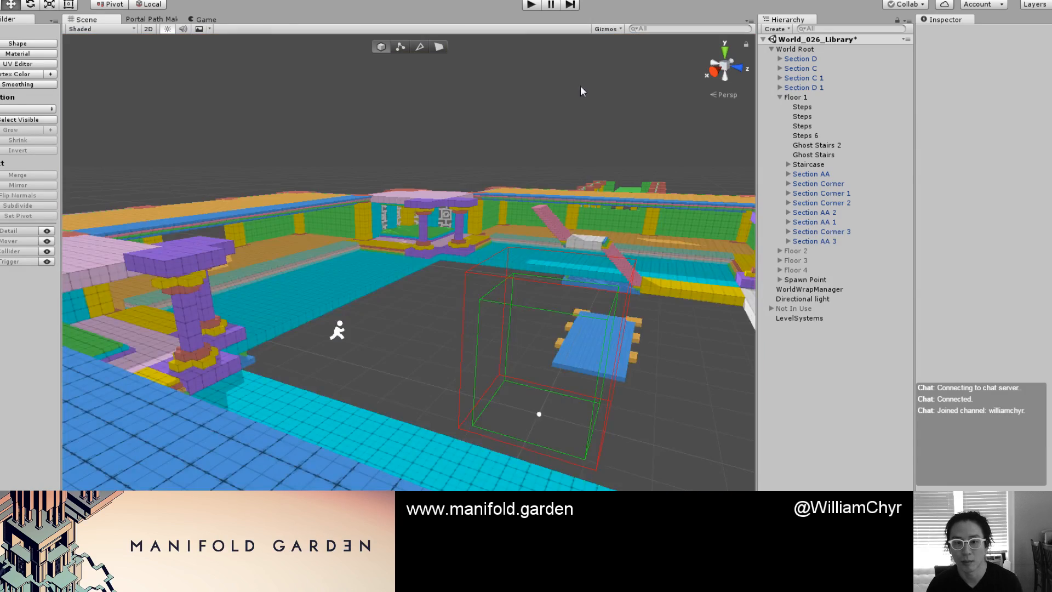
Examine in isometric view how Section AA's yellow top step and the steps below it meet the long side stairs.
click(724, 62)
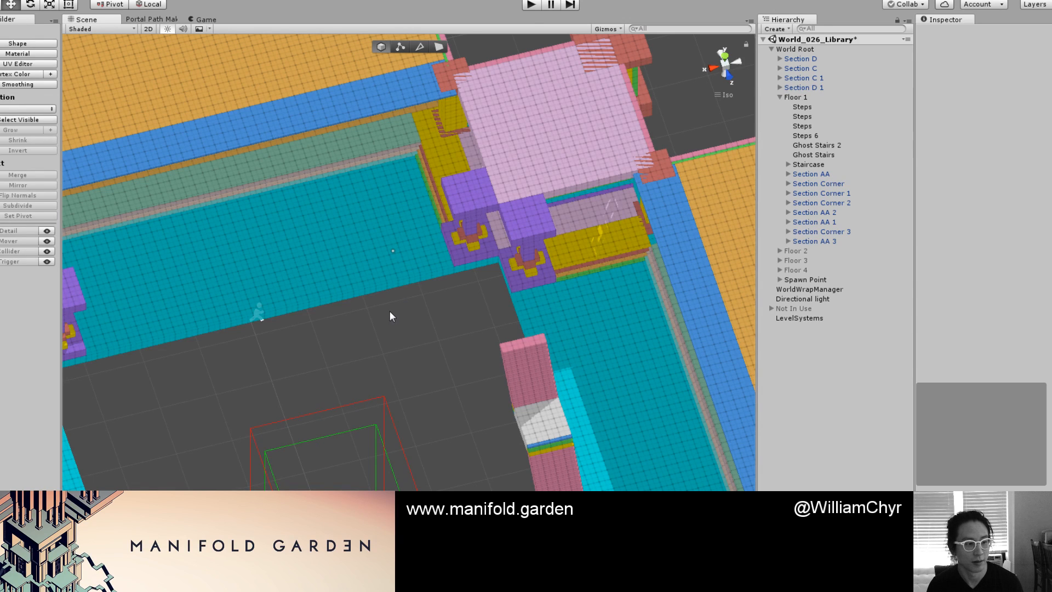
scroll(390, 310, down, 6)
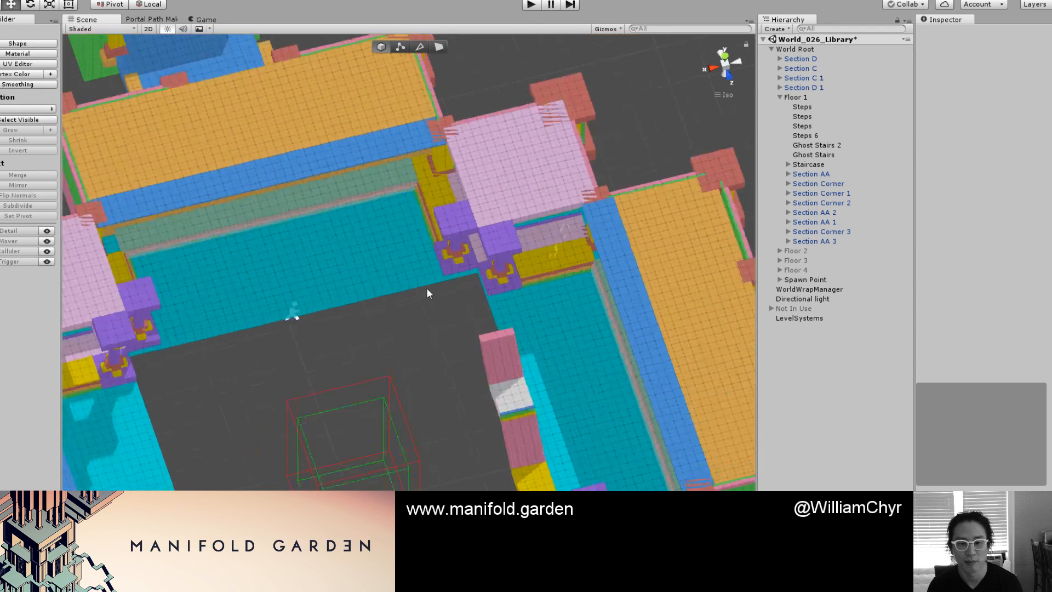
alt+drag(409, 289, 468, 245)
scroll(469, 245, up, 10)
middle_drag(607, 202, 342, 324)
scroll(356, 307, up, 10)
click(362, 301)
click(408, 289)
alt+drag(407, 288, 455, 202)
scroll(446, 212, down, 10)
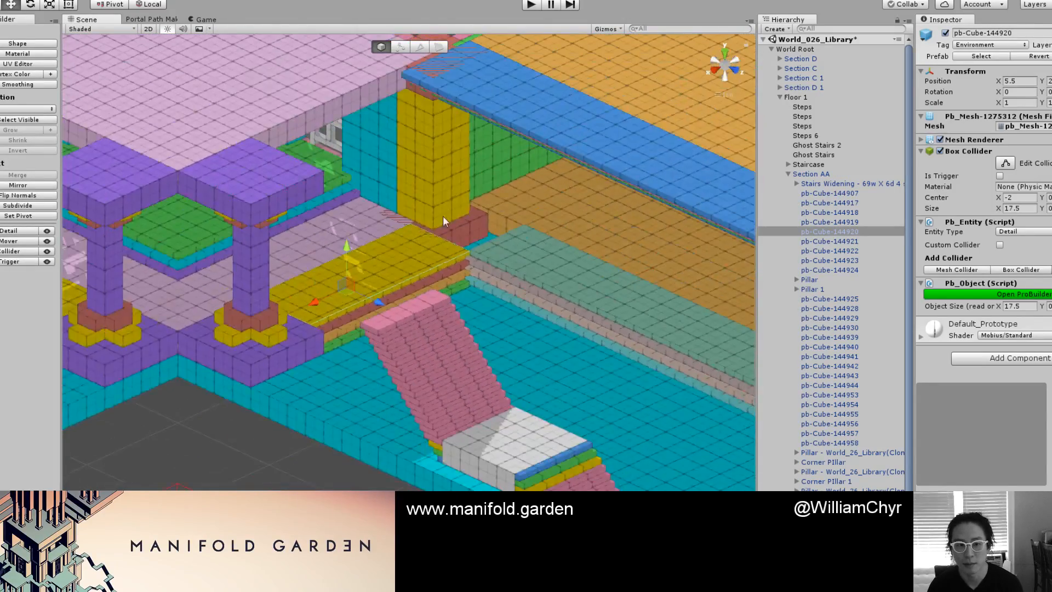
scroll(404, 248, up, 7)
scroll(449, 246, up, 8)
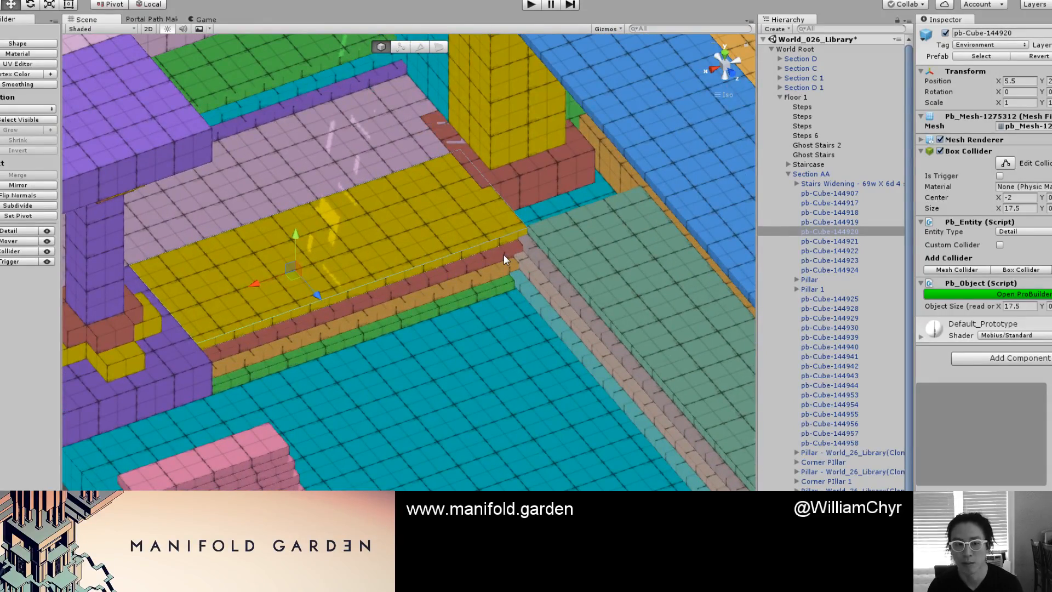
alt+drag(504, 254, 646, 176)
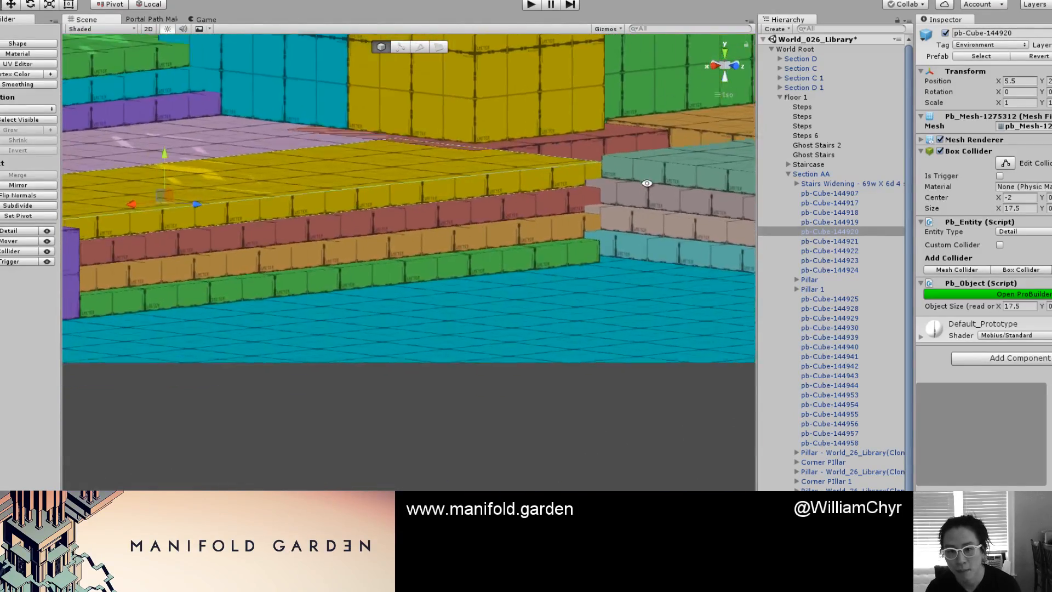
Select the Stairs Widening - 69w group in Section AA and nudge it vertically.
click(811, 174)
double_click(820, 185)
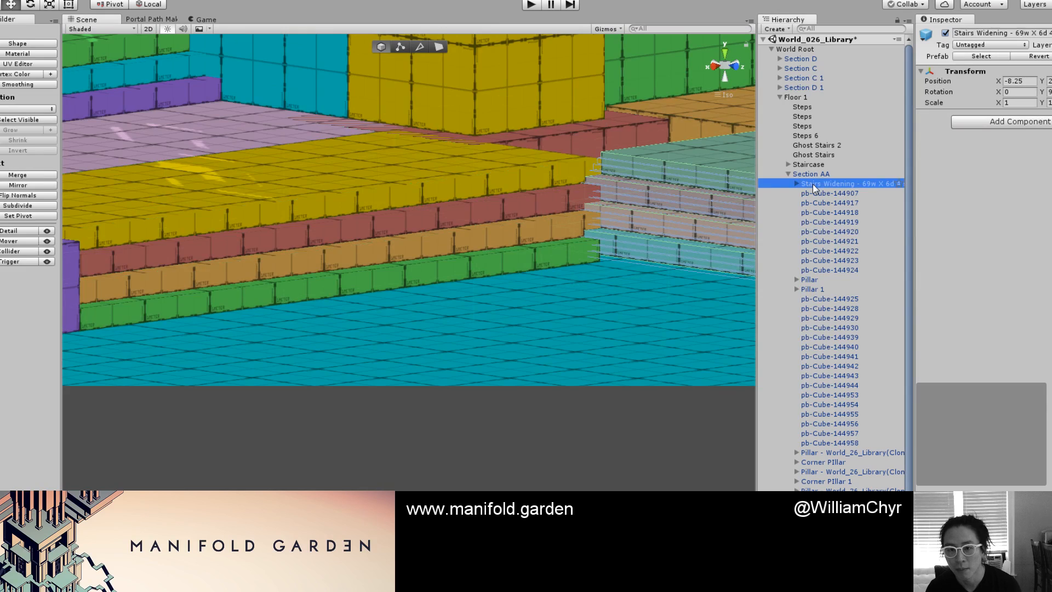
scroll(368, 199, down, 7)
scroll(619, 252, up, 3)
drag(710, 239, 711, 237)
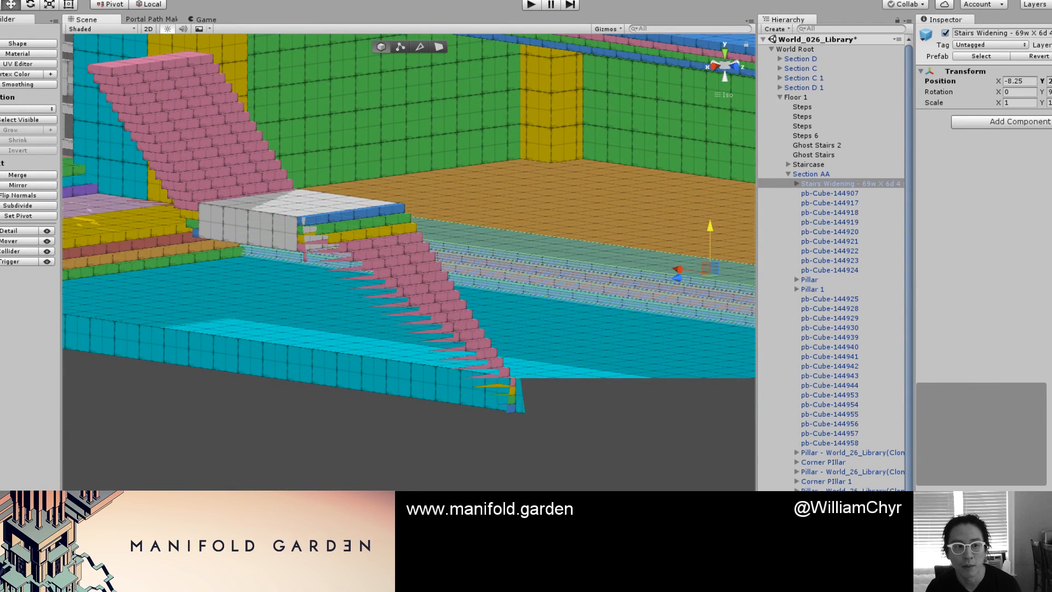
Open ProGrids with 0.25 snapping and adjust the 69w stairs group's height on the grid.
click(150, 0)
mouse_move(165, 15)
click(280, 38)
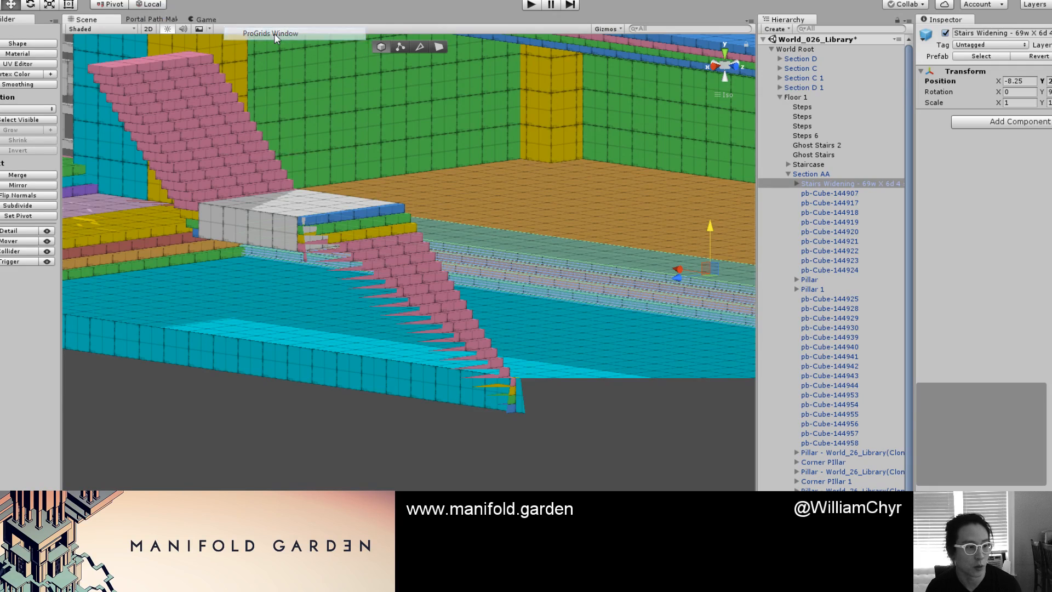
scroll(657, 243, up, 4)
alt+drag(680, 242, 591, 274)
scroll(591, 276, up, 5)
drag(634, 310, 634, 314)
middle_drag(420, 282, 488, 291)
scroll(485, 279, up, 4)
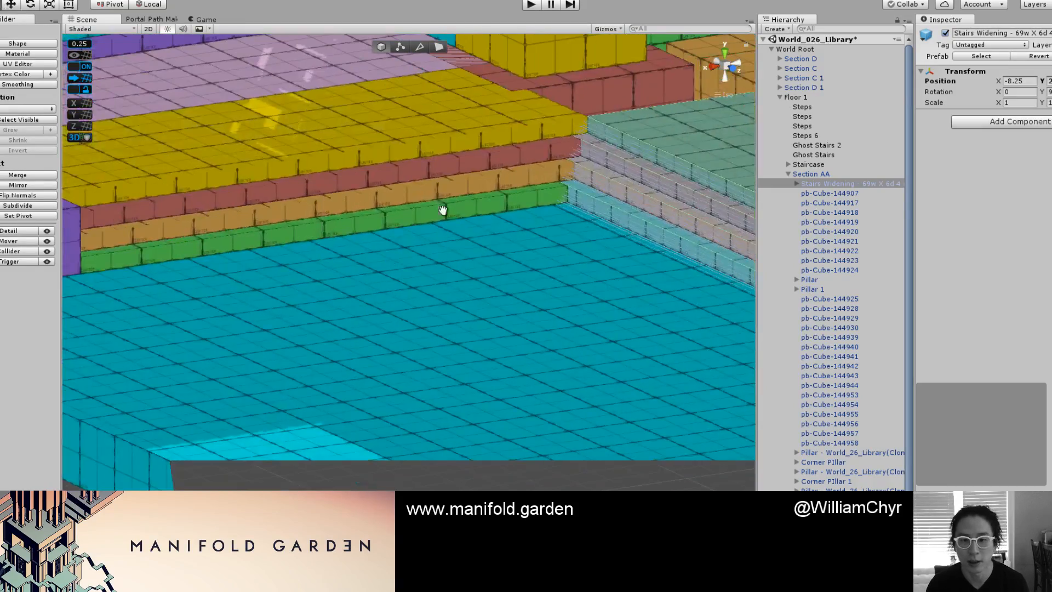
Inspect the yellow top step cube in Section AA and the corner where its steps join the long side stairs.
alt+drag(441, 211, 469, 256)
middle_drag(457, 208, 444, 350)
alt+drag(444, 349, 399, 262)
click(400, 262)
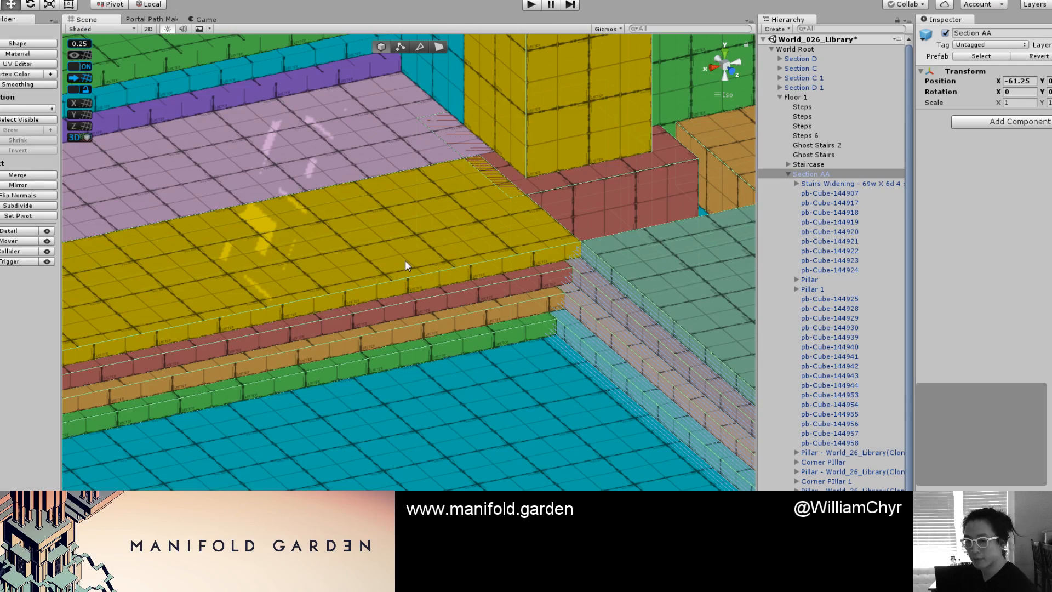
click(404, 266)
alt+drag(425, 282, 553, 317)
middle_drag(382, 350, 512, 328)
alt+drag(514, 337, 430, 319)
scroll(423, 277, down, 4)
alt+drag(520, 307, 528, 301)
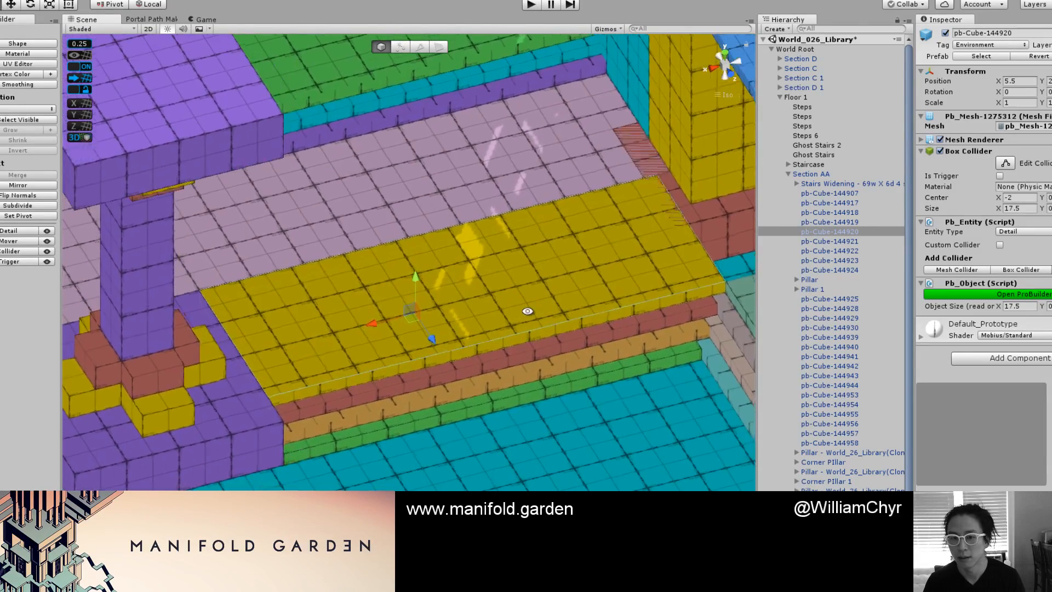
middle_drag(530, 301, 467, 314)
mouse_move(463, 307)
alt+mouse_down()
mouse_move(478, 294)
mouse_move(548, 302)
mouse_move(569, 280)
mouse_move(555, 306)
mouse_move(429, 295)
mouse_move(476, 282)
mouse_move(475, 296)
alt+mouse_up()
scroll(528, 296, down, 10)
scroll(527, 296, up, 9)
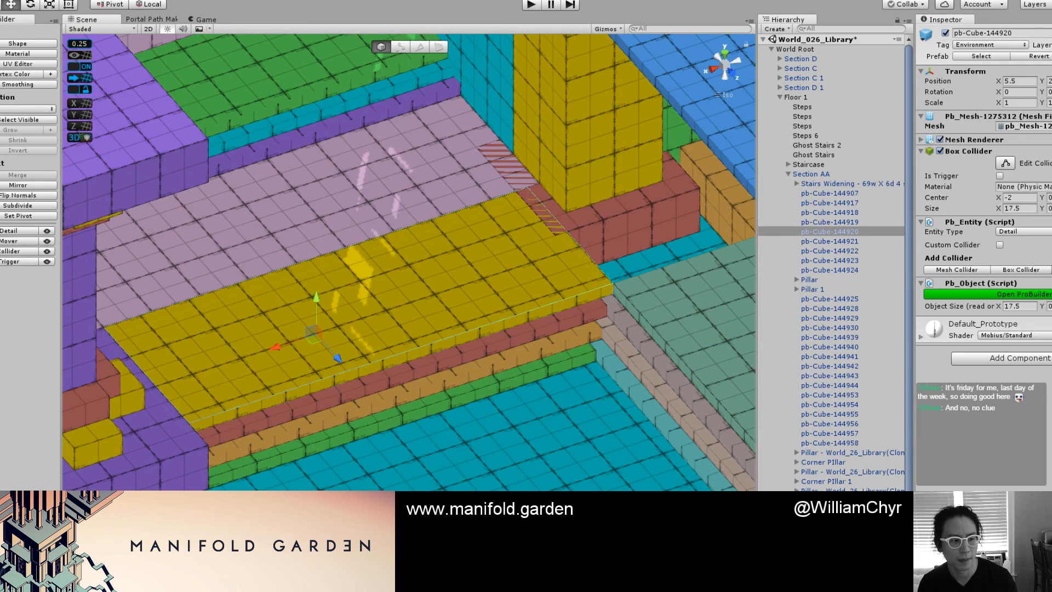
Move the new Stairs Widening - 17.5w group across the central floor area toward the purple pillars, to X -32.
scroll(492, 309, down, 10)
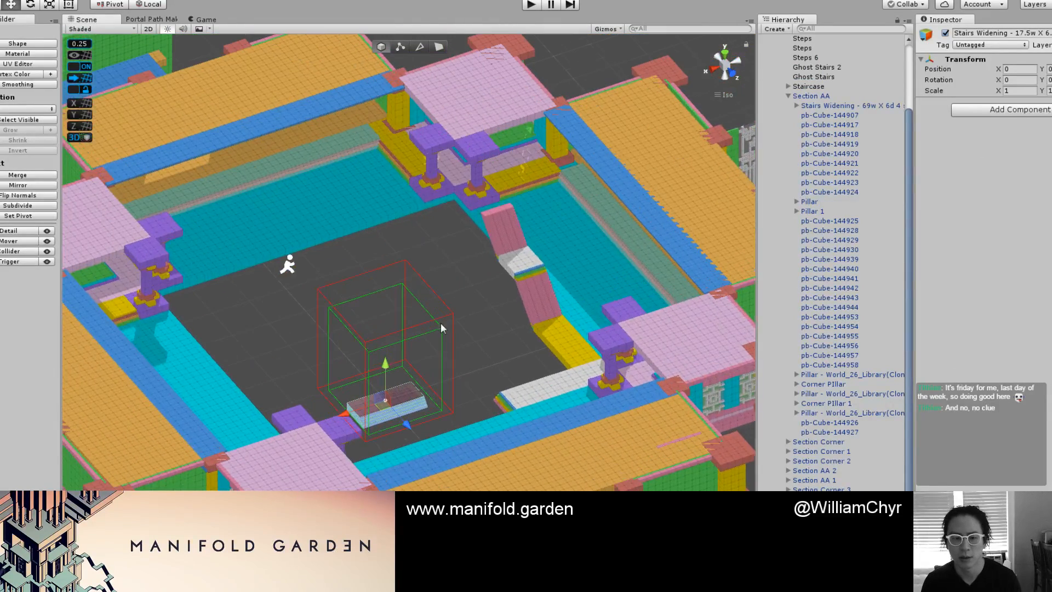
drag(359, 416, 580, 247)
scroll(583, 247, up, 3)
drag(618, 155, 641, 82)
drag(573, 133, 390, 205)
drag(422, 146, 426, 109)
drag(444, 163, 516, 223)
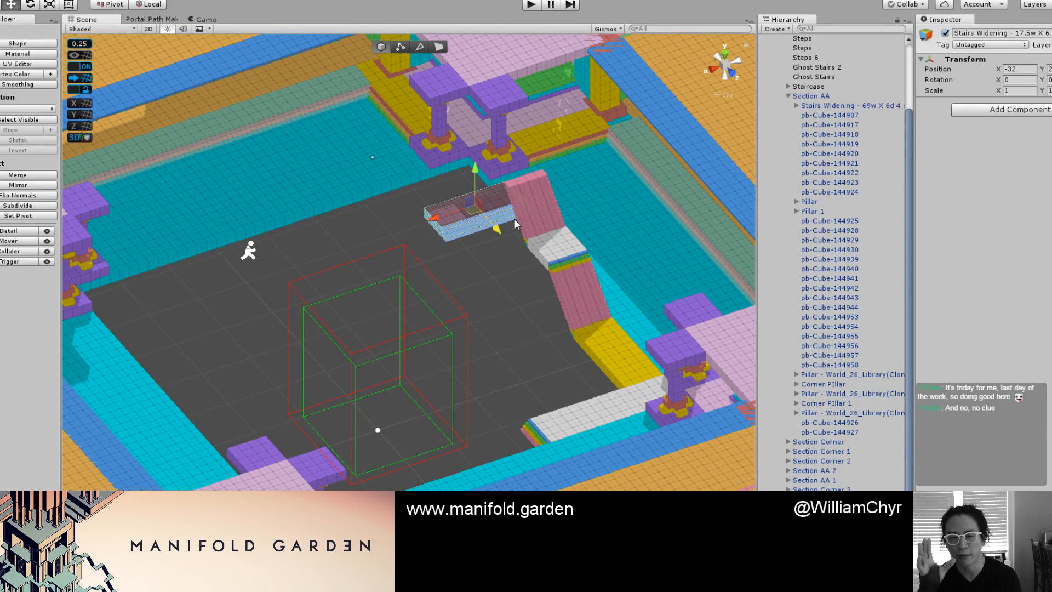
Line the 17.5w stairs group up with the yellow steps at X -57.75 and offset it in front of them.
scroll(513, 204, up, 6)
middle_drag(513, 203, 346, 359)
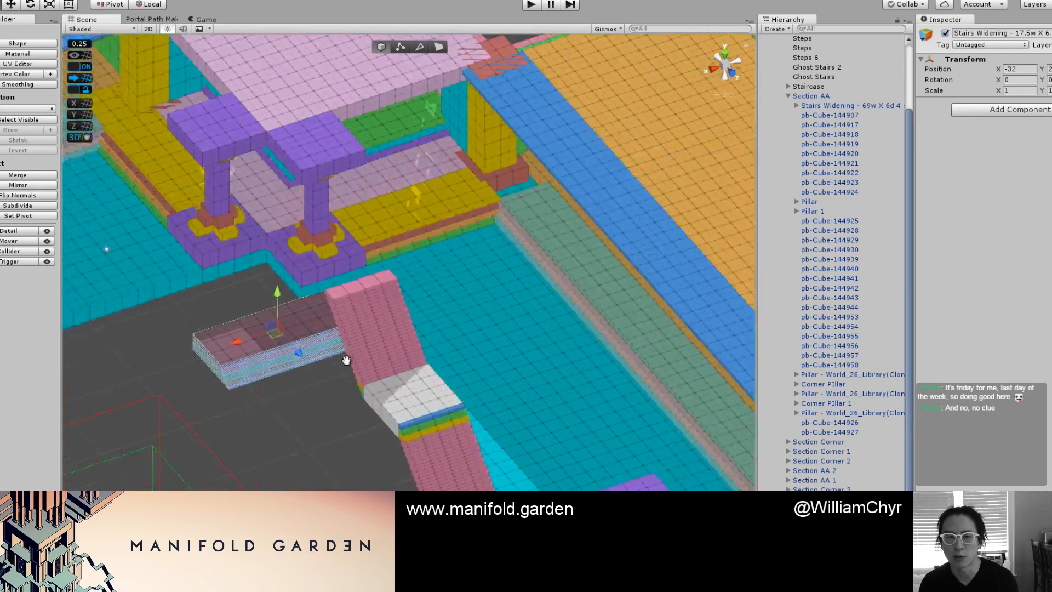
scroll(361, 302, up, 4)
drag(321, 284, 488, 133)
scroll(488, 133, up, 3)
middle_drag(487, 133, 367, 289)
scroll(376, 269, up, 3)
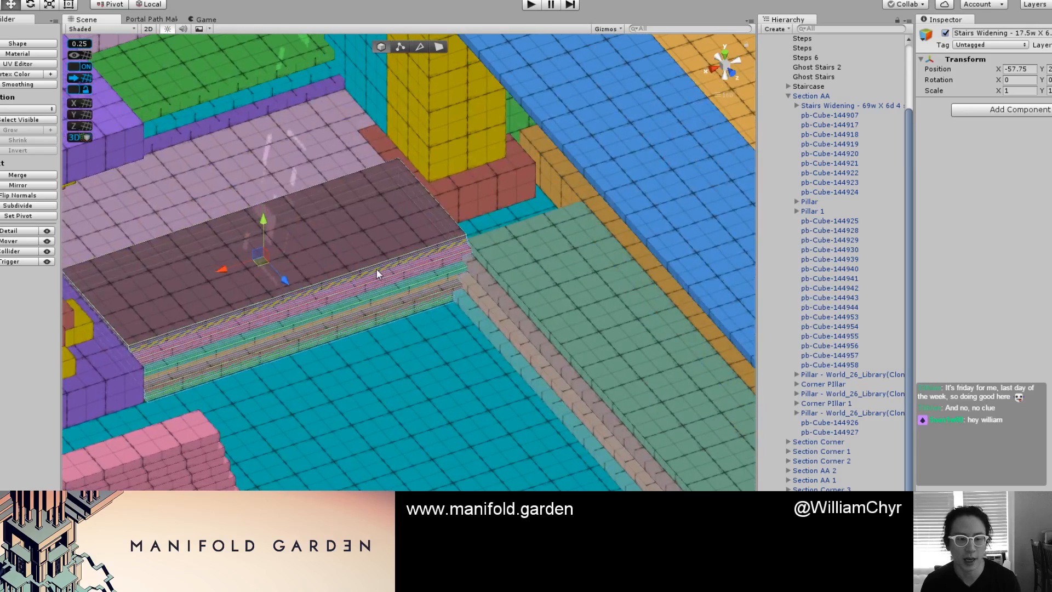
drag(271, 260, 405, 354)
Delete the four old step cubes, pb-Cube-144917 to pb-Cube-144920, from Section AA and accept breaking the prefab instance.
click(303, 249)
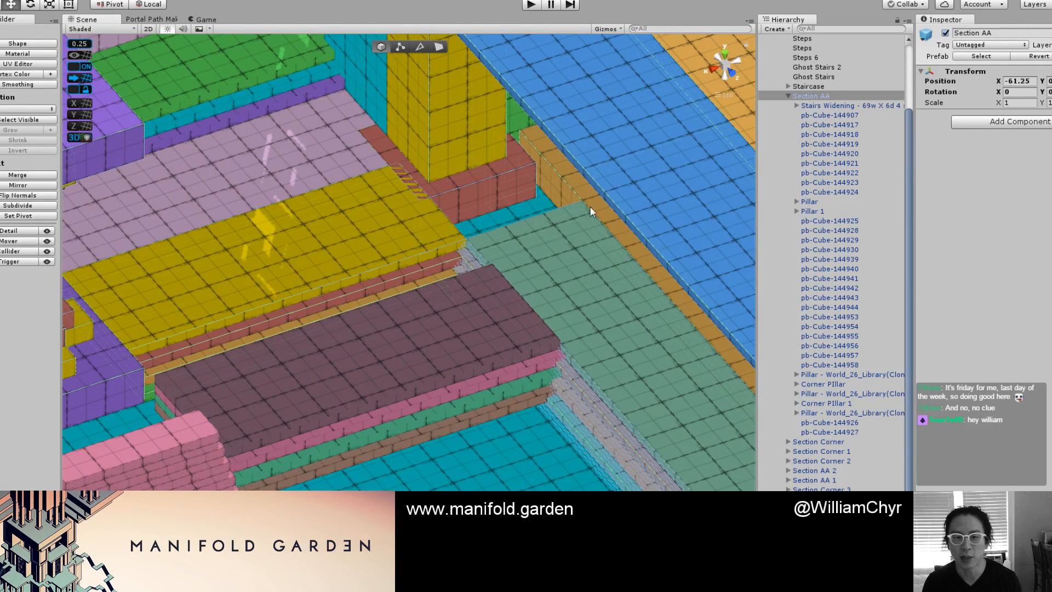
click(422, 237)
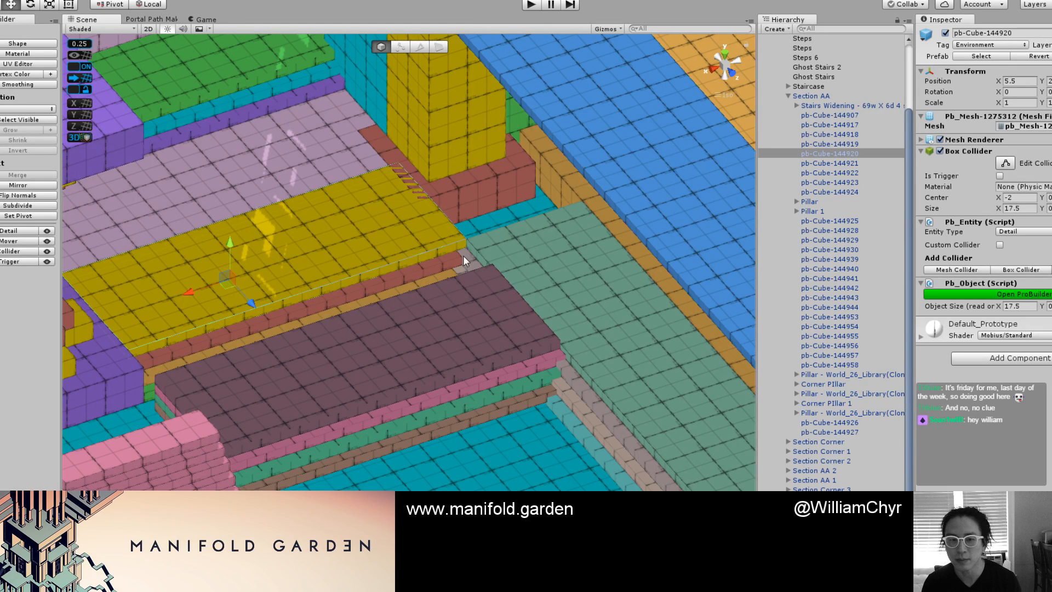
click(429, 236)
click(430, 236)
click(424, 242)
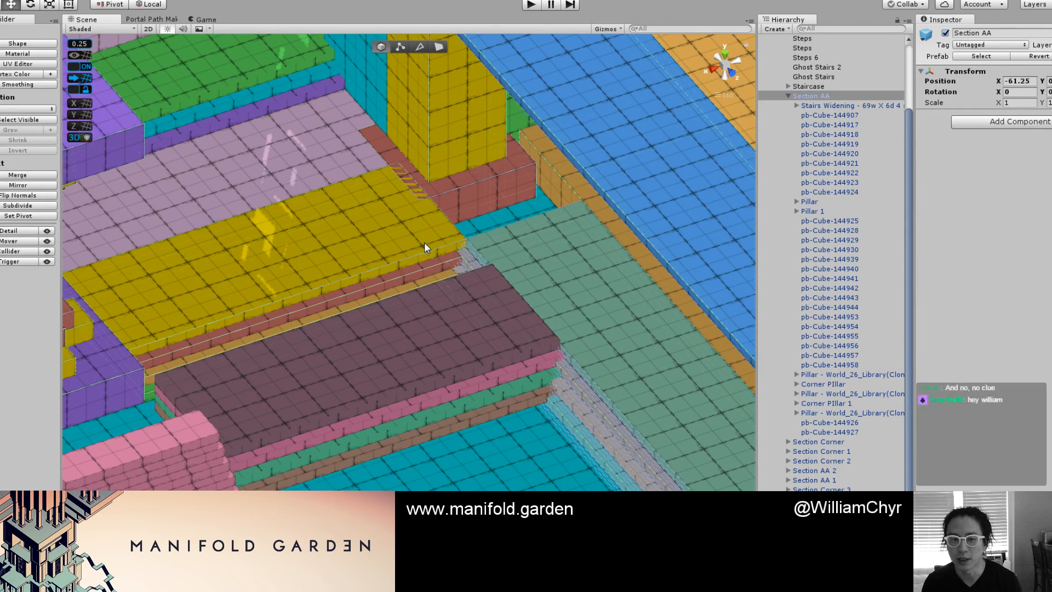
click(423, 244)
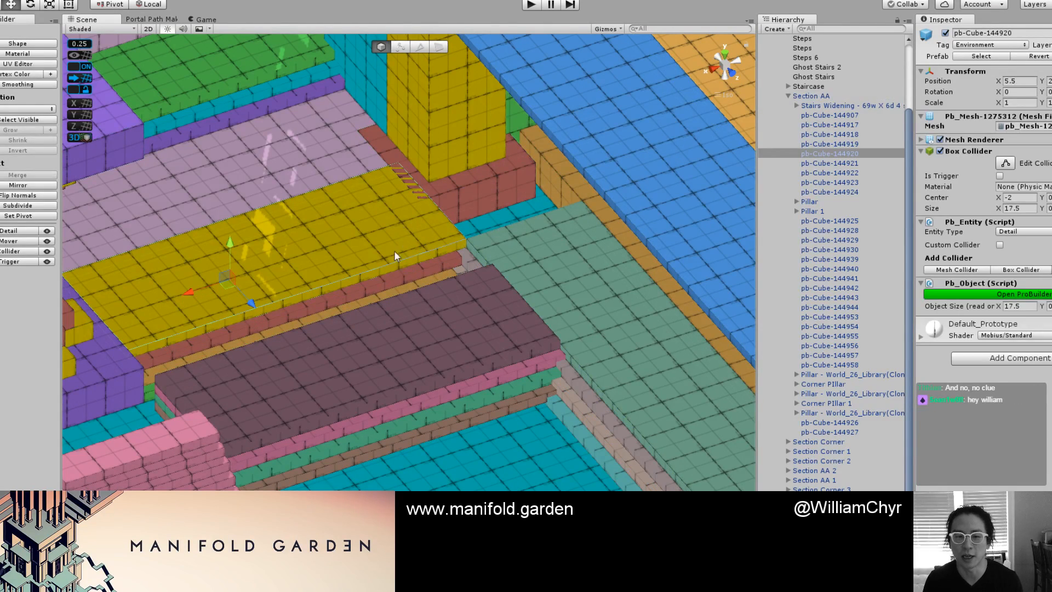
shift+click(393, 276)
alt+drag(284, 337, 341, 346)
middle_drag(214, 304, 371, 311)
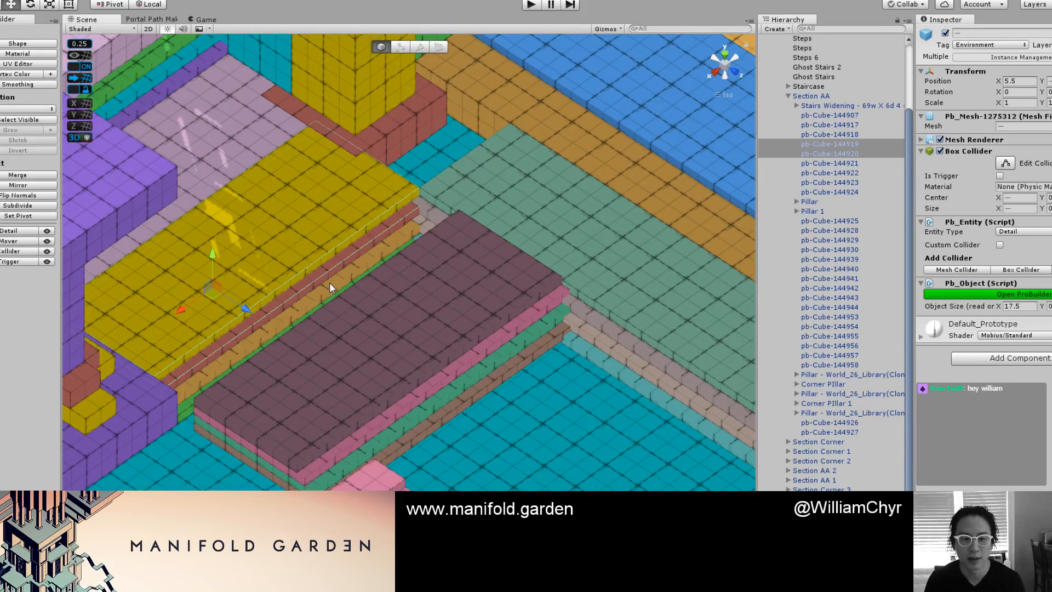
shift+click(330, 285)
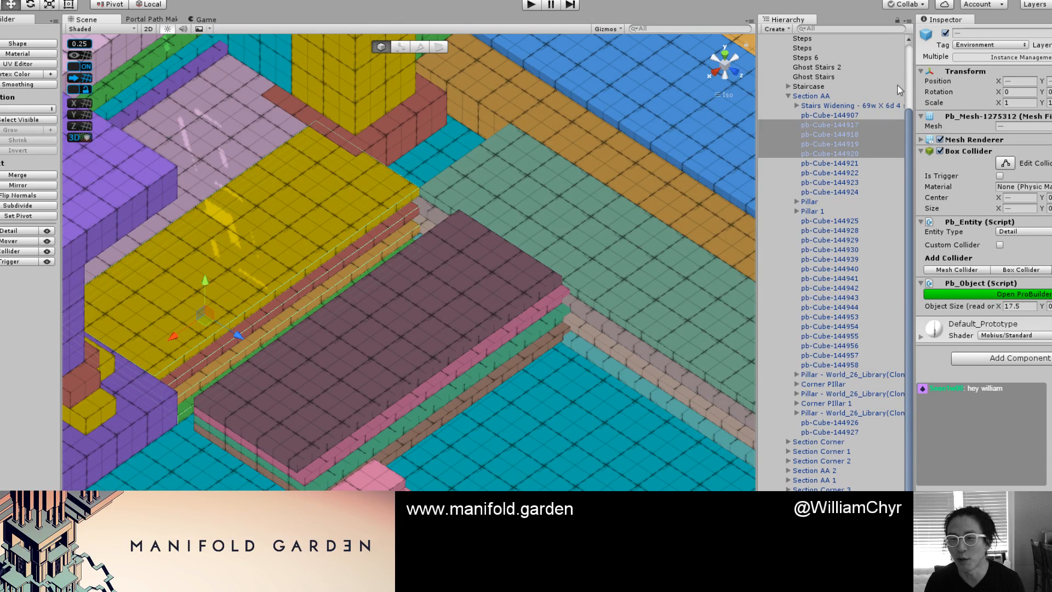
right_click(862, 130)
click(881, 196)
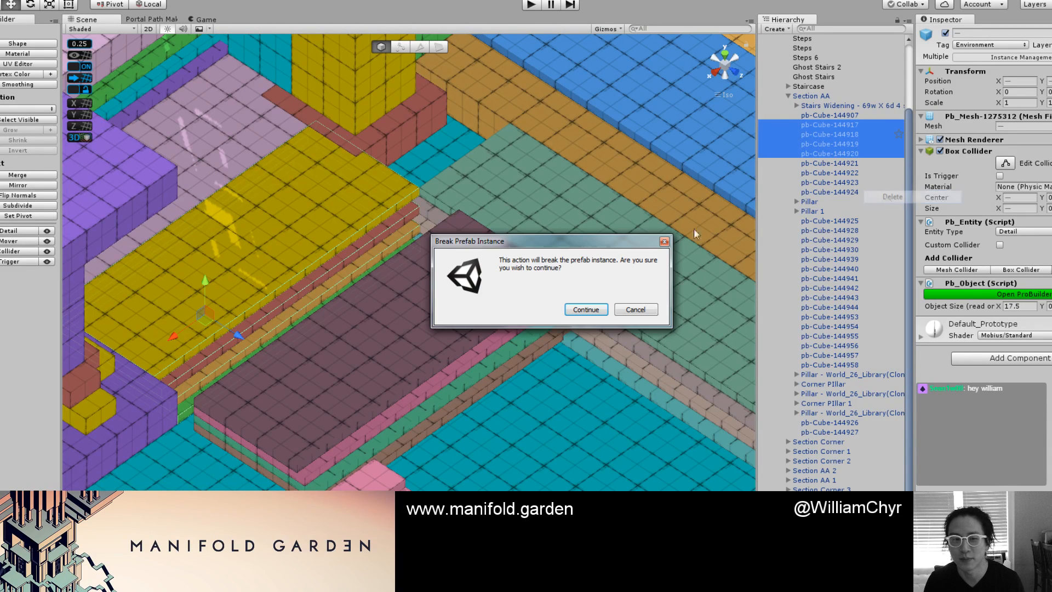
click(585, 309)
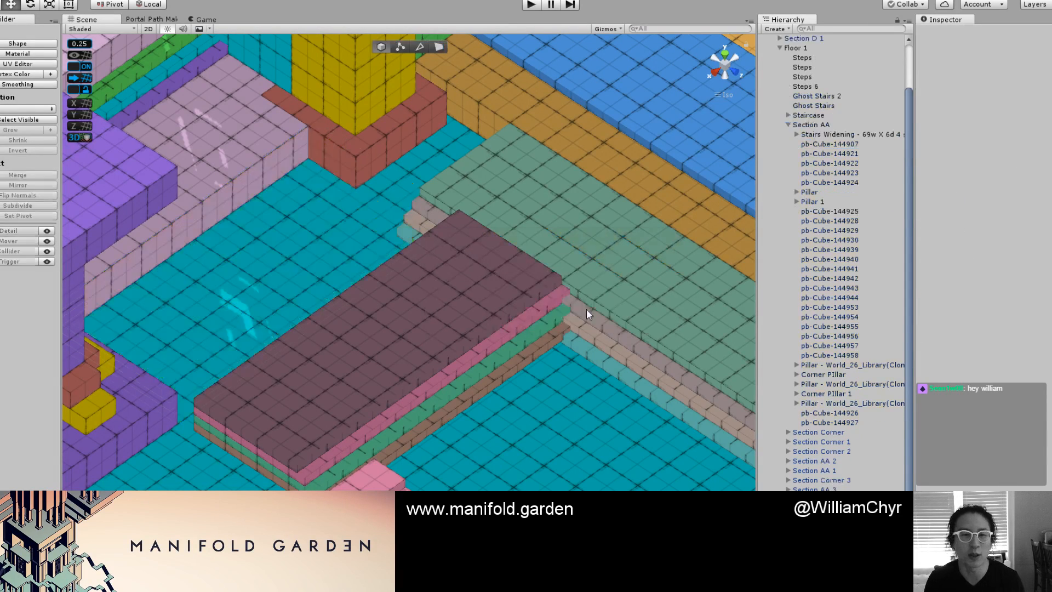
Select the whole 17.5w stairs group and make it a child of Section AA.
click(430, 333)
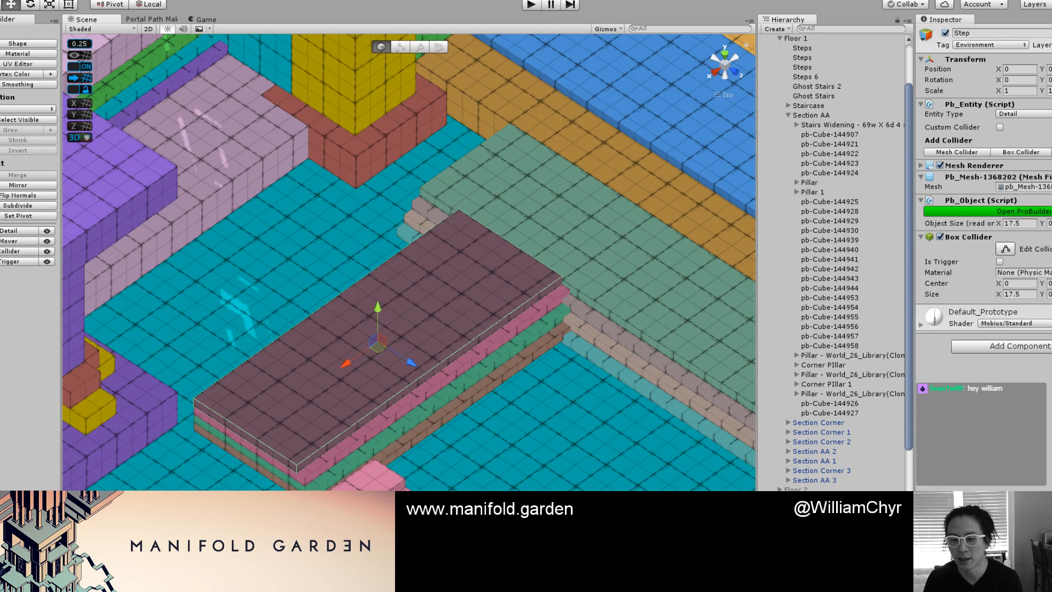
click(430, 333)
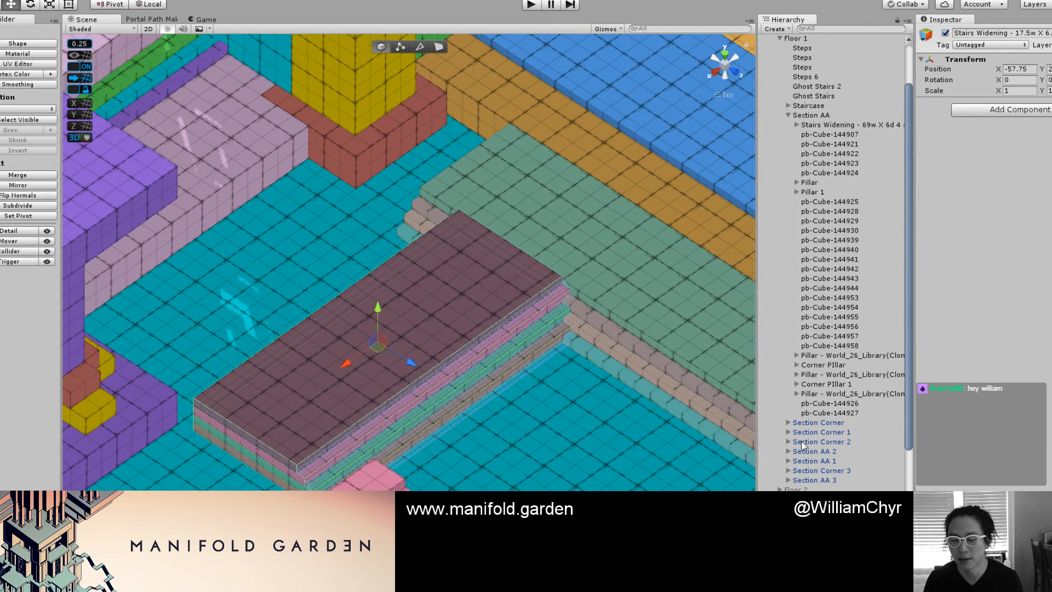
drag(828, 547, 825, 116)
Move the 17.5w stairs back into the gap left by the old steps and vertex-snap their rear corner to the purple pillar base.
drag(399, 358, 287, 270)
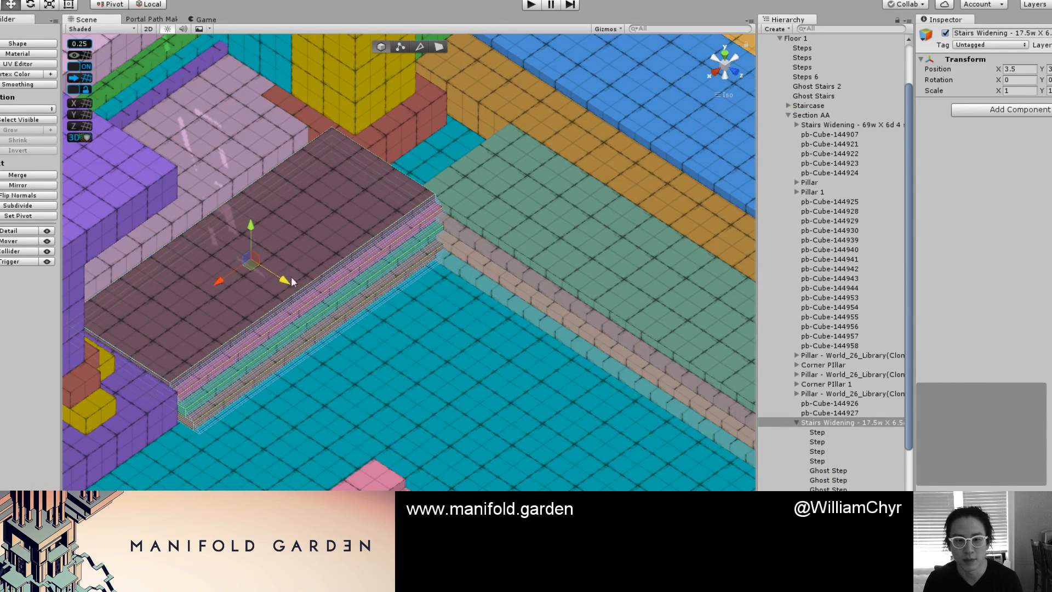
scroll(328, 297, up, 5)
alt+drag(329, 297, 267, 304)
middle_drag(446, 423, 315, 288)
alt+drag(316, 288, 219, 307)
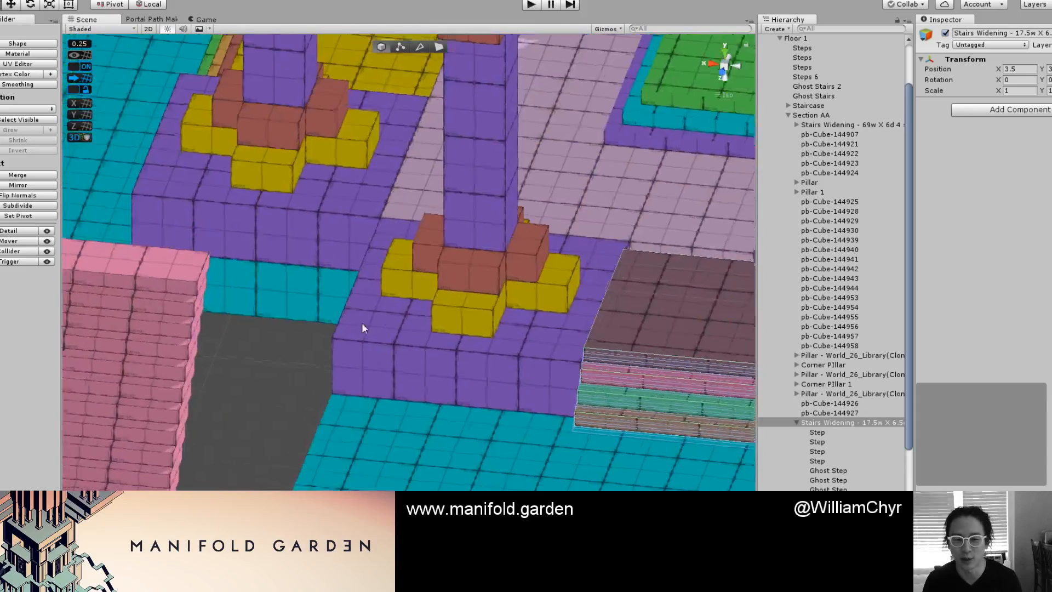
middle_drag(389, 309, 87, 294)
key(v)
drag(334, 214, 340, 207)
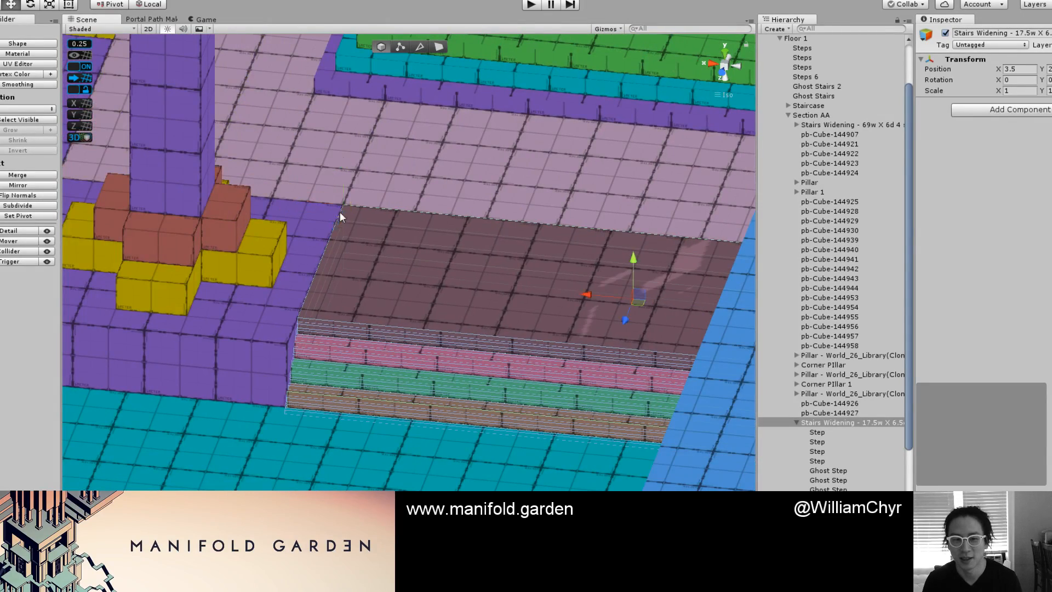
Examine the placed stairs, the matching section elsewhere on the floor and the red base of the yellow corner pillar.
scroll(345, 234, down, 7)
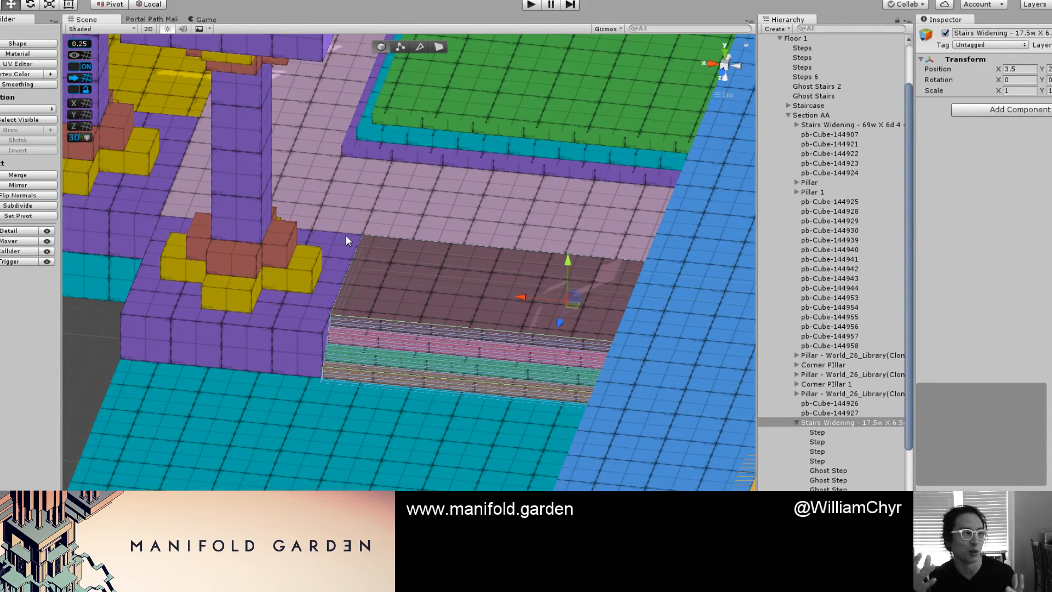
alt+drag(347, 235, 394, 320)
click(448, 352)
scroll(448, 337, down, 5)
middle_drag(383, 339, 495, 291)
scroll(440, 313, down, 4)
scroll(439, 314, up, 2)
middle_drag(432, 315, 399, 320)
scroll(536, 301, down, 4)
click(326, 296)
click(326, 296)
scroll(452, 302, up, 4)
scroll(399, 319, up, 2)
scroll(402, 321, up, 3)
mouse_move(413, 321)
alt+mouse_down()
mouse_move(370, 312)
mouse_move(397, 305)
mouse_move(411, 320)
alt+mouse_up()
click(422, 320)
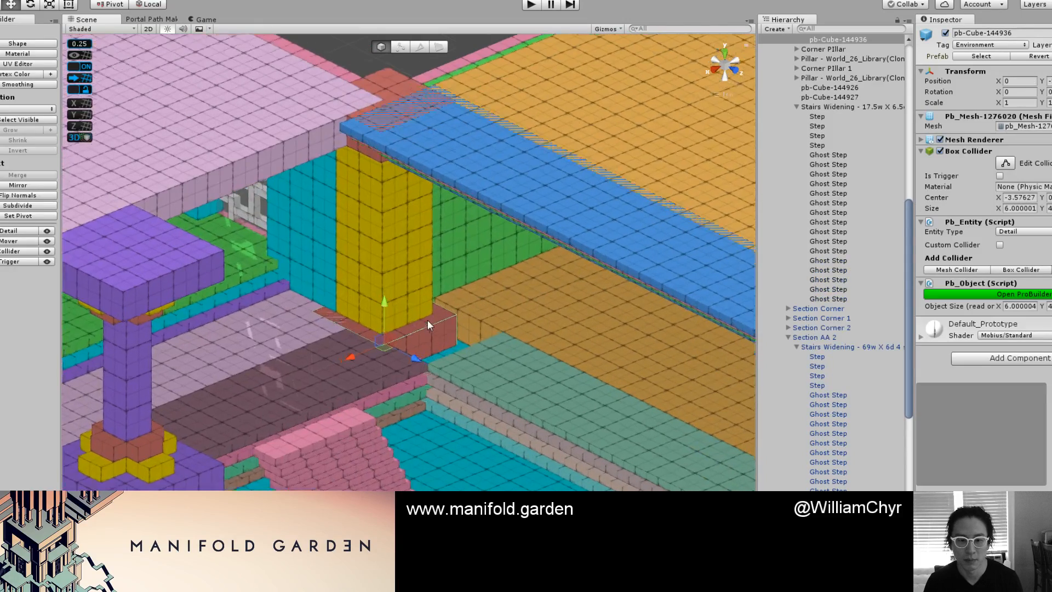
scroll(427, 320, up, 1)
scroll(901, 197, up, 5)
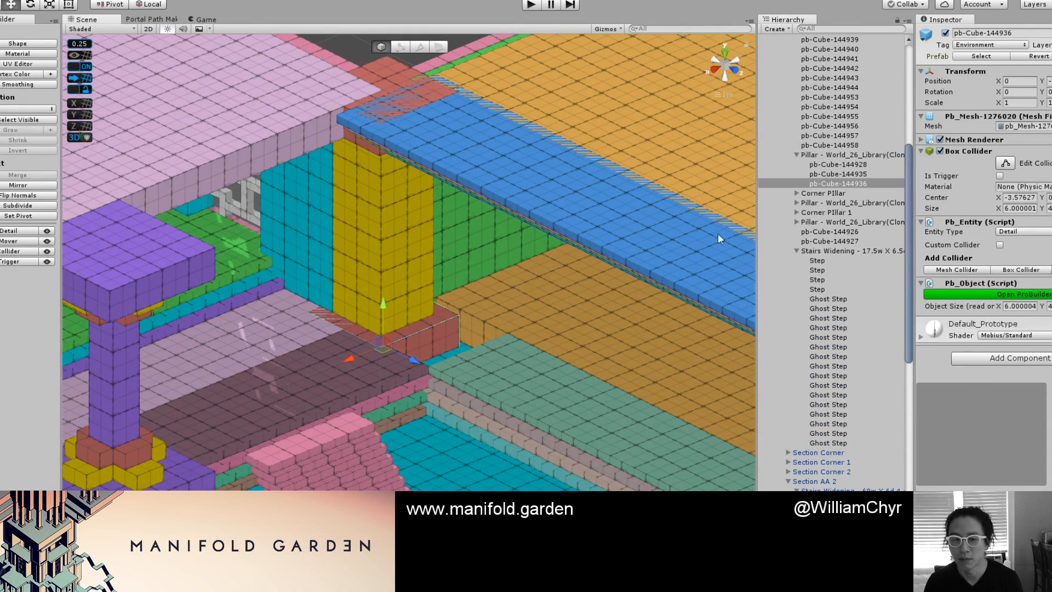
scroll(405, 285, up, 1)
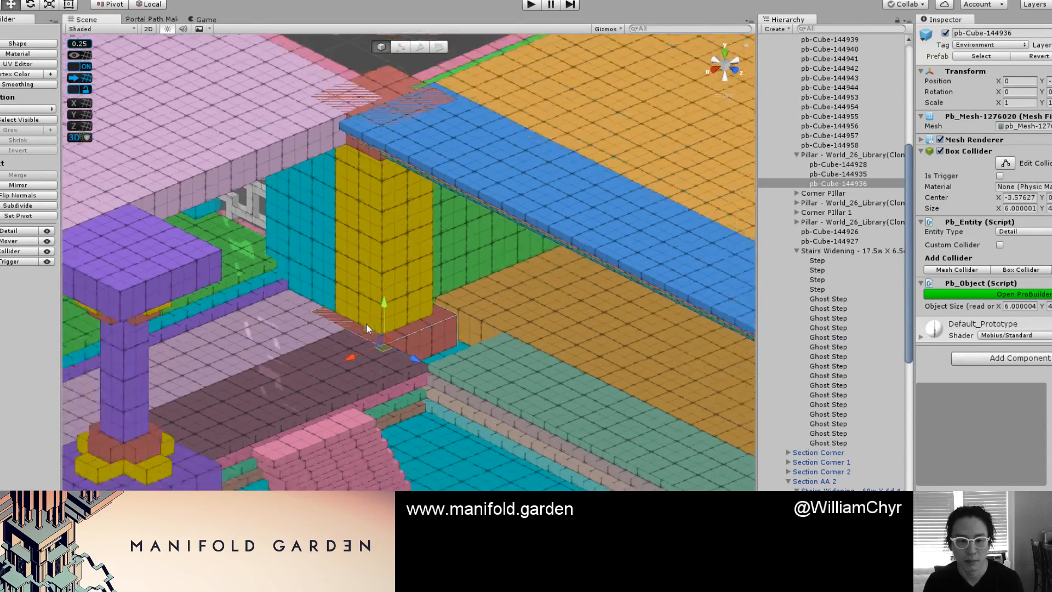
Extend the end faces of the top two steps past the yellow corner pillar to a width of 23.5 and reset their pivots.
click(498, 315)
scroll(496, 320, down, 5)
alt+drag(487, 349, 354, 331)
click(380, 365)
key(g)
shift+click(380, 385)
drag(219, 345, 465, 291)
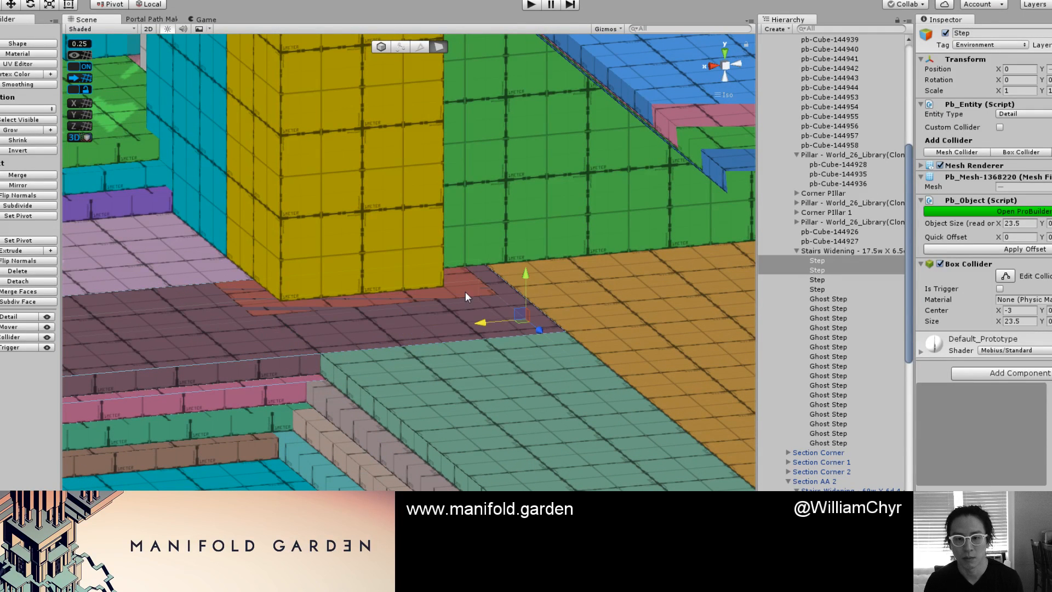
key(ctrl+j)
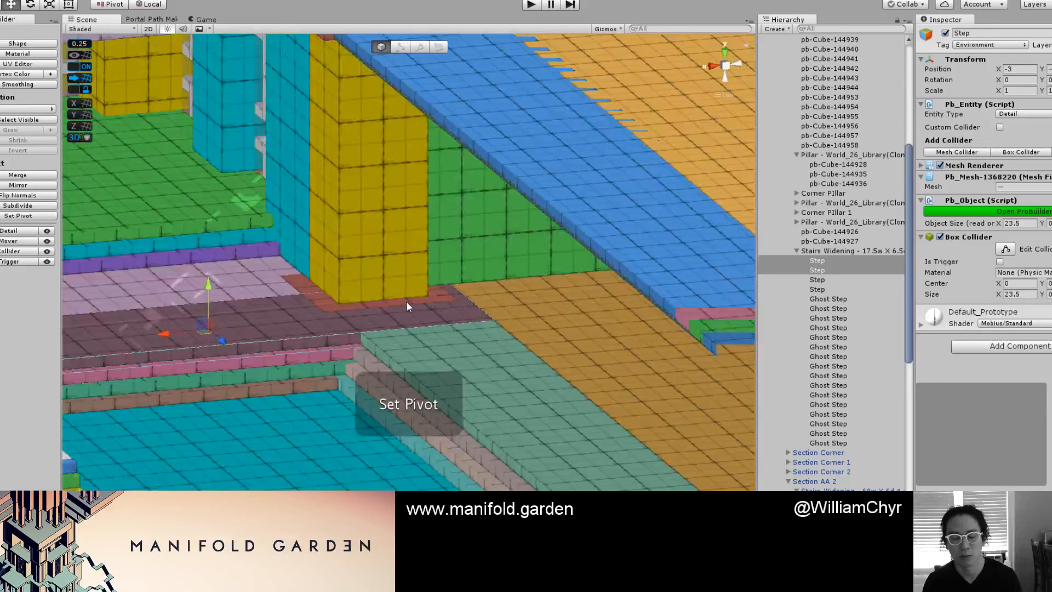
Shorten the old top step cube pb-Cube-144924 beside the yellow corner pillar to a width of 6 and reset its pivot.
alt+drag(405, 301, 398, 328)
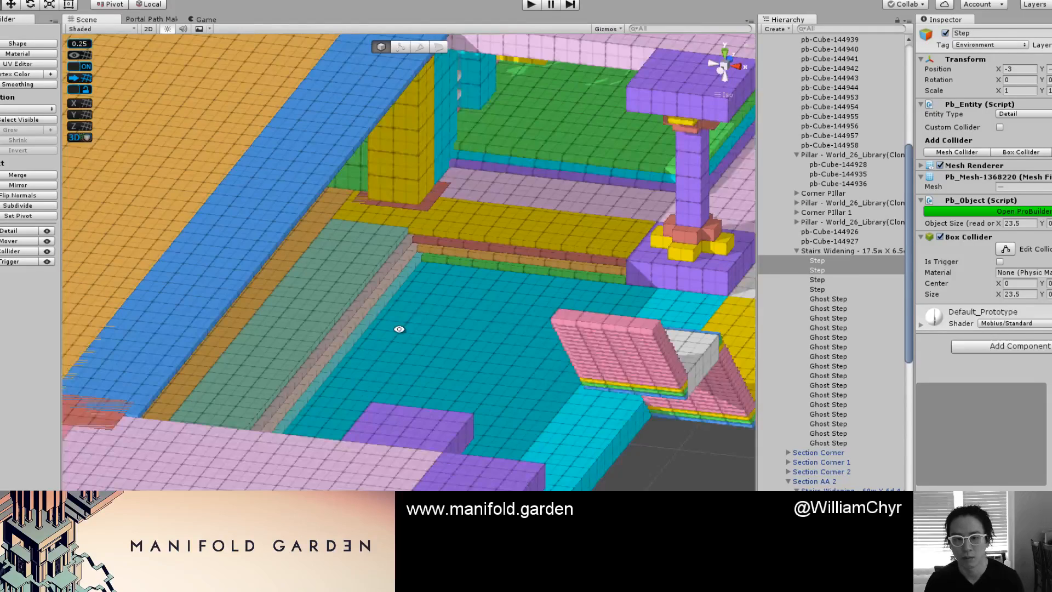
click(470, 293)
drag(474, 261, 433, 304)
scroll(481, 328, up, 2)
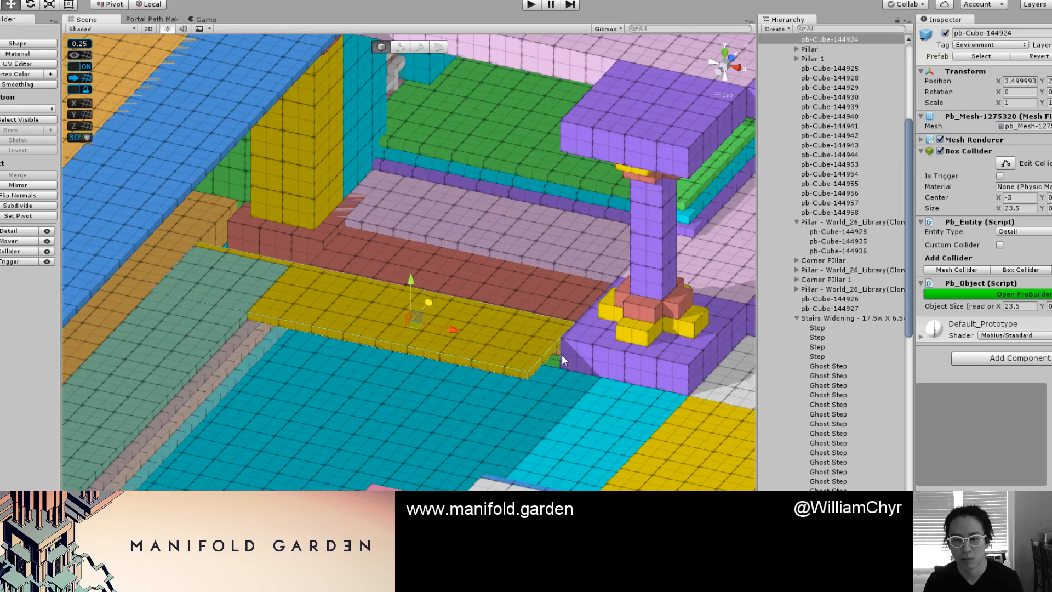
key(h)
drag(561, 354, 301, 299)
scroll(306, 297, up, 4)
middle_drag(280, 282, 461, 339)
scroll(461, 340, up, 2)
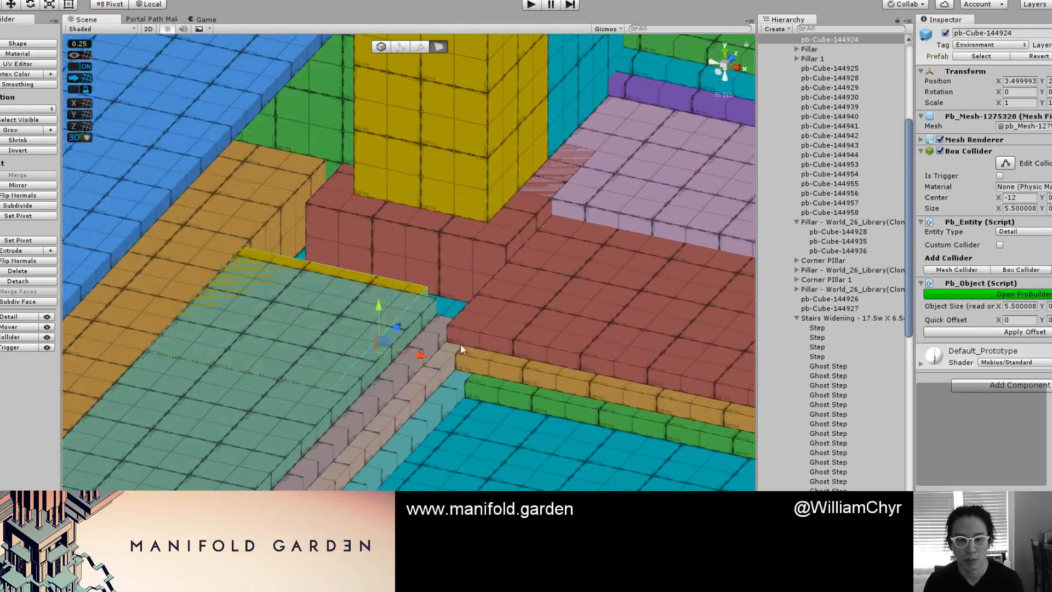
key(g)
key(h)
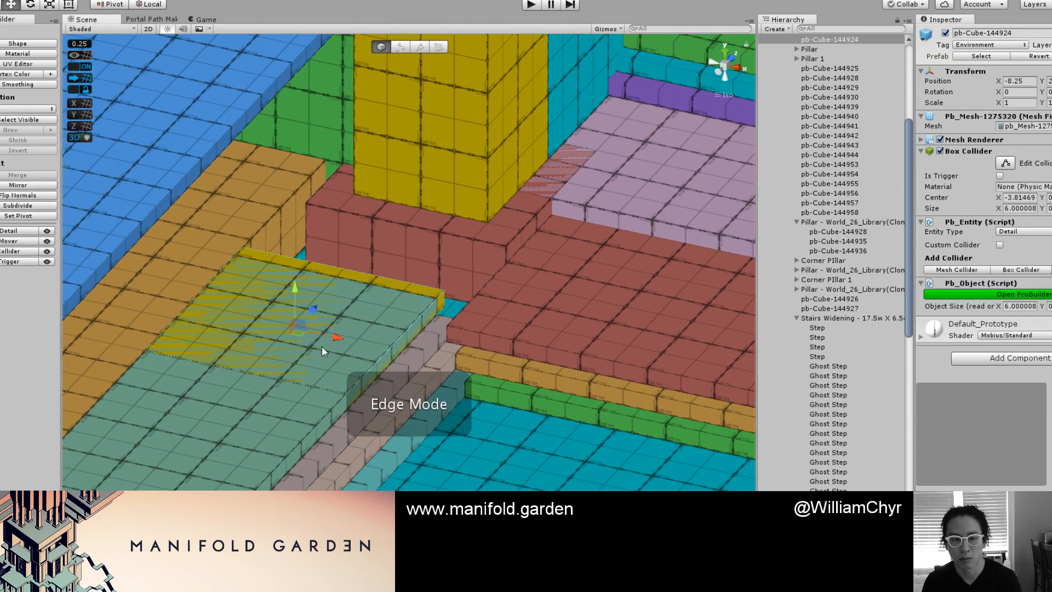
key(g)
key(g)
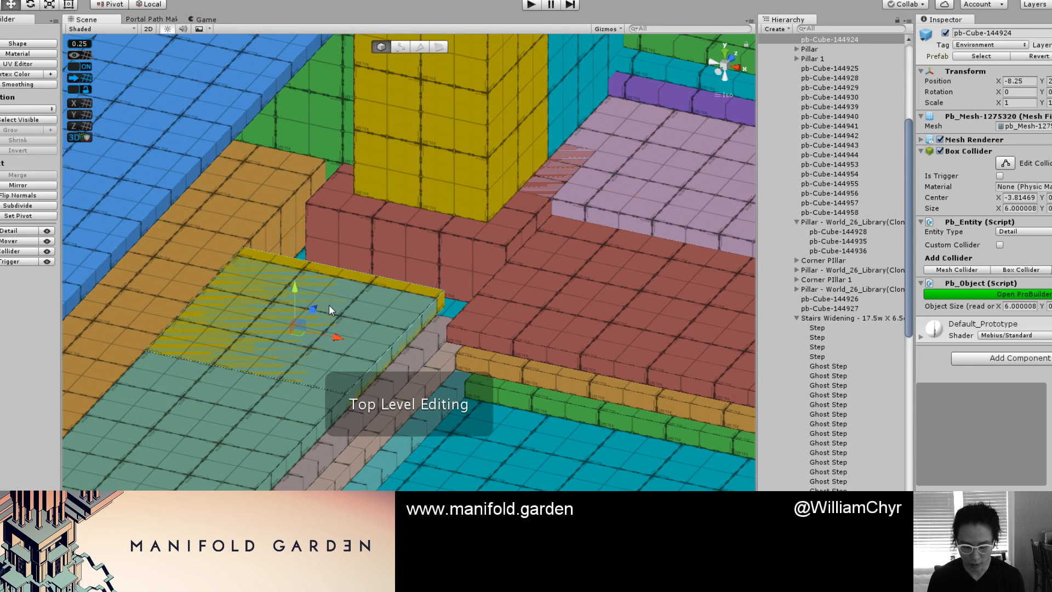
key(j)
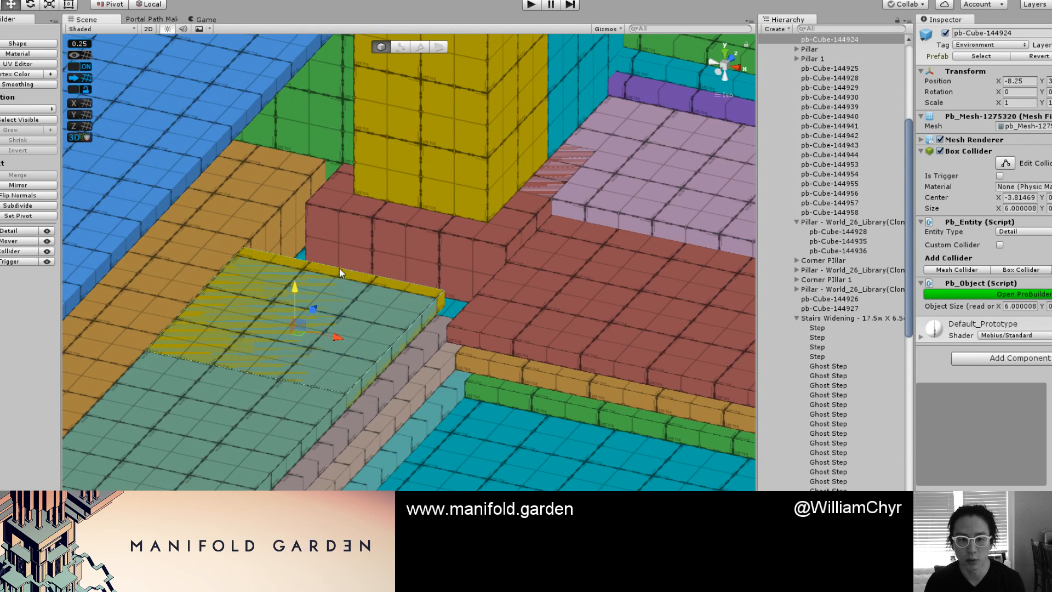
Adjust the shortened cube's height at the pillar's red base and raise its top face to form a corner filler block.
drag(317, 298, 403, 226)
scroll(403, 225, up, 2)
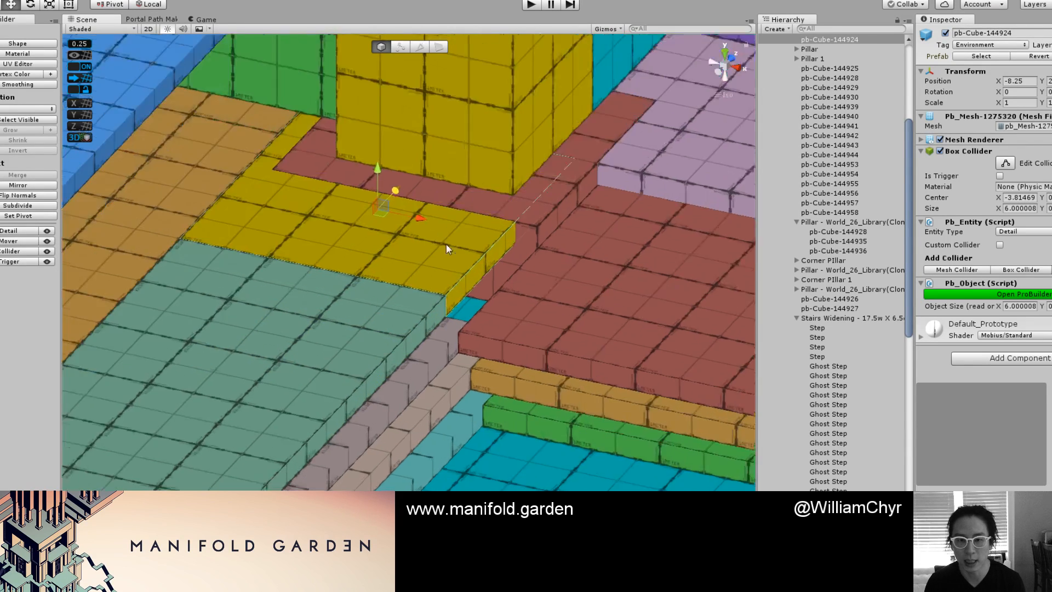
key(g)
key(g)
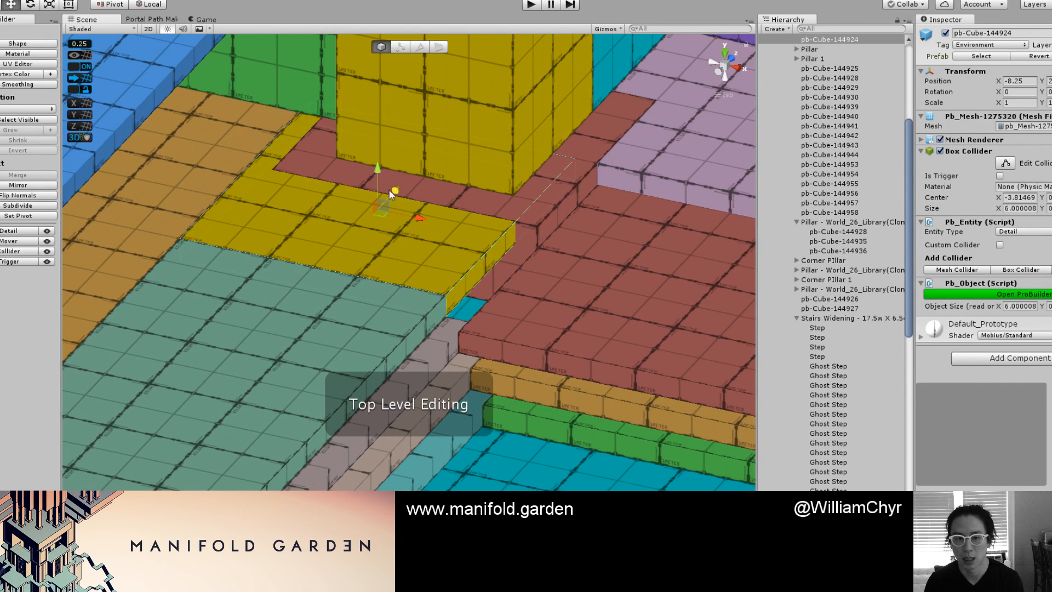
right_drag(382, 172, 360, 323)
key(g)
click(359, 323)
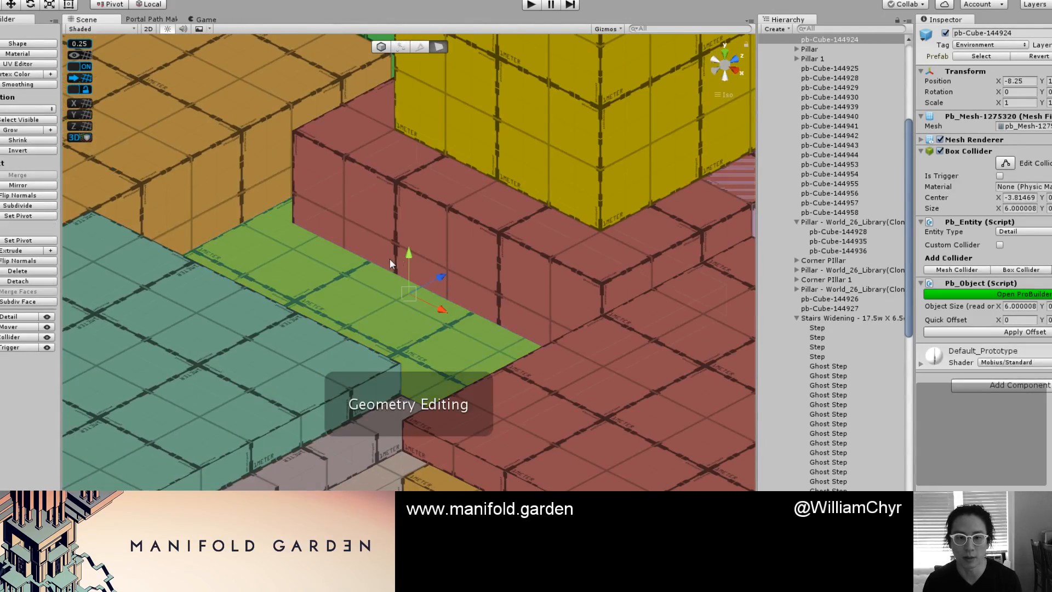
drag(389, 259, 419, 193)
key(g)
scroll(390, 249, down, 7)
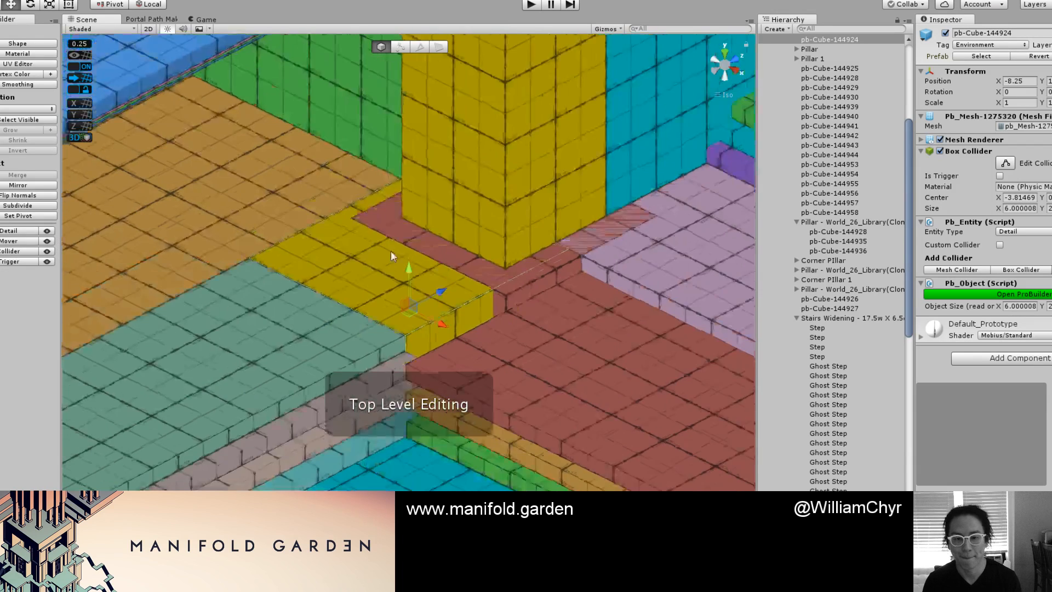
Delete the three remaining old step cubes pb-Cube-144921, 144922 and 144923 from Section AA.
click(470, 355)
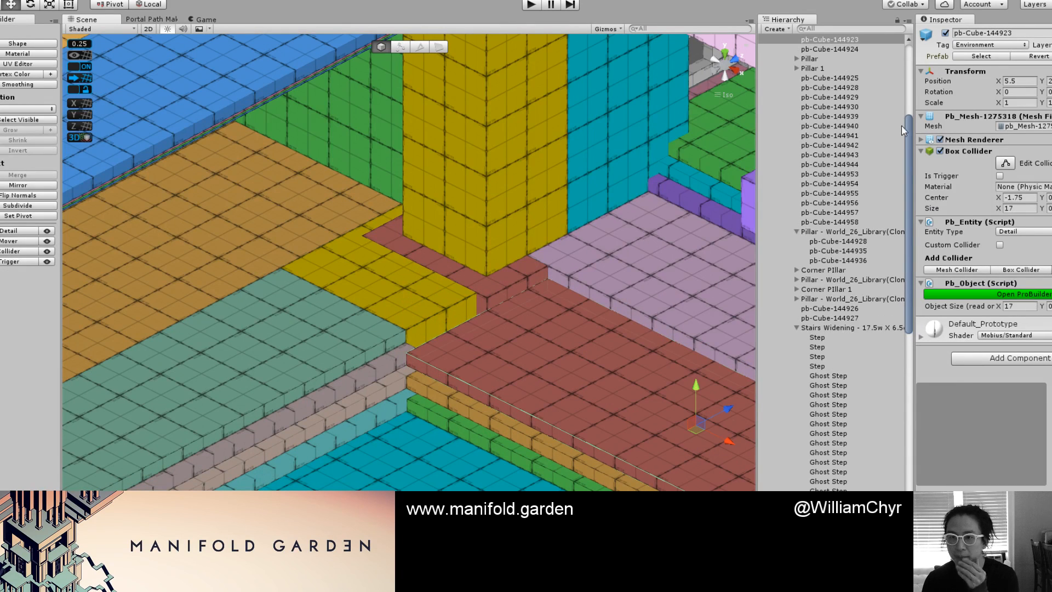
scroll(829, 184, up, 6)
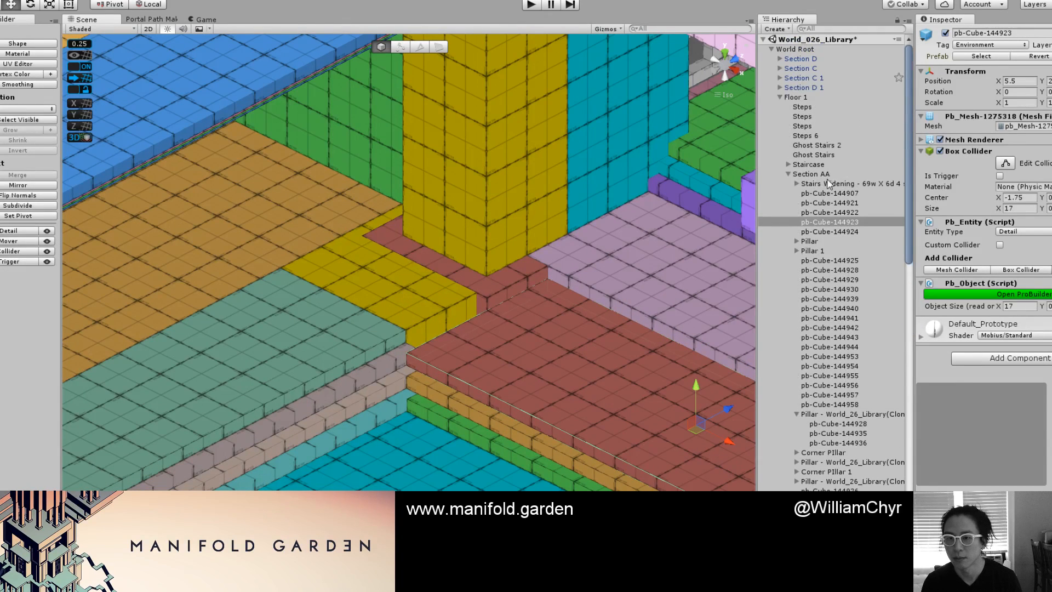
click(828, 184)
click(509, 326)
shift+click(447, 411)
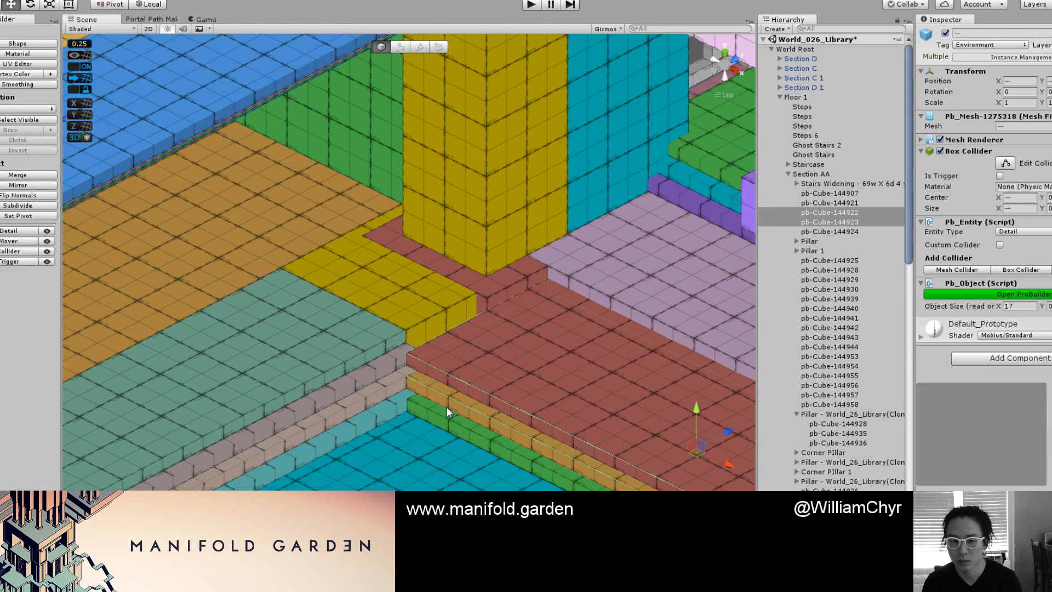
shift+click(447, 416)
right_click(826, 222)
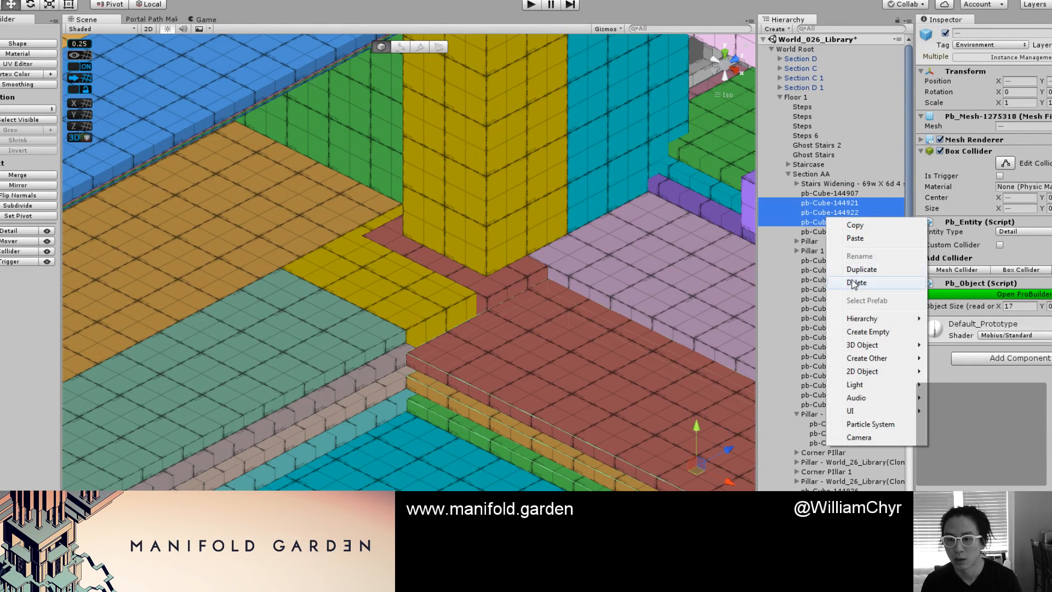
click(853, 284)
Rotate the whole 17.5w stairs group a quarter turn about the vertical axis to expose its extended end.
scroll(430, 298, down, 3)
middle_drag(429, 298, 574, 136)
alt+drag(574, 136, 463, 137)
middle_drag(463, 137, 548, 432)
click(410, 247)
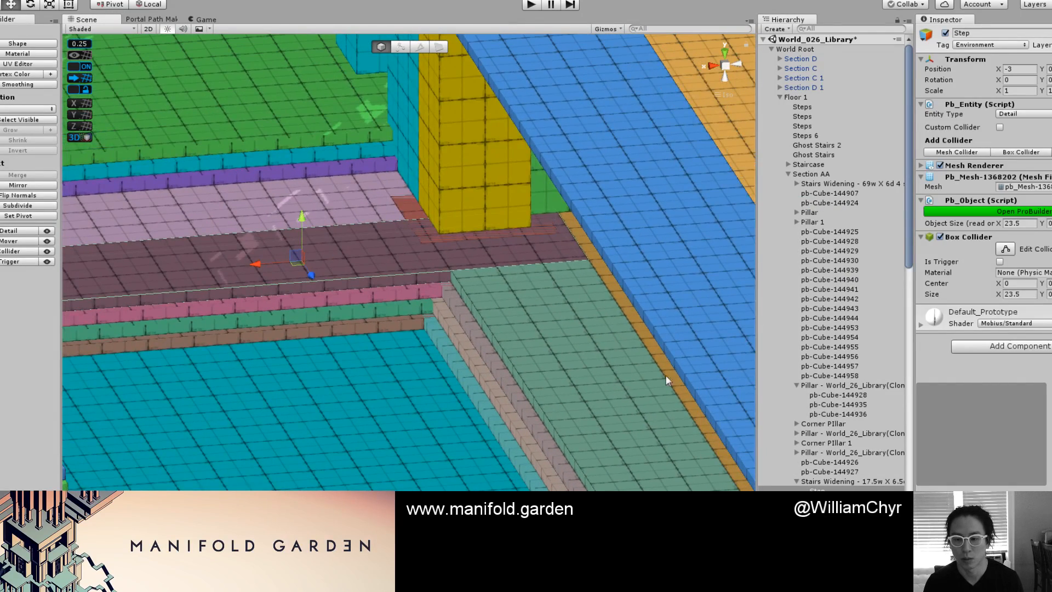
click(838, 481)
key(e)
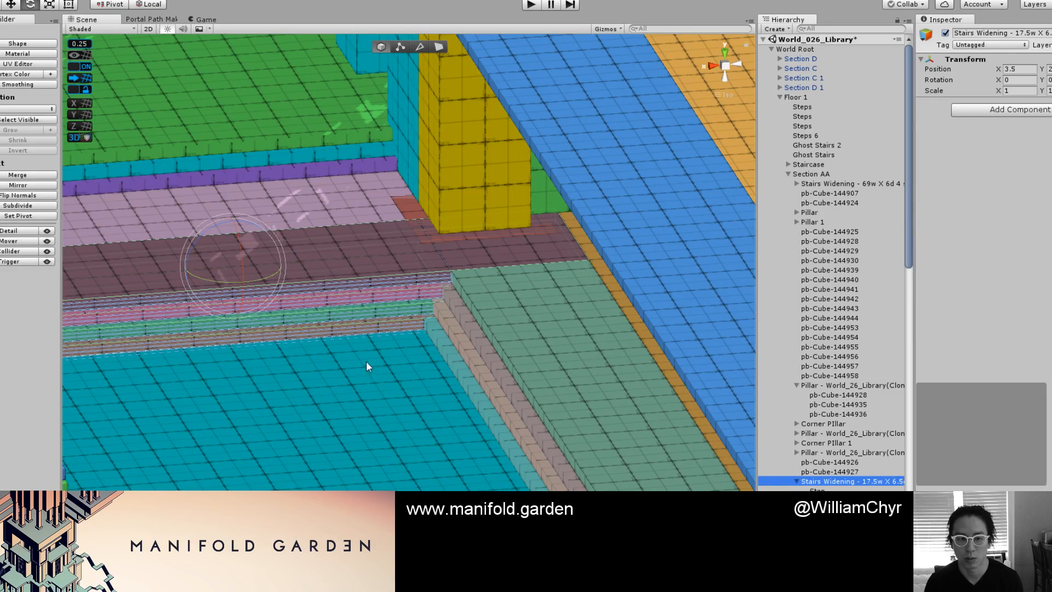
ctrl+drag(264, 274, 275, 417)
key(w)
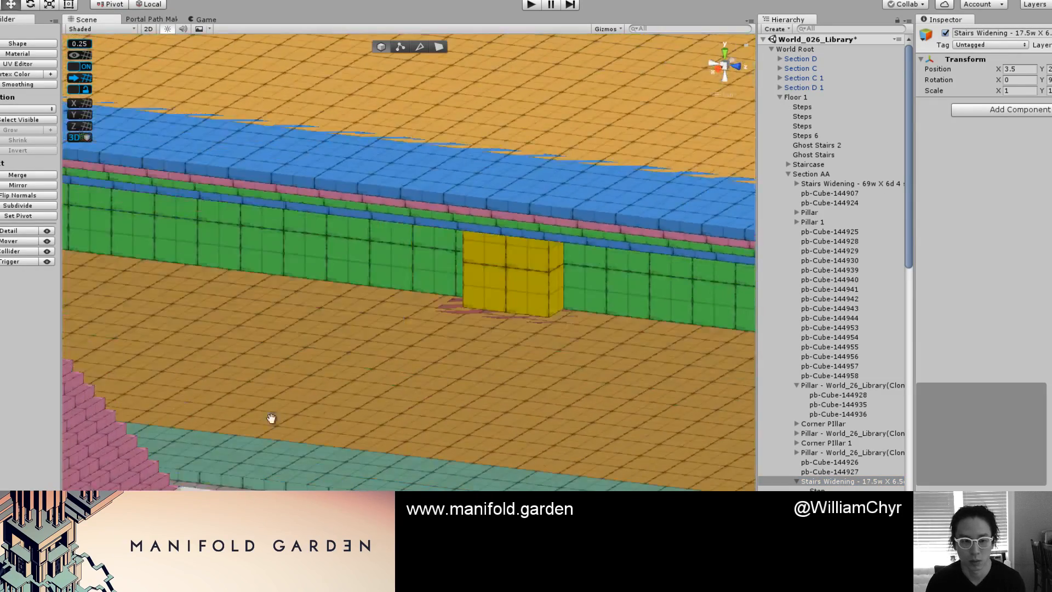
scroll(263, 417, down, 10)
key(f)
Pull the end faces of the top two steps back to a width of 17.5 and rotate the stairs group back into place.
key(g)
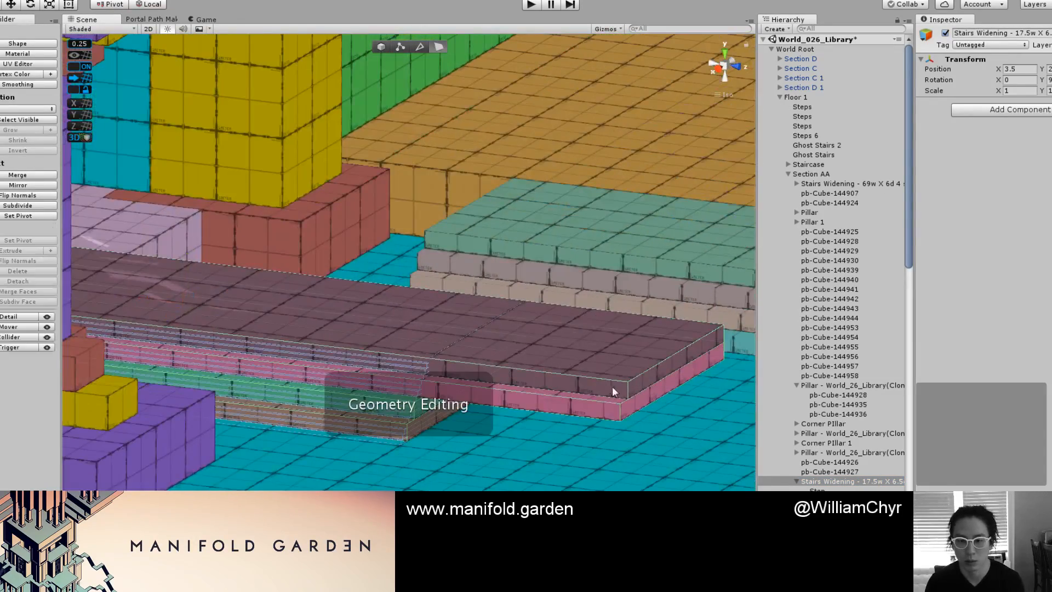
click(634, 395)
drag(714, 375, 504, 358)
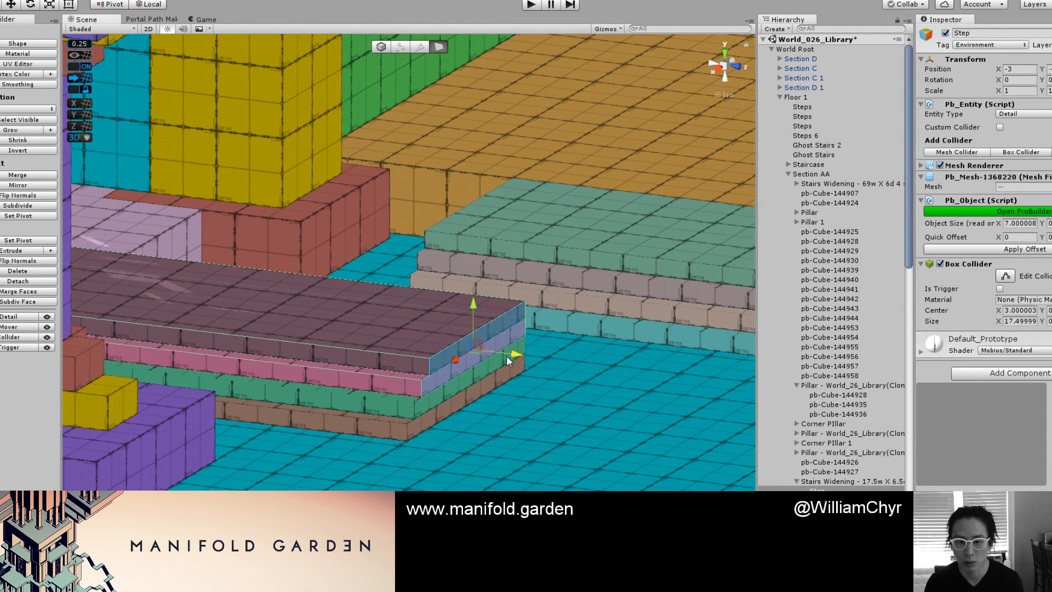
key(g)
click(860, 482)
key(e)
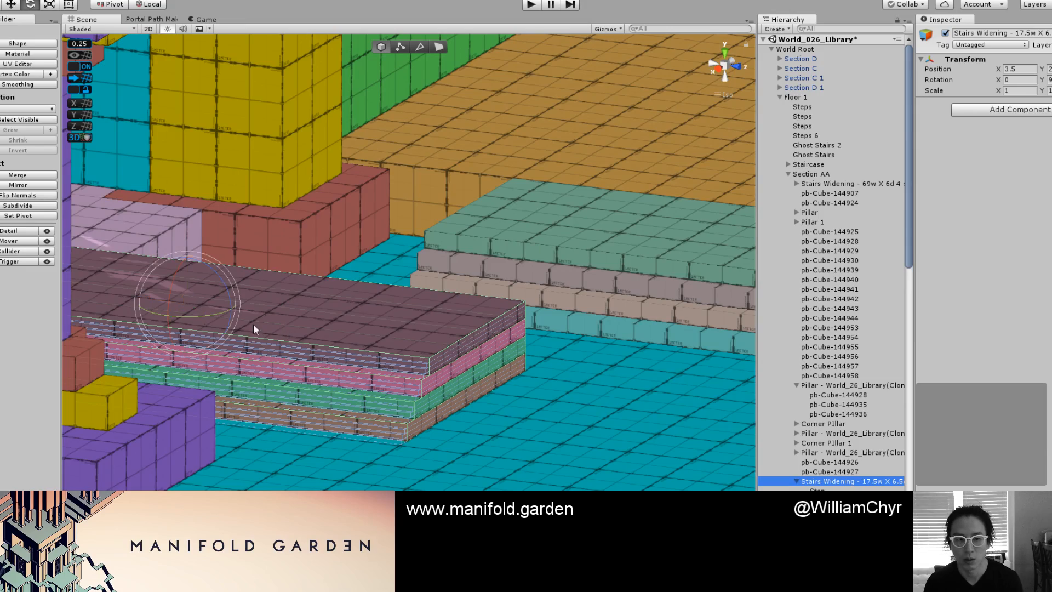
ctrl+drag(214, 314, 253, 302)
key(w)
Duplicate the 17.5w stairs group, turn the copy to face the opposite way and move it out over the teal floor.
alt+drag(367, 232, 511, 268)
key(ctrl+d)
key(e)
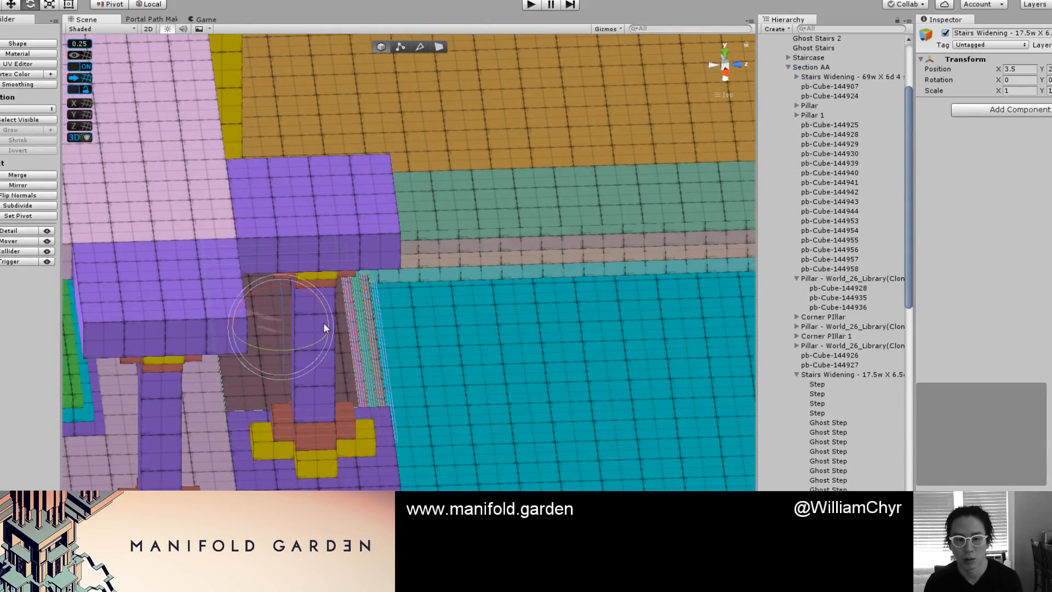
ctrl+drag(317, 346, 217, 360)
ctrl+drag(293, 333, 63, 368)
key(w)
drag(235, 322, 543, 311)
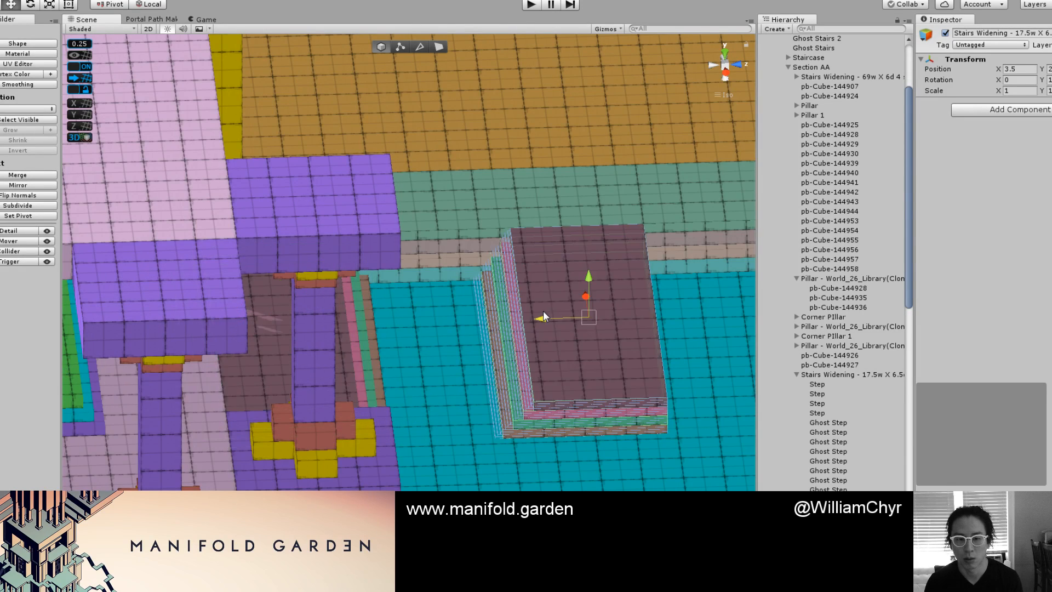
Move the copied stairs into the gap at the opposite end of Section AA, between the yellow filler cube and purple pillar base.
middle_drag(543, 311, 225, 322)
scroll(274, 306, down, 8)
alt+drag(307, 293, 410, 302)
scroll(299, 368, down, 3)
drag(259, 381, 681, 223)
key(f)
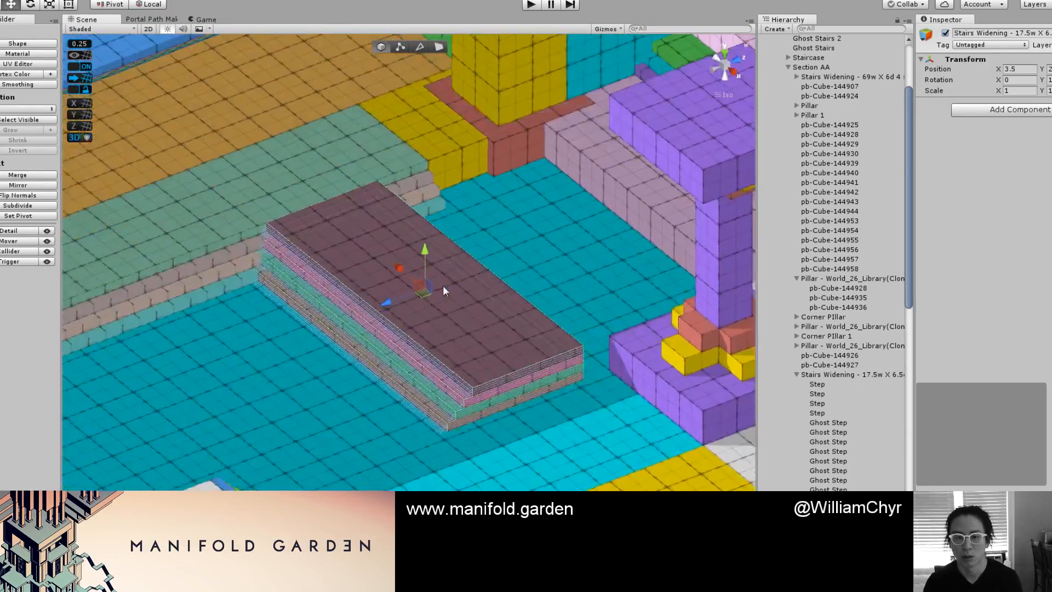
scroll(443, 285, up, 5)
drag(393, 301, 626, 228)
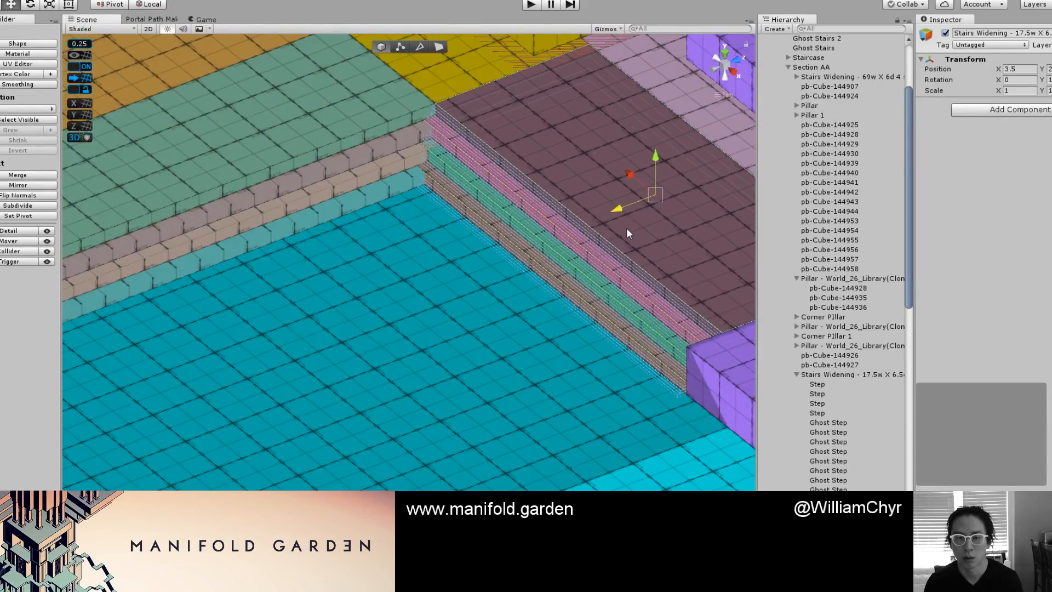
Duplicate the yellow filler cube pb-Cube-144924 and move the copy to the other yellow corner pillar, beside the original 17.5w stairs.
scroll(603, 208, down, 5)
click(447, 166)
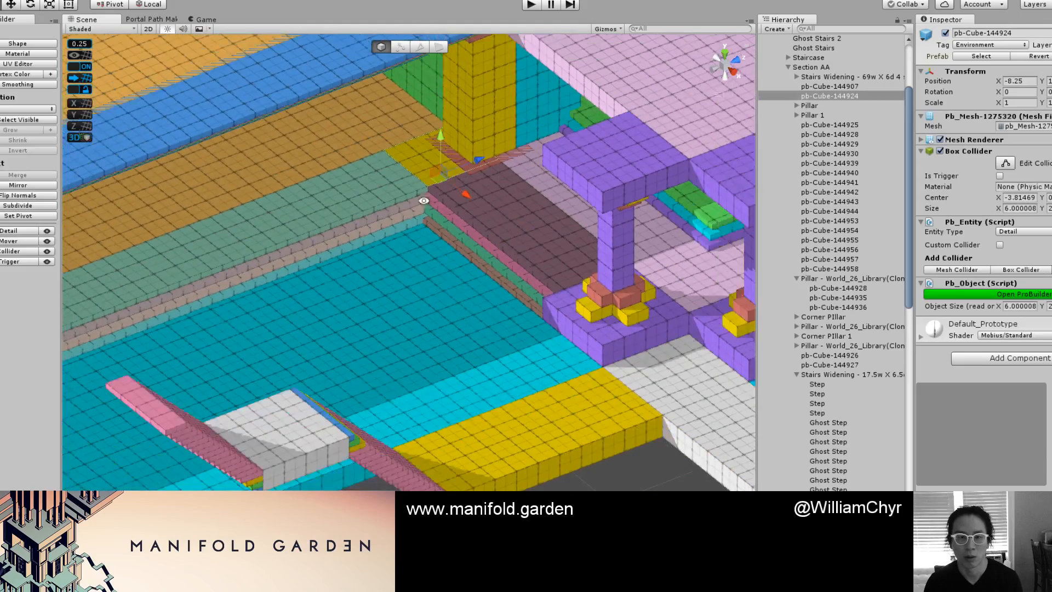
middle_drag(459, 217, 587, 228)
alt+drag(586, 228, 482, 224)
scroll(608, 238, down, 3)
key(ctrl+d)
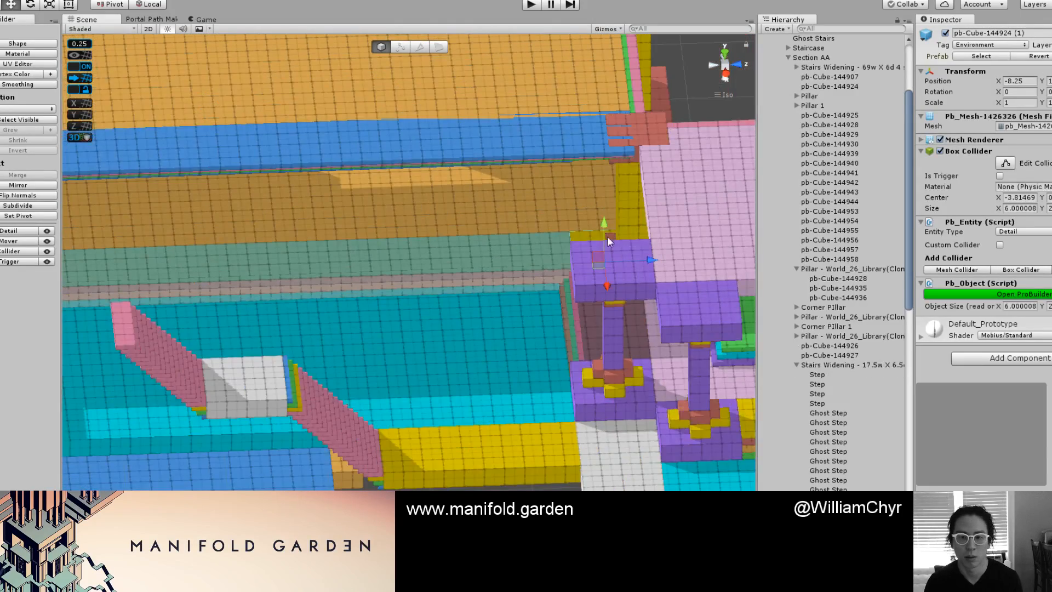
drag(648, 260, 192, 270)
middle_drag(192, 270, 493, 249)
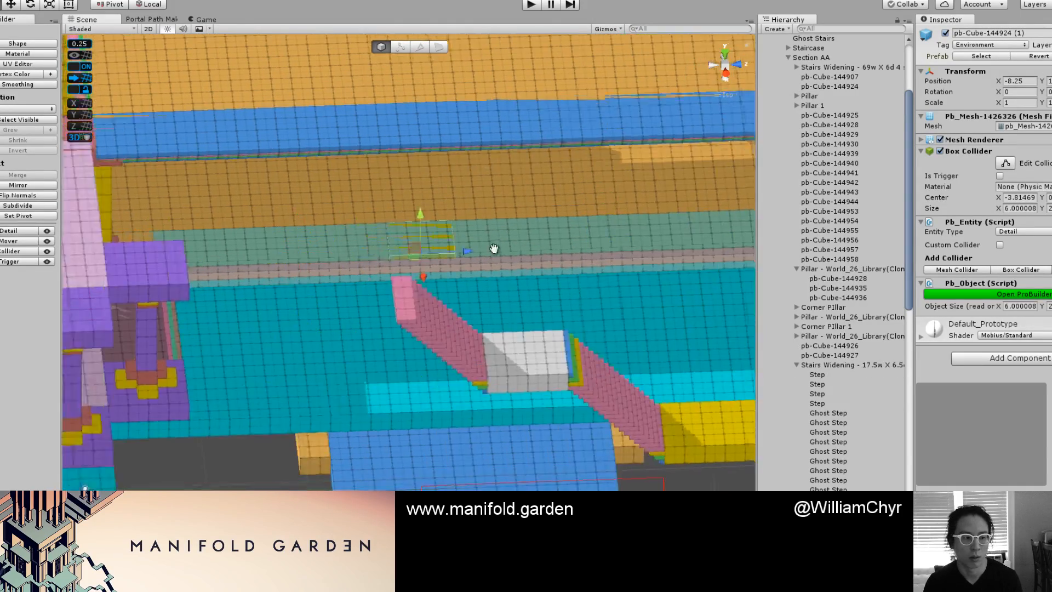
scroll(493, 249, up, 5)
middle_drag(257, 242, 283, 230)
alt+drag(282, 230, 201, 291)
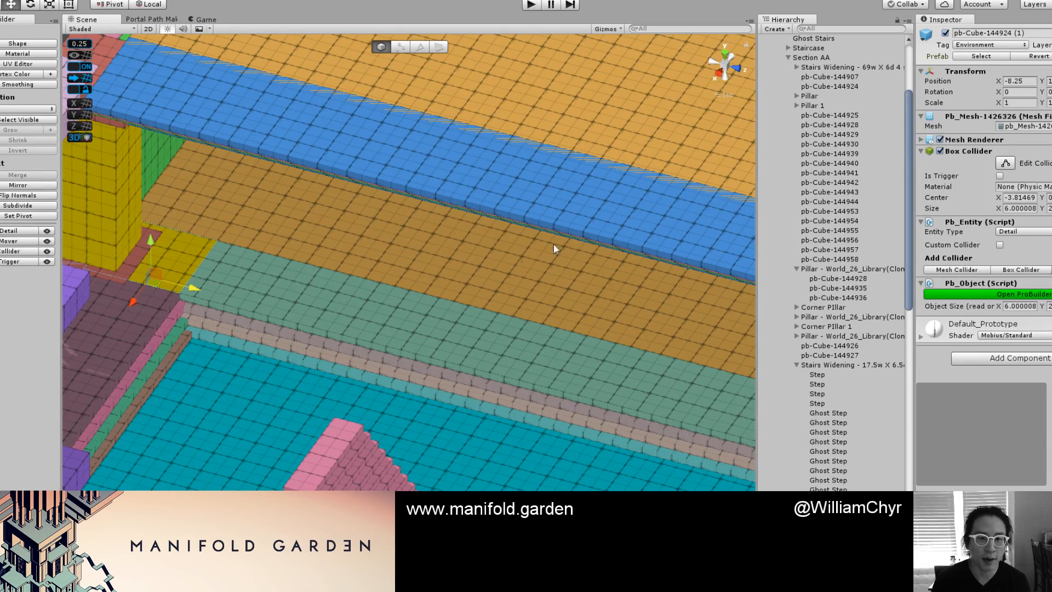
Examine the stairs at both ends of the floor and select the whole Section AA to view it within the level.
scroll(554, 244, down, 5)
alt+drag(504, 269, 444, 310)
click(192, 406)
scroll(224, 398, down, 5)
alt+drag(224, 398, 446, 392)
click(694, 280)
click(828, 130)
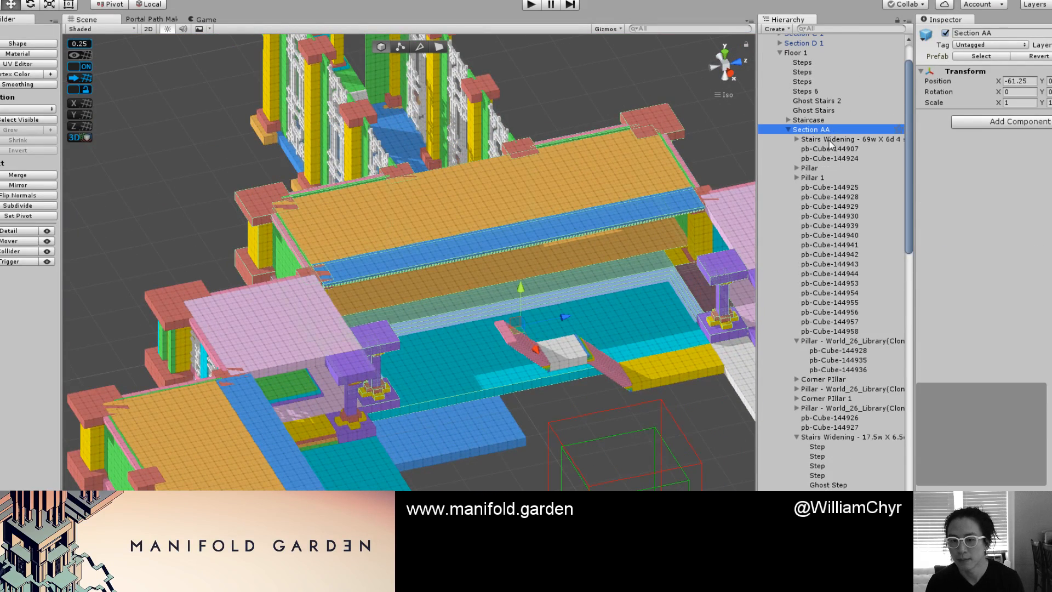
scroll(538, 262, down, 4)
alt+drag(538, 262, 446, 258)
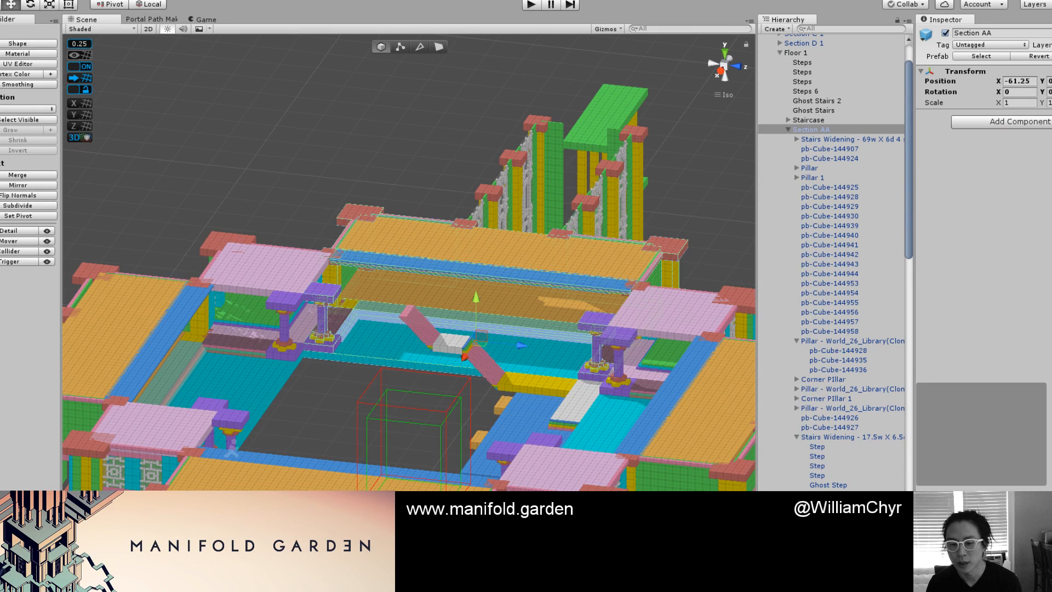
Switch to the browser, open the Independent article about Facebook's webcam-watching patent in a new tab and dismiss the ad-blocker notice.
key(alt+Tab)
key(ctrl+t)
text(https://www.independent.co.uk/life-style/gadgets-and-tech/news/facebook-plans-to-watch-users-through-webcams-spy-patent-application-social-media-a7779711.html)
key(Return)
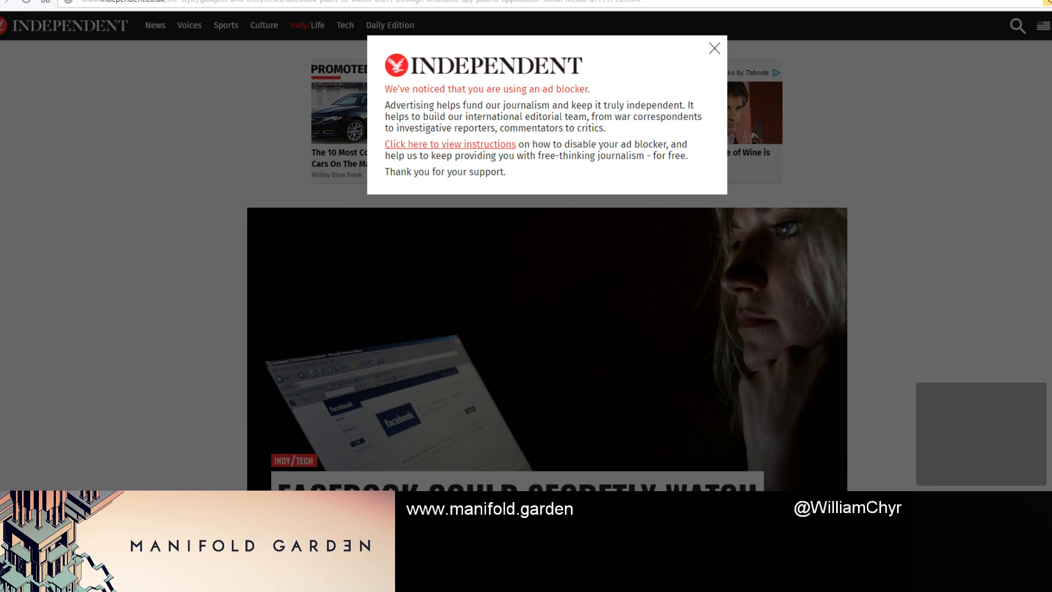
click(723, 50)
Read through the article's account of the patent application, its examples and Facebook's response.
scroll(754, 80, down, 9)
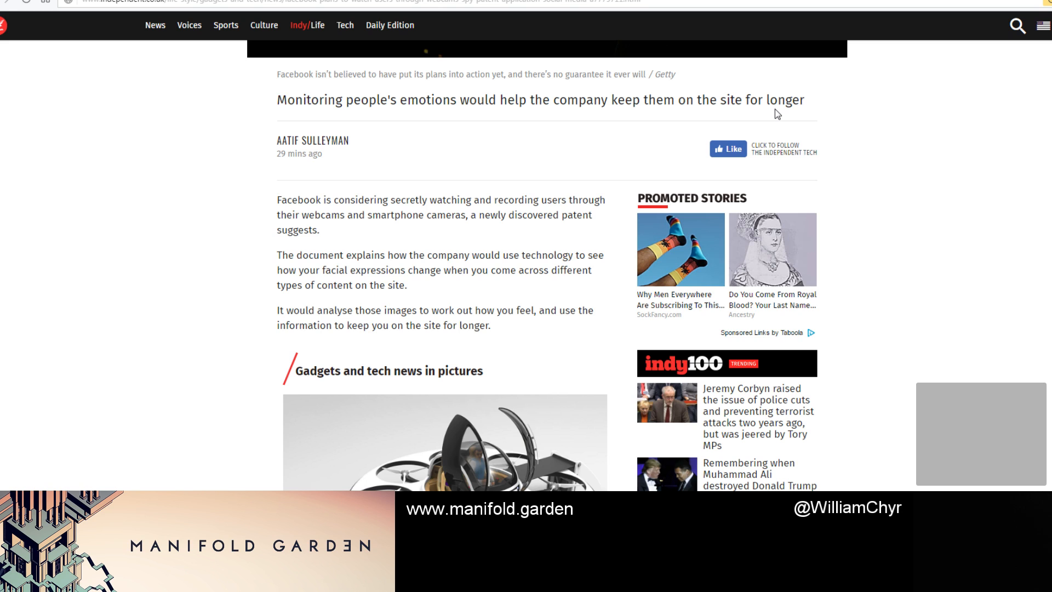
scroll(777, 114, down, 1)
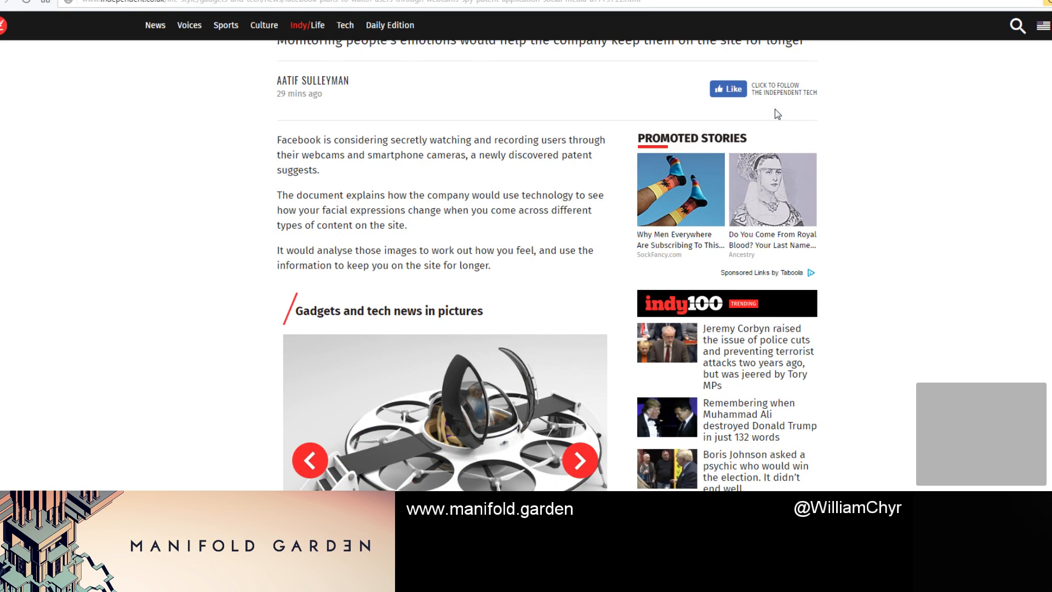
scroll(761, 166, down, 10)
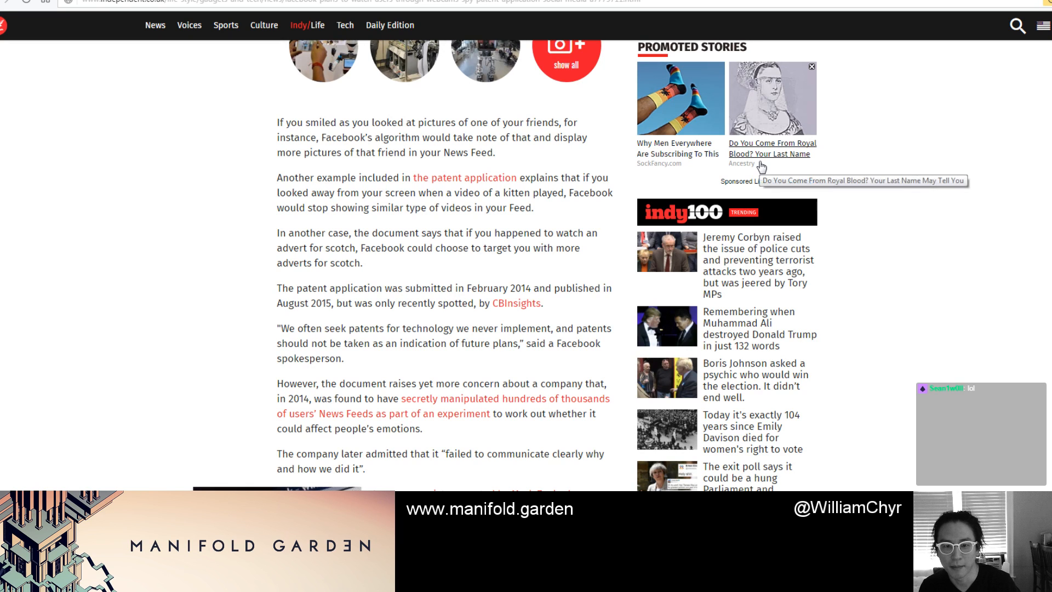
scroll(761, 166, down, 3)
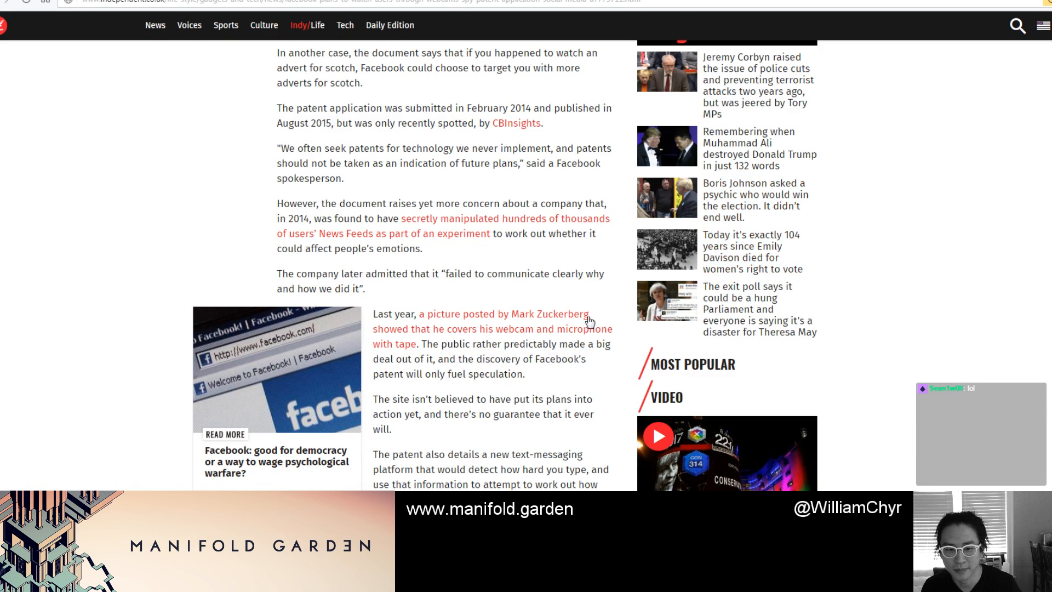
Finish the Facebook patent article, read the linked story about Mark Zuckerberg covering his webcam, and close it to return to Unity.
scroll(587, 324, down, 3)
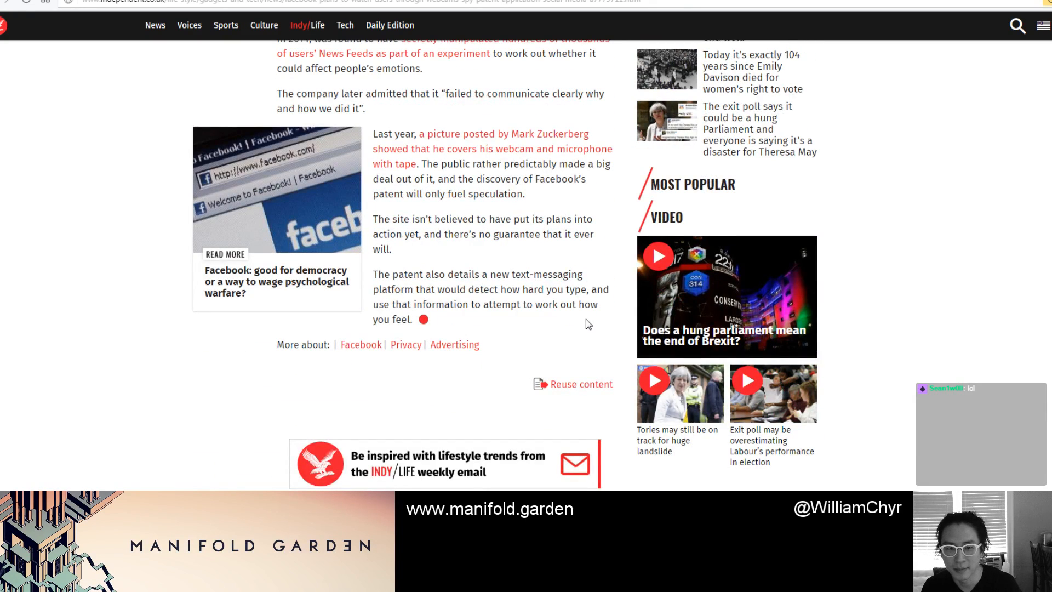
click(553, 143)
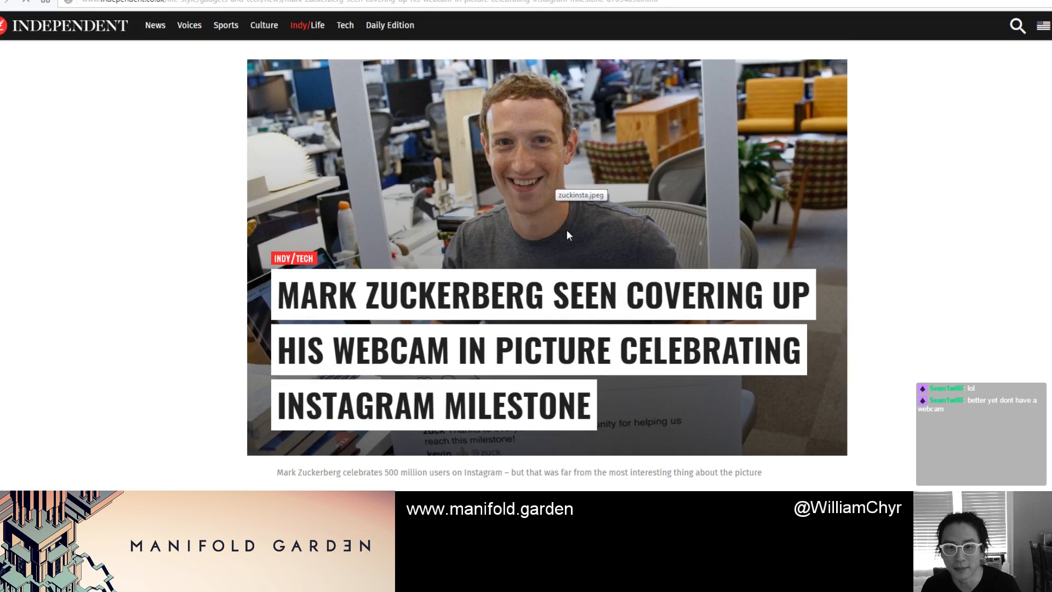
scroll(566, 235, down, 5)
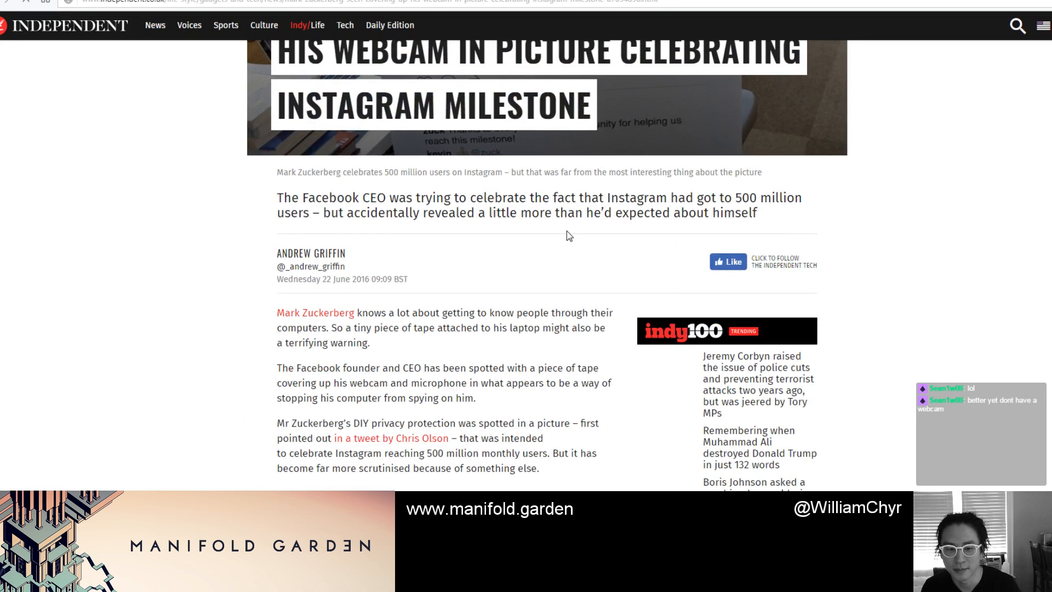
scroll(567, 235, down, 7)
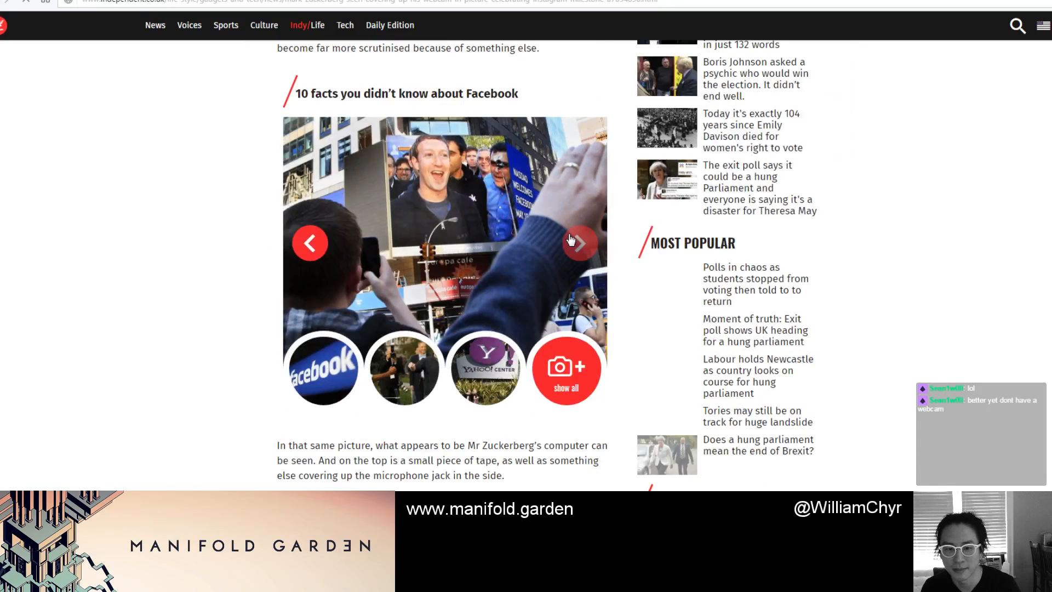
scroll(570, 240, down, 8)
scroll(566, 237, up, 2)
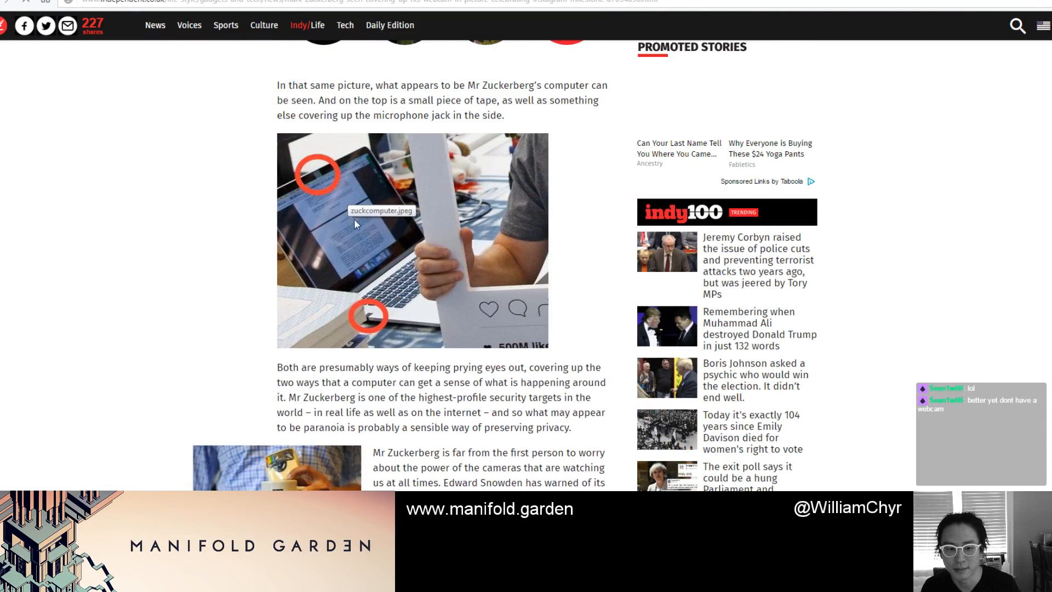
key(ctrl+w)
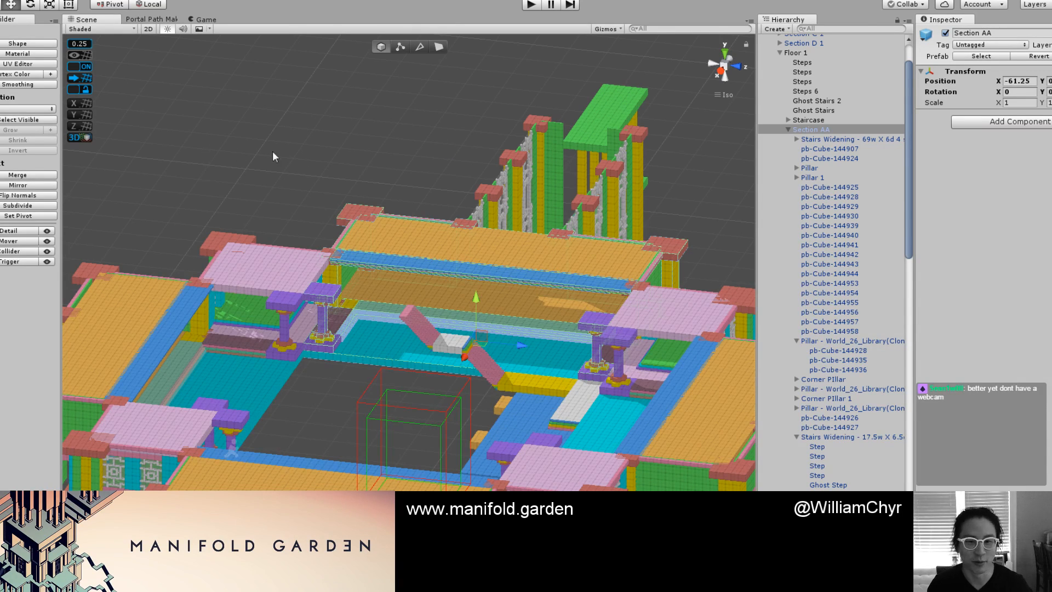
Examine the corner stairs, yellow pillars and purple columns around Floor 1, including those of Section AA 2, from several angles.
click(383, 135)
alt+drag(383, 135, 465, 252)
scroll(484, 243, up, 4)
scroll(443, 249, up, 3)
right_drag(379, 269, 412, 284)
scroll(411, 283, up, 2)
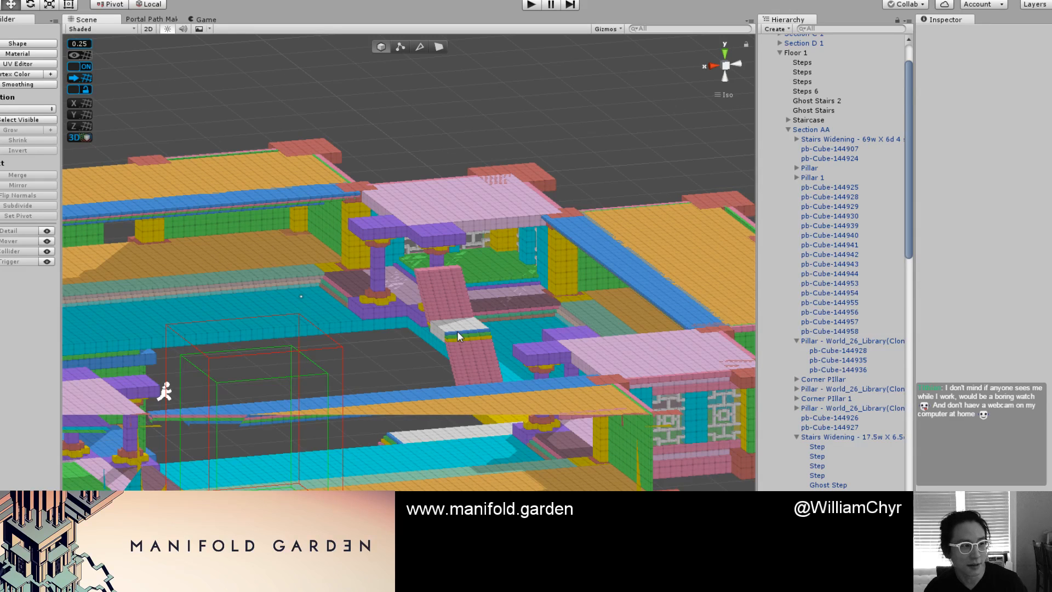
scroll(405, 341, down, 1)
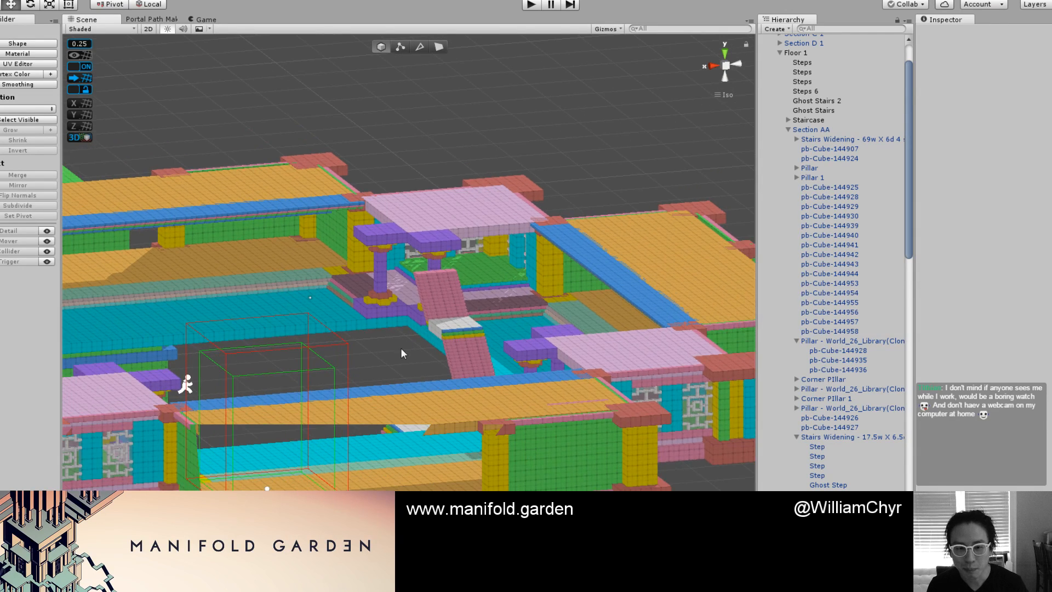
scroll(397, 344, up, 4)
alt+drag(393, 340, 445, 345)
scroll(399, 340, up, 5)
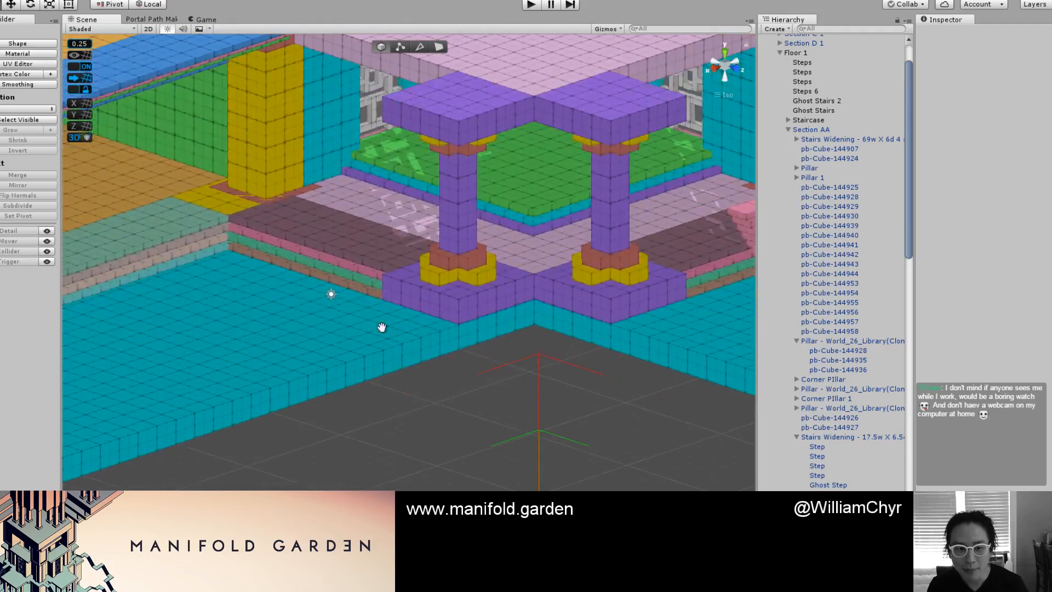
scroll(360, 248, up, 2)
middle_drag(283, 250, 498, 235)
scroll(498, 234, up, 1)
click(498, 235)
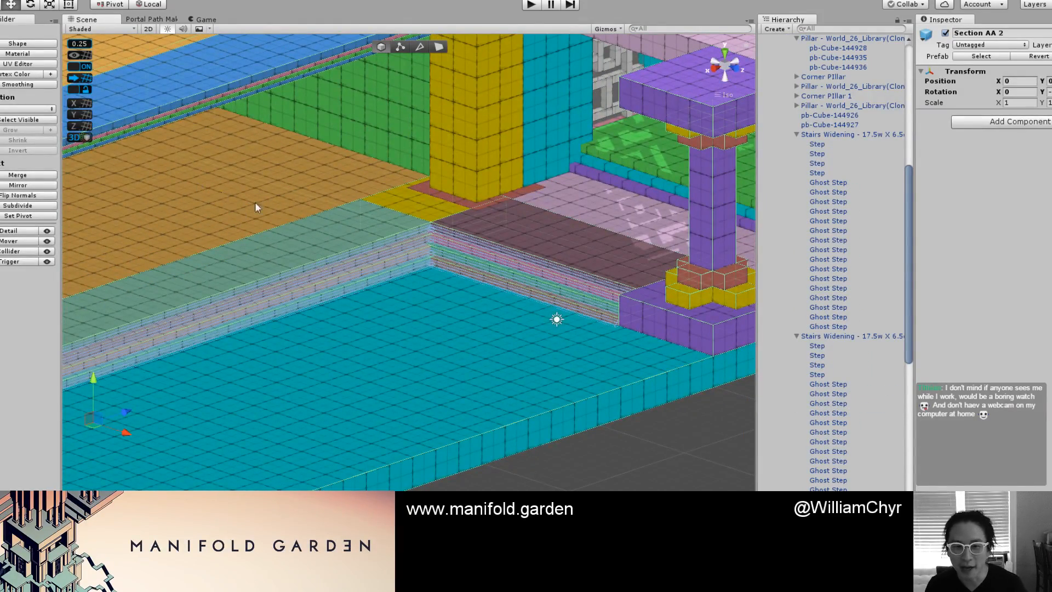
scroll(430, 213, down, 6)
alt+drag(387, 251, 330, 377)
click(324, 372)
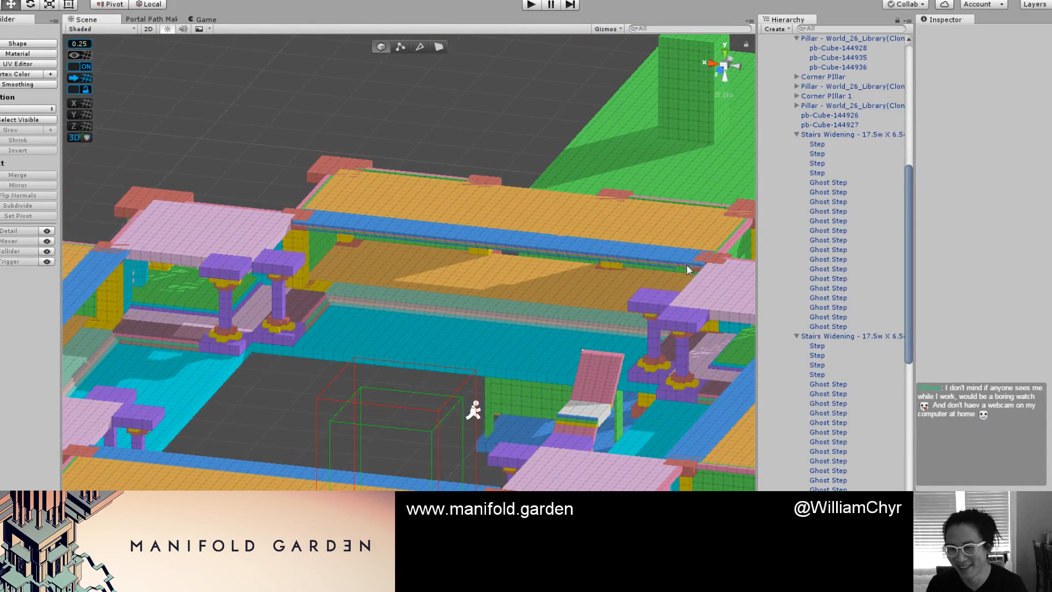
Collapse Floor 1 in the hierarchy and activate Floor 2, Floor 3 and Floor 4 so the whole building is shown.
scroll(813, 106, up, 15)
click(779, 97)
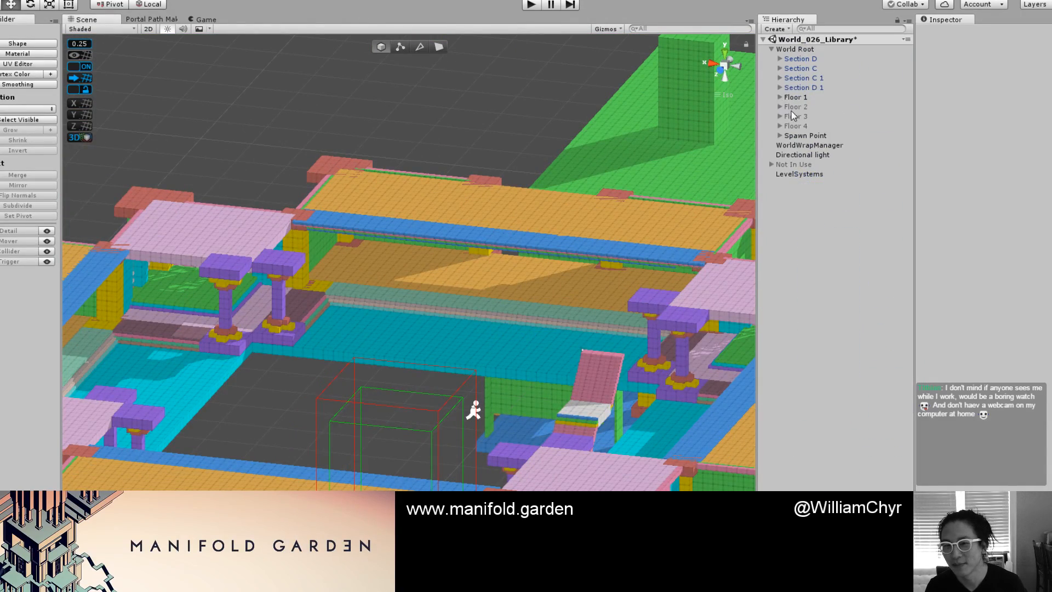
click(794, 106)
shift+click(797, 125)
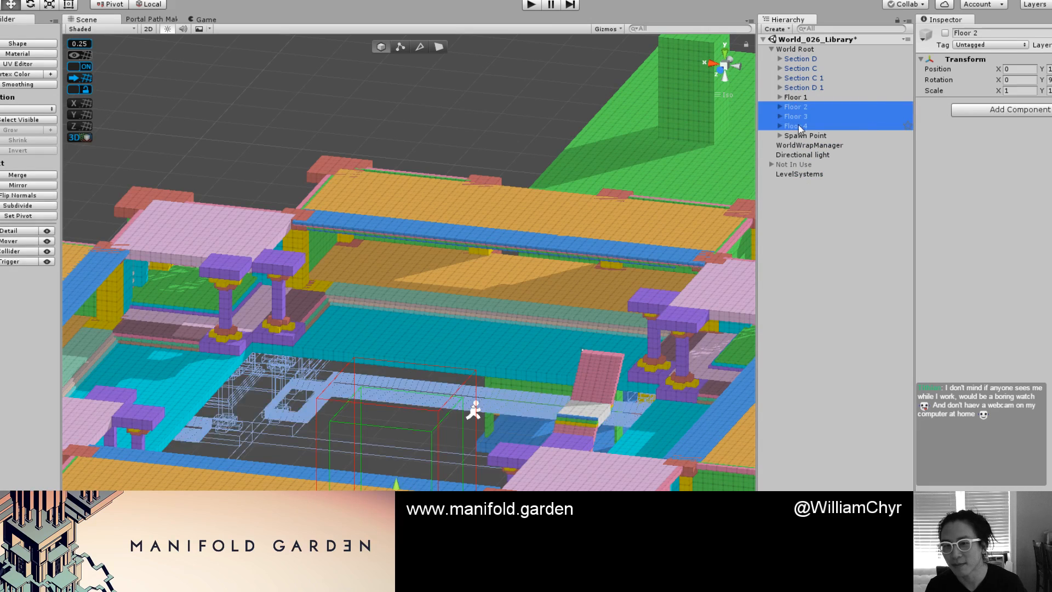
click(945, 33)
click(454, 124)
alt+drag(455, 124, 520, 217)
scroll(459, 164, down, 10)
scroll(550, 54, up, 5)
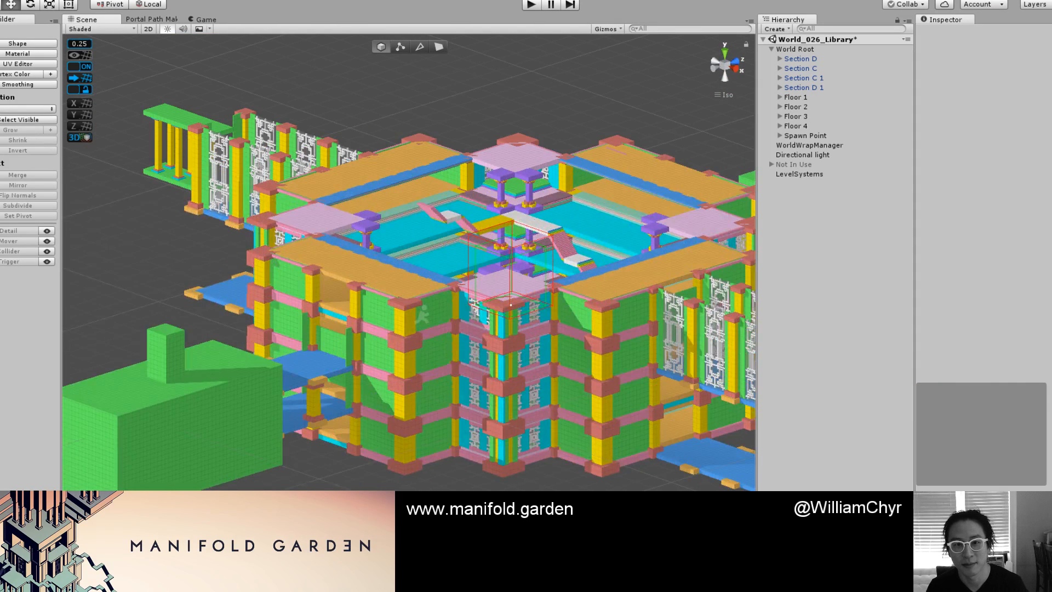
Start a playtest of the library level and walk along the floor to check the stairs and window lattices.
click(529, 5)
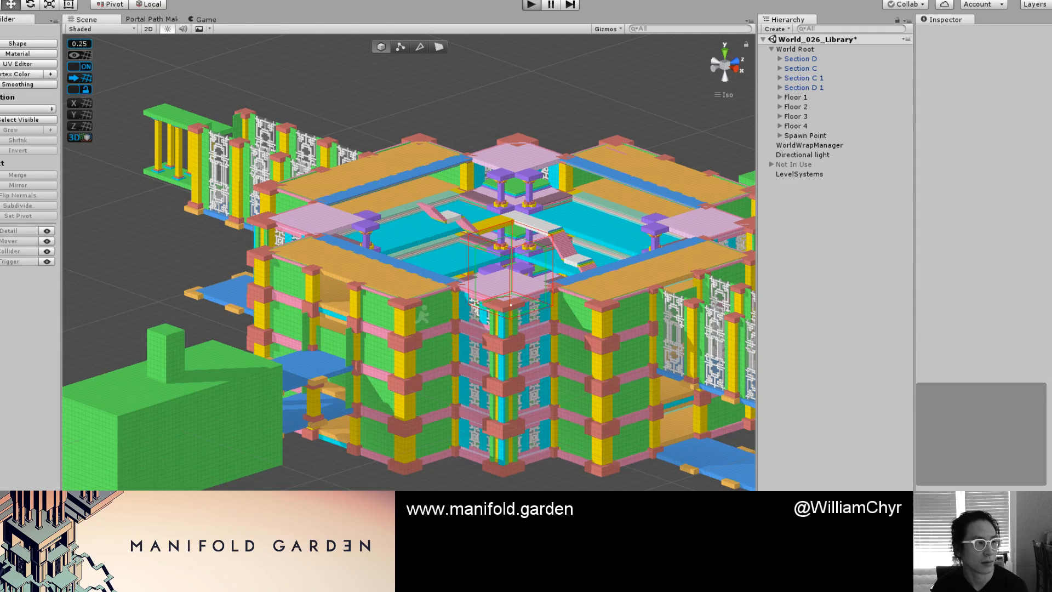
key(ctrl+p)
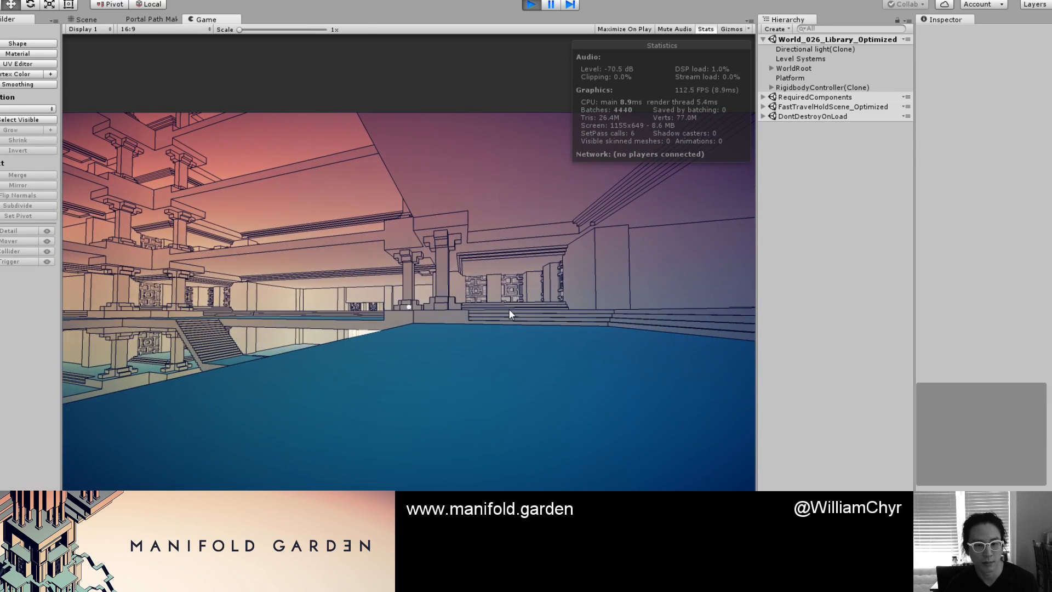
key(w)
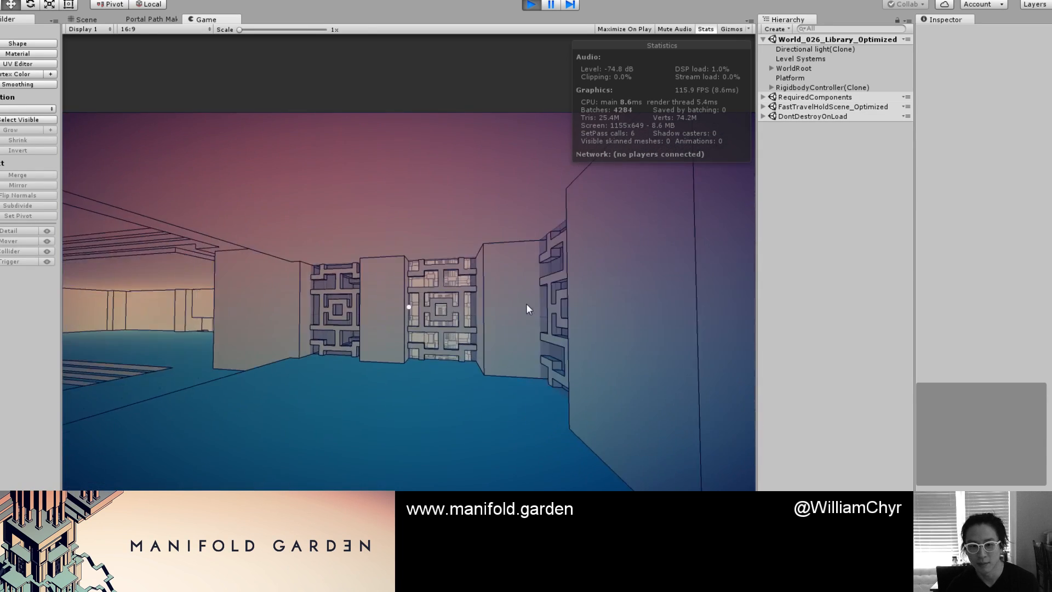
key(w)
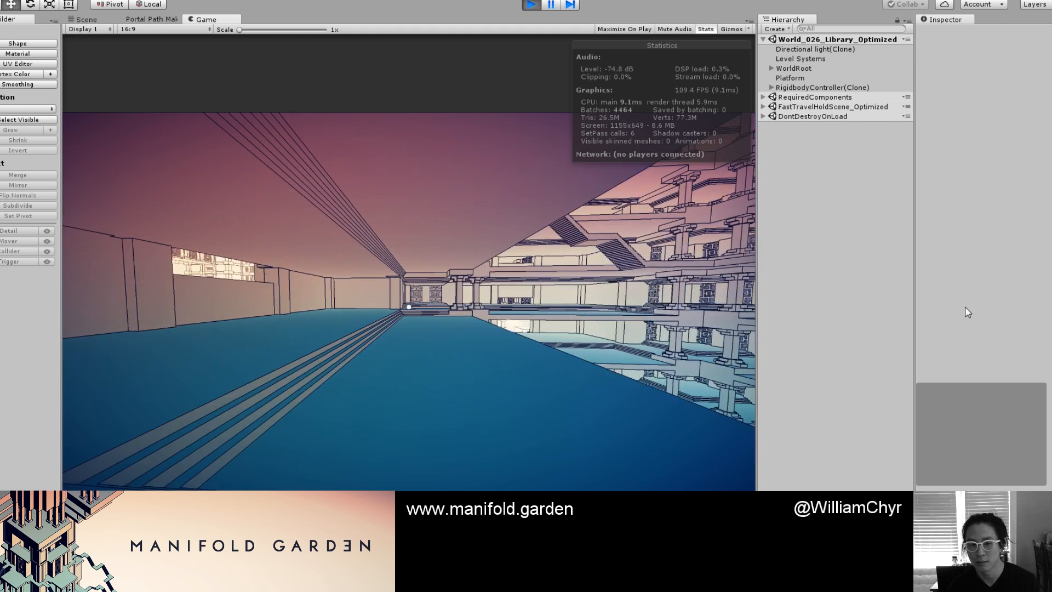
Pause the playtest, expand WorldRoot in the hierarchy and deactivate its LODRoot object.
key(ctrl+1)
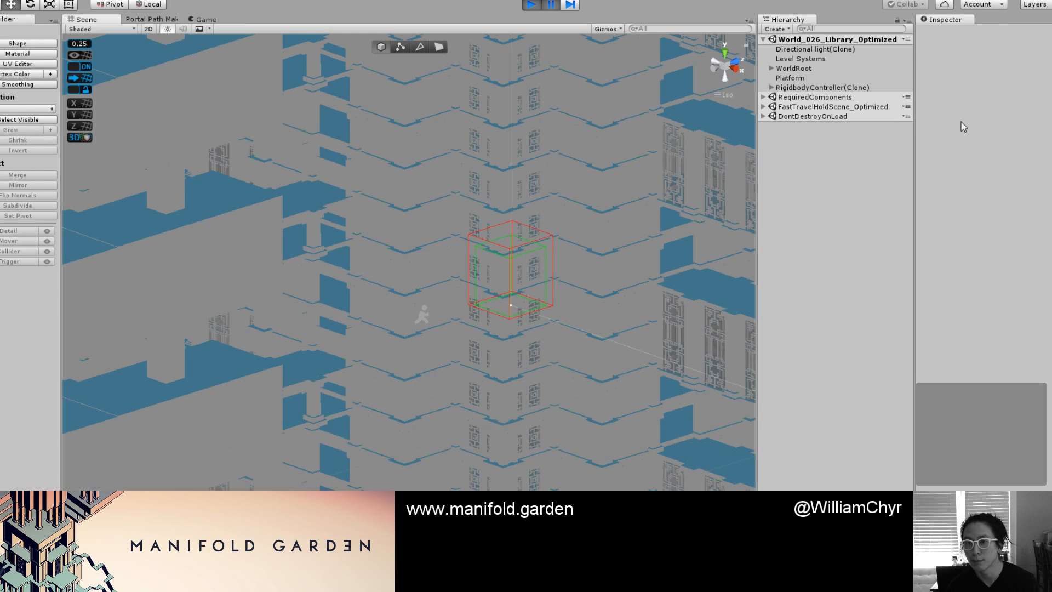
click(774, 70)
click(775, 77)
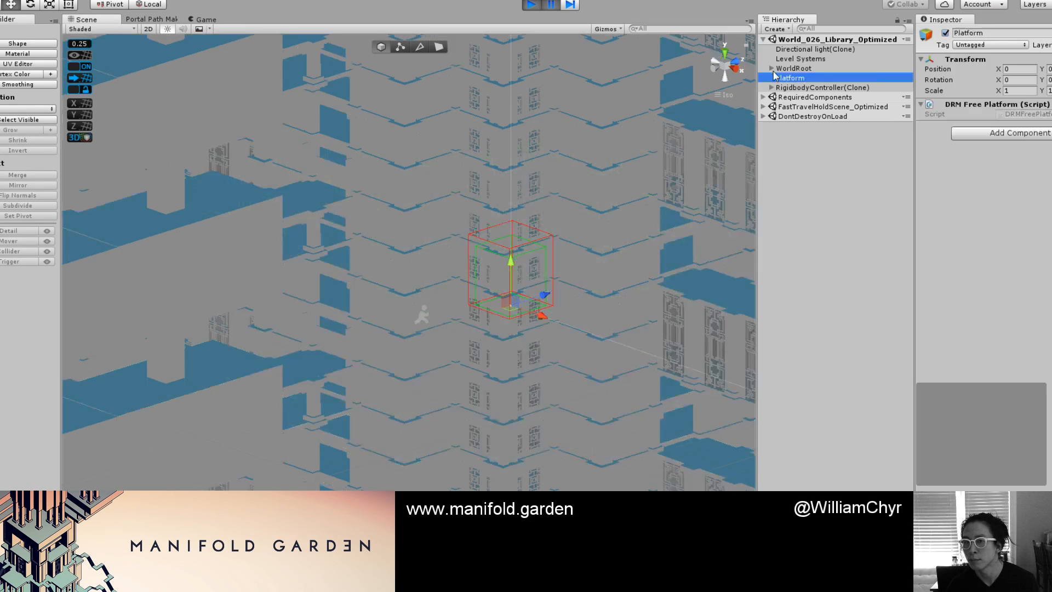
click(771, 68)
click(793, 90)
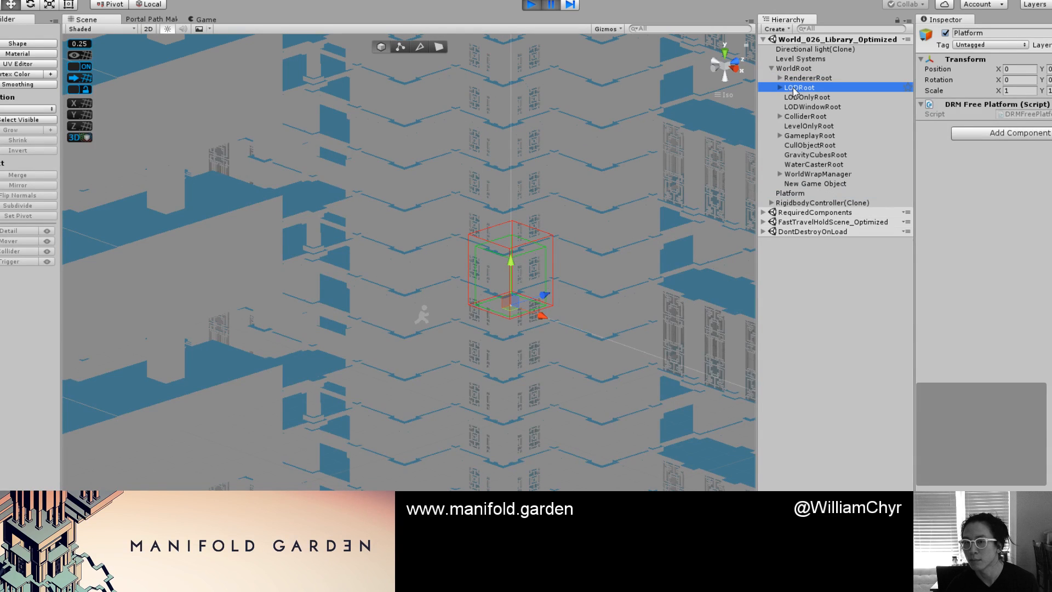
click(945, 33)
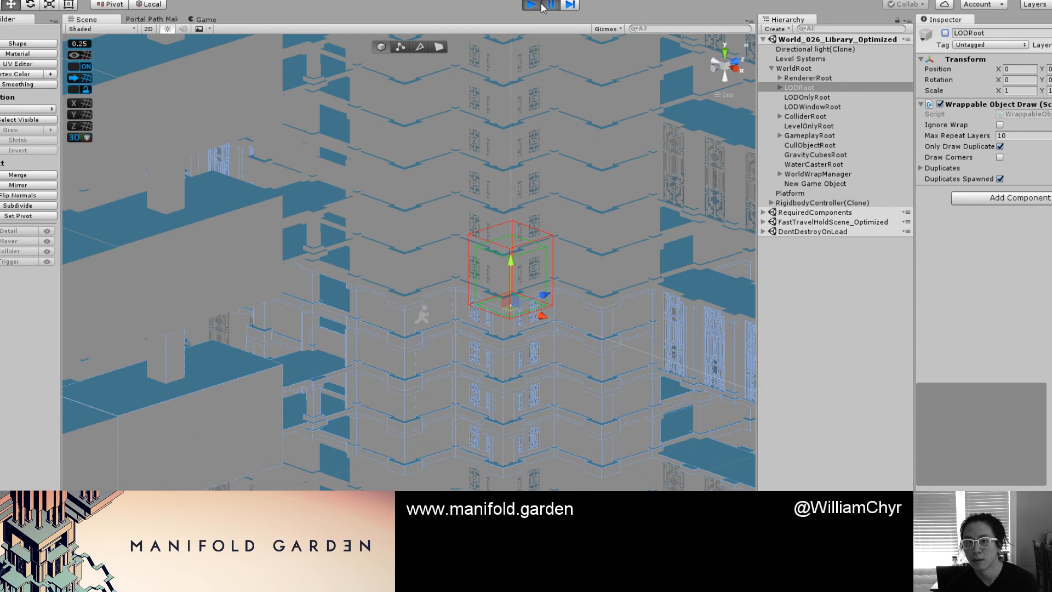
Resume the playtest with LODRoot disabled and walk past the stairs, lattice windows and wall openings to inspect them.
key(ctrl+2)
key(w)
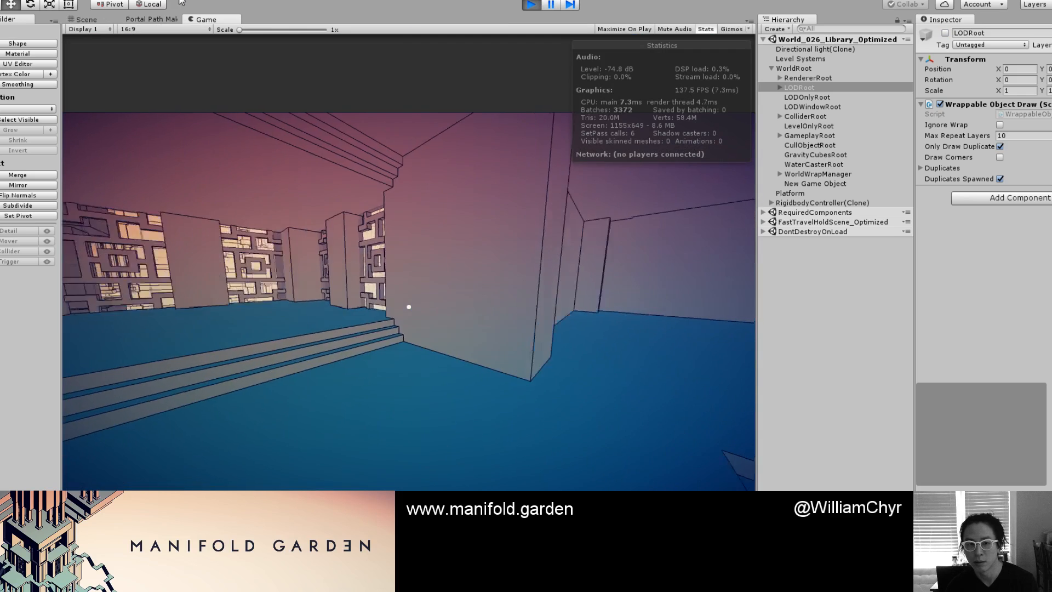
key(w)
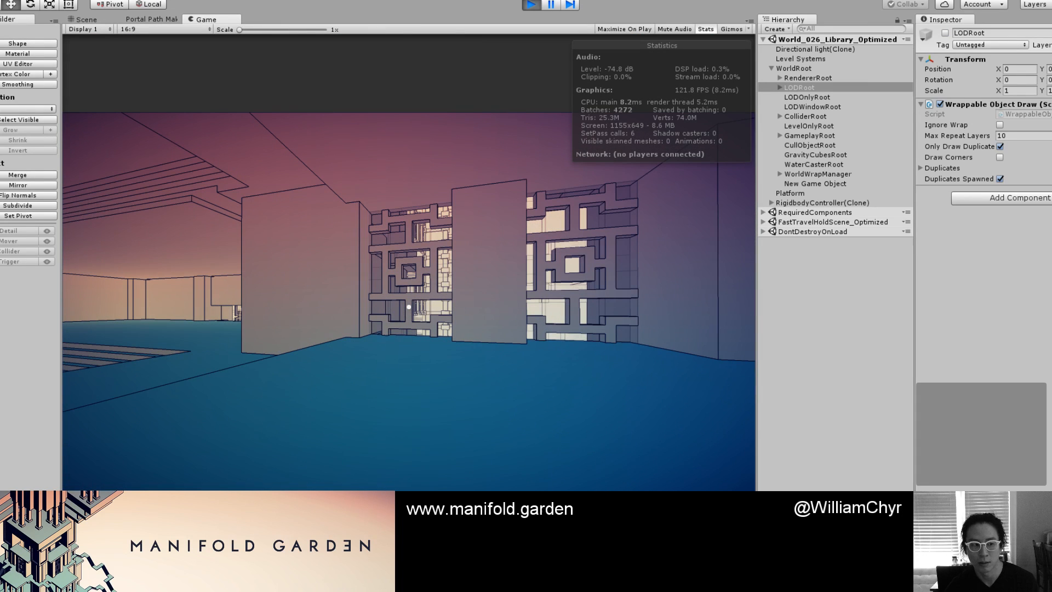
key(w)
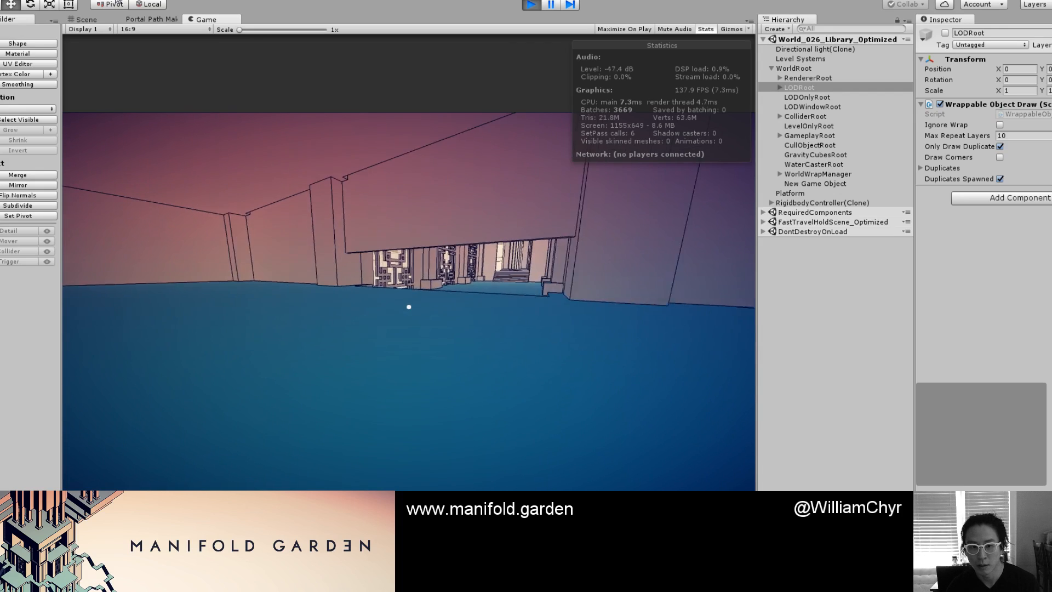
key(w)
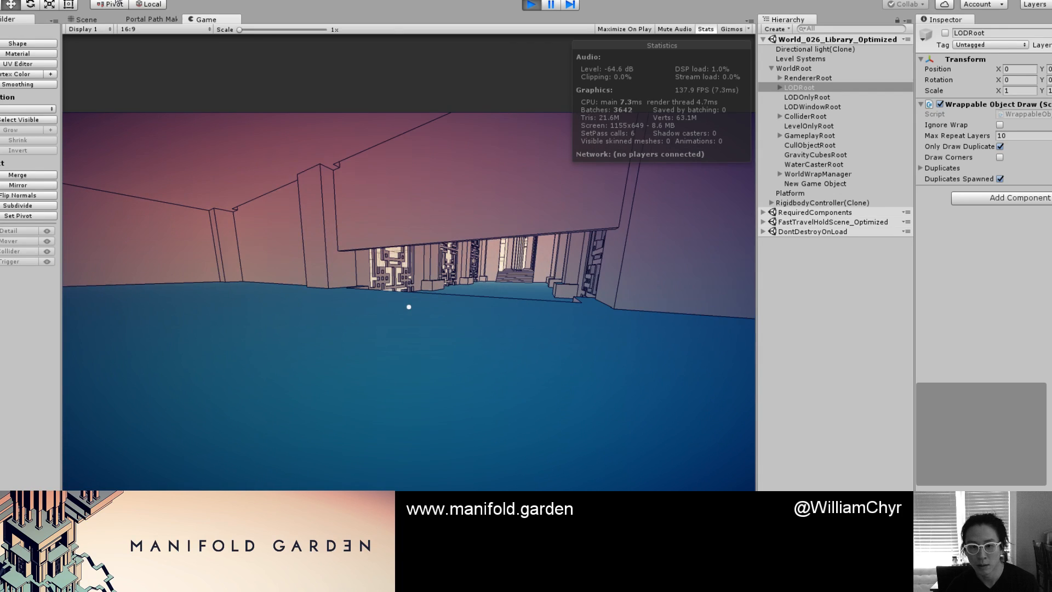
key(w)
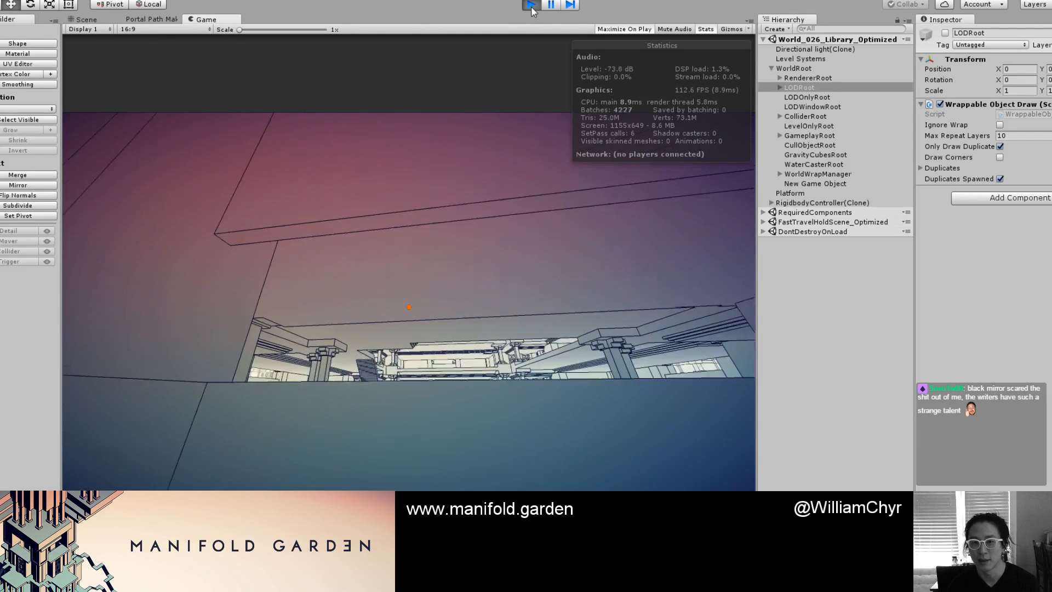
Continue the playtest in a maximized game view, inspect the lattice-walled corridor, its stairs and the exterior, and exit play mode.
click(550, 6)
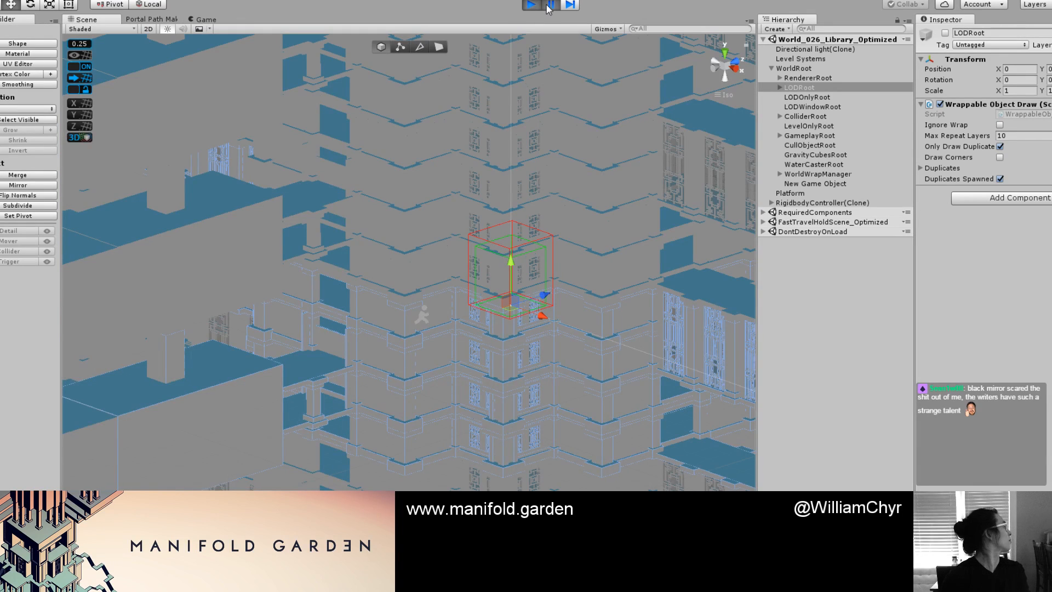
click(549, 5)
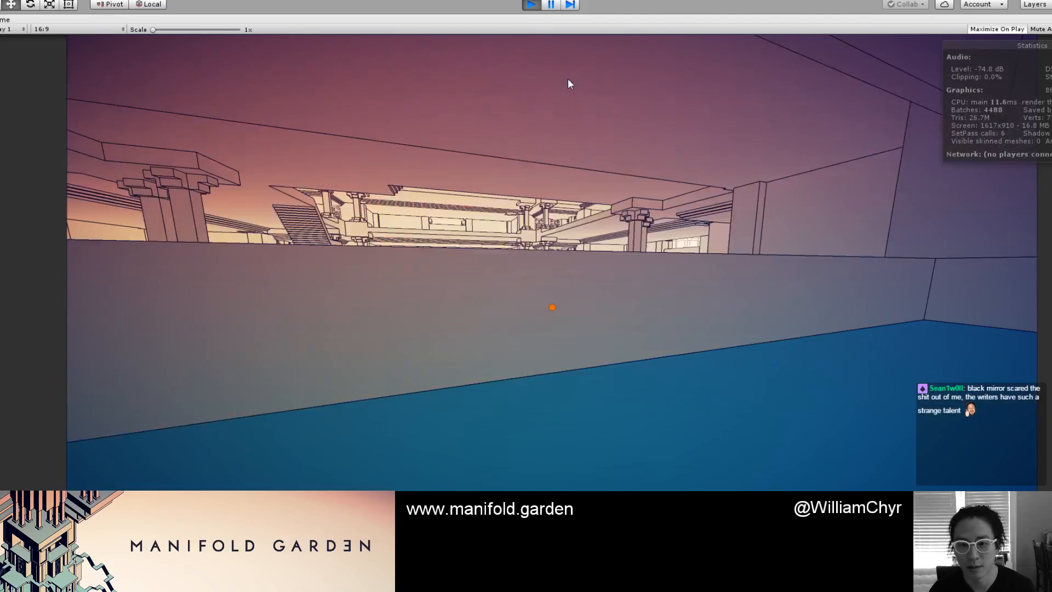
key(w)
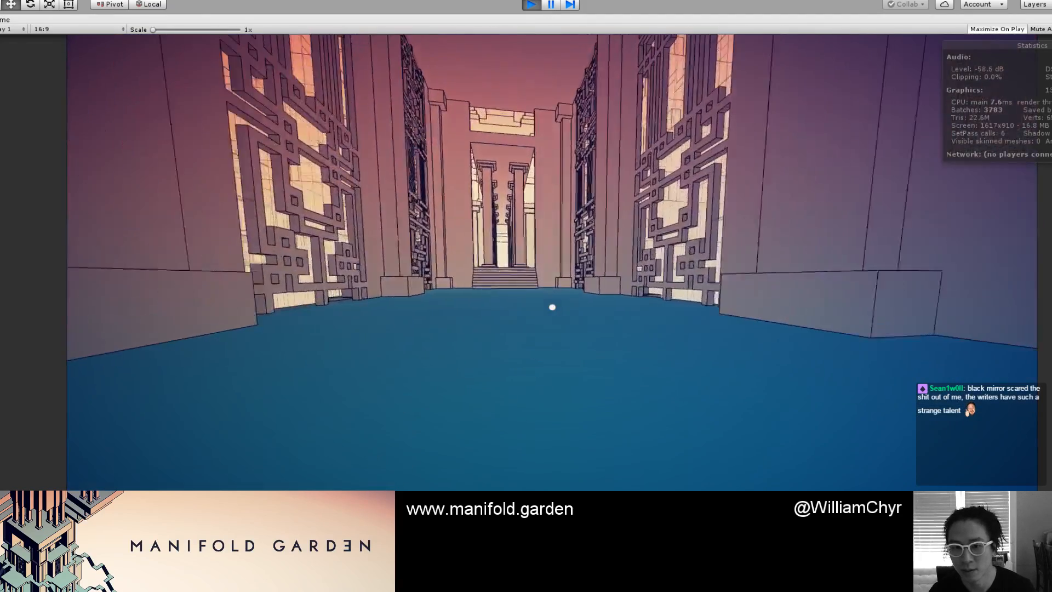
key(w)
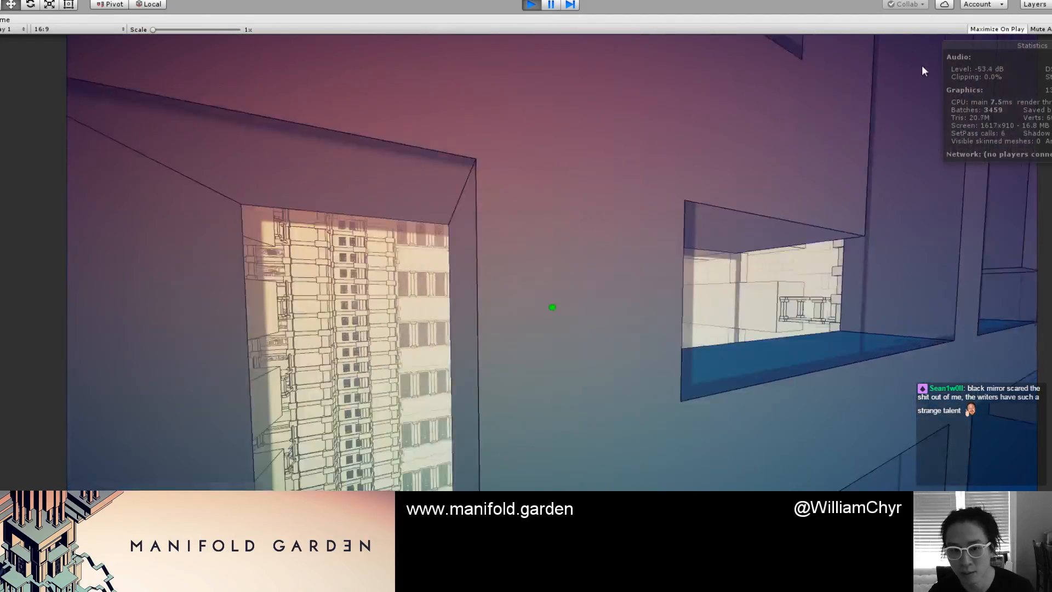
key(w)
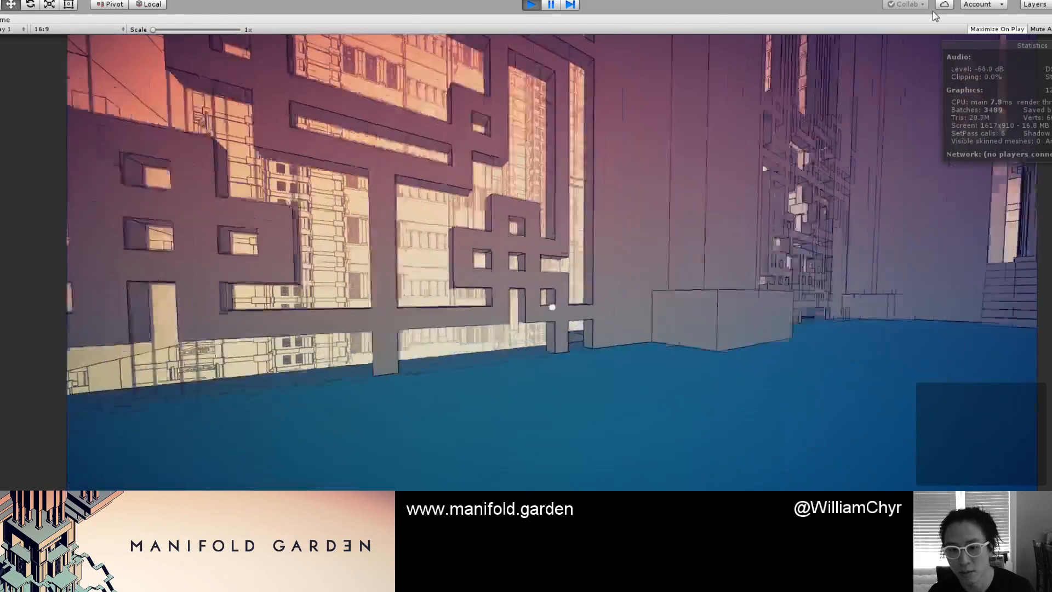
key(w)
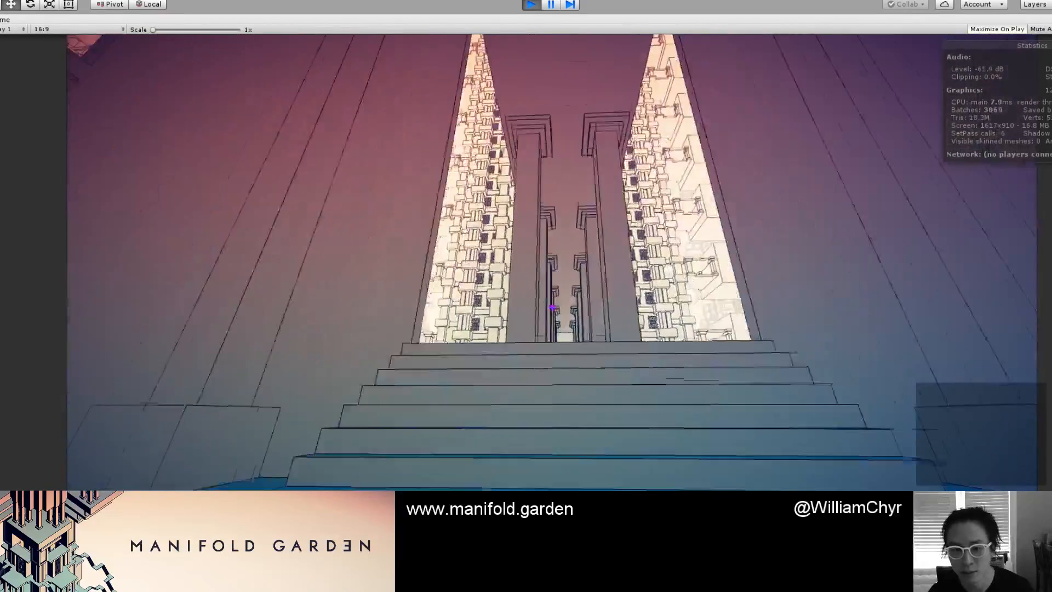
key(w)
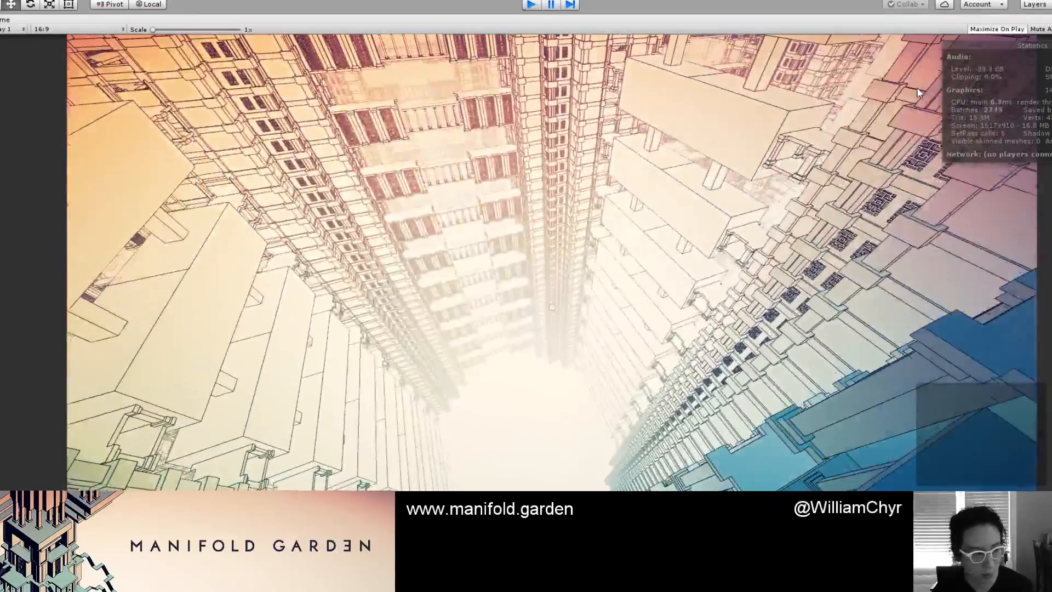
key(ctrl+p)
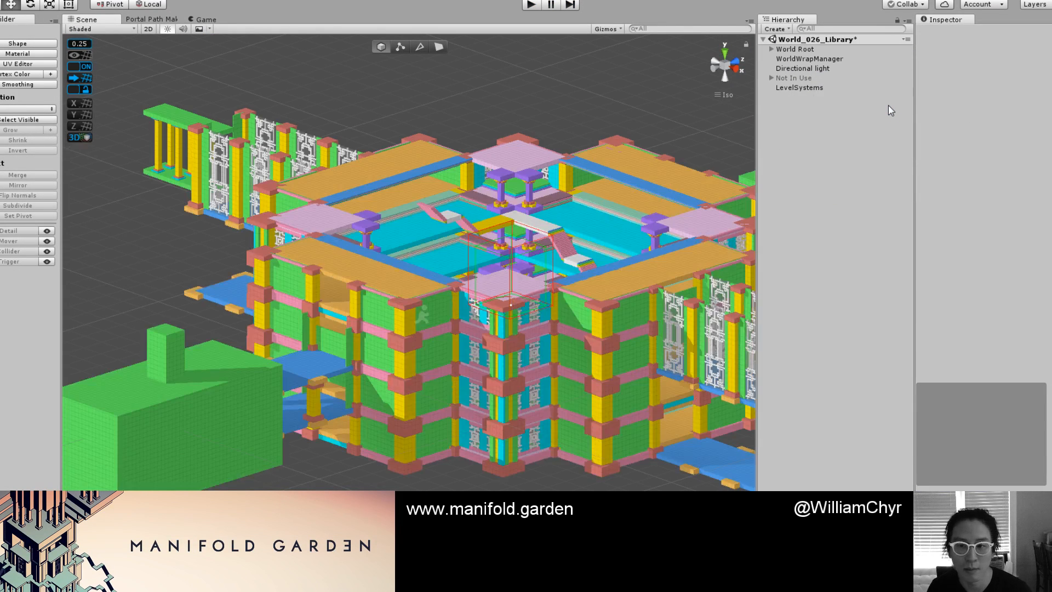
Set the X and Y values of WorldWrapManager's Cube Radius Vector and Water Radius Vector to 2.
click(771, 50)
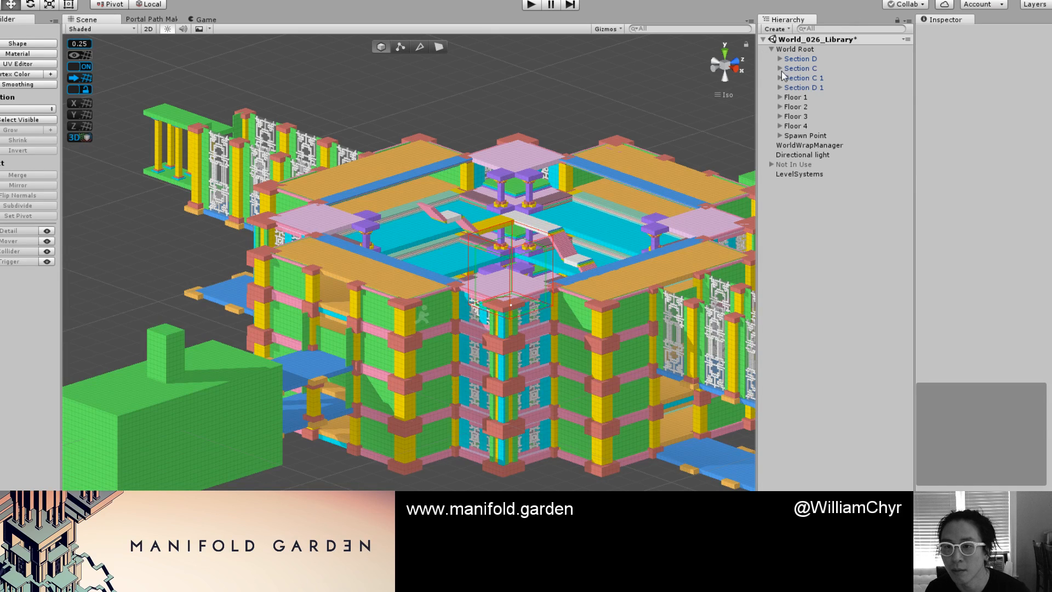
click(778, 146)
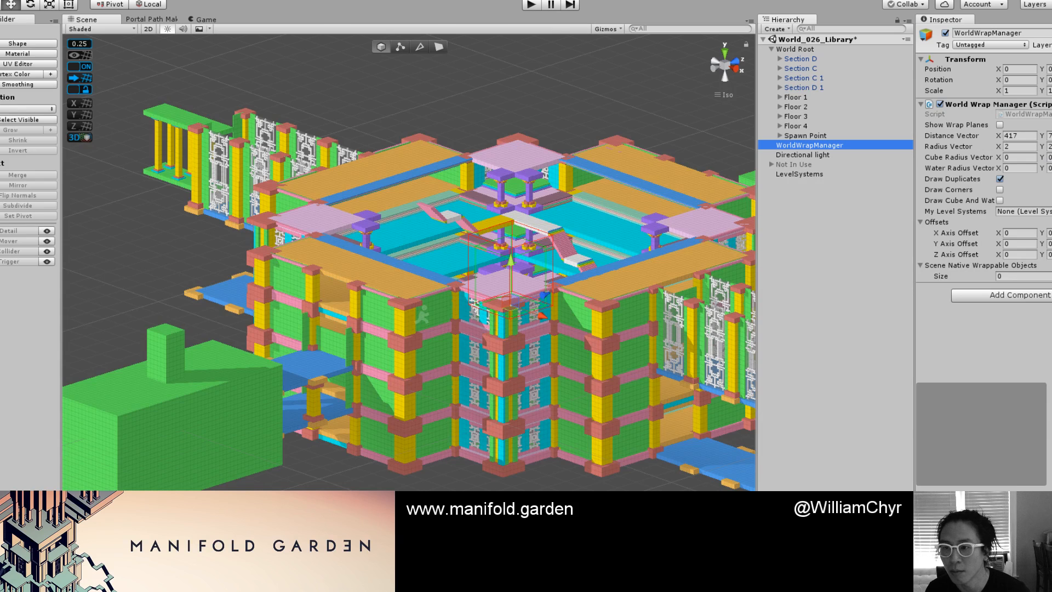
click(1018, 157)
text(2)
click(1013, 168)
text(2)
click(1049, 157)
text(2)
click(1050, 168)
text(2)
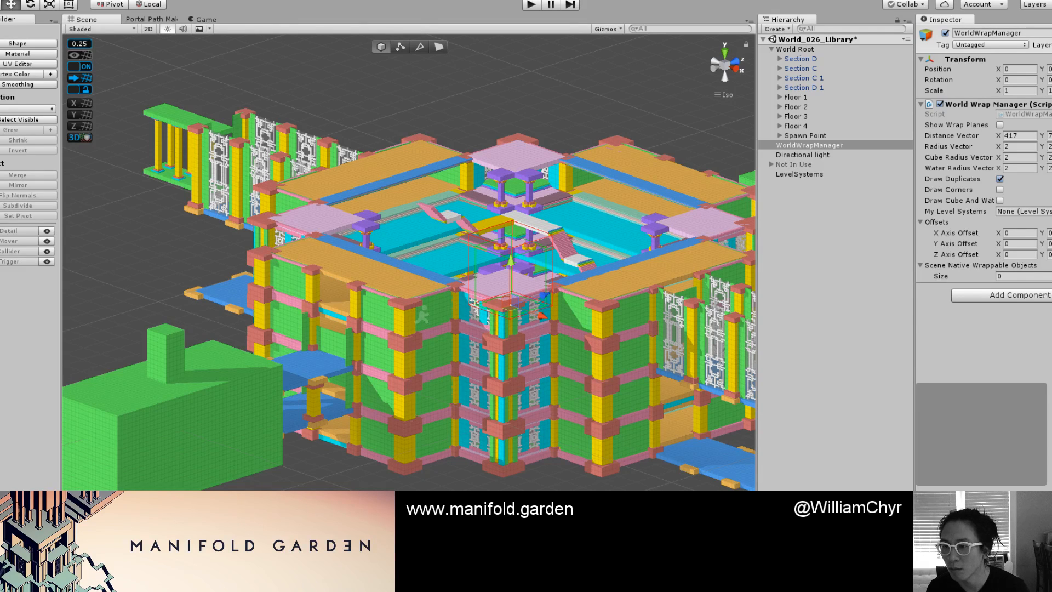
click(836, 245)
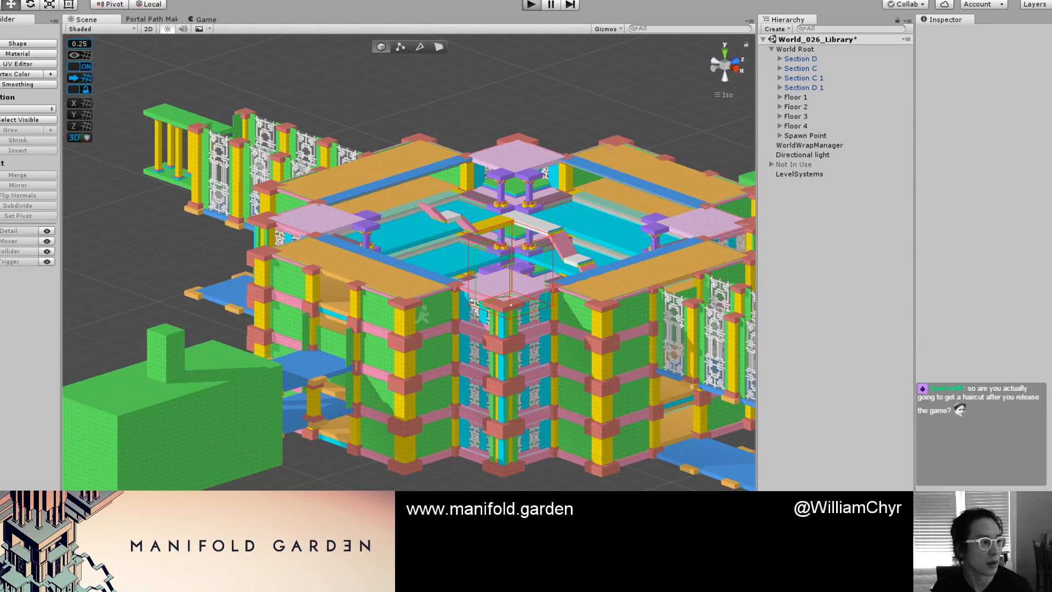
Playtest the library level, pause it, try a Max Repeat Layers value of 20 on the running Level Systems object, and exit play mode.
key(ctrl+p)
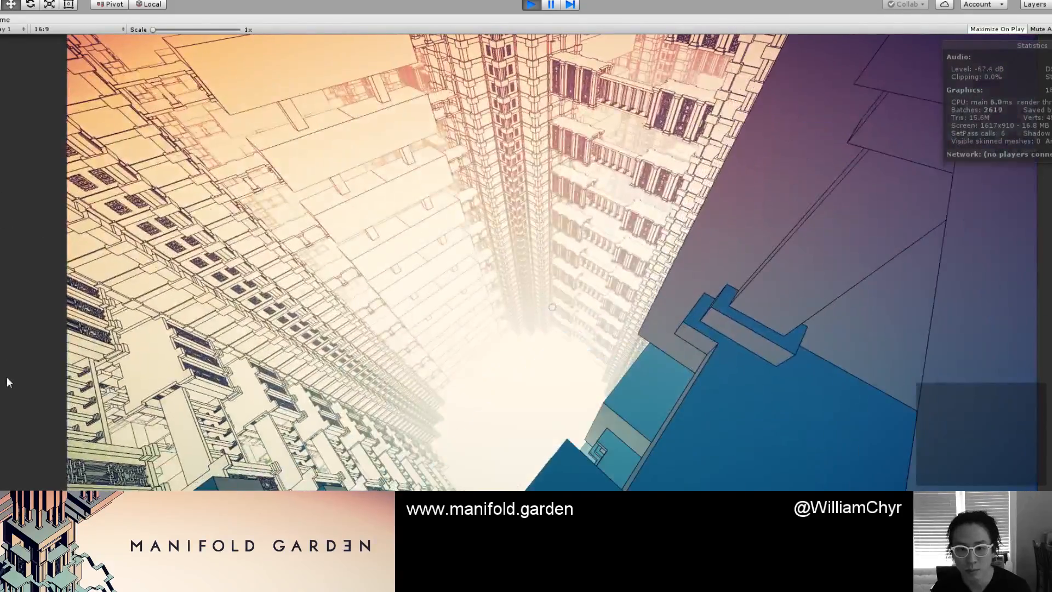
key(ctrl+shift+p)
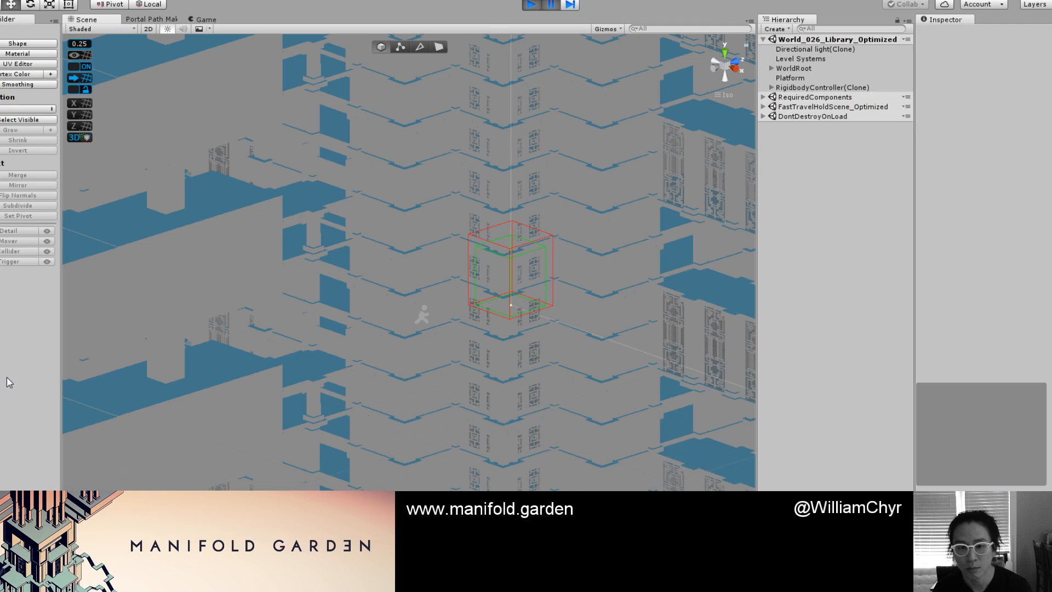
click(783, 60)
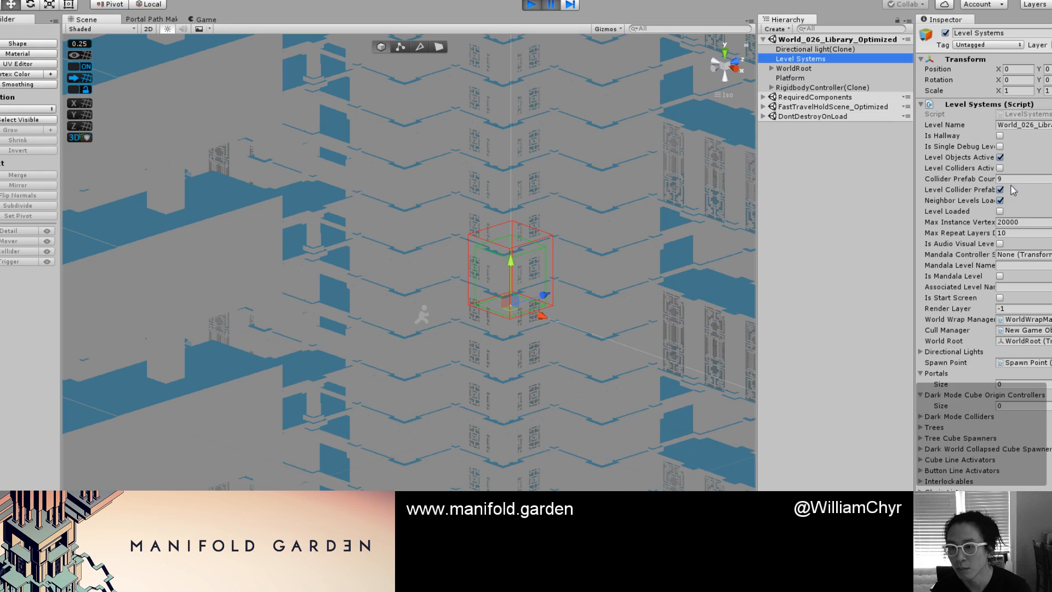
click(1016, 232)
text(20)
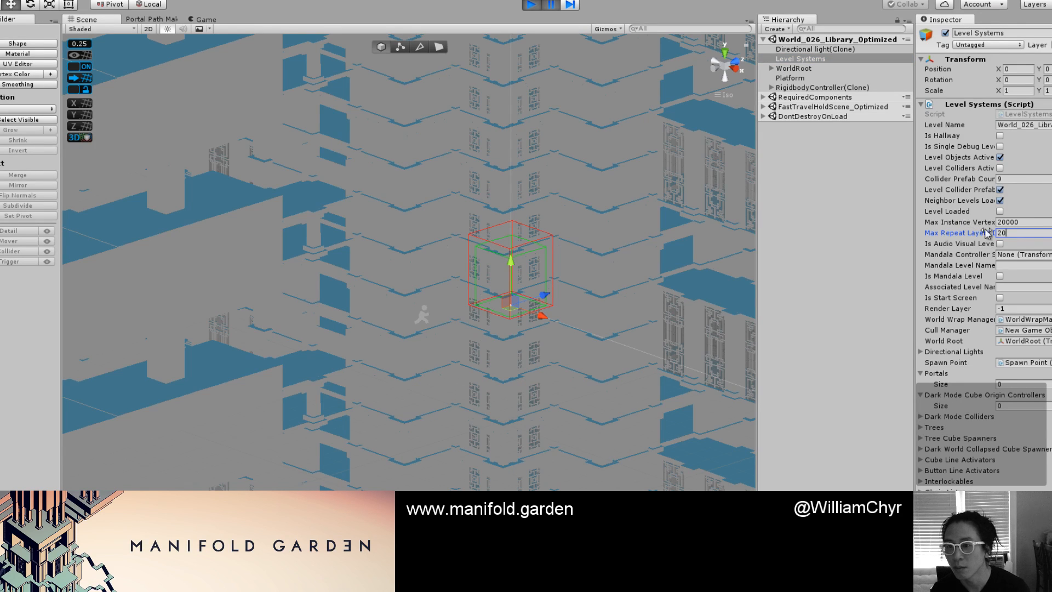
click(536, 5)
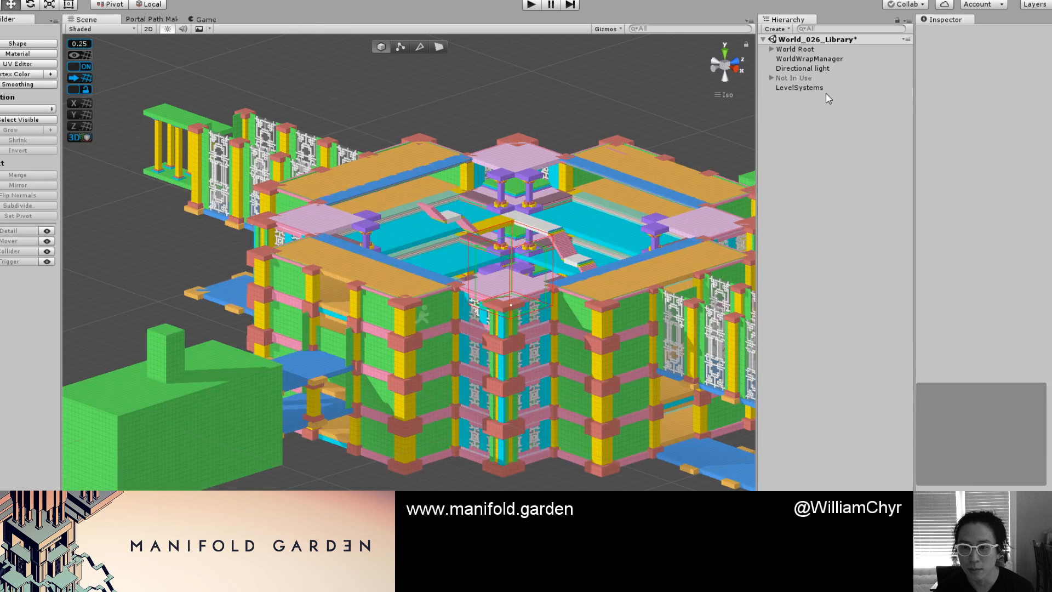
Set Max Repeat Layers to 15 on the scene's LevelSystems object.
click(814, 88)
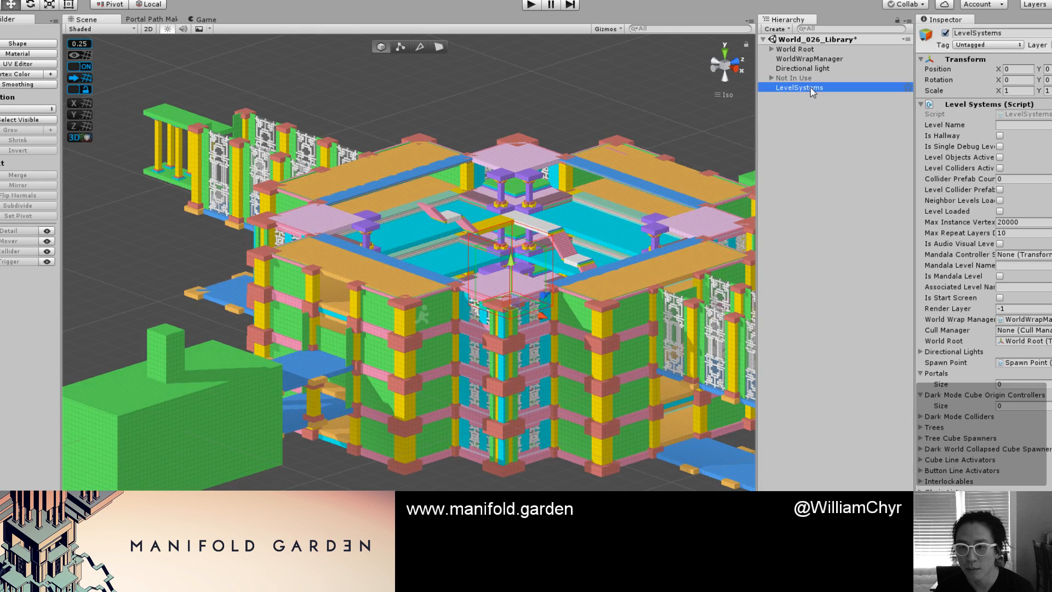
click(985, 233)
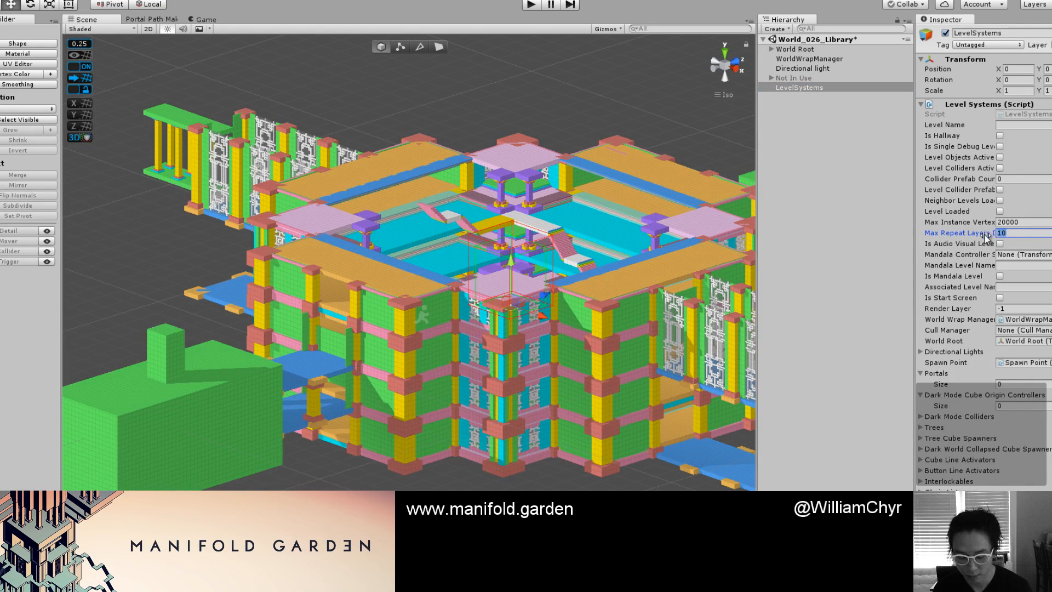
text(15)
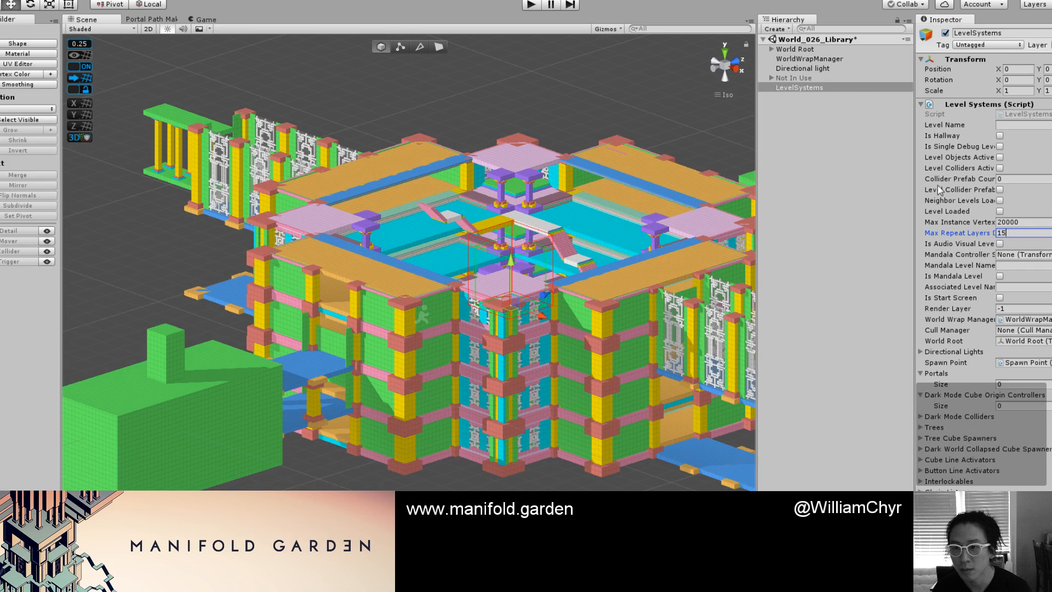
Playtest the level again, walk past the columned walkway to inspect the repeated buildings, and exit play mode.
click(536, 4)
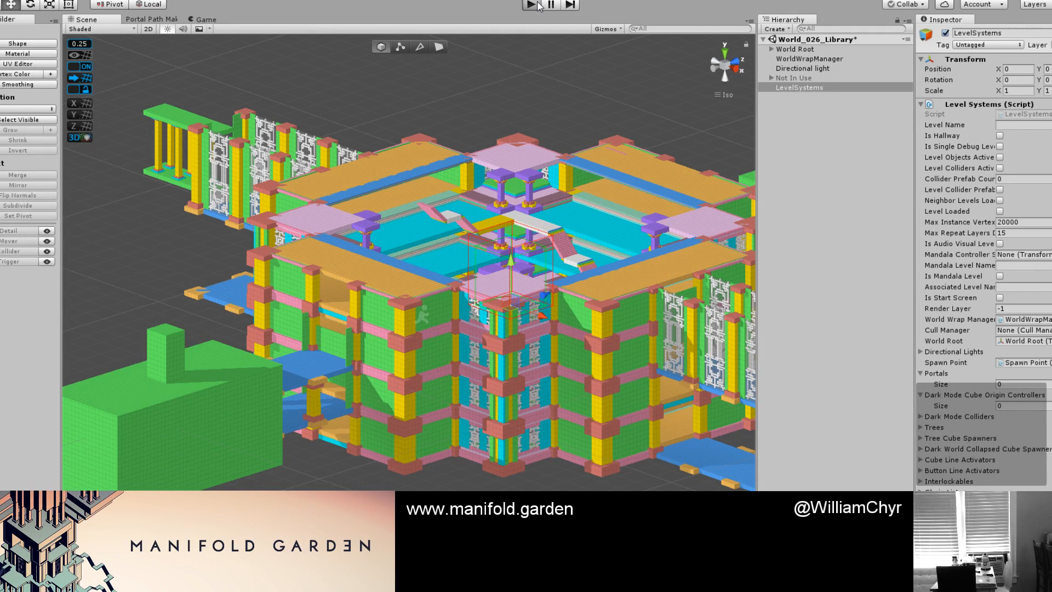
click(532, 5)
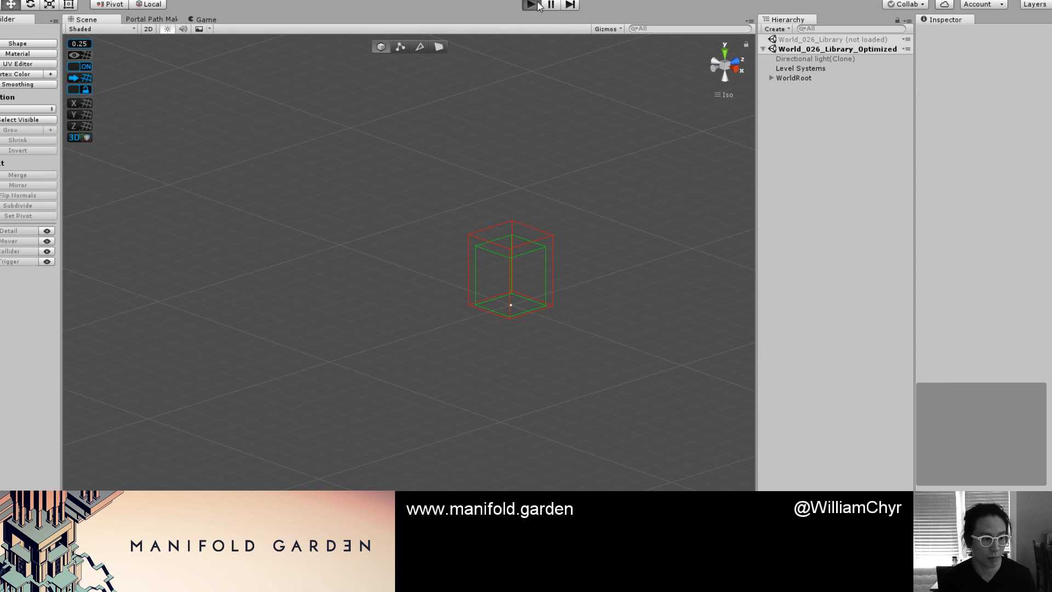
click(537, 5)
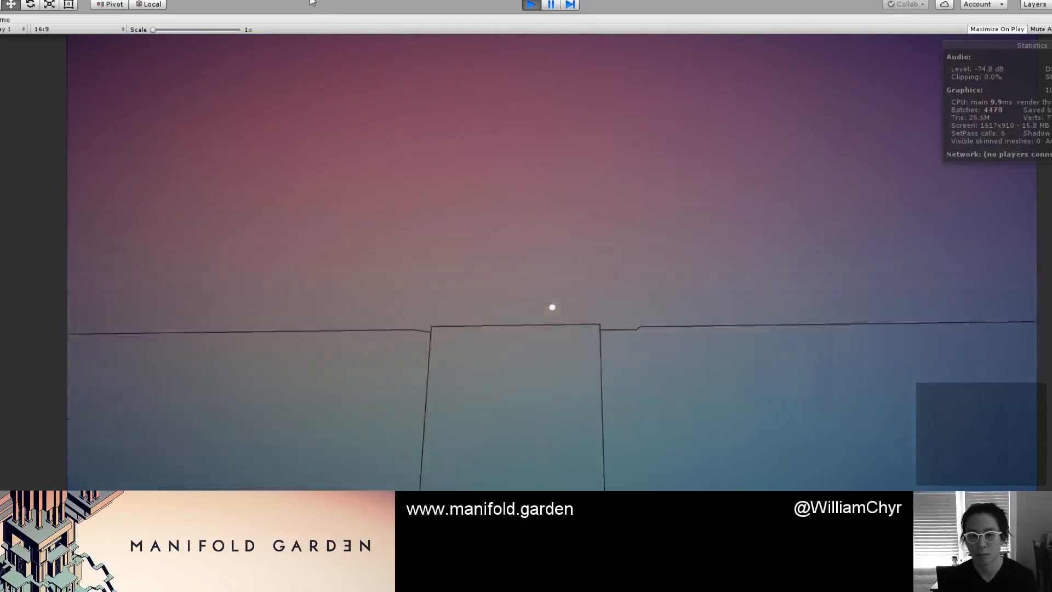
key(w)
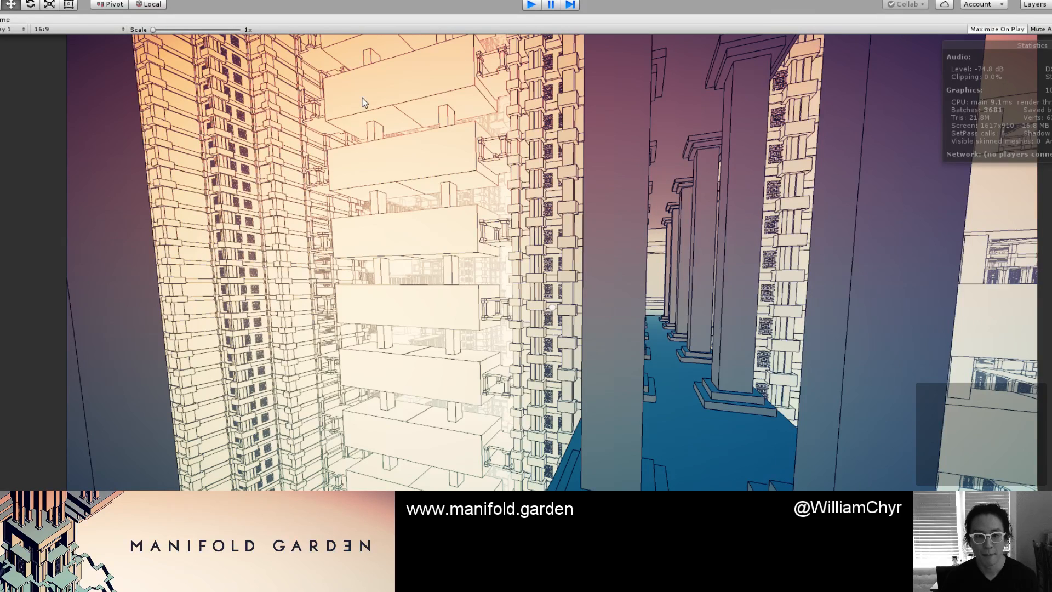
key(ctrl+p)
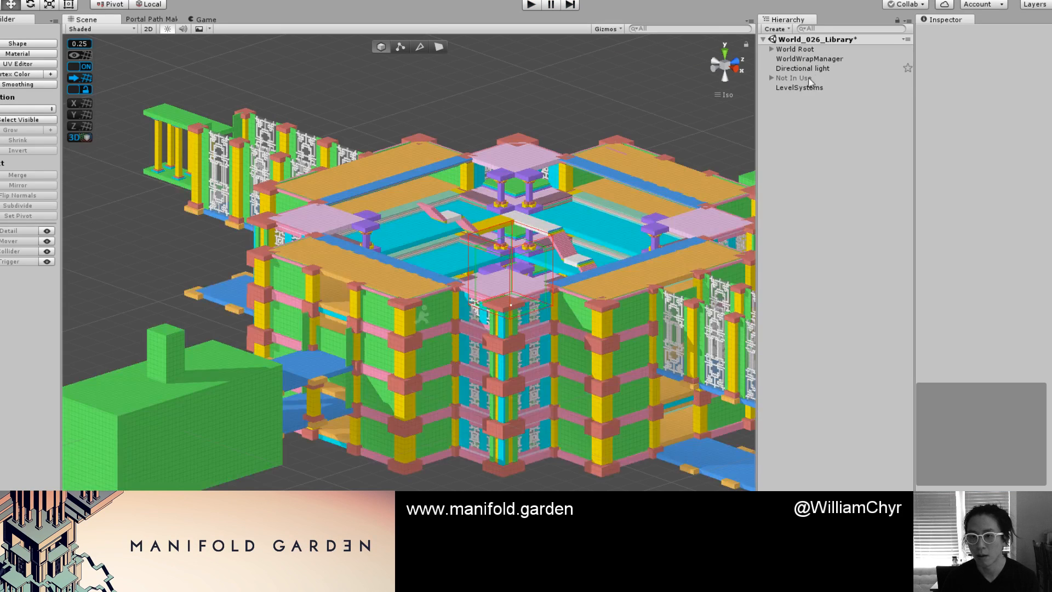
Set LevelSystems' Max Repeat Layers to 12 and the Y value of WorldWrapManager's Radius Vector to 1.
click(810, 87)
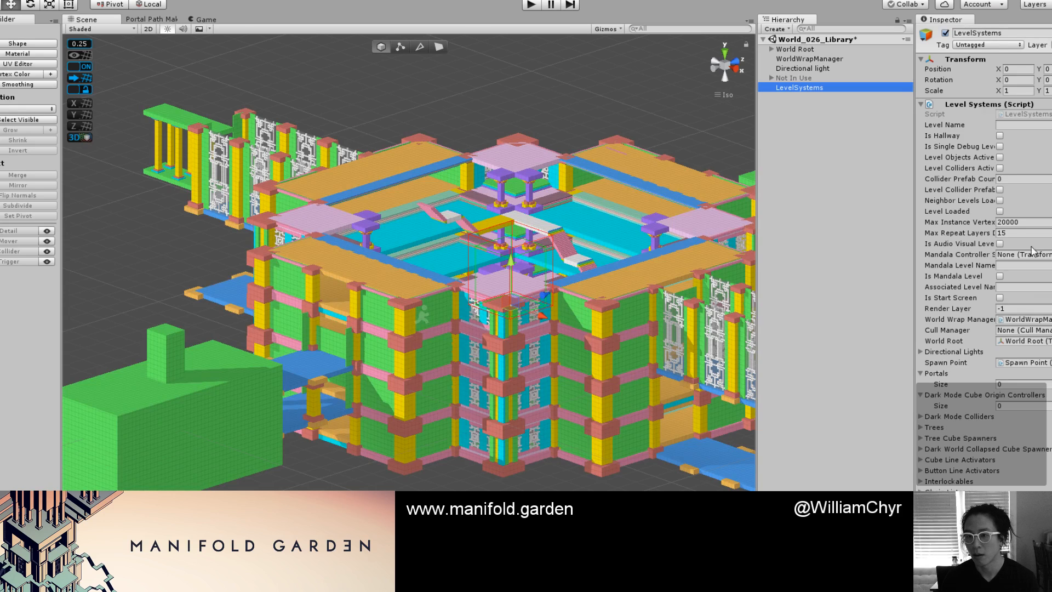
click(1010, 232)
text(12)
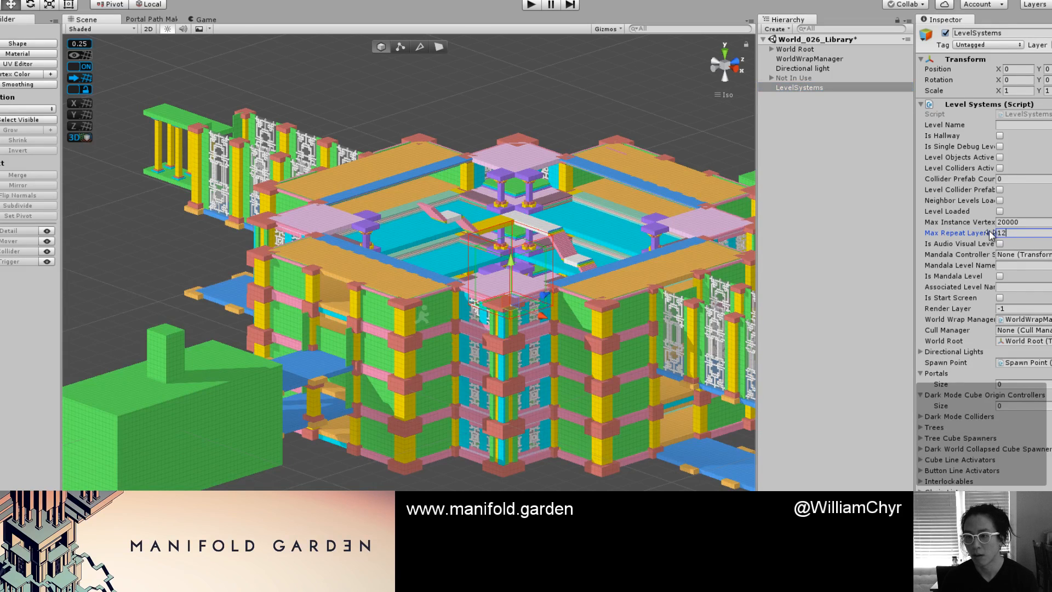
click(781, 58)
text(1)
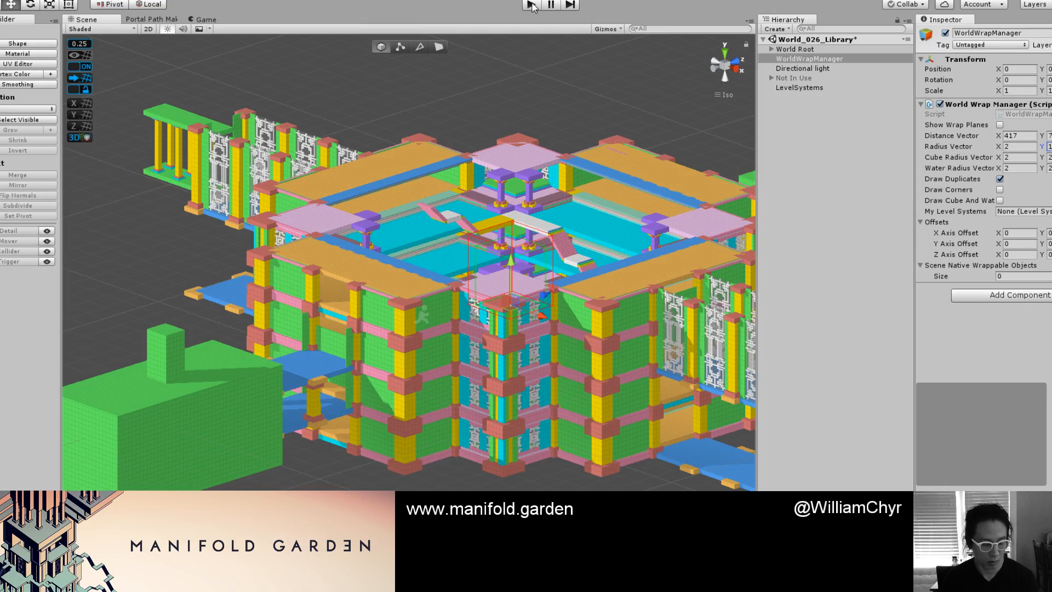
Examine the library building from above and from the side, including its courtyard stairs, bridges and outer green blocks.
scroll(509, 156, up, 4)
click(489, 99)
scroll(496, 154, up, 5)
alt+drag(494, 155, 425, 292)
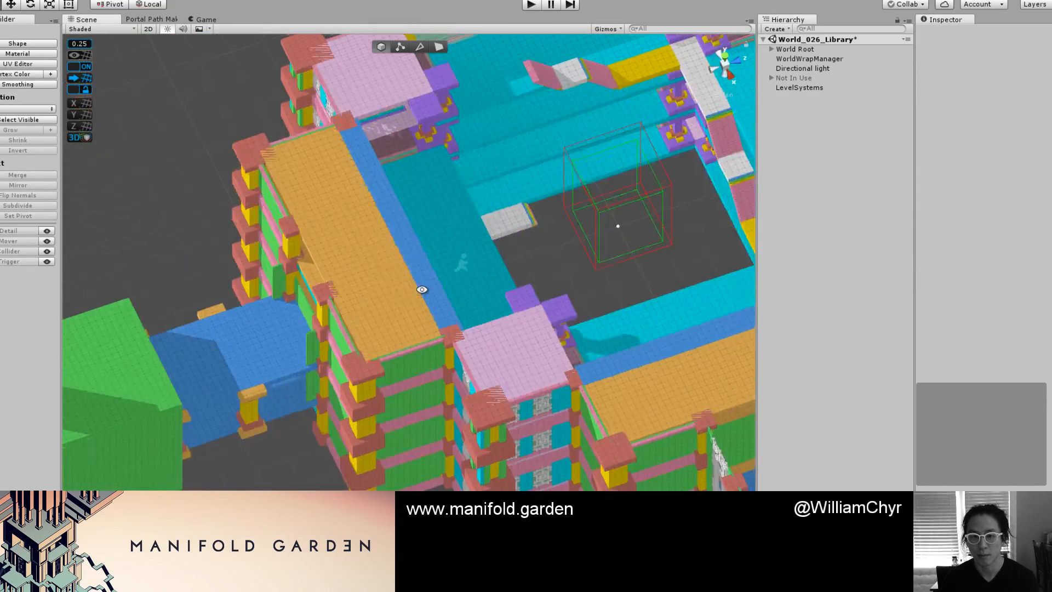
scroll(482, 302, down, 12)
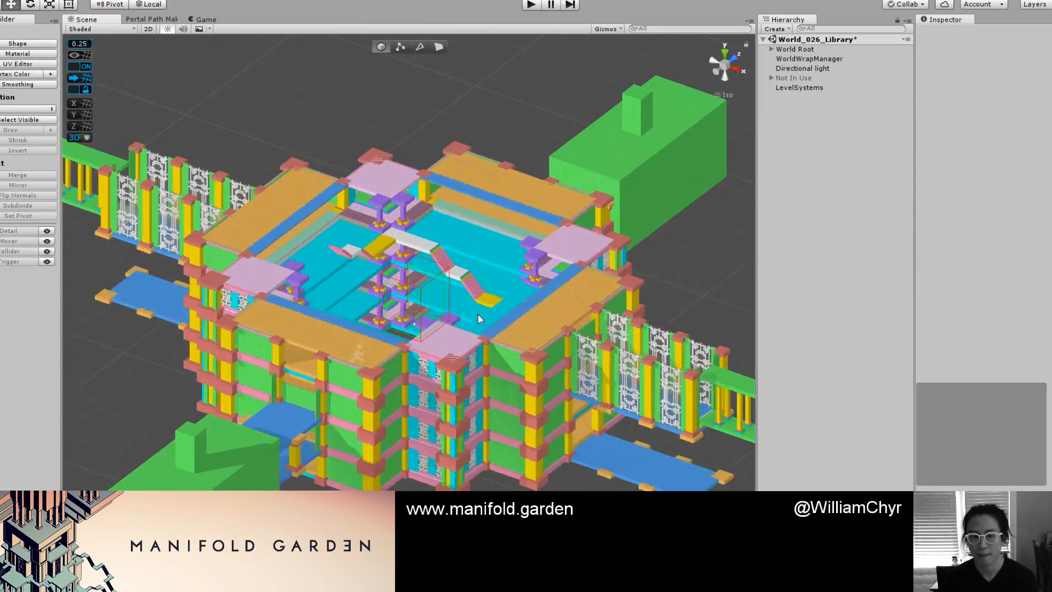
scroll(479, 313, up, 5)
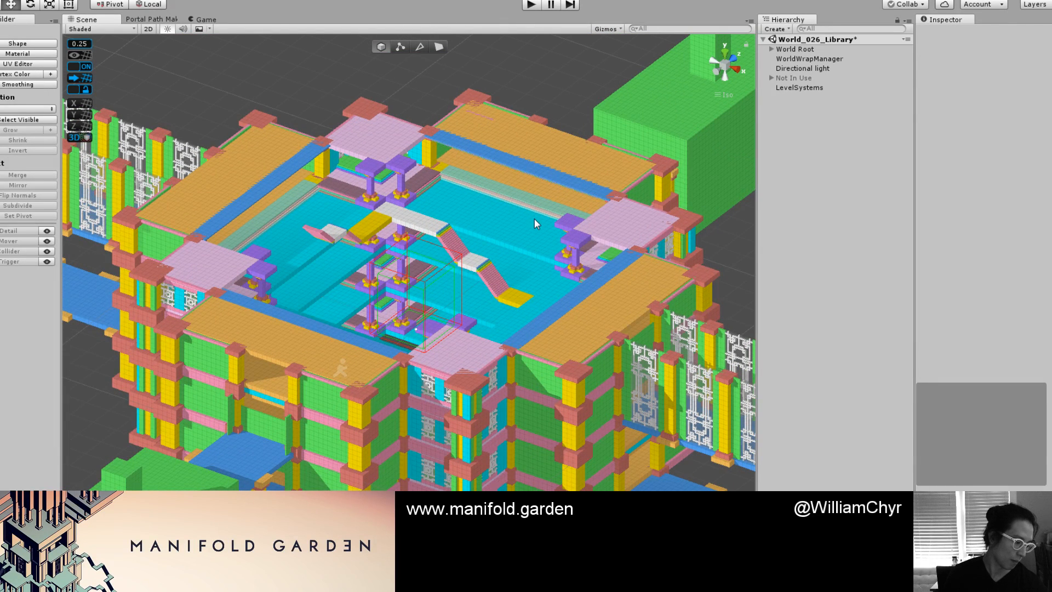
scroll(534, 219, down, 5)
alt+drag(353, 331, 331, 337)
scroll(331, 338, up, 5)
alt+drag(455, 312, 554, 430)
scroll(496, 334, down, 6)
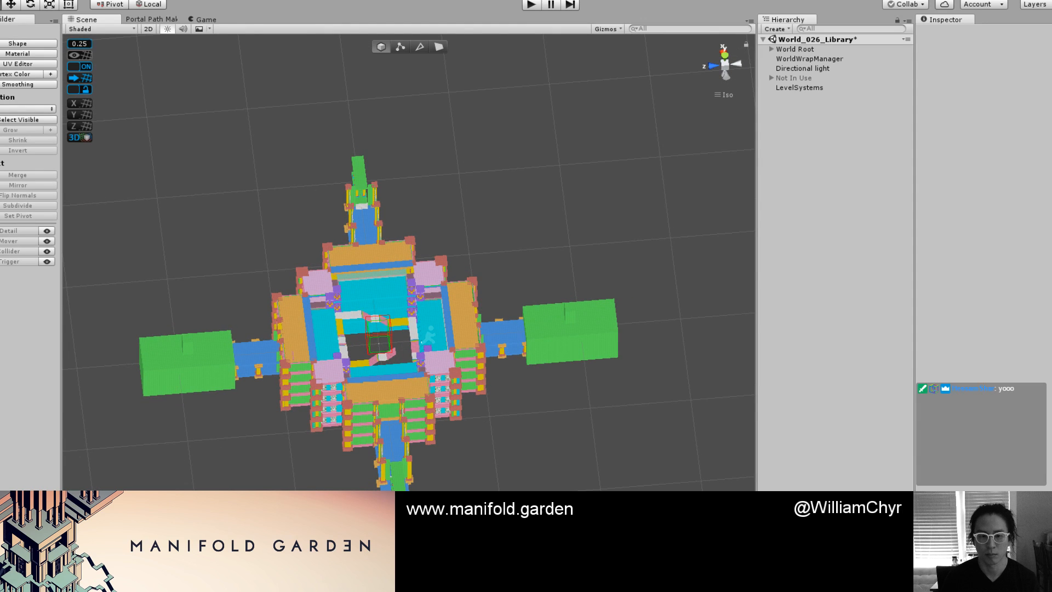
alt+drag(542, 485, 390, 400)
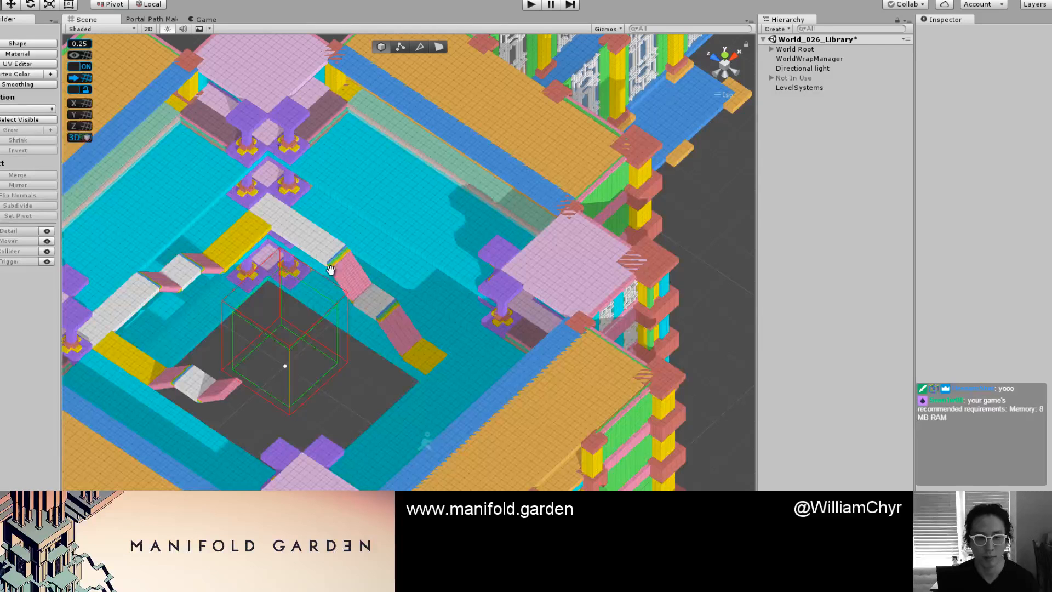
alt+drag(331, 270, 597, 338)
scroll(597, 339, down, 8)
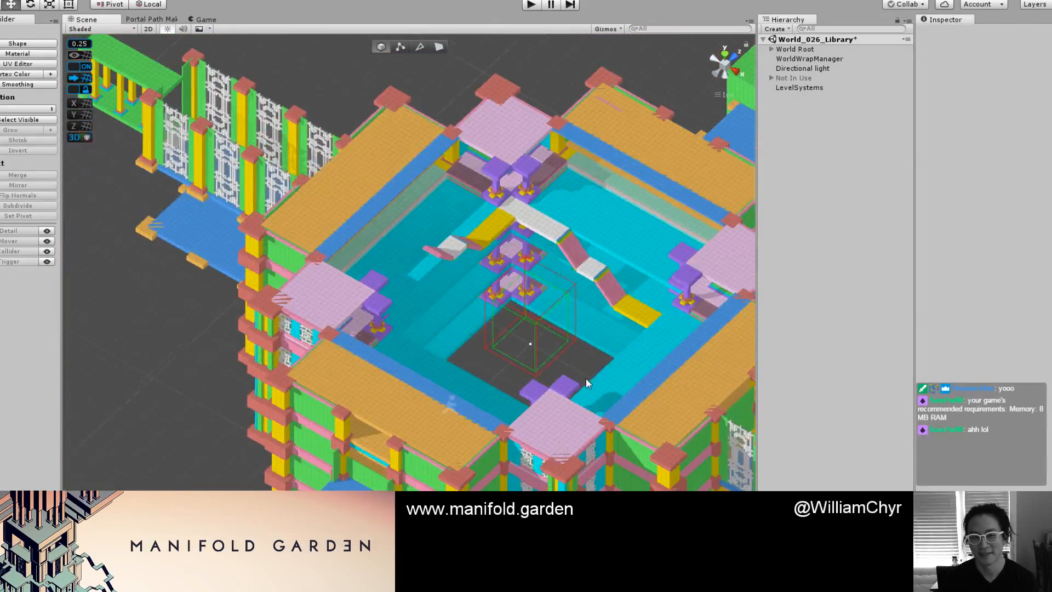
alt+drag(587, 384, 411, 278)
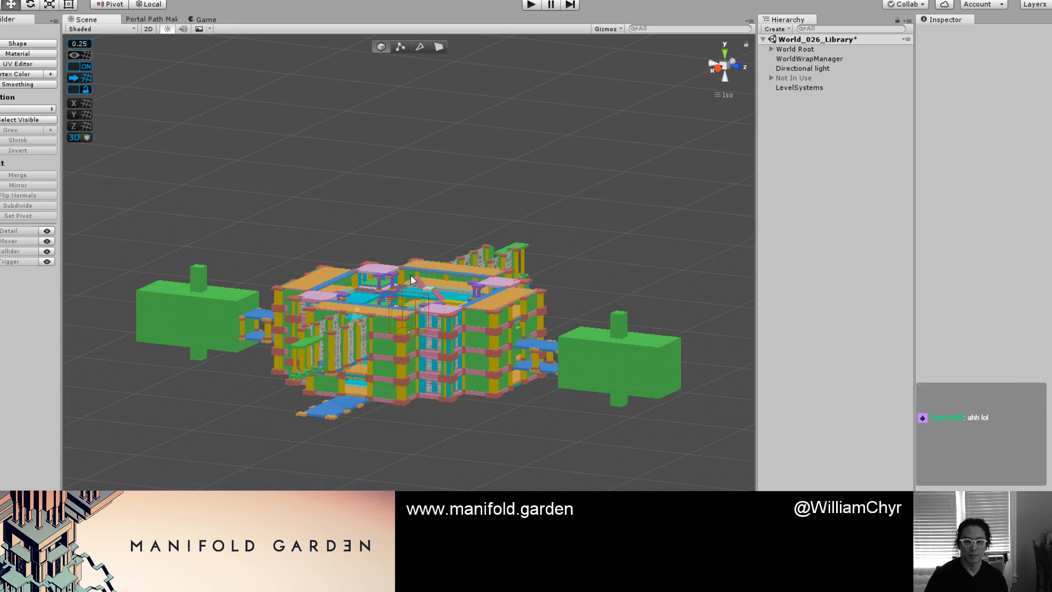
scroll(411, 279, up, 3)
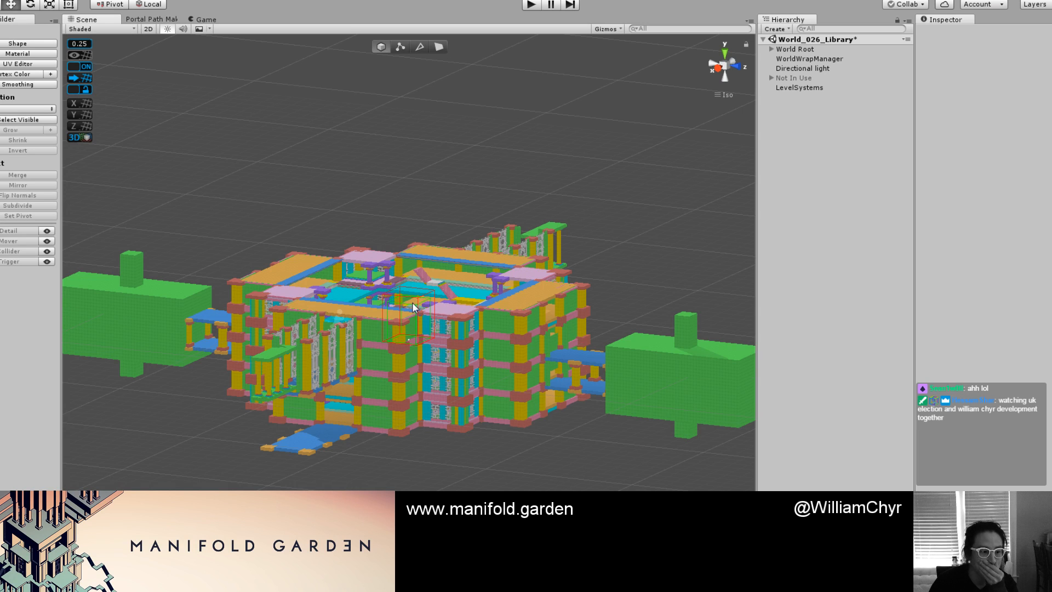
scroll(589, 361, down, 3)
Select the large green block pb-Cube-144936 at the outer end of Section D and frame it.
middle_drag(589, 360, 351, 407)
click(351, 406)
key(f)
alt+drag(341, 389, 636, 398)
click(636, 397)
scroll(641, 324, up, 5)
alt+drag(642, 328, 335, 430)
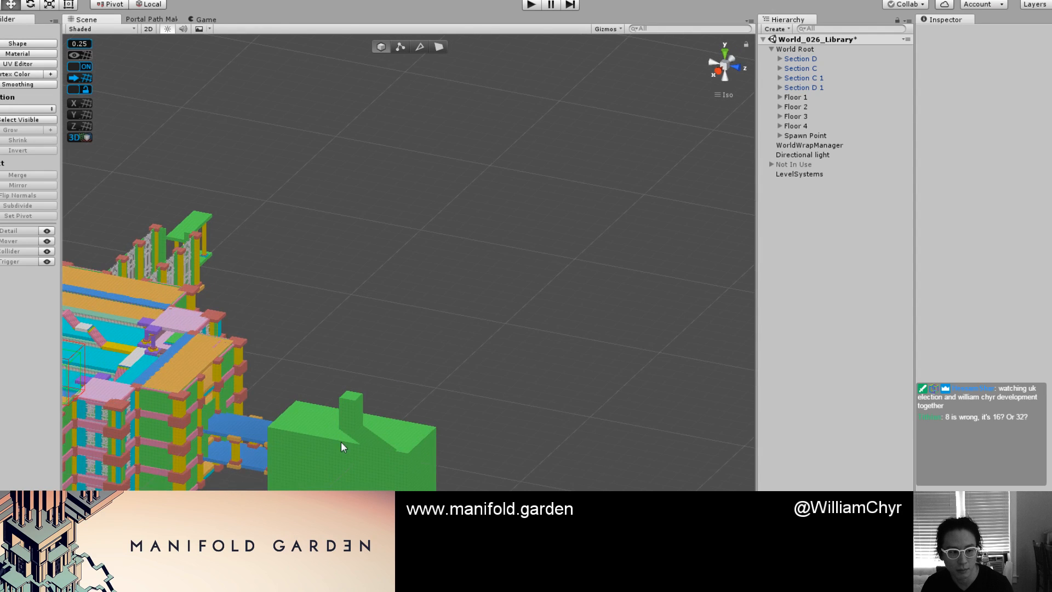
click(370, 485)
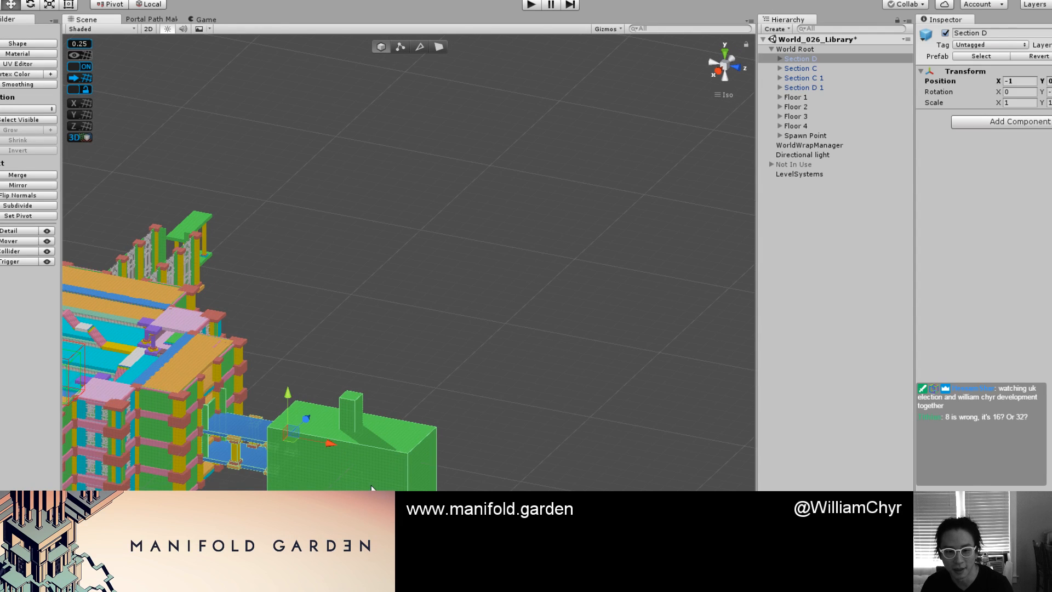
click(371, 486)
key(g)
key(g)
key(f)
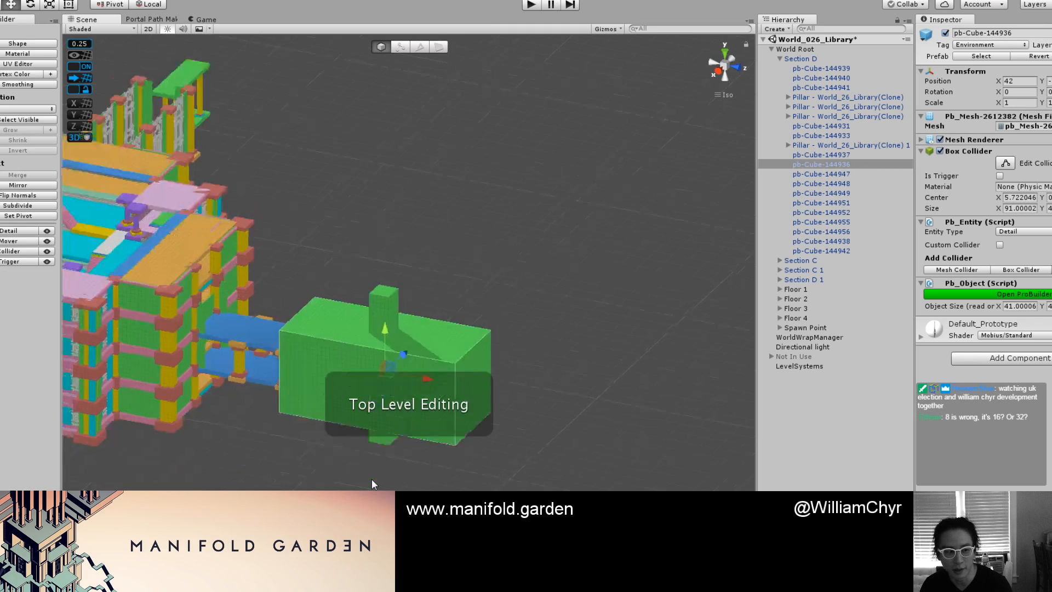
Lower the top face of the large green block to flatten it into a thin slab and recentre its pivot.
alt+drag(372, 478, 390, 341)
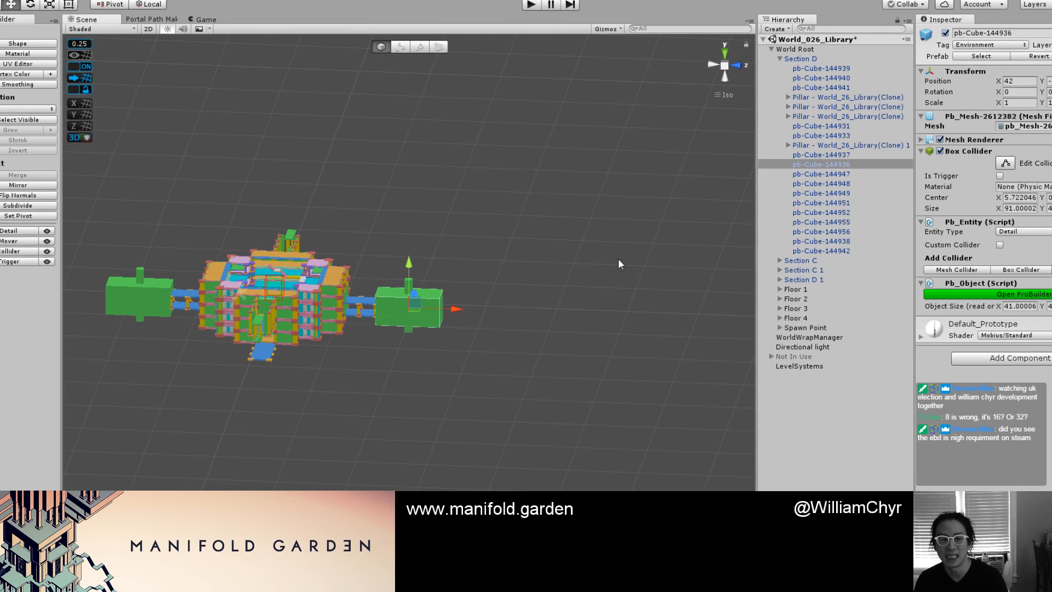
scroll(245, 389, up, 12)
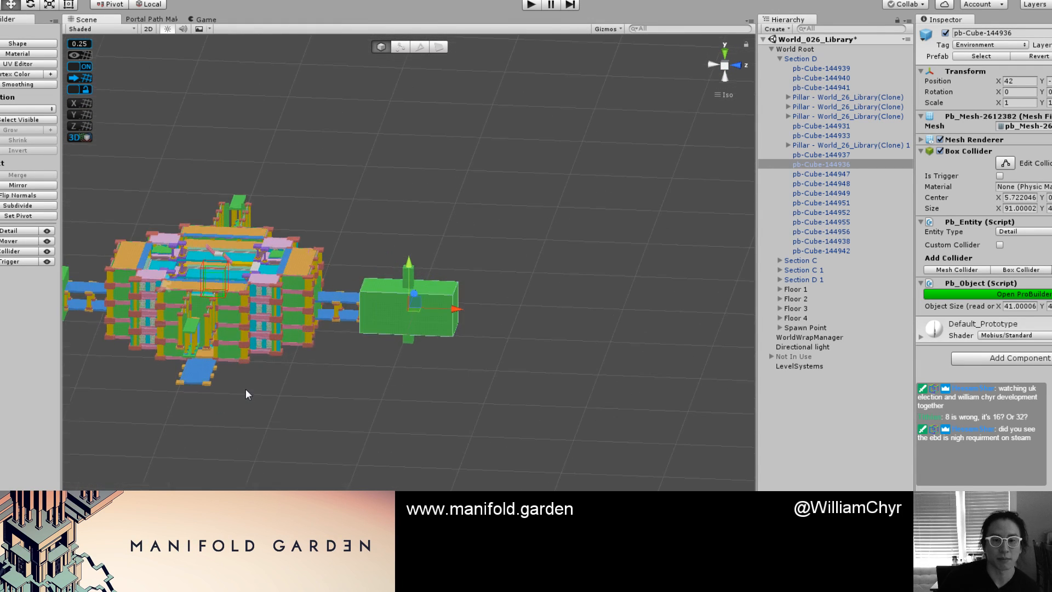
alt+drag(378, 321, 379, 290)
scroll(382, 290, up, 3)
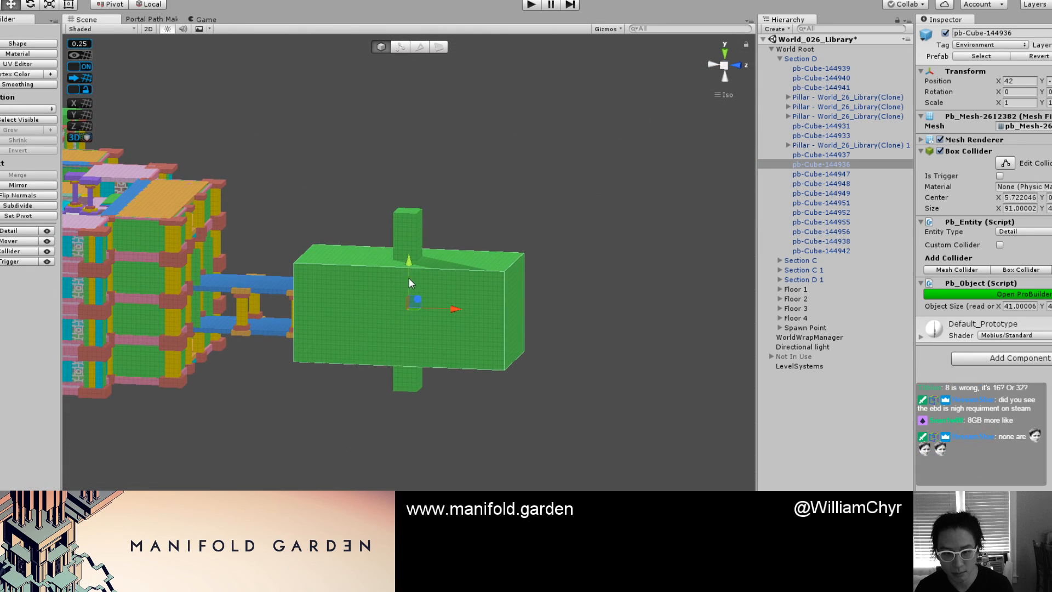
scroll(409, 277, up, 1)
key(g)
click(454, 261)
alt+drag(513, 219, 486, 179)
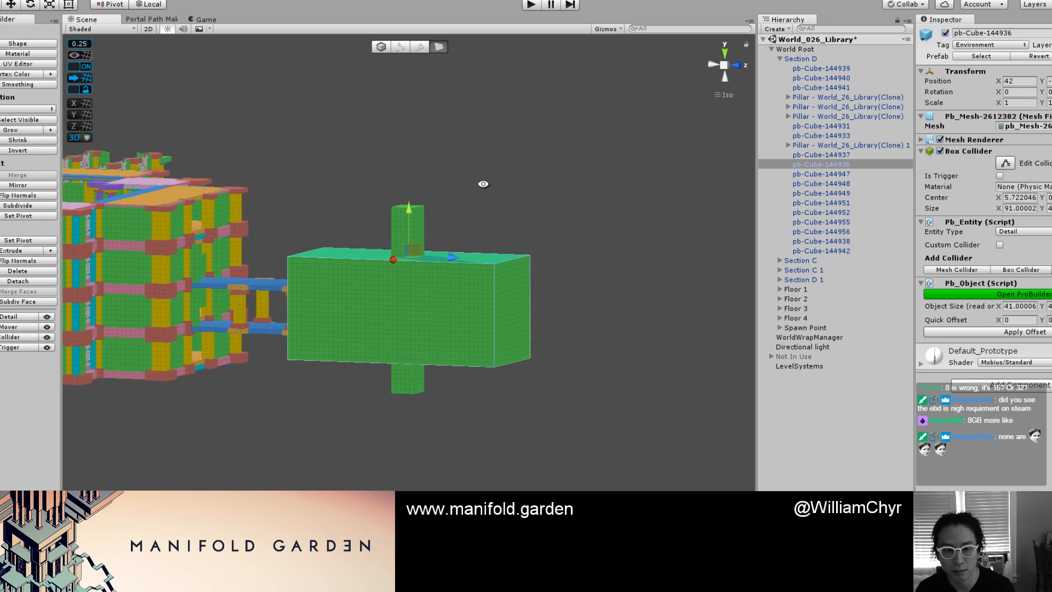
drag(407, 215, 400, 300)
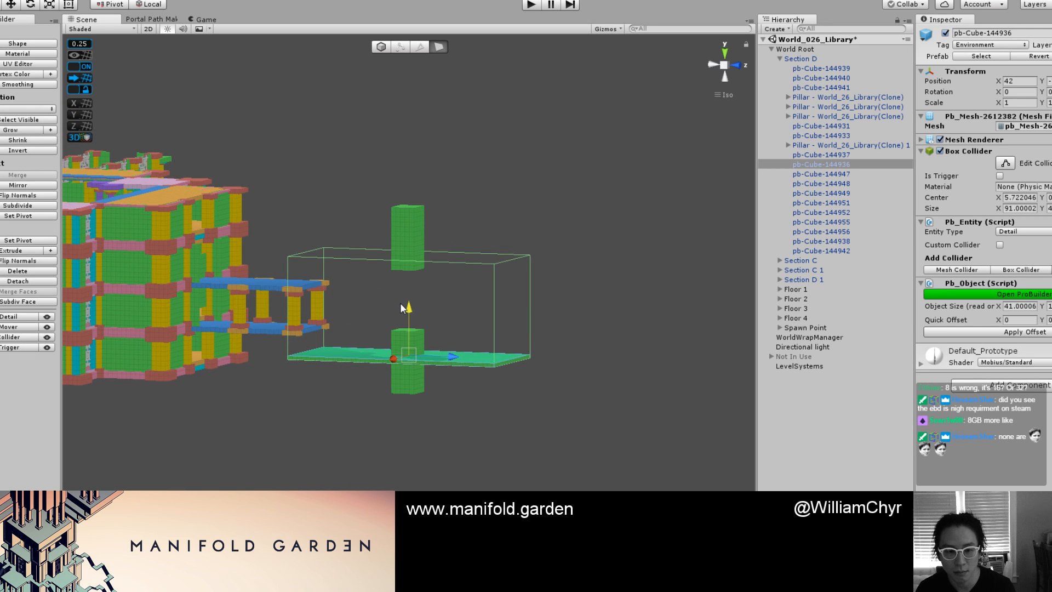
key(g)
key(ctrl+j)
scroll(407, 303, up, 4)
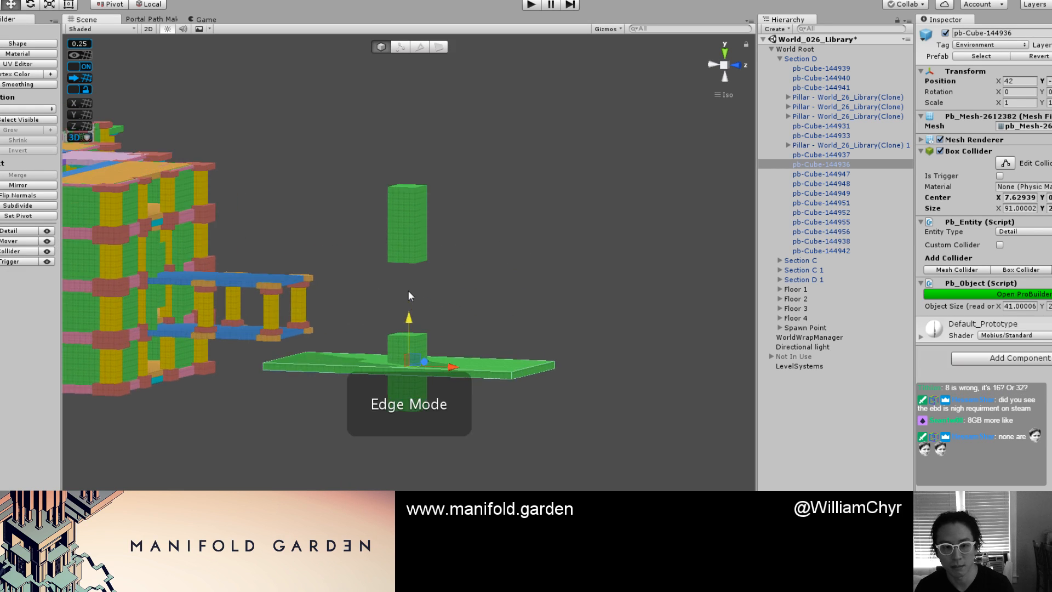
Duplicate the flattened slab upward, and undo these edits back to the full-height block.
key(ctrl+d)
drag(407, 319, 423, 174)
scroll(426, 177, up, 1)
key(ctrl+z)
key(ctrl+z)
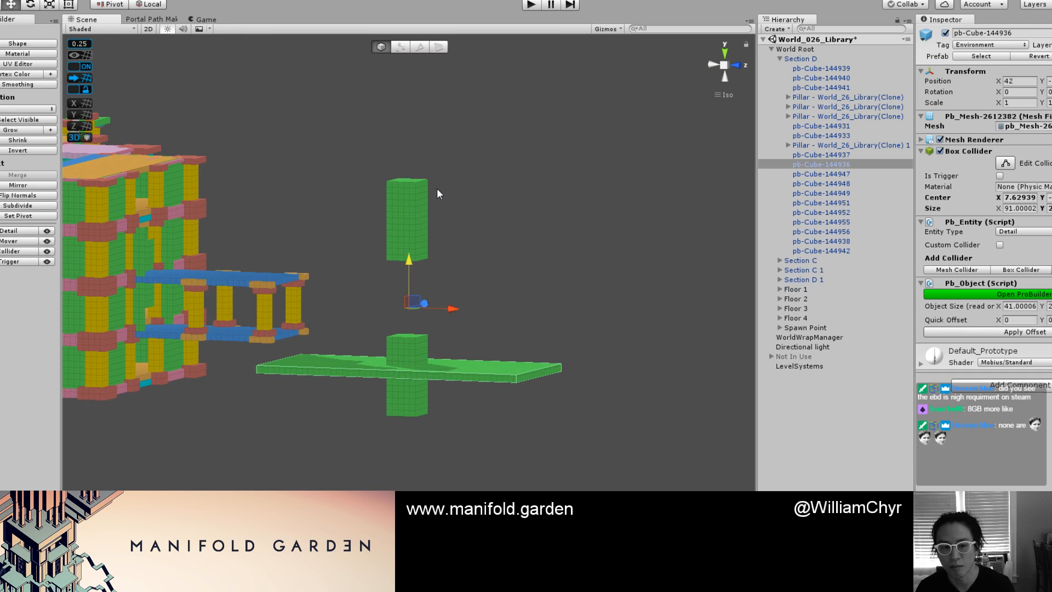
key(ctrl+z)
scroll(454, 211, up, 1)
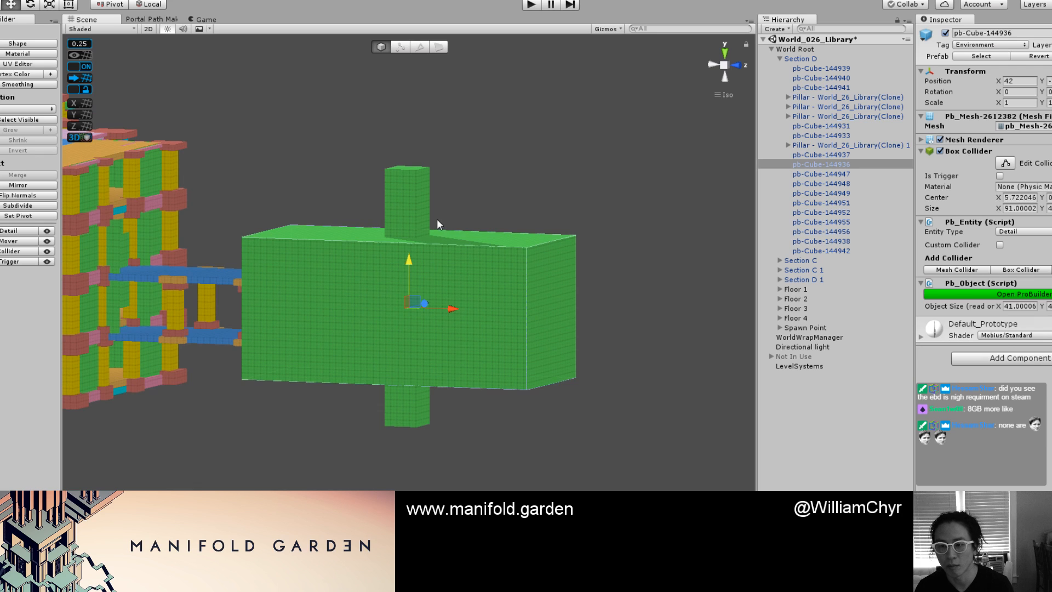
Set the snap value to 0.125 and try lowering the block's top face by a small increment.
click(412, 222)
click(408, 272)
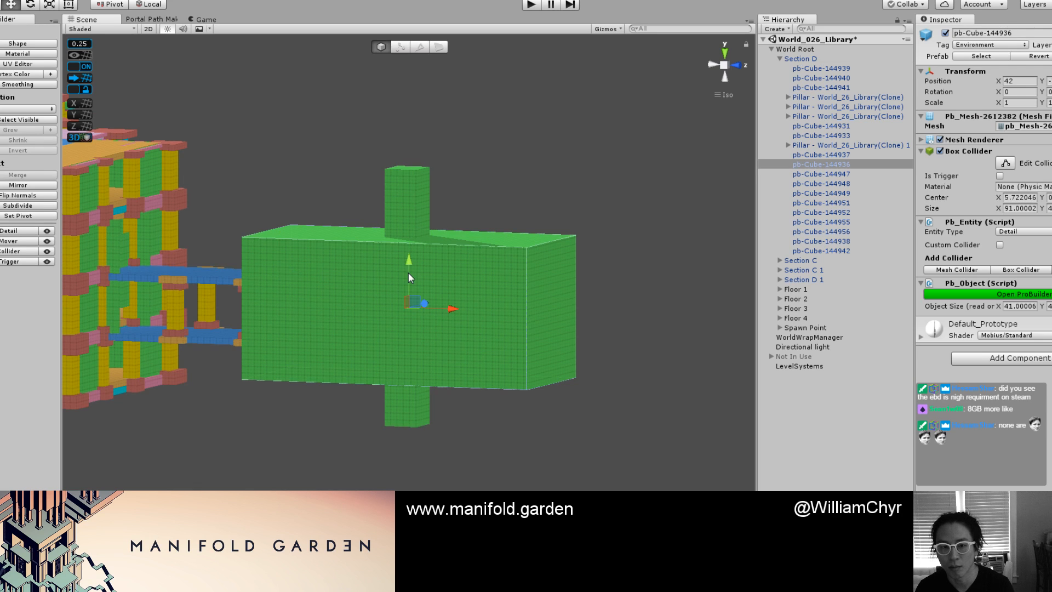
click(87, 45)
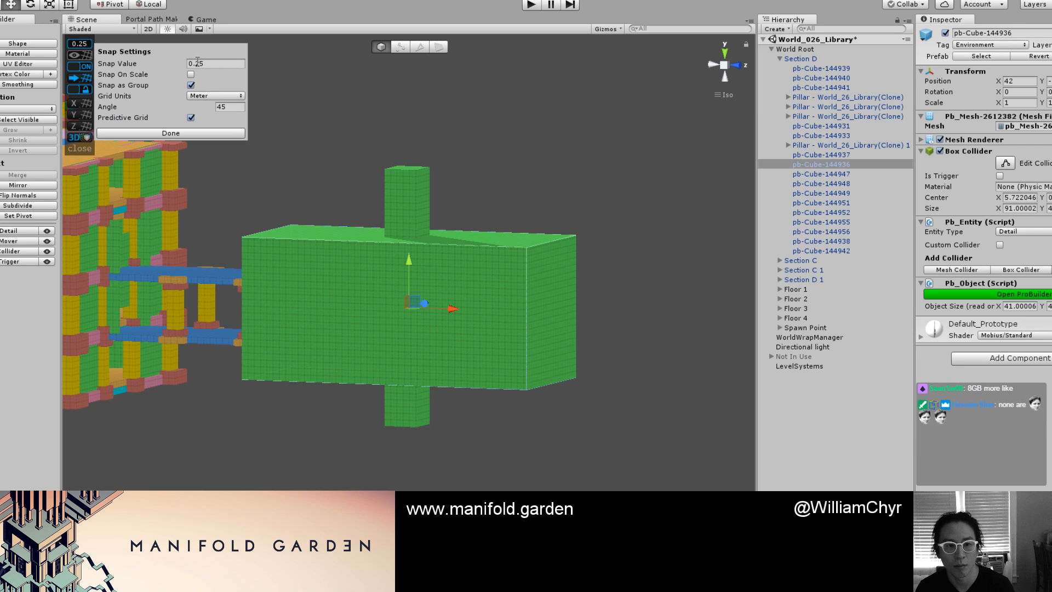
click(307, 232)
key(g)
click(323, 227)
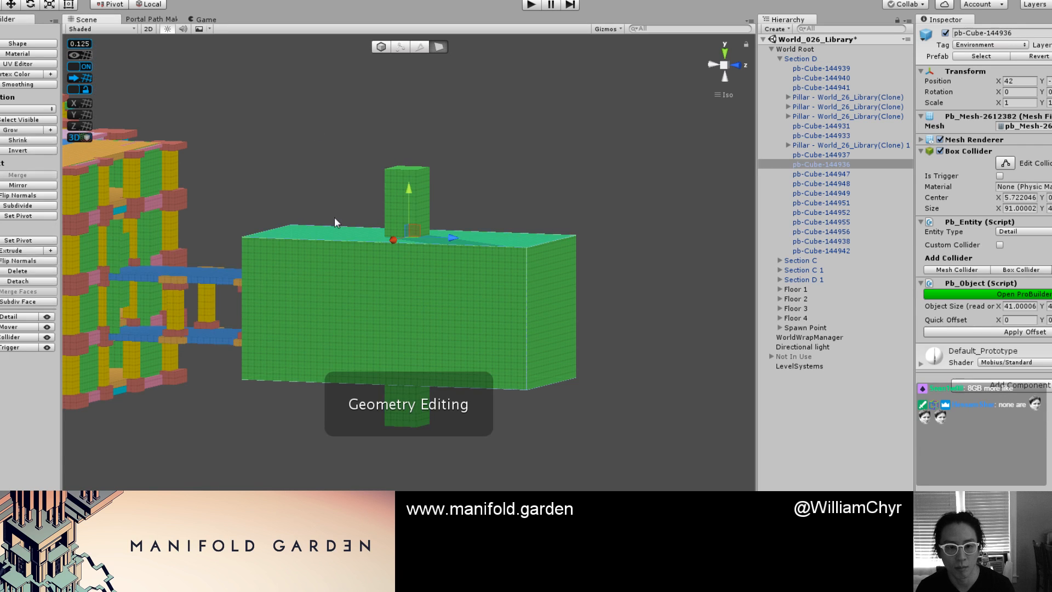
drag(408, 190, 409, 193)
key(g)
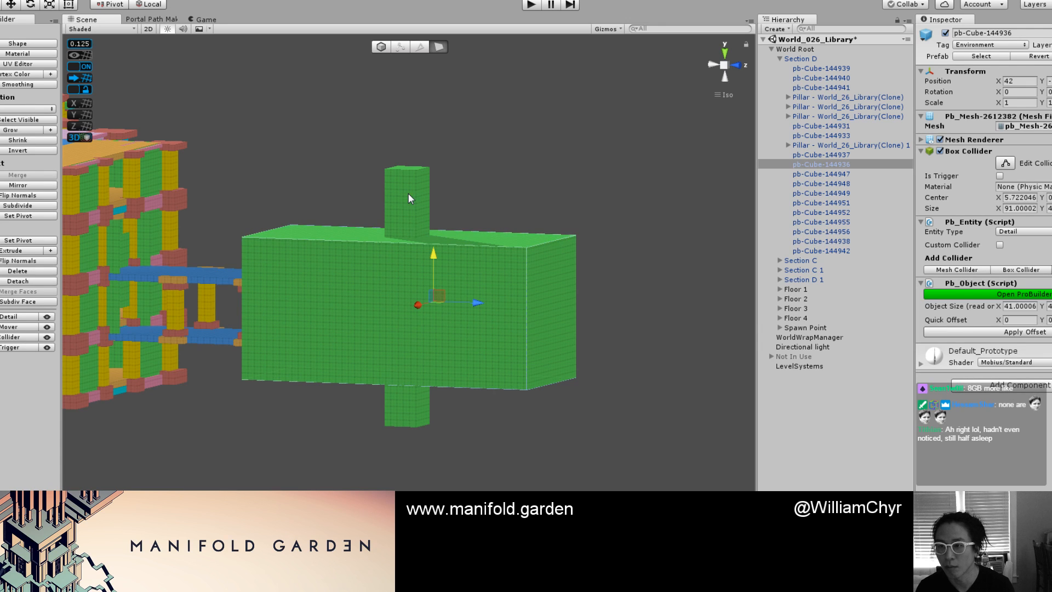
Nudge the block's top face once more at the finer snap and undo the nudge.
scroll(409, 196, up, 3)
click(82, 66)
click(83, 69)
click(83, 78)
scroll(416, 106, up, 5)
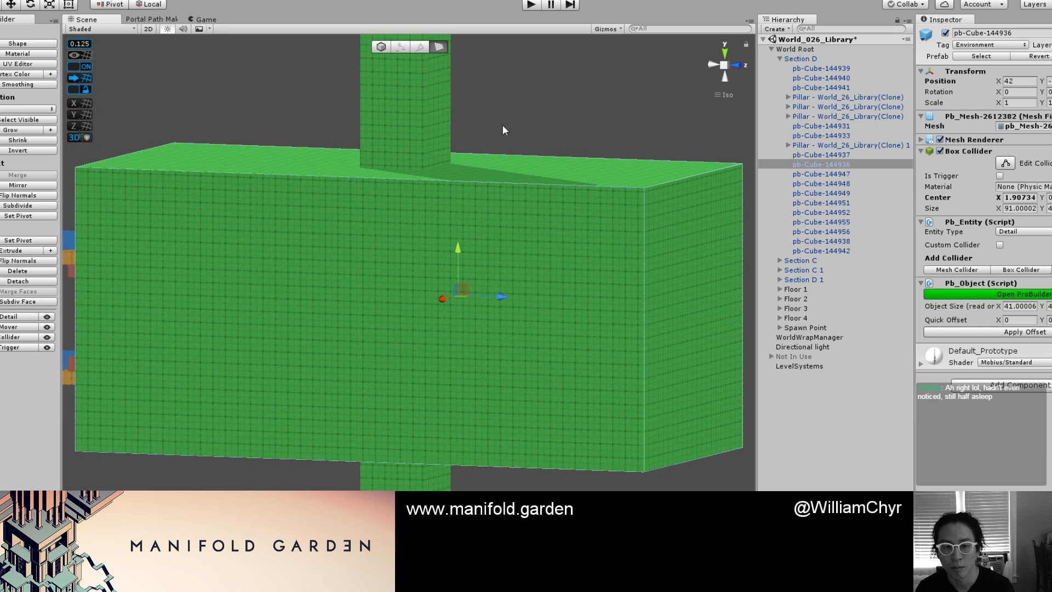
click(487, 135)
click(494, 158)
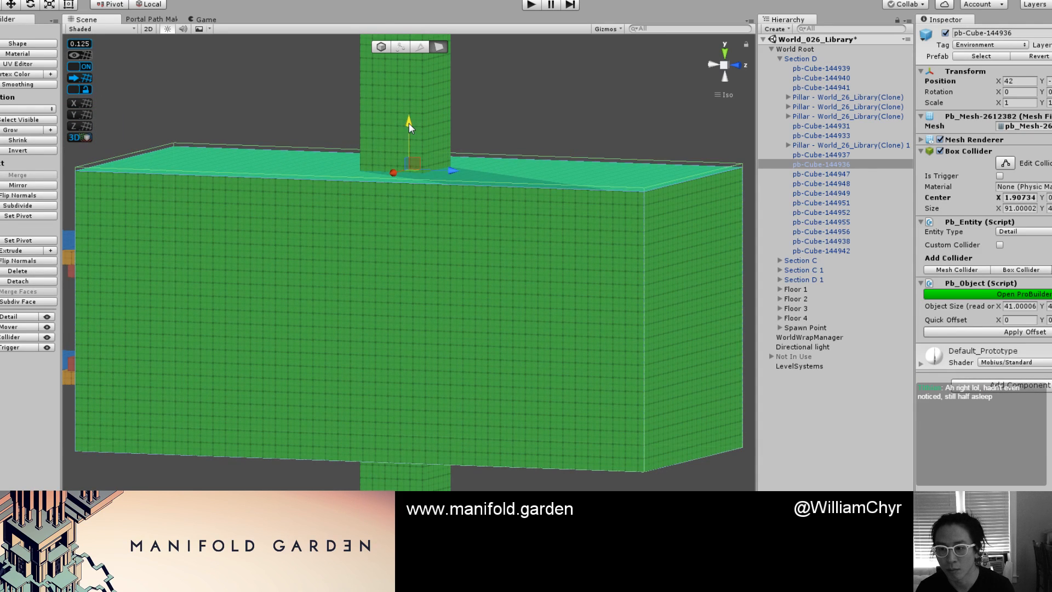
drag(409, 123, 410, 115)
key(ctrl+z)
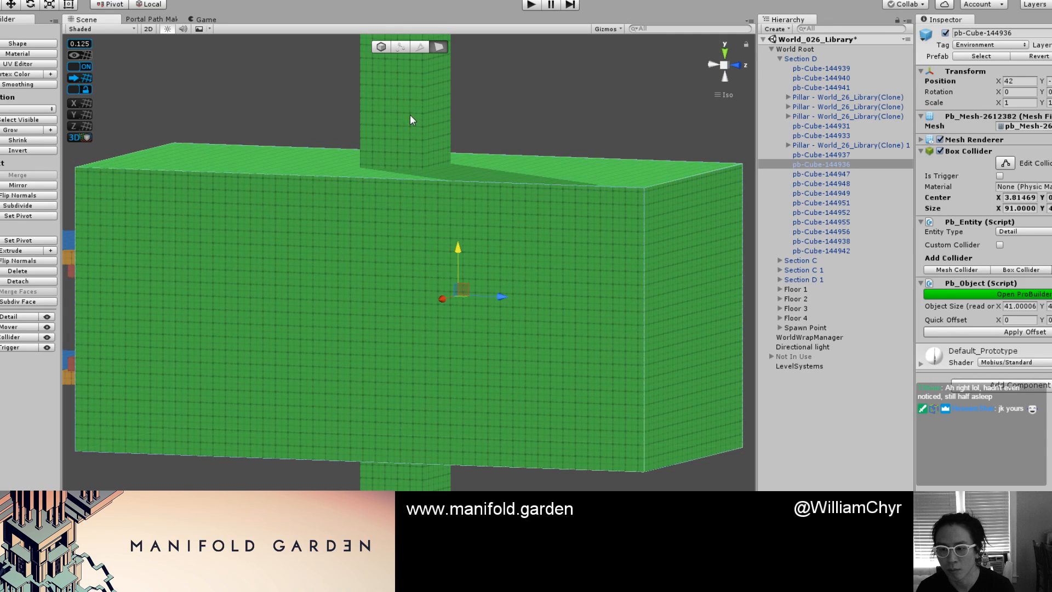
Return to object editing, recentre the pivot and delete the large green block pb-Cube-144936 from Section D.
key(Escape)
key(ctrl+j)
click(829, 165)
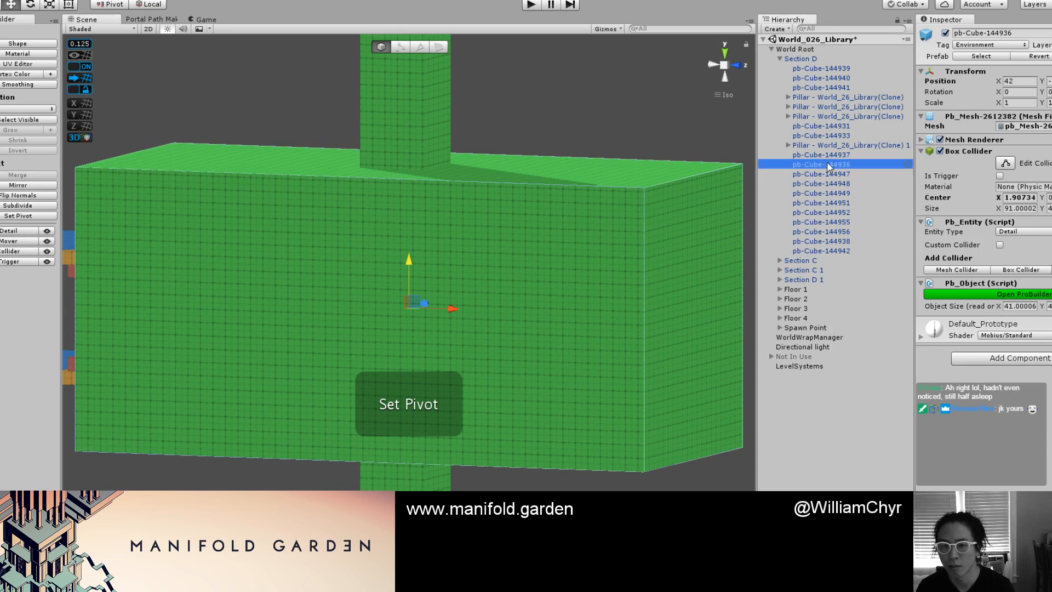
right_click(829, 165)
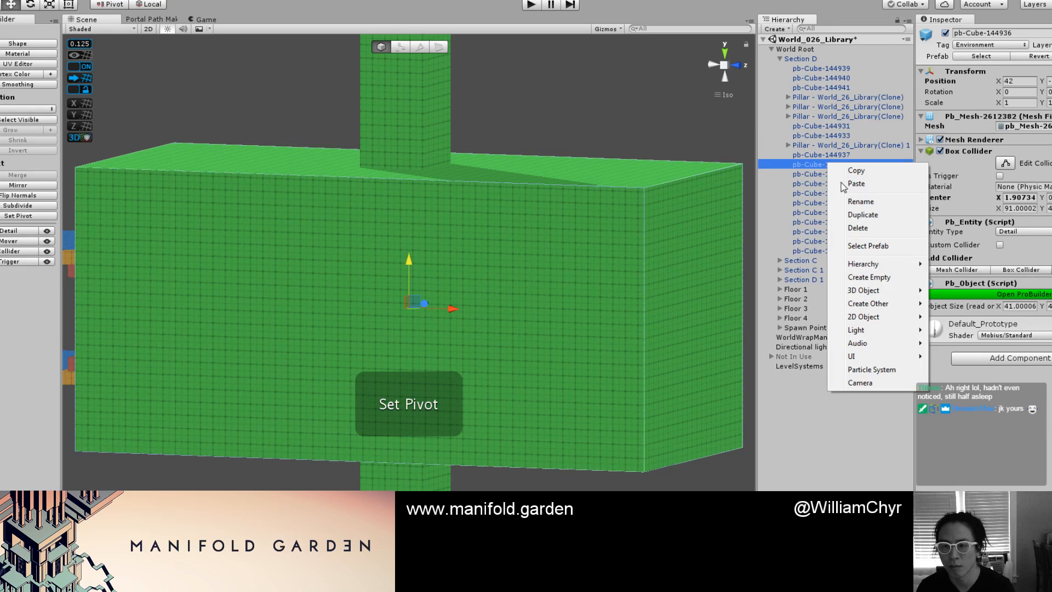
click(857, 227)
Set the snap value to 0.25 and centre the pivot of the upper green pillar pb-Cube-144938.
click(80, 44)
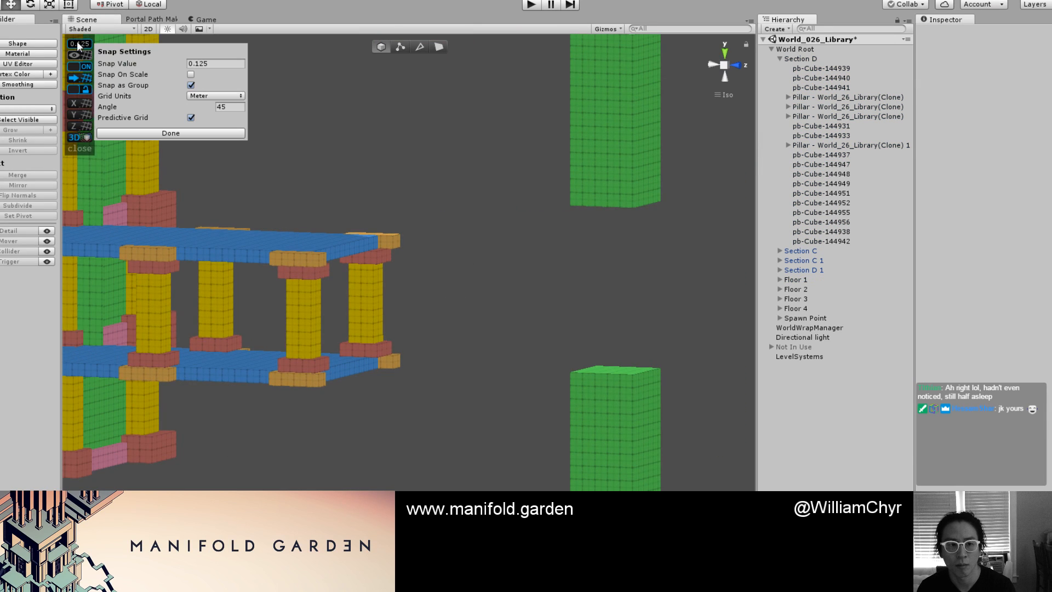
text(0.25)
click(638, 172)
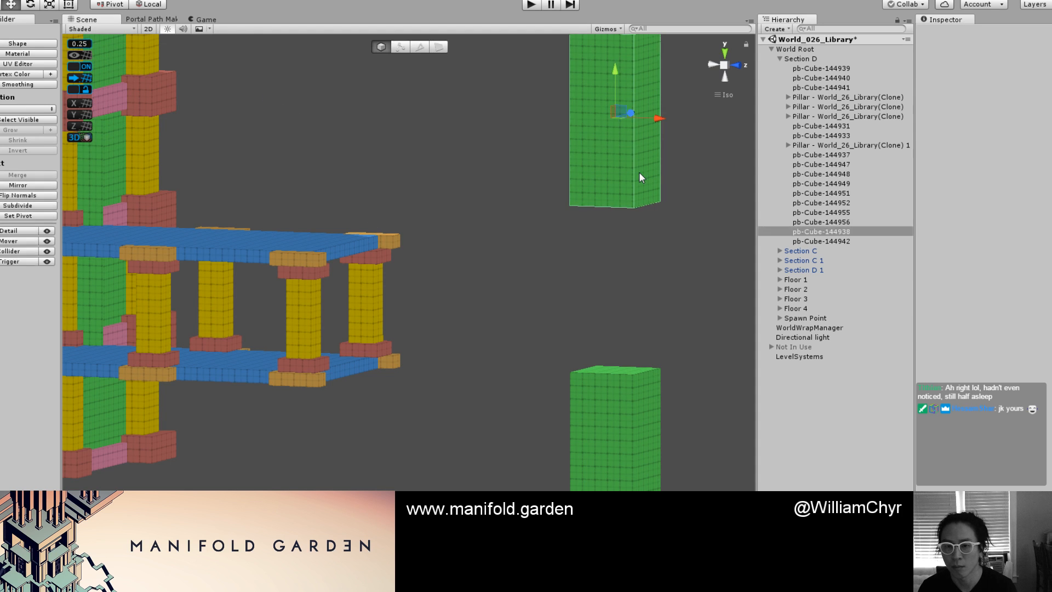
key(f)
key(ctrl+j)
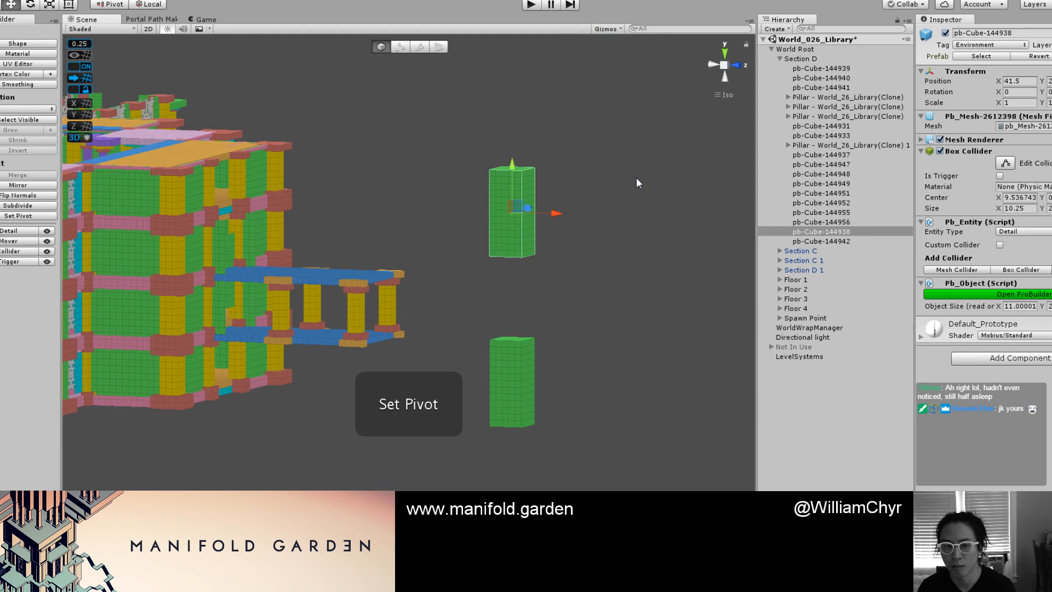
Duplicate the upper green pillar and move the copy sideways along Z beside the original.
scroll(636, 177, up, 6)
alt+drag(616, 183, 572, 247)
scroll(572, 247, up, 3)
key(ctrl+d)
drag(579, 179, 528, 228)
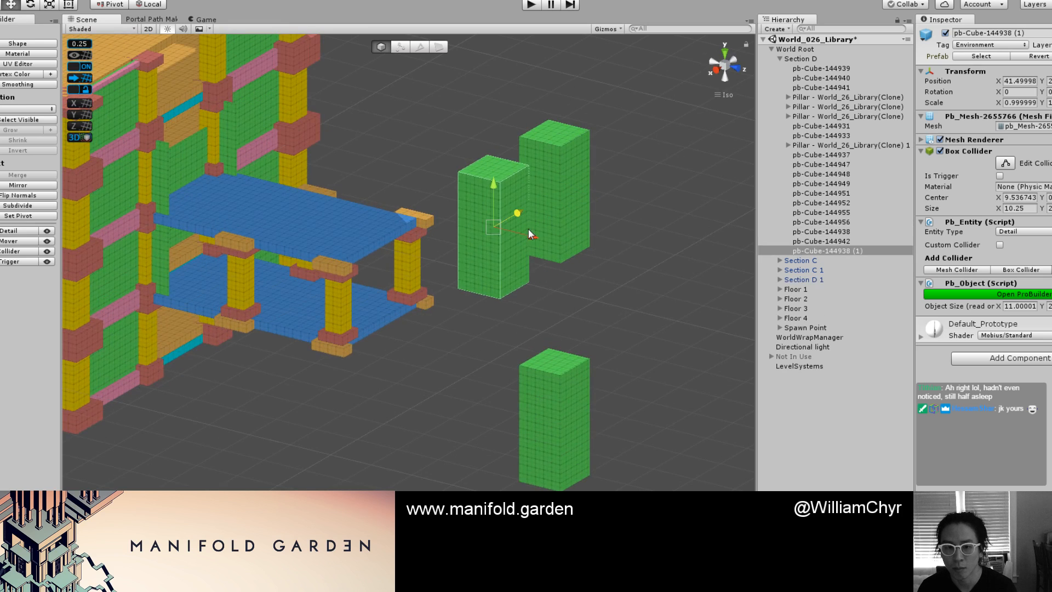
Push the duplicated pillar's outer face inward along X to make the pillar thinner.
scroll(538, 181, up, 3)
key(g)
alt+drag(538, 179, 360, 175)
scroll(500, 206, up, 4)
click(360, 175)
click(358, 236)
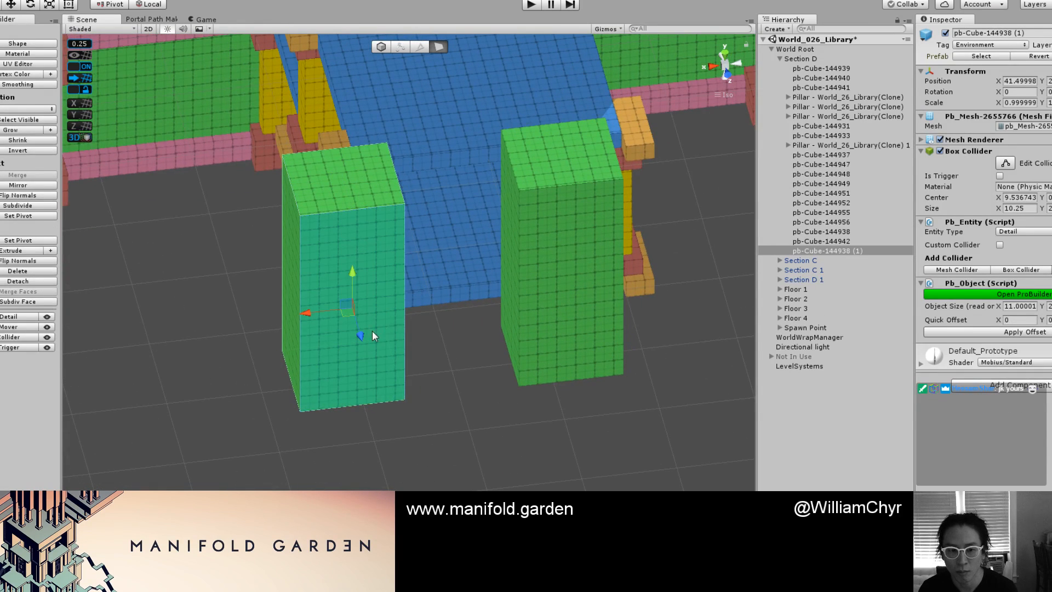
drag(363, 331, 353, 313)
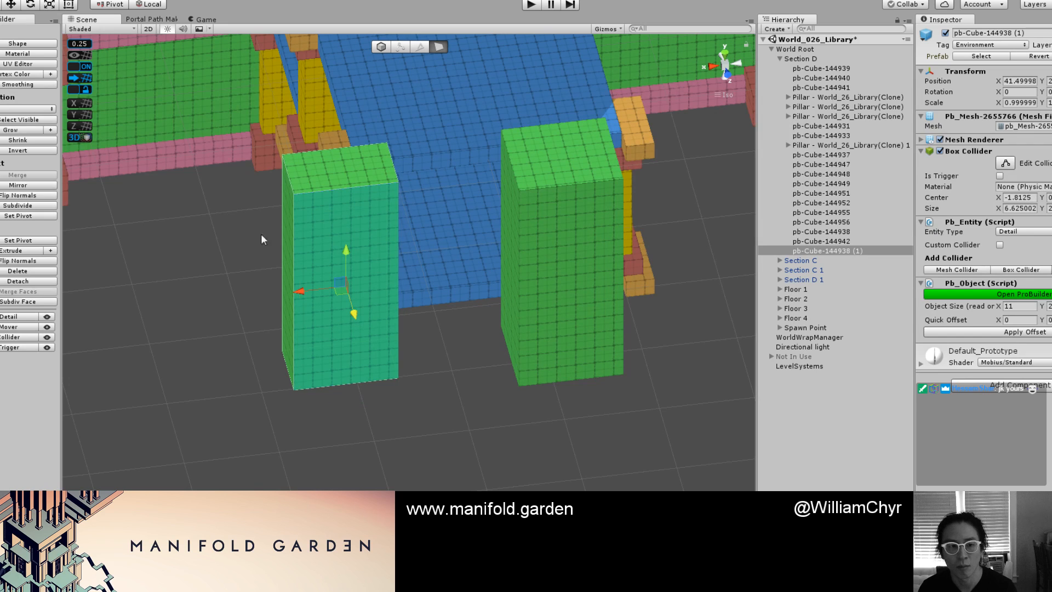
Set the snap value to 0.125 and nudge the duplicated pillar's outer face further inward.
click(80, 44)
click(194, 64)
text(25)
key(BackSpace)
key(BackSpace)
text(0.125)
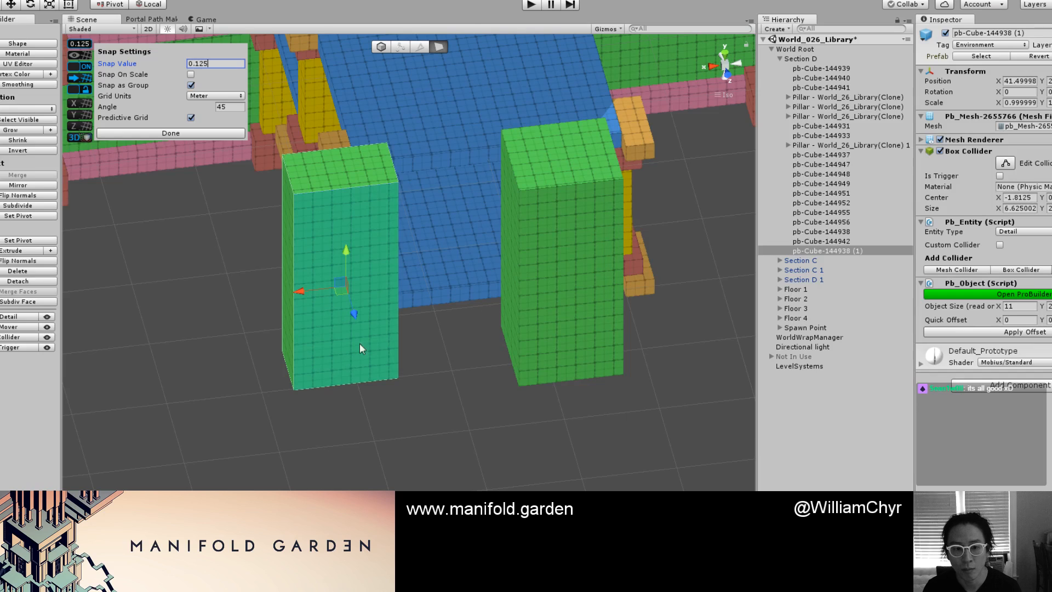
drag(355, 315, 355, 308)
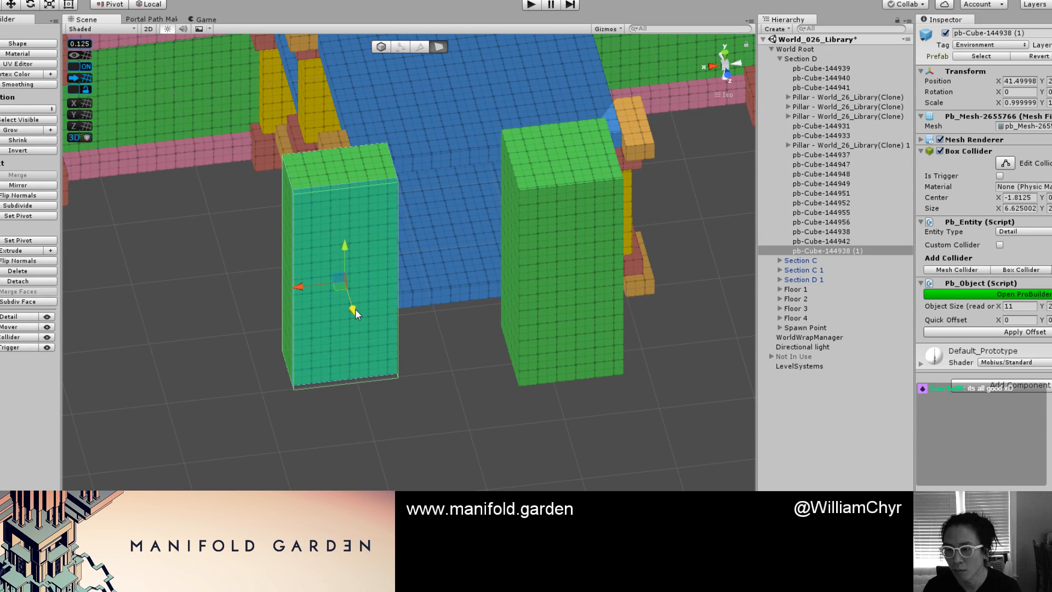
drag(355, 307, 355, 308)
Bring the duplicated pillar's thickness to 6 and recentre its pivot.
alt+drag(354, 307, 472, 310)
scroll(472, 310, up, 8)
key(f)
scroll(419, 290, up, 10)
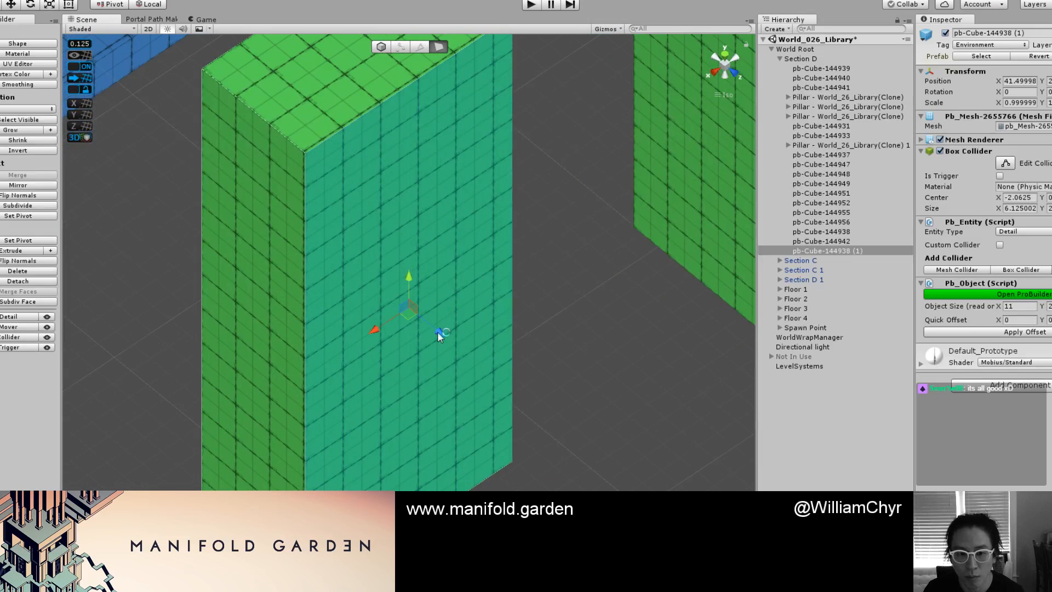
key(Escape)
key(ctrl+j)
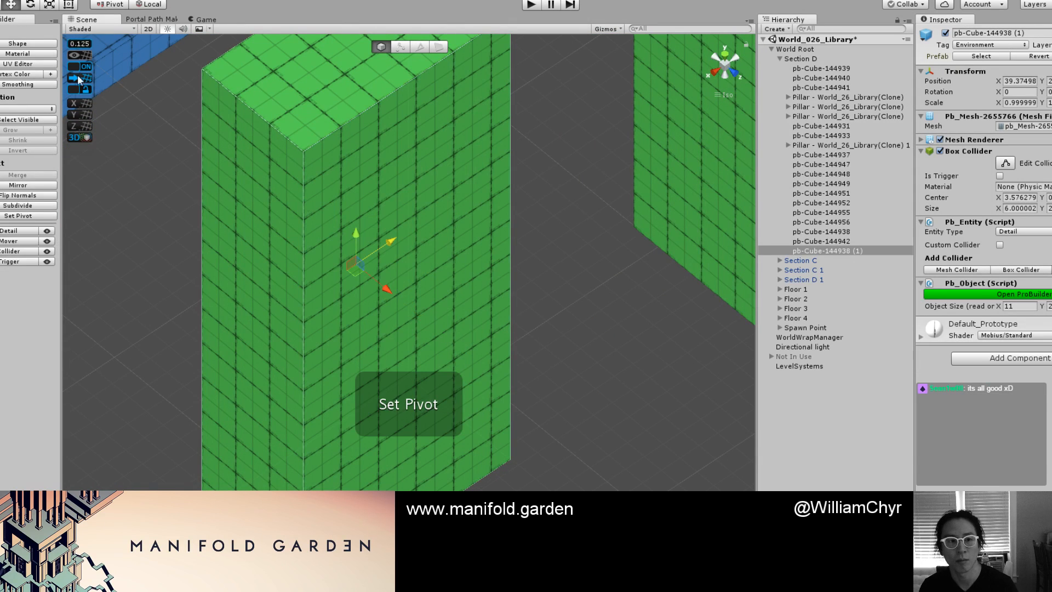
Set the snap value back to 0.25.
click(79, 44)
drag(193, 63, 240, 75)
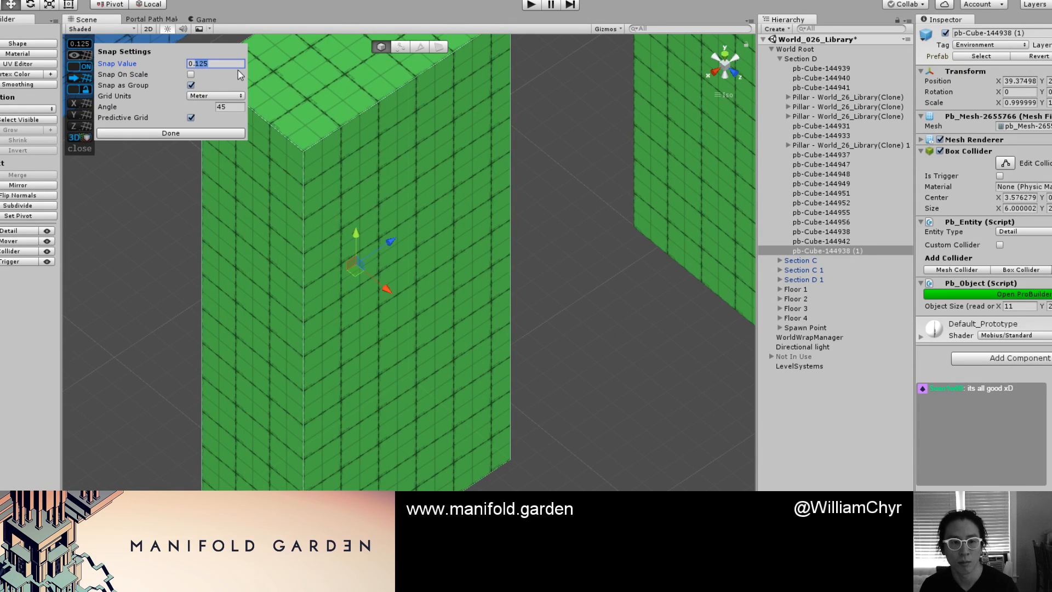
text(25)
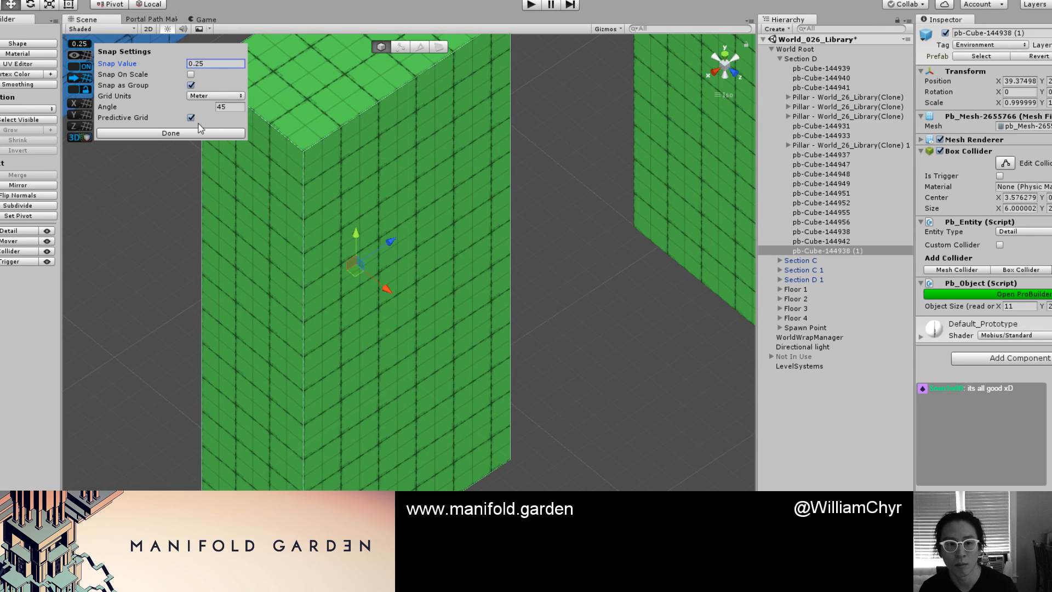
click(199, 131)
Delete the original upper green pillar pb-Cube-144938 from Section D.
scroll(456, 177, down, 8)
scroll(456, 177, down, 4)
click(517, 203)
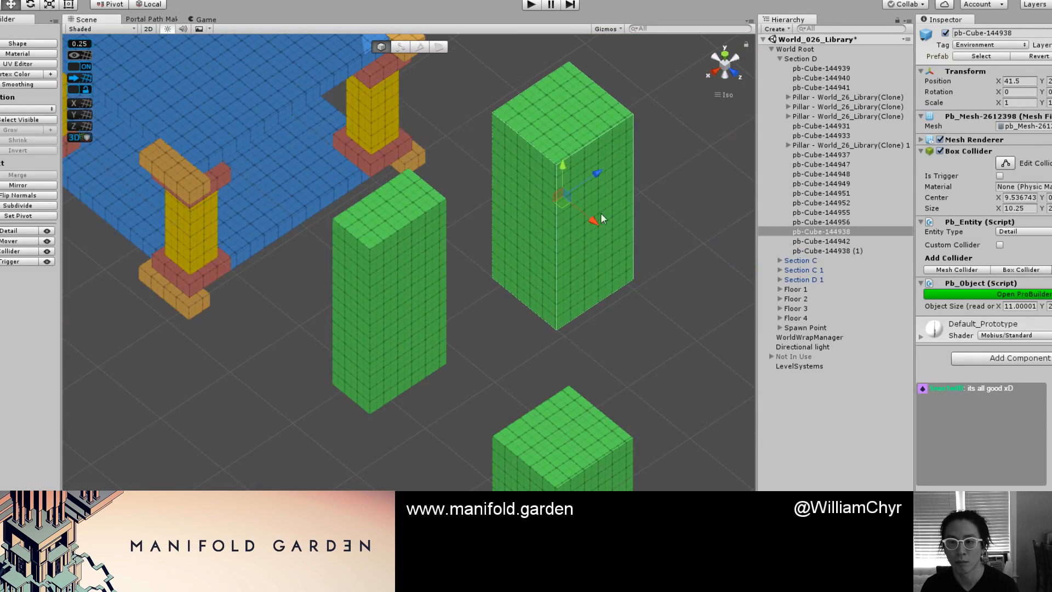
right_click(861, 232)
click(890, 295)
click(891, 298)
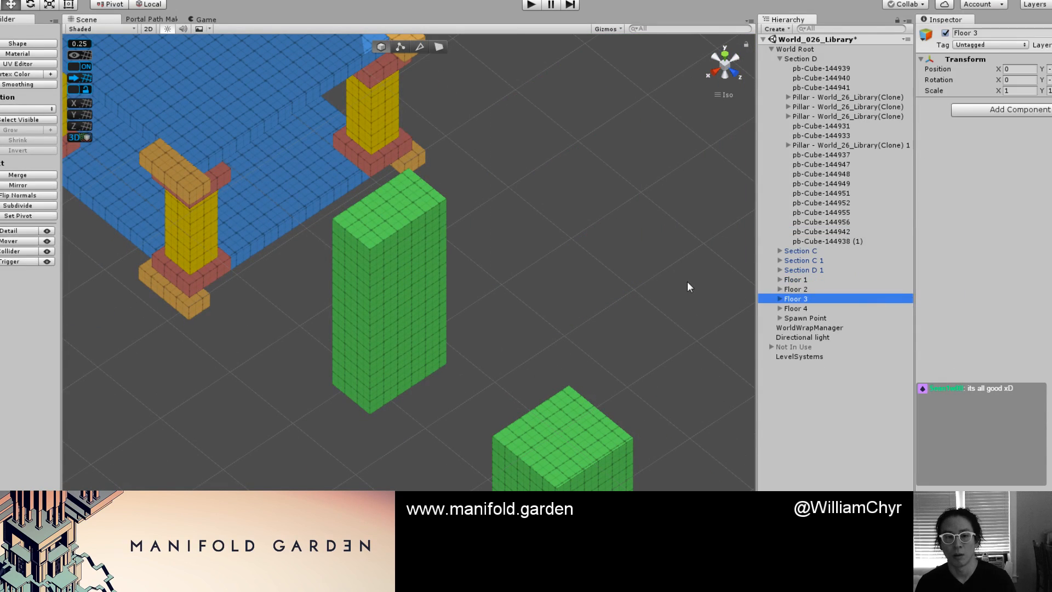
Lower the top face of the duplicated pillar pb-Cube-144938 (1) until only a thin slab remains.
click(489, 289)
scroll(470, 272, down, 5)
scroll(467, 271, up, 2)
click(396, 291)
alt+drag(396, 293, 418, 253)
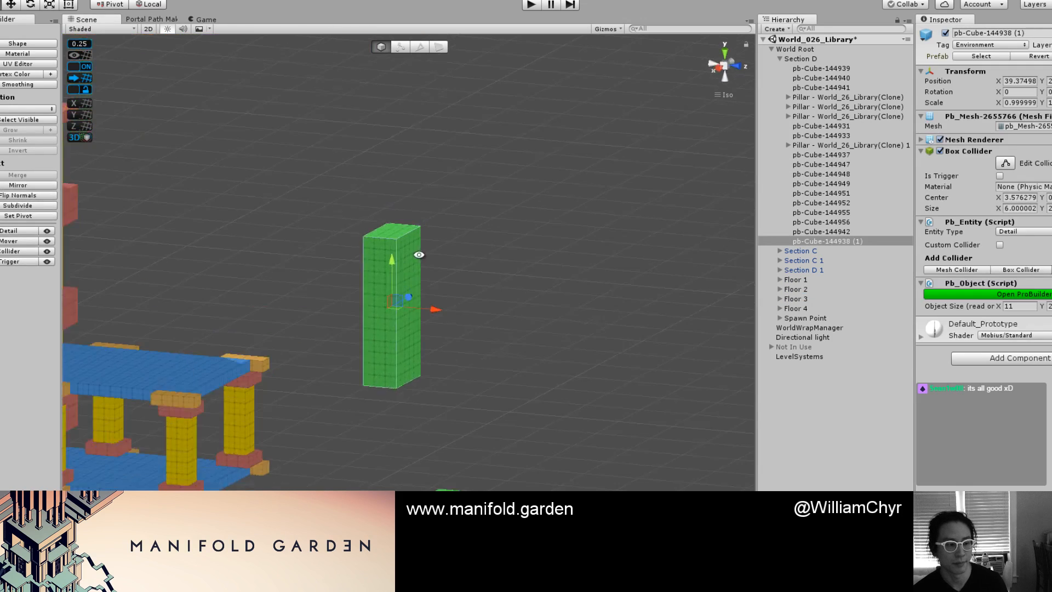
middle_drag(339, 330, 453, 281)
alt+drag(453, 281, 405, 296)
scroll(482, 286, up, 3)
scroll(514, 248, down, 2)
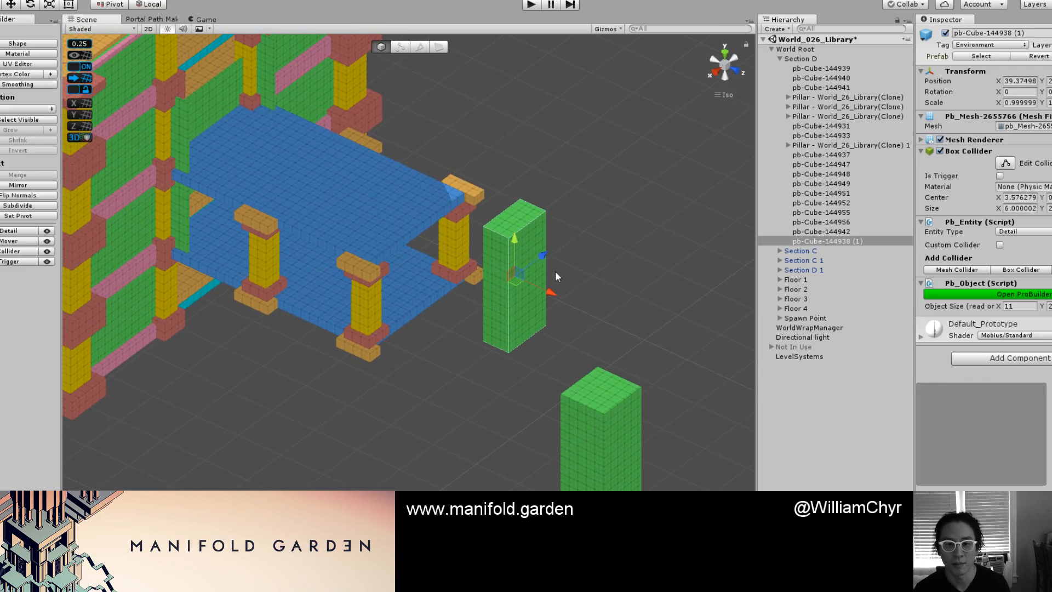
key(g)
click(520, 227)
drag(519, 229, 525, 300)
scroll(569, 281, up, 5)
alt+drag(601, 266, 609, 231)
scroll(607, 239, up, 3)
drag(601, 292, 597, 383)
key(g)
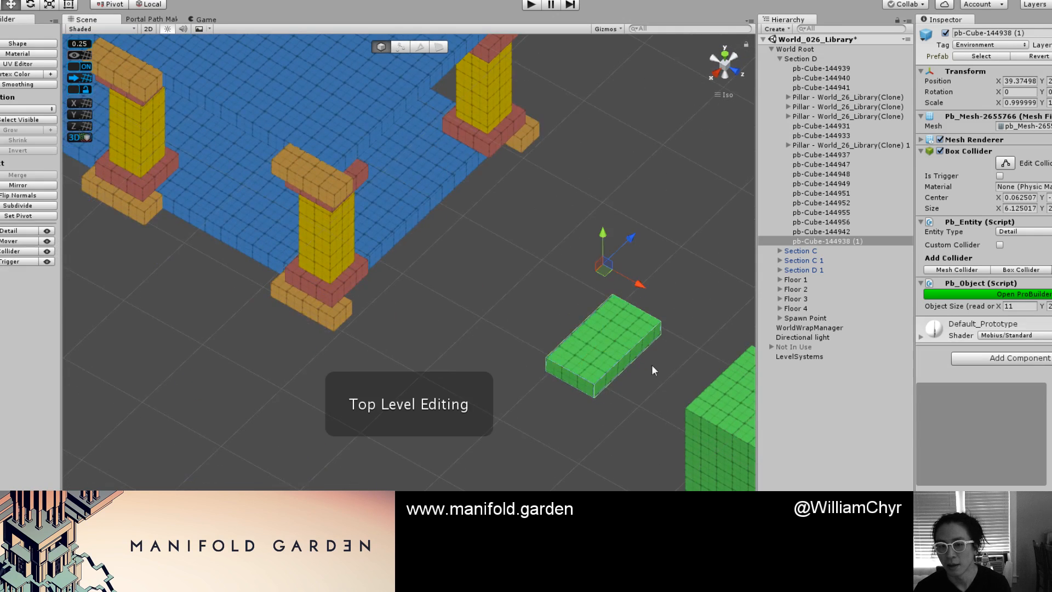
Delete the thin green slab and the remaining green pillar pb-Cube-144942 from Section D.
scroll(624, 382, down, 5)
shift+click(630, 403)
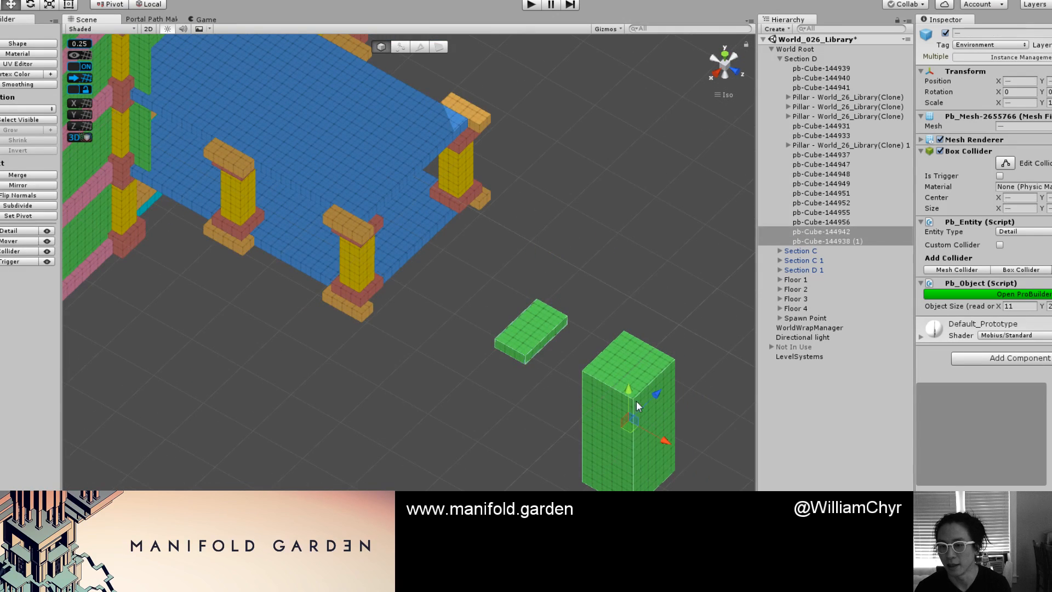
right_click(801, 237)
click(818, 294)
Duplicate the yellow shaft of the walkway's outer corner pillar and move the copy out beyond the walkway.
click(390, 270)
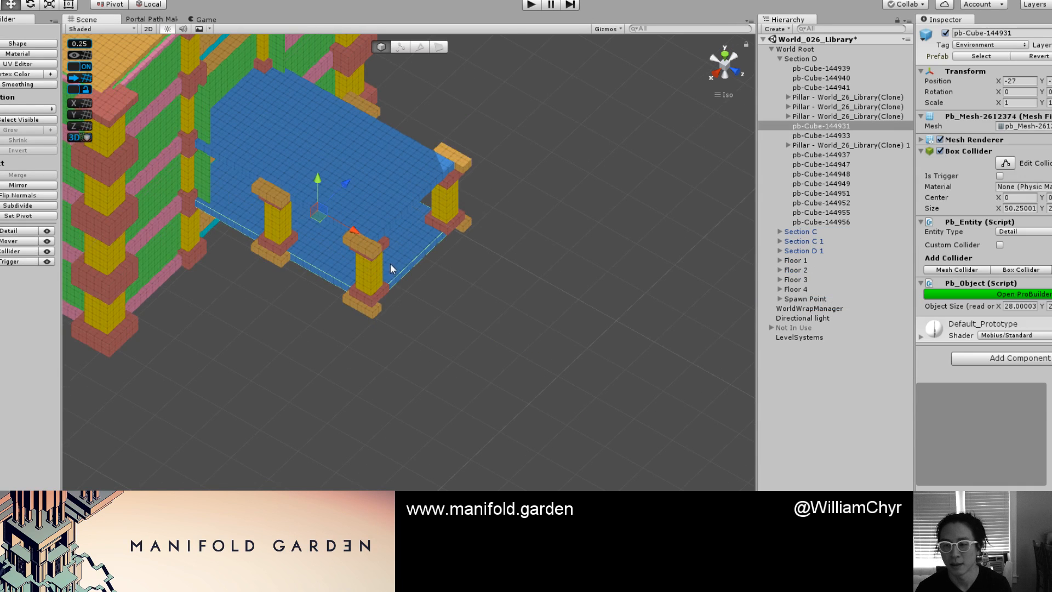
key(f)
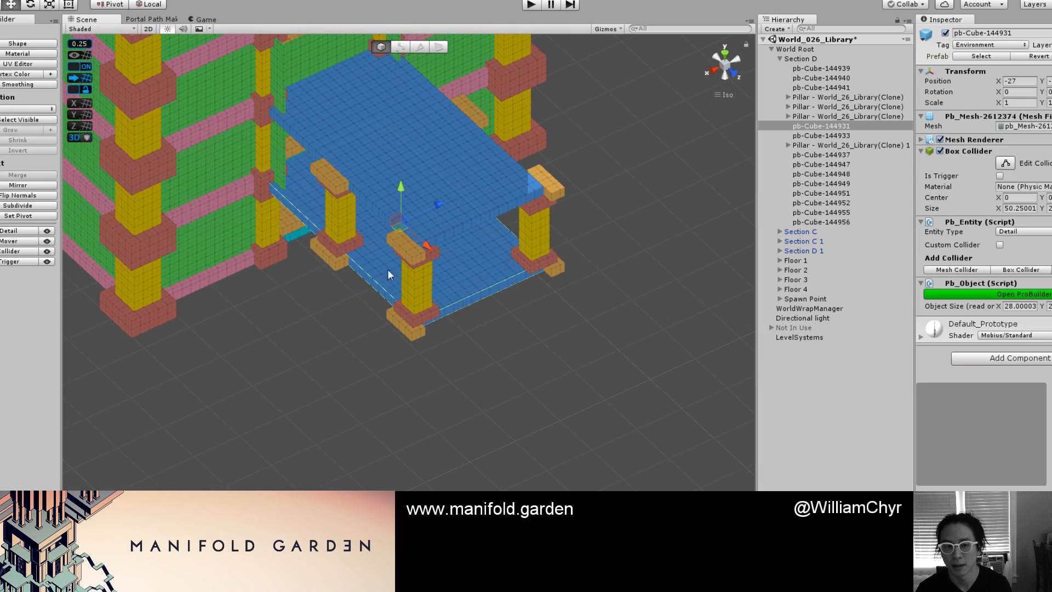
click(410, 288)
key(ctrl+d)
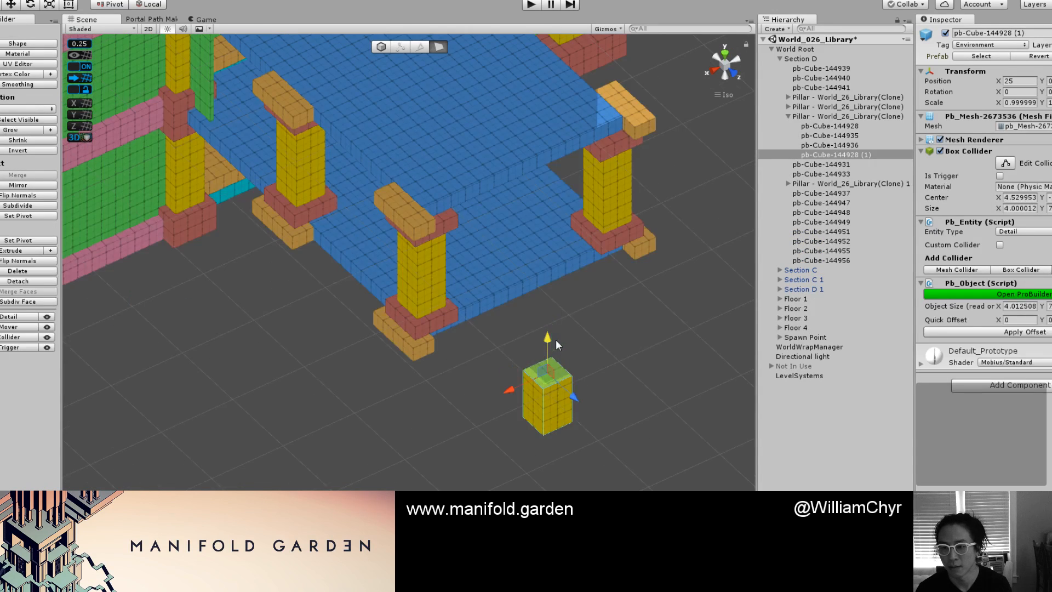
Stretch the duplicated shaft's faces into a tall yellow wall 6 thick and 65 long.
shift+drag(556, 340, 556, 230)
scroll(566, 317, up, 3)
click(544, 310)
shift+drag(511, 360, 492, 369)
scroll(491, 369, up, 3)
middle_drag(578, 347, 349, 393)
alt+drag(349, 392, 421, 406)
scroll(421, 405, down, 10)
click(393, 317)
shift+drag(428, 331, 696, 438)
scroll(683, 383, down, 4)
click(500, 329)
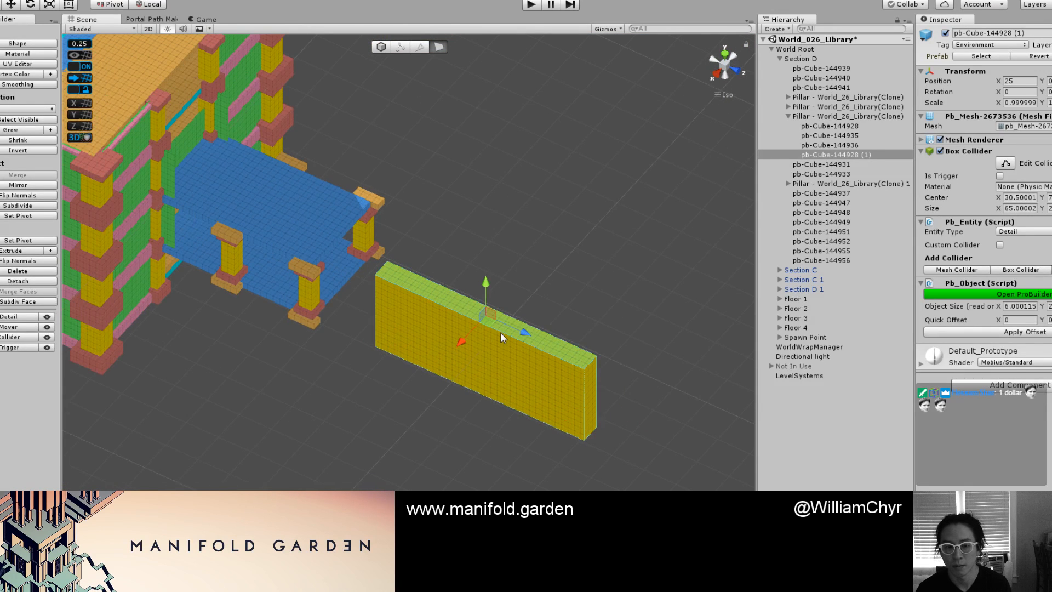
Lower the yellow wall's top face until only a thin strip remains.
scroll(500, 332, up, 2)
scroll(505, 310, up, 3)
alt+drag(485, 332, 484, 256)
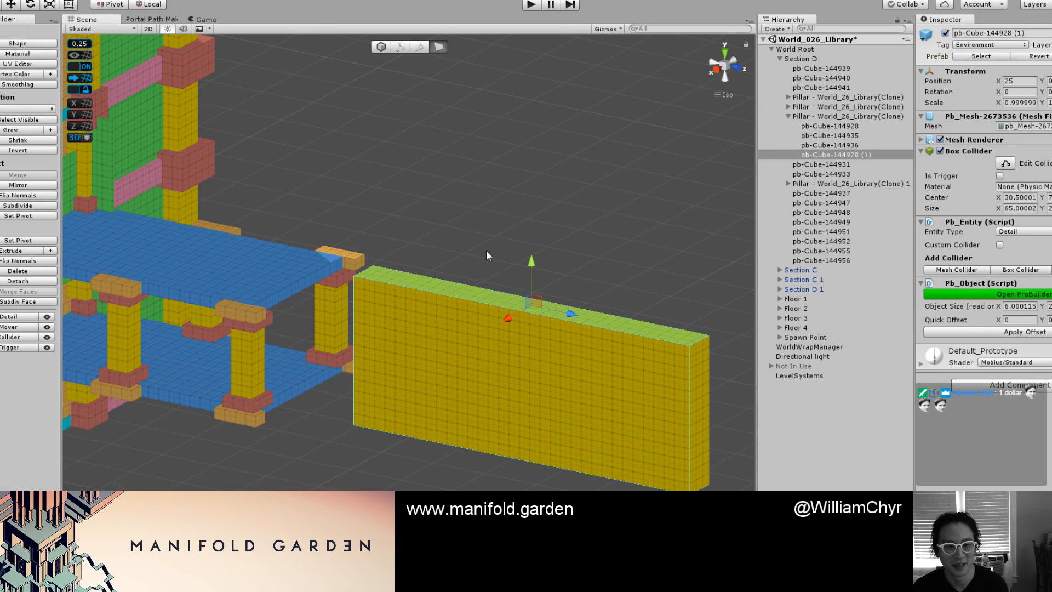
scroll(532, 267, up, 2)
drag(553, 259, 536, 421)
scroll(455, 432, up, 5)
middle_drag(442, 436, 395, 315)
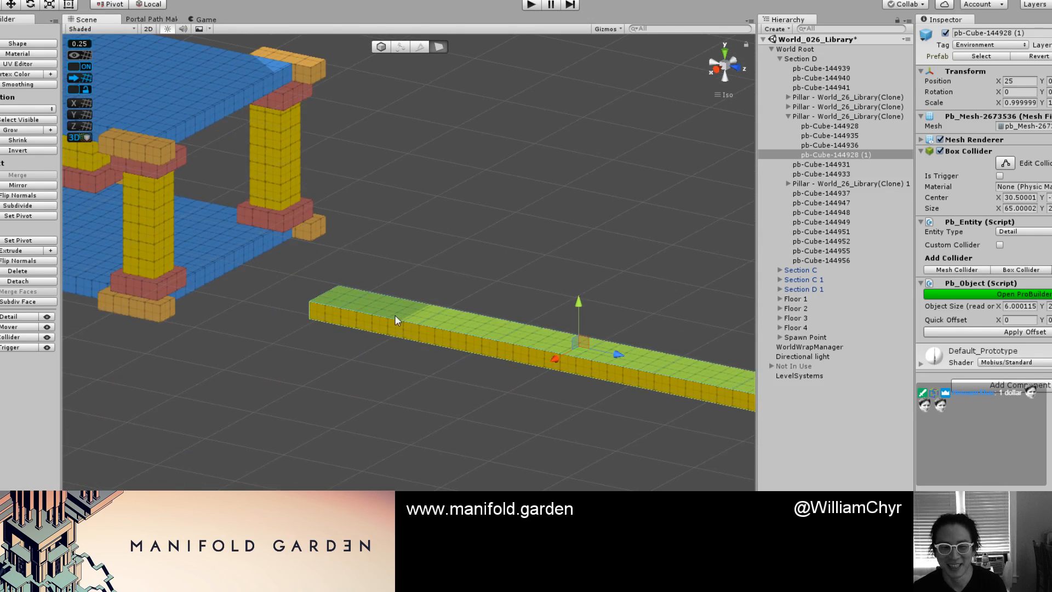
Widen the thin yellow strip to 48 by extending its long sides, and recentre its pivot.
click(393, 318)
click(456, 344)
alt+drag(458, 371, 362, 383)
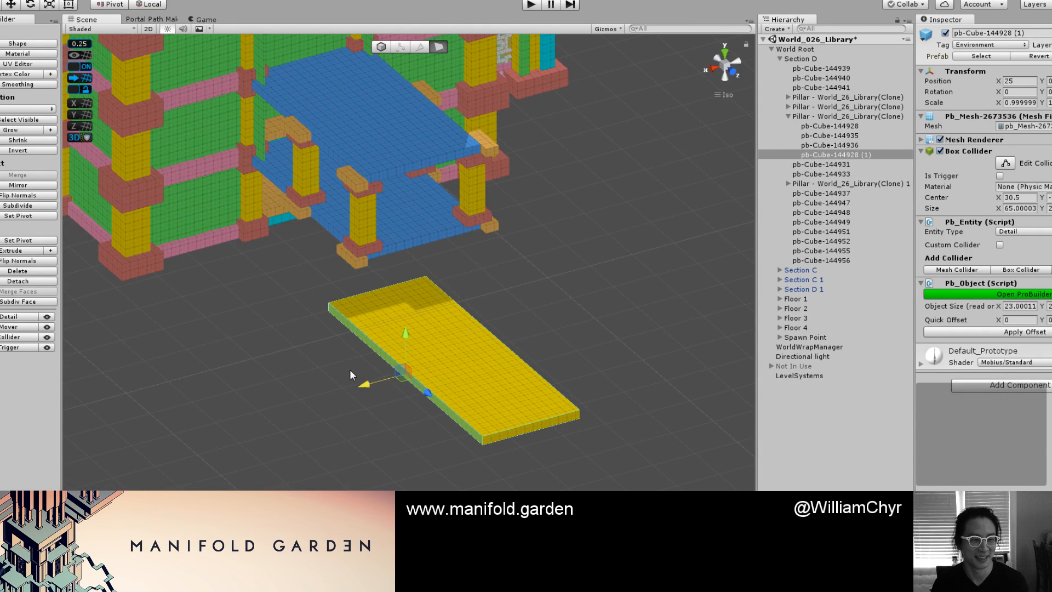
alt+drag(402, 232, 425, 306)
click(438, 356)
shift+drag(438, 358, 468, 317)
key(ctrl+j)
Position the yellow slab below the walkway's outer end and place a raised duplicate of it above the walkway.
drag(531, 289, 534, 324)
drag(557, 381, 602, 370)
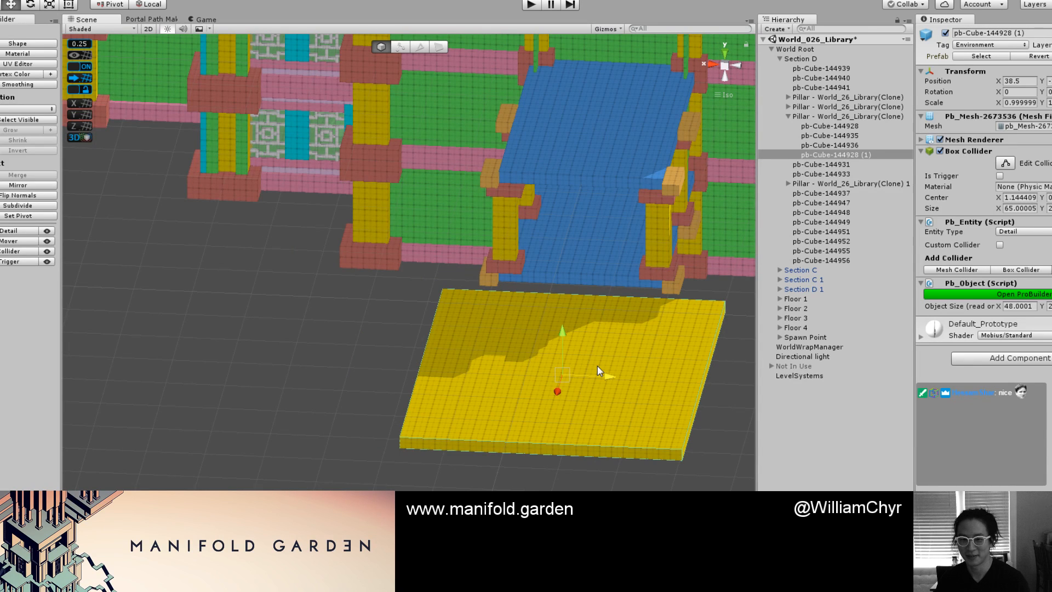
alt+drag(597, 366, 392, 323)
key(ctrl+d)
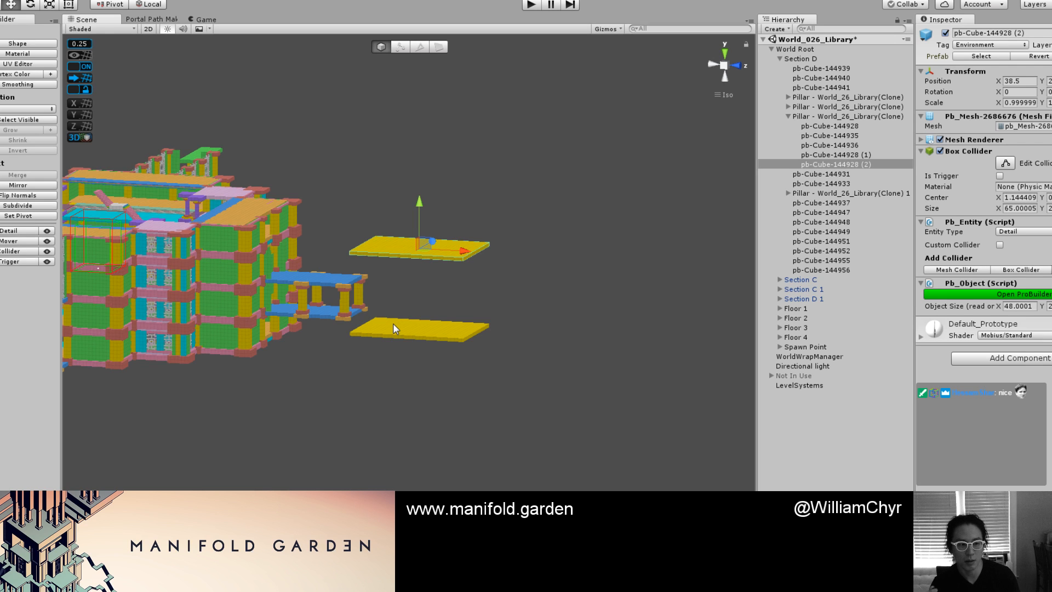
Examine the whole library level and the two yellow slabs from several angles and distances.
alt+drag(365, 328, 284, 321)
scroll(284, 322, up, 8)
middle_drag(284, 321, 481, 349)
scroll(254, 314, up, 6)
scroll(481, 349, down, 4)
alt+drag(481, 349, 394, 296)
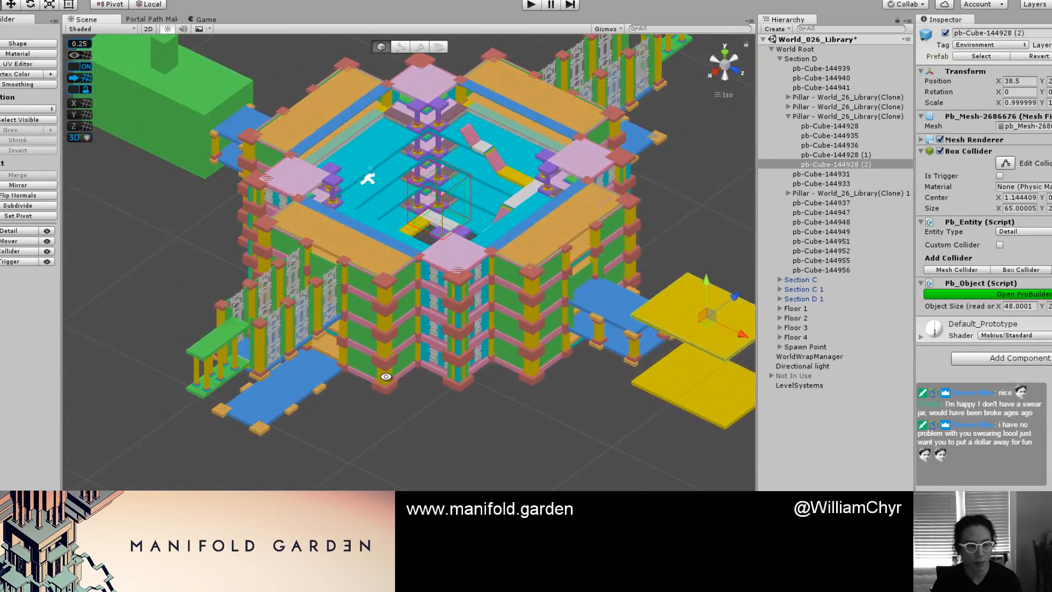
scroll(396, 293, up, 5)
scroll(400, 286, down, 4)
middle_drag(407, 256, 406, 366)
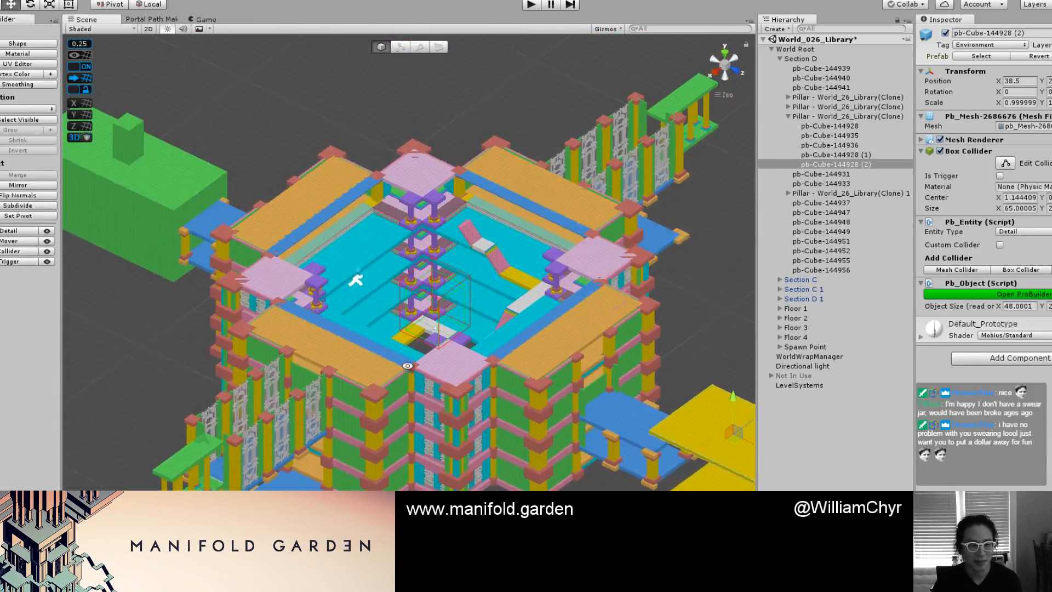
scroll(406, 366, up, 5)
alt+drag(406, 366, 507, 203)
scroll(522, 297, down, 5)
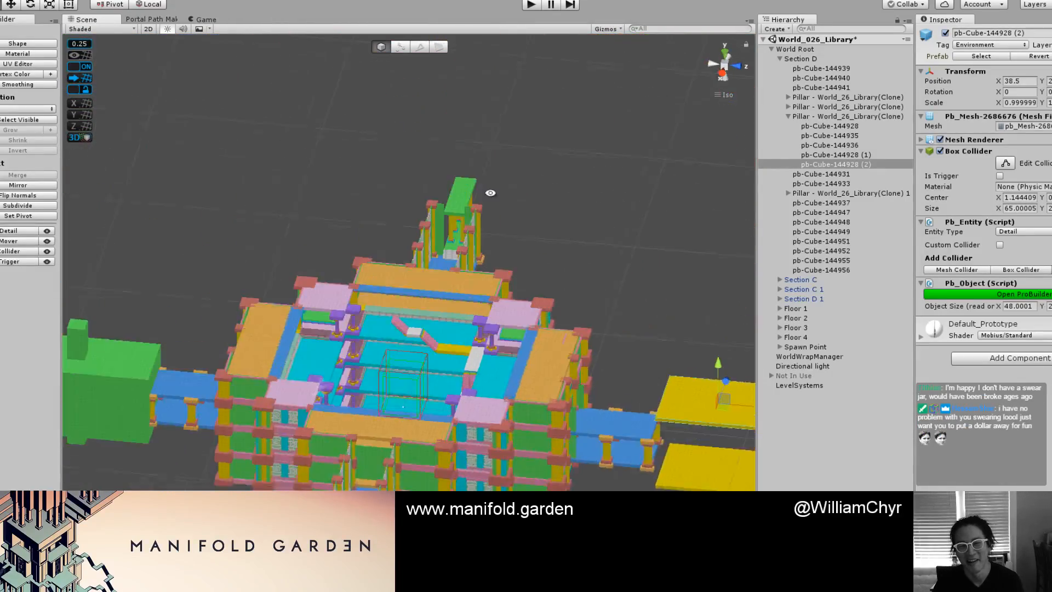
scroll(447, 323, down, 5)
scroll(445, 321, down, 3)
middle_drag(496, 378, 384, 284)
scroll(383, 285, up, 6)
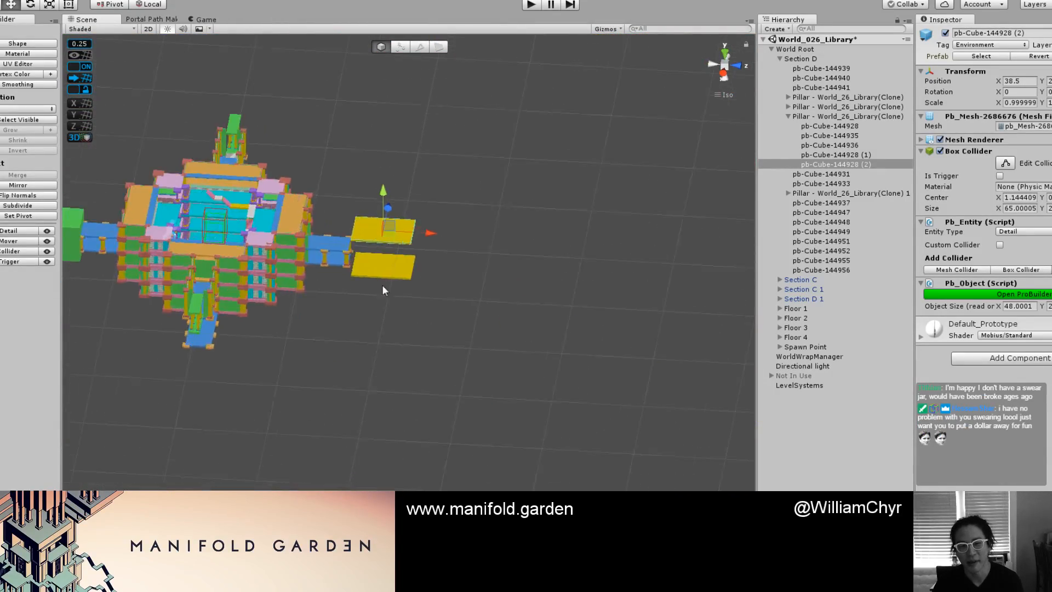
scroll(383, 284, down, 6)
scroll(510, 280, up, 2)
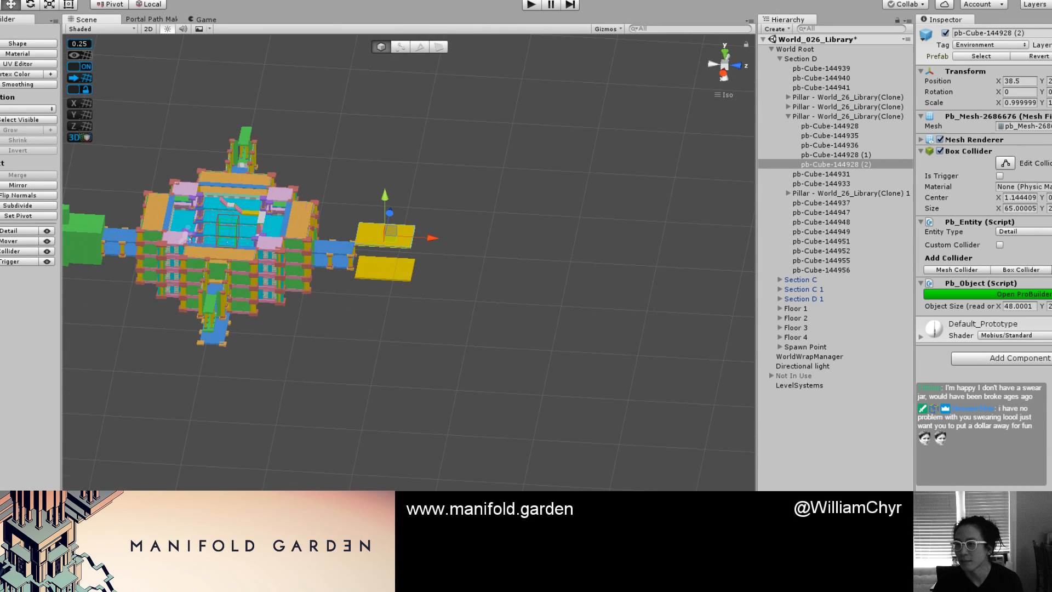
Add the Dark Mode Statue prefab to the scene near the outer edge of the yellow slabs.
drag(417, 258, 422, 259)
scroll(443, 225, up, 5)
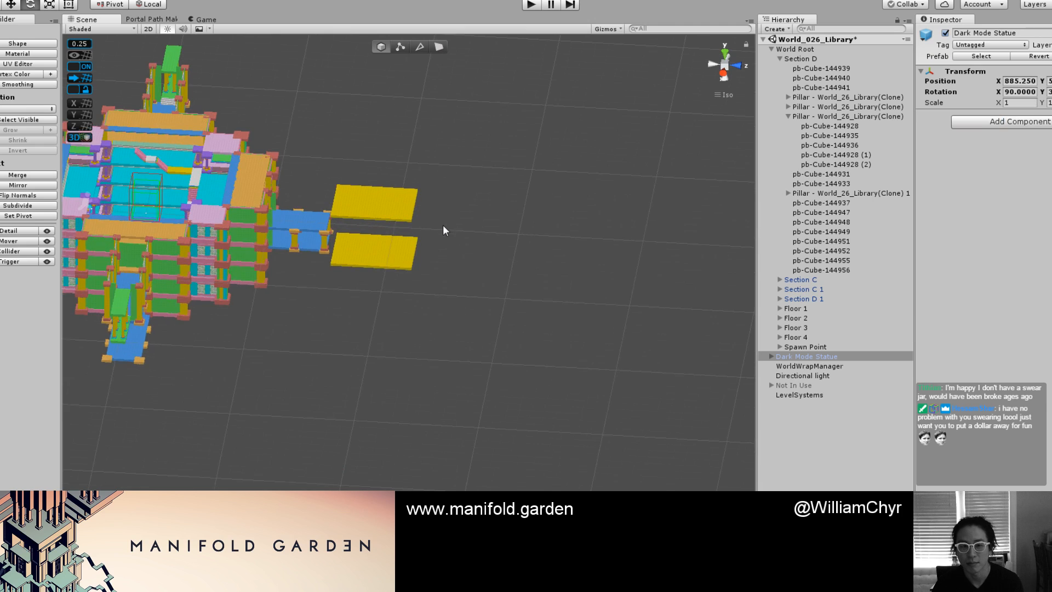
key(f)
scroll(573, 322, down, 2)
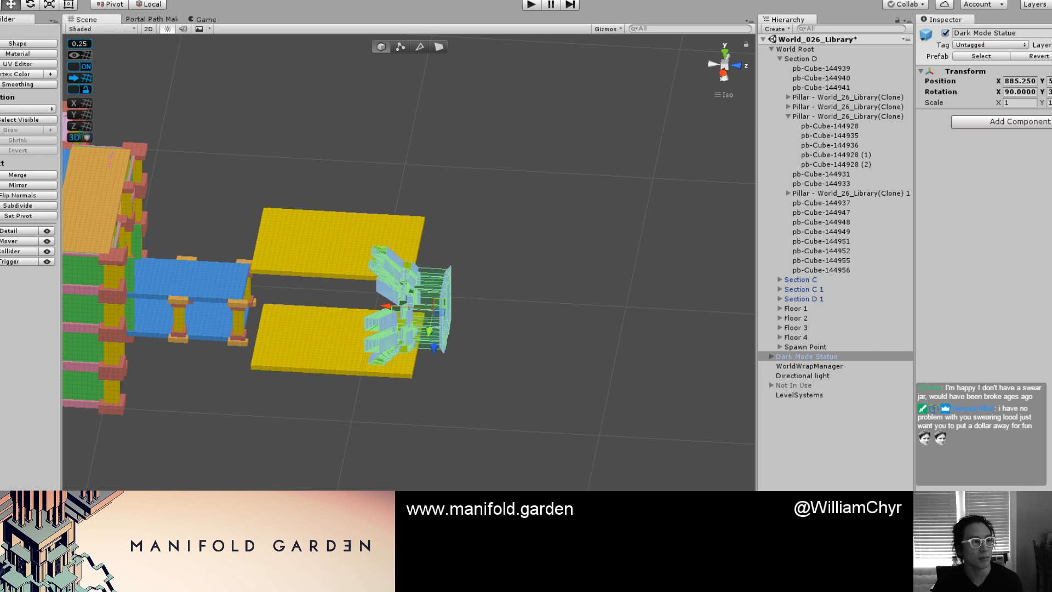
key(ctrl+z)
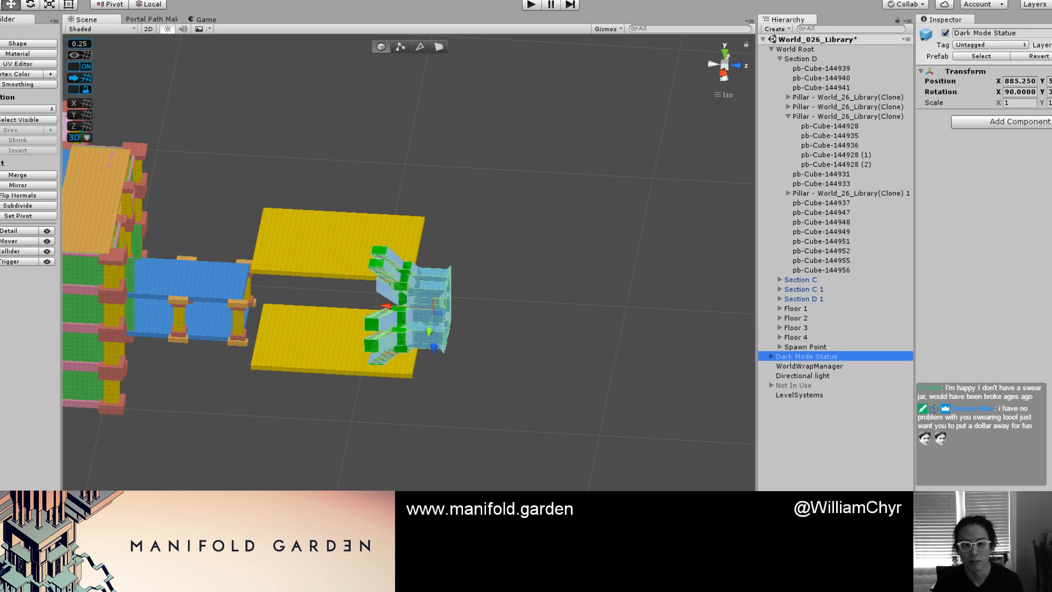
scroll(284, 236, up, 4)
Rotate the Dark Mode Statue upright, bringing its X rotation to 180.
click(479, 283)
click(840, 358)
key(e)
drag(448, 274, 526, 330)
key(w)
Snap the Dark Mode Statue onto the lower yellow slab and centre it on the slab, checking from orthogonal views.
scroll(409, 331, up, 2)
key(v)
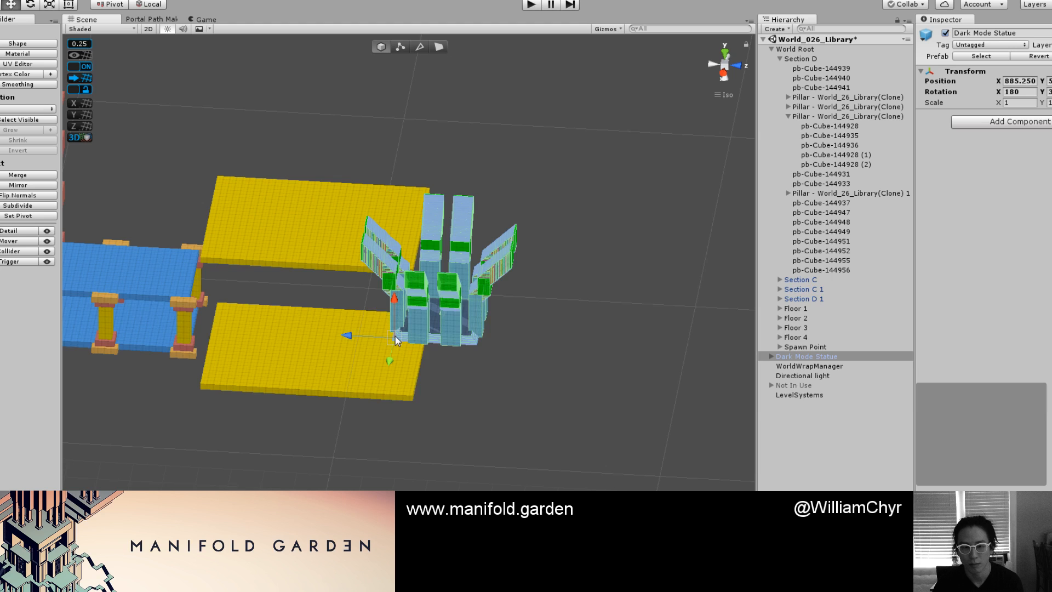
drag(395, 337, 201, 384)
alt+drag(328, 318, 359, 258)
click(723, 73)
key(v)
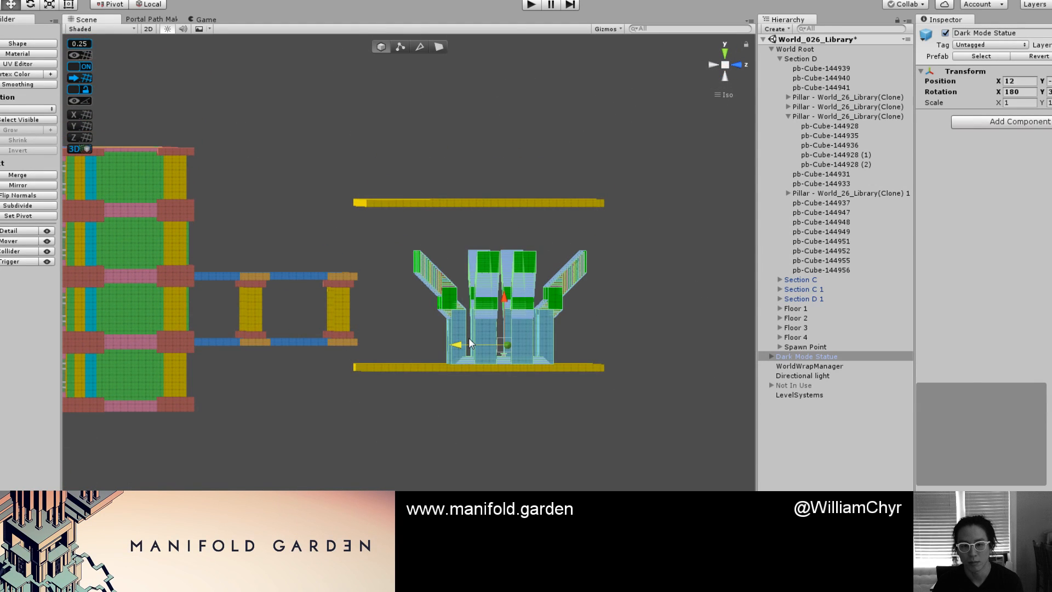
alt+drag(348, 353, 389, 346)
click(735, 67)
Delete the large green block at the end of Section D 1's walkway, accepting the break of its prefab instance.
scroll(389, 328, down, 10)
alt+drag(390, 306, 461, 322)
alt+drag(373, 321, 841, 411)
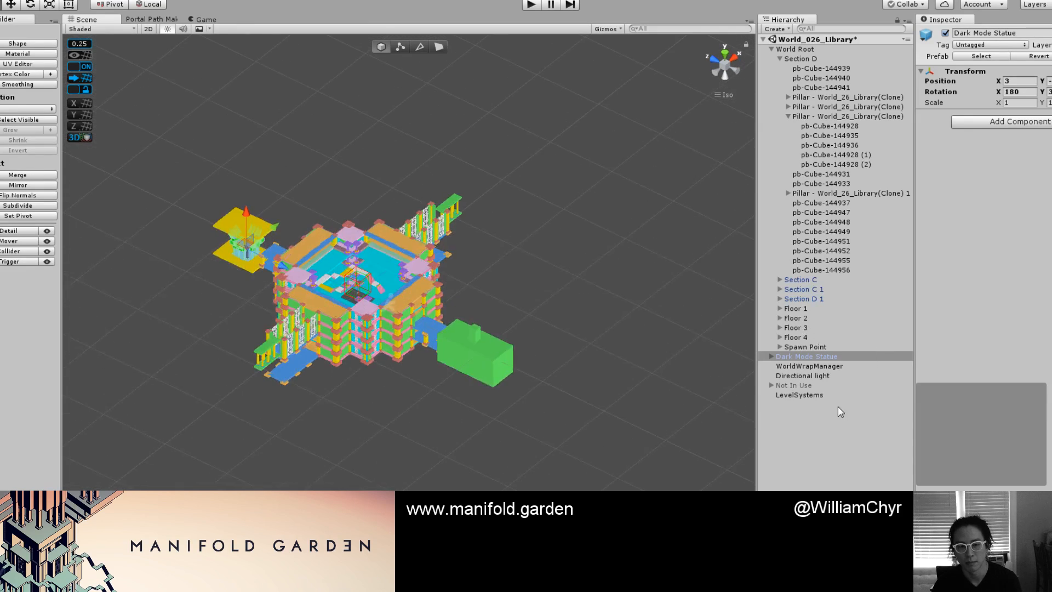
scroll(488, 333, up, 15)
alt+drag(437, 364, 638, 296)
middle_drag(638, 296, 477, 371)
click(485, 324)
scroll(478, 323, down, 11)
middle_drag(364, 332, 725, 288)
click(722, 292)
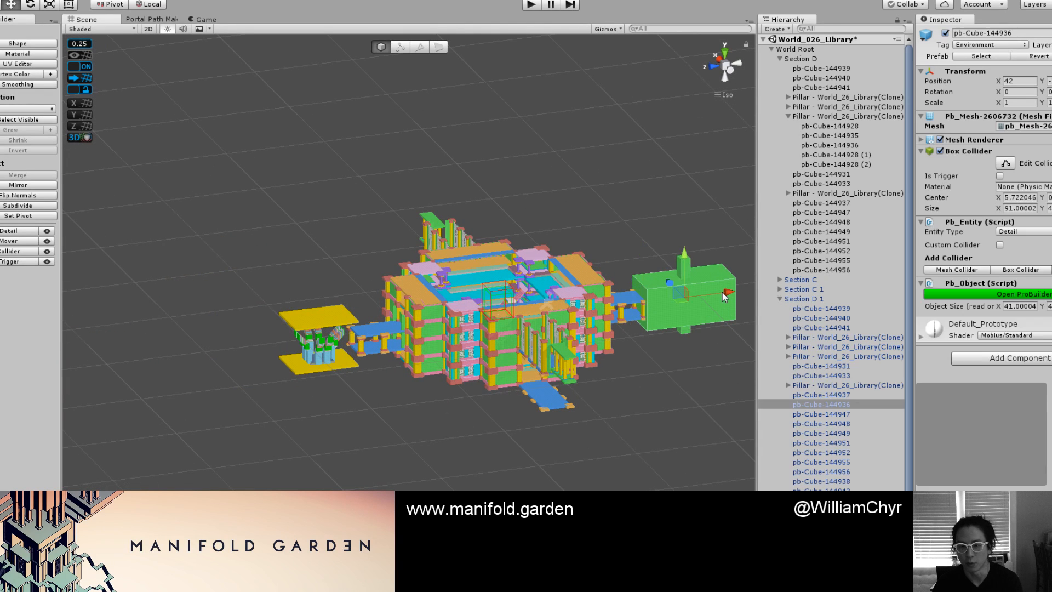
click(840, 402)
key(Delete)
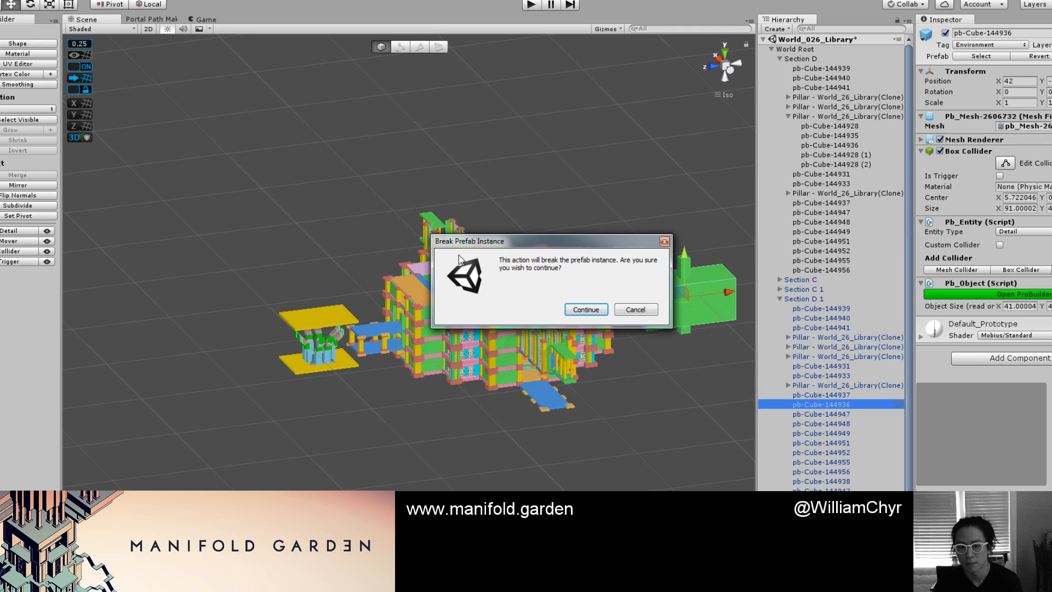
click(586, 310)
Disconnect Section D from its prefab.
click(816, 59)
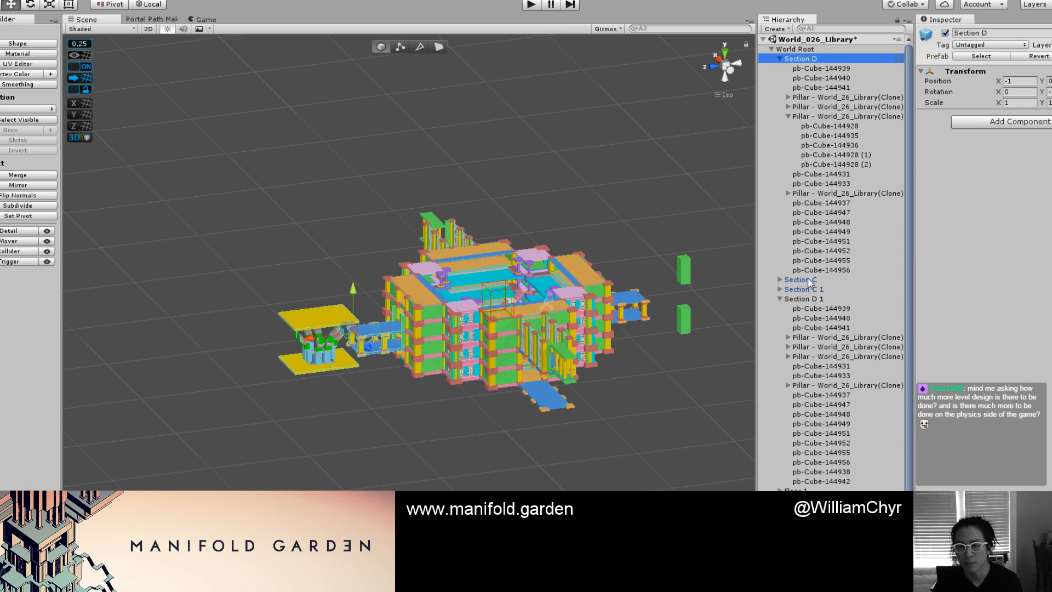
click(806, 299)
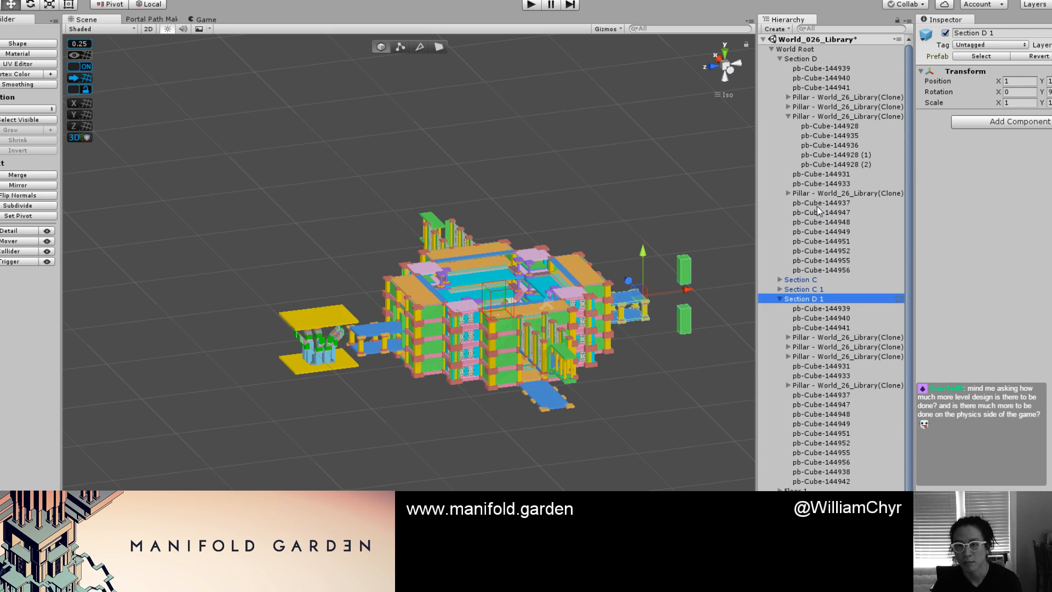
click(809, 59)
click(123, 1)
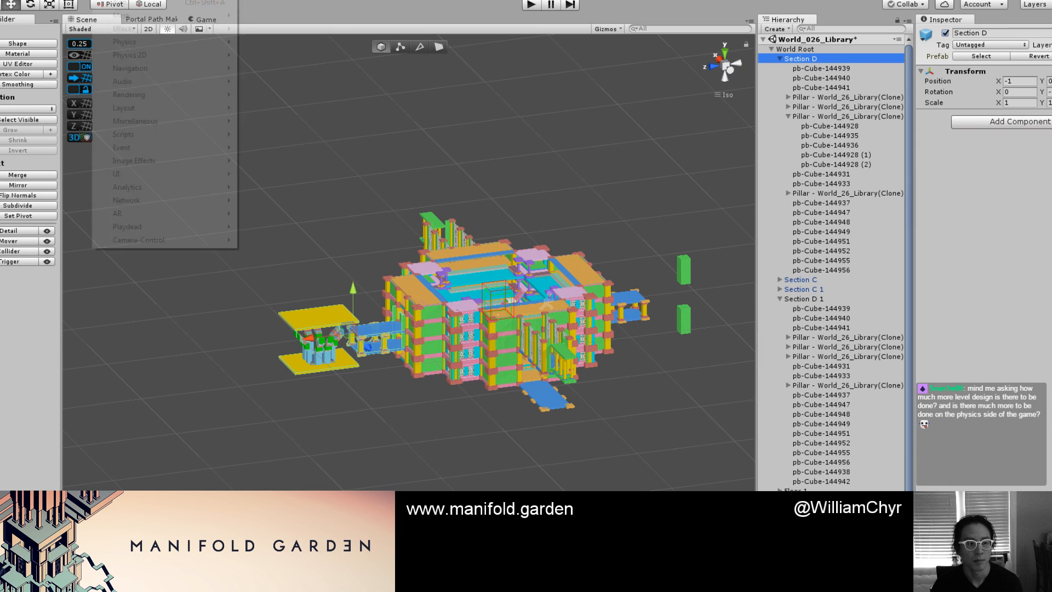
mouse_move(179, 155)
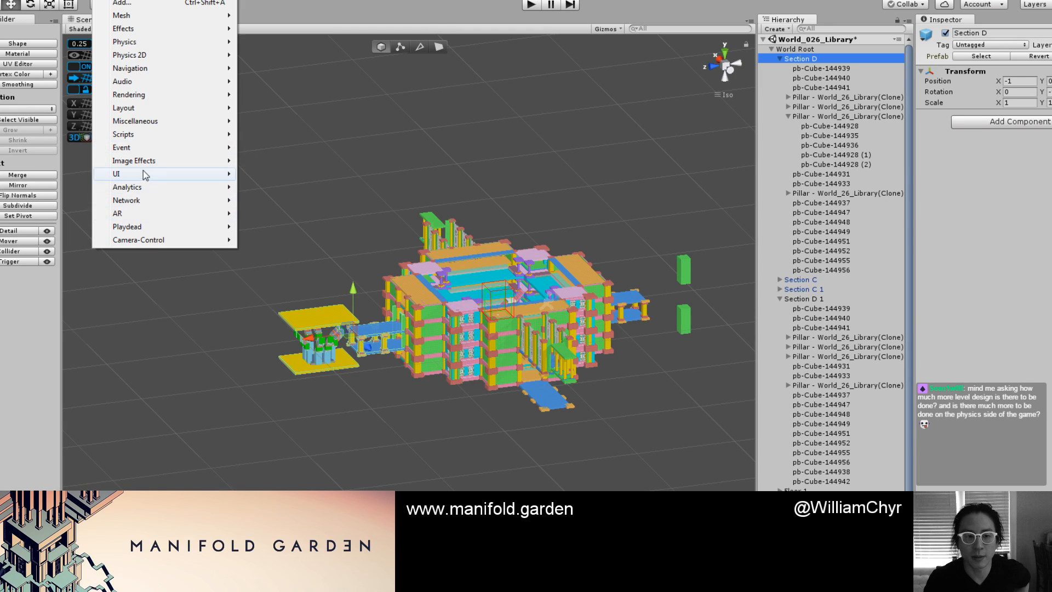
mouse_move(178, 1)
mouse_move(219, 39)
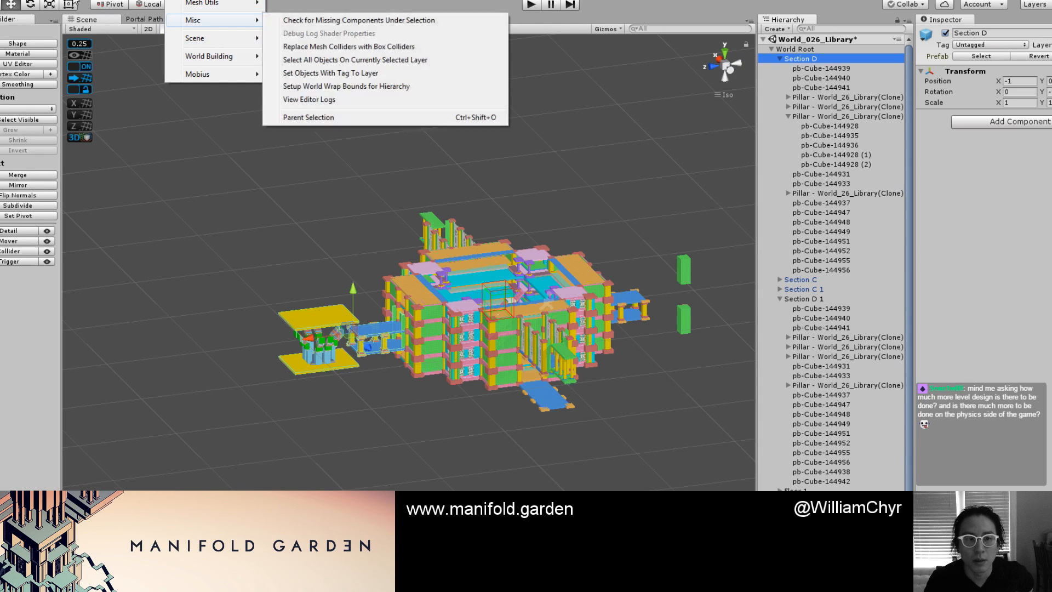
mouse_move(60, 1)
click(127, 223)
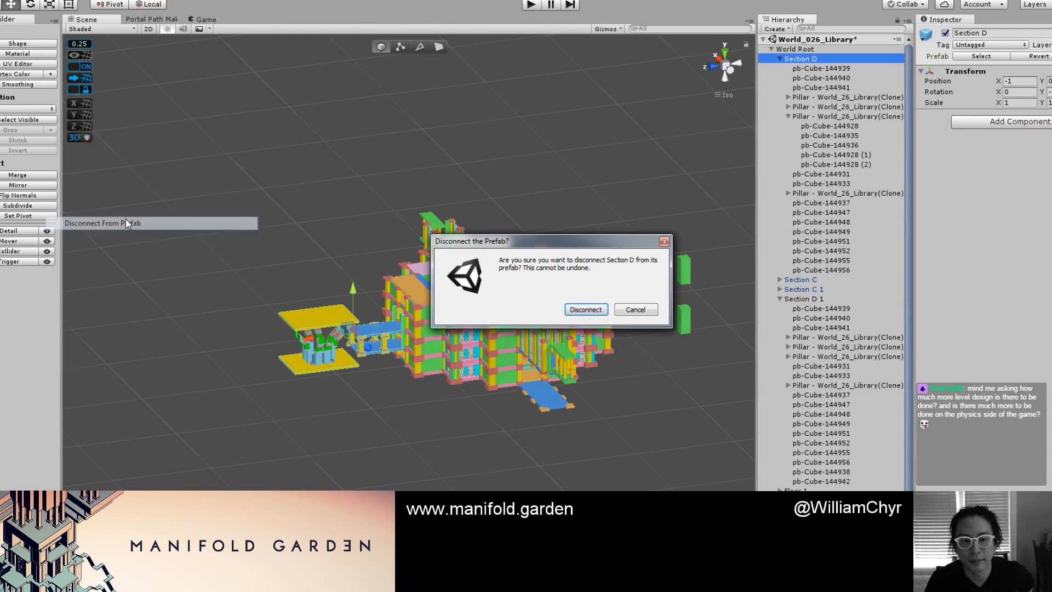
click(582, 312)
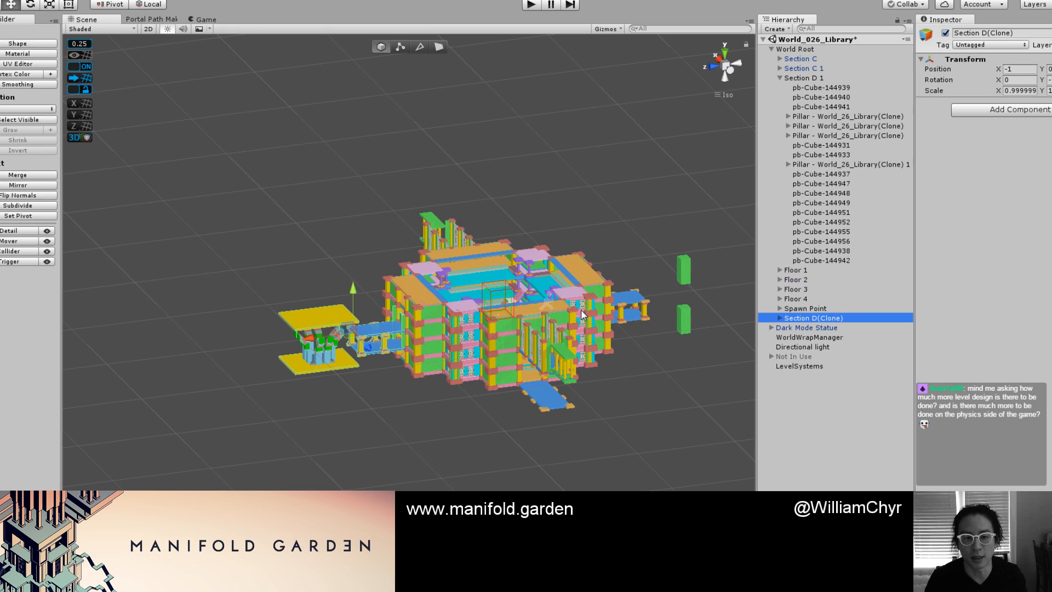
Duplicate the two yellow slabs above and below the Dark Mode Statue.
click(306, 228)
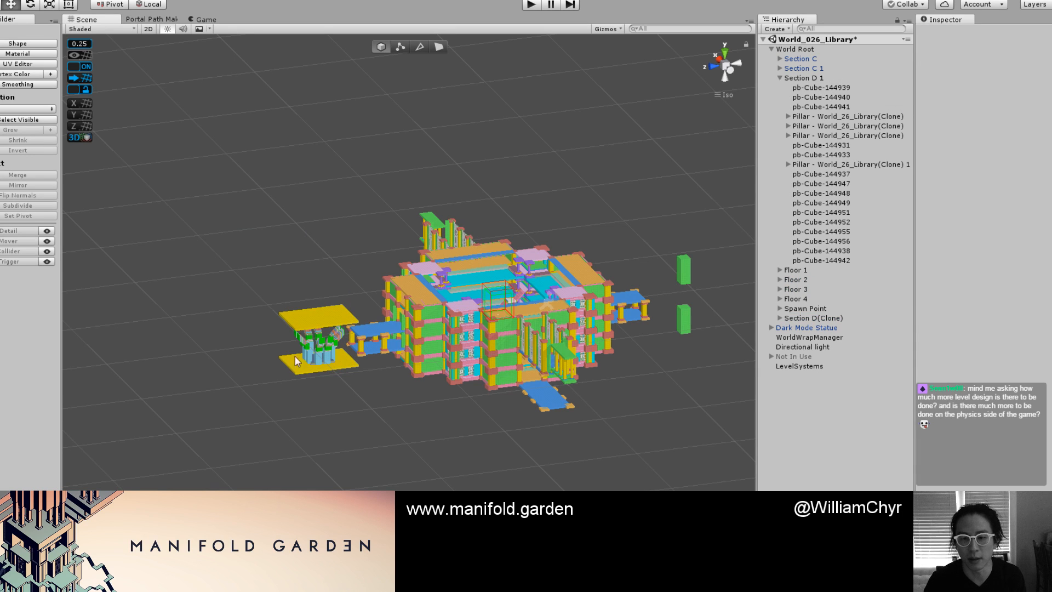
scroll(296, 355, up, 6)
alt+drag(297, 349, 218, 351)
middle_drag(218, 351, 440, 346)
scroll(432, 335, up, 7)
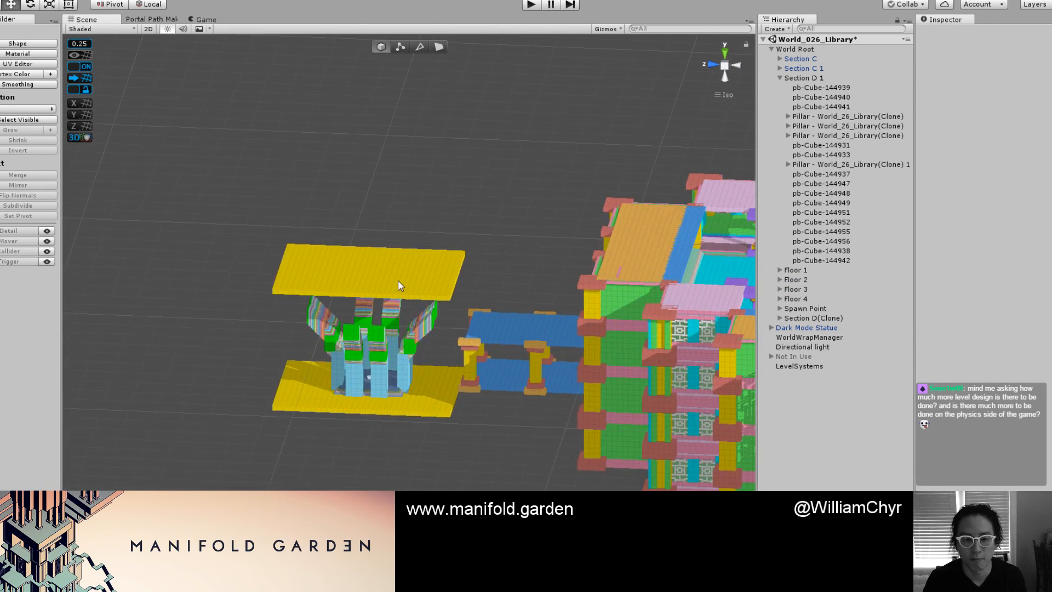
click(398, 281)
shift+click(412, 397)
scroll(412, 396, down, 5)
alt+drag(391, 416, 422, 389)
scroll(423, 389, down, 8)
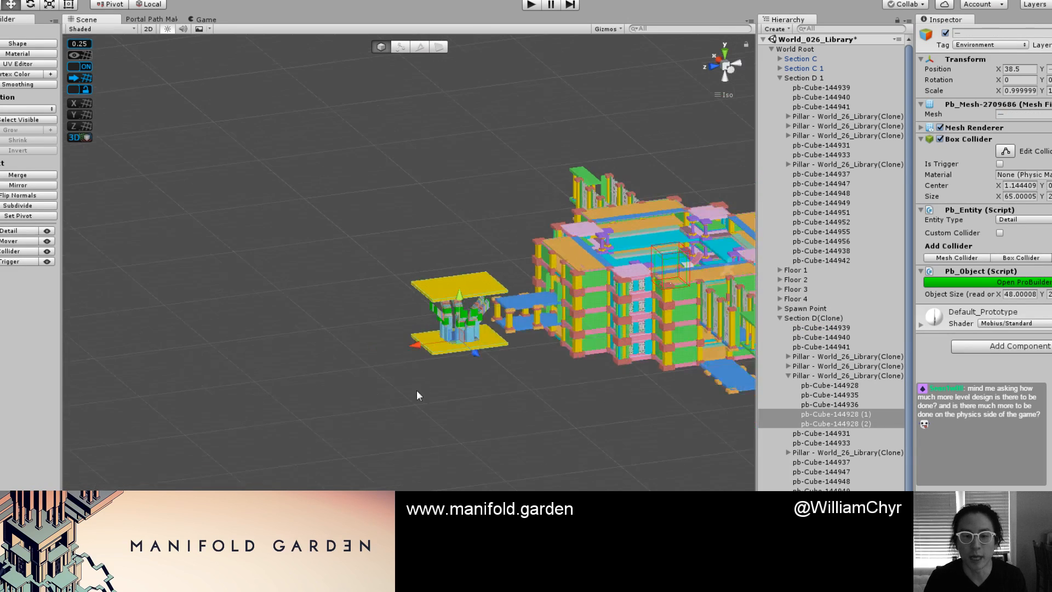
key(ctrl+d)
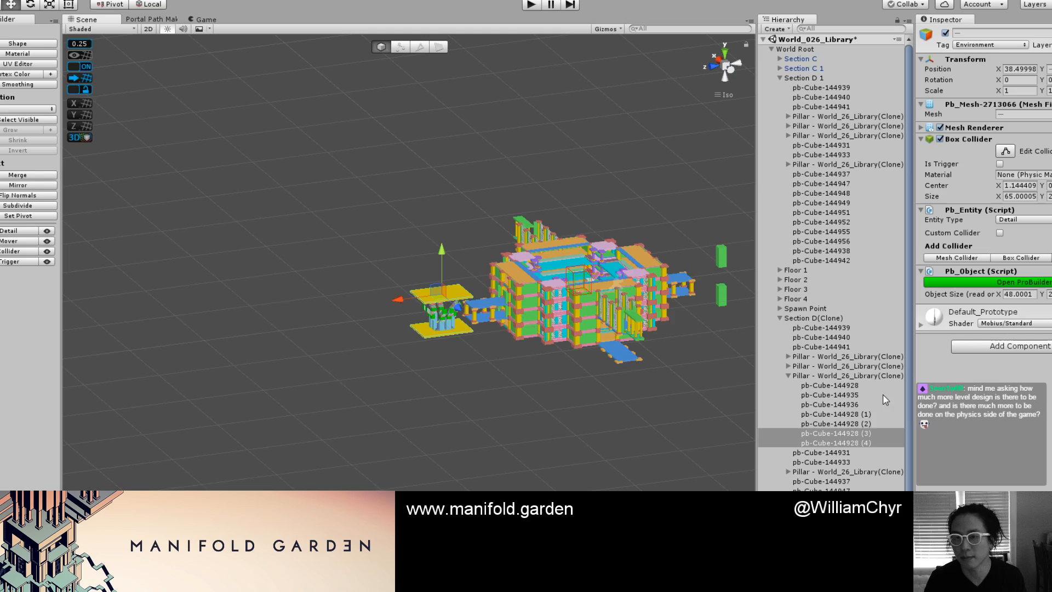
Delete the two green blocks floating beyond the end of Section D 1's walkway.
middle_drag(581, 243, 501, 268)
click(455, 298)
click(496, 278)
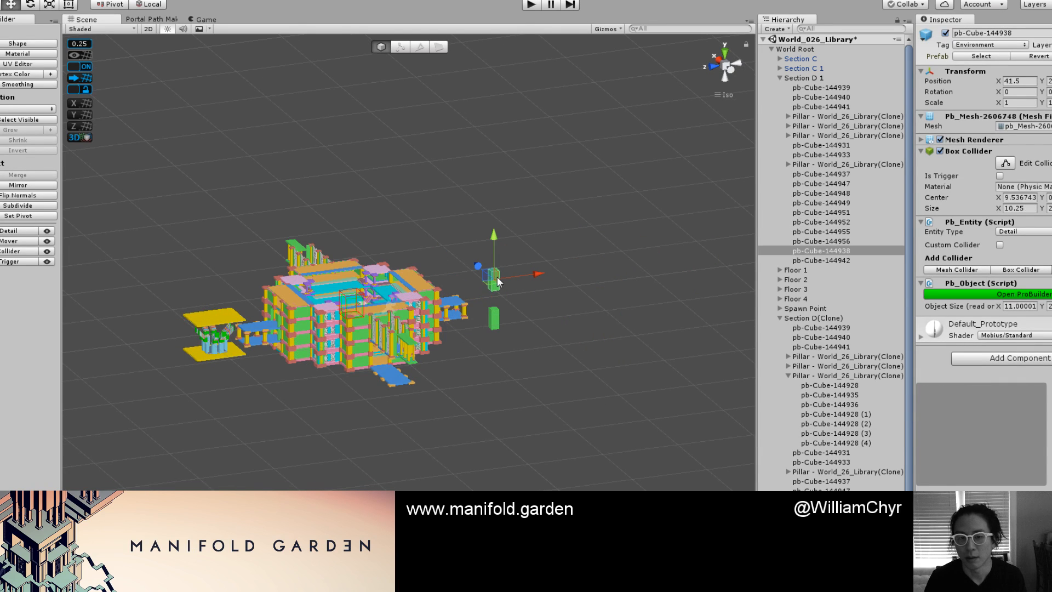
shift+click(496, 321)
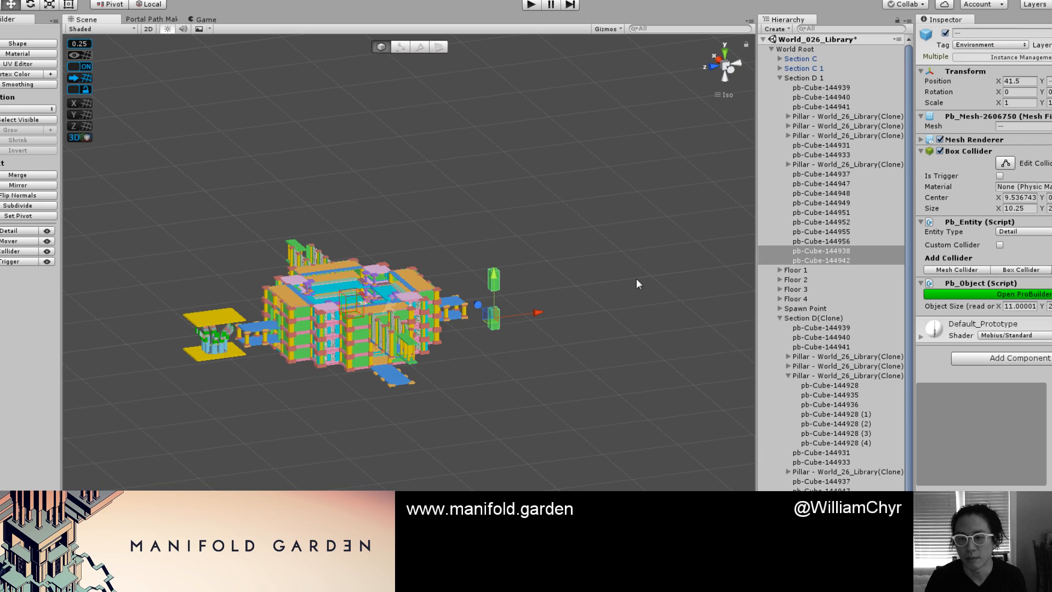
right_click(815, 251)
click(845, 318)
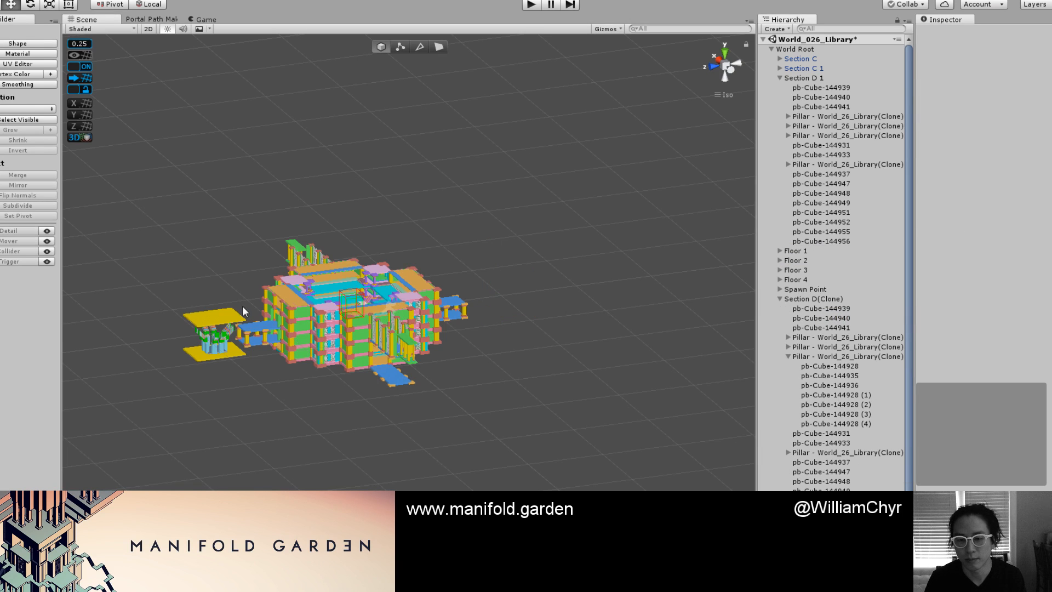
Move the duplicated pair of yellow slabs to the opposite side of the library and reparent them under Section D 1.
click(214, 311)
shift+click(212, 352)
drag(171, 357, 512, 311)
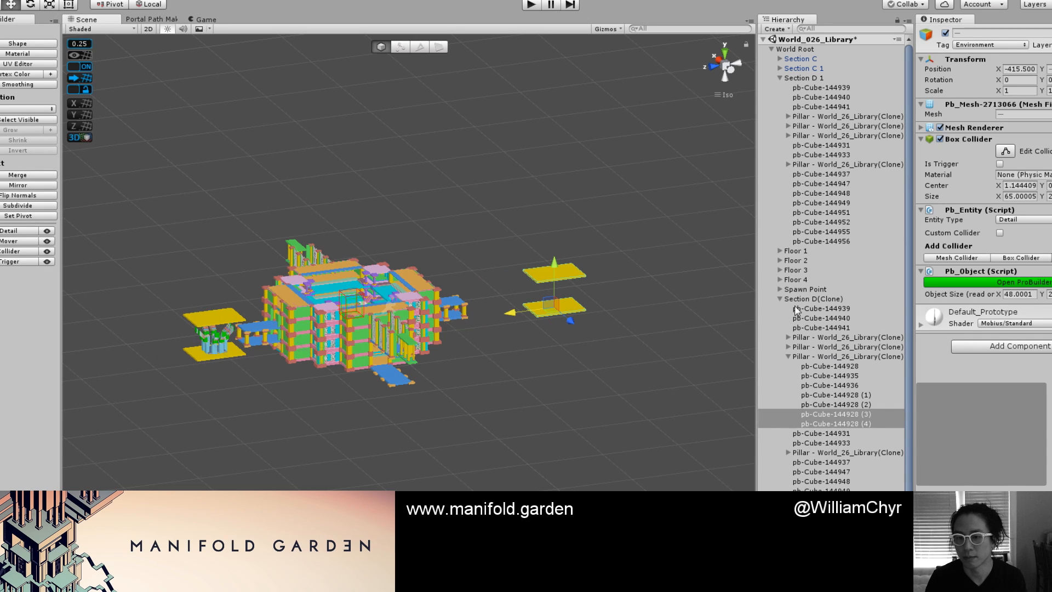
drag(856, 412, 834, 83)
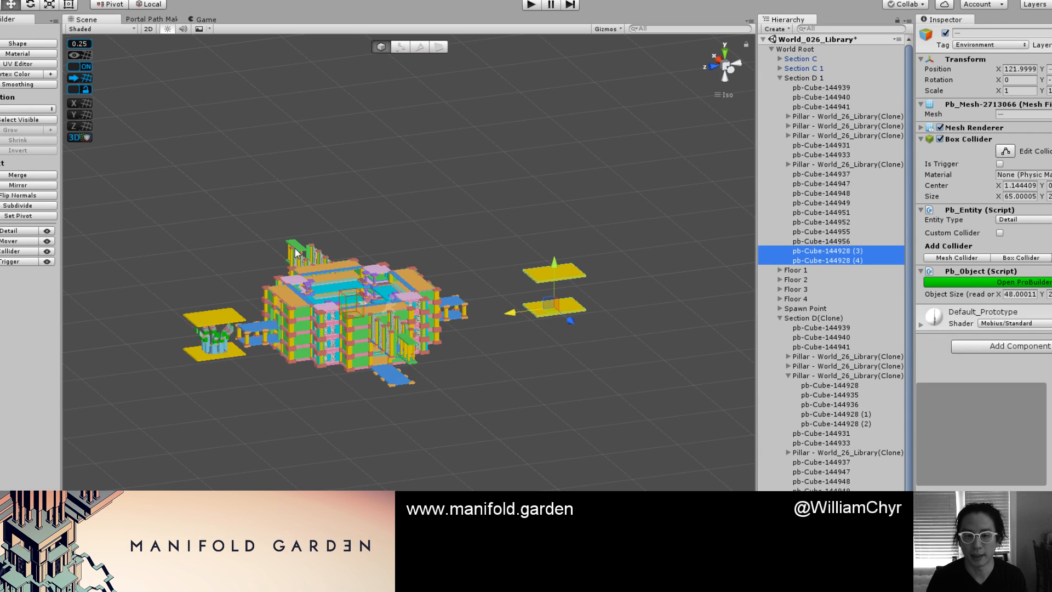
Shift the two Section D 1 slabs inward to X position 30, close to the end of the blue walkway.
alt+drag(661, 340, 493, 367)
scroll(494, 365, up, 10)
drag(617, 353, 502, 335)
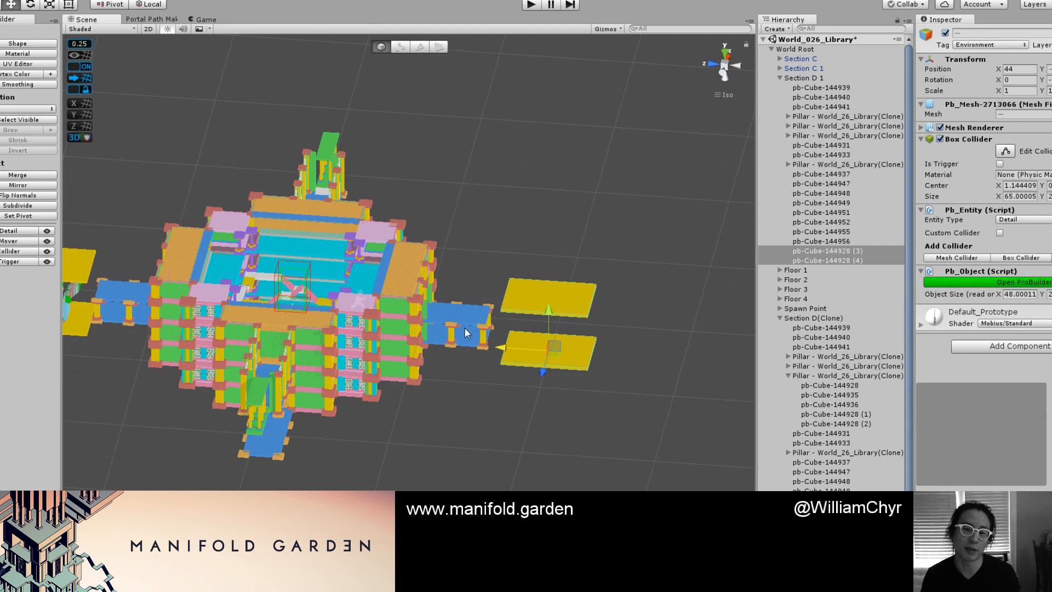
scroll(464, 327, up, 5)
alt+drag(464, 327, 554, 265)
drag(530, 333, 498, 316)
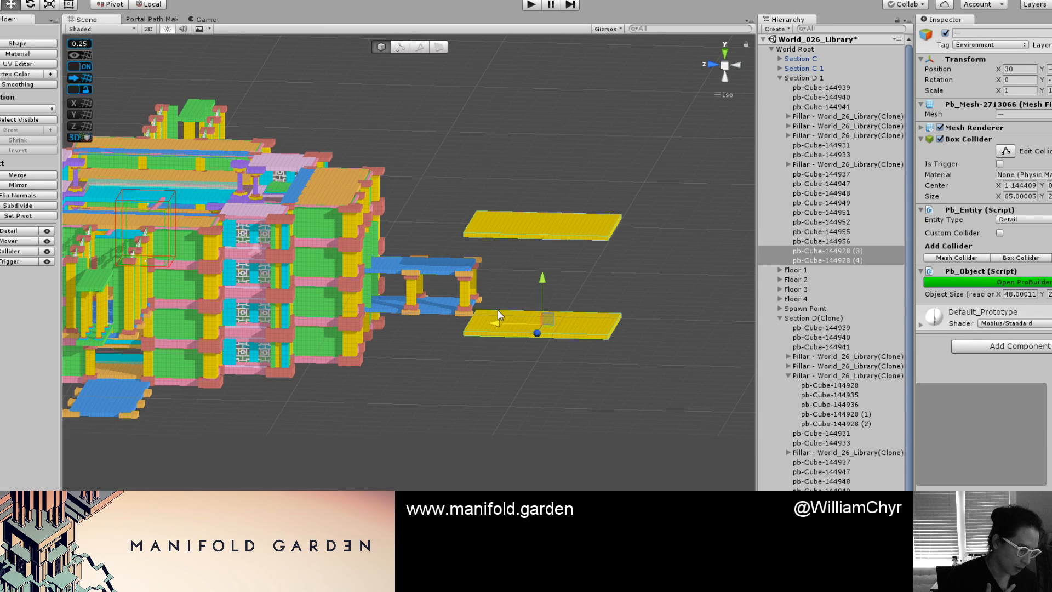
Examine the placement of both slab pairs around the library from several angles, then clear the selection.
scroll(448, 306, down, 10)
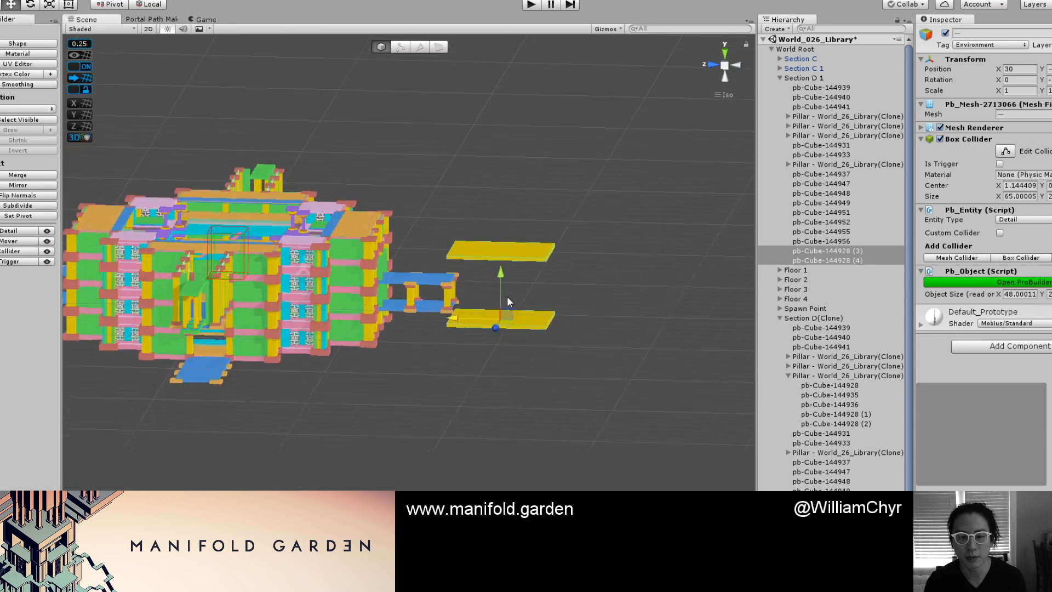
alt+drag(544, 312, 437, 381)
scroll(422, 338, up, 6)
scroll(421, 335, up, 5)
scroll(389, 352, down, 5)
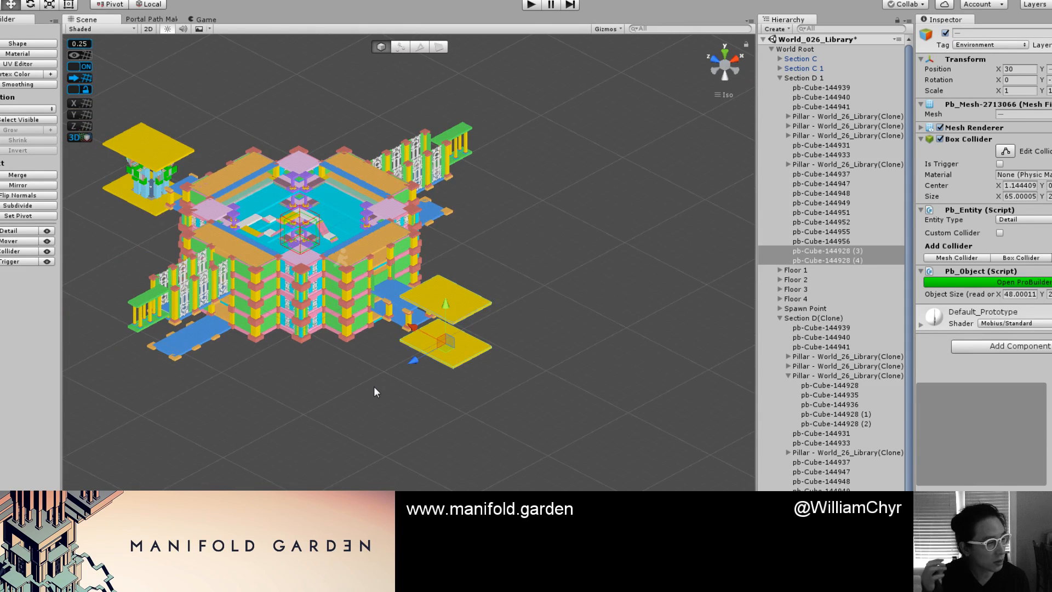
alt+drag(314, 428, 635, 269)
scroll(466, 313, up, 6)
click(557, 201)
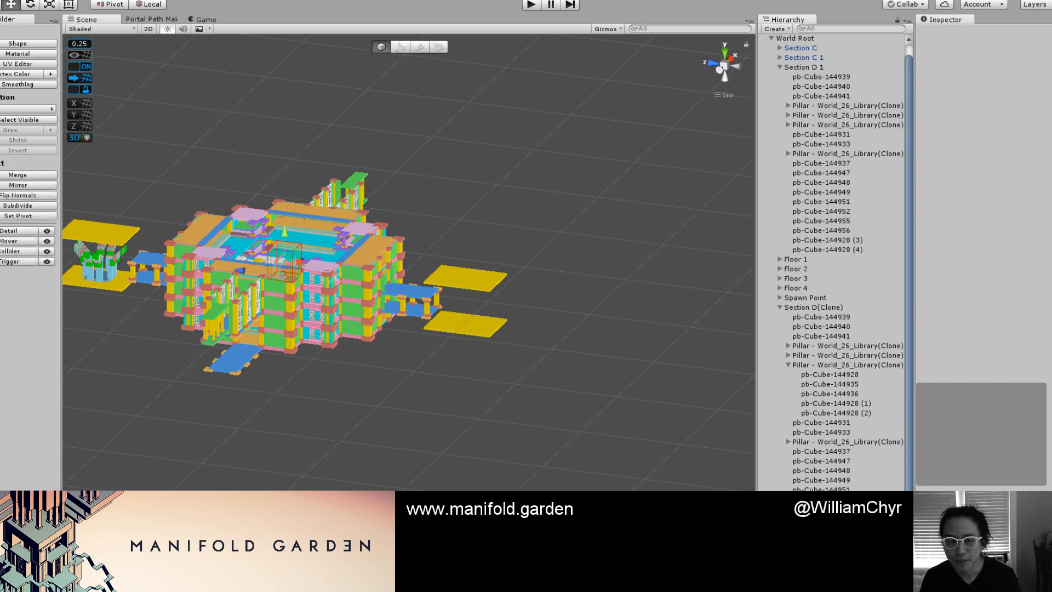
Generate a non-editable prototype tree and move it beside the yellow slabs at Section D 1's walkway.
click(551, 349)
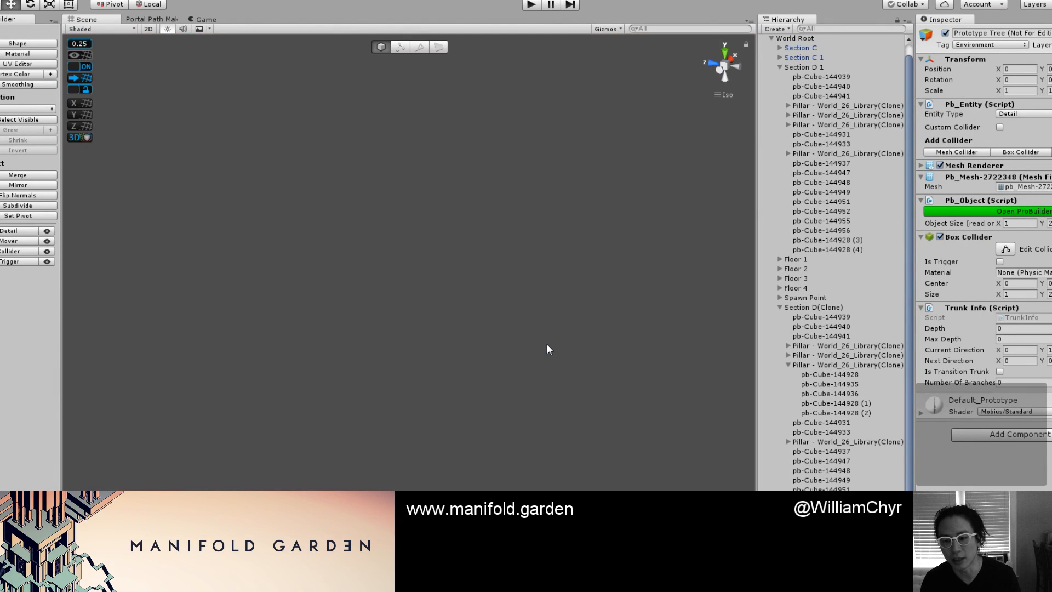
key(f)
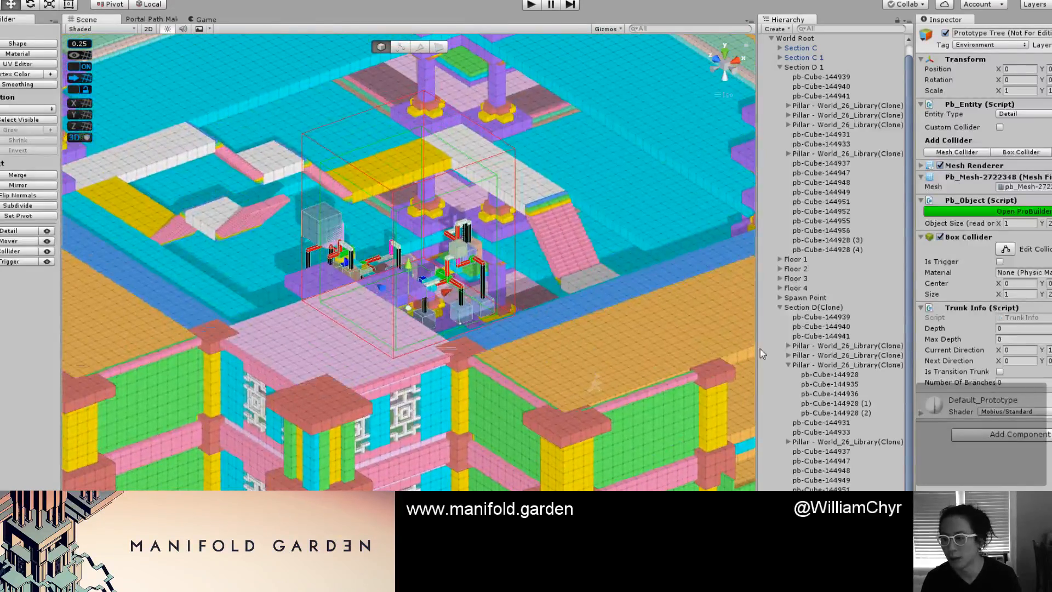
scroll(518, 329, down, 10)
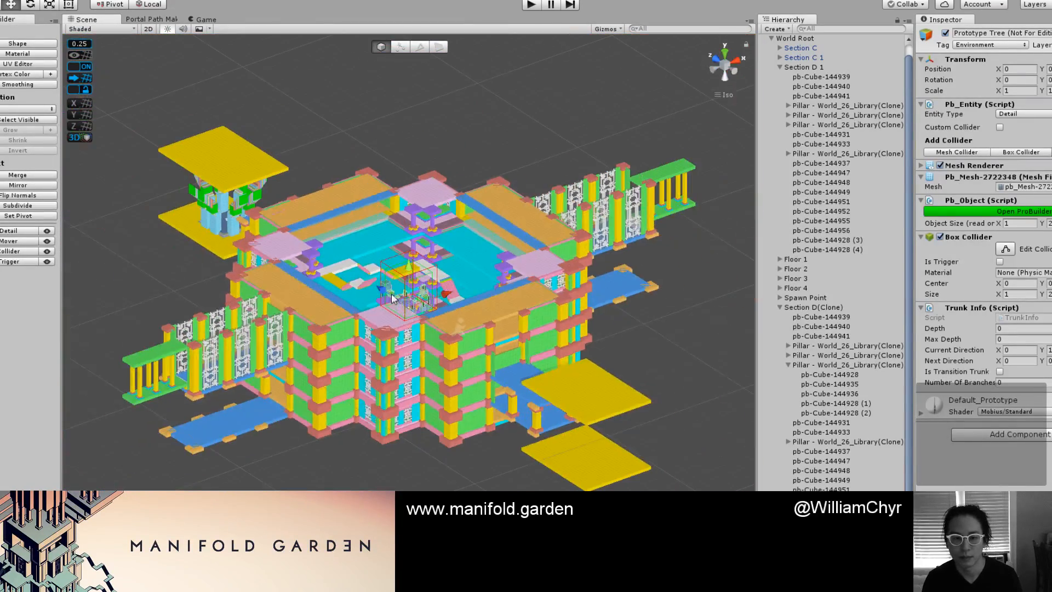
drag(569, 360, 663, 439)
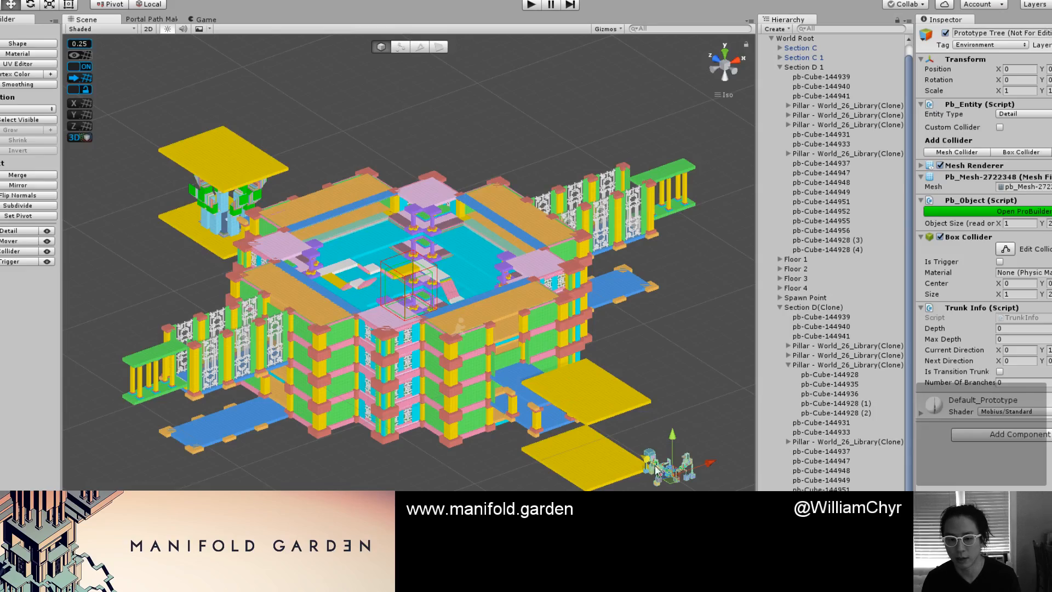
key(f)
scroll(563, 374, down, 10)
alt+drag(506, 394, 449, 410)
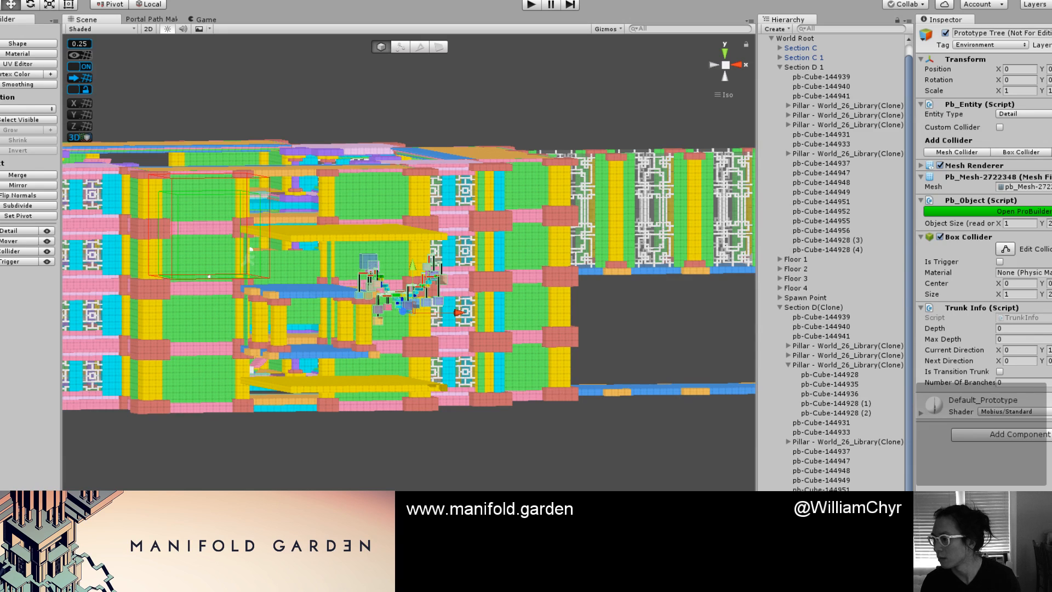
Regenerate the prototype tree to check where it spawns, then delete it from the scene.
key(f)
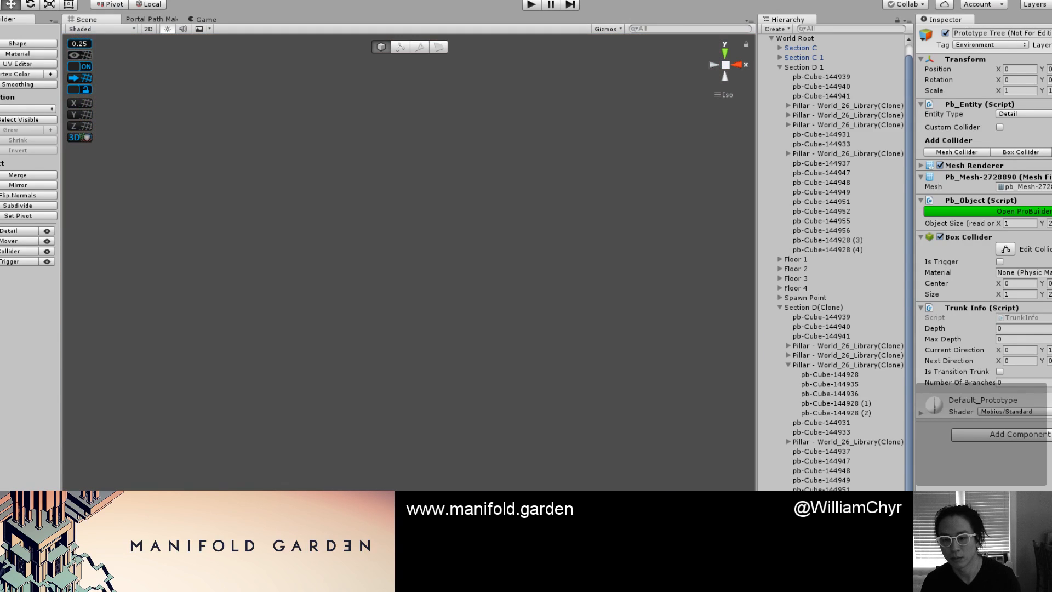
scroll(518, 405, down, 15)
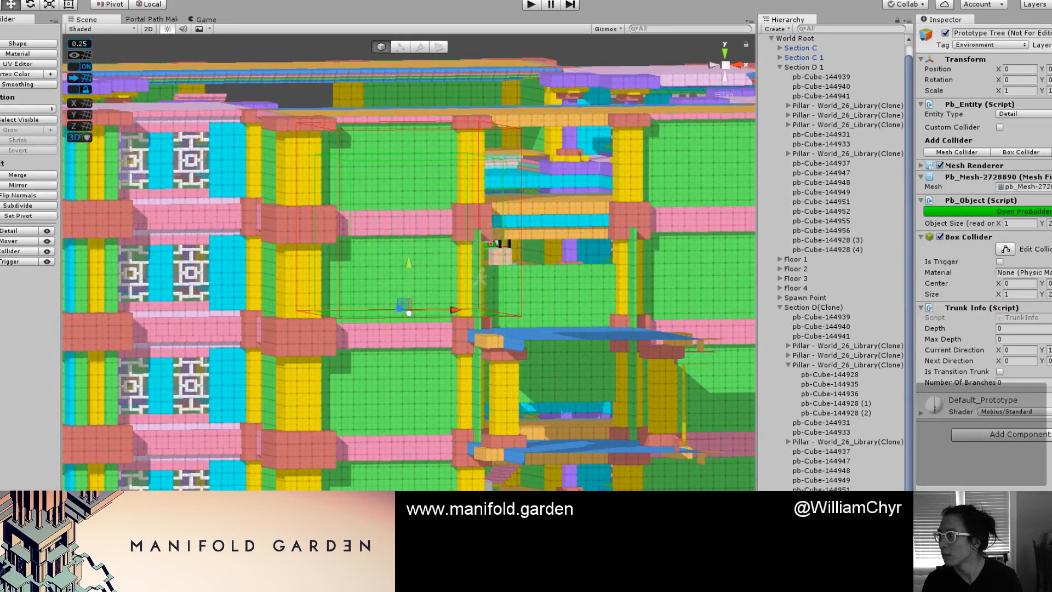
key(Delete)
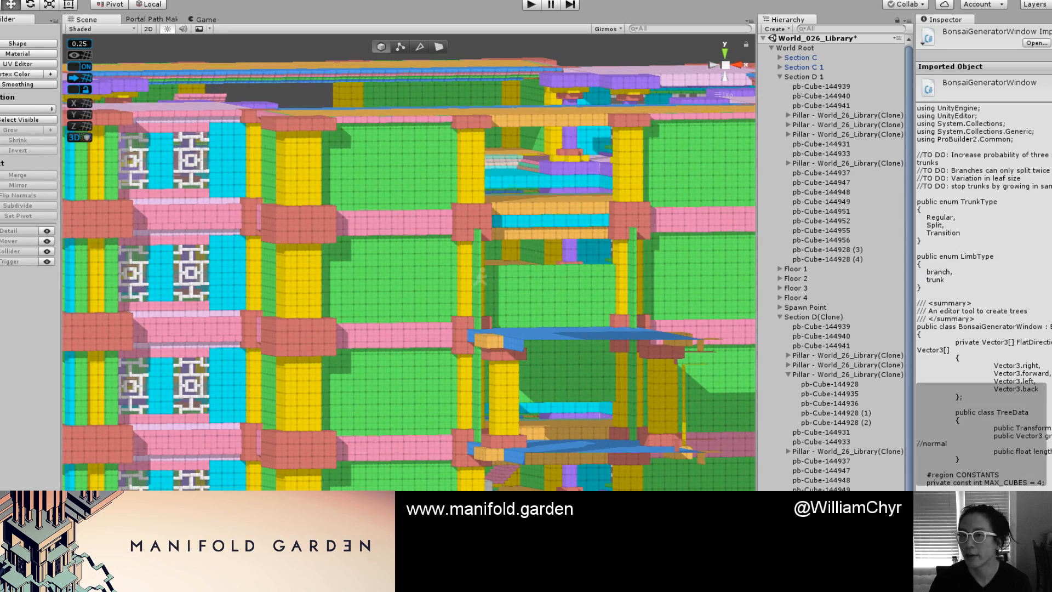
Switch to Visual Studio and look through the trunk property fields in BonsaiGeneratorWindow.cs.
key(alt+Tab)
click(604, 248)
scroll(602, 250, down, 4)
scroll(601, 250, down, 20)
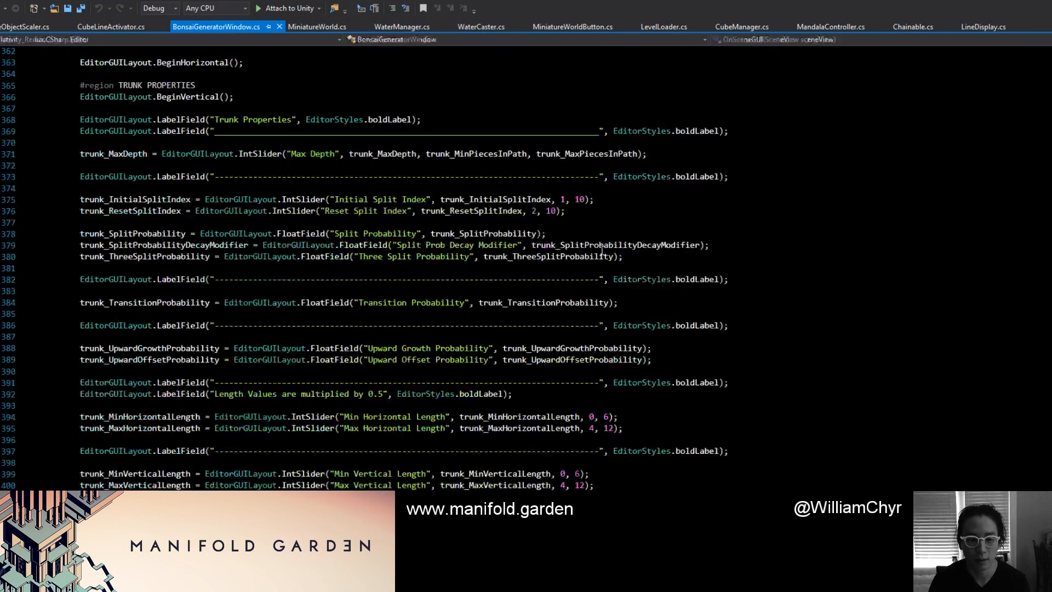
key(alt+Tab)
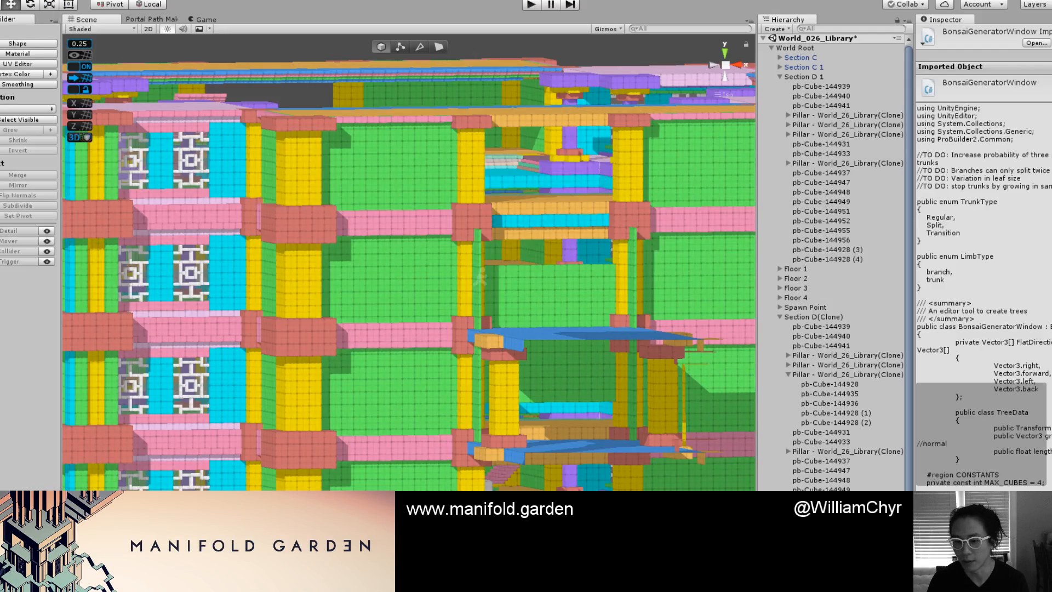
key(alt+Tab)
Search the script for "finalize", go to the FinalizeTree definition and read through the method.
key(ctrl+f)
text(final)
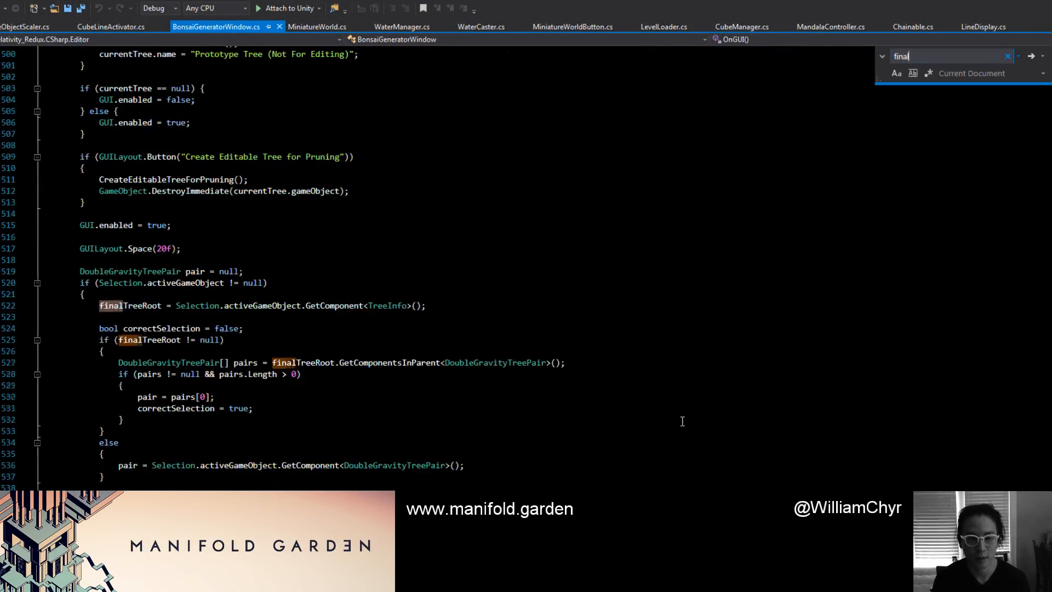
text(ize)
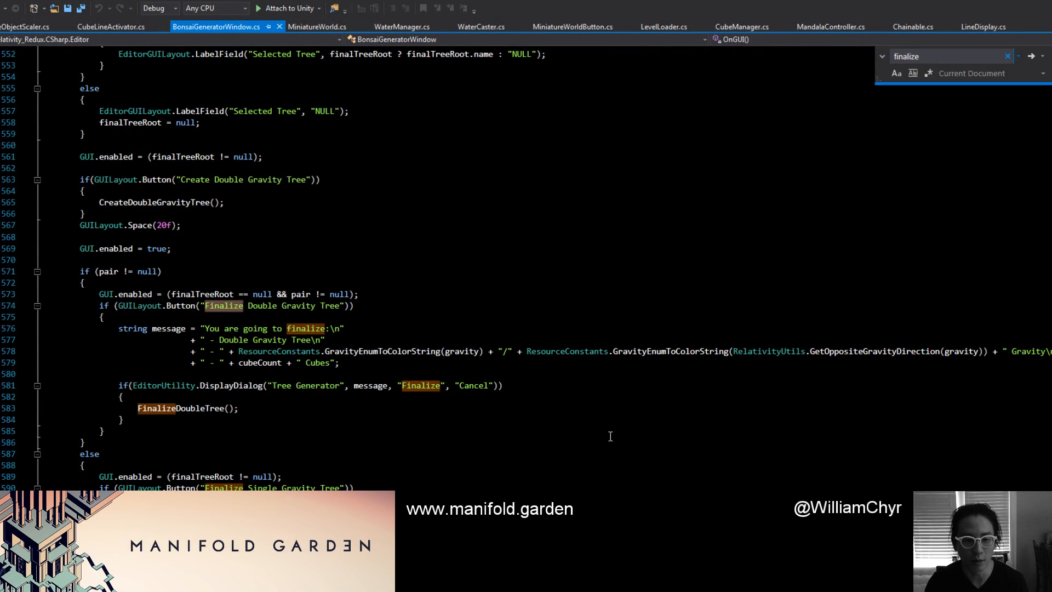
scroll(610, 436, down, 3)
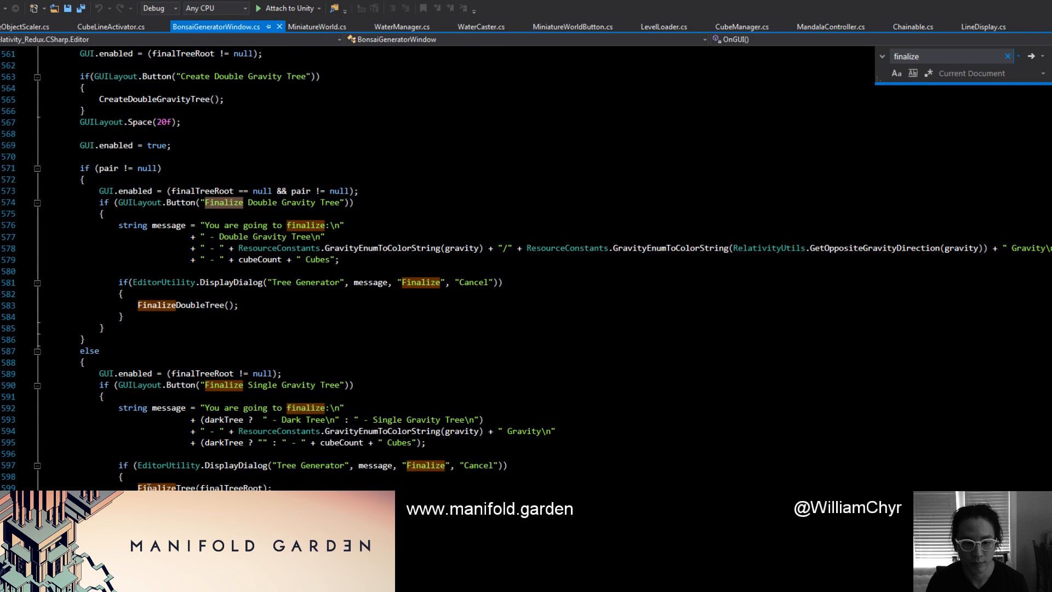
right_click(166, 486)
click(229, 304)
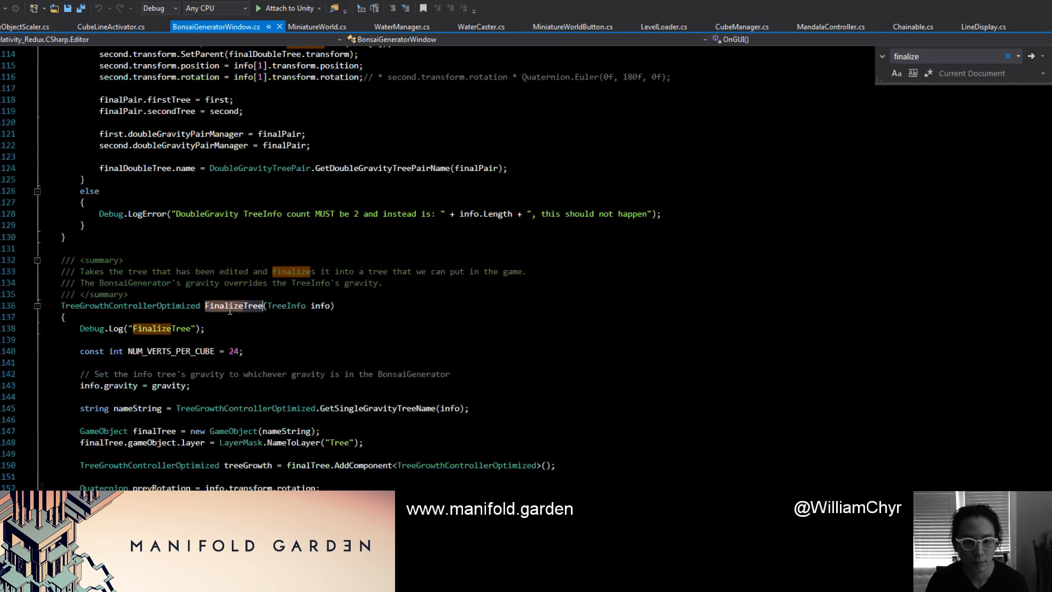
scroll(248, 309, down, 9)
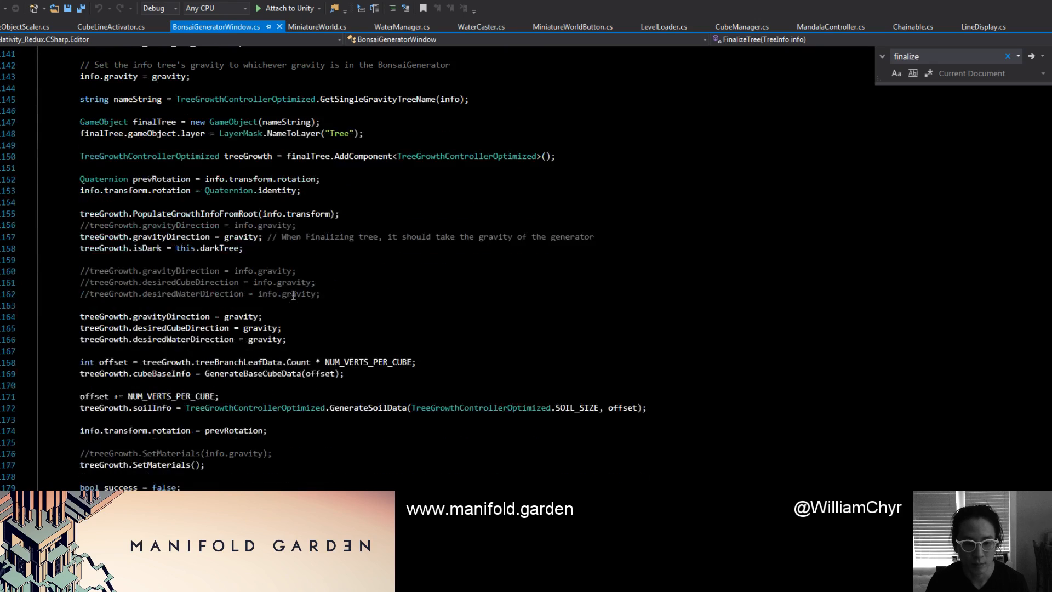
scroll(294, 295, down, 10)
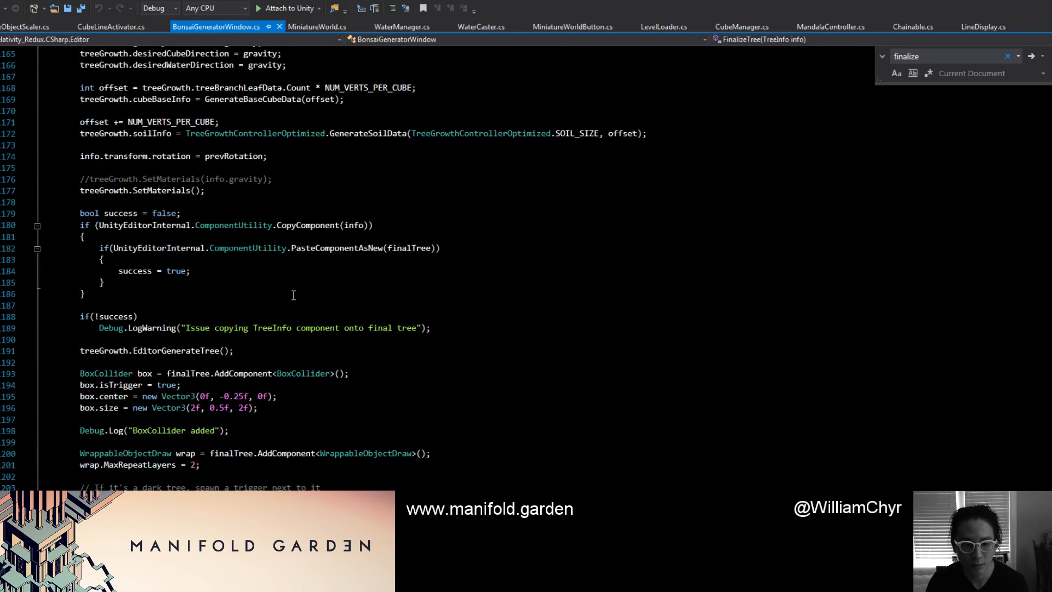
scroll(294, 295, down, 9)
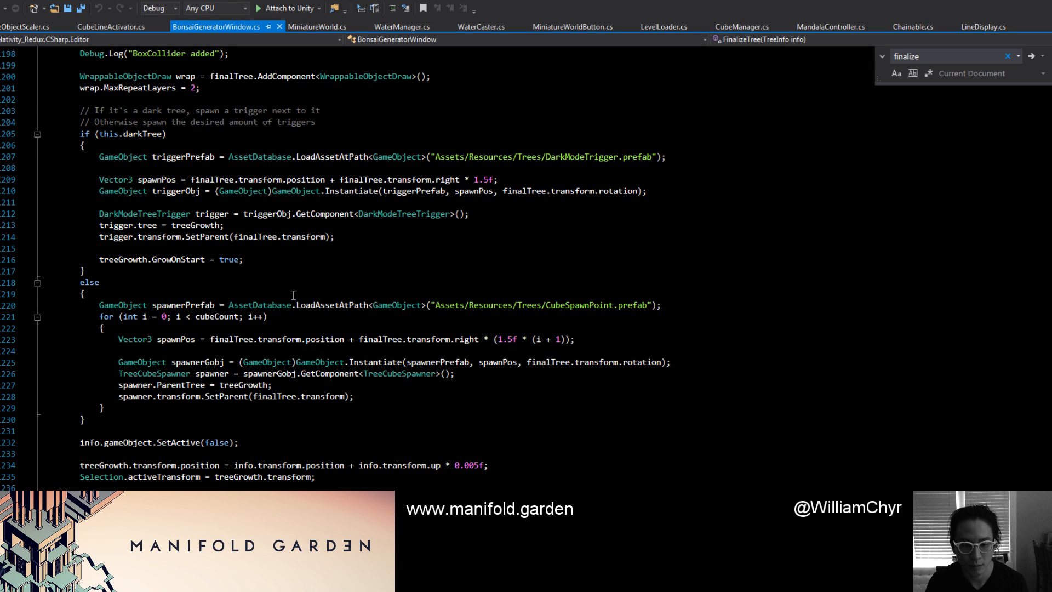
Search the script for "focus" and inspect the OnFocus method and the nearby Init code.
scroll(294, 295, up, 5)
key(ctrl+f)
text(focus)
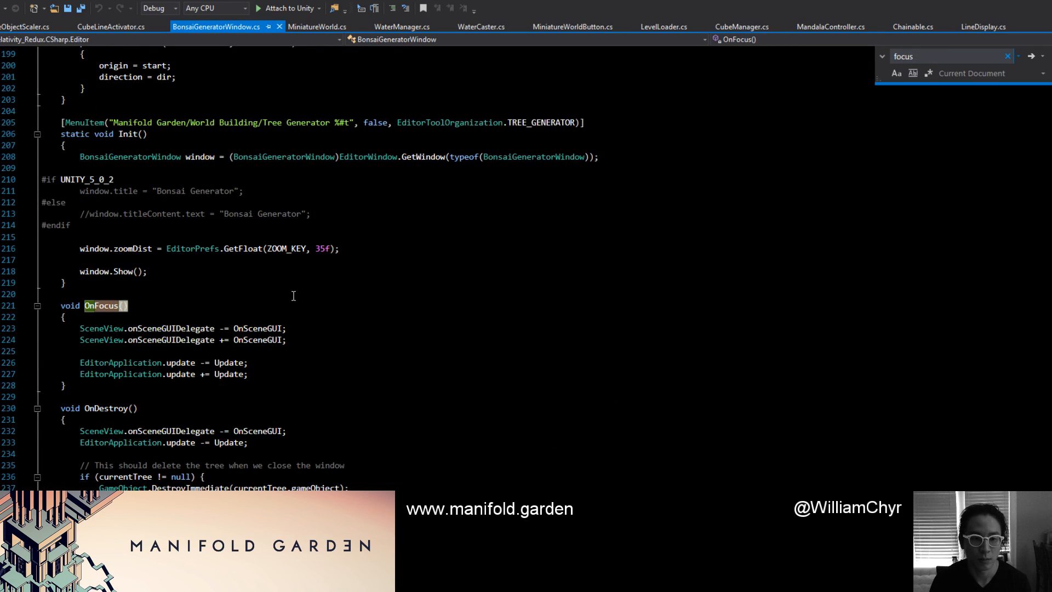
right_click(102, 310)
click(159, 137)
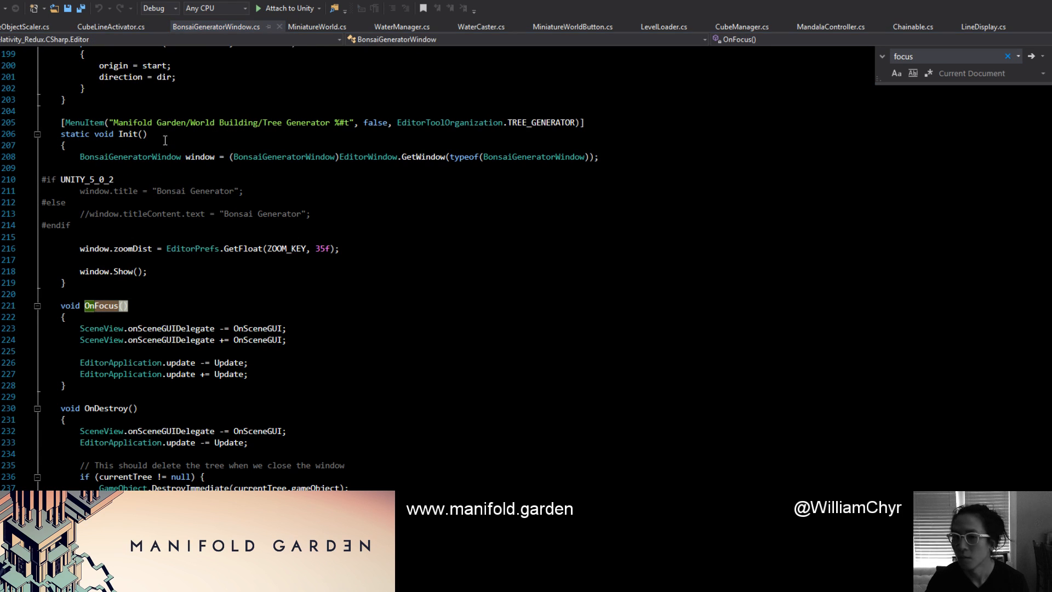
click(149, 214)
right_click(114, 308)
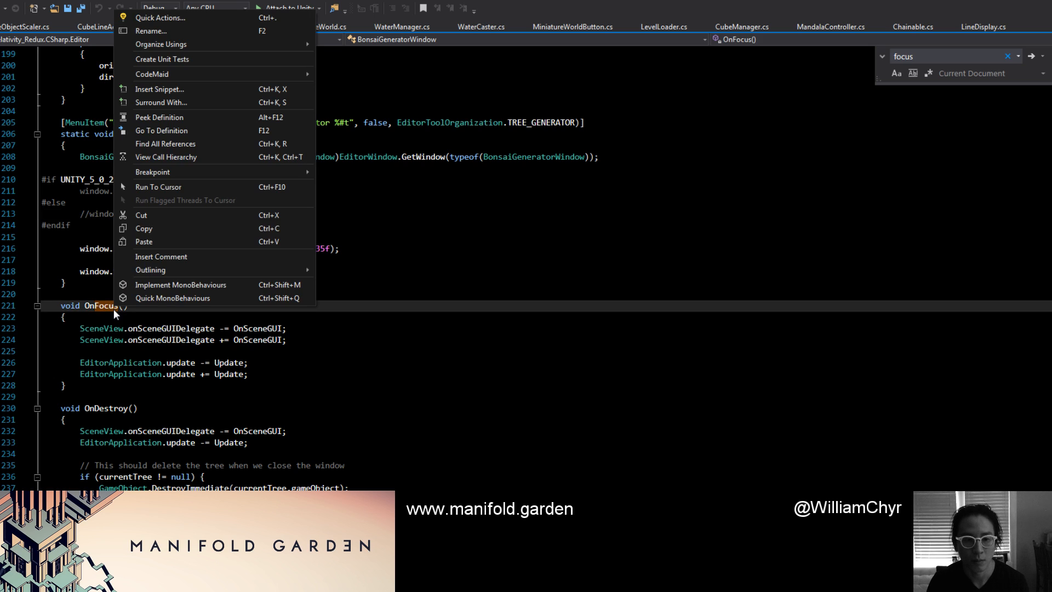
key(Escape)
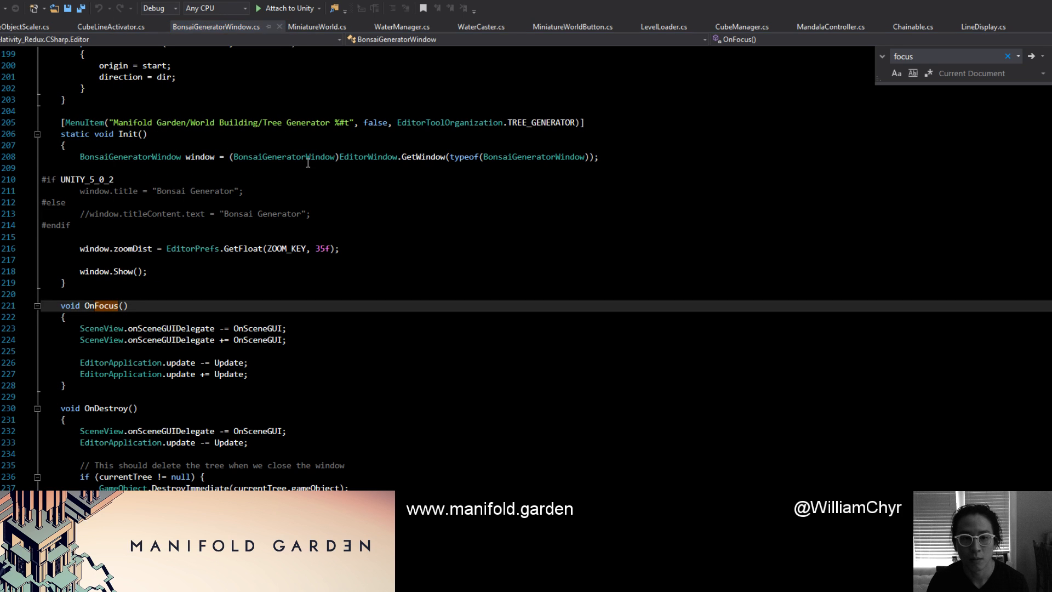
click(321, 169)
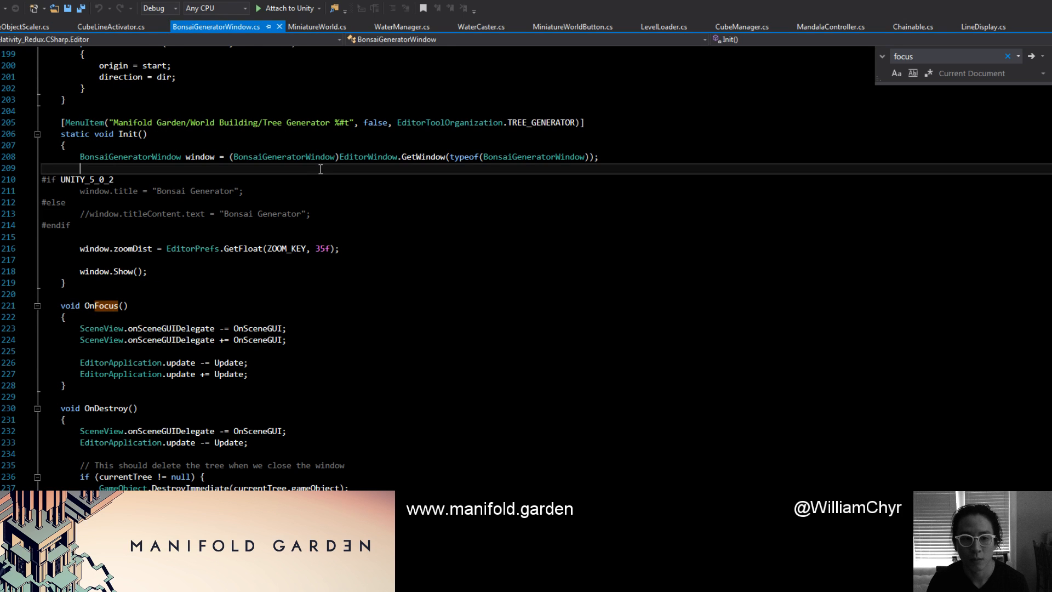
Search the script for "generatep" and locate the code block behind the Generate Prototype Tree (Non-Editable) button.
scroll(320, 170, up, 3)
key(ctrl+f)
text(generatep)
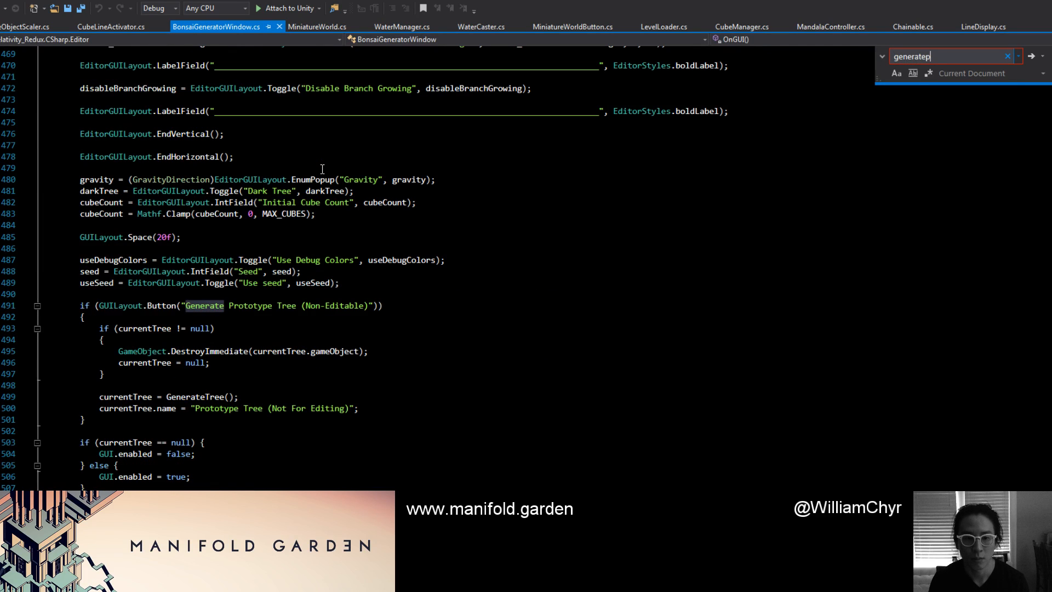
click(280, 330)
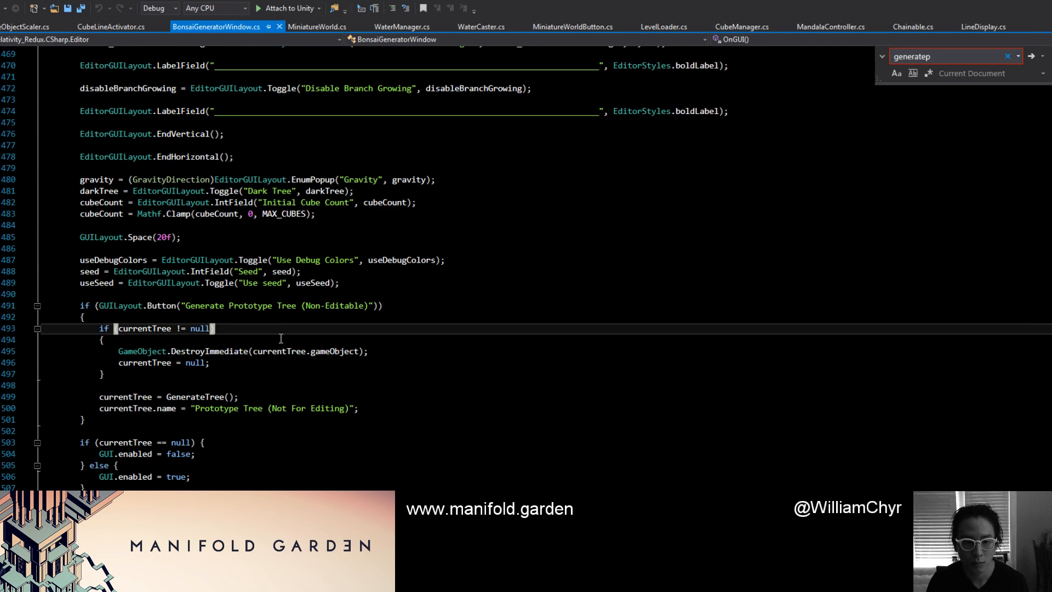
click(266, 343)
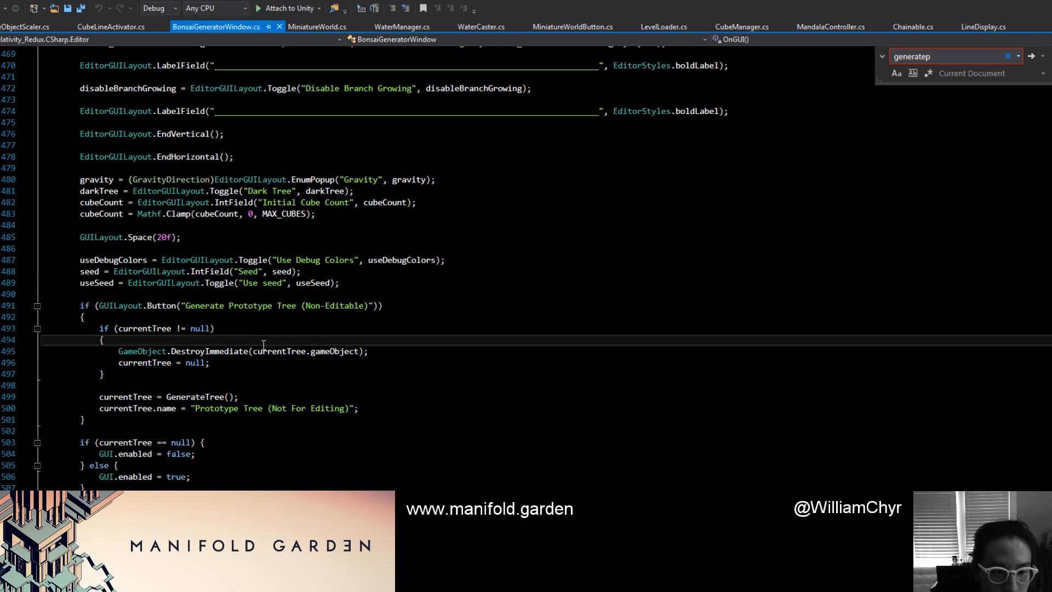
Go to the GenerateTree definition, read it through, and find all references to the FocusViewOnObject method below it.
scroll(264, 345, down, 3)
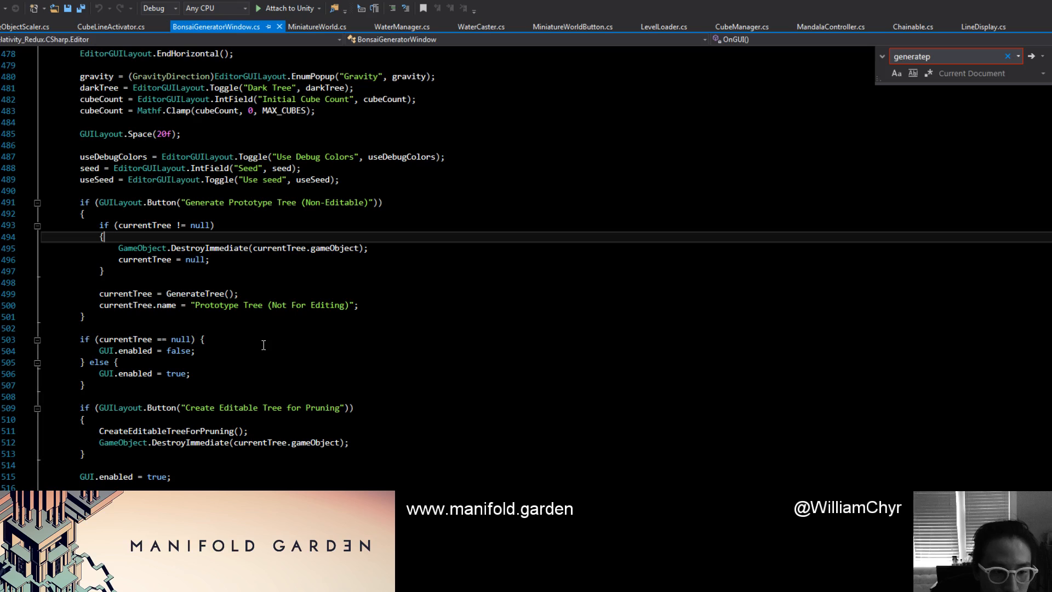
right_click(207, 294)
click(270, 415)
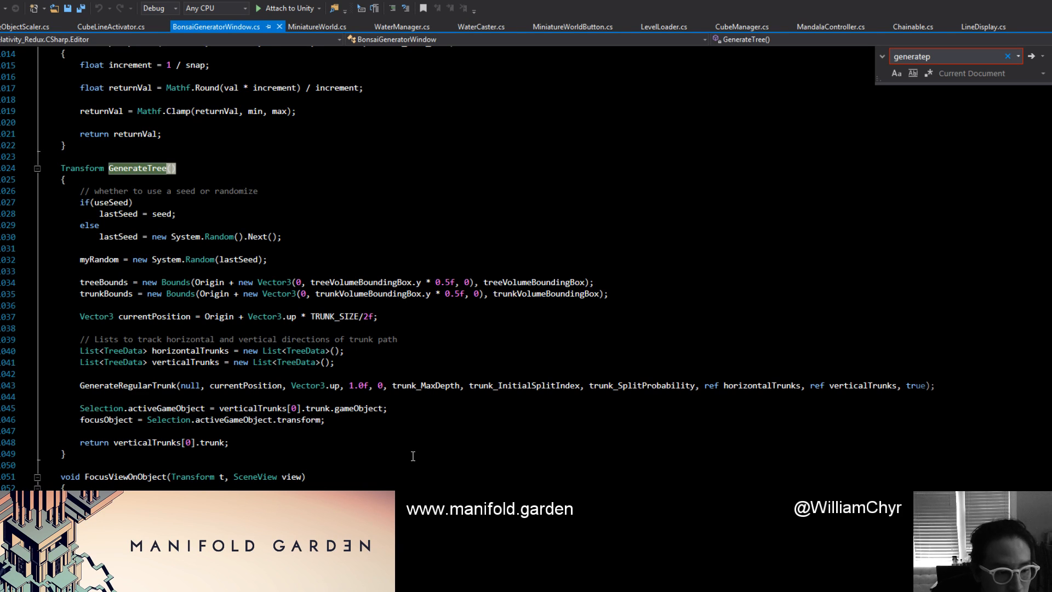
click(134, 478)
right_click(134, 480)
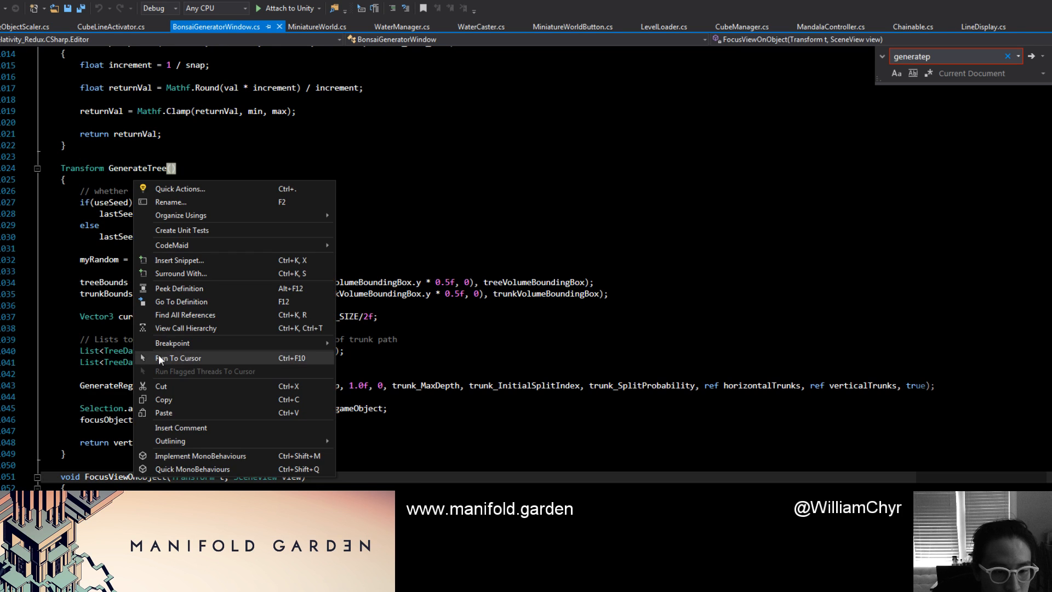
click(173, 313)
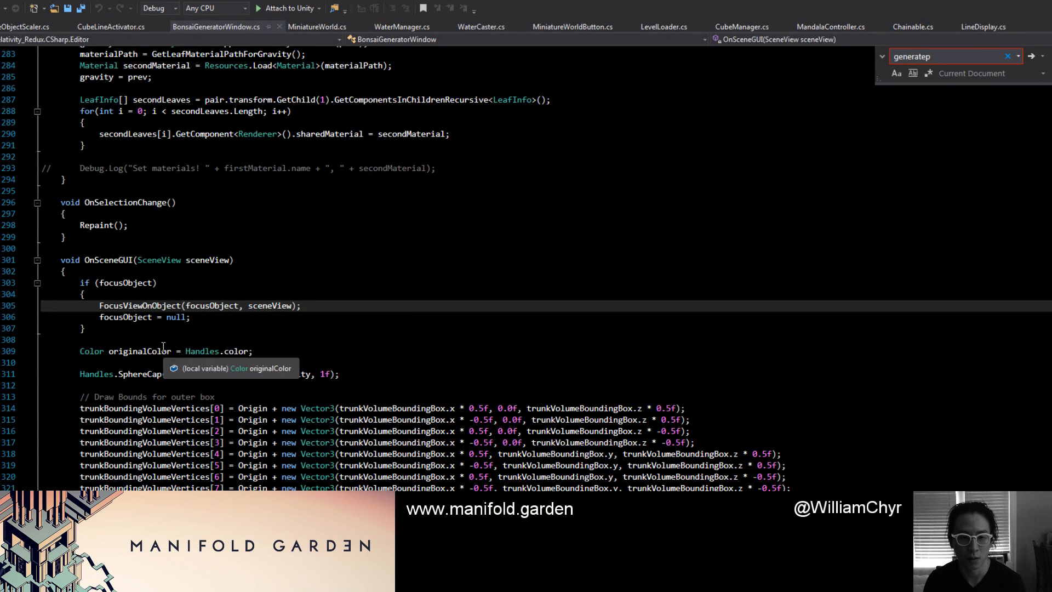
Inspect the focusObject block in OnSceneGUI and find all references to its FocusViewOnObject call.
right_click(128, 319)
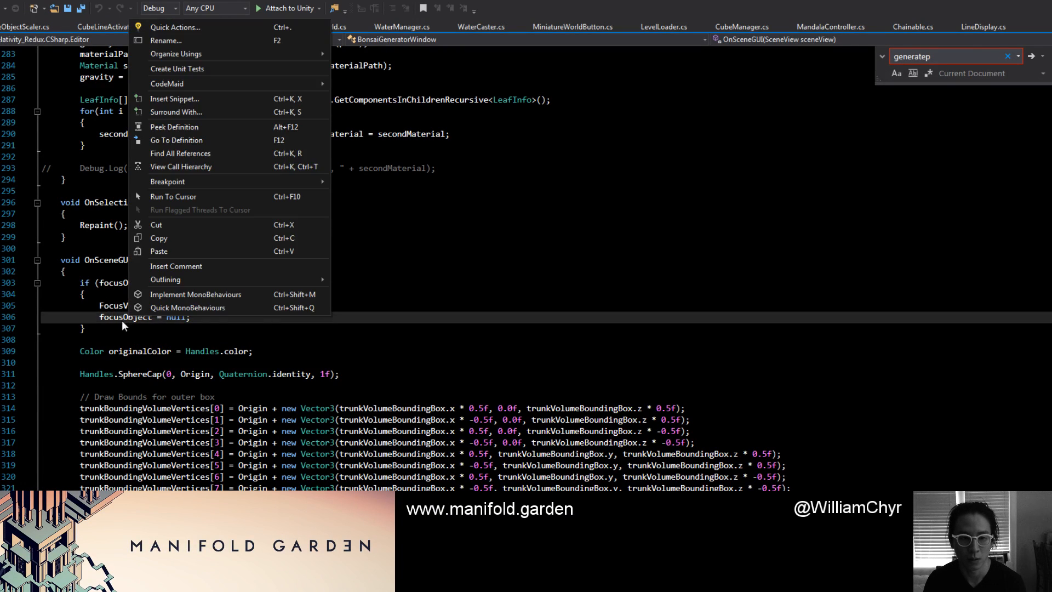
click(124, 320)
click(112, 296)
right_click(112, 307)
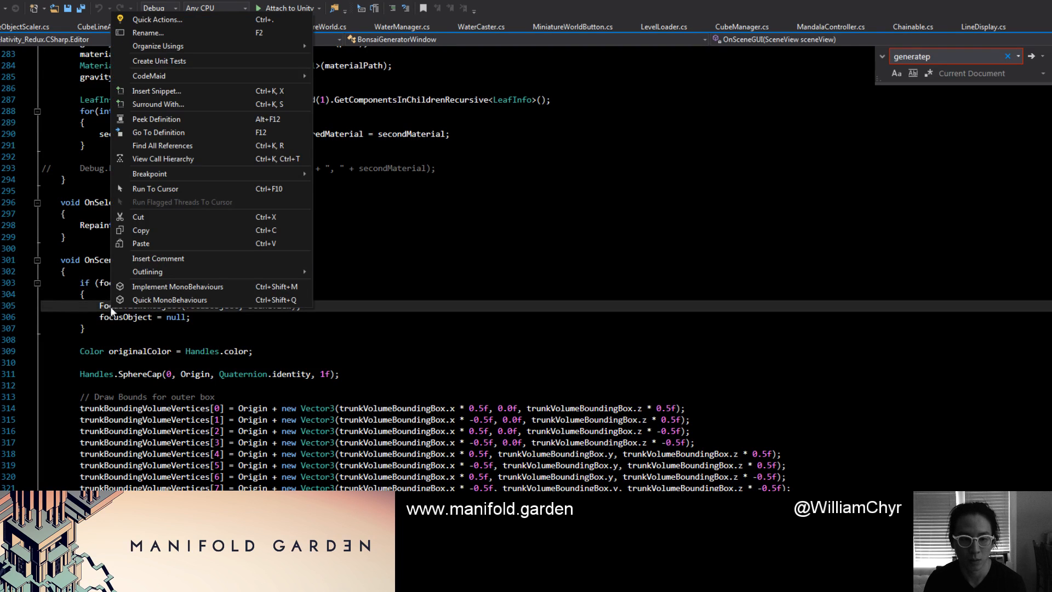
click(216, 147)
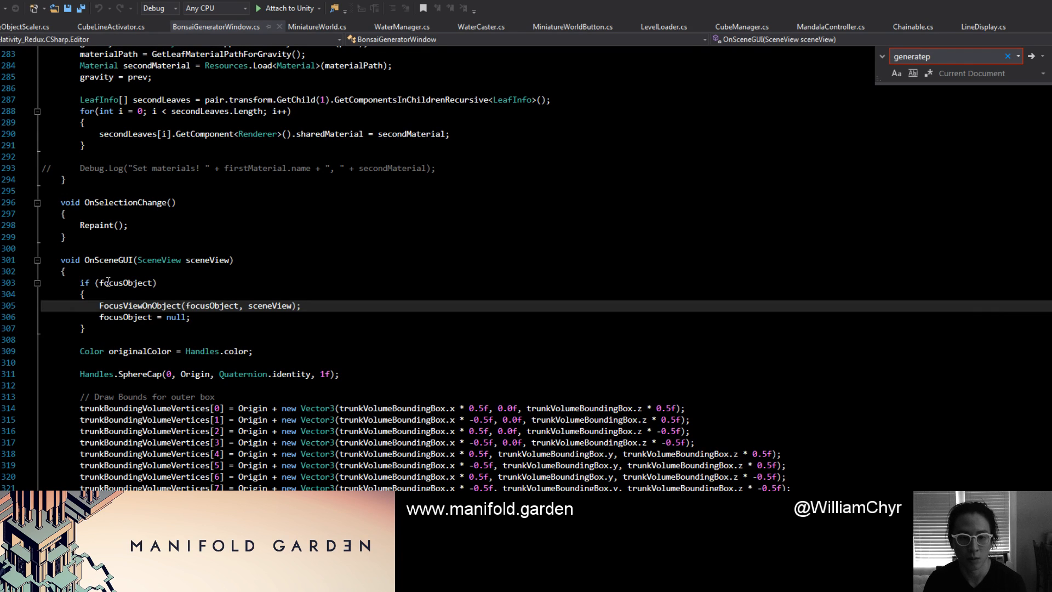
Comment out the FocusViewOnObject call in OnSceneGUI, add the comment "// Temporarily disable focusing view" above it, and save the script.
click(100, 306)
drag(100, 306, 179, 305)
key(ctrl+k)
key(ctrl+c)
click(176, 288)
click(174, 293)
key(Return)
text(// T)
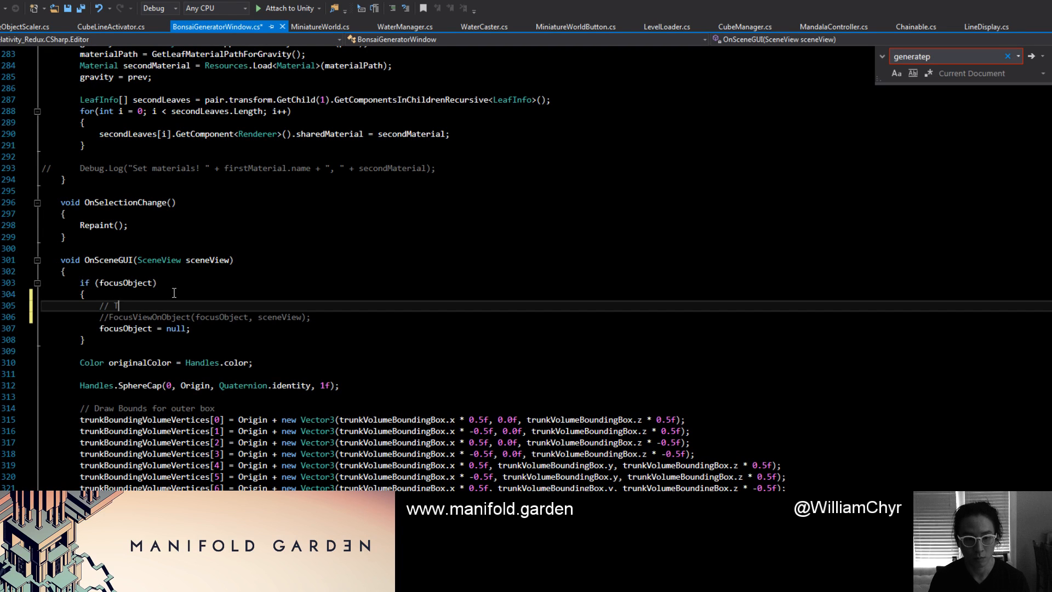
text(emporarily disable focusing on)
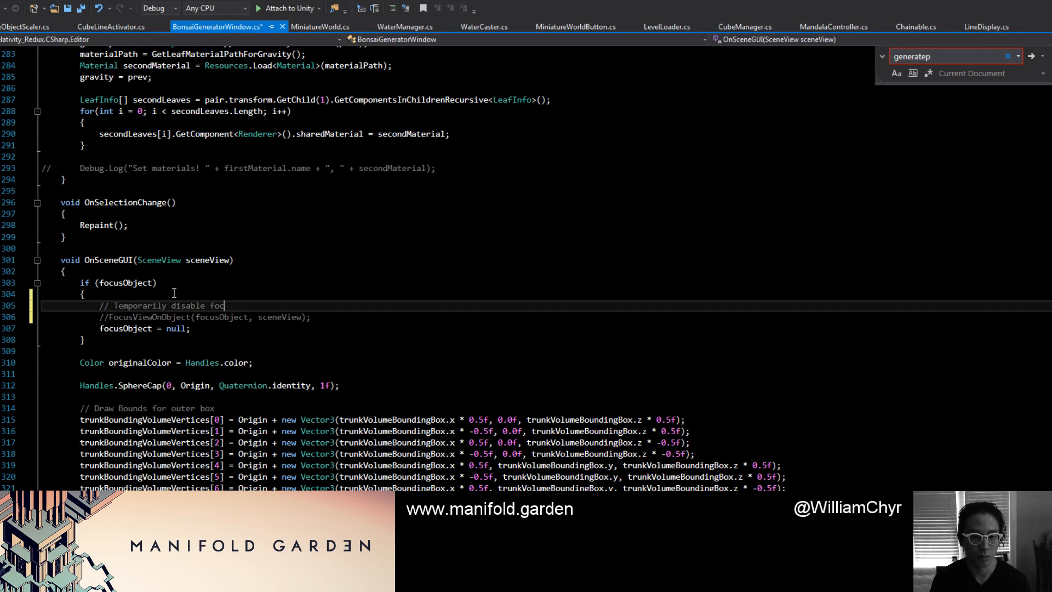
key(BackSpace)
text(view)
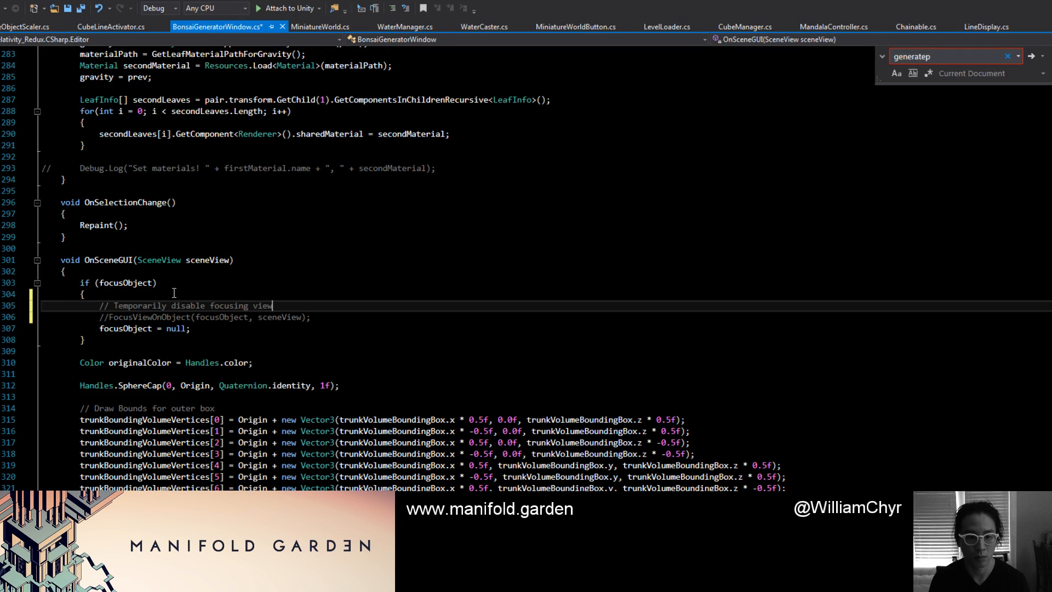
key(ctrl+s)
Search the script for "focus" and go through the matches to check where else the view focusing is triggered.
key(ctrl+f)
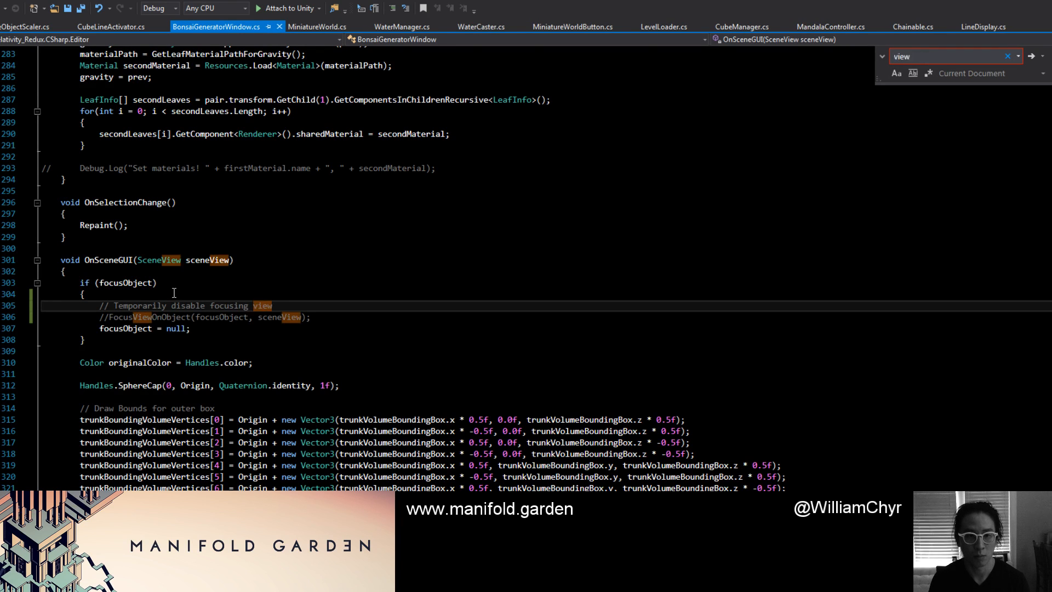
text(fo)
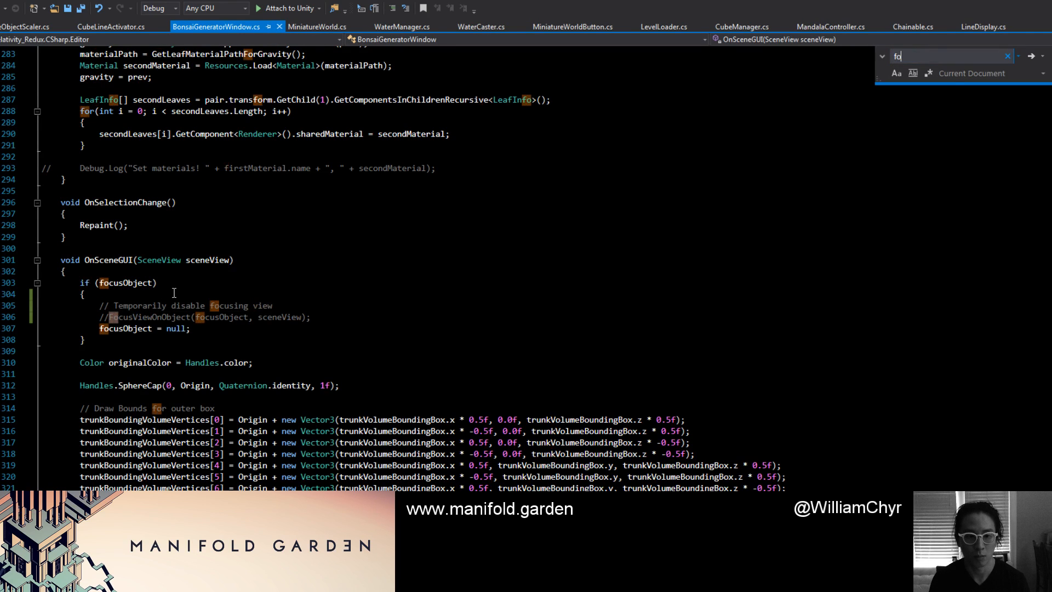
text(cus)
key(Return)
key(Return)
key(Return)
key(Return)
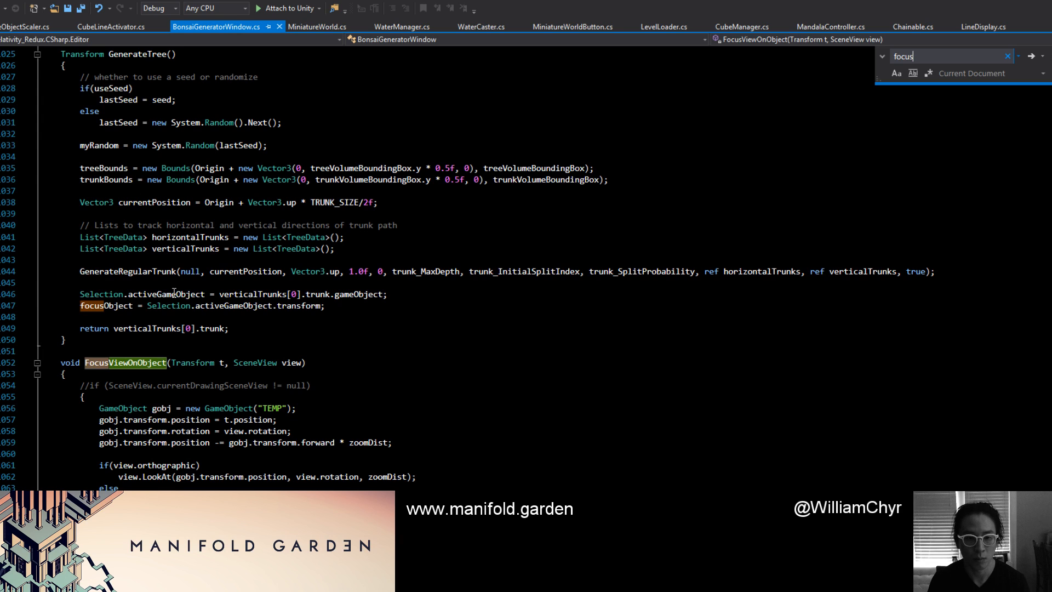
key(Return)
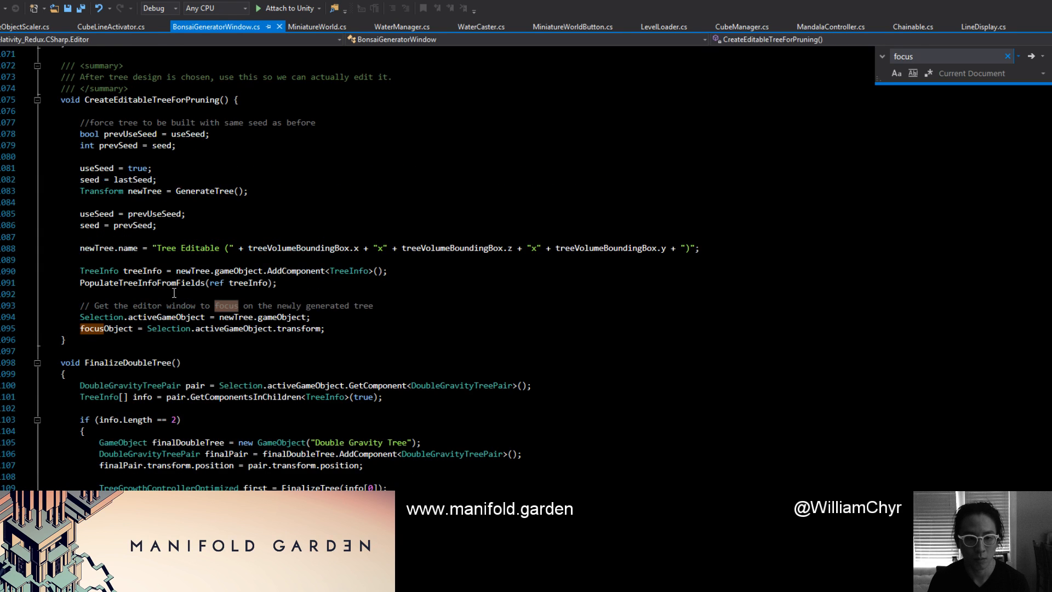
key(Return)
key(Return)
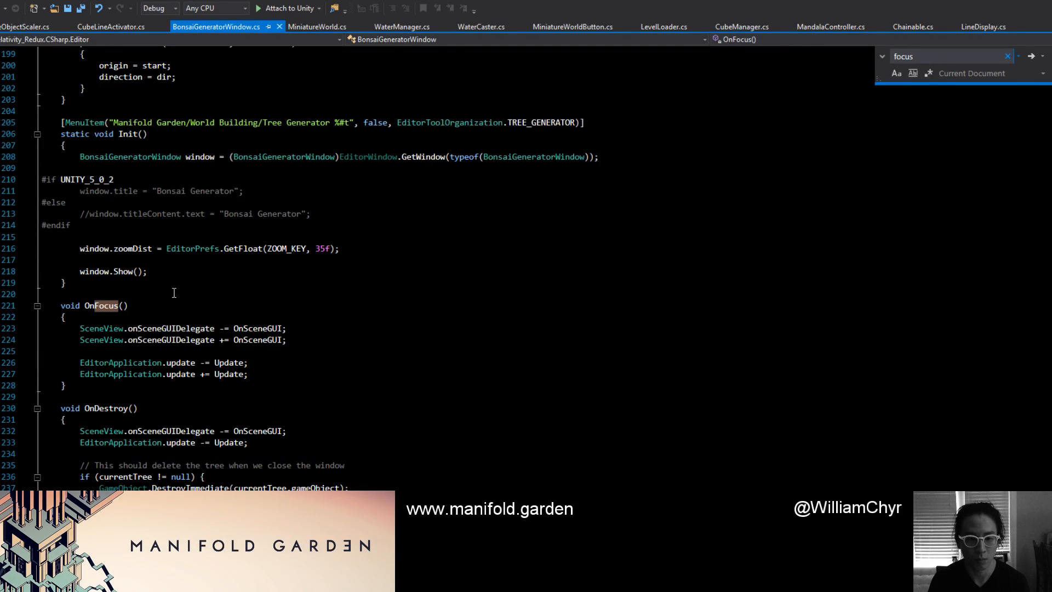
key(Return)
key(Return)
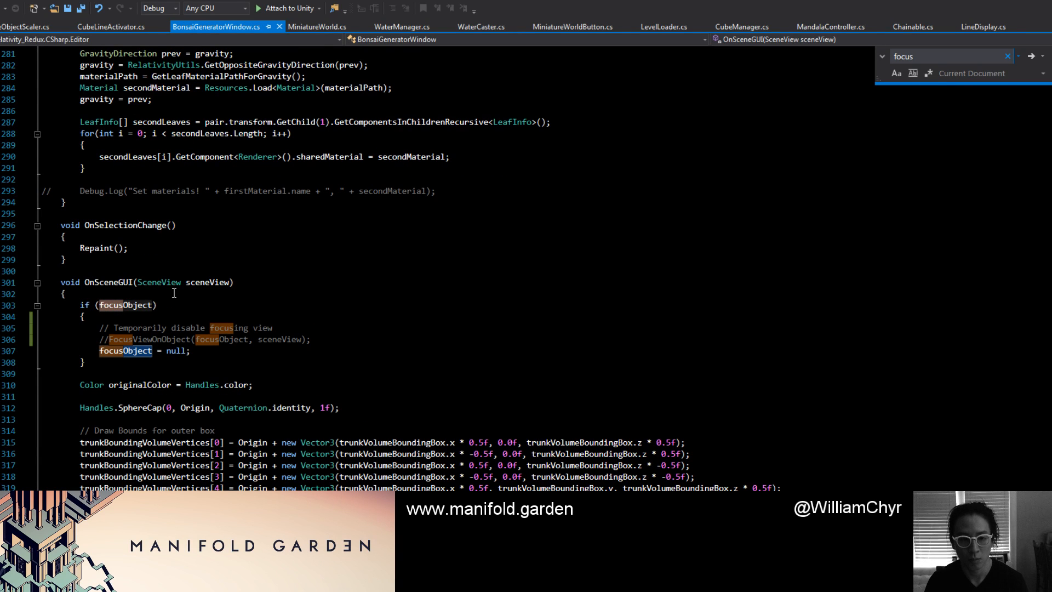
click(174, 293)
Switch to Unity, clear the script selection and open the Tree Generator.
key(alt+Tab)
scroll(632, 288, down, 6)
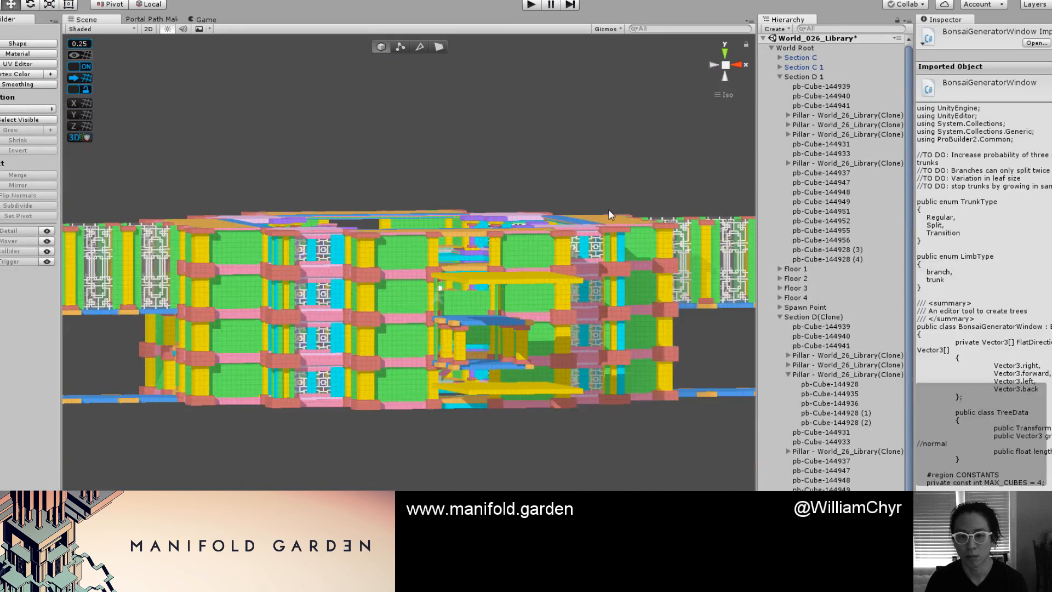
click(576, 137)
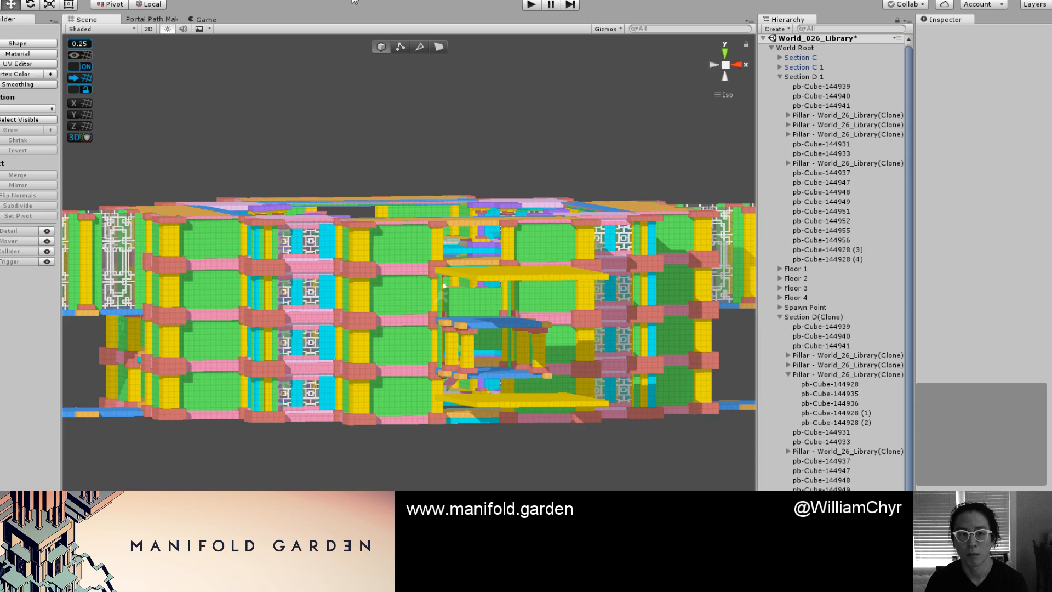
click(183, 0)
mouse_move(233, 58)
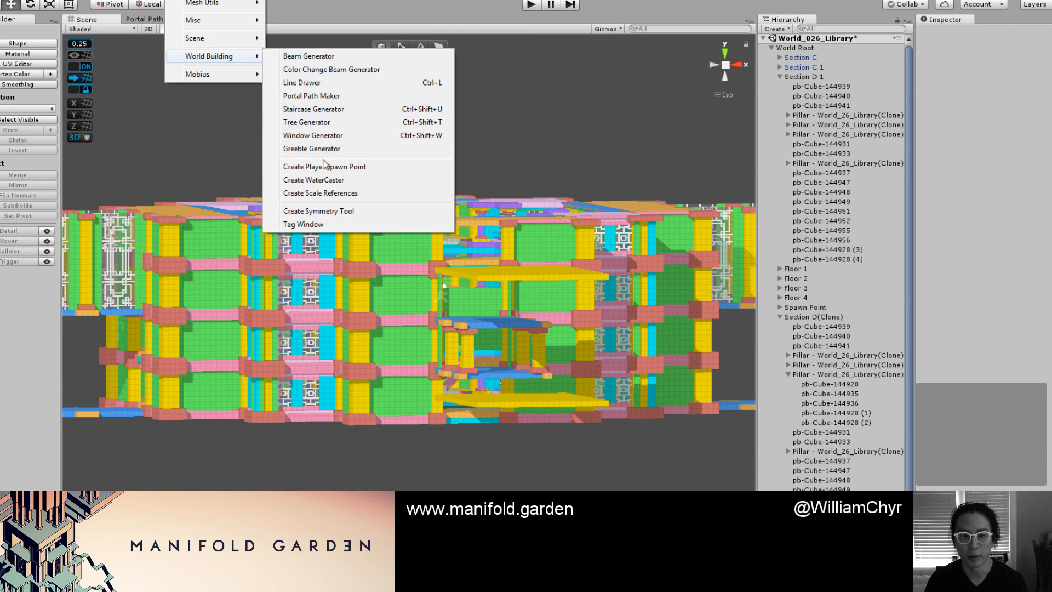
click(323, 122)
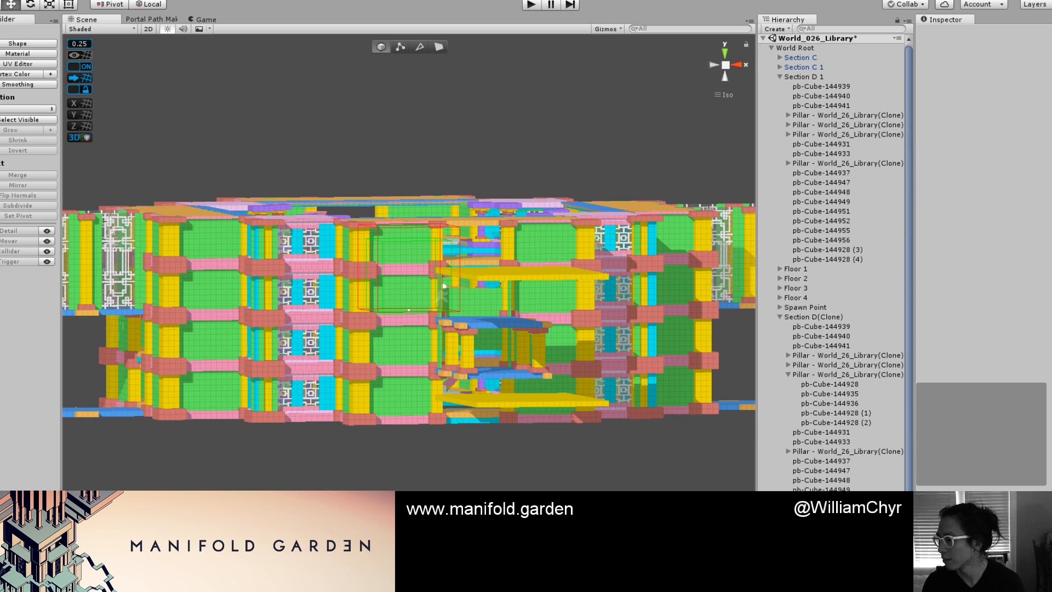
Generate a prototype tree and move it out of the library building.
key(f)
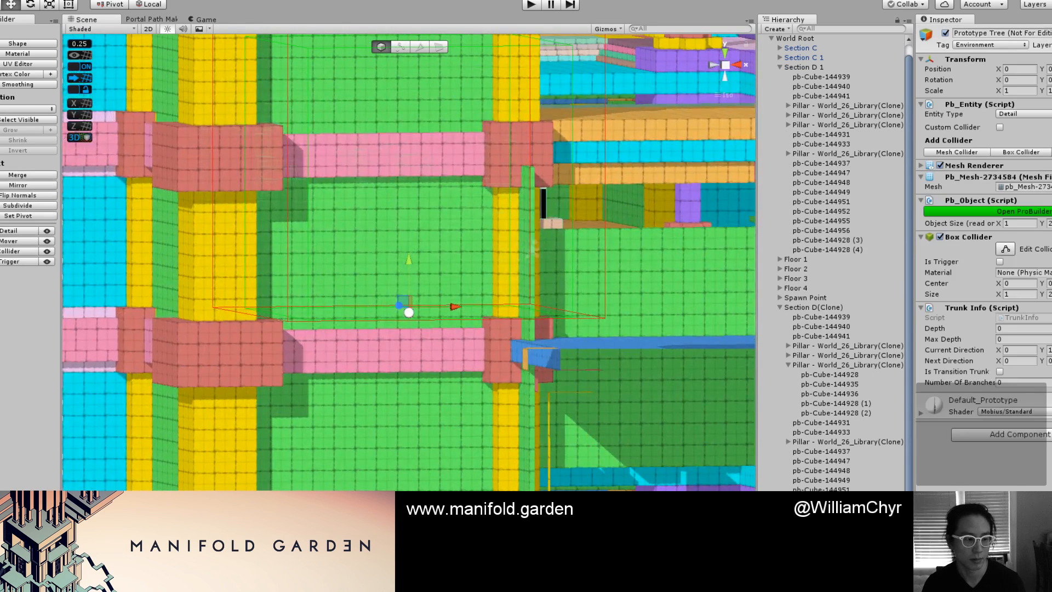
scroll(445, 449, down, 20)
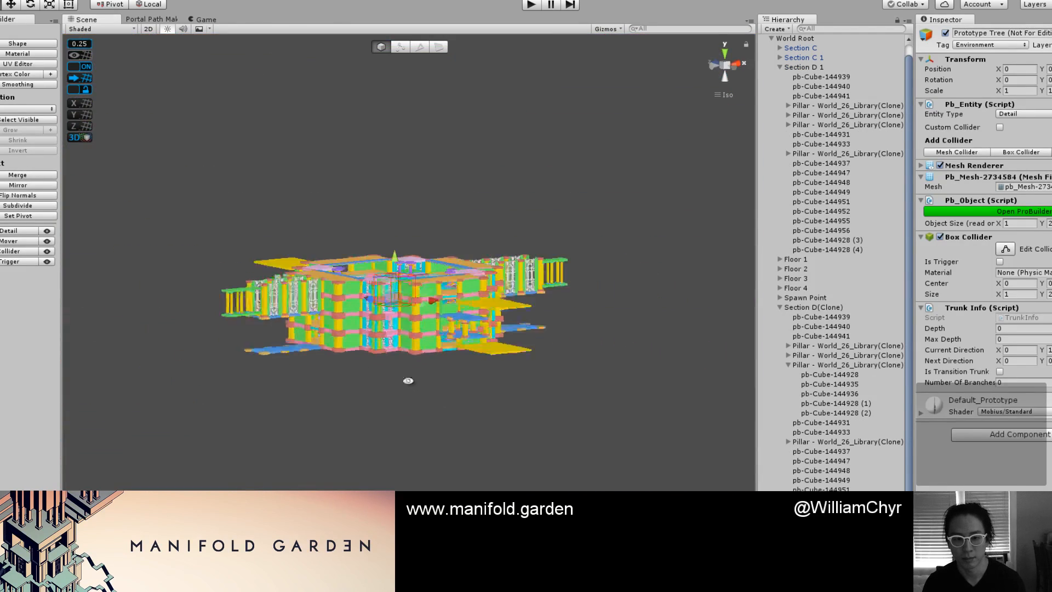
alt+drag(350, 364, 408, 308)
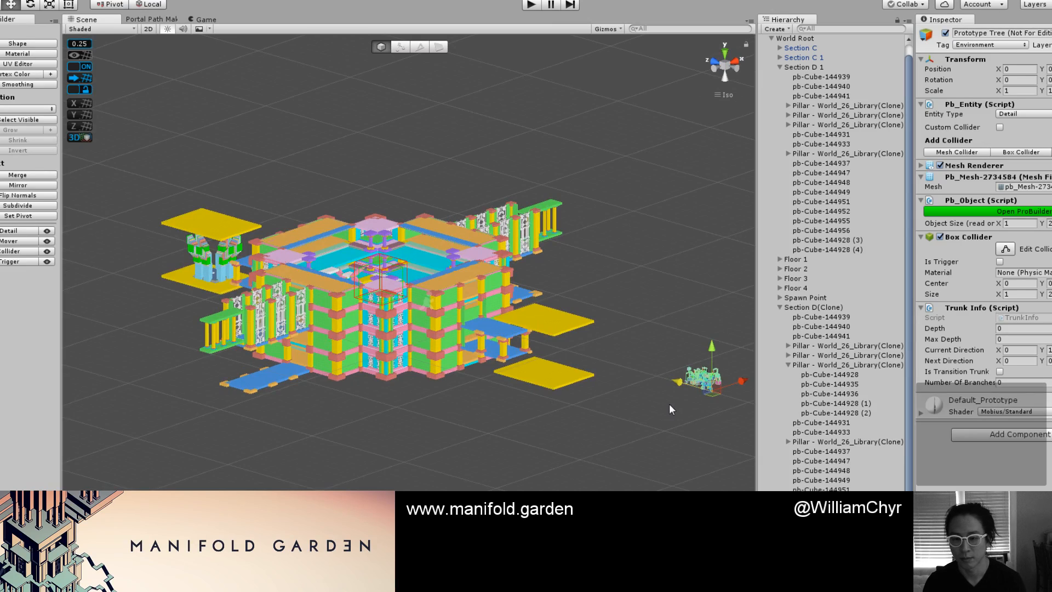
key(f)
scroll(662, 404, down, 10)
Generate new prototype trees at the origin and examine their trunk and branch shapes up close.
alt+drag(621, 388, 571, 357)
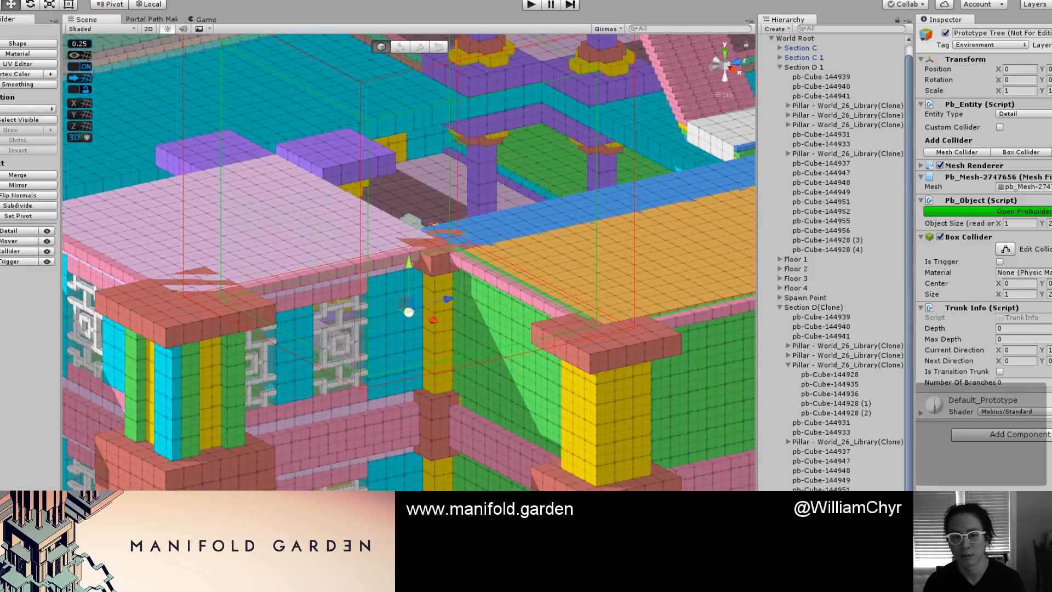
scroll(519, 281, down, 4)
alt+drag(519, 281, 455, 425)
scroll(414, 449, down, 10)
scroll(367, 457, up, 5)
scroll(363, 392, up, 10)
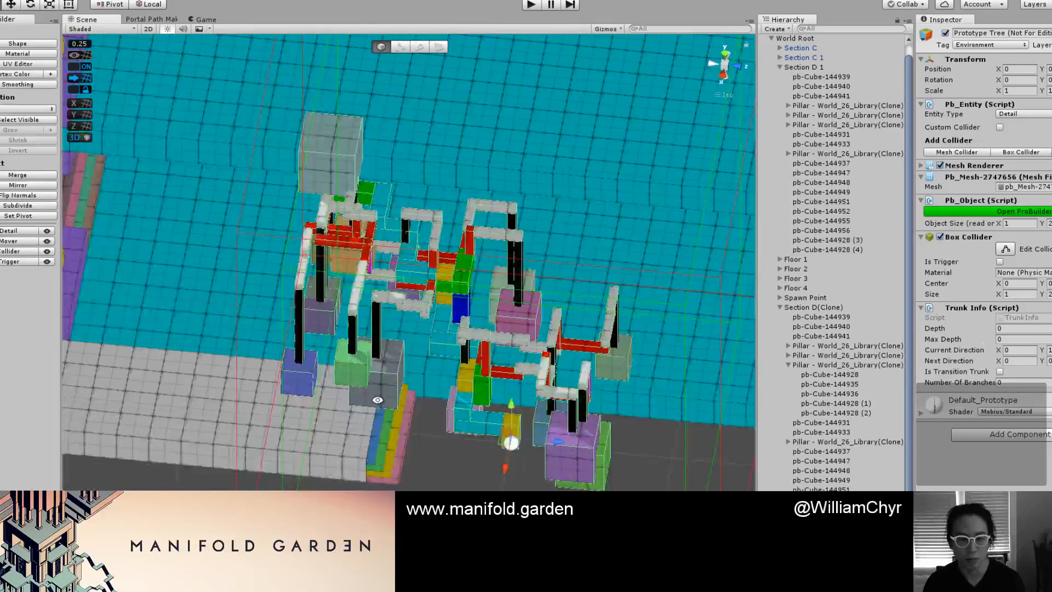
alt+drag(377, 399, 342, 393)
key(f)
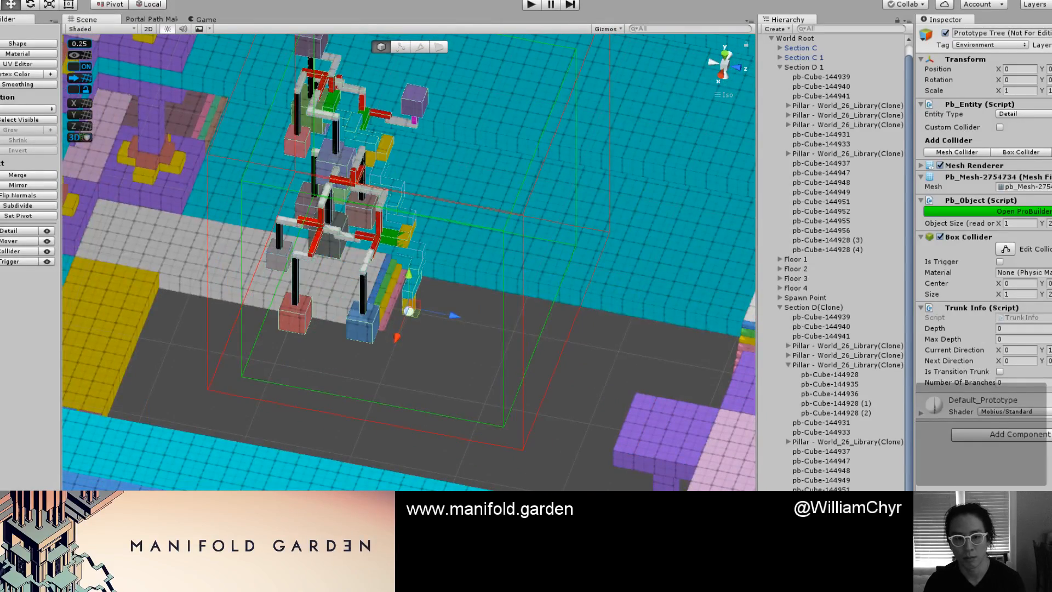
Regenerate the prototype tree several times and turn the chosen design into an editable 30x30x30 tree for pruning.
key(space)
key(space)
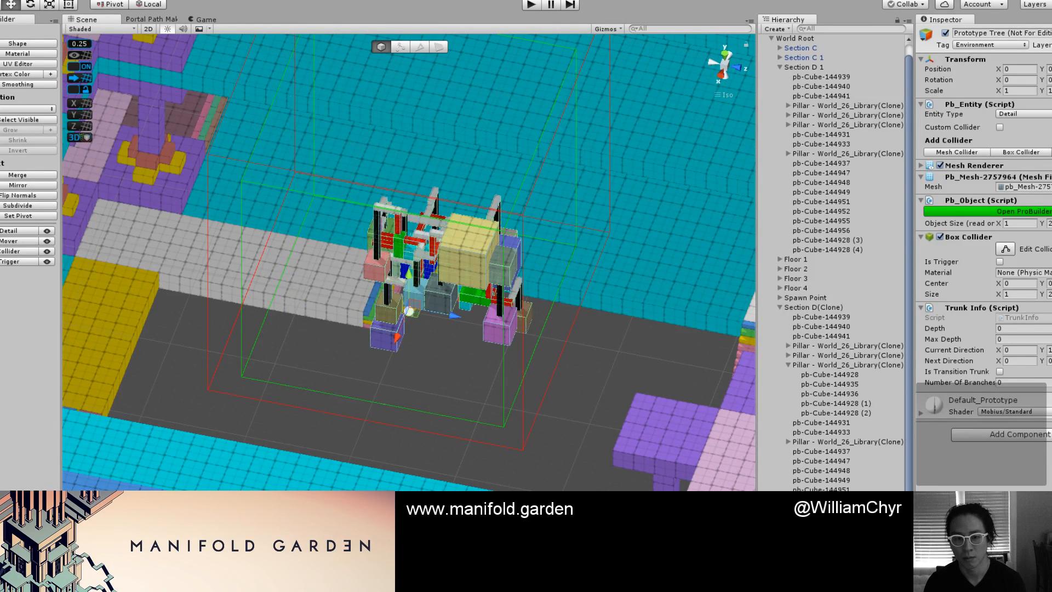
key(space)
key(space)
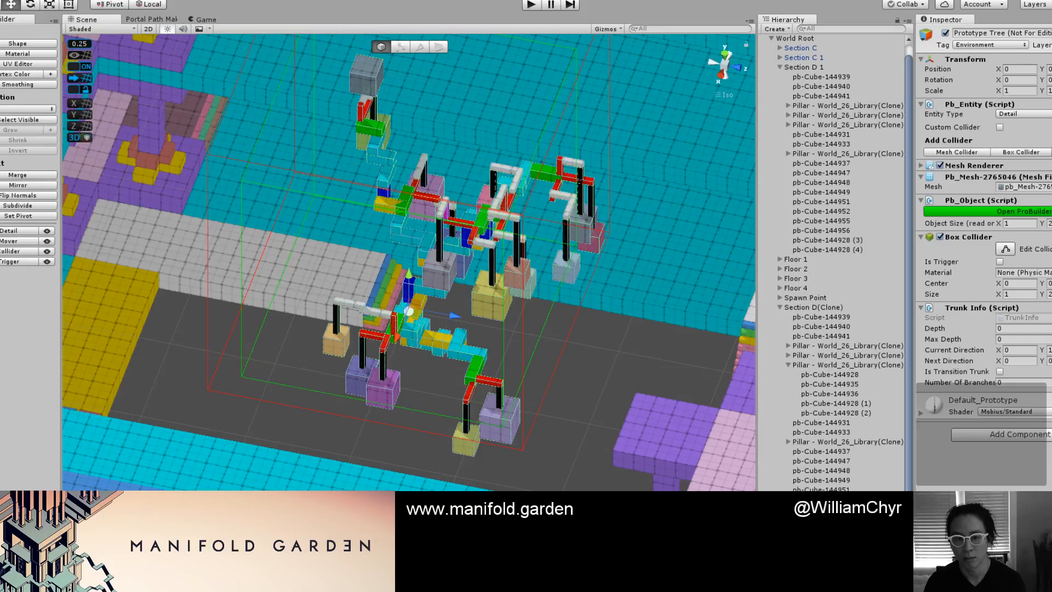
key(space)
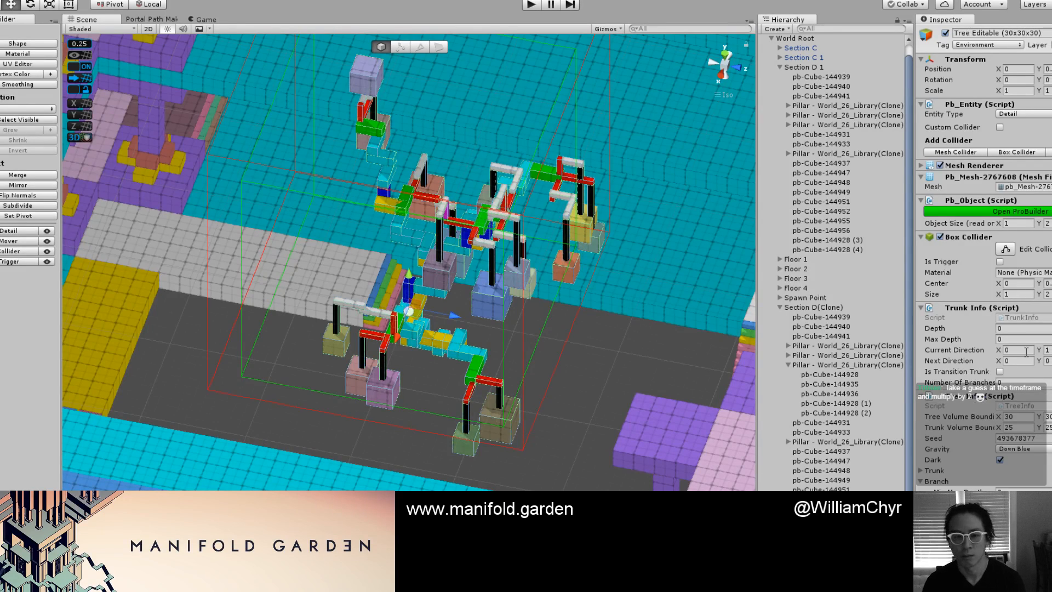
Move the editable tree outside the library building to X 216.5 and sideways past the yellow slabs holding the green-and-blue structure.
scroll(541, 362, down, 10)
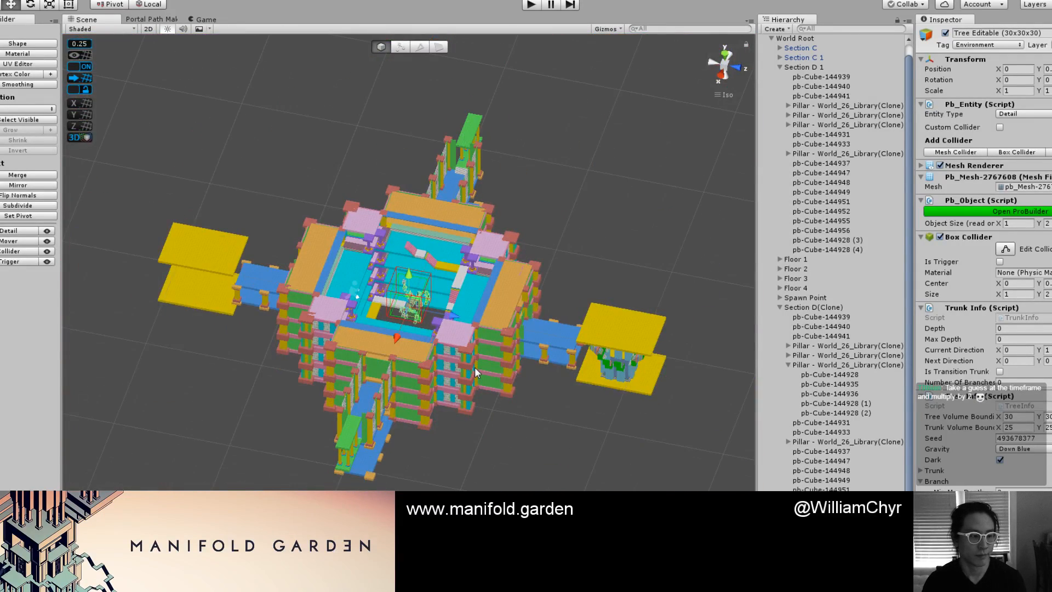
scroll(453, 276, up, 5)
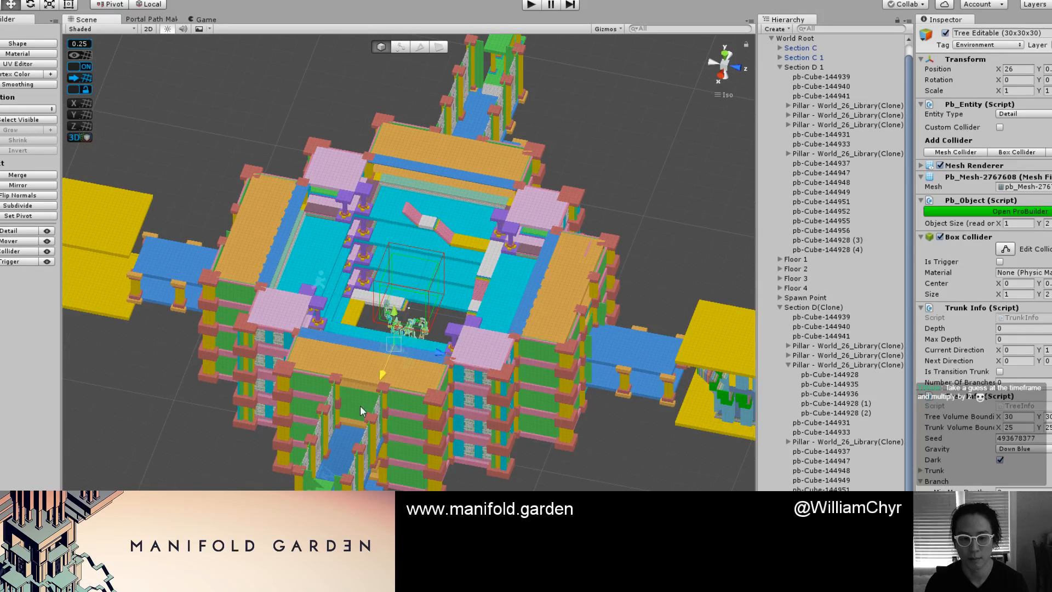
key(f)
alt+drag(409, 429, 228, 359)
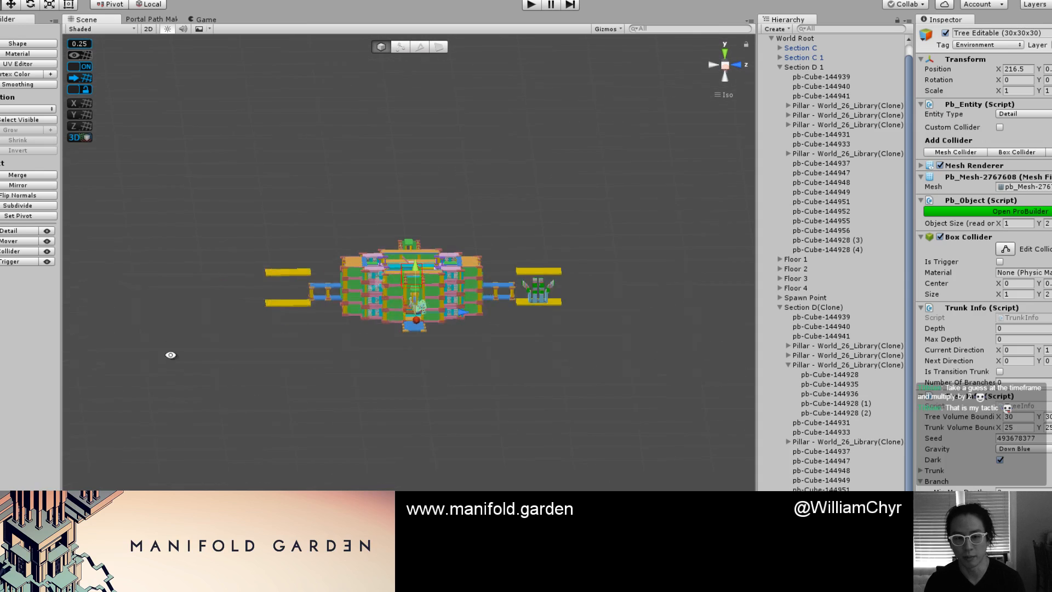
scroll(460, 309, up, 2)
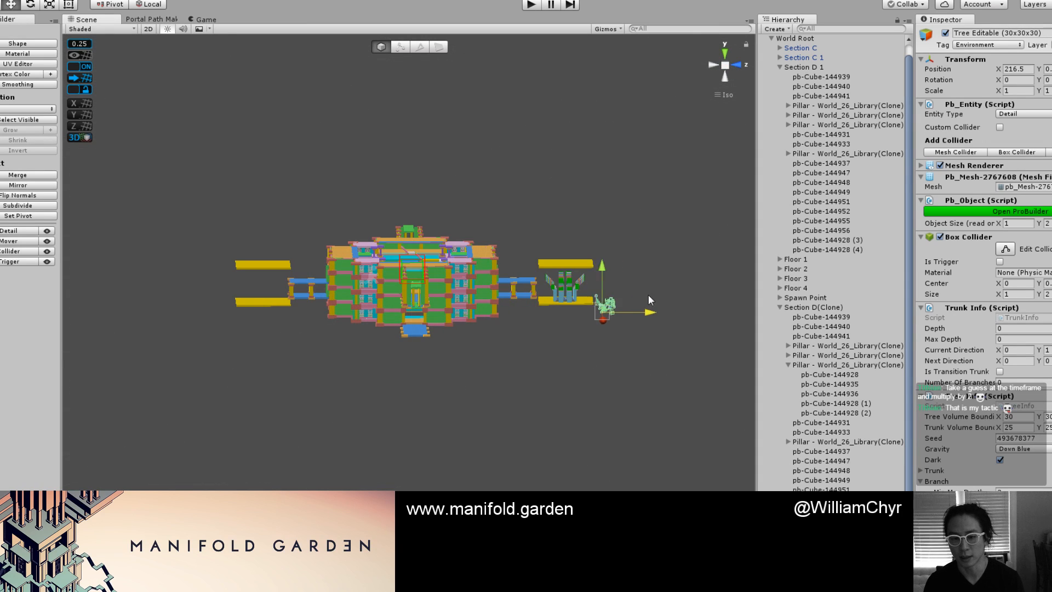
key(f)
alt+drag(610, 296, 351, 296)
Generate another prototype tree at the origin and examine it from above.
scroll(628, 271, down, 2)
scroll(627, 274, up, 2)
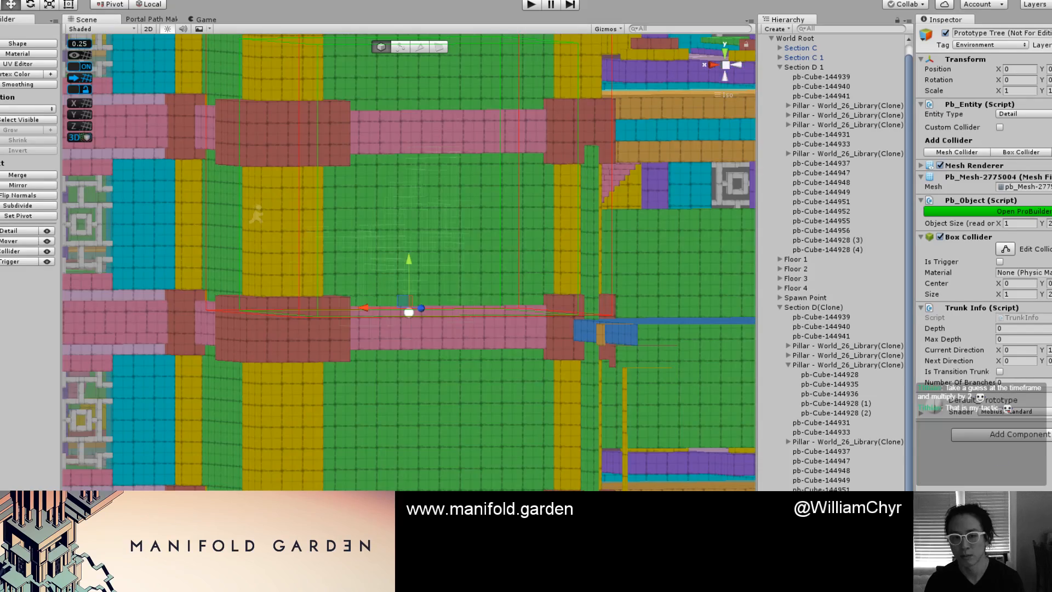
alt+drag(754, 459, 541, 456)
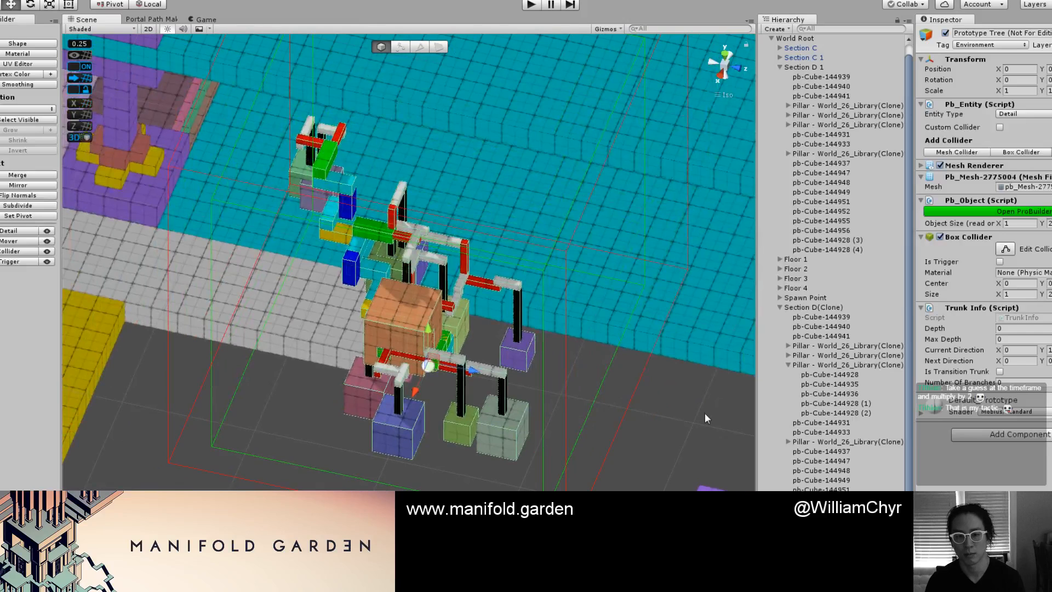
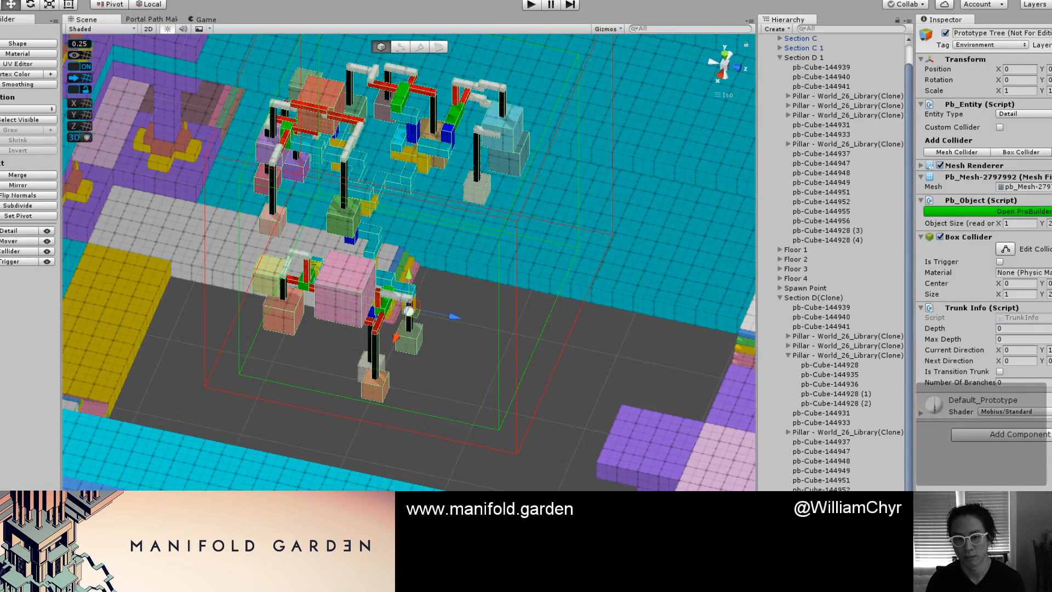
Examine the generated prototype tree's trunk, branches and hanging cubes at the origin from several angles.
scroll(668, 341, down, 3)
alt+drag(540, 305, 517, 369)
middle_drag(516, 369, 495, 430)
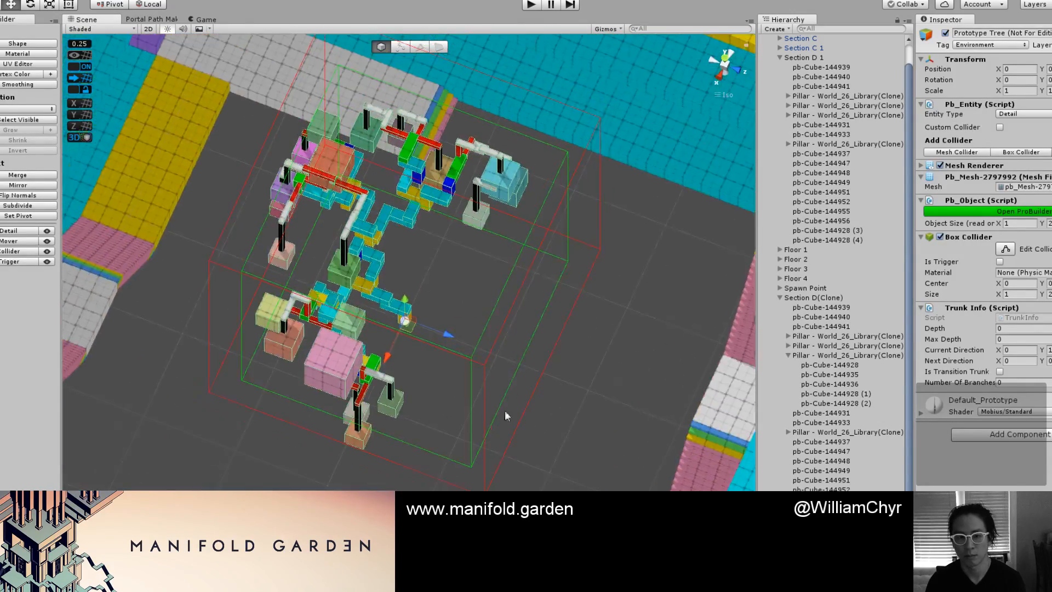
scroll(511, 362, up, 2)
middle_drag(511, 362, 523, 432)
alt+drag(523, 432, 474, 423)
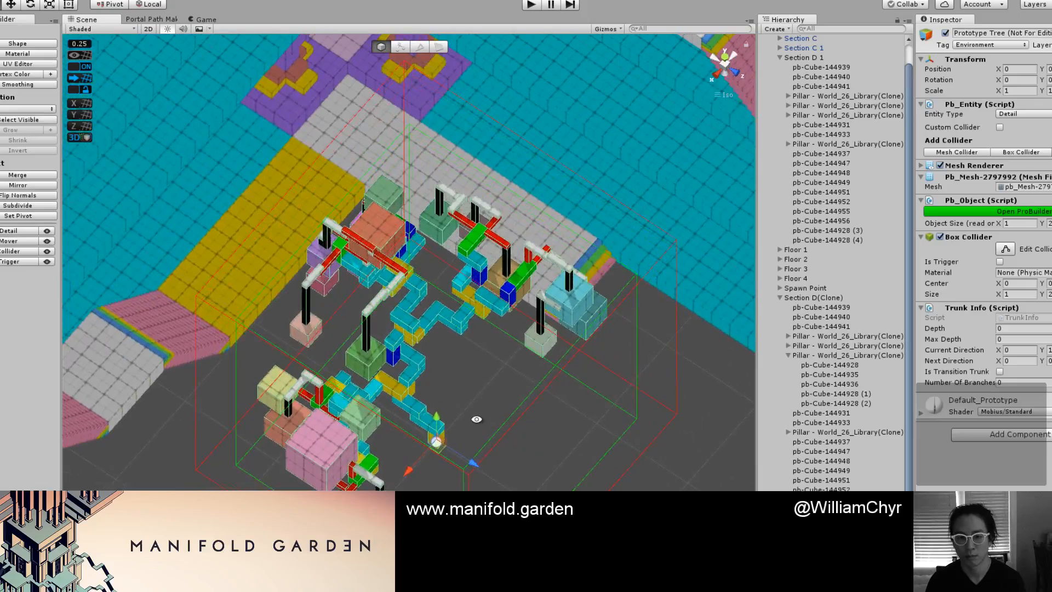
scroll(477, 438, up, 5)
scroll(511, 383, up, 3)
middle_drag(477, 438, 498, 429)
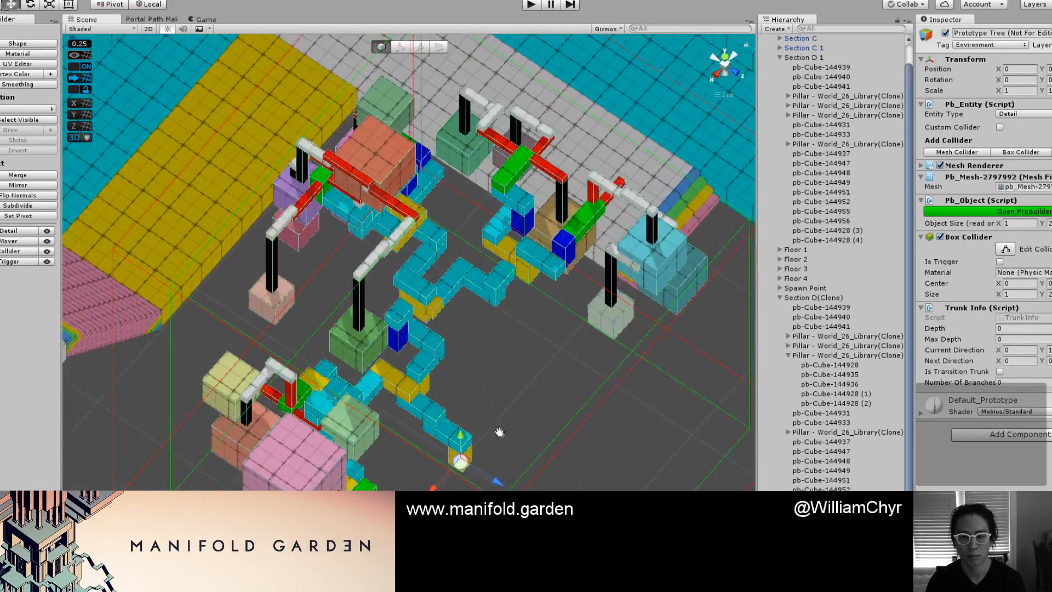
scroll(500, 423, down, 3)
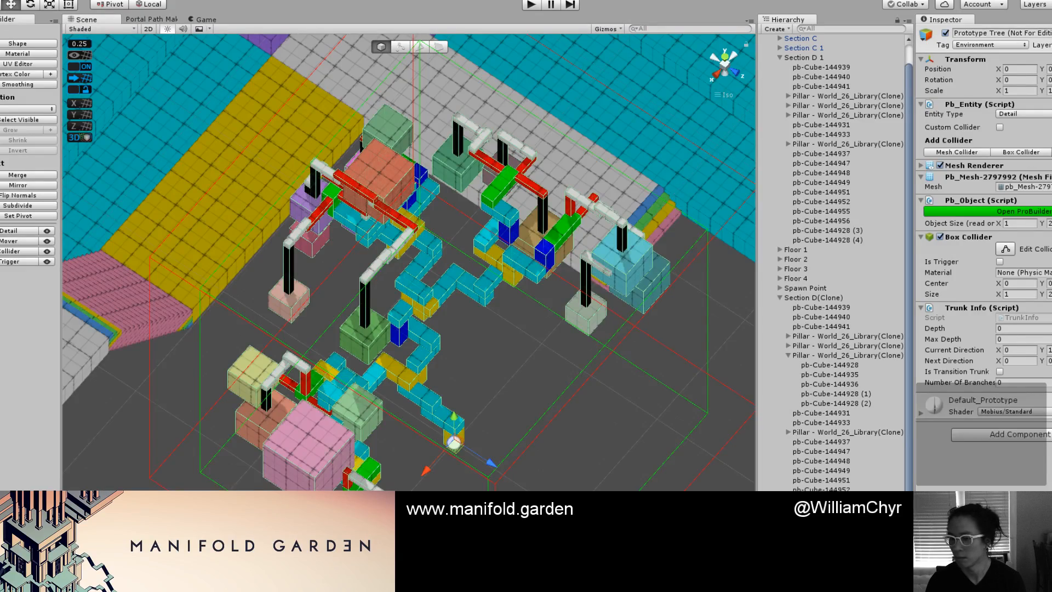
Turn the chosen prototype into an editable 30x30x30 tree and move it along Z outside the library building.
scroll(536, 353, down, 20)
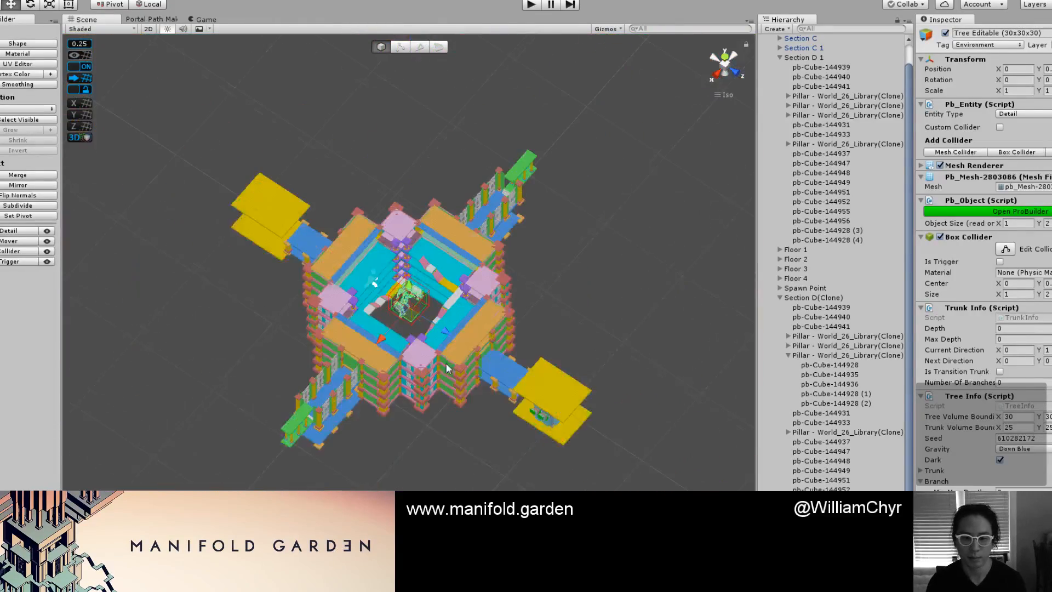
drag(446, 332, 675, 420)
key(f)
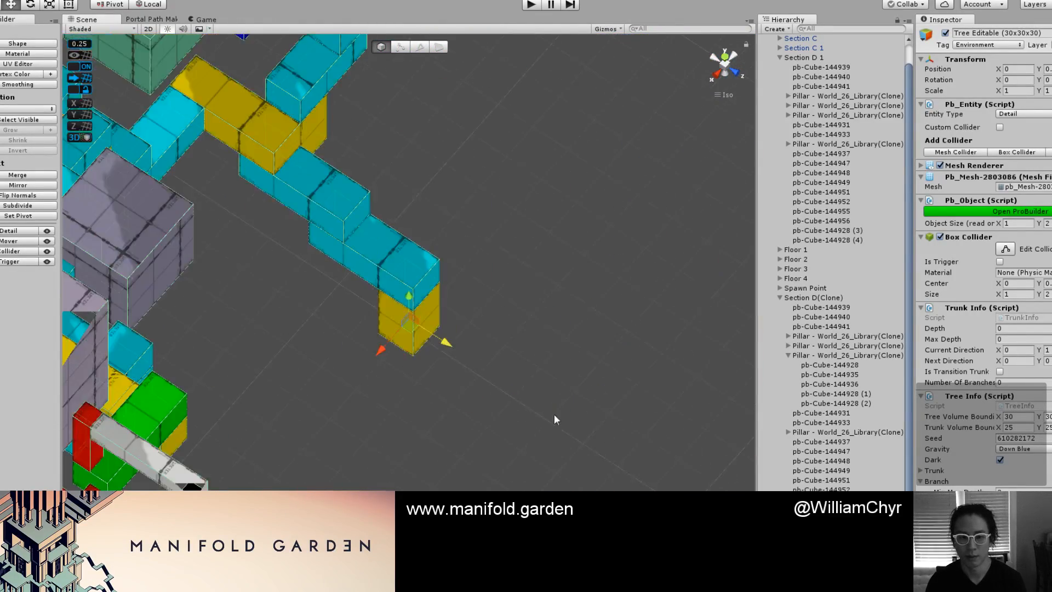
scroll(506, 408, down, 10)
alt+drag(492, 413, 270, 203)
scroll(470, 328, up, 5)
scroll(359, 178, up, 10)
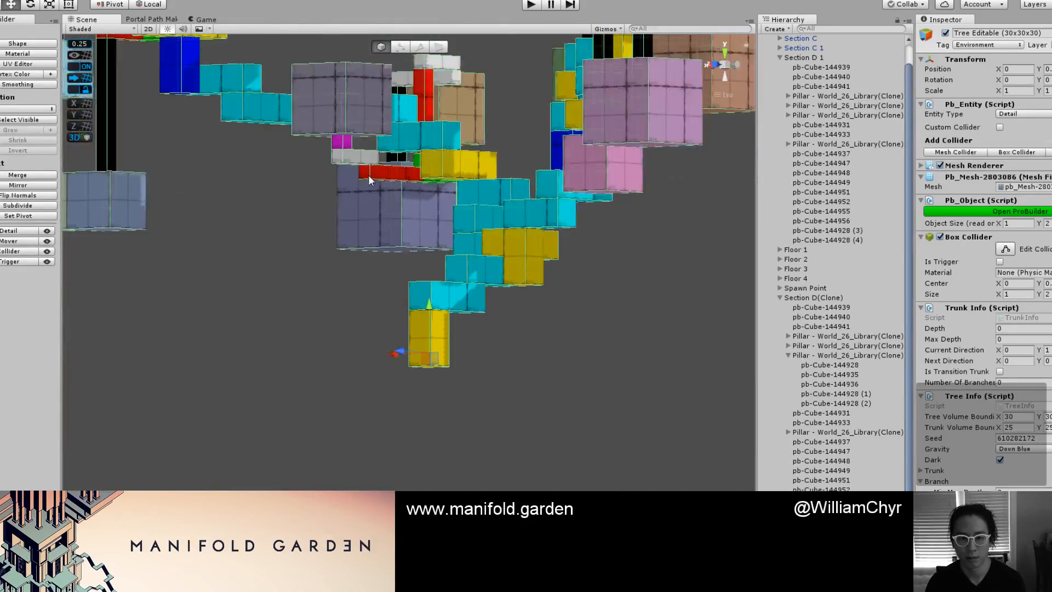
Delete the end branches on the tree's lower limbs that carry leaf cubes above them.
click(347, 129)
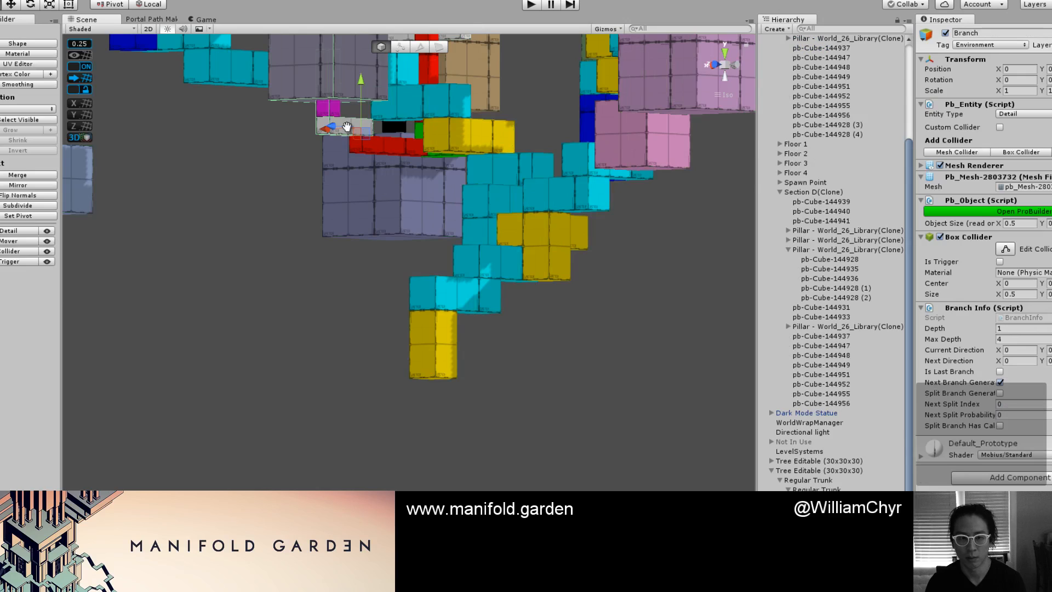
middle_drag(347, 127, 445, 216)
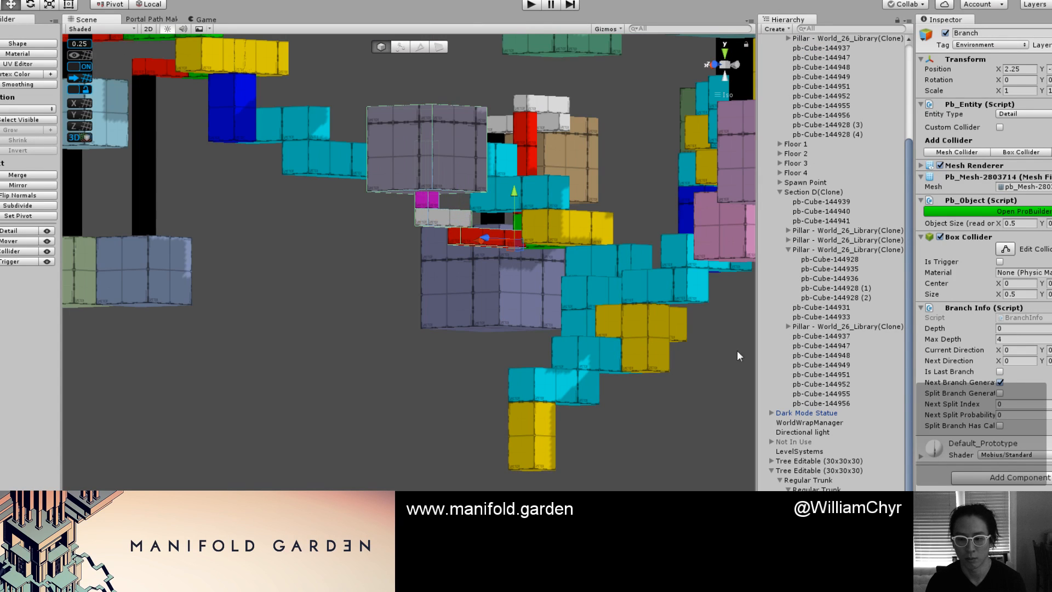
right_click(854, 335)
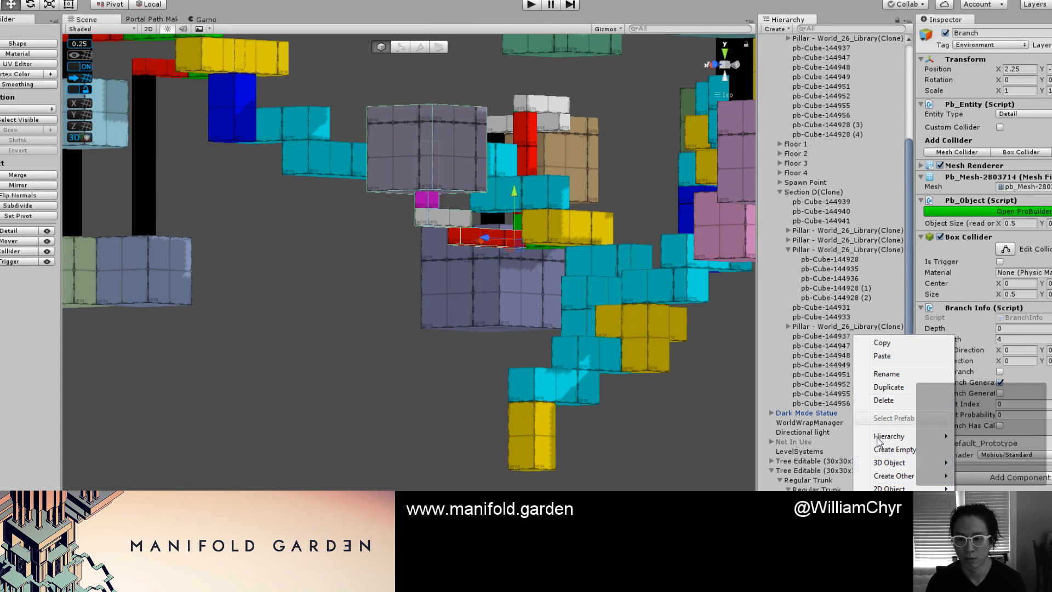
click(876, 403)
scroll(467, 332, down, 5)
alt+drag(468, 333, 502, 385)
middle_drag(398, 194, 404, 285)
alt+drag(404, 286, 538, 240)
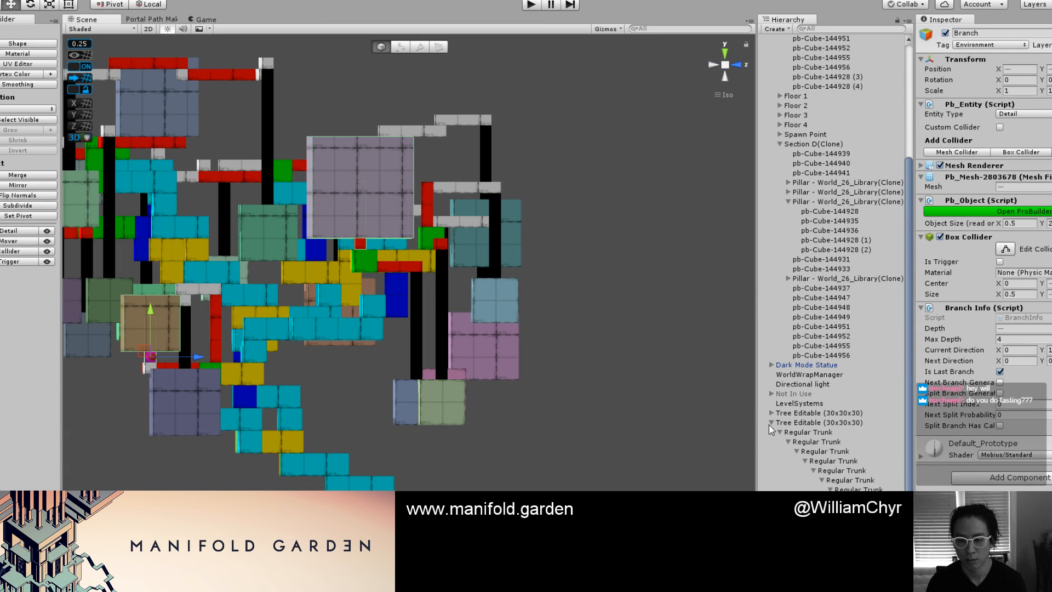
drag(756, 427, 570, 425)
scroll(783, 453, down, 3)
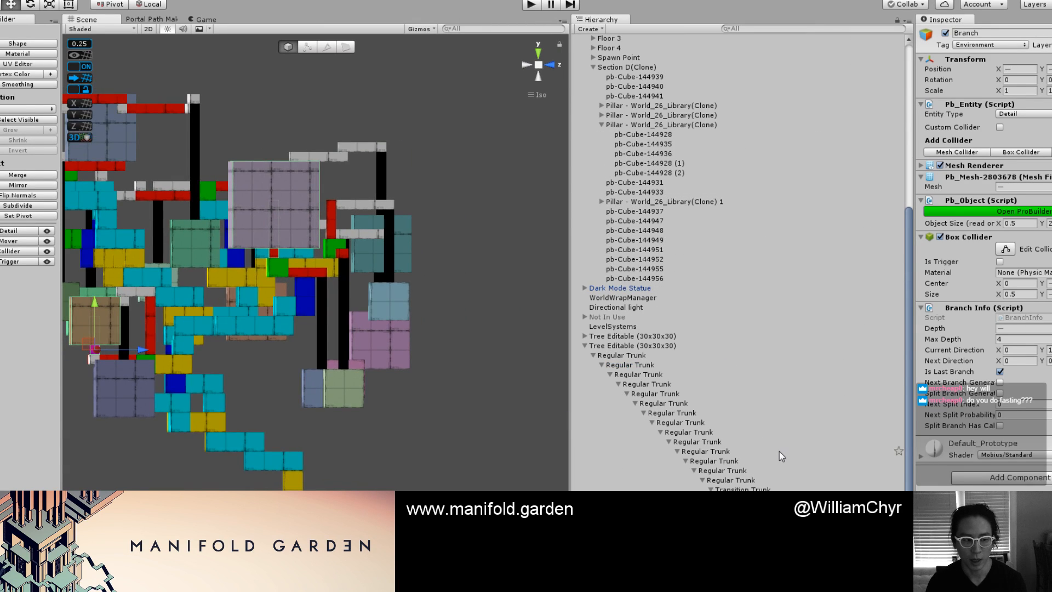
right_click(756, 368)
click(786, 336)
alt+drag(399, 352, 586, 422)
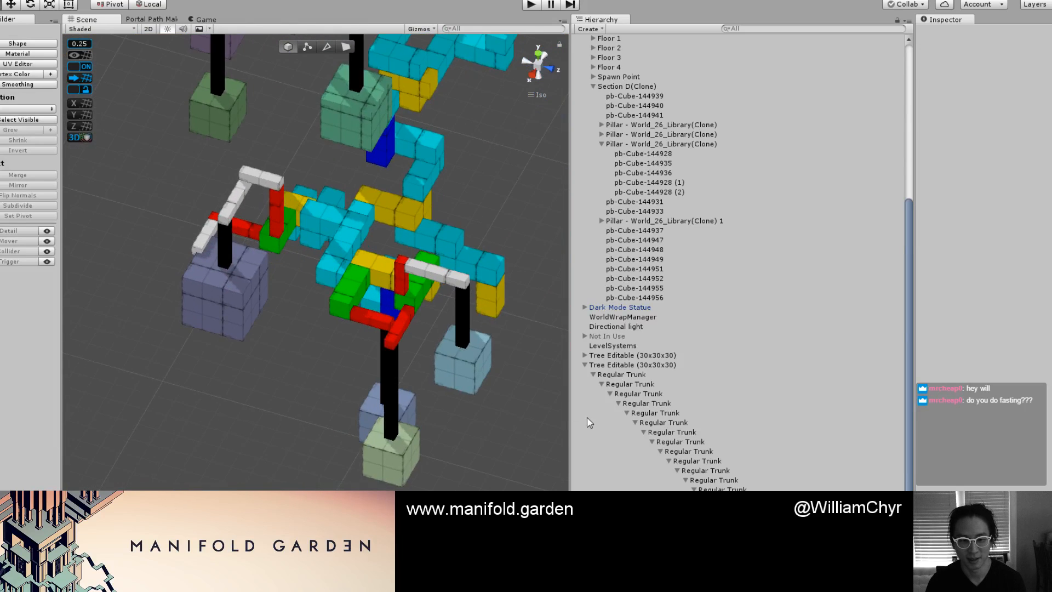
Rotate the red branch with the hanging blue cube parallel to its red neighbour and align it with the green trunk's end.
scroll(391, 308, up, 10)
key(e)
ctrl+drag(405, 345, 280, 363)
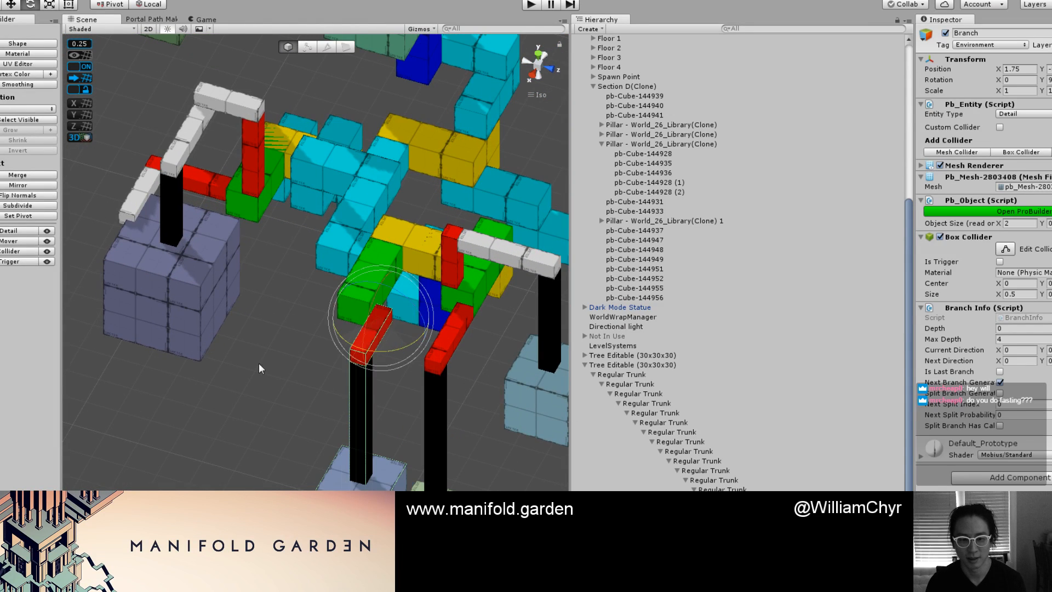
key(c)
key(ctrl+z)
key(v)
drag(392, 324, 456, 305)
scroll(376, 326, down, 9)
click(442, 326)
click(467, 314)
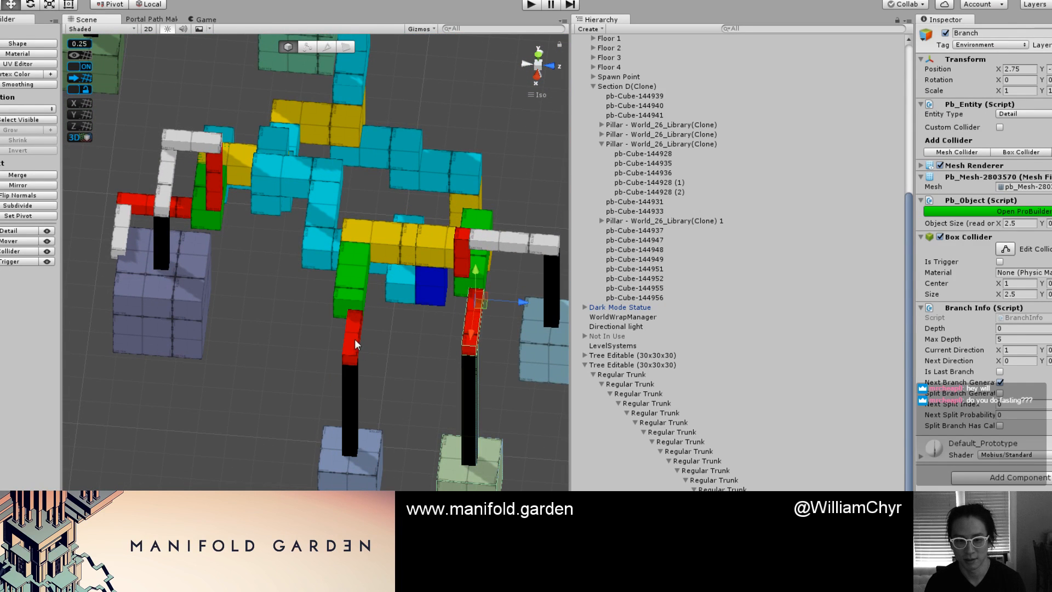
Delete the low red branch and its white extension beside the large purple cube.
alt+drag(305, 325, 501, 404)
scroll(383, 403, up, 4)
click(238, 437)
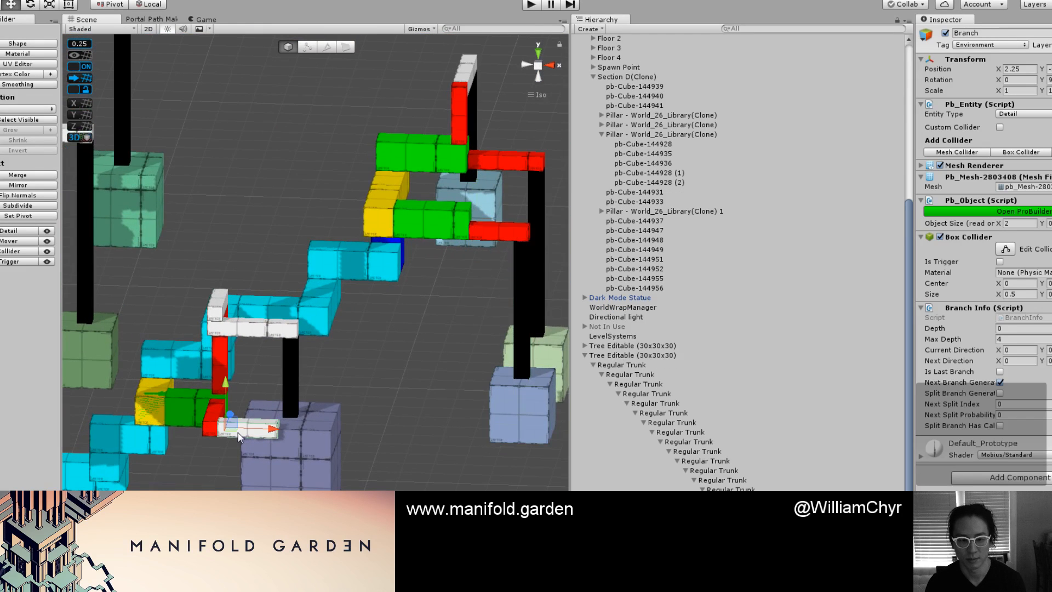
alt+drag(284, 428, 368, 458)
scroll(685, 438, down, 1)
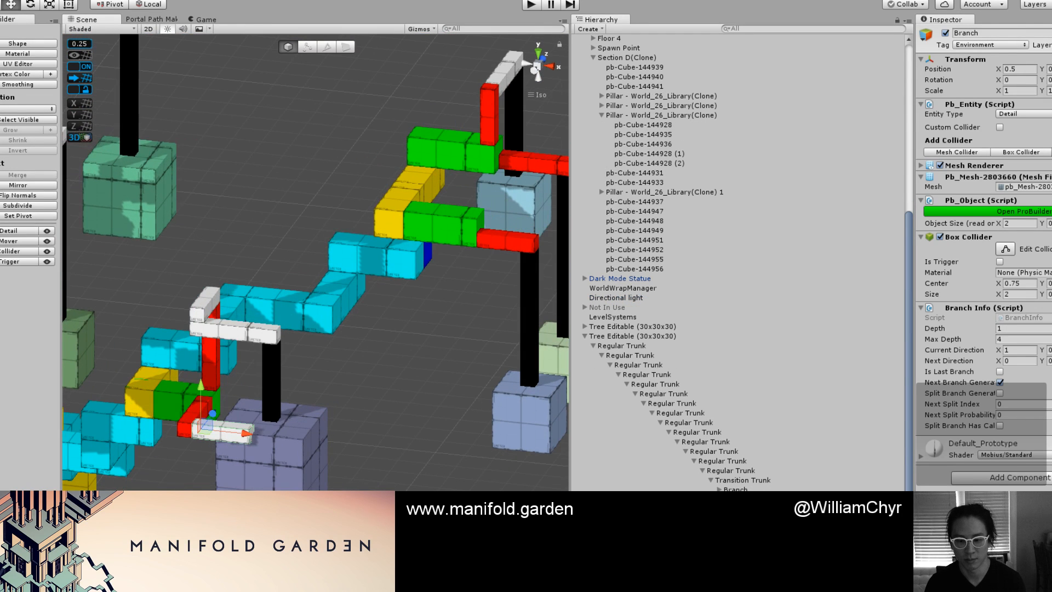
right_click(661, 320)
click(724, 388)
Duplicate the red branch with the hanging blue cube and parent the copy to the lower green transition trunk.
alt+drag(360, 381, 251, 357)
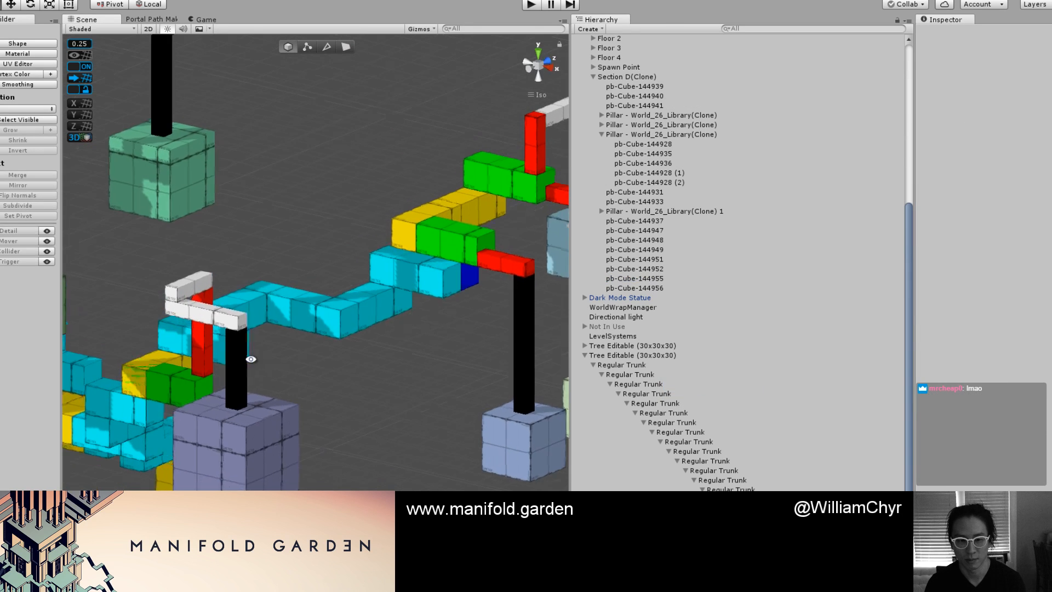
scroll(352, 352, down, 4)
alt+drag(352, 353, 348, 347)
scroll(347, 348, down, 9)
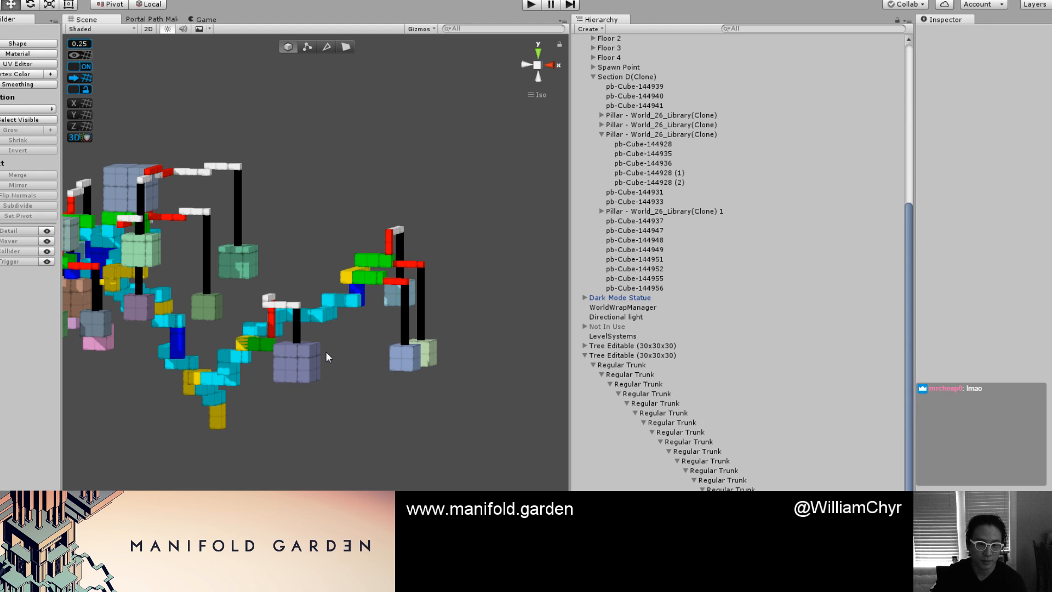
scroll(326, 356, up, 11)
alt+drag(344, 281, 432, 287)
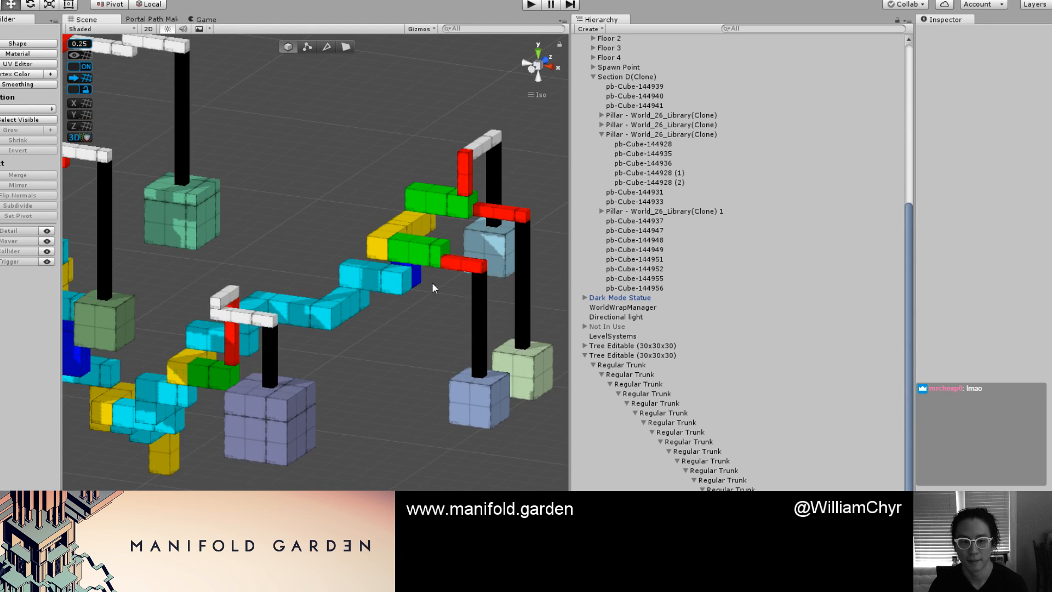
click(225, 377)
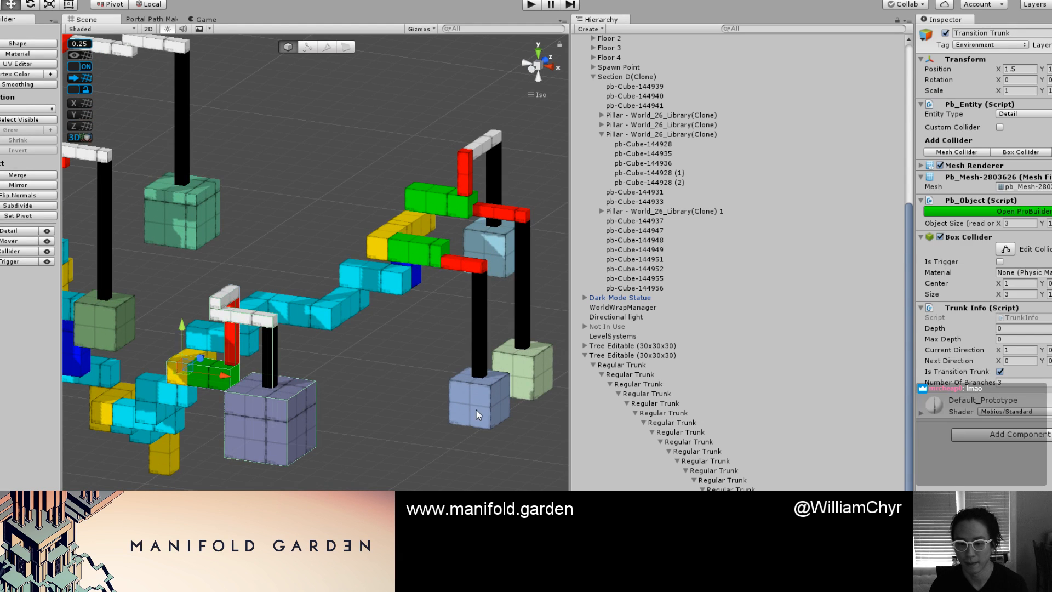
click(464, 268)
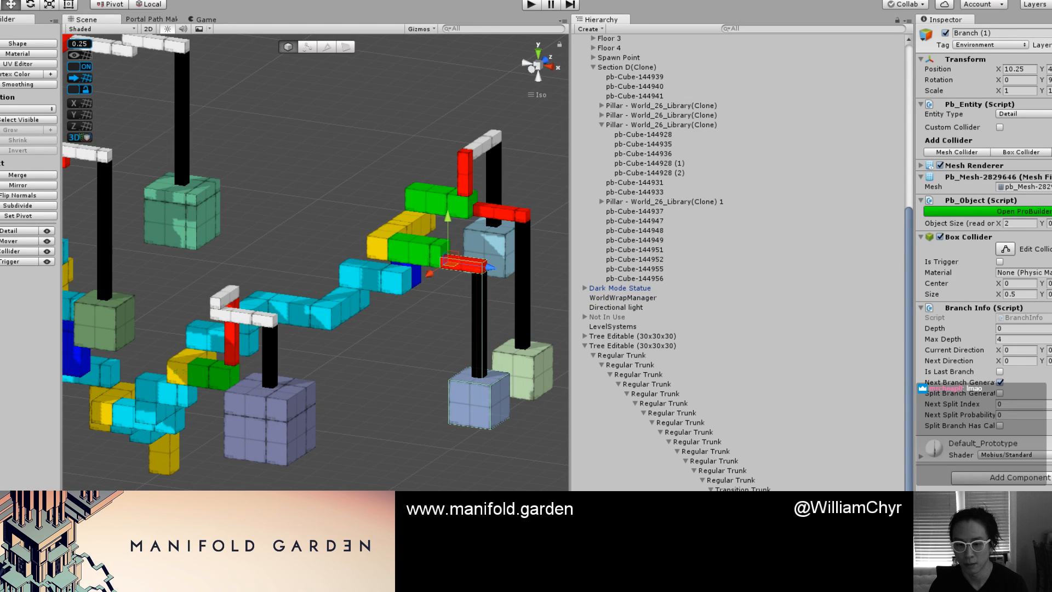
Move and rotate the copied branch onto the green transition trunk beside the large purple cube.
click(469, 268)
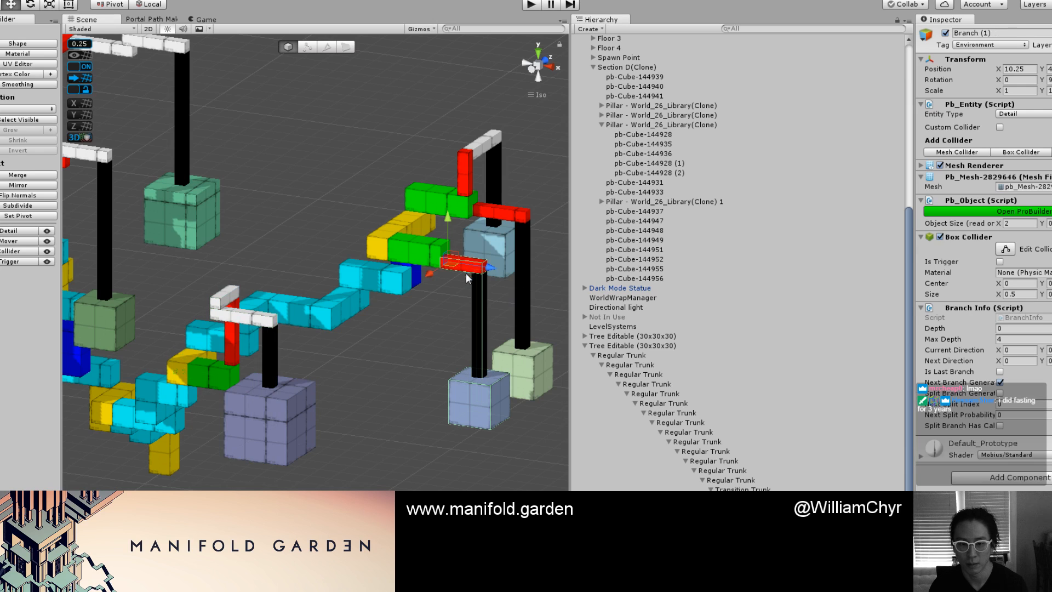
drag(433, 281, 193, 391)
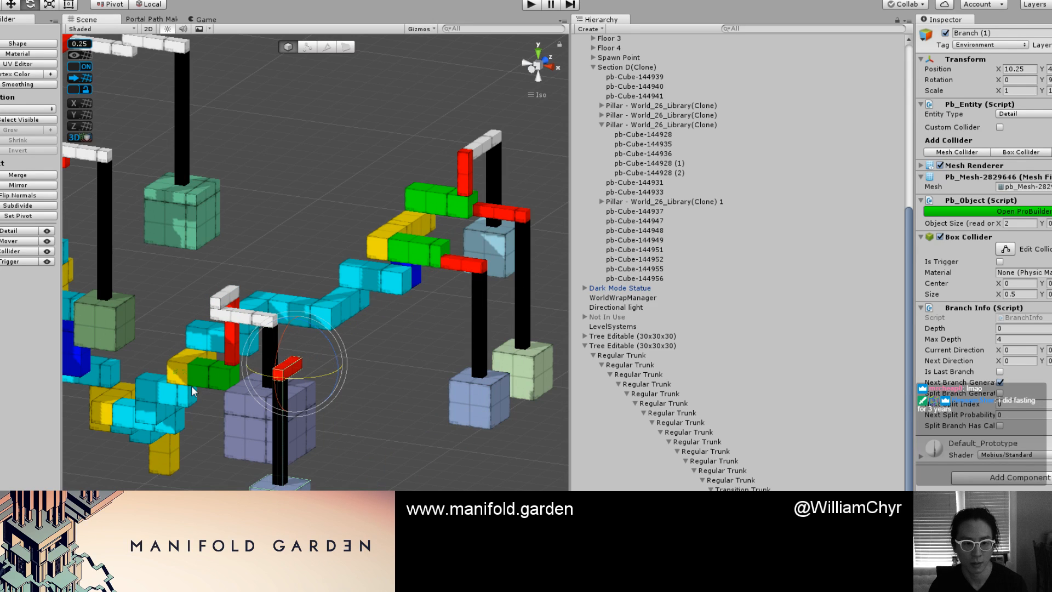
key(w)
scroll(190, 402, down, 3)
alt+drag(367, 348, 452, 352)
Delete the short red branch that carries the grey-green cube above the green trunk.
scroll(466, 329, up, 3)
middle_drag(468, 328, 351, 405)
alt+drag(350, 405, 430, 289)
alt+drag(336, 344, 277, 249)
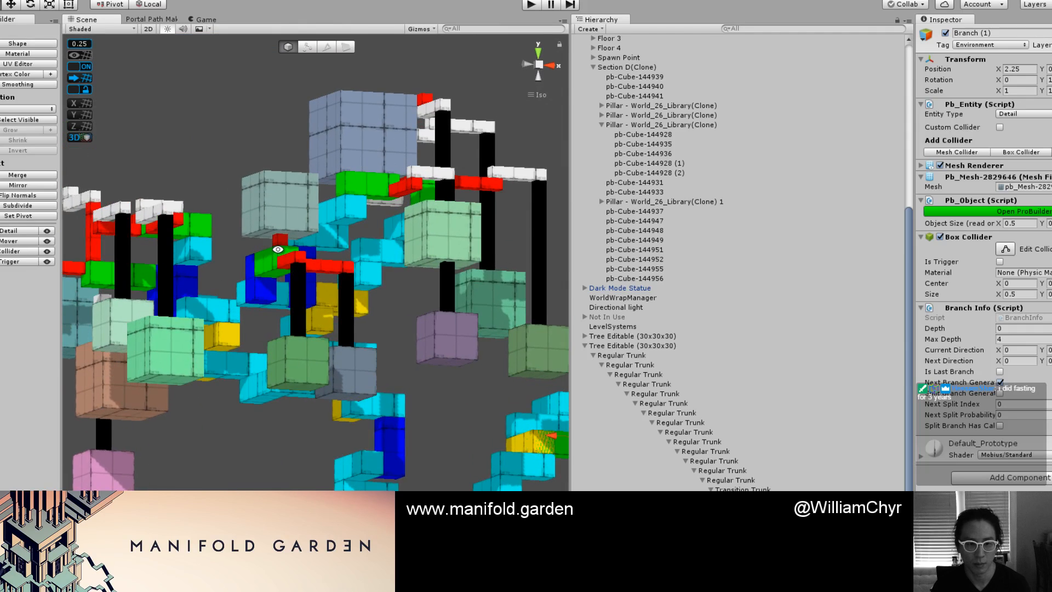
click(280, 247)
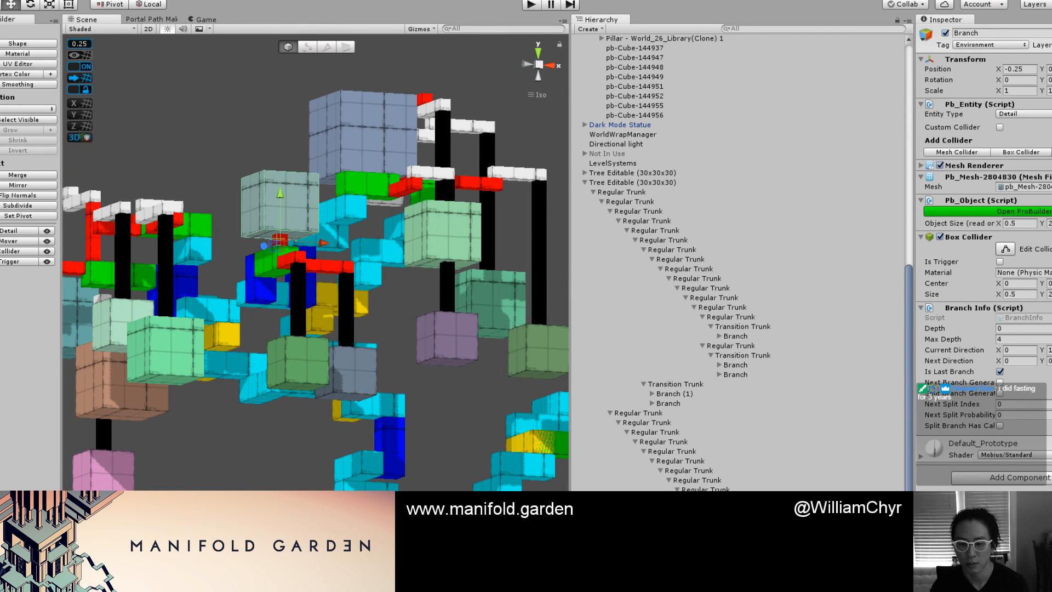
right_click(743, 345)
click(775, 411)
Rotate the outer white branch that splits towards the hanging purple cubes so it bends away from the first white segment.
scroll(328, 306, down, 3)
alt+drag(296, 284, 331, 359)
scroll(329, 373, up, 5)
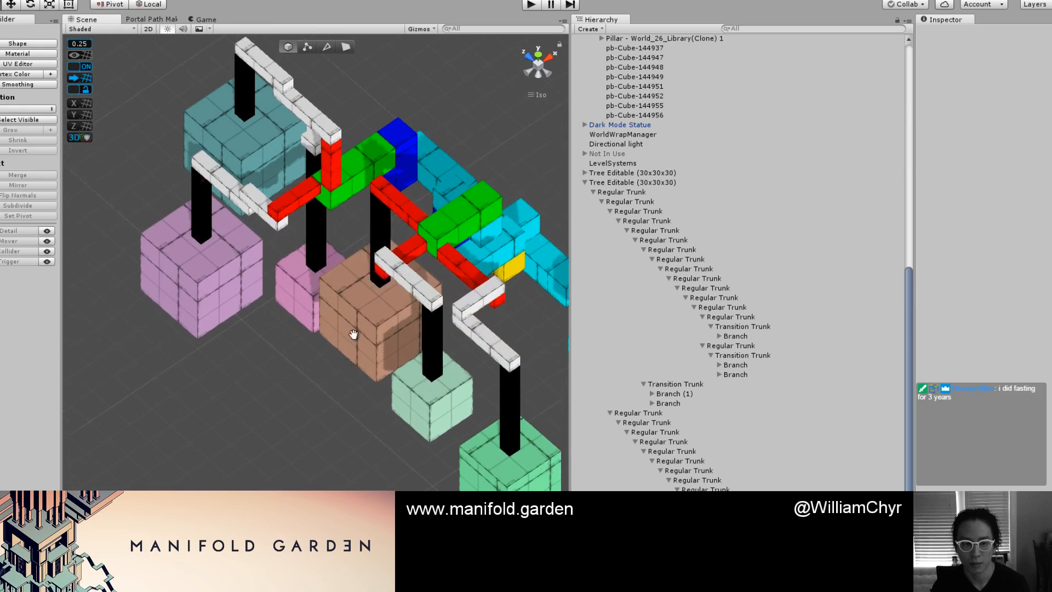
click(335, 377)
alt+drag(325, 402, 284, 378)
alt+drag(370, 343, 362, 376)
scroll(351, 378, up, 3)
click(185, 416)
key(e)
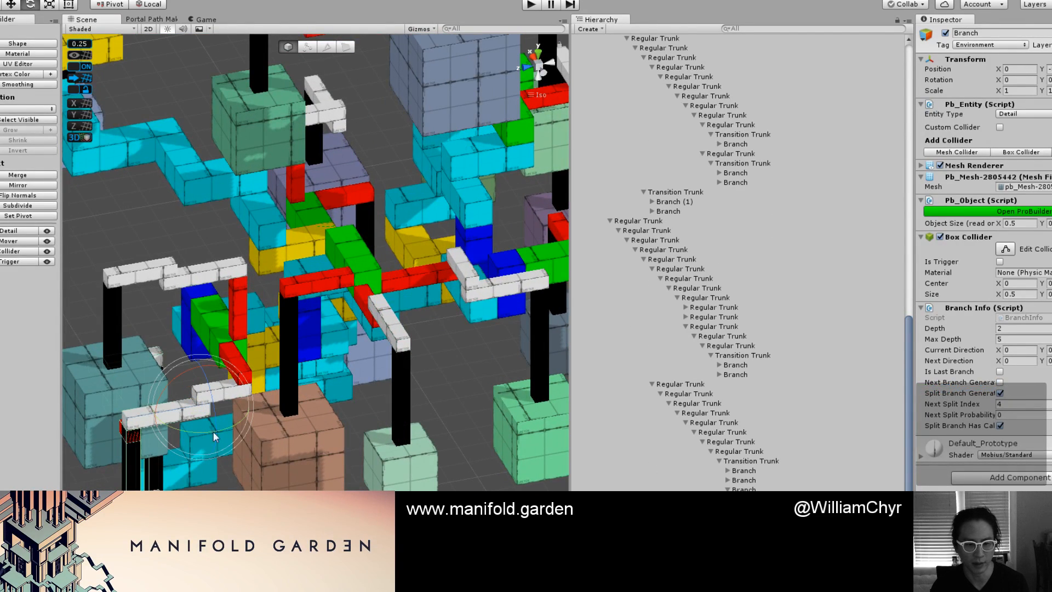
drag(197, 433, 294, 422)
Rotate the outer white branch with the hanging bright green cube so it continues straight from the white segment before it.
alt+drag(207, 392, 730, 435)
alt+drag(421, 446, 298, 457)
middle_drag(298, 458, 449, 384)
alt+drag(450, 385, 391, 339)
middle_drag(165, 433, 335, 446)
alt+drag(335, 446, 386, 413)
click(424, 329)
key(e)
alt+drag(304, 353, 477, 273)
scroll(329, 469, down, 4)
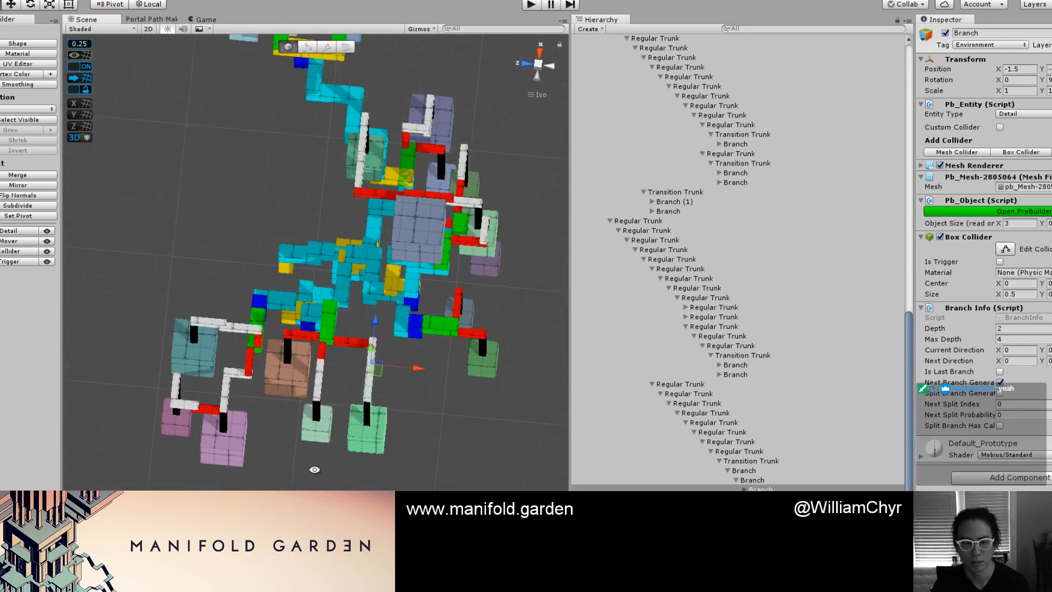
Try to move the red branch between the two hanging purple cubes upward.
alt+drag(329, 470, 406, 383)
scroll(300, 414, up, 8)
click(301, 417)
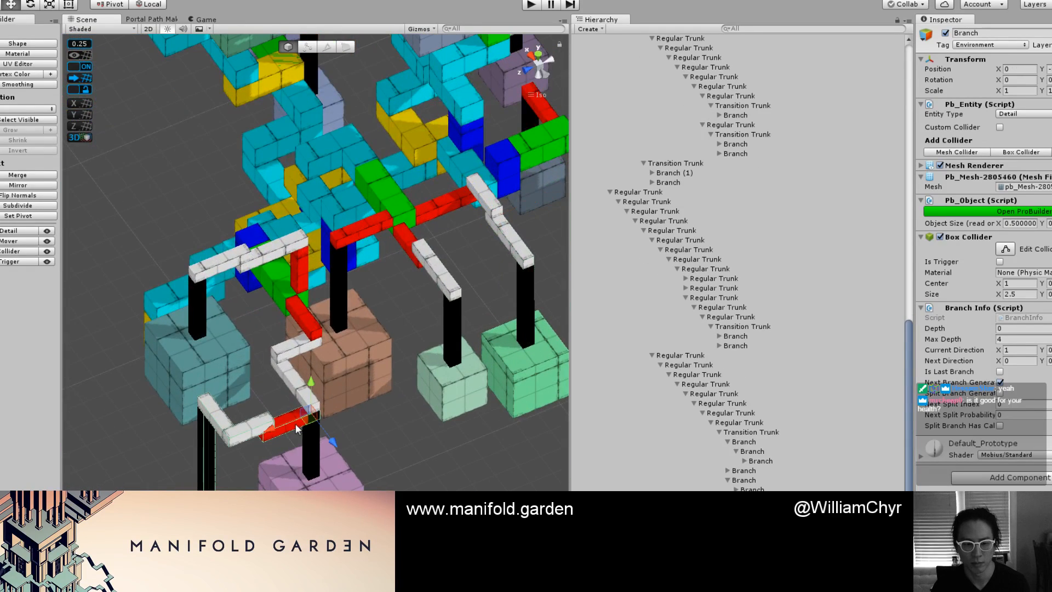
drag(309, 384, 328, 293)
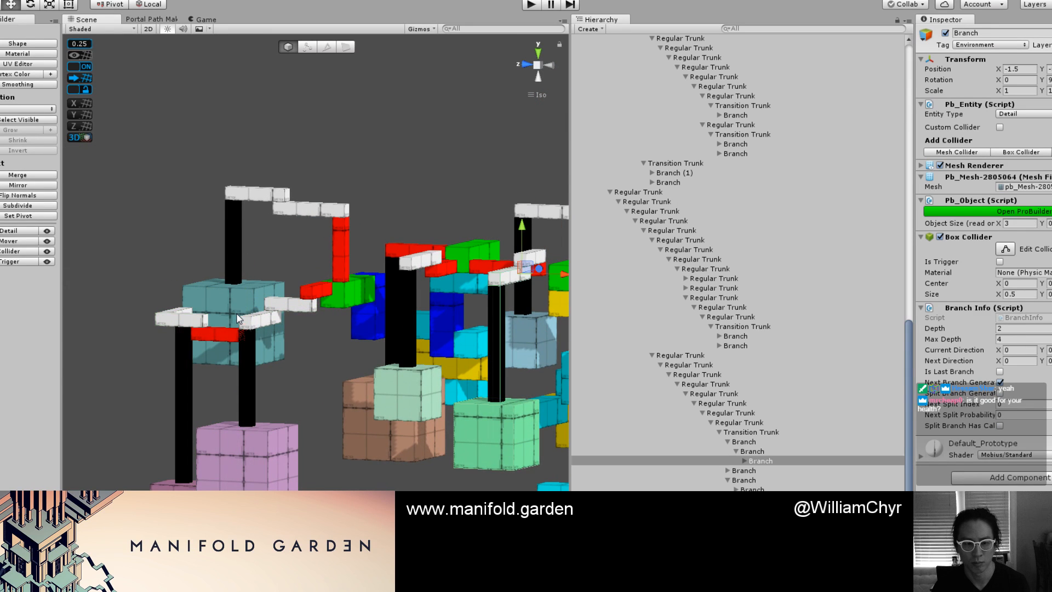
Lower the larger hanging purple leaf cube below the end of its black branch.
alt+drag(222, 336, 422, 412)
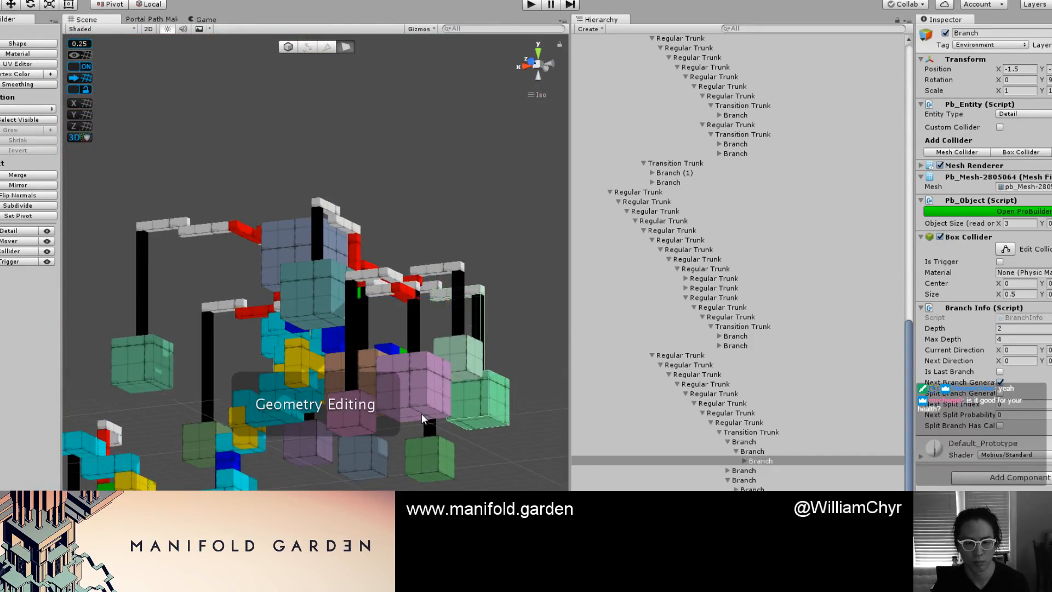
key(g)
click(421, 413)
key(g)
scroll(384, 422, down, 5)
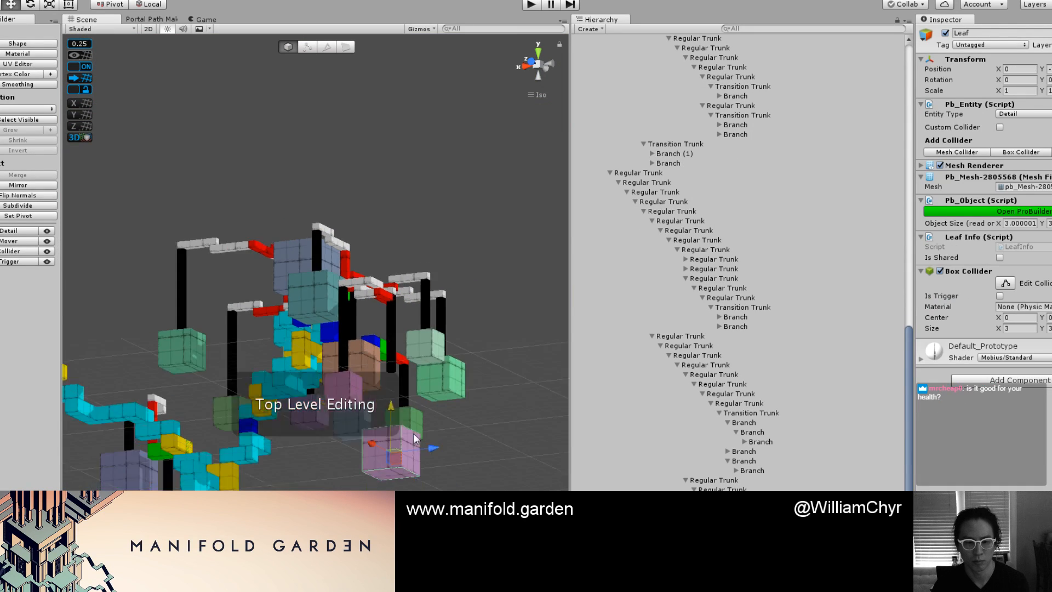
Extend the lower face of the black branch down until it meets the lowered purple leaf cube.
alt+drag(362, 426, 391, 371)
scroll(405, 391, up, 8)
key(g)
click(395, 421)
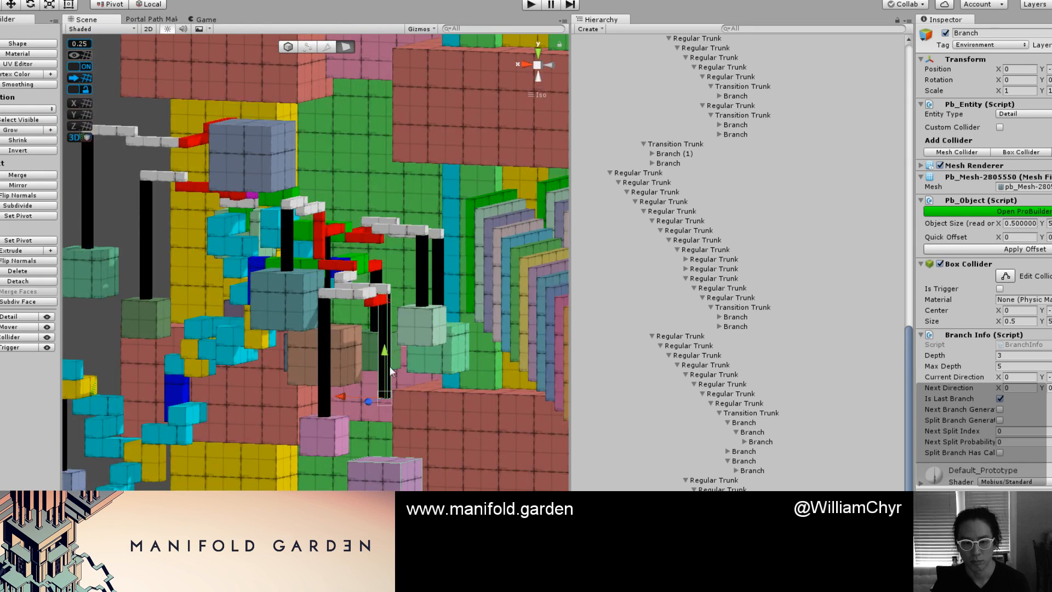
click(387, 465)
alt+drag(386, 466, 383, 435)
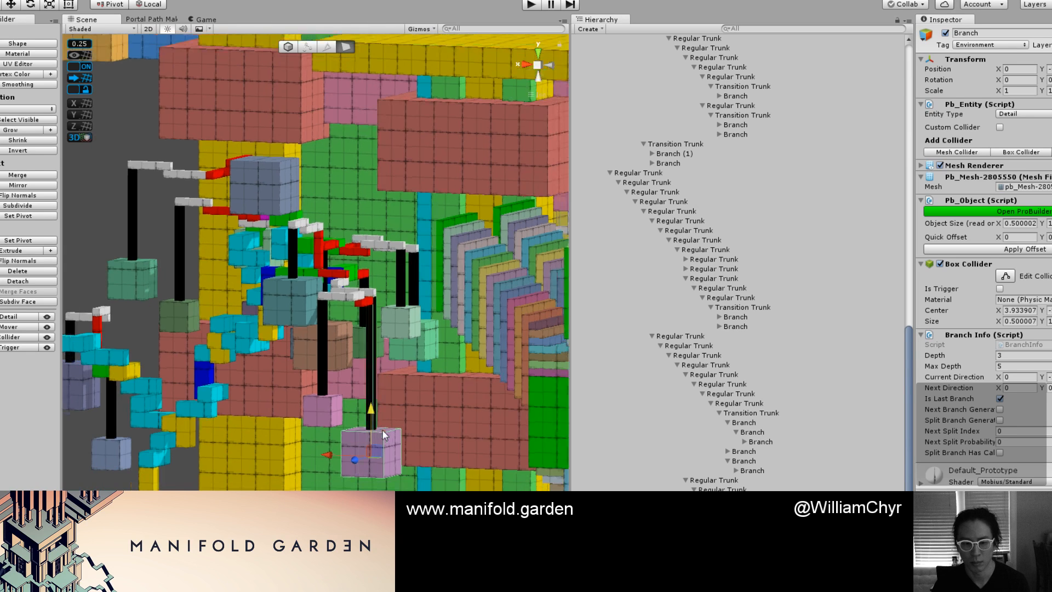
scroll(438, 449, down, 5)
click(174, 433)
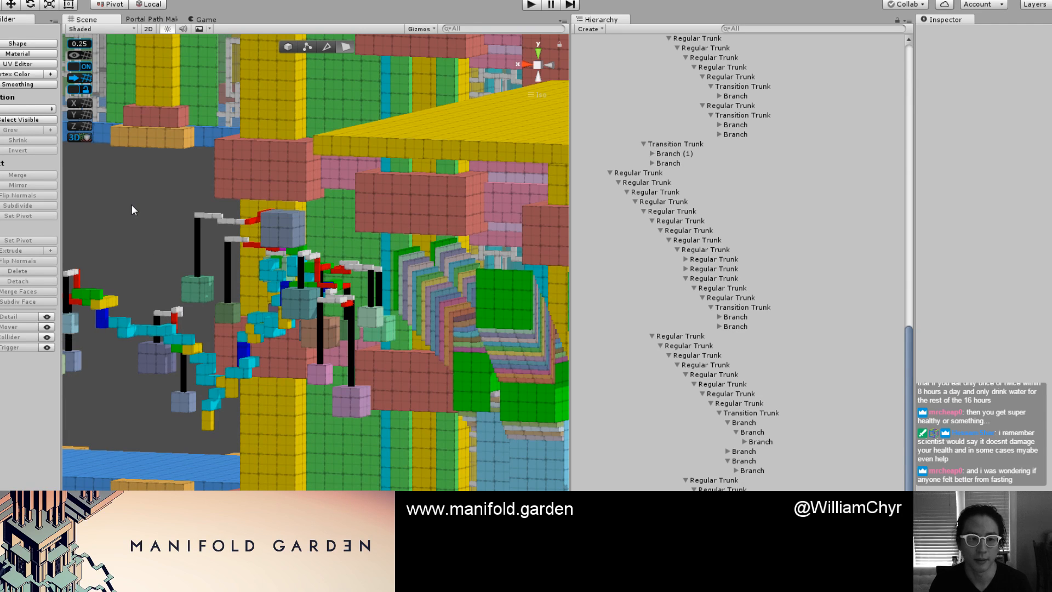
Rotate the white branch with the hanging purple cube so it continues straight from the red branch before it.
scroll(104, 207, down, 2)
drag(62, 225, 43, 226)
middle_drag(149, 251, 298, 223)
scroll(290, 224, up, 8)
alt+drag(229, 226, 258, 265)
middle_drag(259, 265, 491, 258)
alt+drag(491, 258, 287, 270)
scroll(287, 270, up, 6)
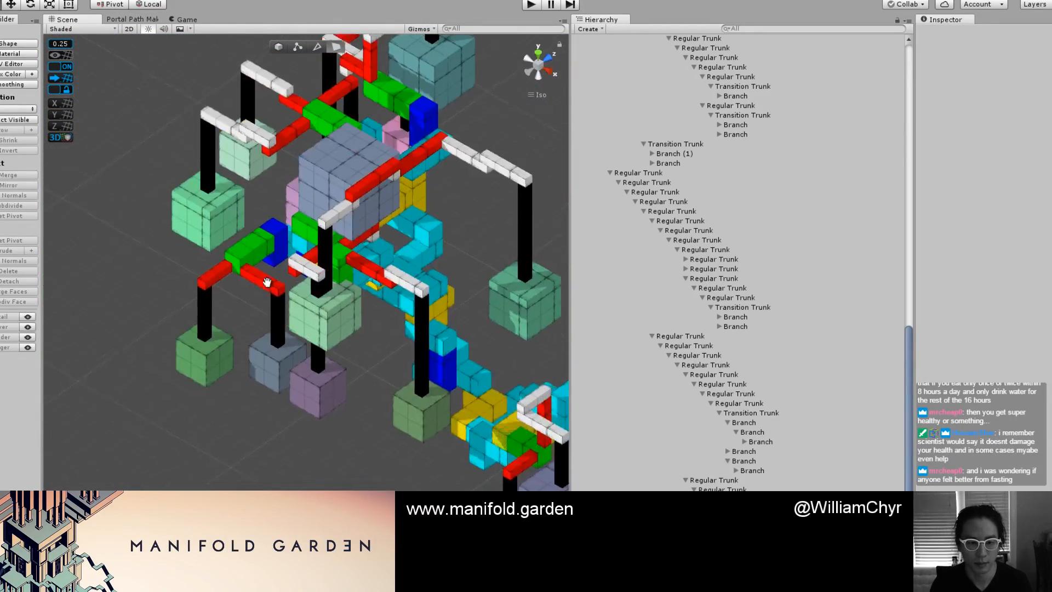
click(372, 259)
key(e)
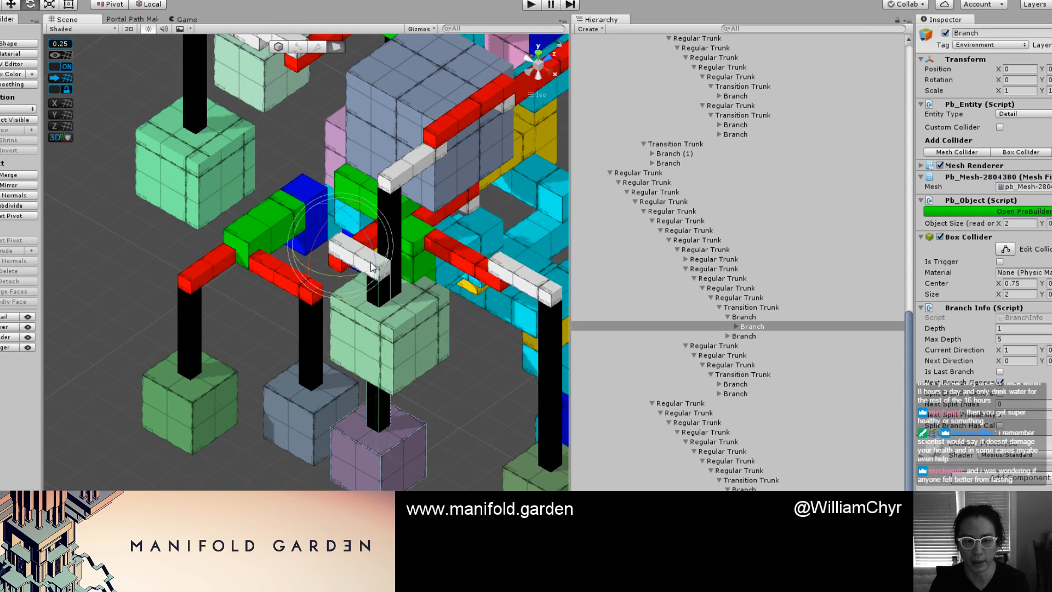
ctrl+drag(312, 284, 246, 277)
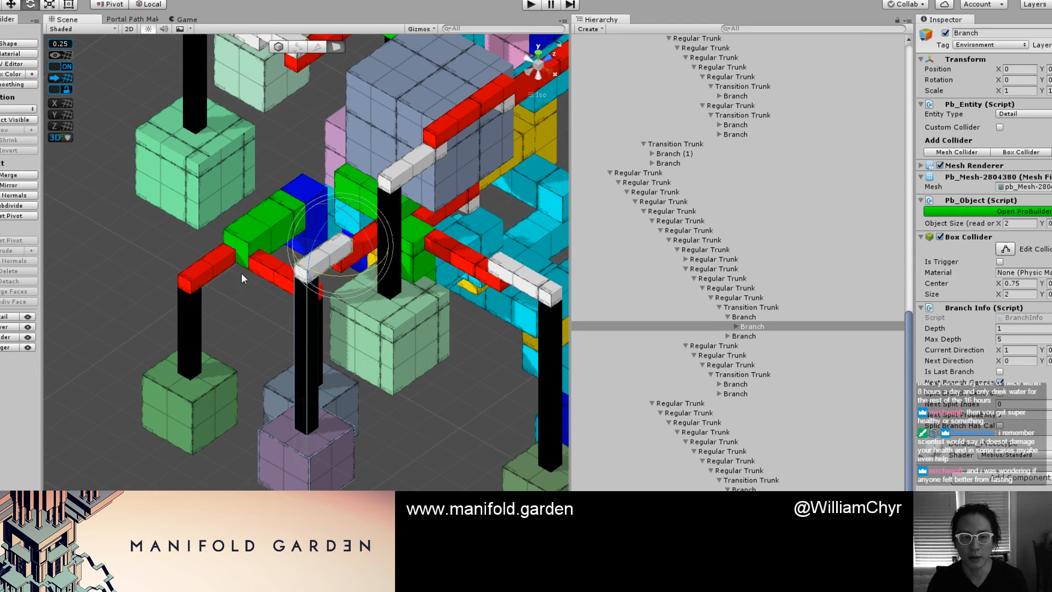
key(w)
Rotate the red branch with the hanging dark green cube perpendicular to its green trunk and snap it against the trunk's side.
alt+drag(234, 331, 350, 320)
scroll(328, 322, down, 3)
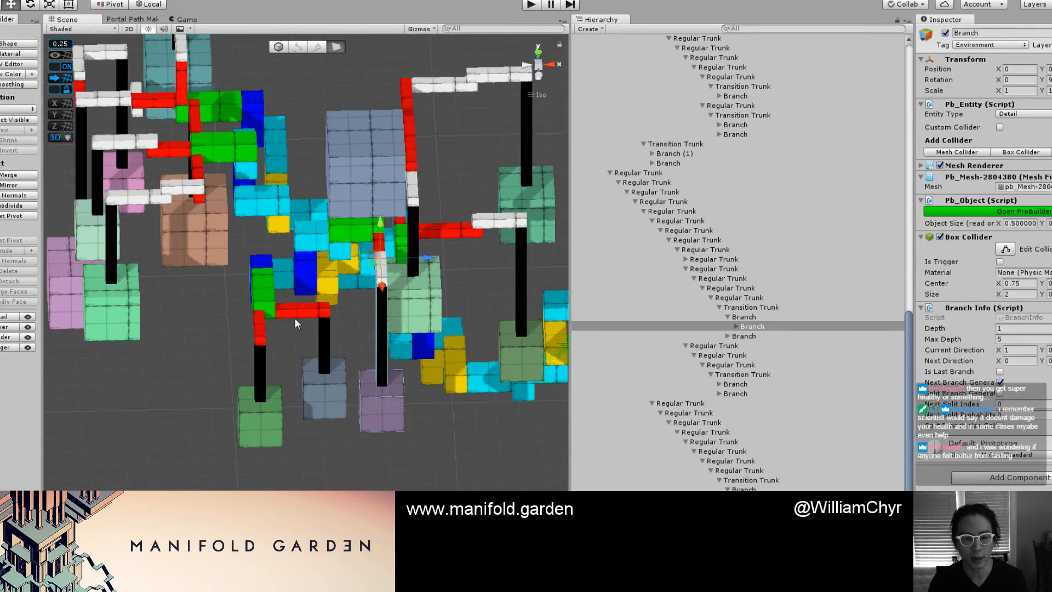
click(259, 335)
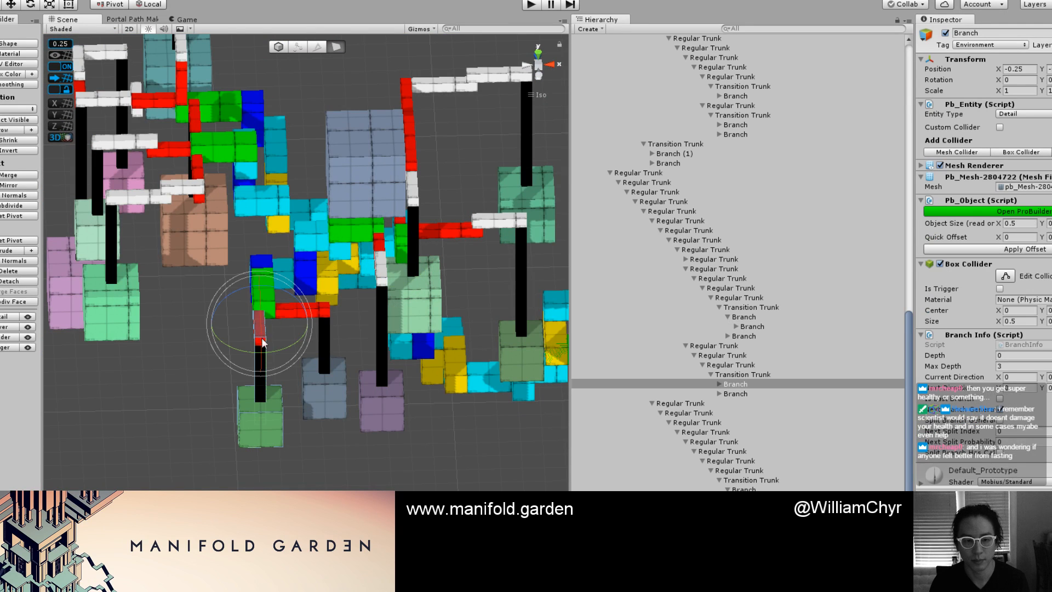
scroll(211, 359, up, 1)
key(ctrl+z)
key(f)
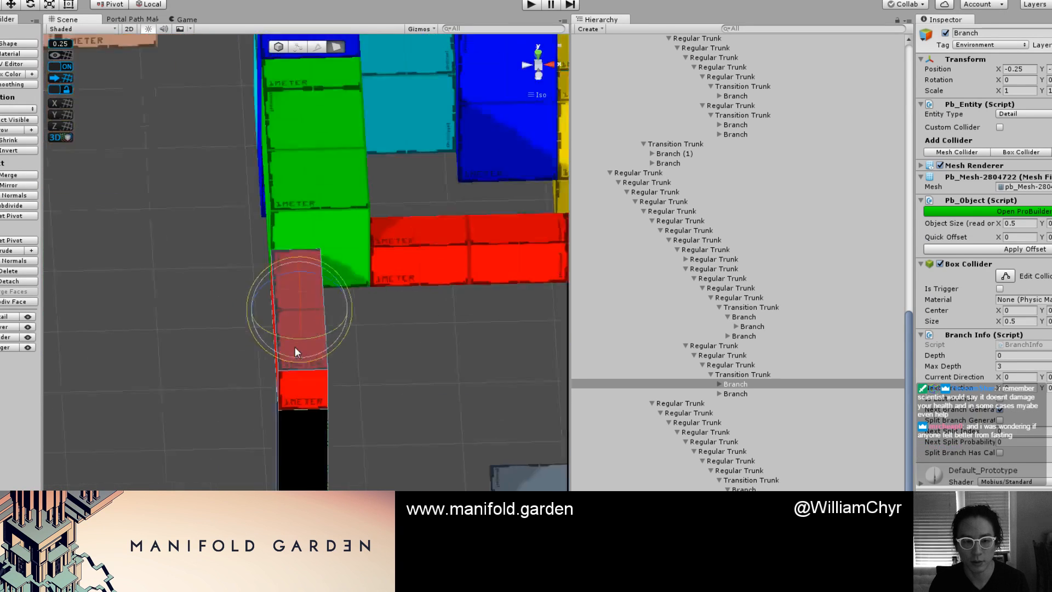
key(g)
key(w)
scroll(307, 340, down, 2)
scroll(329, 336, down, 2)
drag(343, 335, 237, 323)
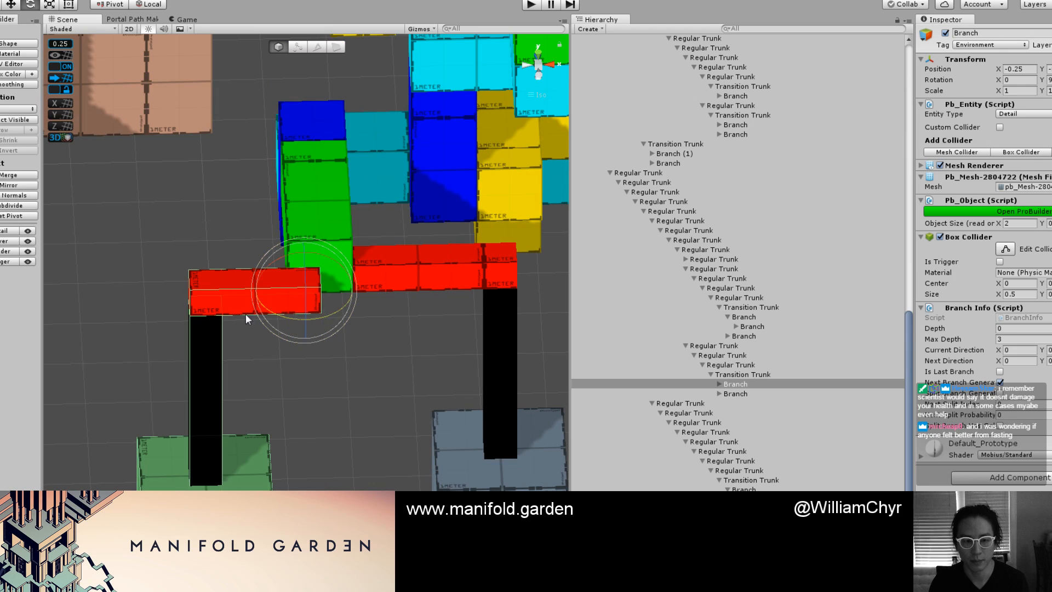
key(v)
drag(322, 314, 281, 294)
Rotate the opposite red branch with the hanging grey-blue cube so it runs parallel to the green trunk.
scroll(307, 292, down, 5)
click(371, 287)
key(e)
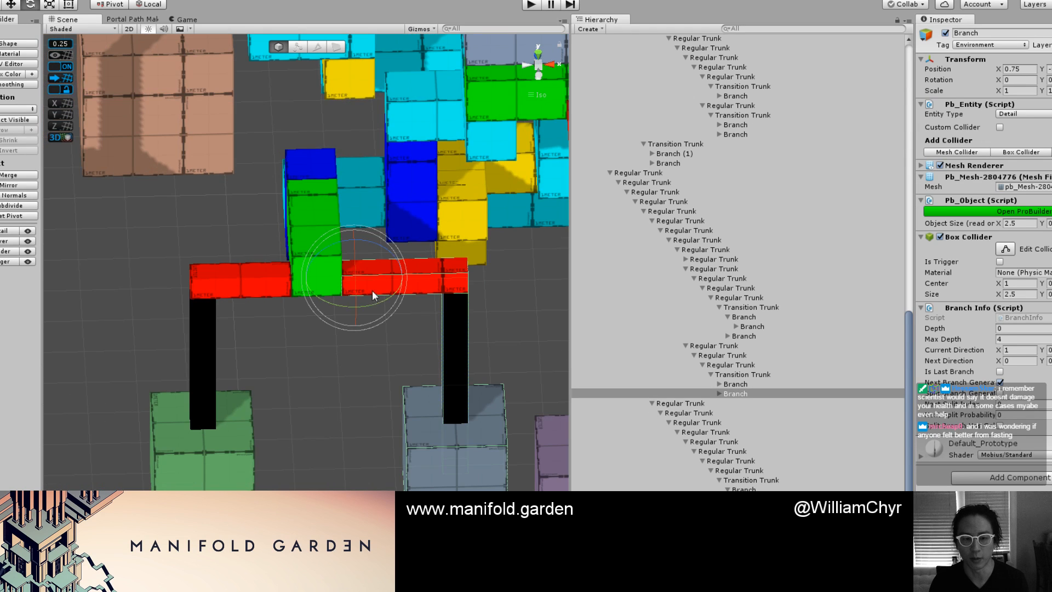
drag(393, 302, 356, 304)
key(w)
alt+drag(482, 290, 386, 273)
scroll(413, 310, up, 3)
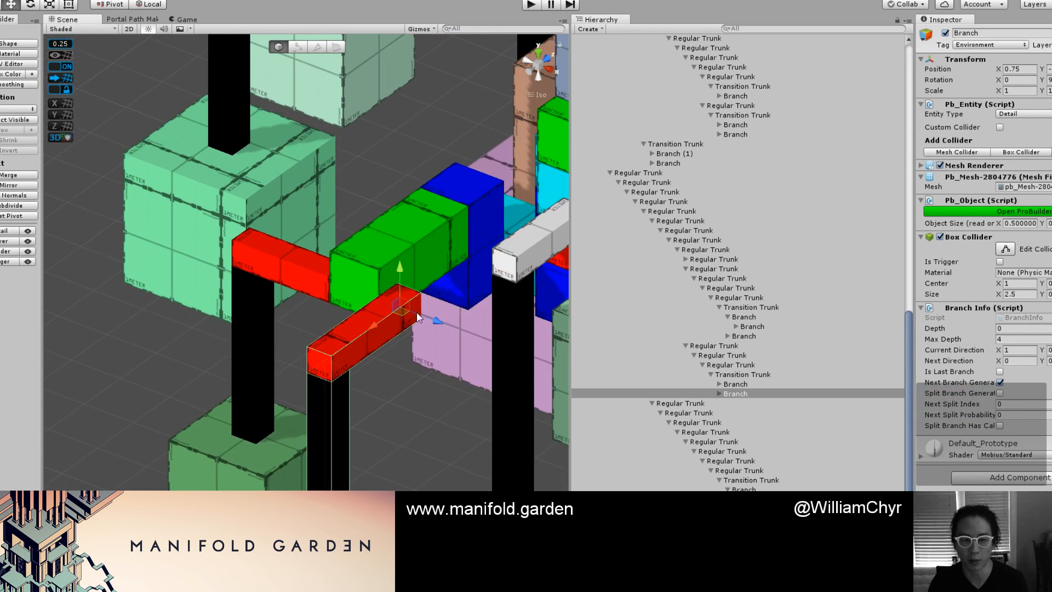
scroll(383, 321, down, 6)
drag(424, 323, 211, 236)
Delete the red branch that carries the large grey-blue leaf cube.
scroll(408, 322, up, 3)
click(387, 316)
right_click(744, 317)
click(777, 382)
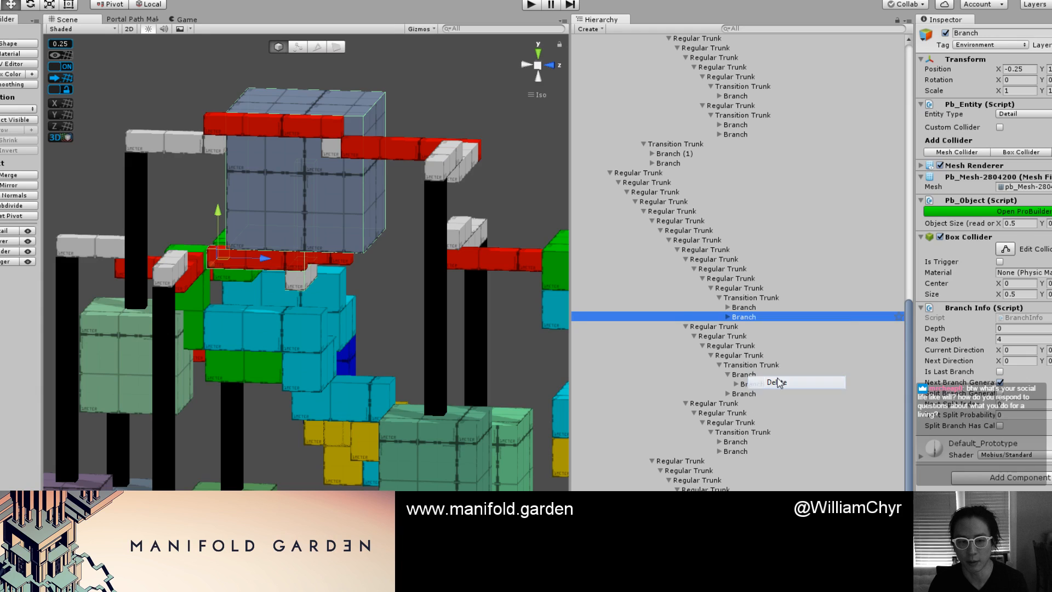
Delete the red branch with the upright magenta segment, including its attached branches and leaf cubes.
alt+drag(289, 232, 368, 213)
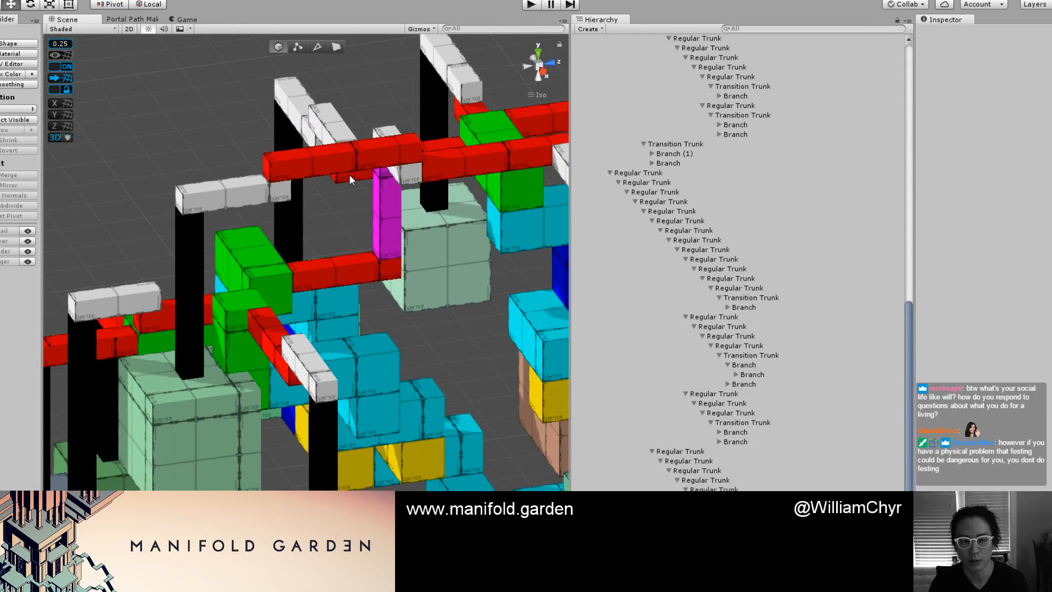
scroll(342, 184, down, 3)
alt+drag(338, 188, 751, 395)
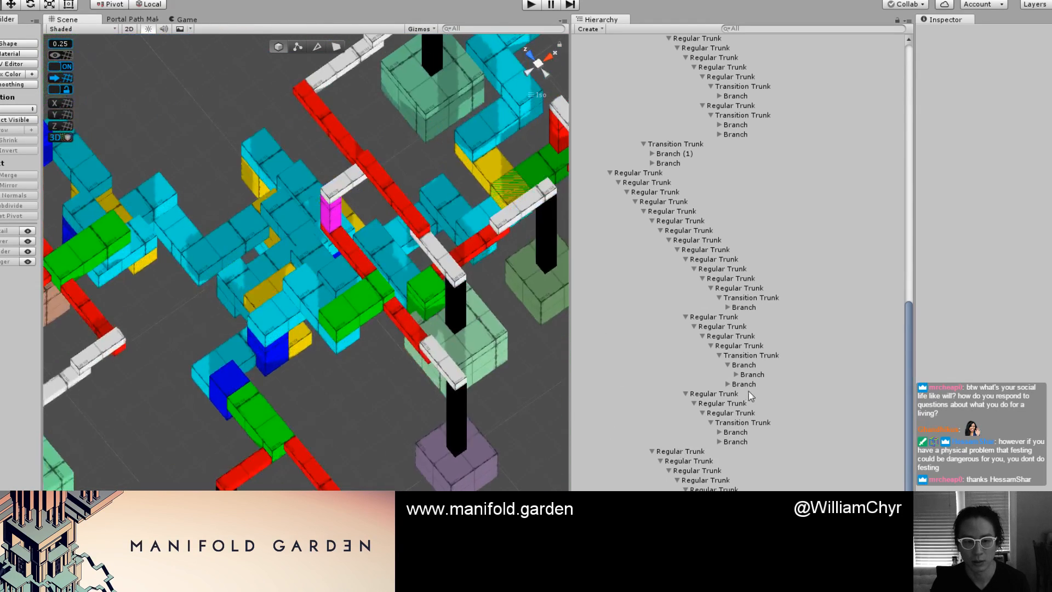
click(371, 323)
key(e)
drag(357, 362, 325, 223)
key(w)
click(323, 225)
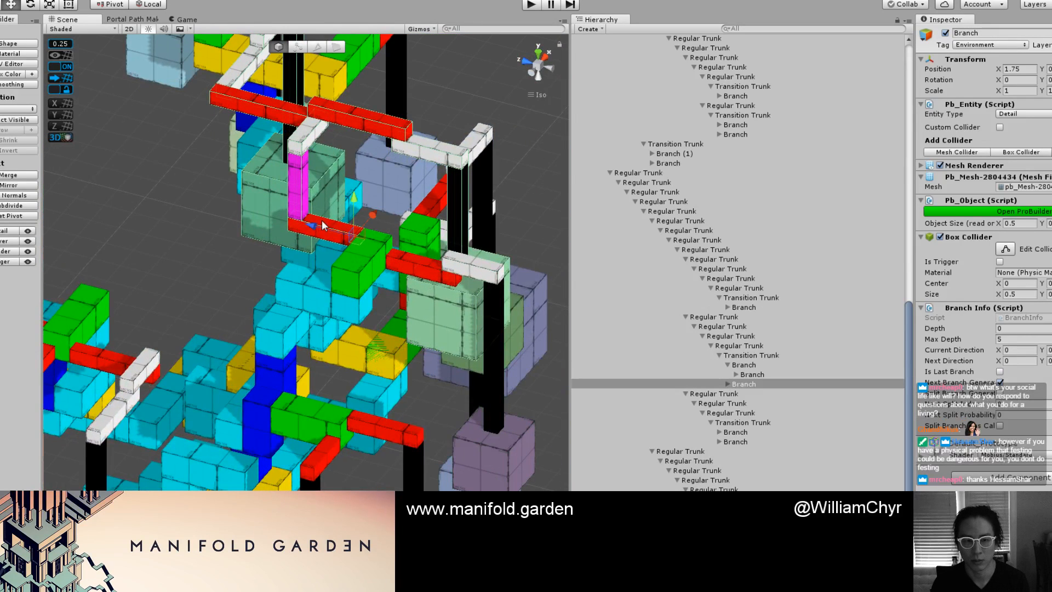
right_click(766, 386)
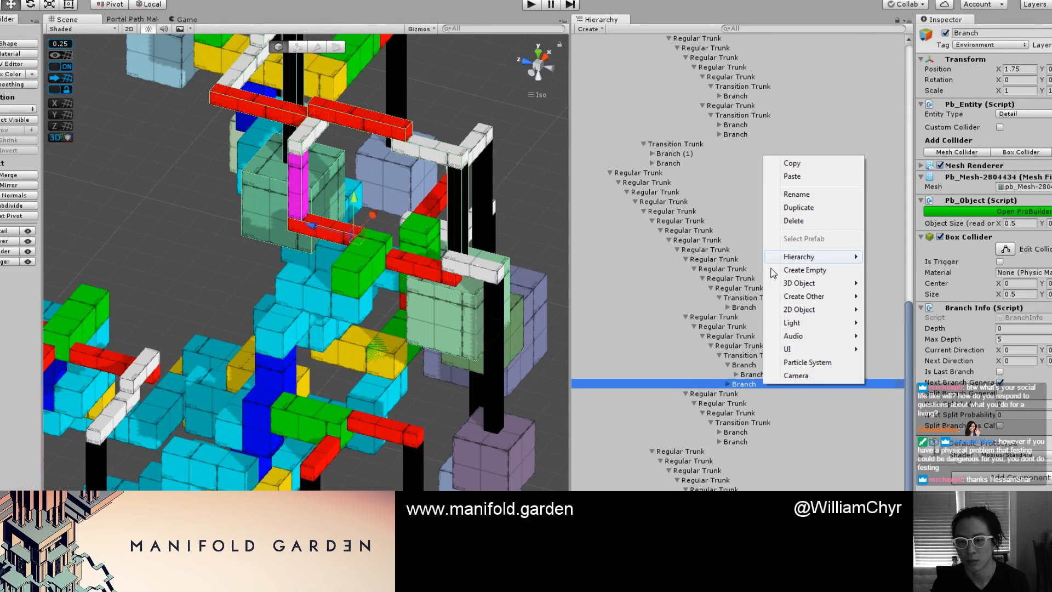
click(790, 222)
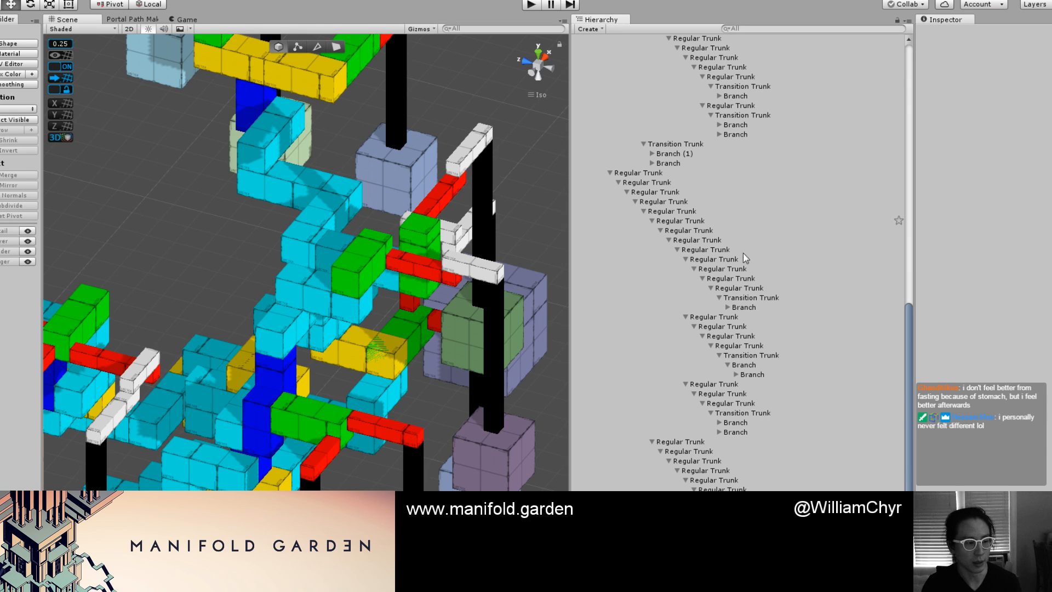
Examine how the yellow trunk segments join the neighbouring cyan and blue trunk segments.
scroll(711, 348, down, 3)
scroll(412, 307, down, 14)
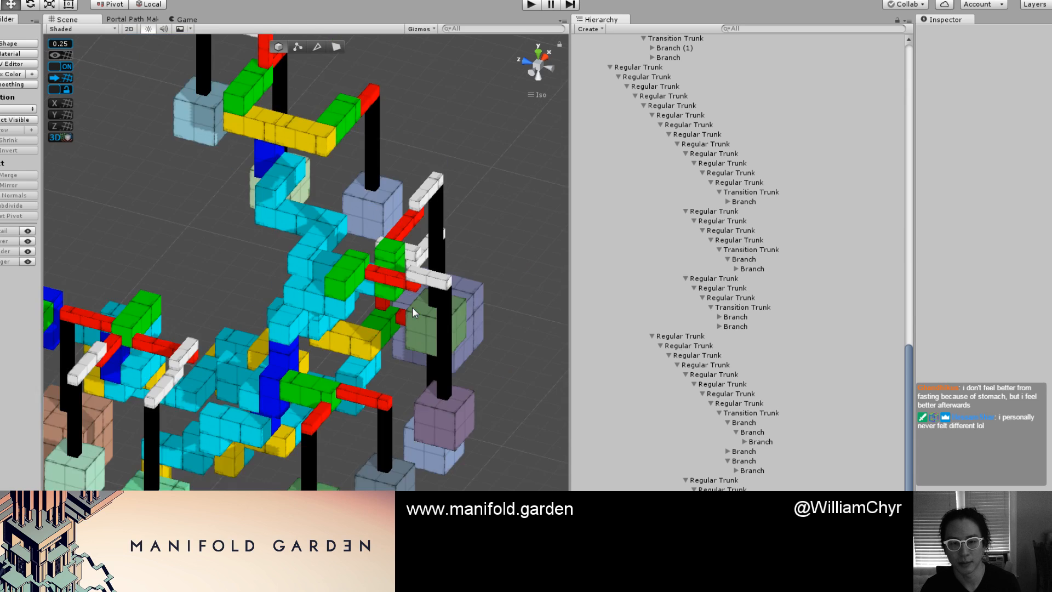
scroll(367, 365, up, 5)
alt+drag(492, 281, 465, 375)
scroll(369, 409, up, 10)
scroll(463, 374, up, 2)
click(240, 236)
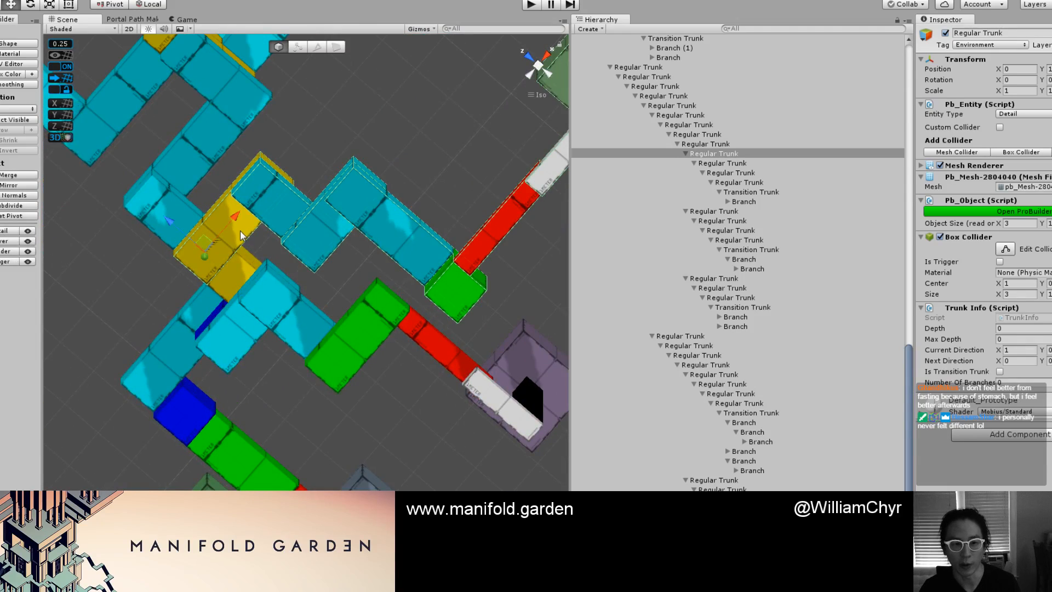
scroll(240, 236, down, 3)
drag(244, 225, 215, 143)
scroll(235, 331, up, 2)
alt+drag(234, 331, 330, 371)
scroll(178, 371, up, 2)
click(372, 337)
scroll(345, 366, up, 1)
click(272, 334)
alt+drag(276, 336, 281, 400)
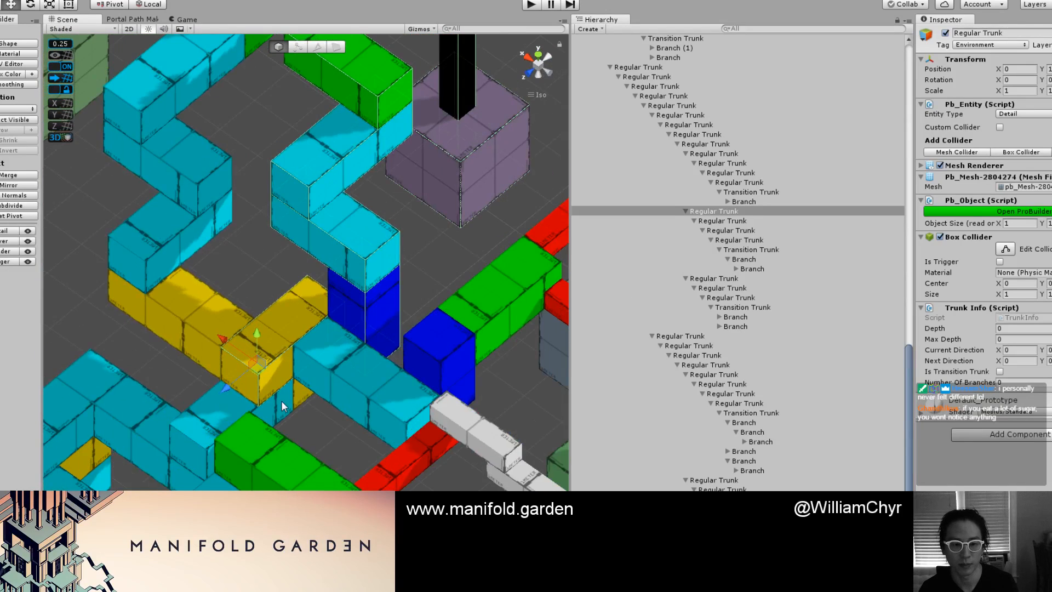
Shift the blue trunk segment and its attached branches slightly at the joint with the yellow trunk.
click(304, 396)
alt+drag(300, 363, 227, 363)
click(212, 436)
drag(257, 410, 282, 421)
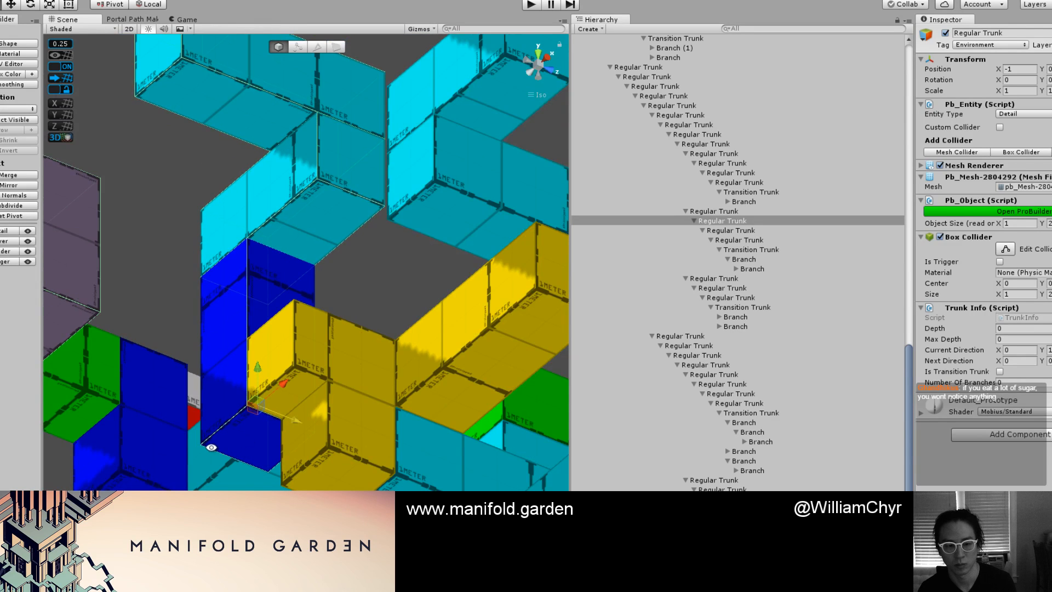
Select the yellow trunk segment next to the blue one and switch to geometry editing.
alt+drag(211, 446, 323, 373)
click(338, 310)
key(g)
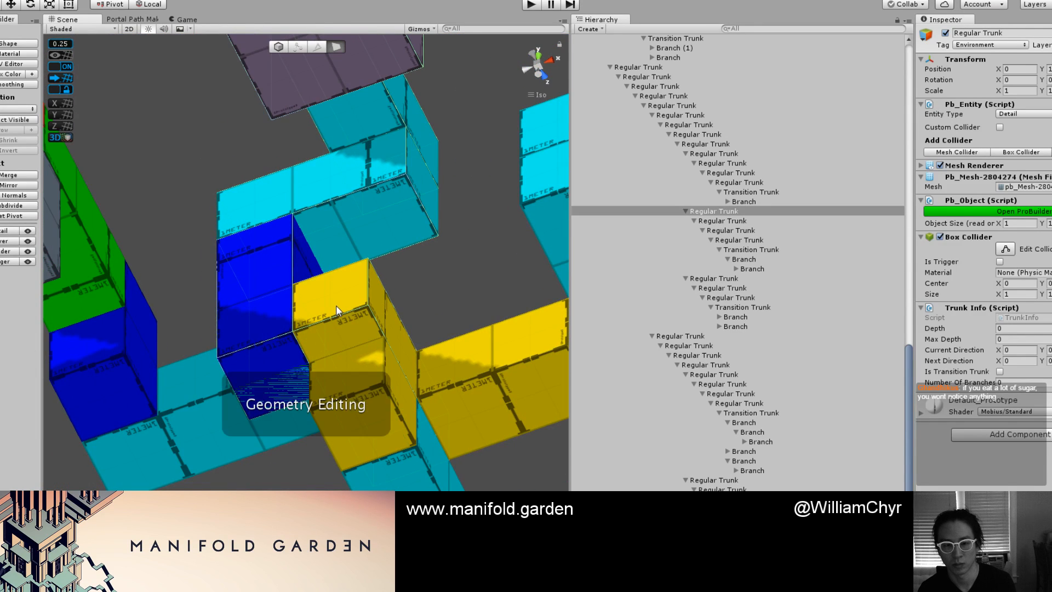
Pull the end face of the yellow trunk block back from the dark blue trunk and return to object-level editing.
click(359, 342)
drag(360, 344, 366, 356)
key(g)
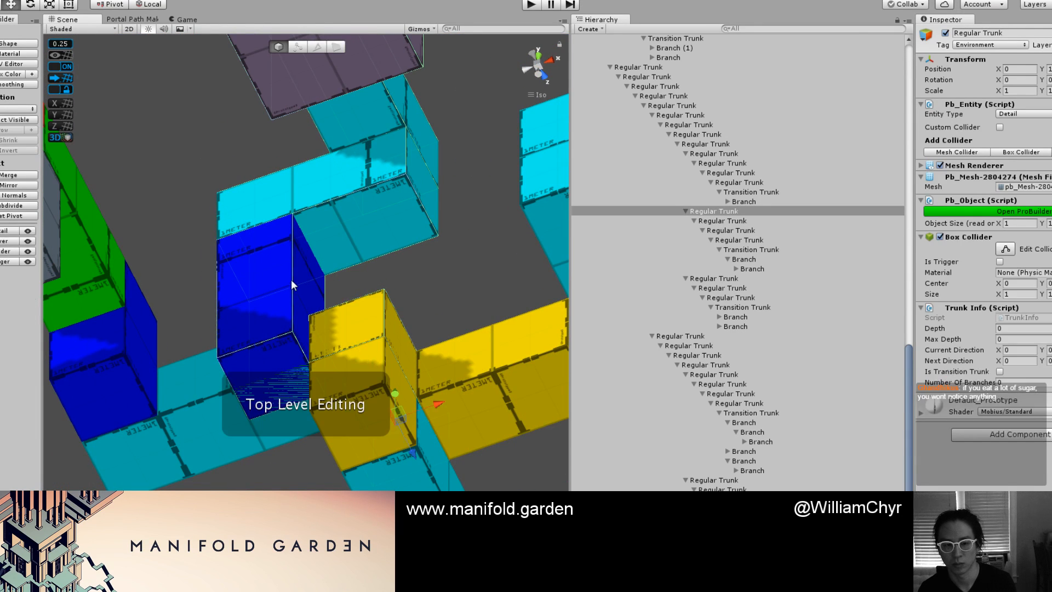
Examine how the tree's trunks, branches and hanging leaf cubes connect from several angles.
click(291, 281)
alt+drag(289, 385, 157, 469)
click(366, 370)
alt+drag(175, 330, 226, 414)
scroll(171, 333, down, 5)
middle_drag(172, 334, 216, 336)
middle_drag(316, 361, 216, 313)
scroll(216, 314, up, 4)
alt+drag(219, 314, 334, 311)
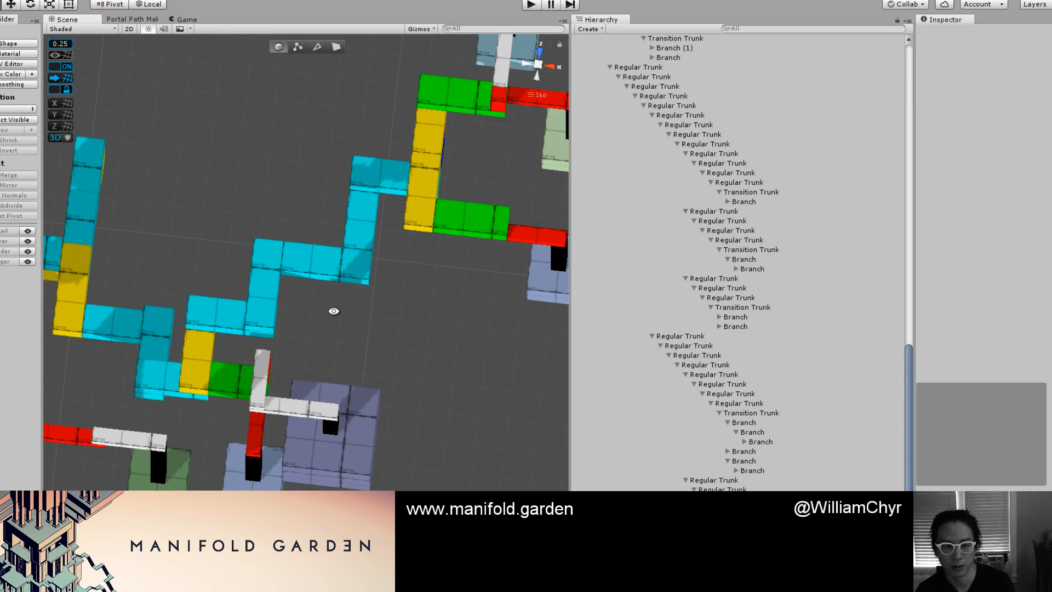
alt+drag(334, 310, 326, 238)
scroll(275, 239, up, 8)
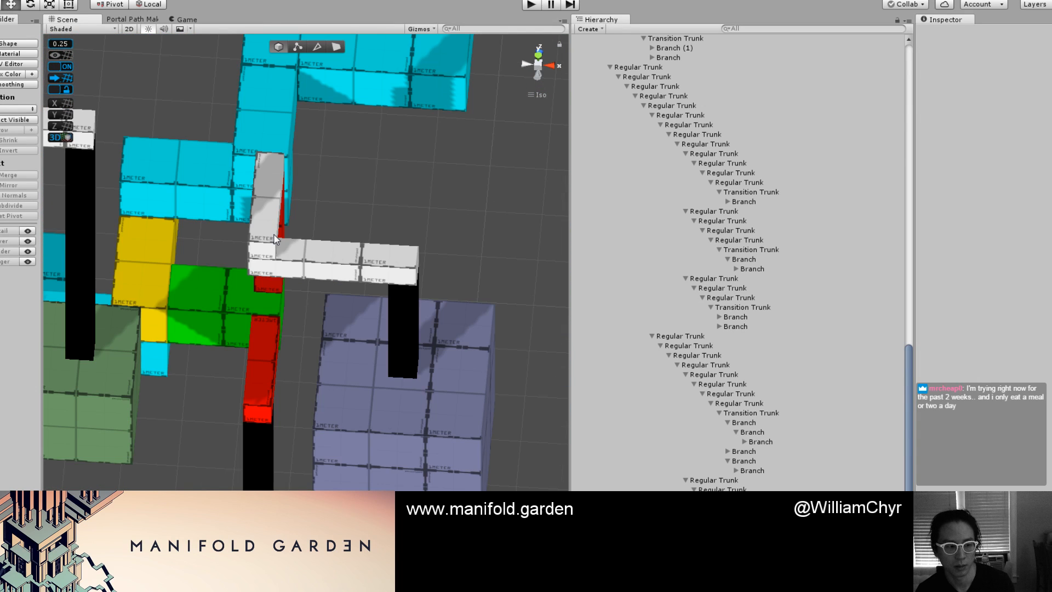
click(275, 235)
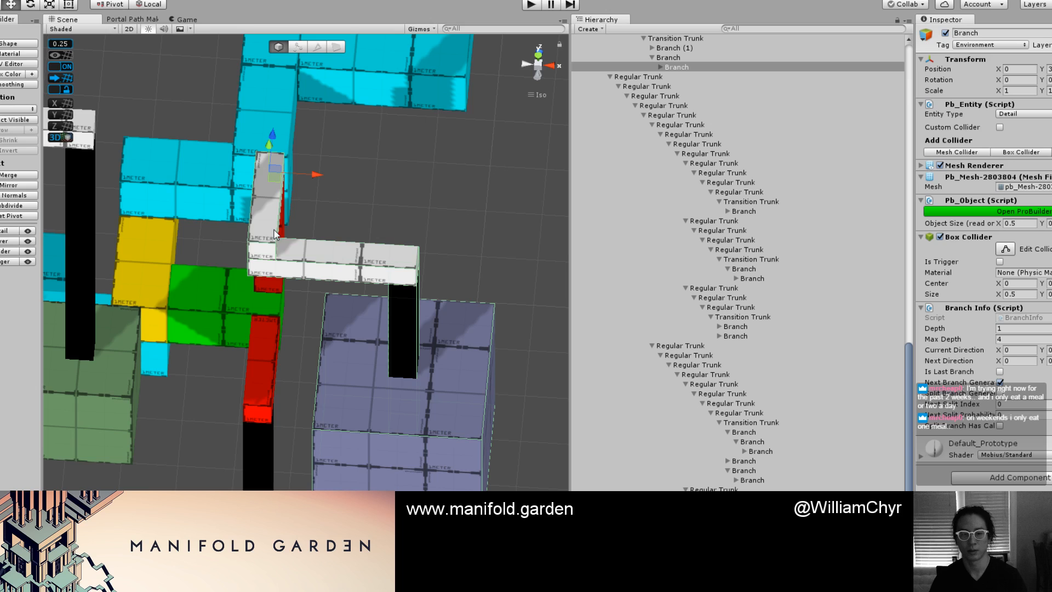
scroll(412, 231, down, 5)
key(e)
alt+drag(354, 241, 232, 249)
click(232, 250)
scroll(232, 251, down, 4)
drag(357, 259, 266, 194)
click(337, 156)
alt+drag(337, 155, 446, 244)
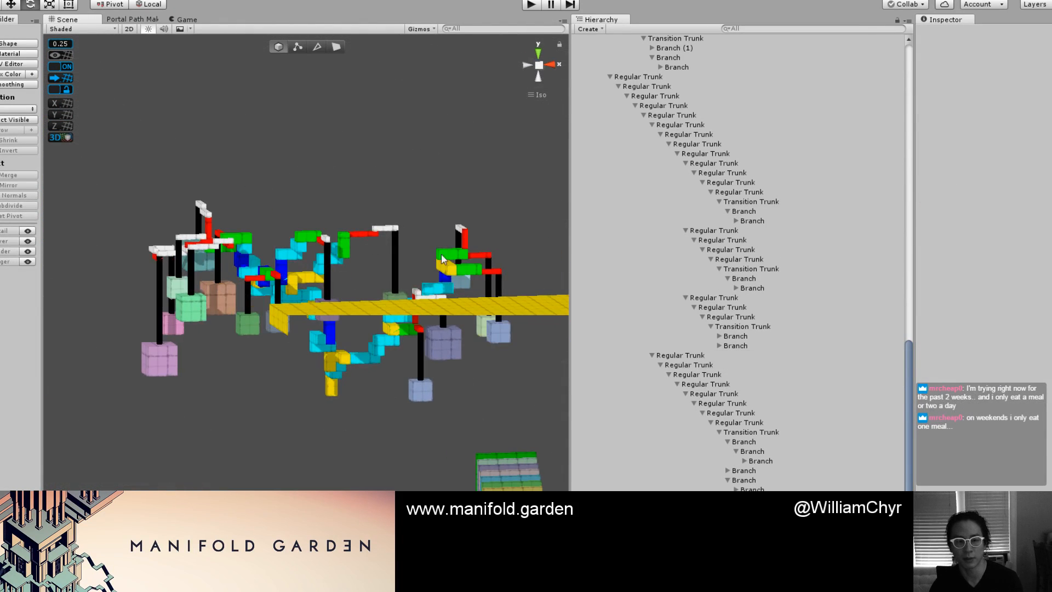
alt+drag(207, 315, 284, 286)
Lower the large teal leaf cube vertically beneath its branch.
click(286, 274)
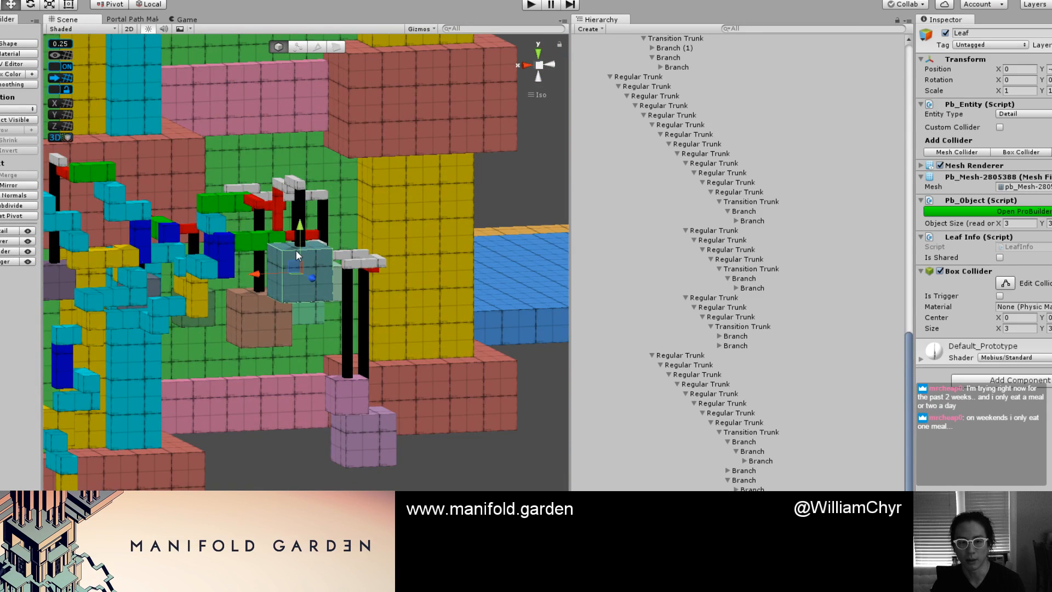
drag(299, 232, 300, 319)
alt+drag(299, 319, 320, 150)
Stretch the bottom face of the black branch above the teal leaf cube down to meet the cube.
key(g)
click(317, 146)
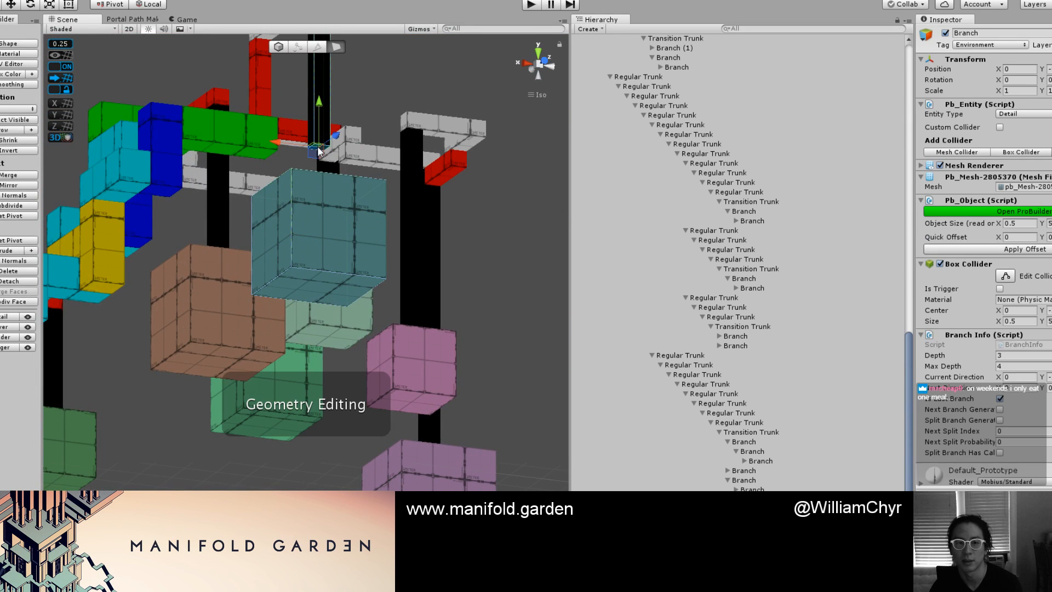
drag(320, 104, 318, 171)
scroll(394, 185, down, 5)
key(Escape)
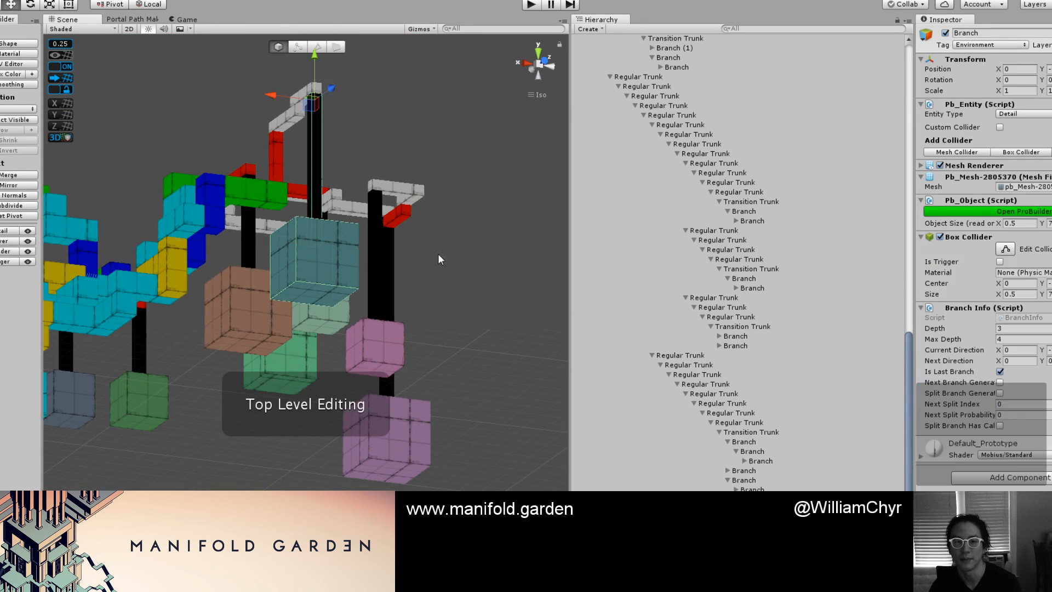
click(438, 253)
Move the pale green leaf cube well down below its hanging branch.
alt+drag(438, 253, 286, 339)
click(320, 279)
drag(323, 232, 368, 237)
Extend the bottom face of the pale green leaf's black branch down to the top of the cube.
scroll(277, 334, up, 6)
key(g)
click(339, 212)
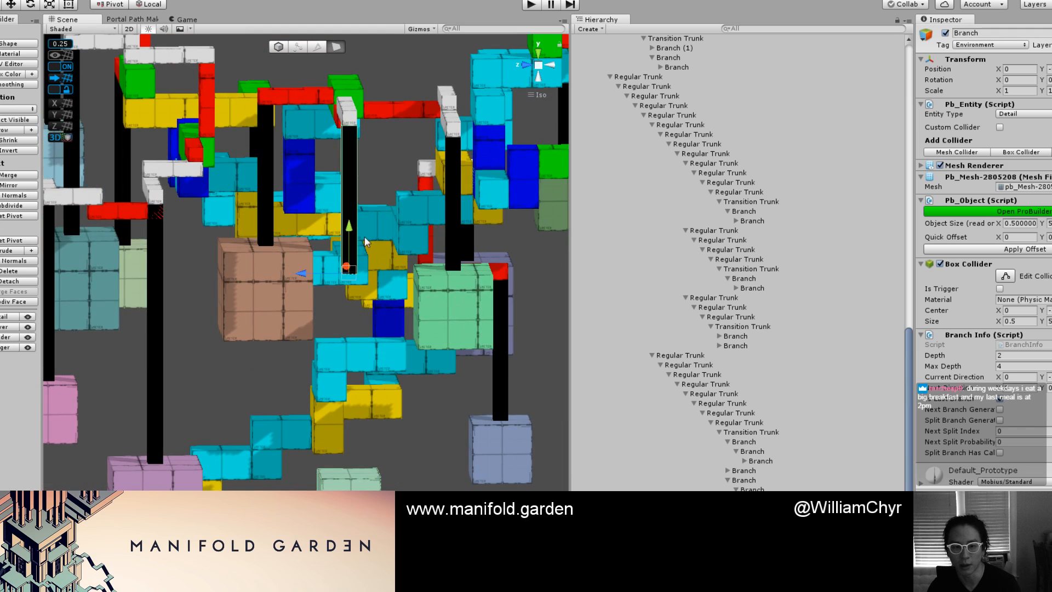
drag(350, 442, 350, 463)
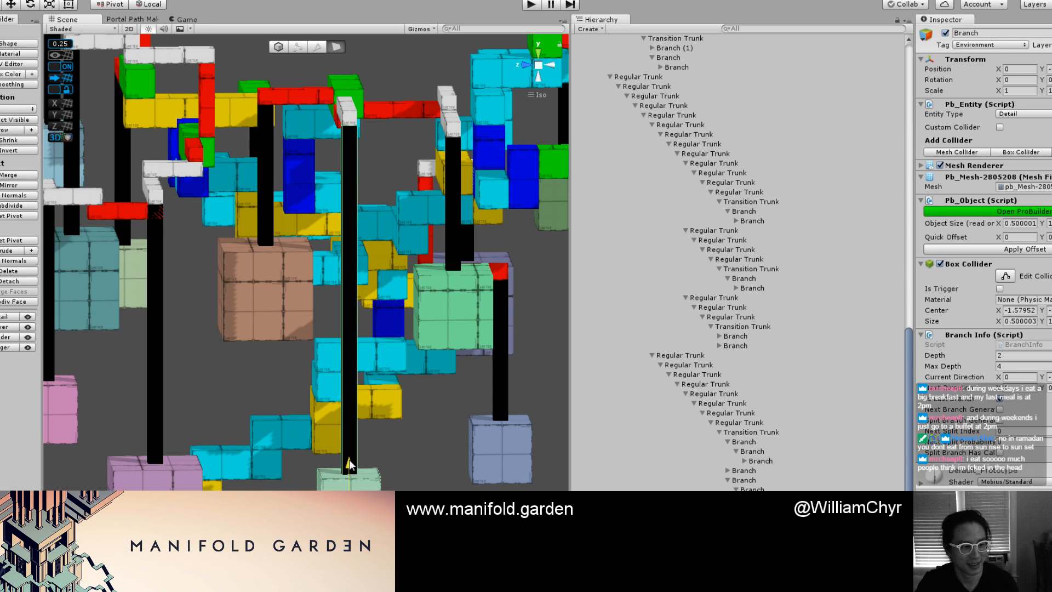
scroll(349, 460, down, 8)
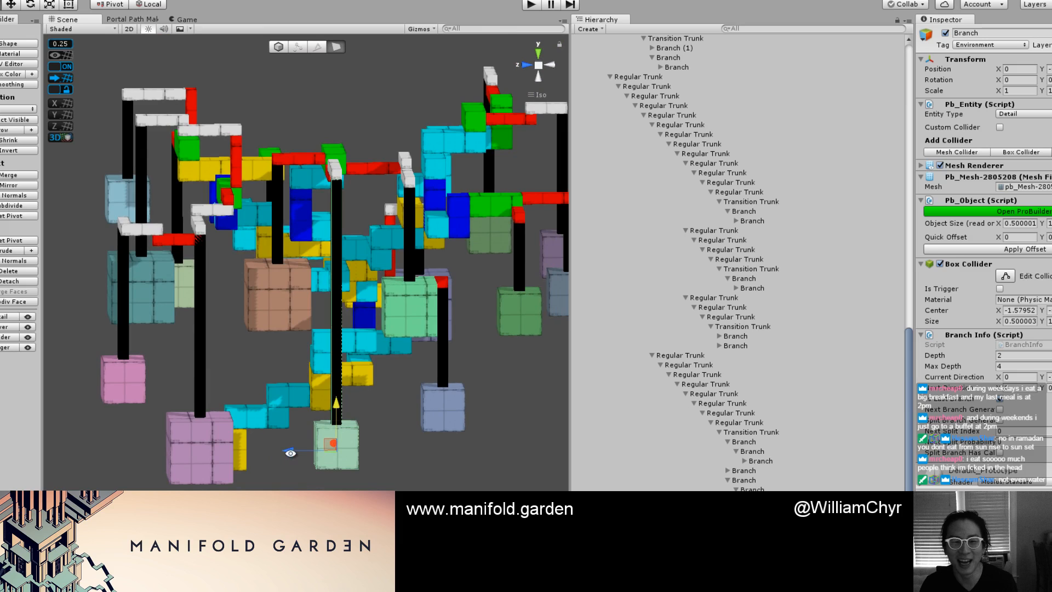
alt+drag(291, 452, 311, 403)
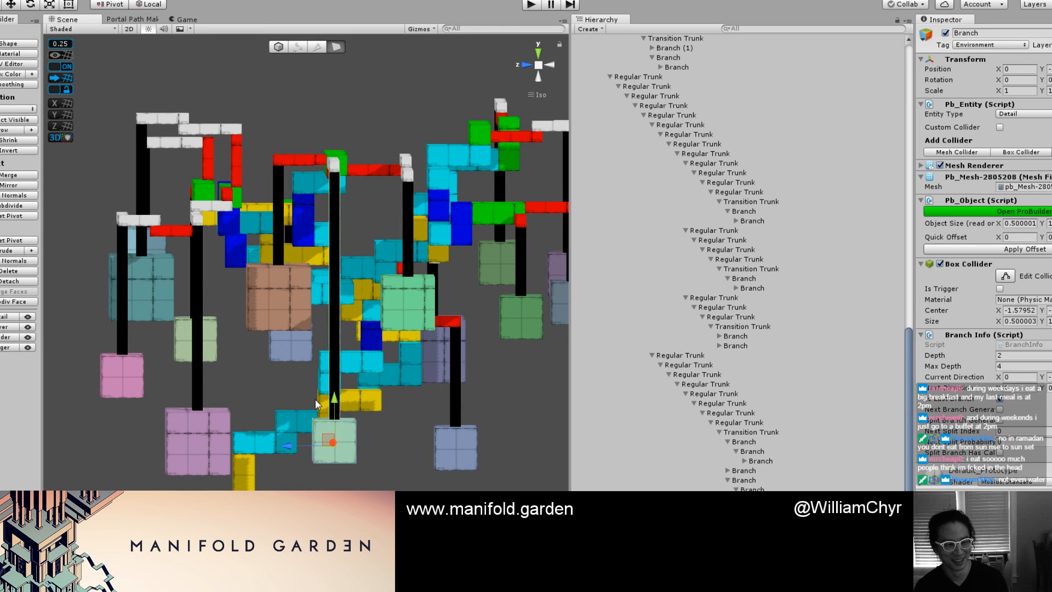
Lower the olive green leaf cube that hangs from the long white and red branch.
click(244, 368)
scroll(343, 322, down, 3)
alt+drag(344, 323, 315, 362)
scroll(314, 363, up, 4)
middle_drag(334, 370, 241, 376)
alt+drag(242, 376, 287, 323)
scroll(296, 411, up, 3)
scroll(287, 323, down, 4)
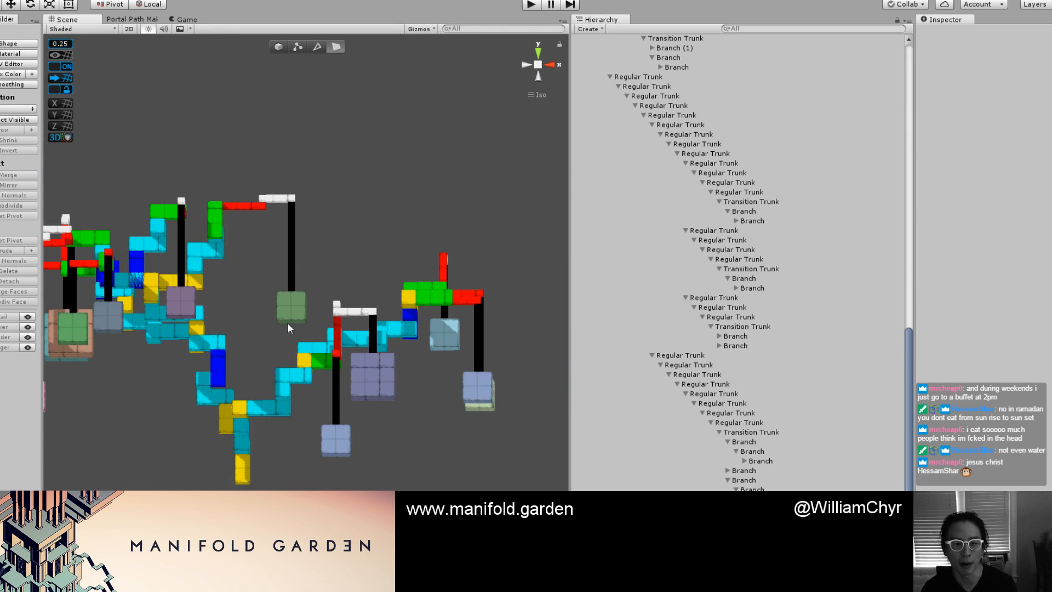
click(286, 304)
scroll(286, 305, up, 2)
drag(289, 261, 290, 373)
Lengthen the olive green leaf's black branch by moving its bottom face down to the cube.
scroll(293, 400, up, 5)
scroll(290, 336, up, 1)
scroll(252, 275, up, 3)
key(g)
click(257, 288)
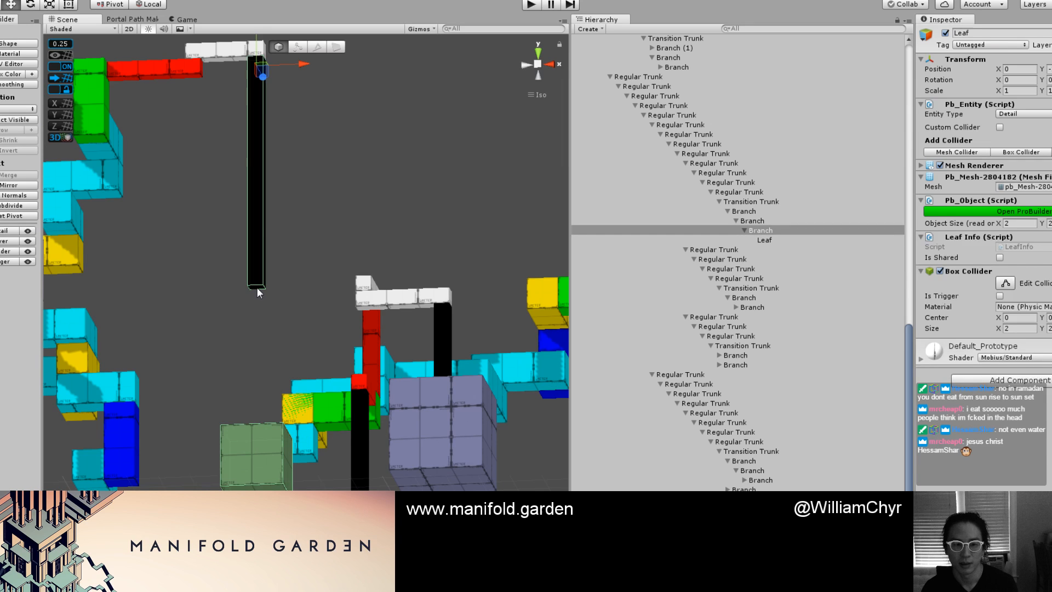
key(g)
alt+drag(258, 287, 260, 461)
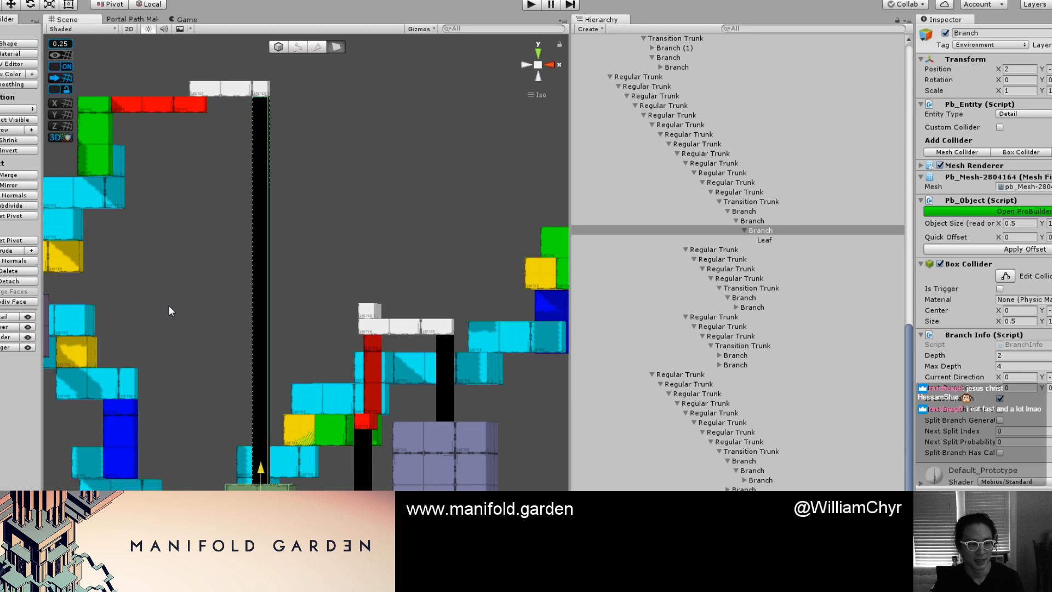
Lower the purple leaf cube below the yellow and cyan trunks and fine-tune its height.
click(191, 312)
scroll(190, 316, down, 10)
alt+drag(185, 321, 322, 325)
scroll(297, 326, up, 5)
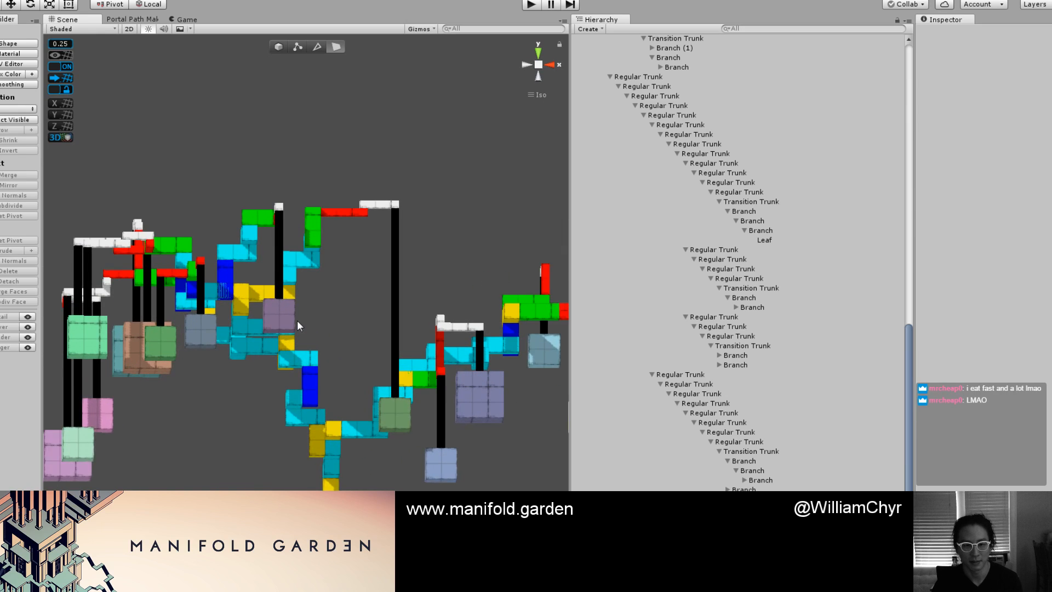
scroll(297, 320, up, 2)
key(g)
key(g)
key(g)
click(279, 317)
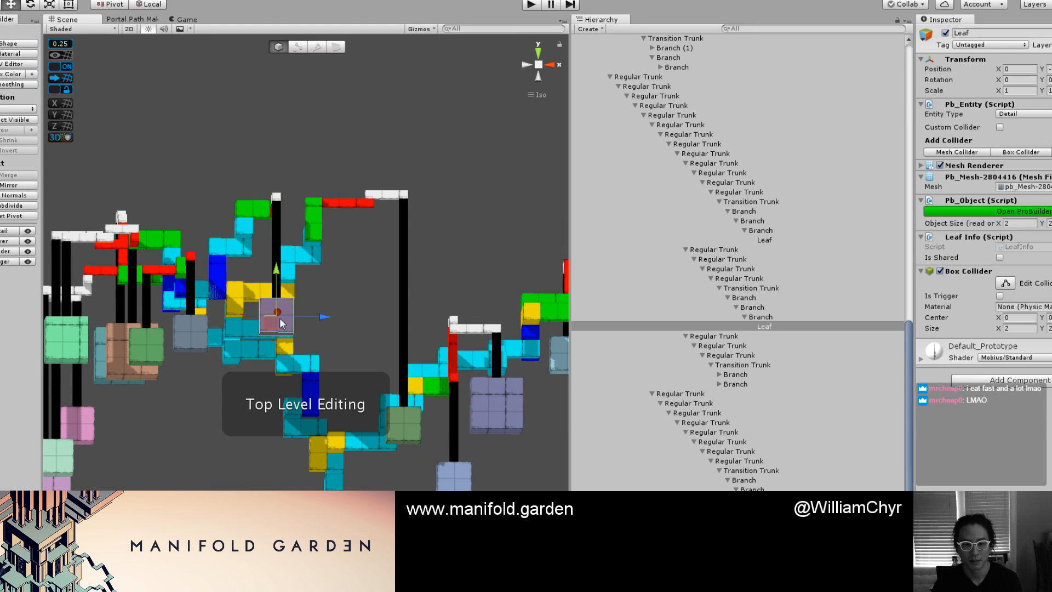
drag(277, 269, 289, 403)
scroll(289, 403, up, 4)
middle_drag(289, 434, 296, 342)
alt+drag(296, 342, 287, 352)
drag(255, 411, 256, 388)
Select the bottom face of the purple leaf's black branch and extend it down to the cube.
alt+drag(274, 353, 177, 186)
key(g)
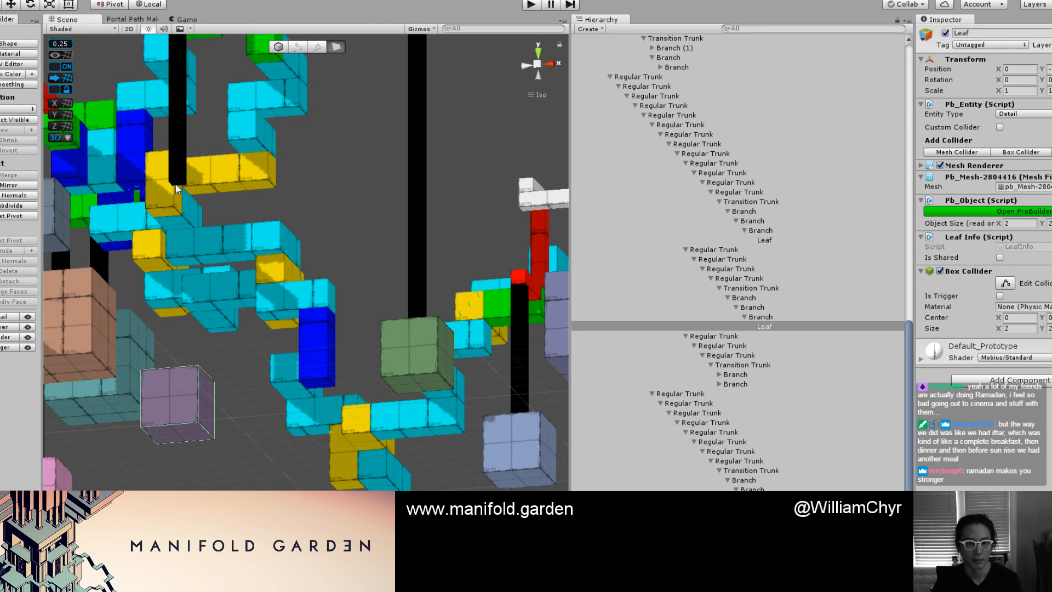
click(177, 185)
click(176, 186)
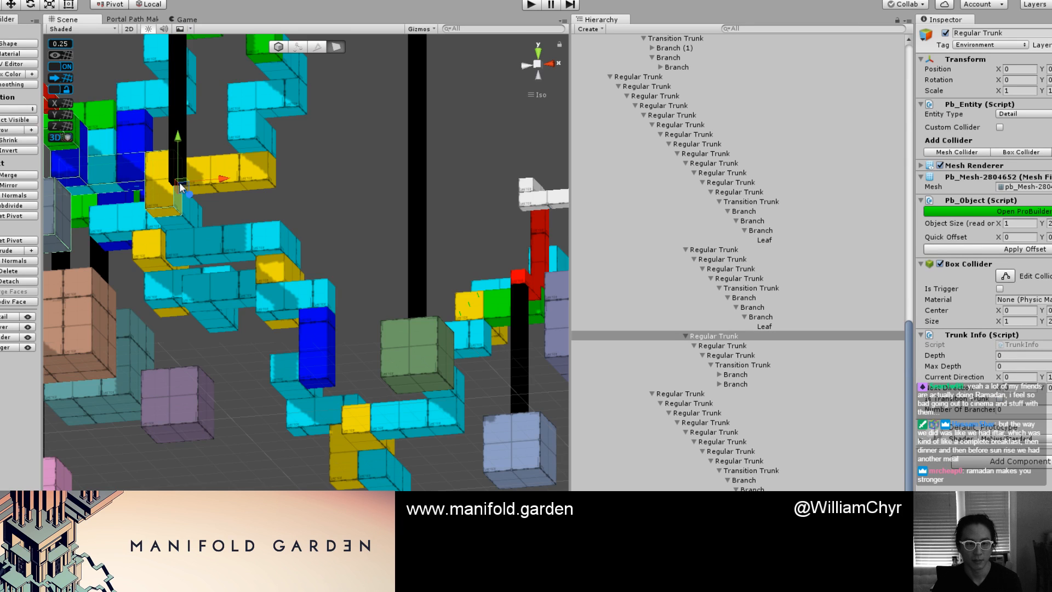
key(f)
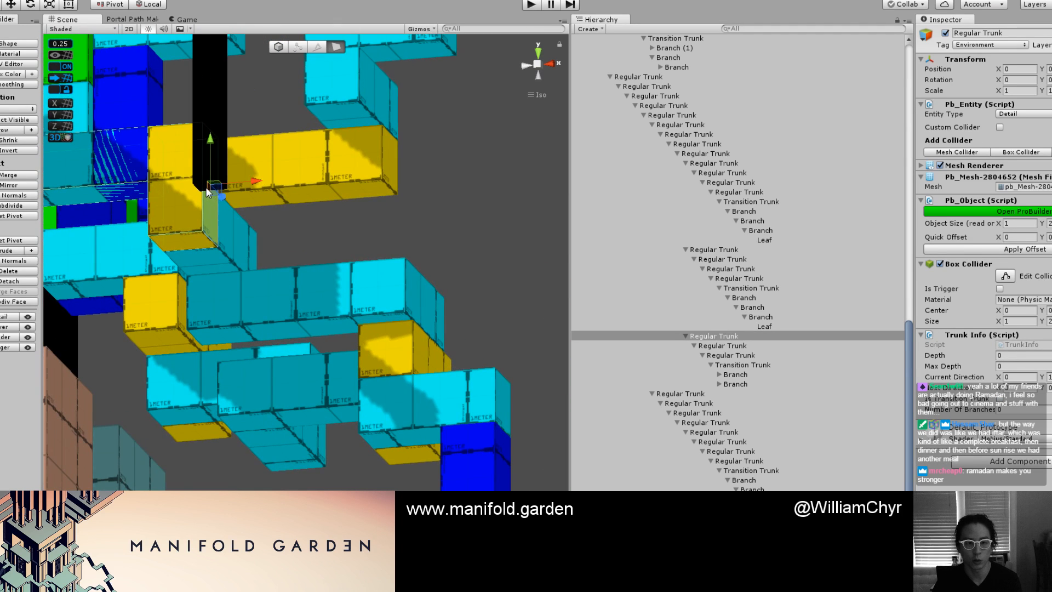
click(208, 190)
key(f)
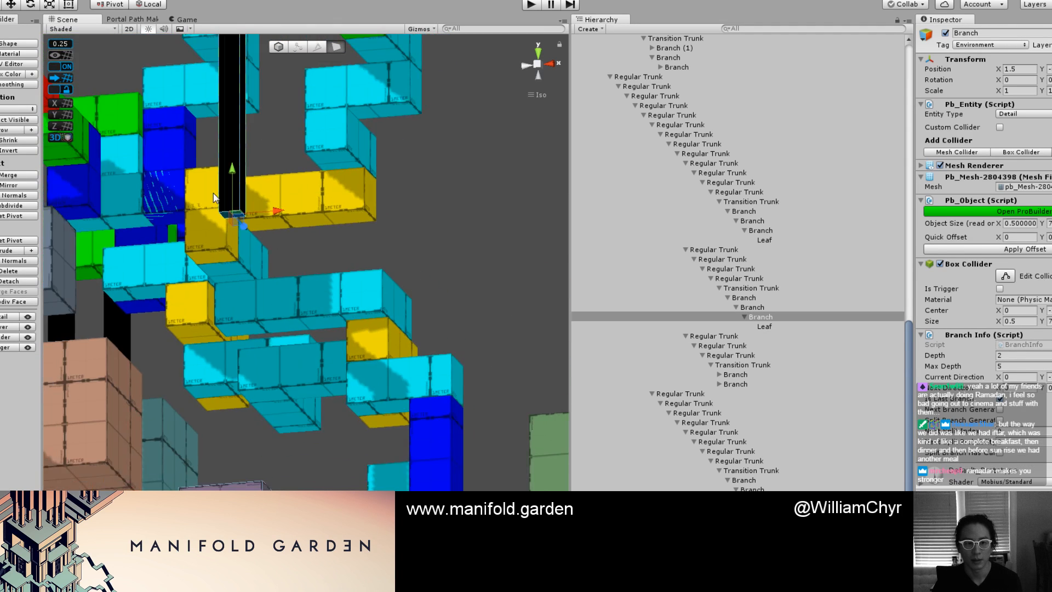
scroll(214, 198, down, 10)
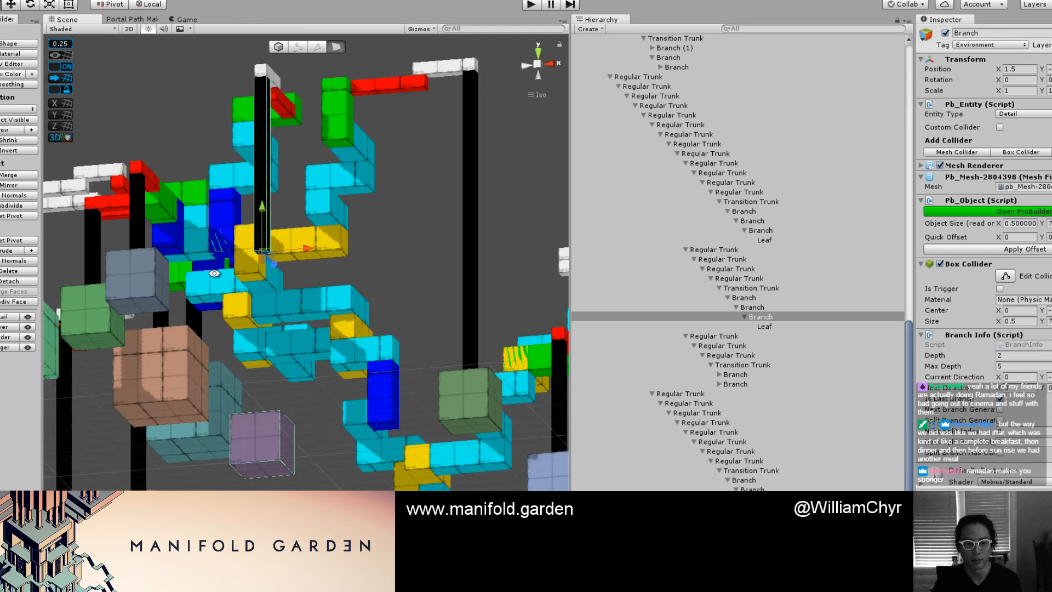
alt+drag(214, 273, 241, 351)
click(228, 458)
scroll(228, 458, down, 4)
mouse_move(228, 458)
alt+mouse_down()
mouse_move(209, 442)
mouse_move(256, 383)
mouse_move(241, 446)
alt+mouse_up()
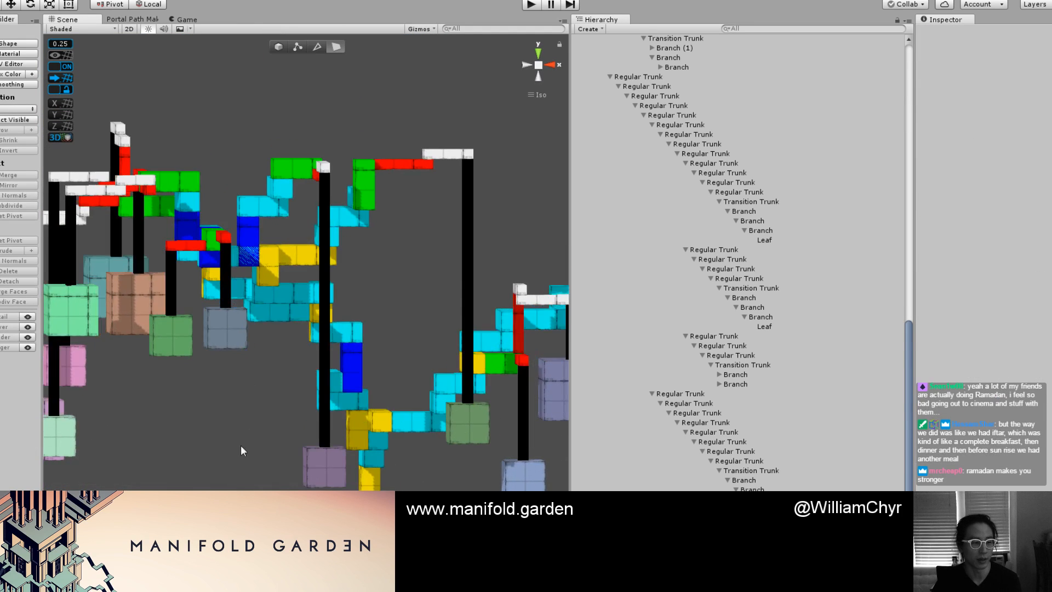
Lower the slate blue leaf cube hanging beside the dark green leaf.
scroll(241, 445, down, 5)
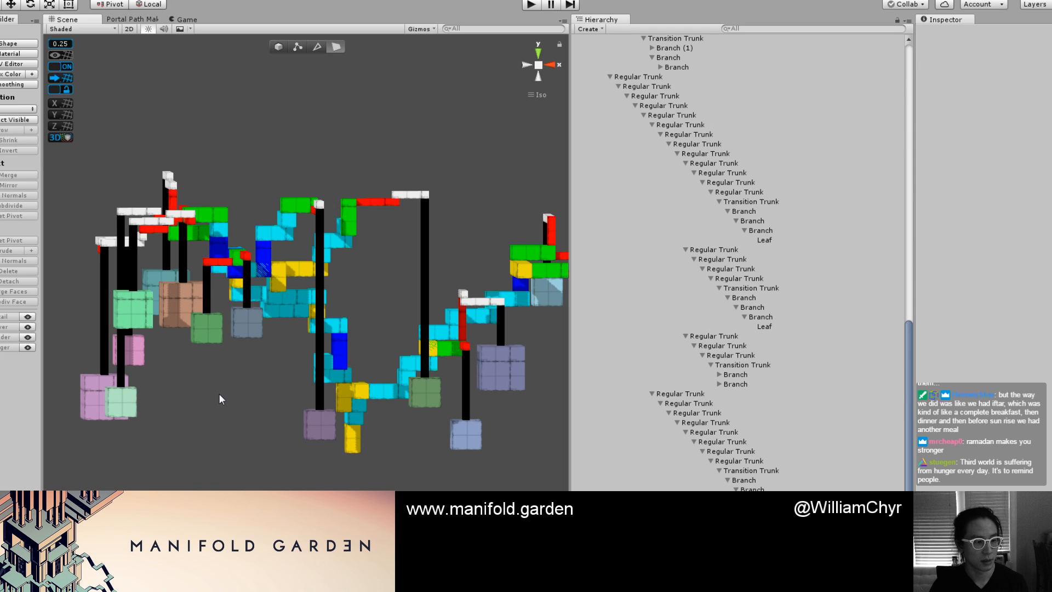
scroll(219, 373, up, 3)
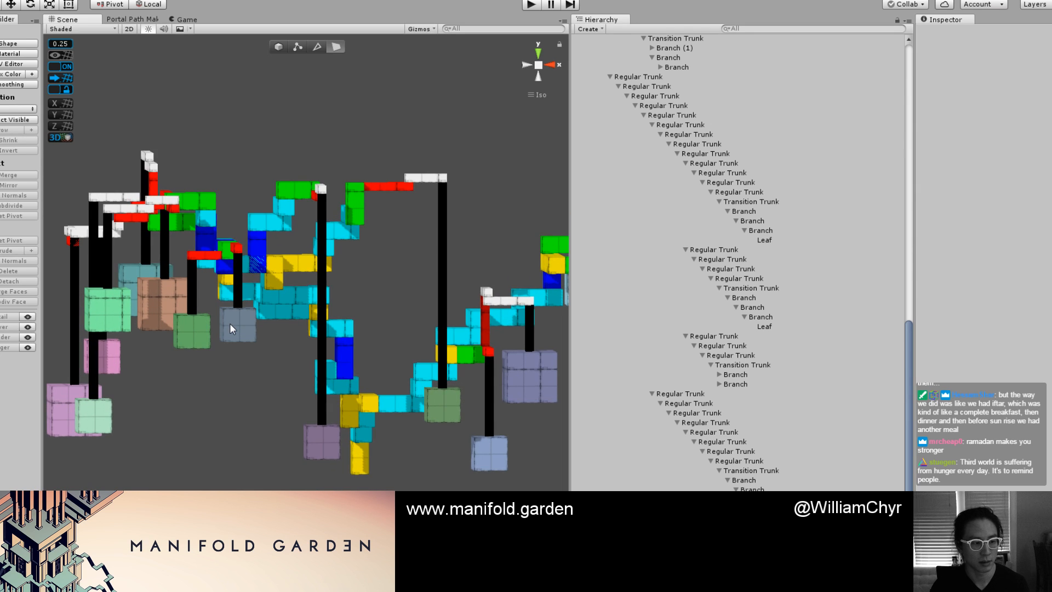
click(230, 328)
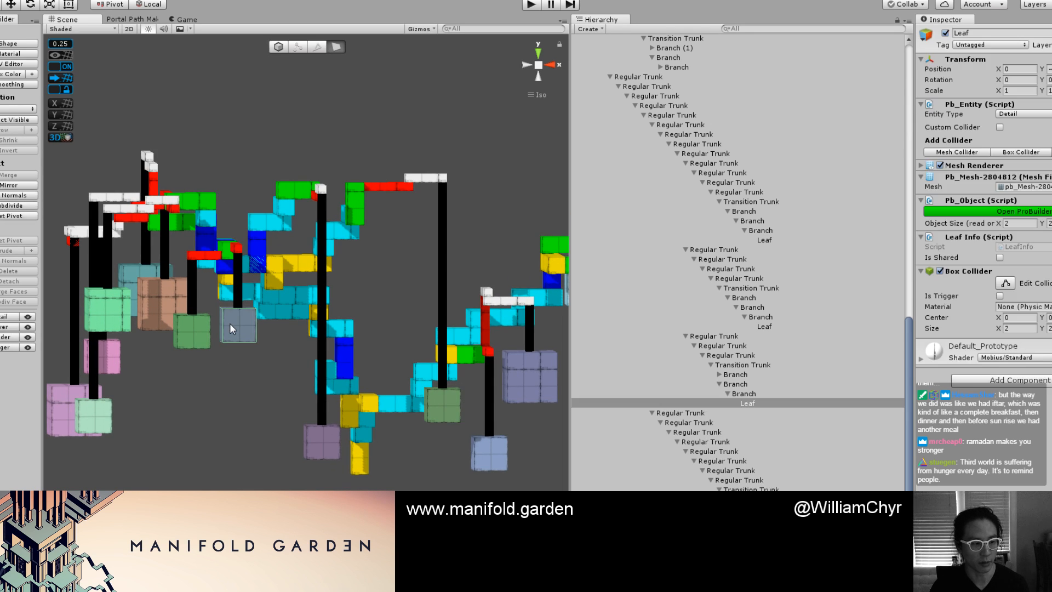
scroll(229, 321, down, 3)
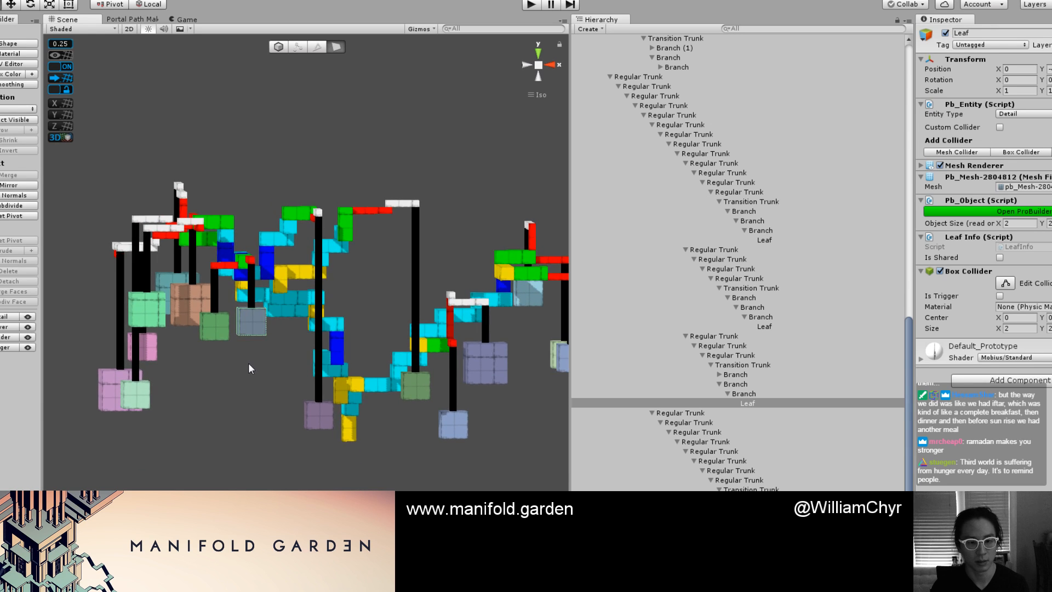
scroll(219, 333, down, 2)
key(g)
drag(229, 287, 242, 357)
scroll(246, 356, up, 1)
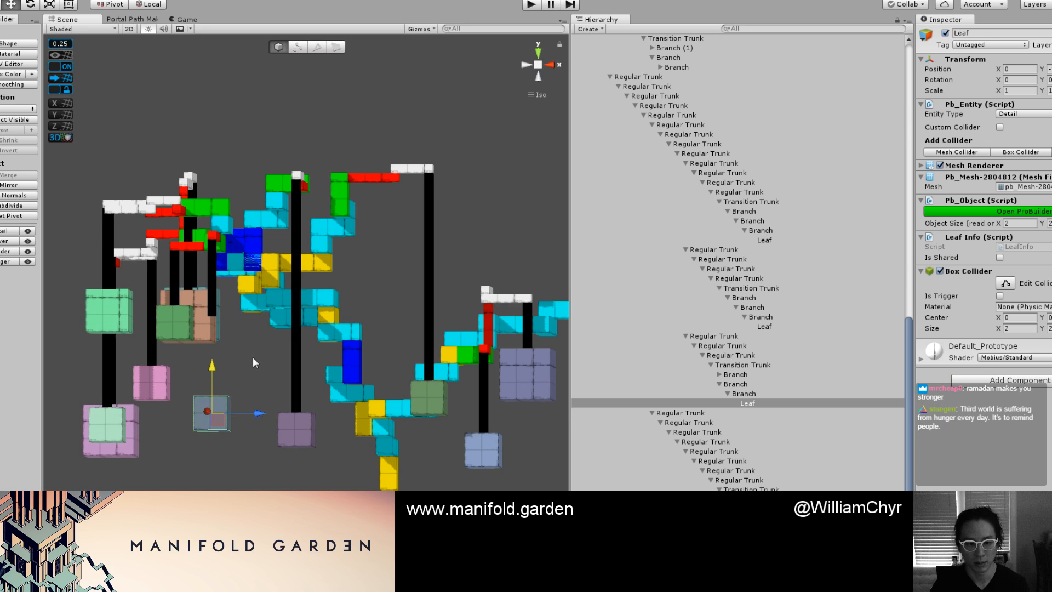
Stretch the bottom face of the slate blue leaf's black branch down to the top of the cube.
scroll(252, 356, up, 3)
scroll(221, 333, up, 3)
alt+drag(221, 333, 156, 277)
key(g)
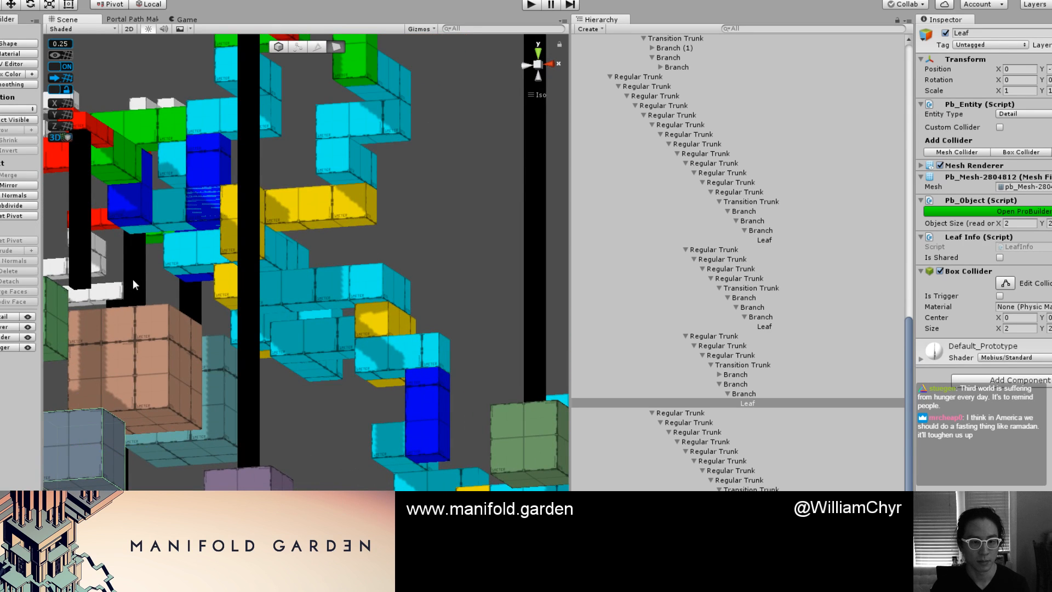
scroll(219, 299, down, 5)
click(182, 298)
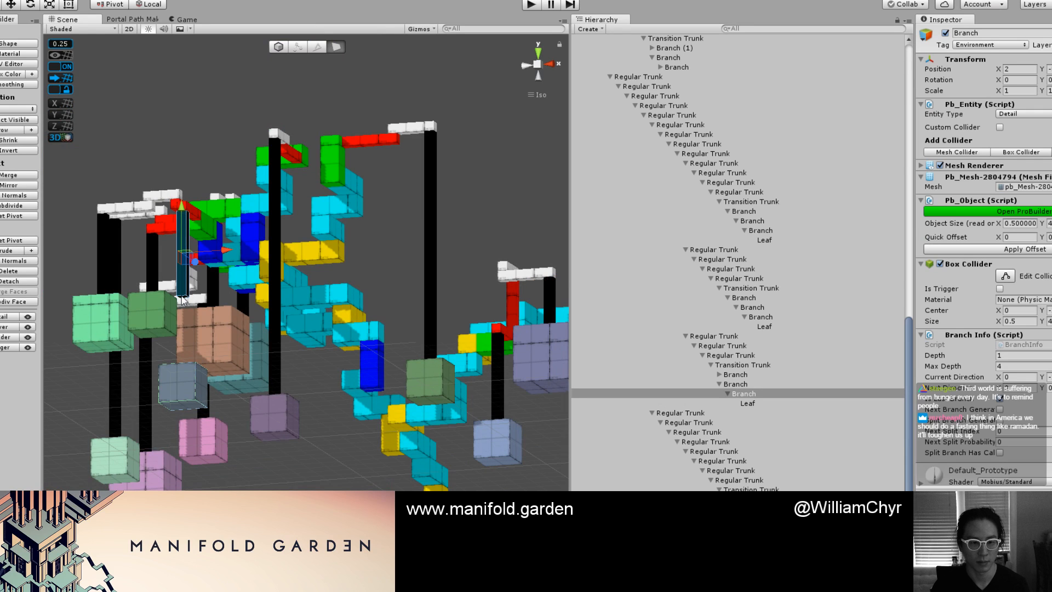
scroll(195, 292, up, 3)
middle_drag(195, 292, 413, 261)
alt+drag(413, 262, 368, 239)
click(369, 236)
drag(375, 197, 373, 306)
alt+drag(374, 306, 426, 378)
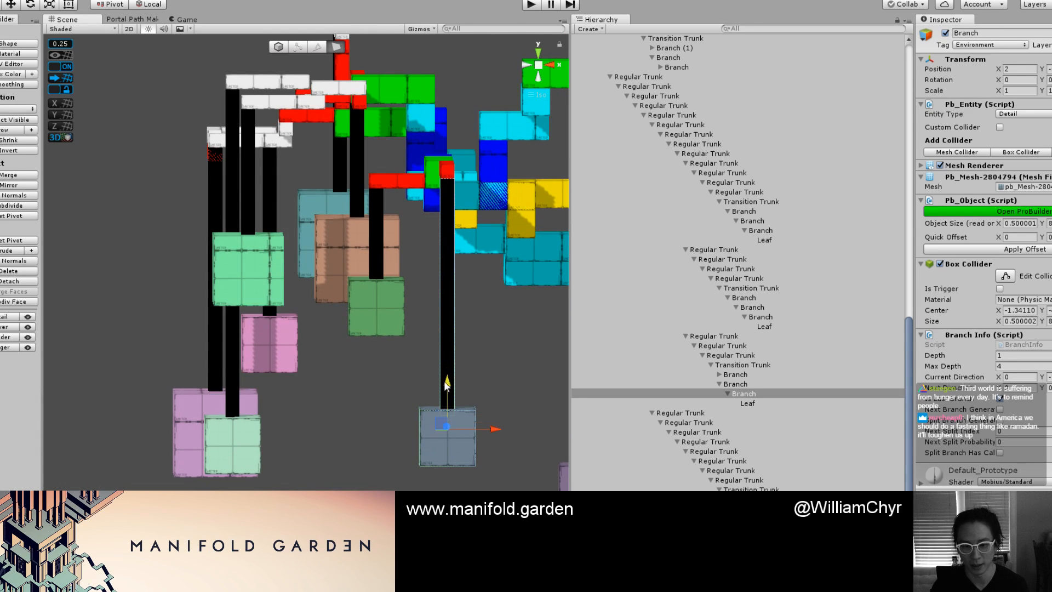
Lower the mint green leaf cube near the brown leaf and adjust its height.
scroll(356, 406, down, 5)
alt+drag(364, 416, 381, 482)
middle_drag(337, 271, 309, 379)
alt+drag(309, 378, 242, 225)
scroll(189, 287, down, 10)
middle_drag(242, 225, 234, 310)
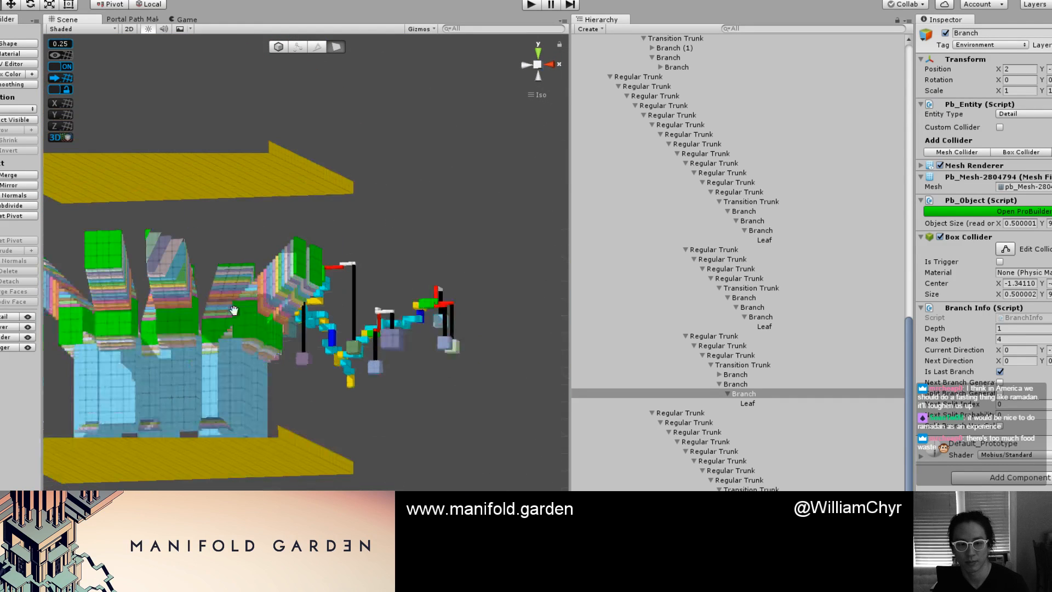
scroll(234, 310, up, 10)
alt+drag(234, 310, 268, 298)
click(301, 267)
key(Escape)
drag(306, 203, 298, 331)
middle_drag(298, 332, 347, 376)
drag(358, 385, 357, 340)
Extend the mint green leaf's black branch down to the cube, return to object-level editing and clear the selection.
scroll(365, 321, up, 8)
key(g)
click(371, 299)
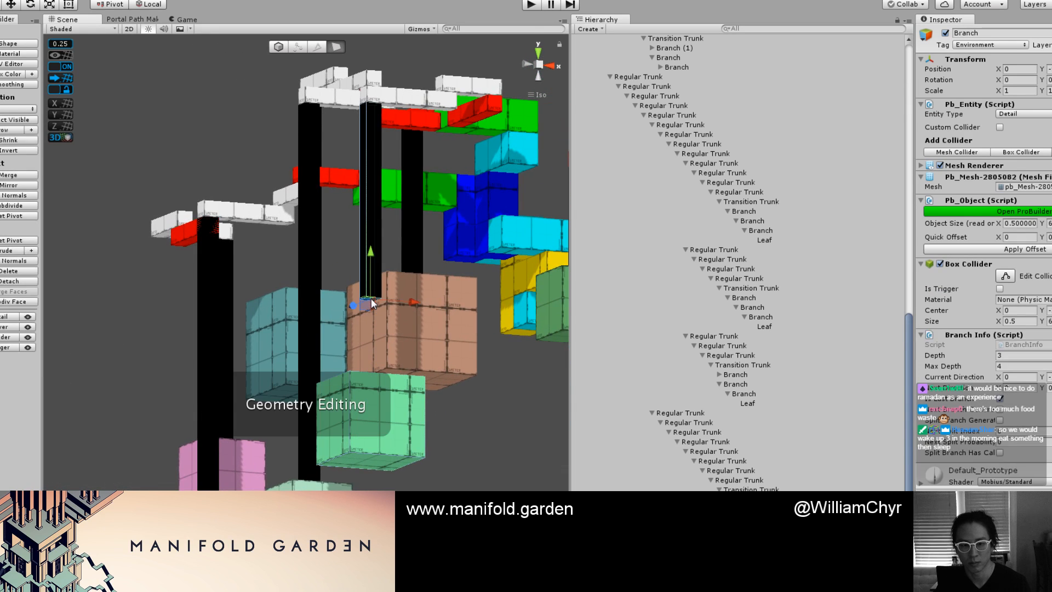
drag(373, 256, 373, 385)
scroll(428, 406, down, 7)
key(g)
click(429, 408)
Reparent the trunk chain nested under the horizontal three-cube cyan trunk segment to that segment's own parent trunk.
alt+drag(429, 409, 416, 188)
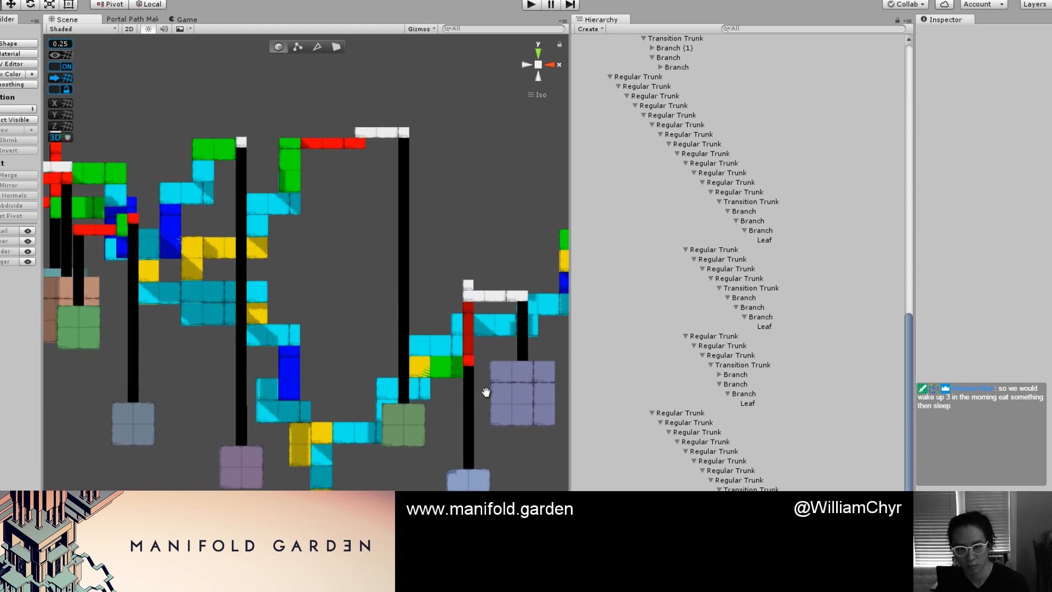
alt+drag(360, 389, 325, 311)
right_drag(325, 310, 278, 289)
click(267, 271)
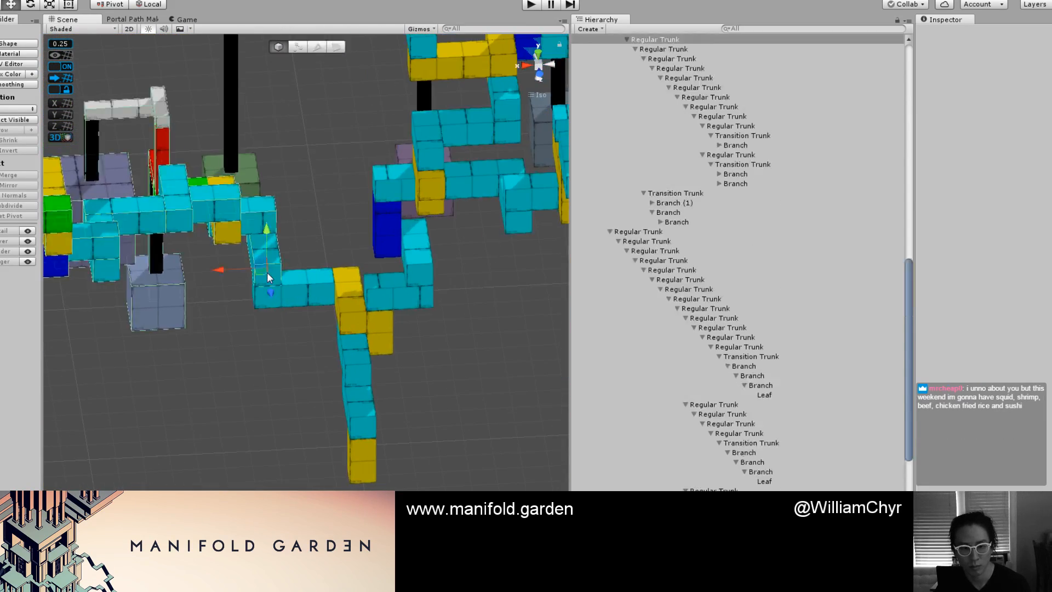
click(299, 285)
scroll(630, 121, up, 5)
click(642, 193)
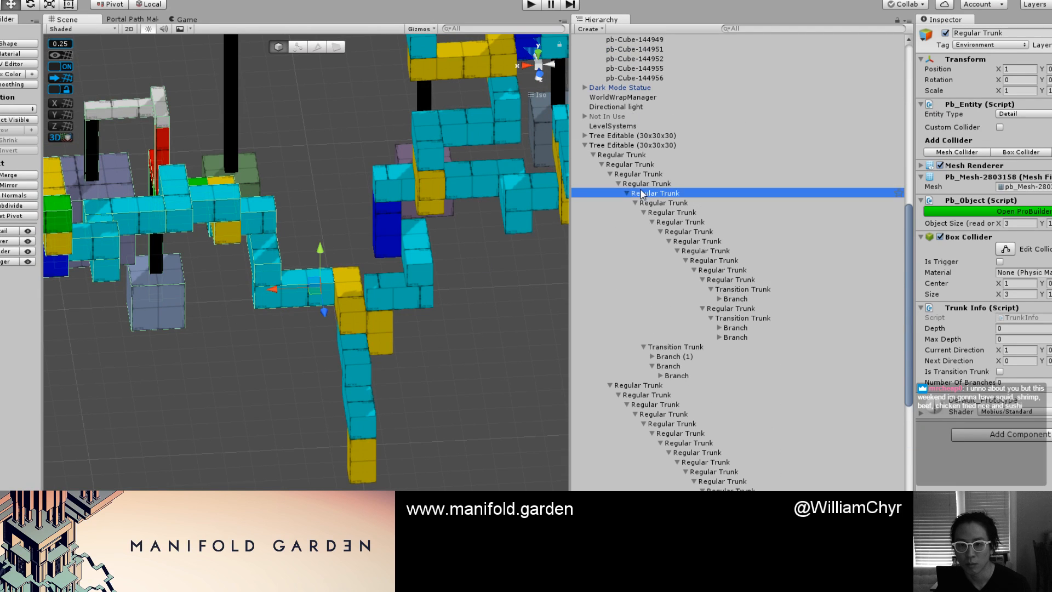
key(Left)
drag(642, 195, 644, 179)
Delete the horizontal three-cube cyan trunk segment and slide the attached trunk chain over to meet the yellow trunk block.
click(646, 193)
right_click(648, 196)
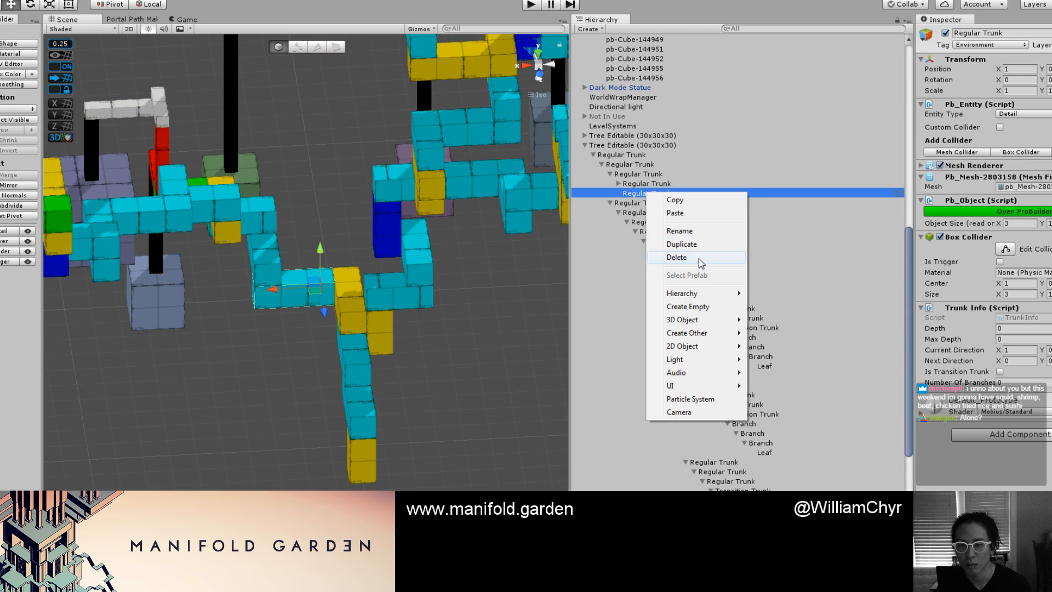
click(699, 258)
click(275, 268)
drag(276, 268, 329, 272)
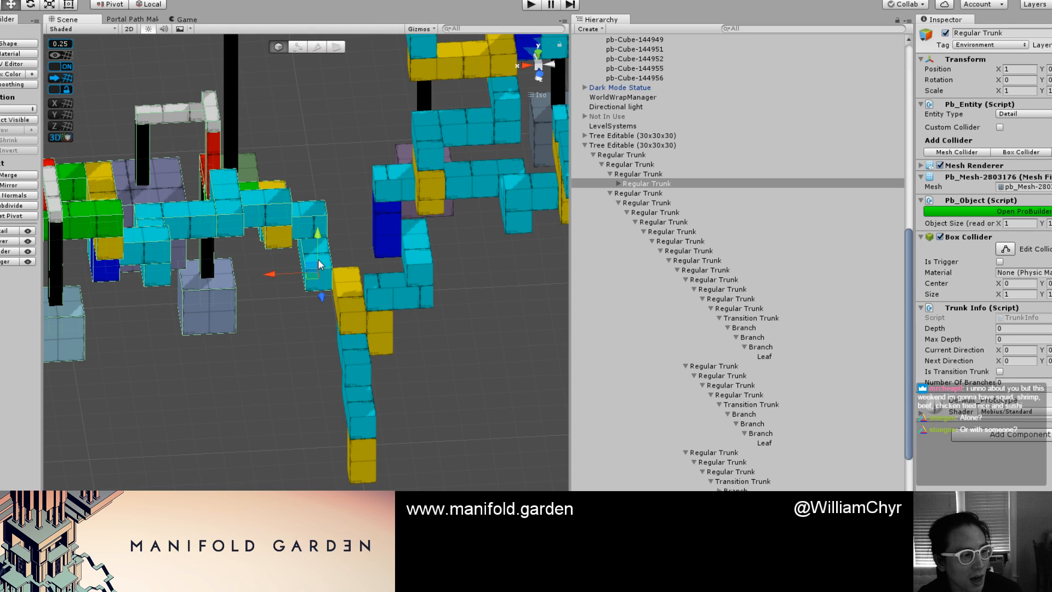
Lower the large teal leaf cube hanging beside the brown leaf.
alt+drag(318, 258, 360, 254)
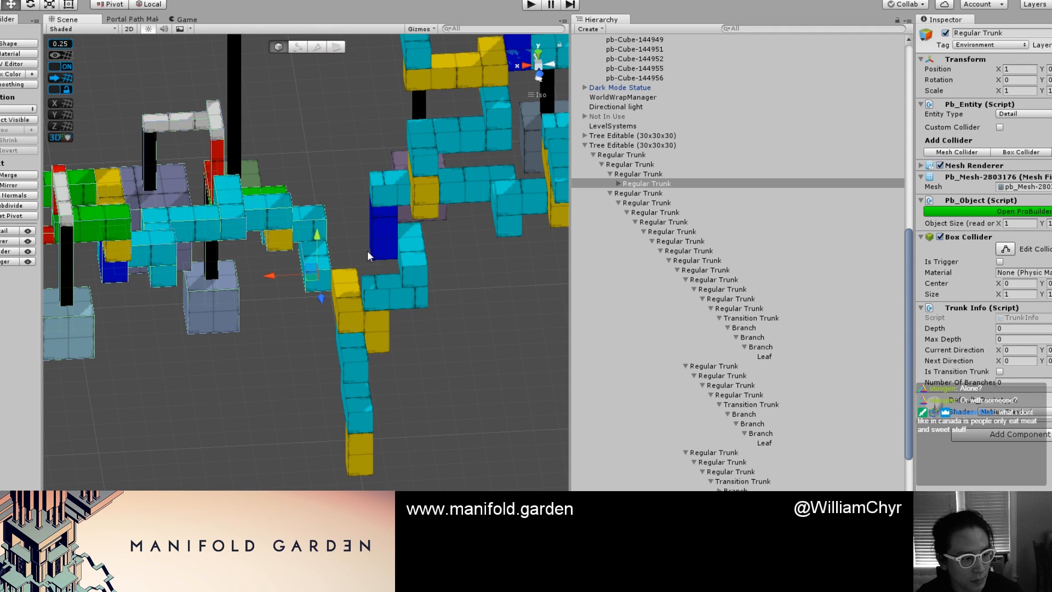
alt+drag(367, 248, 230, 298)
scroll(328, 305, down, 5)
click(217, 350)
alt+drag(299, 277, 493, 171)
scroll(310, 218, up, 4)
click(473, 211)
scroll(494, 170, up, 10)
Stretch the bottom face of the large teal leaf's black branch down to the cube.
key(g)
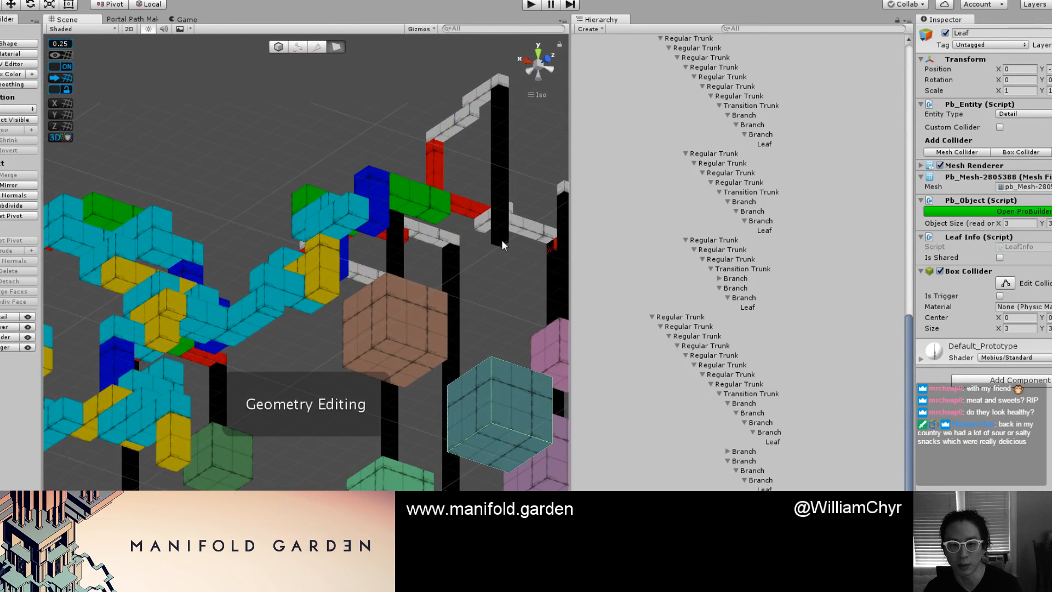
click(500, 246)
drag(500, 246, 384, 378)
scroll(514, 346, up, 3)
drag(539, 335, 540, 361)
scroll(446, 360, down, 15)
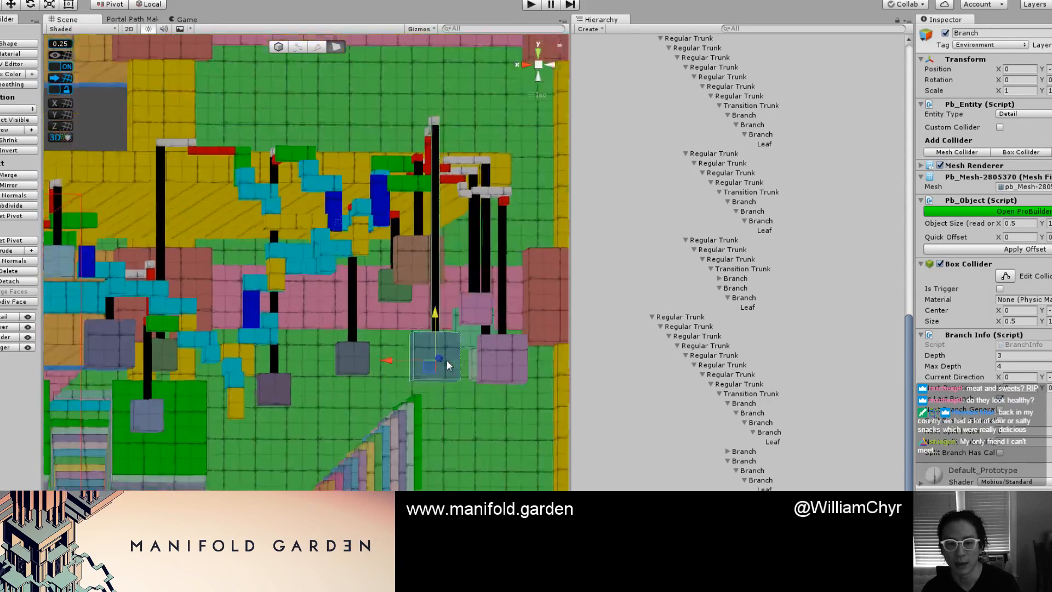
Raise the light blue leaf cube hanging below the dark green leaf slightly.
alt+drag(422, 364, 312, 355)
click(271, 410)
scroll(272, 410, up, 5)
alt+drag(248, 386, 290, 307)
scroll(369, 355, up, 3)
click(235, 383)
scroll(195, 390, up, 3)
alt+drag(195, 387, 271, 397)
click(268, 388)
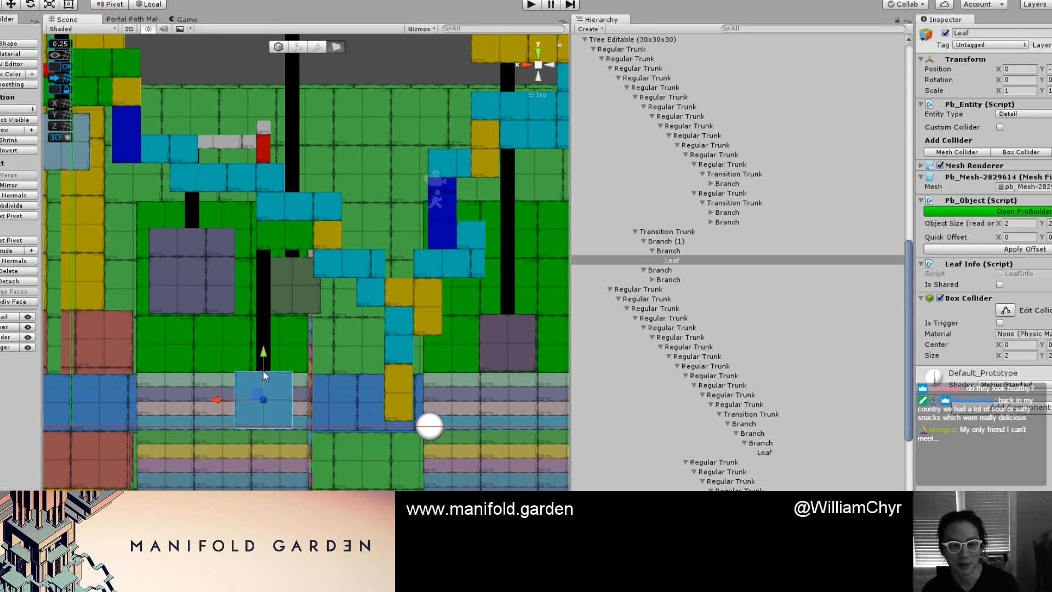
key(g)
scroll(261, 370, up, 4)
alt+drag(262, 369, 254, 345)
scroll(253, 345, up, 4)
middle_drag(254, 345, 291, 197)
Shorten the light blue leaf's black branch so it ends at the cube, and return to object-level editing.
key(g)
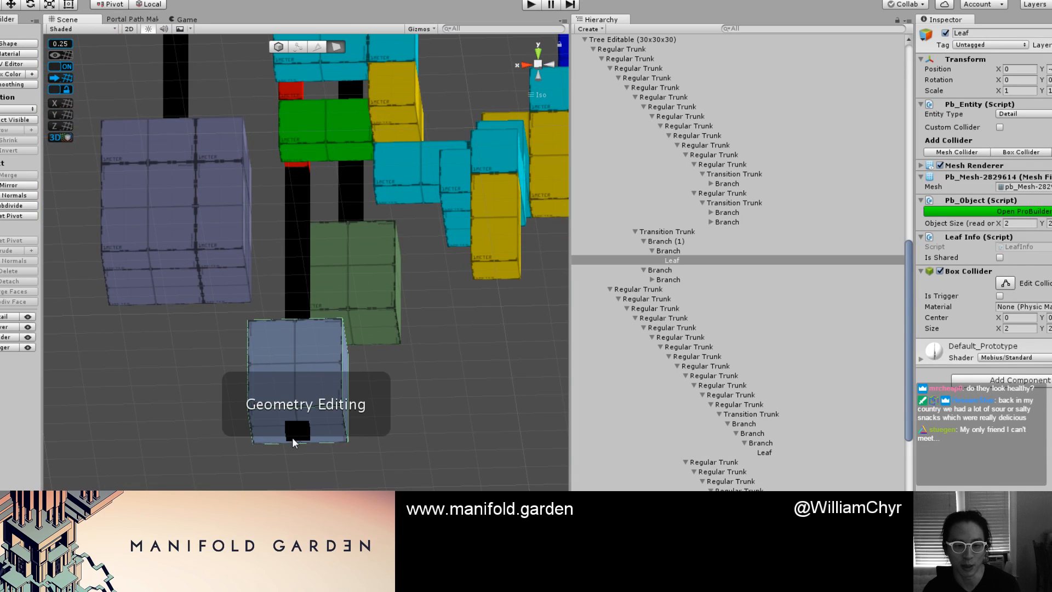
click(291, 437)
alt+drag(320, 330, 314, 242)
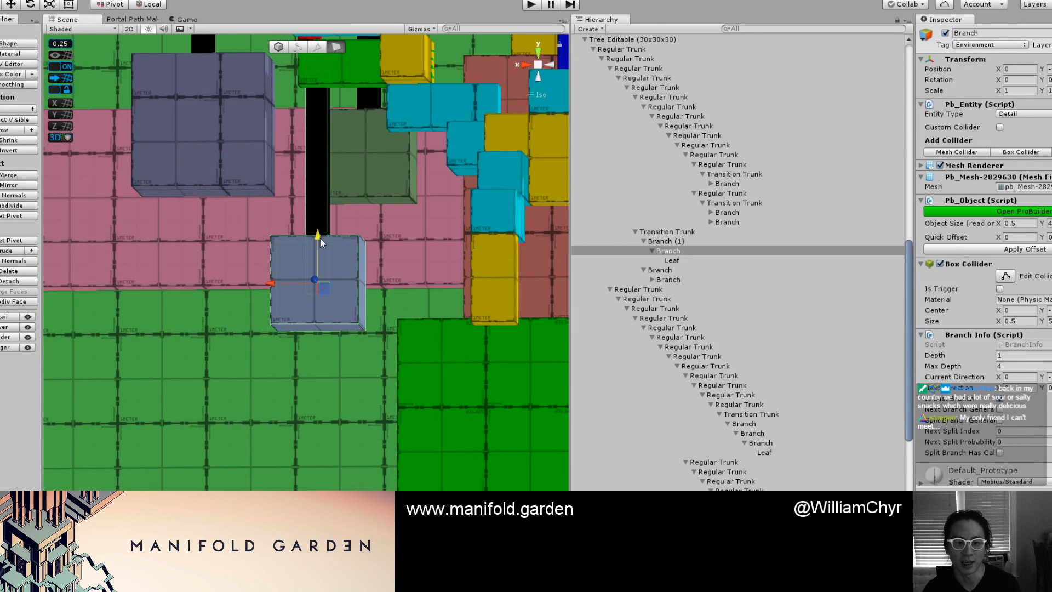
scroll(319, 238, down, 3)
key(g)
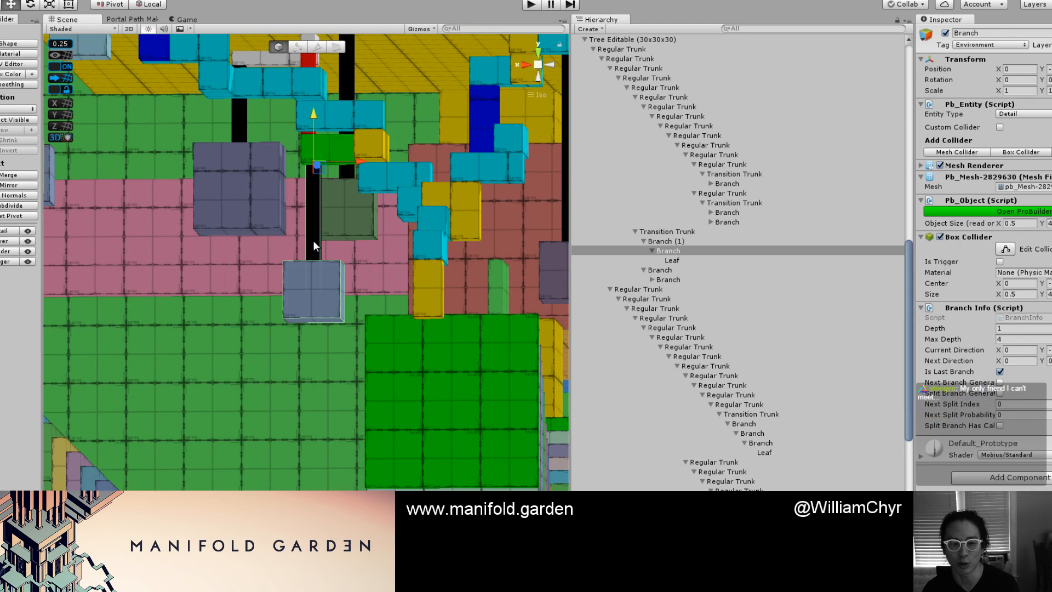
key(g)
scroll(318, 253, down, 10)
alt+drag(318, 253, 344, 288)
scroll(305, 294, up, 6)
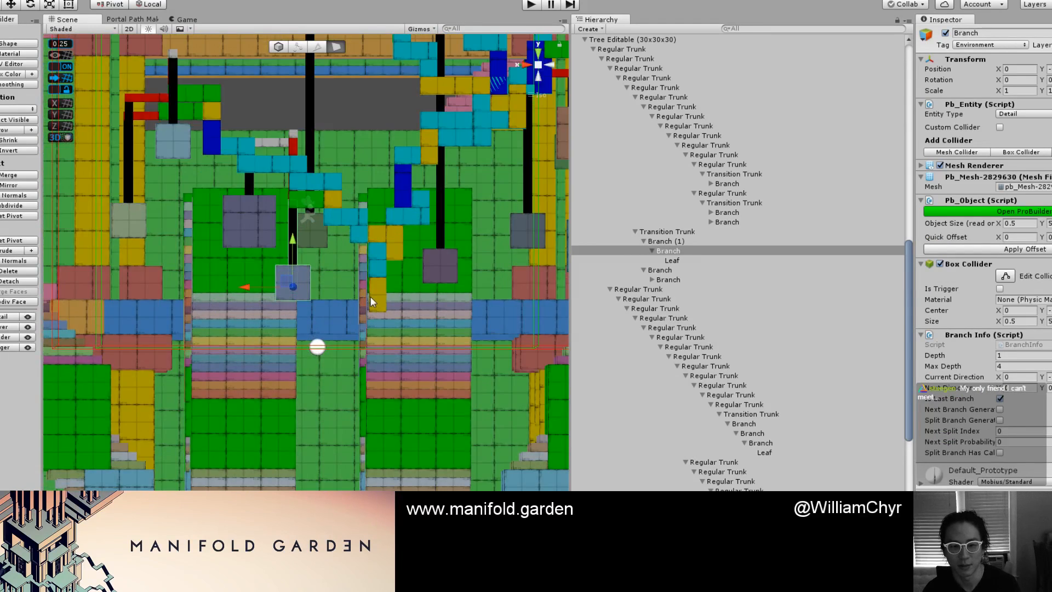
click(373, 297)
key(g)
Duplicate the red branch with its hanging leaf on the green transition trunk and rotate the copy a quarter turn.
scroll(360, 305, down, 4)
alt+drag(360, 305, 428, 388)
click(192, 446)
alt+scroll(133, 352, up, 7)
alt+drag(132, 352, 238, 303)
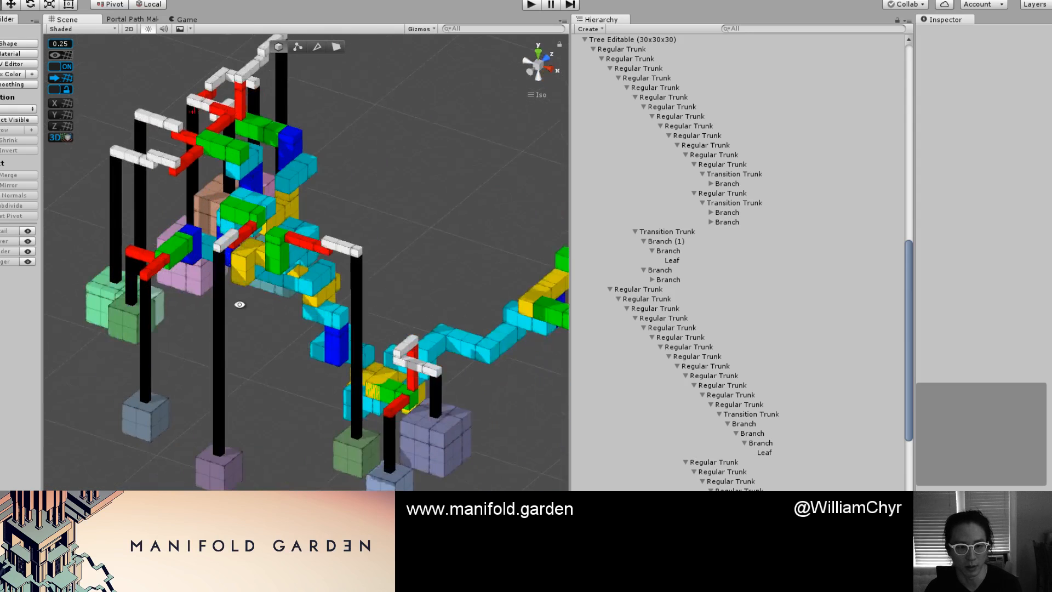
scroll(312, 235, up, 2)
click(312, 237)
key(ctrl+d)
key(e)
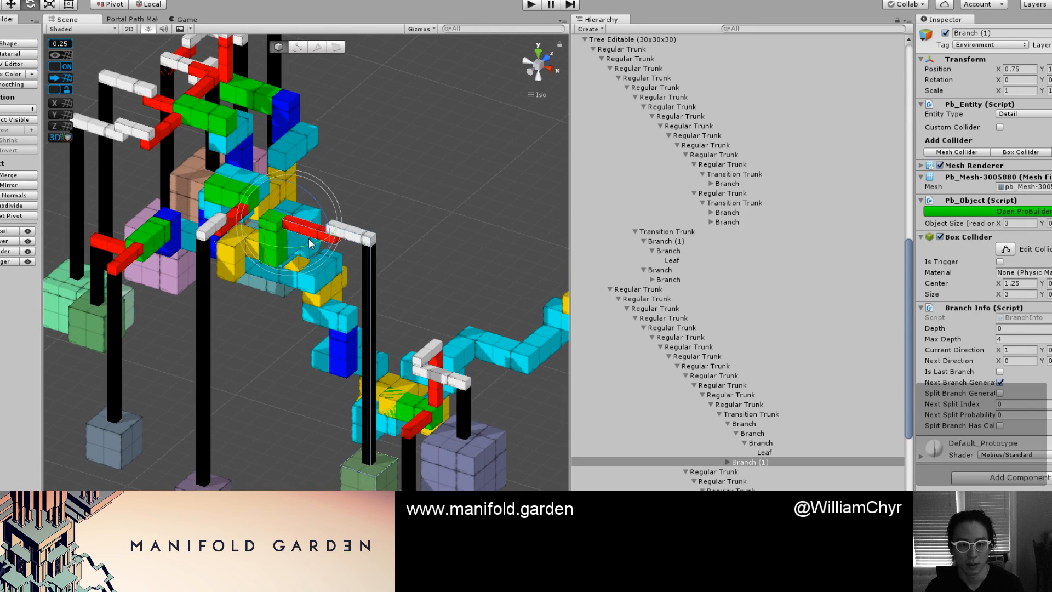
drag(308, 238, 202, 262)
Move the rotated branch copy against the adjacent side of the green transition trunk.
key(w)
drag(291, 225, 189, 241)
scroll(275, 229, up, 3)
middle_drag(189, 245, 280, 274)
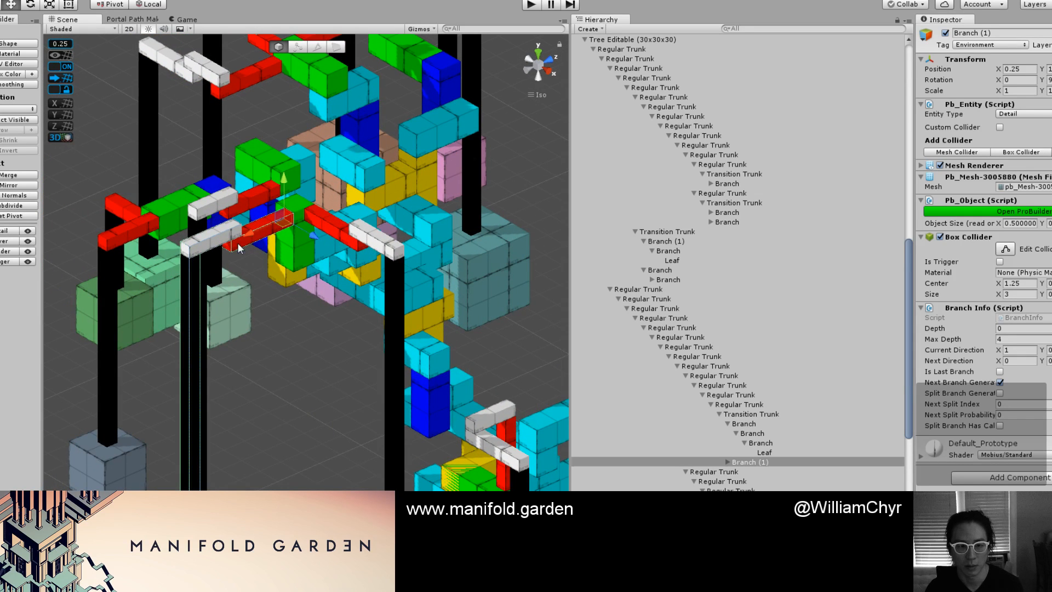
Raise the green leaf cube on the duplicated branch.
alt+drag(259, 245, 369, 236)
key(g)
click(332, 377)
key(g)
drag(323, 333, 325, 249)
scroll(335, 305, up, 3)
alt+drag(335, 304, 406, 265)
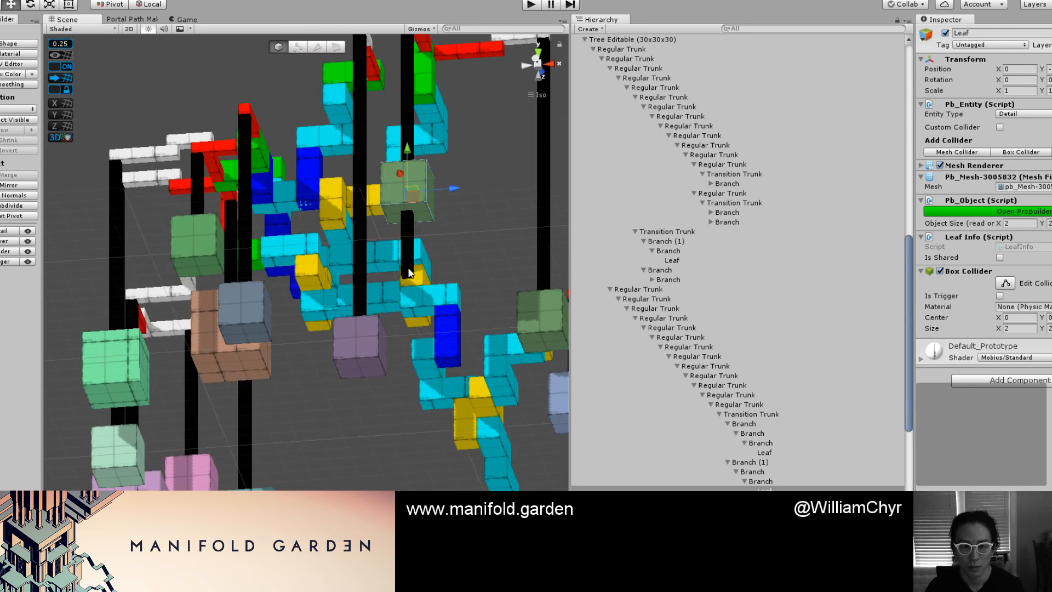
Pull the bottom face of the duplicated black branch up into the raised green leaf, leave geometry editing and clear the selection.
key(g)
click(407, 270)
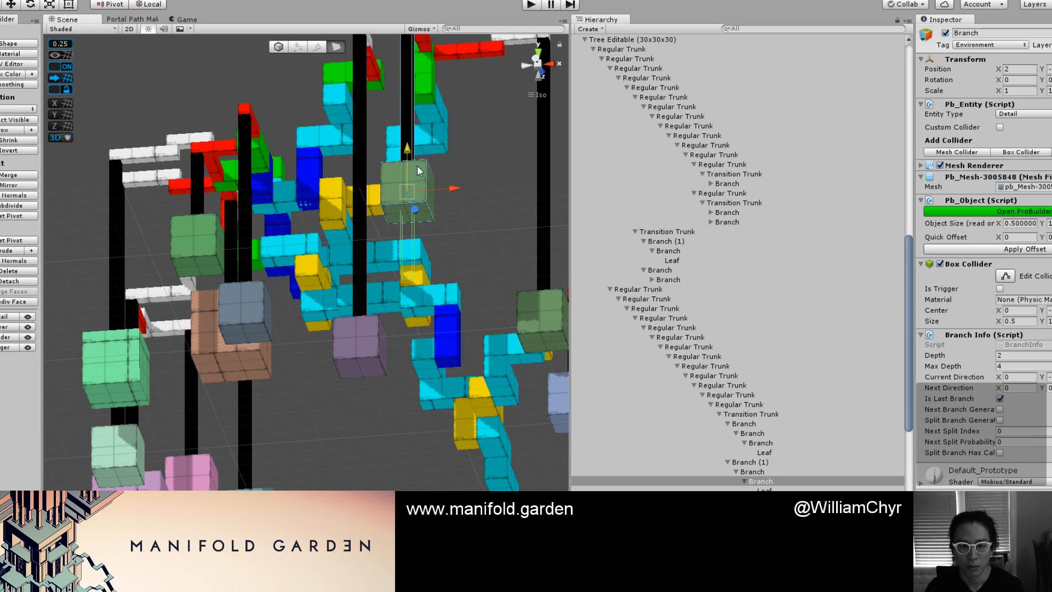
key(g)
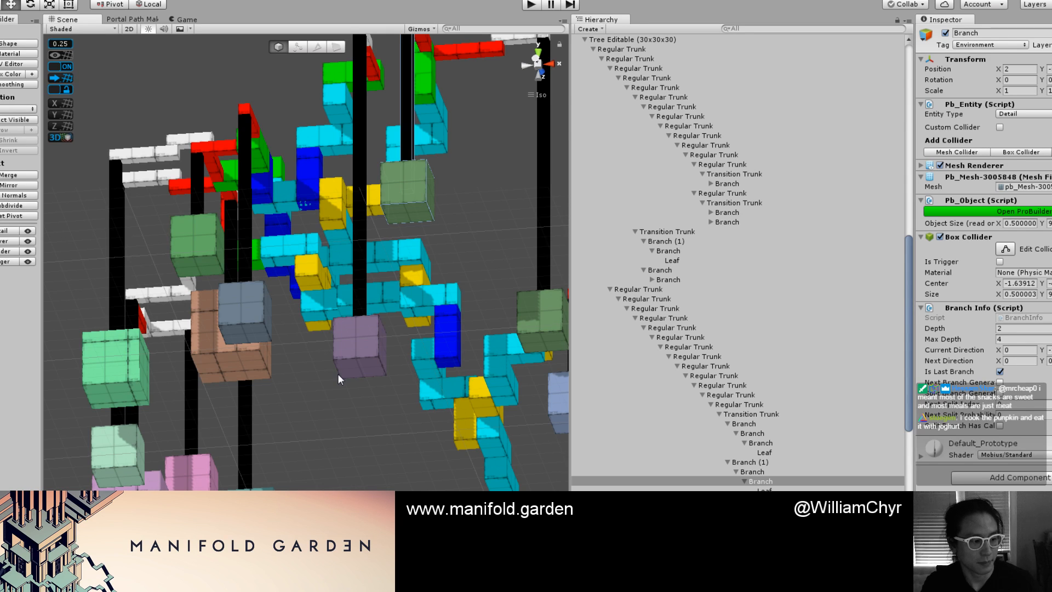
click(327, 419)
alt+drag(327, 418, 340, 356)
Finalize the edited tree as a Dark Tree with Blue Gravity.
click(233, 357)
key(f)
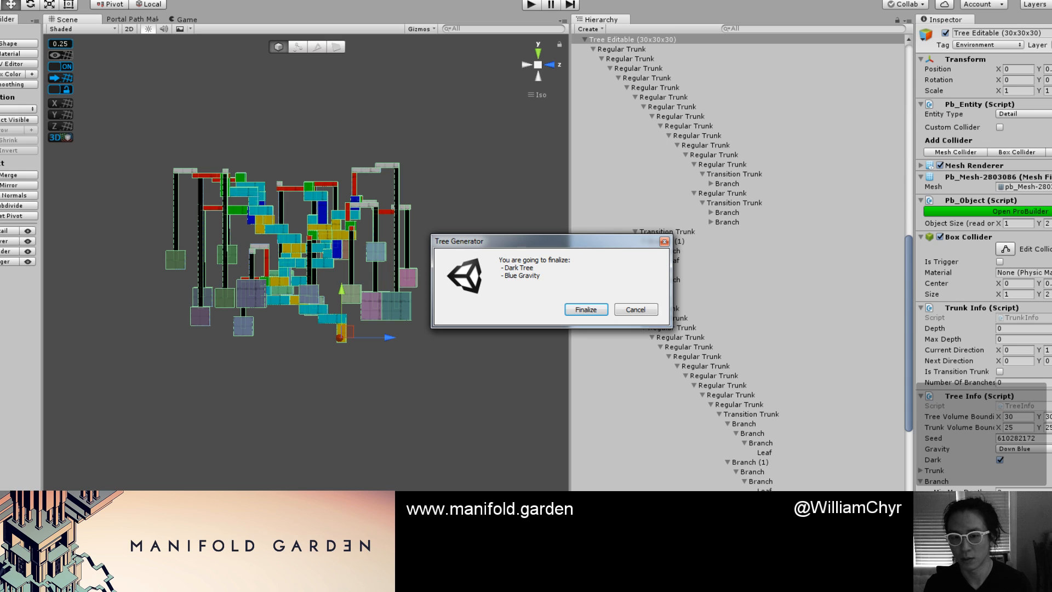
click(586, 308)
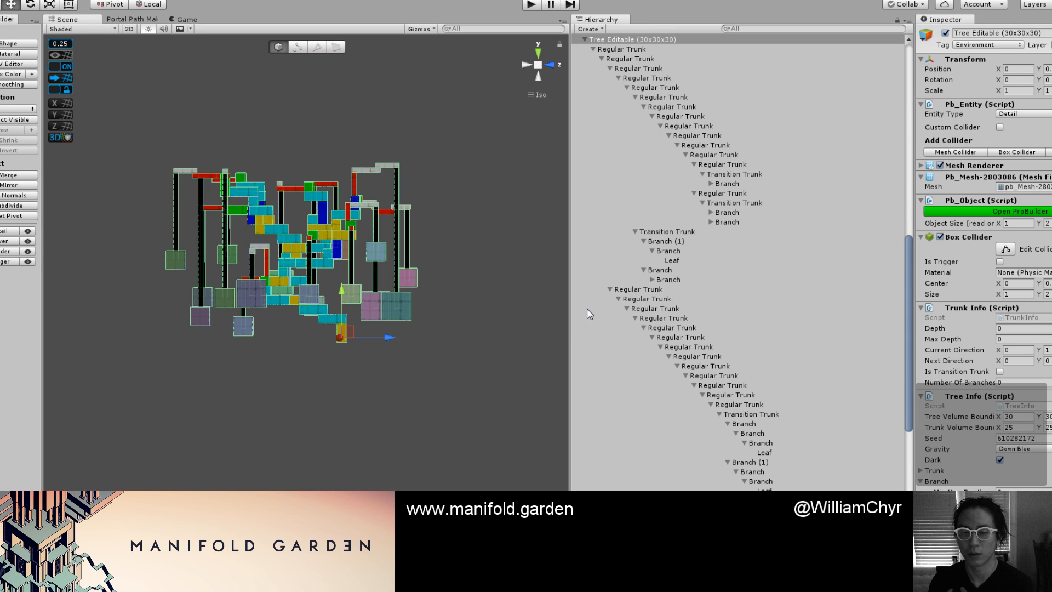
Delete the other Tree Editable (30x30x30), the one standing on the pillar structure between the yellow floors.
scroll(597, 306, down, 10)
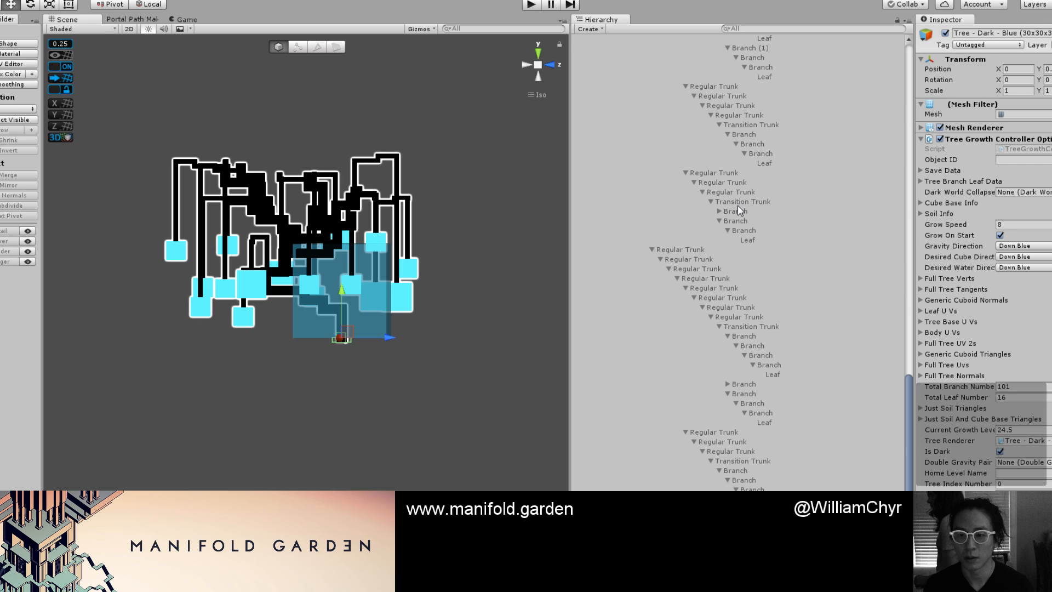
scroll(737, 205, up, 15)
scroll(585, 380, up, 6)
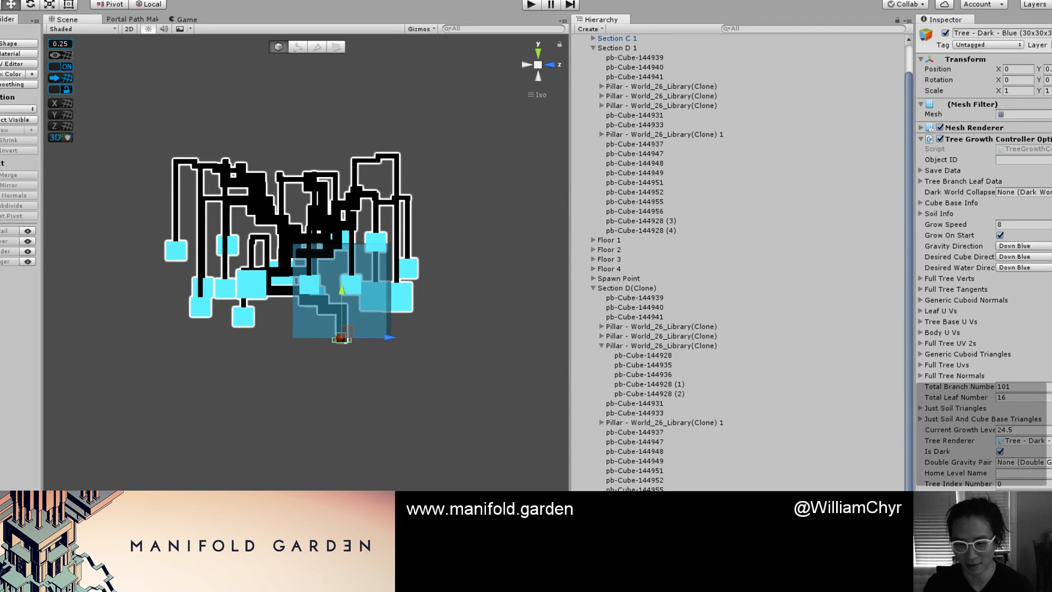
key(ctrl+z)
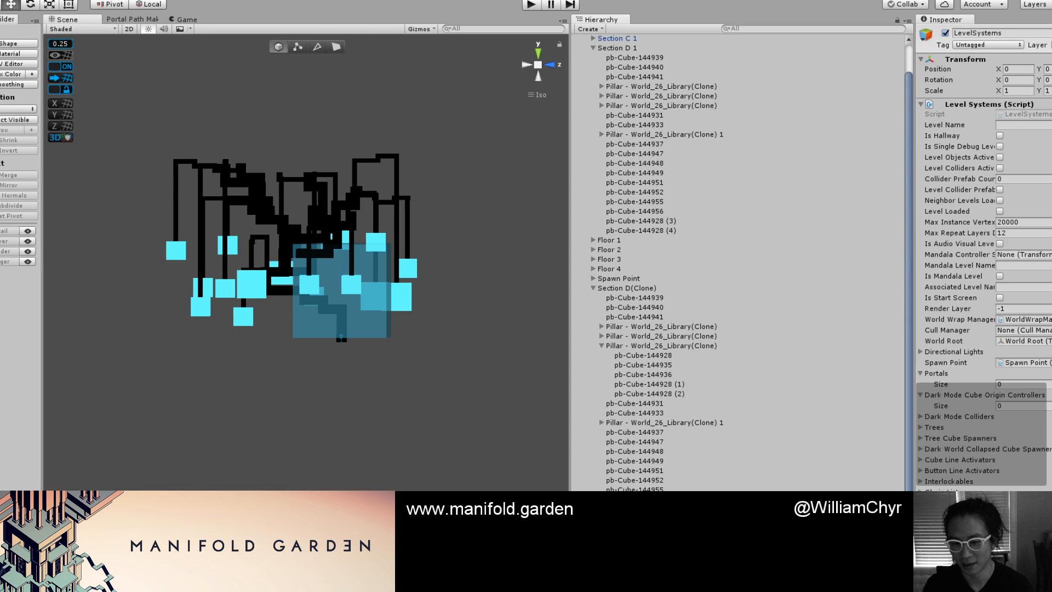
key(ctrl+z)
key(f)
scroll(398, 364, down, 10)
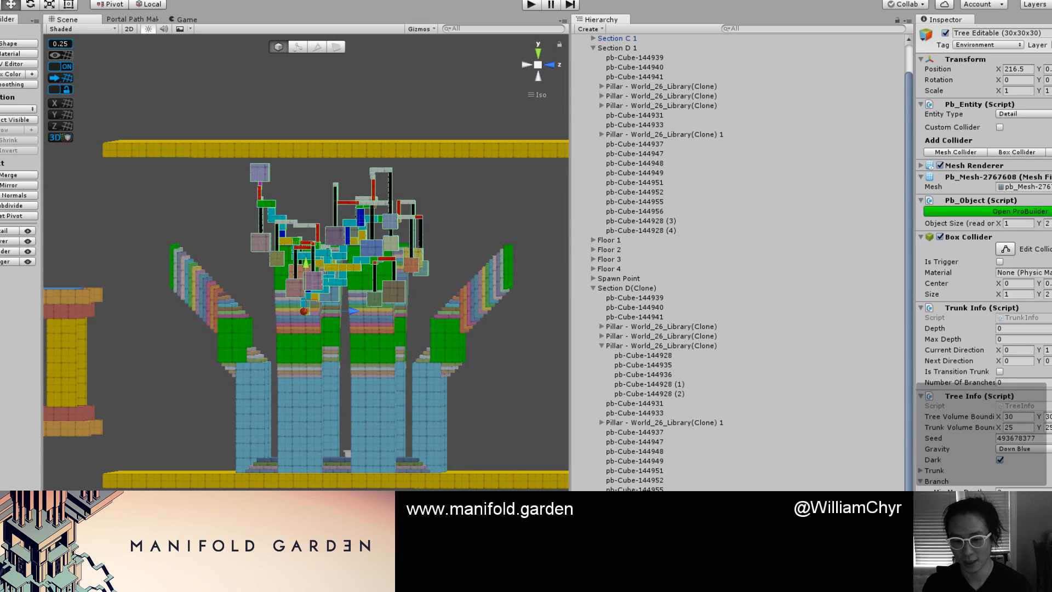
right_click(675, 323)
click(707, 391)
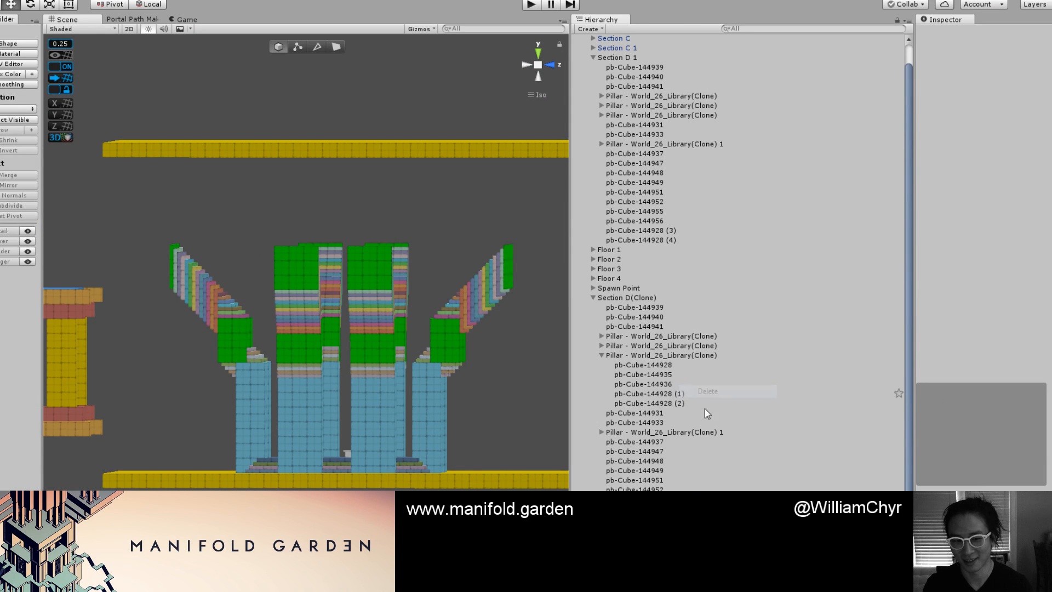
Parent Tree - Dark - Blue (30x30x30) under World Root and collapse Section D 1.
drag(769, 526, 727, 57)
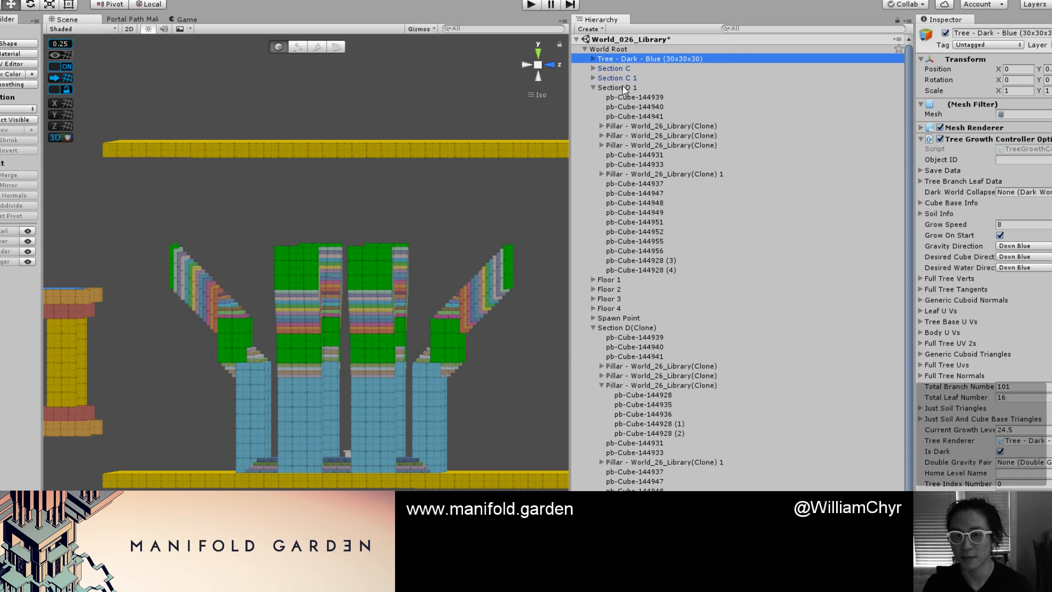
click(593, 88)
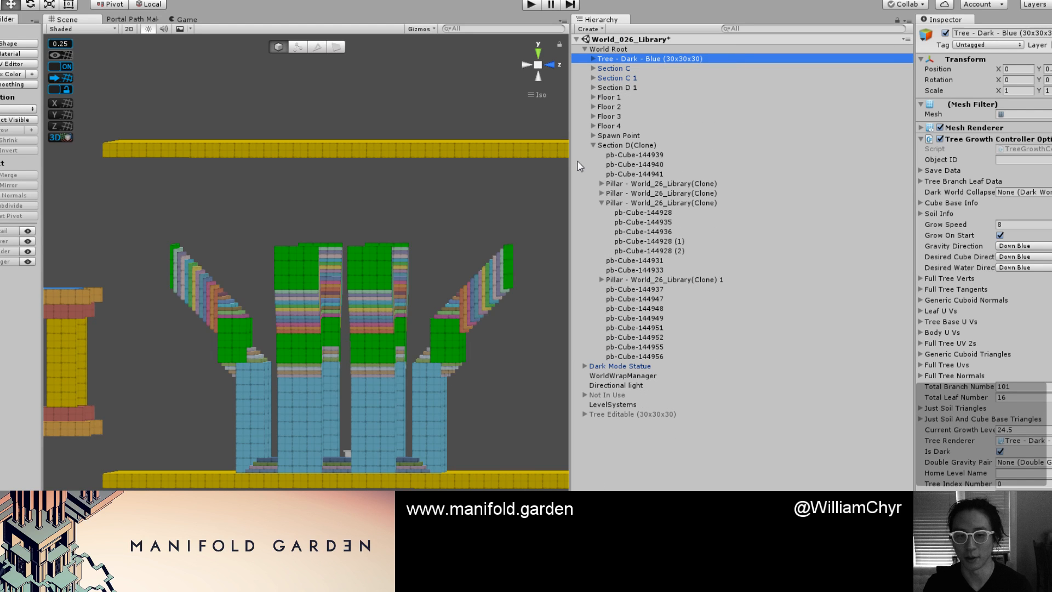
Move the finalized dark tree across the level to the lower yellow platform.
scroll(395, 304, down, 15)
ctrl+shift+drag(474, 307, 291, 301)
scroll(114, 326, up, 6)
scroll(300, 317, up, 5)
scroll(300, 317, up, 2)
scroll(299, 306, up, 3)
ctrl+shift+drag(288, 367, 309, 339)
scroll(357, 335, up, 7)
middle_drag(451, 287, 336, 320)
drag(244, 380, 353, 324)
scroll(339, 366, down, 6)
scroll(339, 365, down, 4)
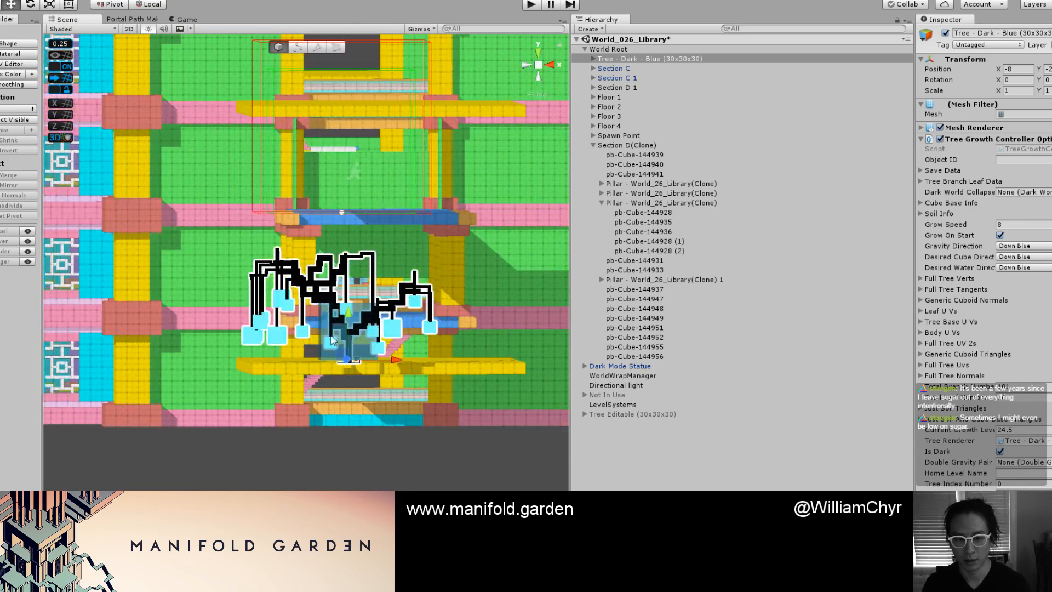
drag(398, 361, 373, 411)
Rotate the dark tree 90 degrees about the vertical axis and adjust its position on the yellow platform.
key(e)
ctrl+drag(388, 362, 431, 480)
key(w)
scroll(402, 330, up, 5)
drag(394, 314, 349, 235)
click(392, 348)
click(369, 270)
drag(410, 316, 404, 199)
Parent the Dark Mode Statue under World Root, collapse World Root and clear the selection.
scroll(404, 200, down, 12)
middle_drag(330, 233, 486, 192)
alt+drag(394, 205, 416, 252)
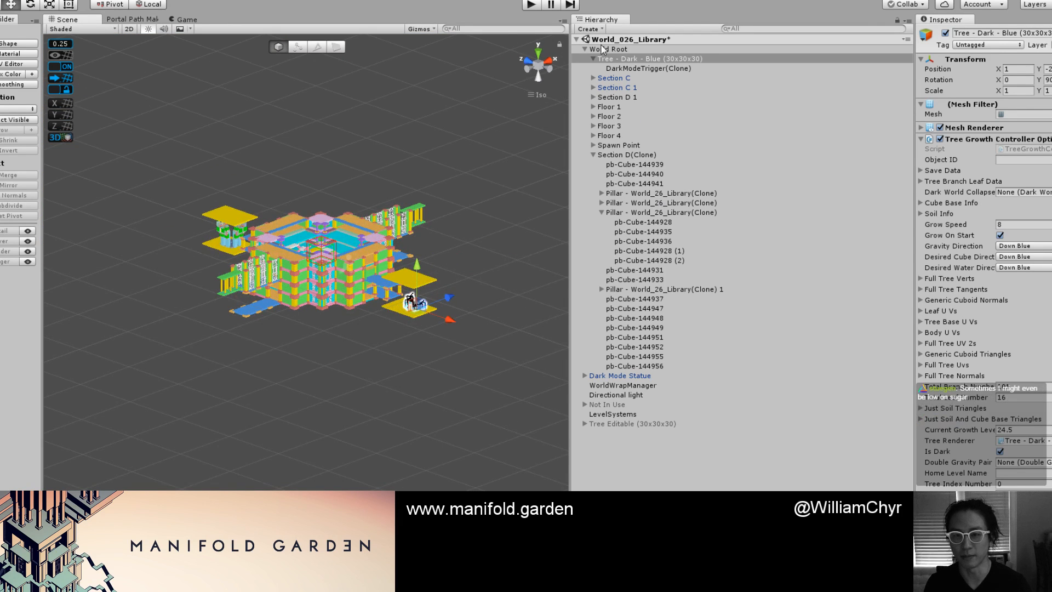
click(588, 51)
click(585, 48)
click(610, 59)
drag(614, 57, 616, 48)
click(584, 49)
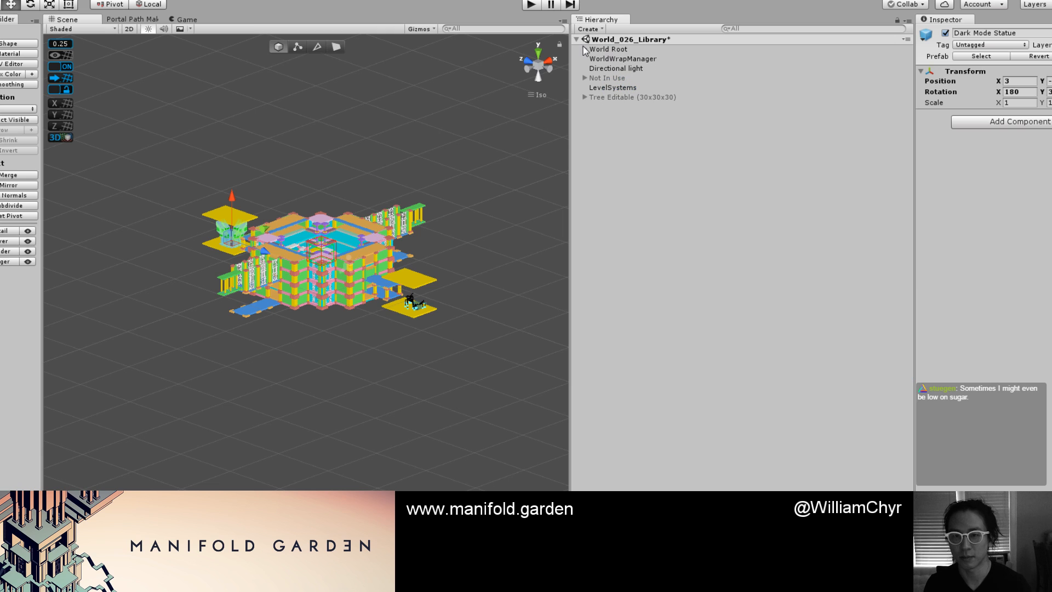
click(331, 138)
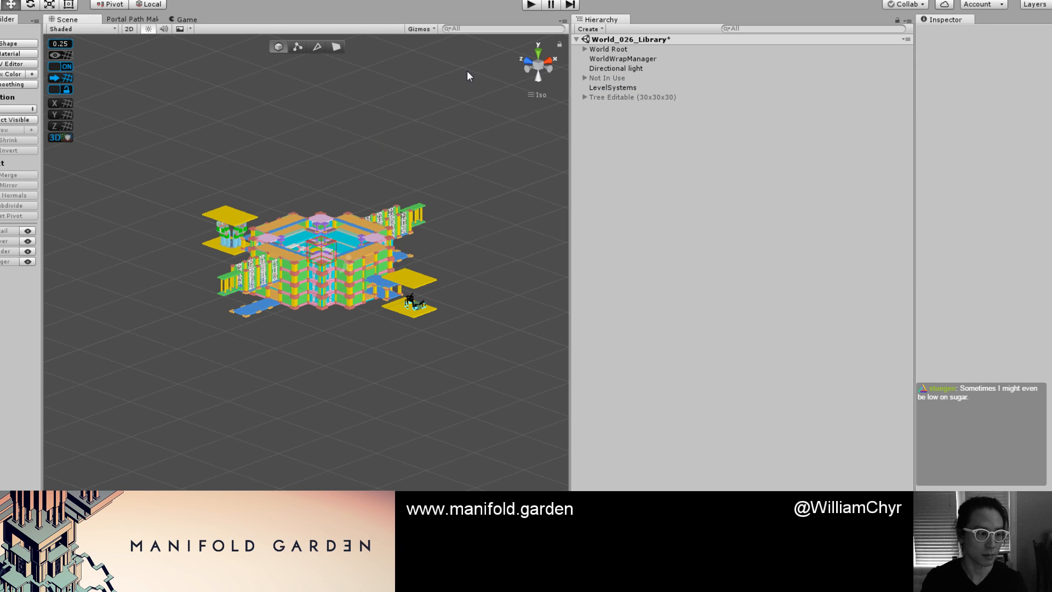
Run the library level in play mode to test it and stop the playback.
click(530, 6)
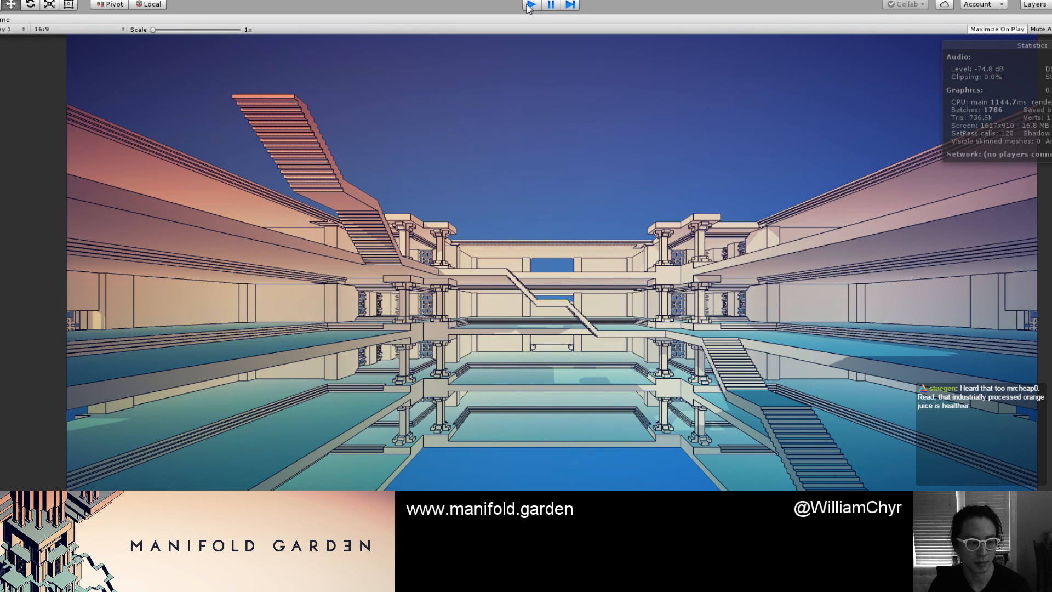
click(529, 5)
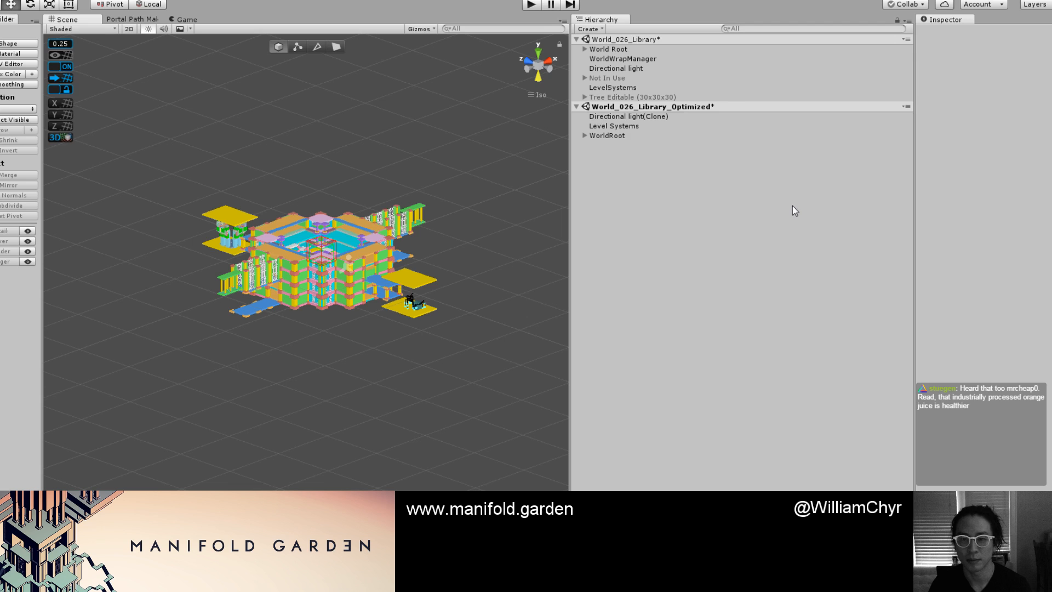
Add the DarkWoldCollapsedCubeSpawnPoint prefab under Tree - Dark - Blue (30x30x30) and assign it as the tree's Dark World Collapse reference.
click(657, 69)
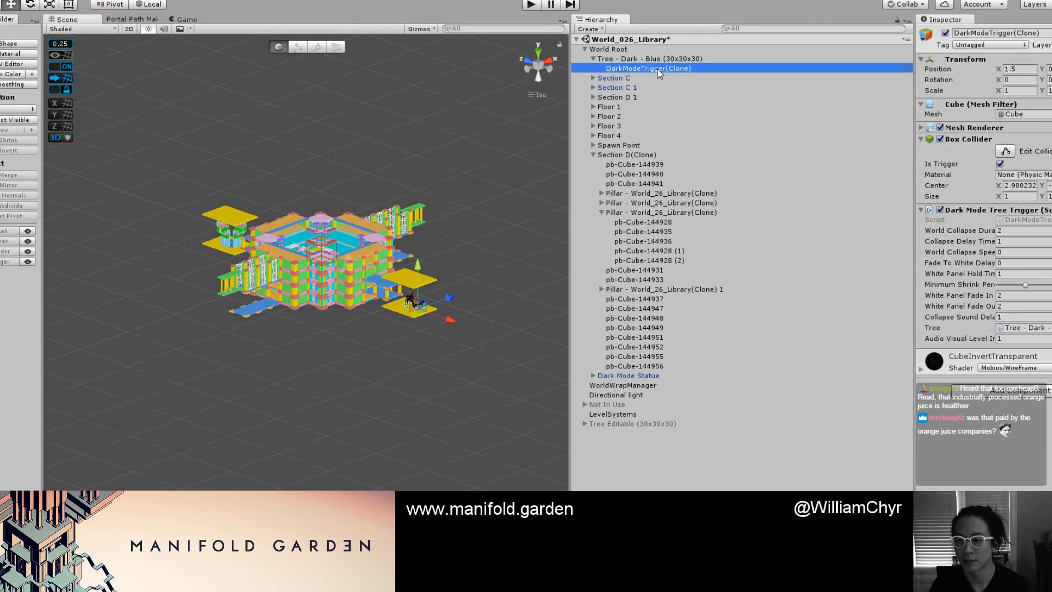
click(655, 64)
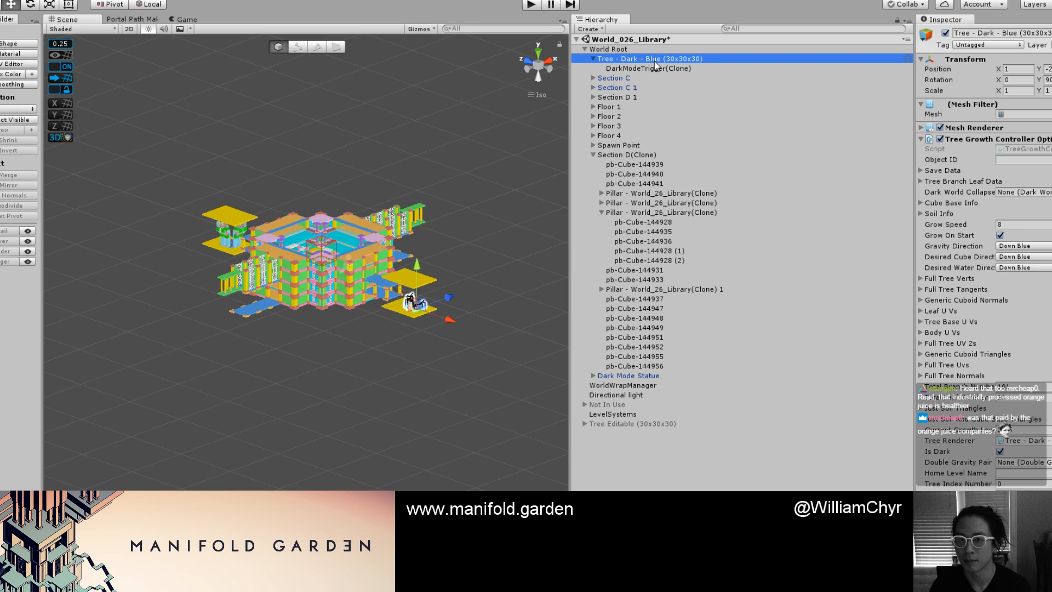
drag(707, 489, 696, 60)
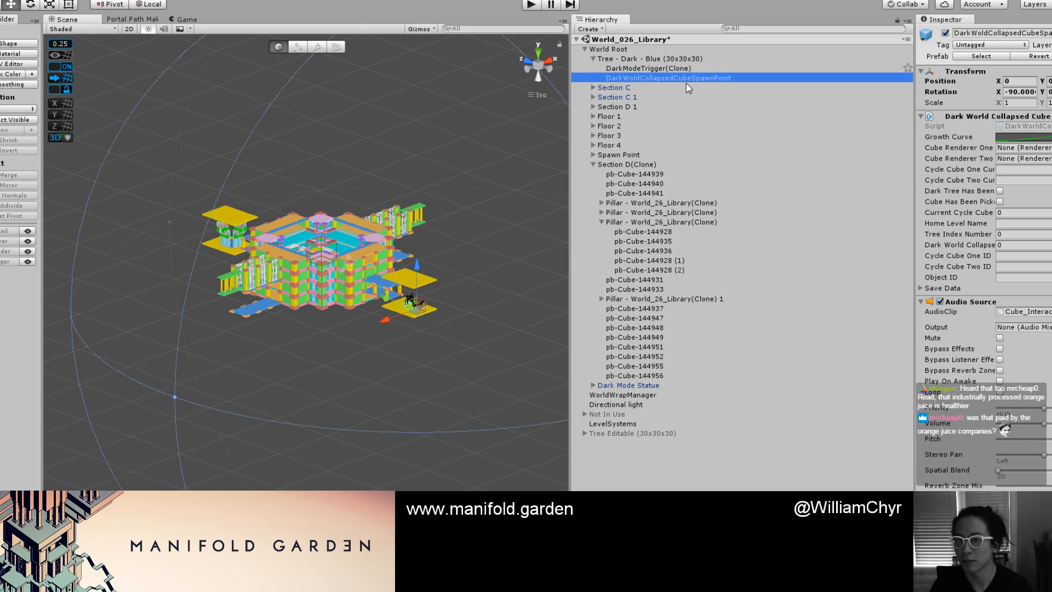
click(685, 59)
drag(695, 84, 840, 94)
click(671, 61)
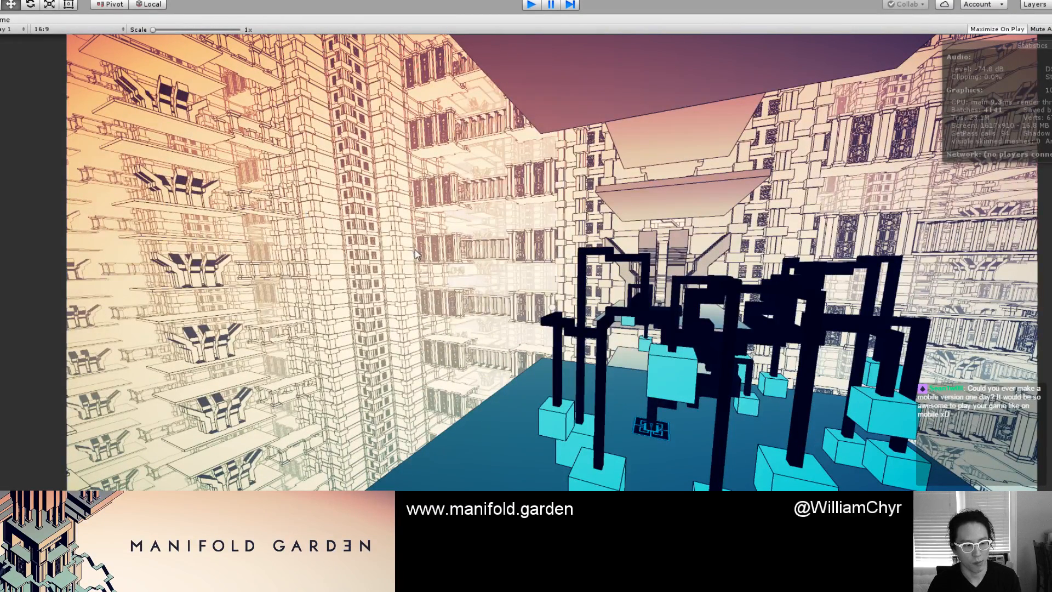
Inspect the placed dark tree in play mode and stop the playback.
key(ctrl+p)
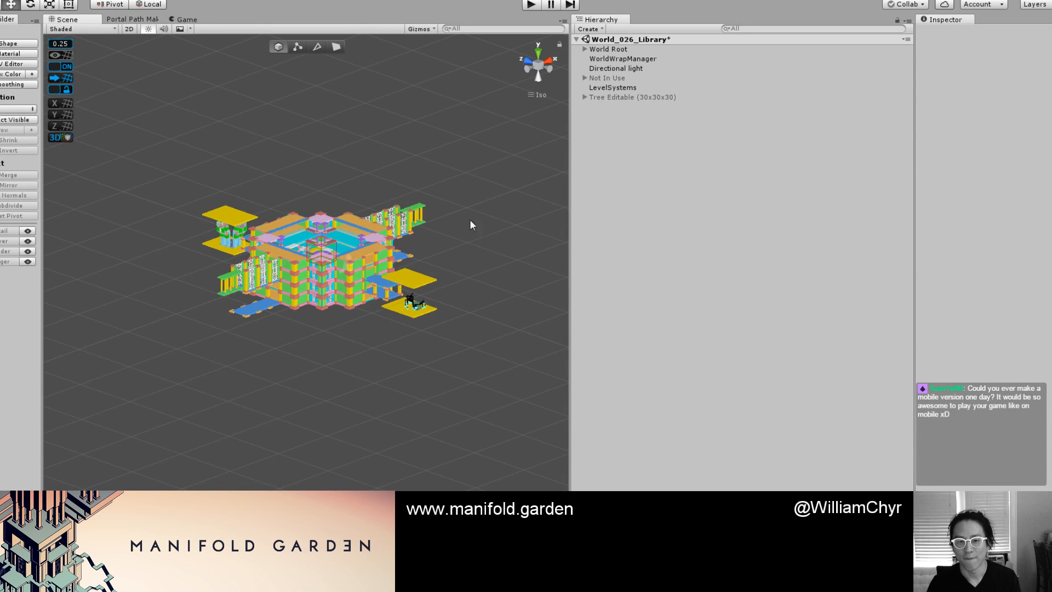
Set Max Repeat Layers on LevelSystems to 13 and open the Radius Vector Y value of WorldWrapManager for editing.
scroll(495, 197, up, 2)
click(460, 316)
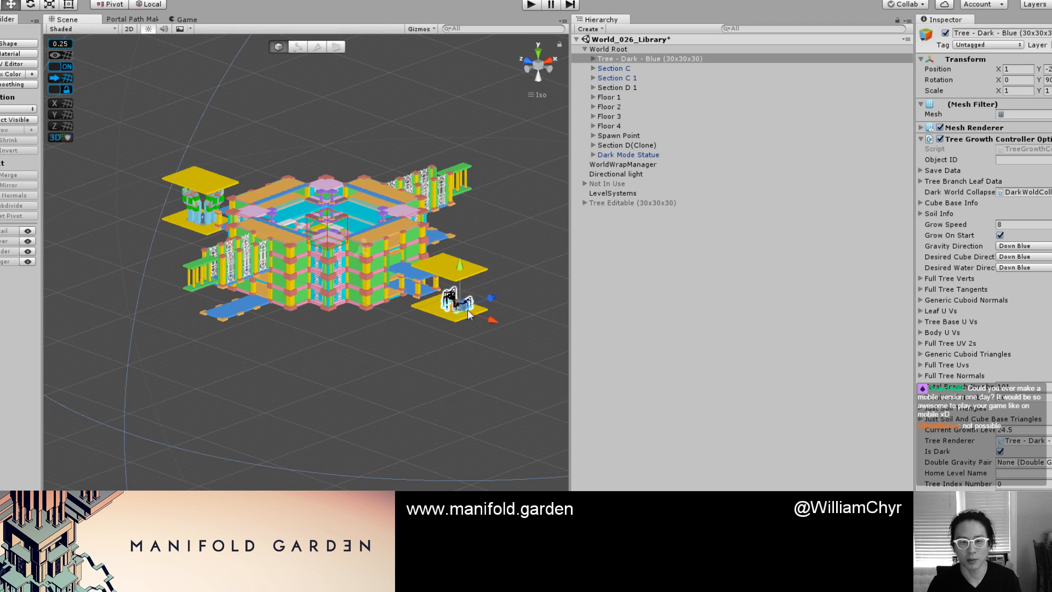
click(642, 193)
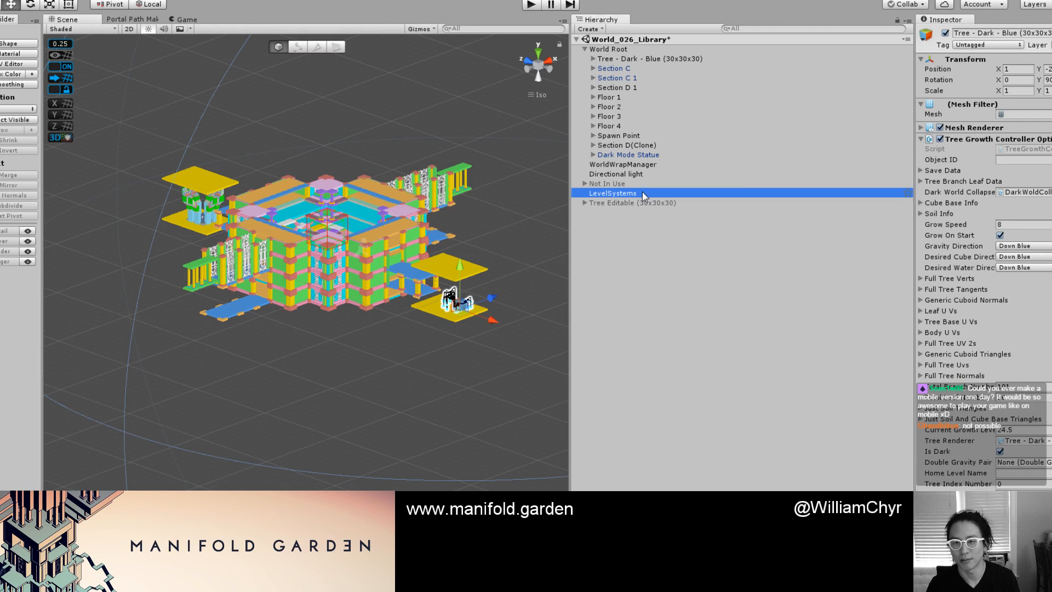
click(997, 233)
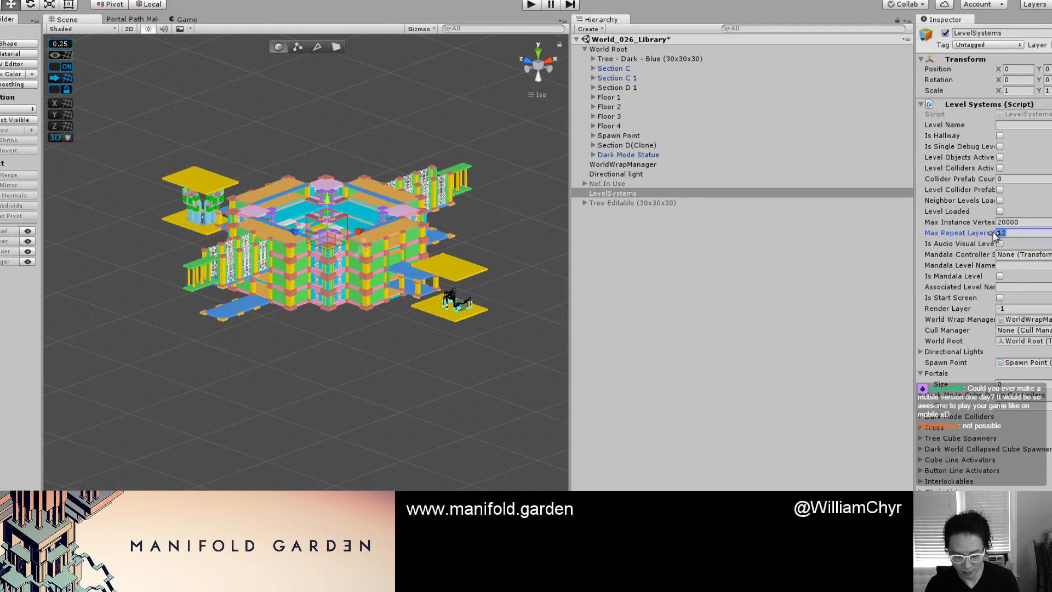
text(13)
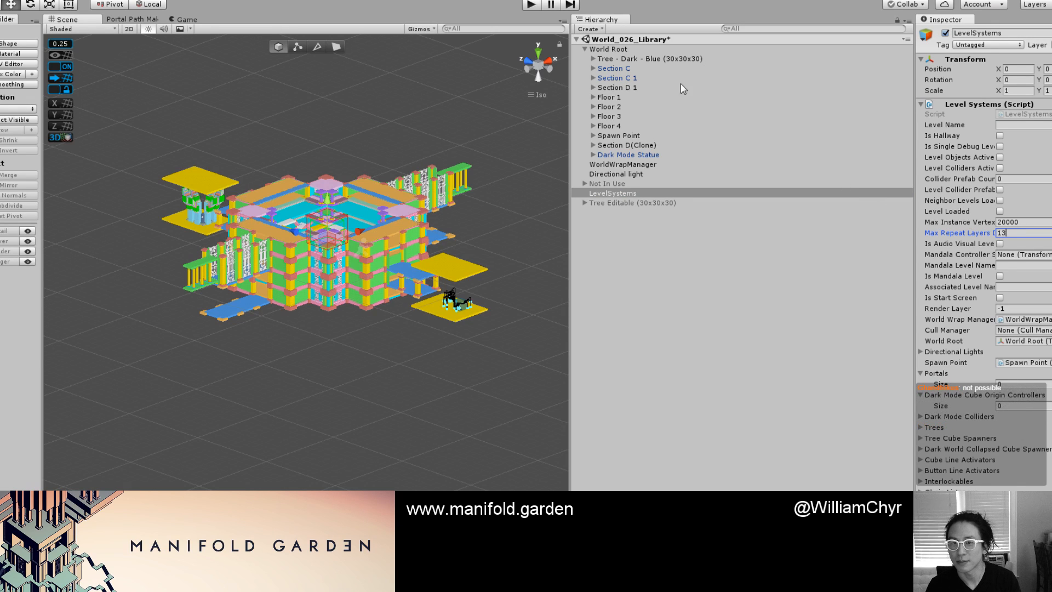
click(619, 164)
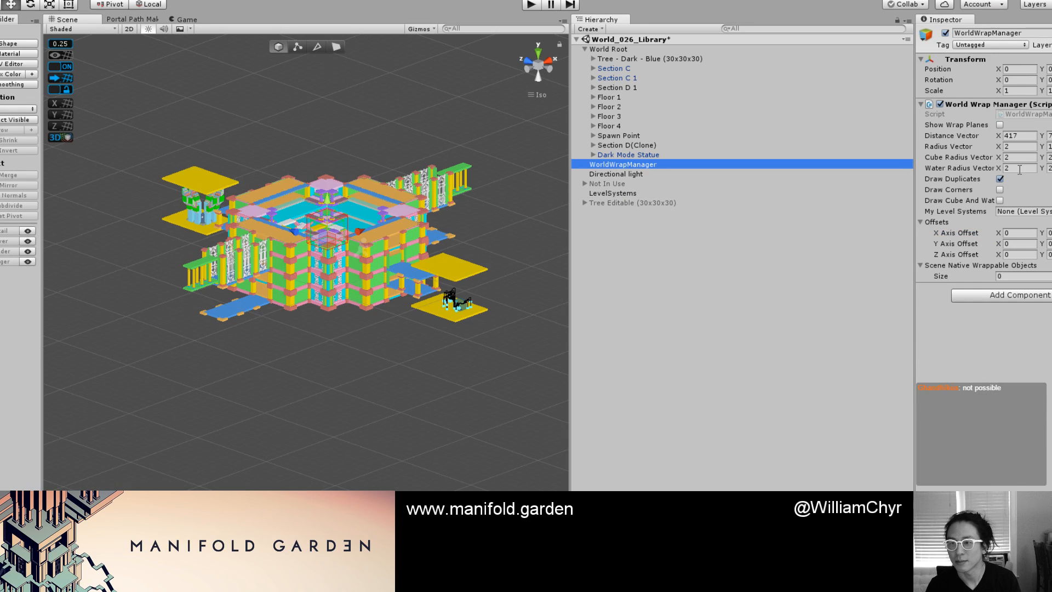
click(1047, 146)
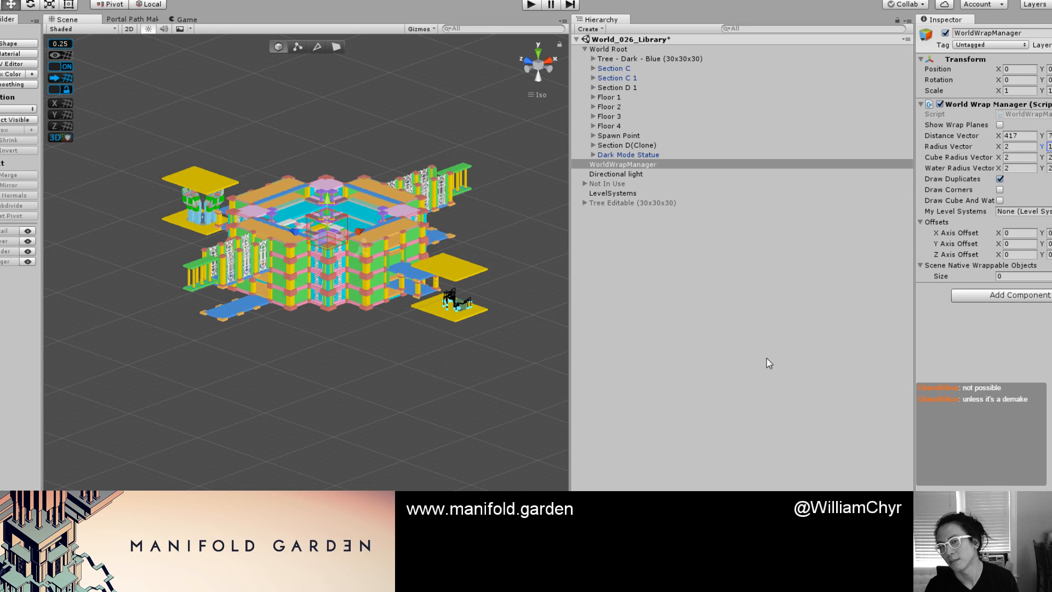
Play-test the library level, moving forward and checking the repeated architecture, and stop the playback.
click(532, 5)
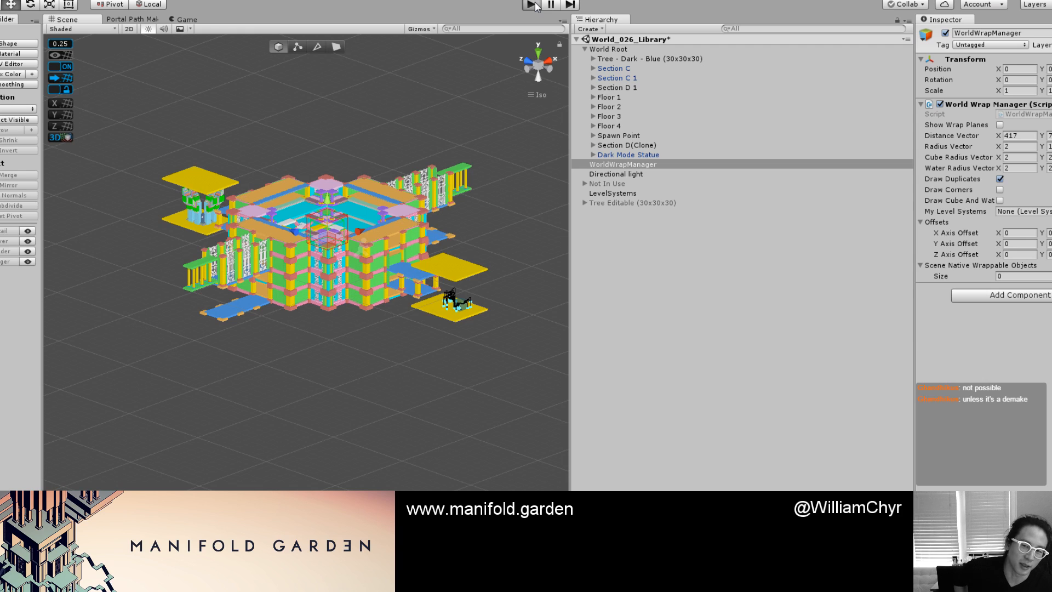
click(532, 5)
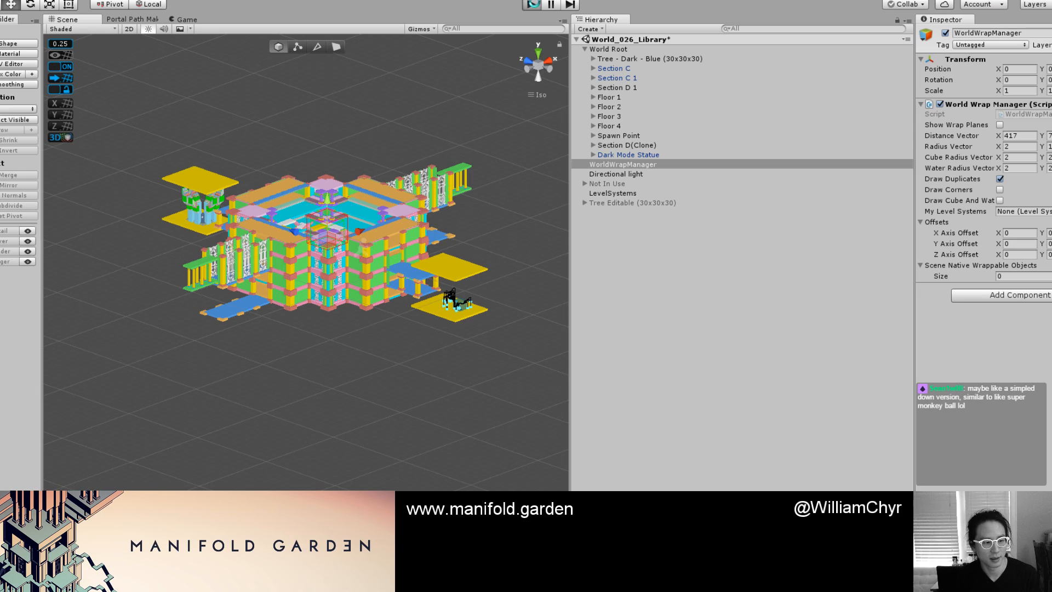
click(535, 5)
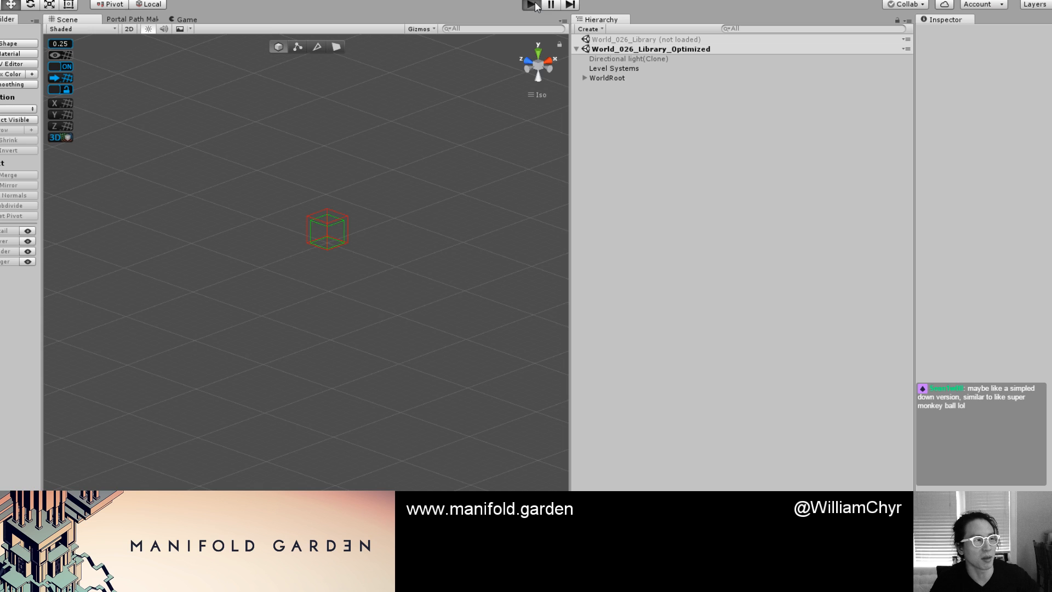
click(531, 5)
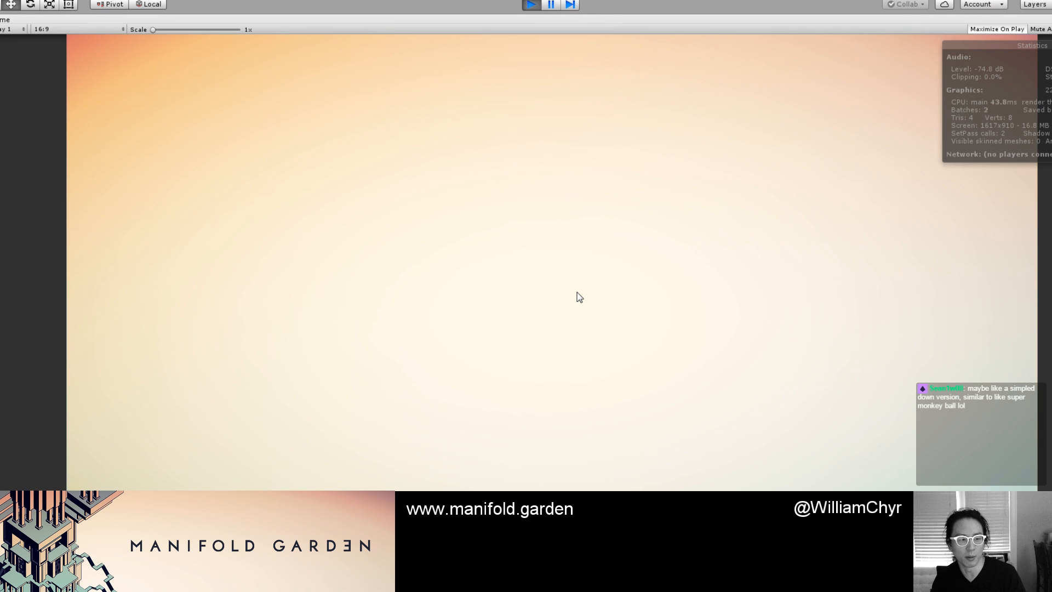
key(w)
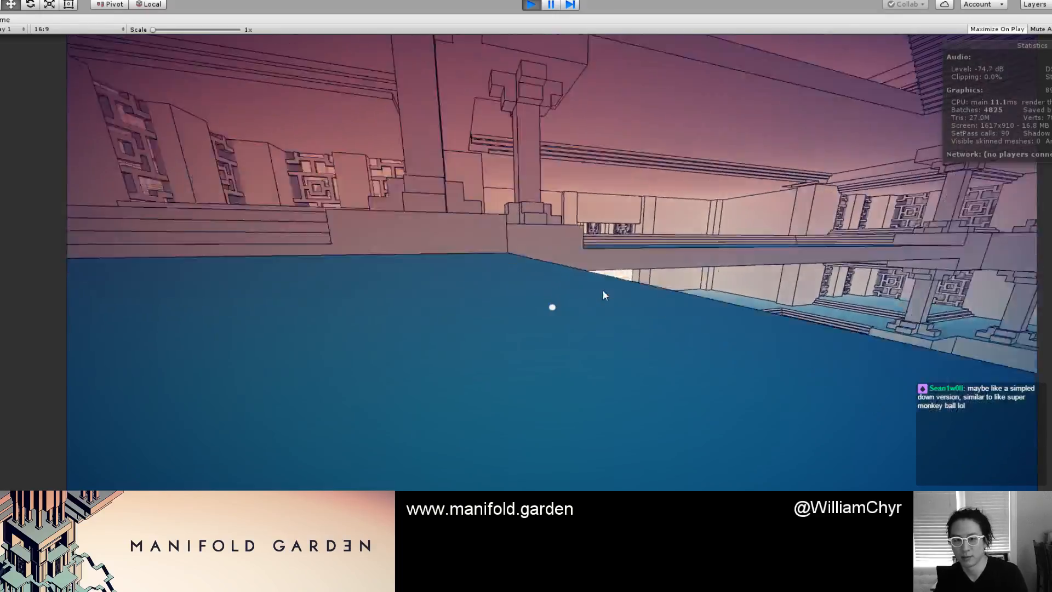
key(w)
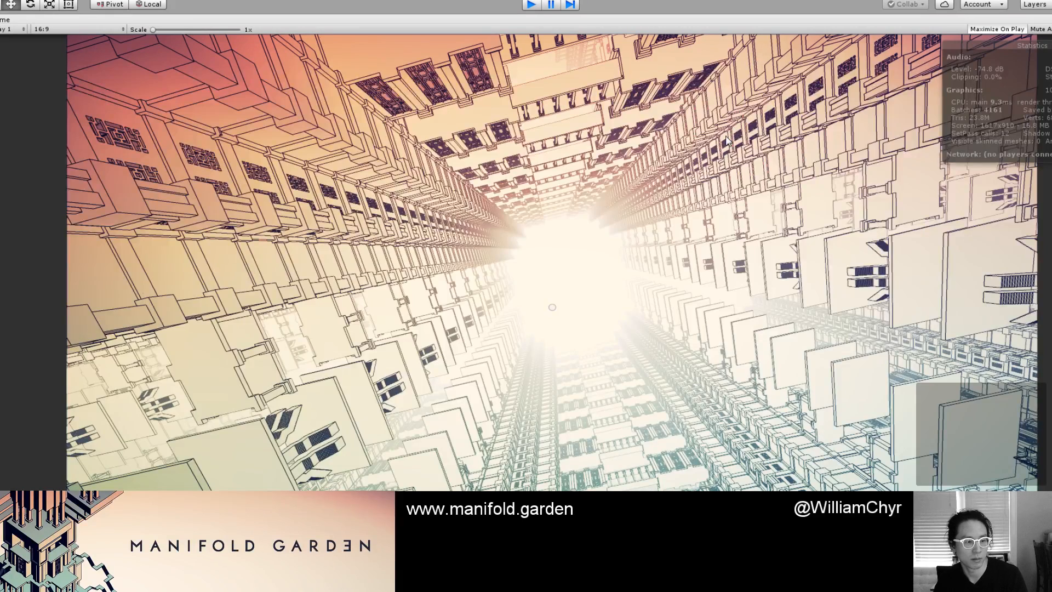
key(ctrl+p)
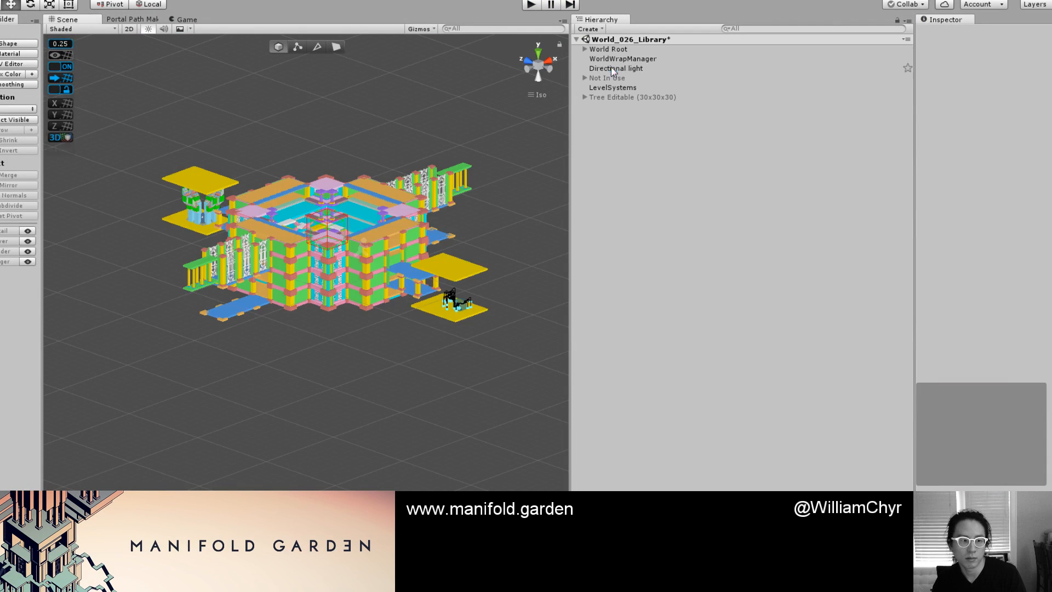
Set Max Repeat Layers on LevelSystems and the Radius Vector Y of WorldWrapManager both to 14, and clear the selection.
click(611, 69)
click(611, 88)
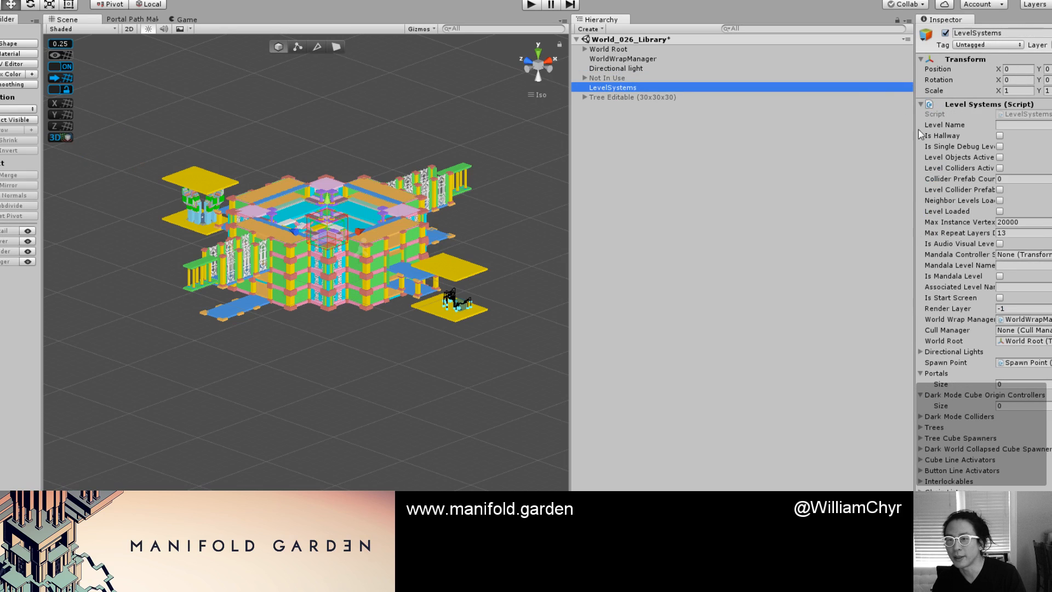
click(1002, 233)
text(14)
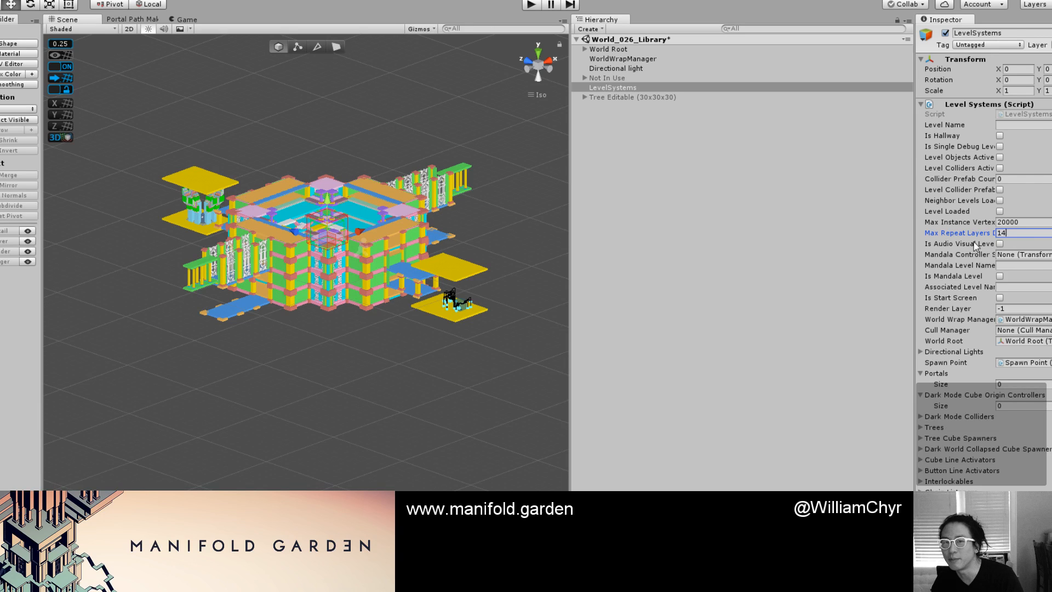
click(794, 58)
click(1049, 147)
text(14)
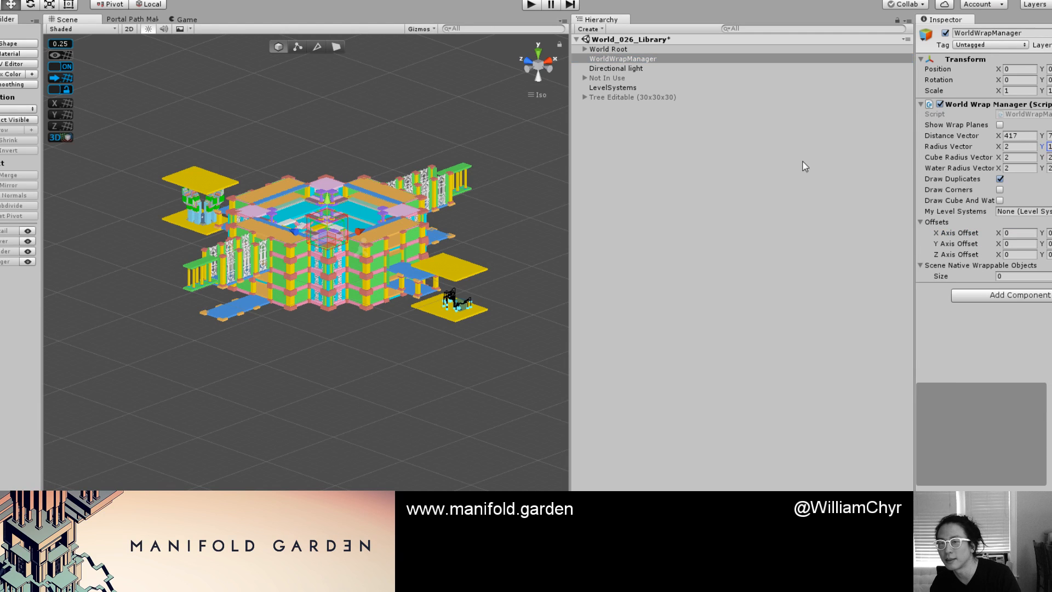
click(770, 186)
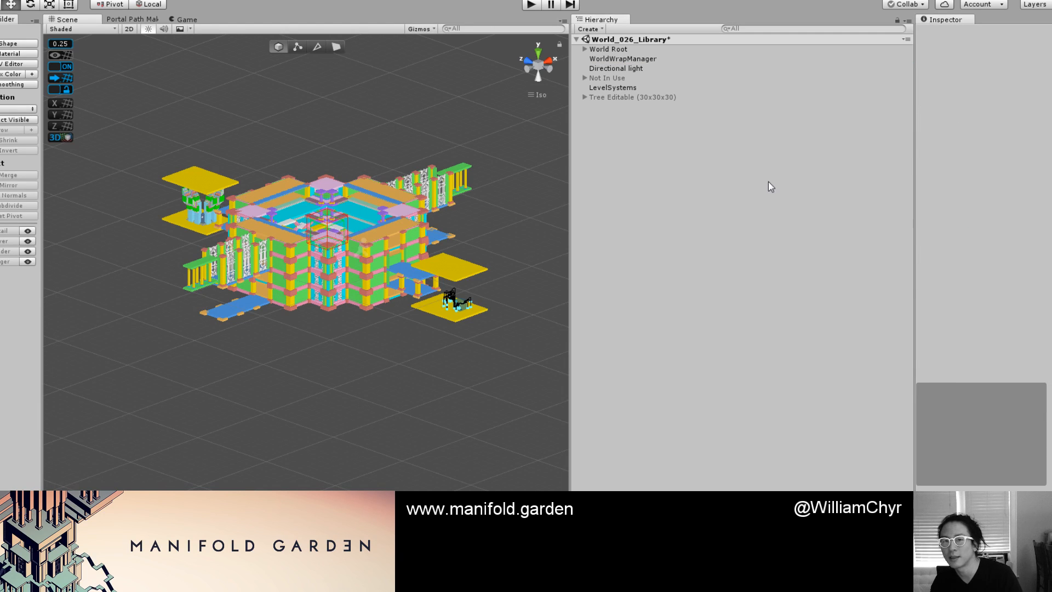
Run the level again with the new repeat settings, walk through it and stop the playback.
click(534, 9)
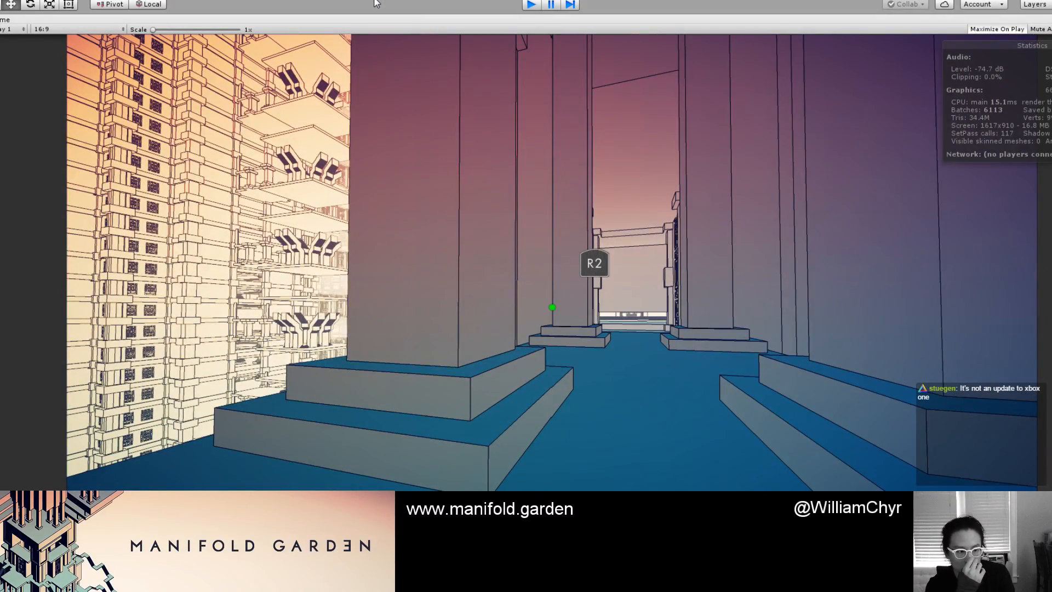
key(ctrl+p)
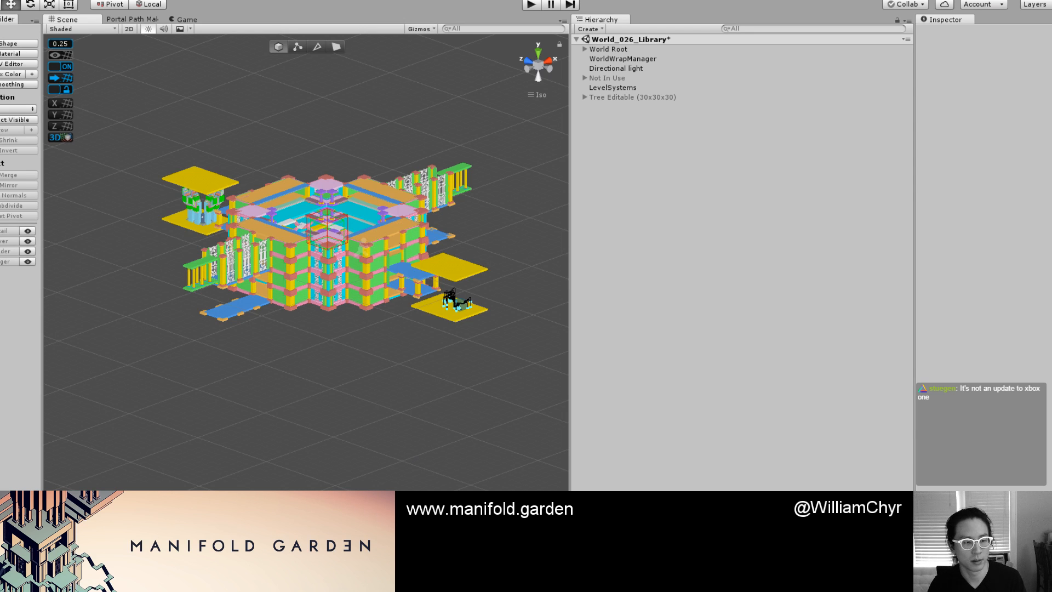
Switch to the web browser and search for xbox scorpio in a new tab.
key(alt+Tab)
key(ctrl+t)
text(xbox)
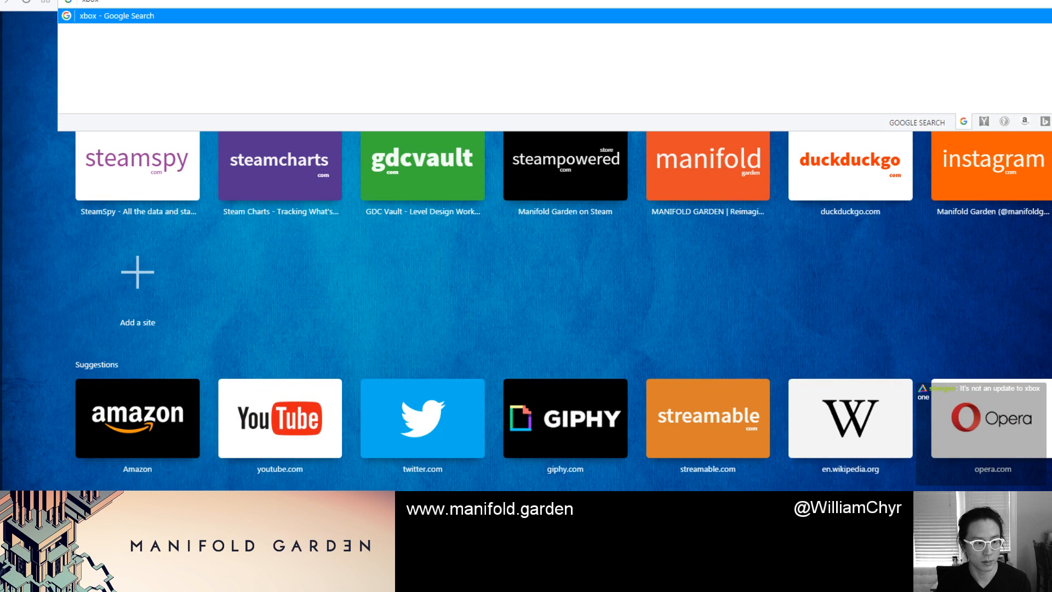
text( scorpio)
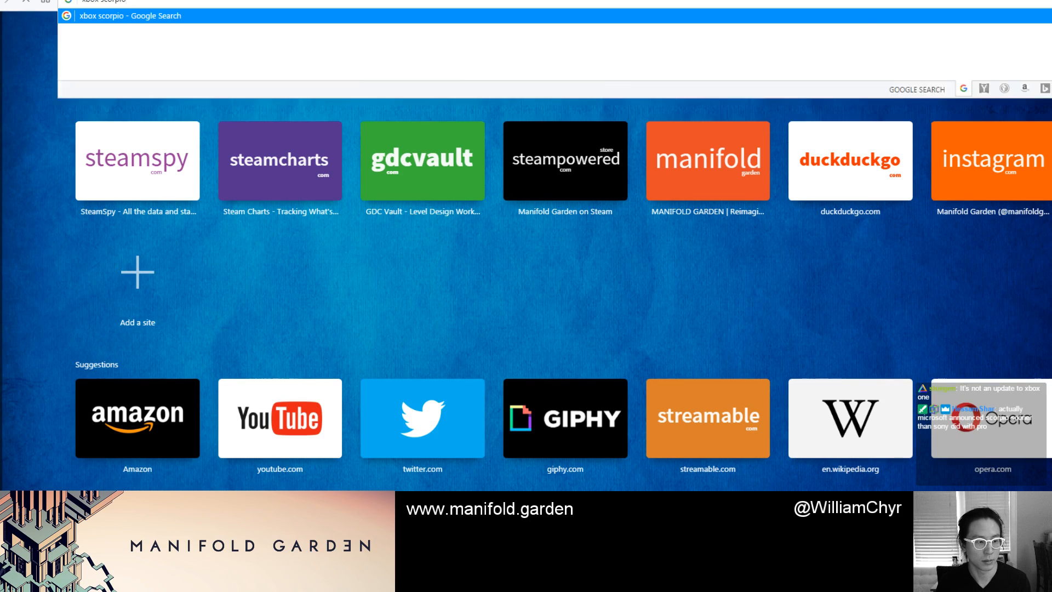
key(Return)
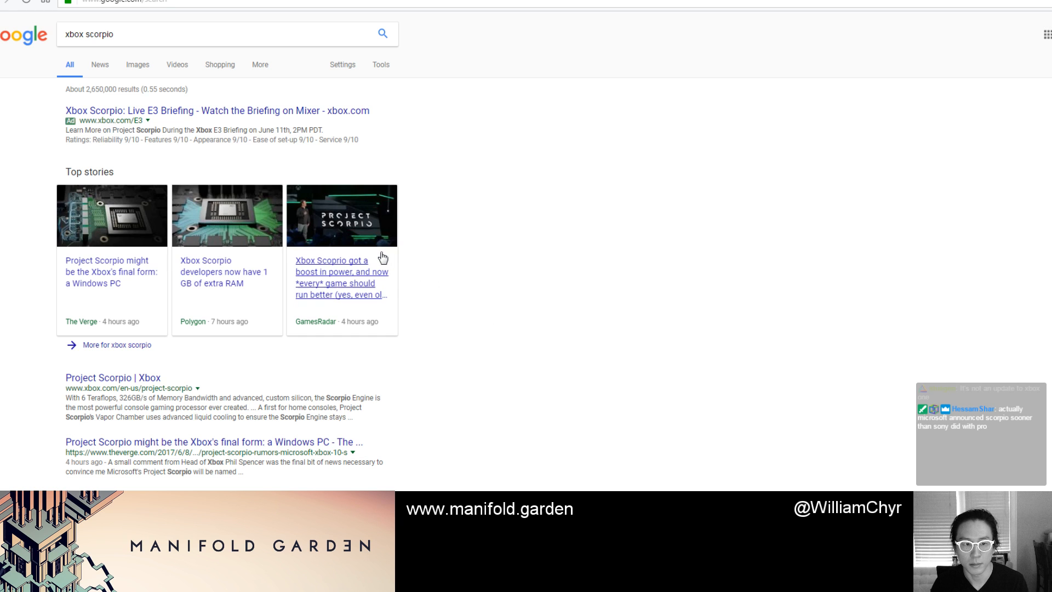
Open The Verge story about Project Scorpio, skim it and return to the Unity editor.
click(141, 269)
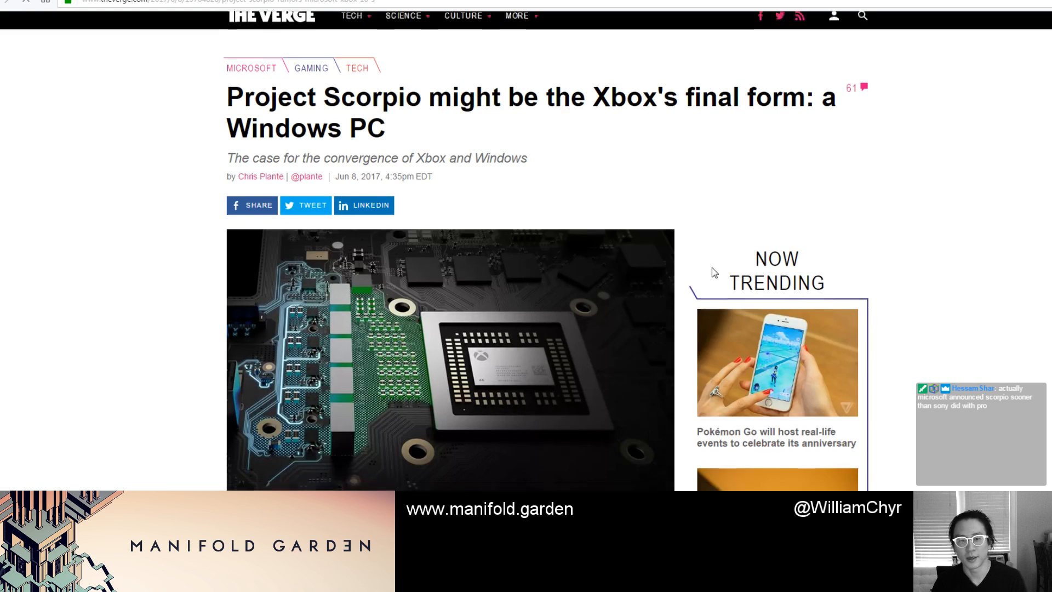
scroll(715, 272, down, 8)
key(ctrl+Tab)
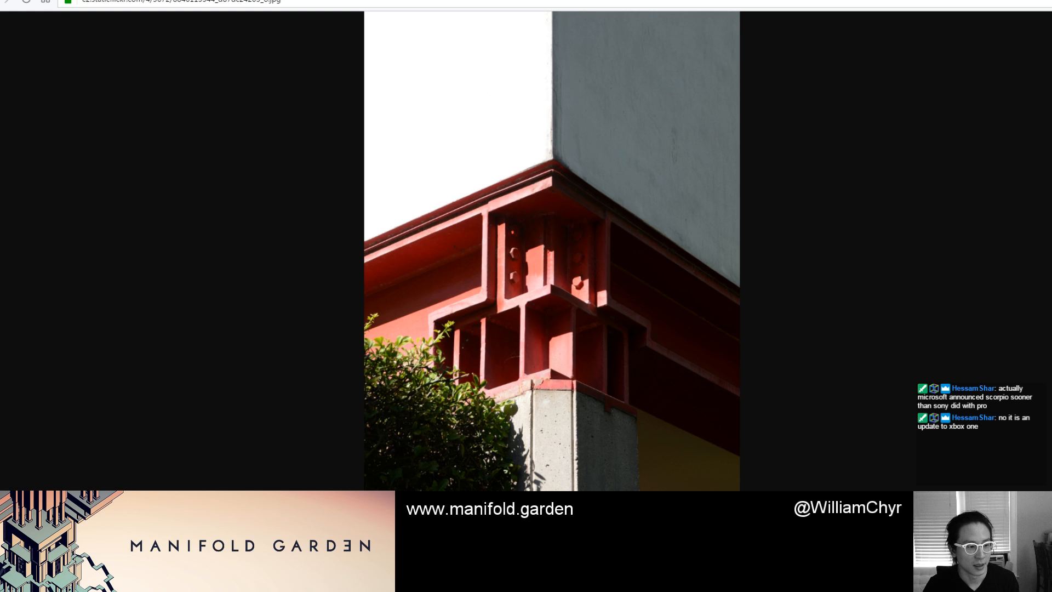
key(alt+Tab)
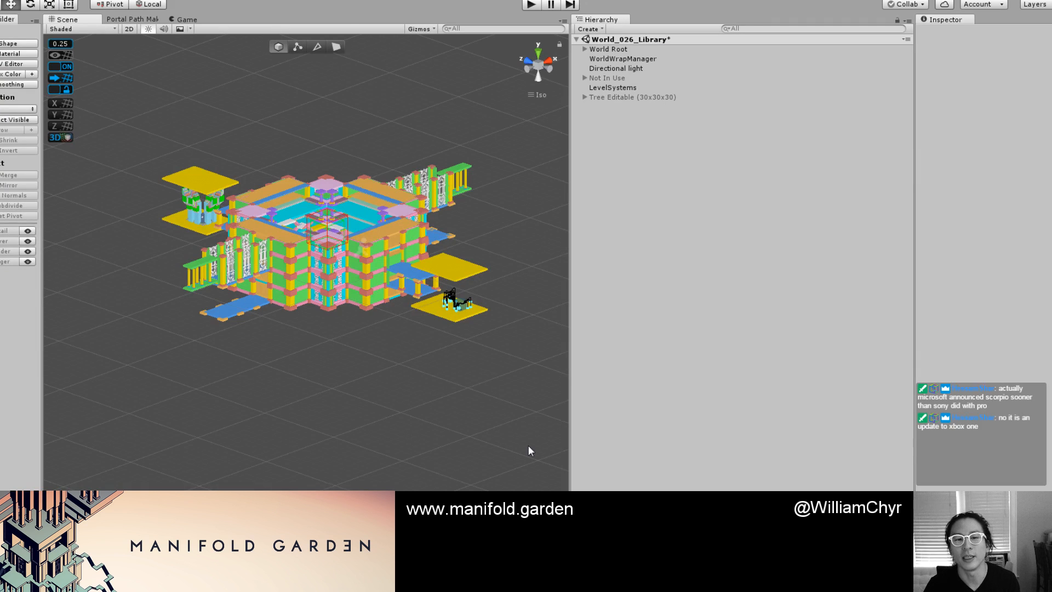
Duplicate the upper yellow platform above the dark tree in Section D 1.
scroll(421, 331, up, 3)
middle_drag(422, 331, 277, 389)
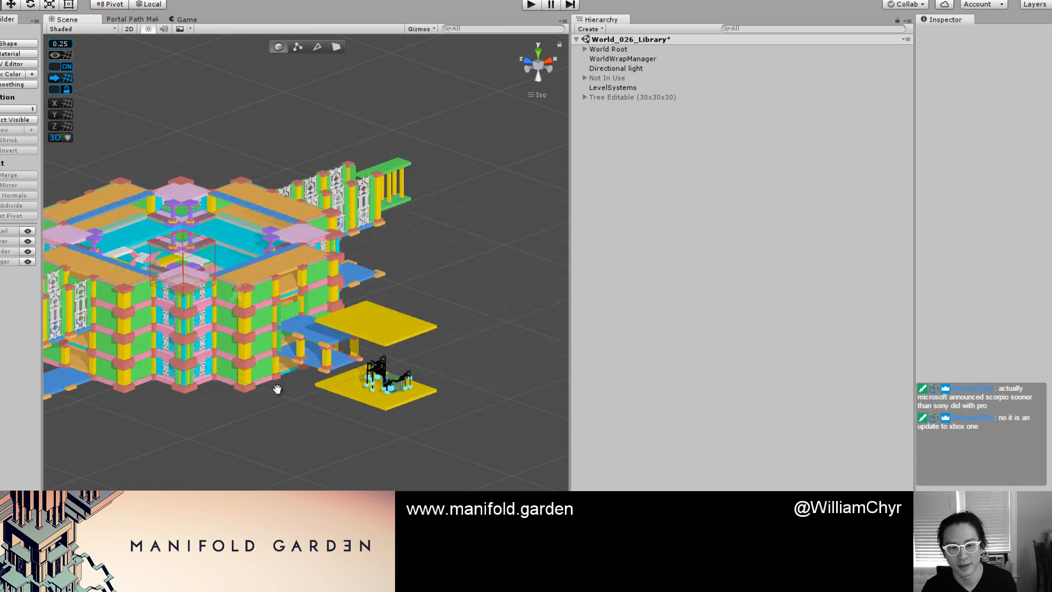
click(346, 268)
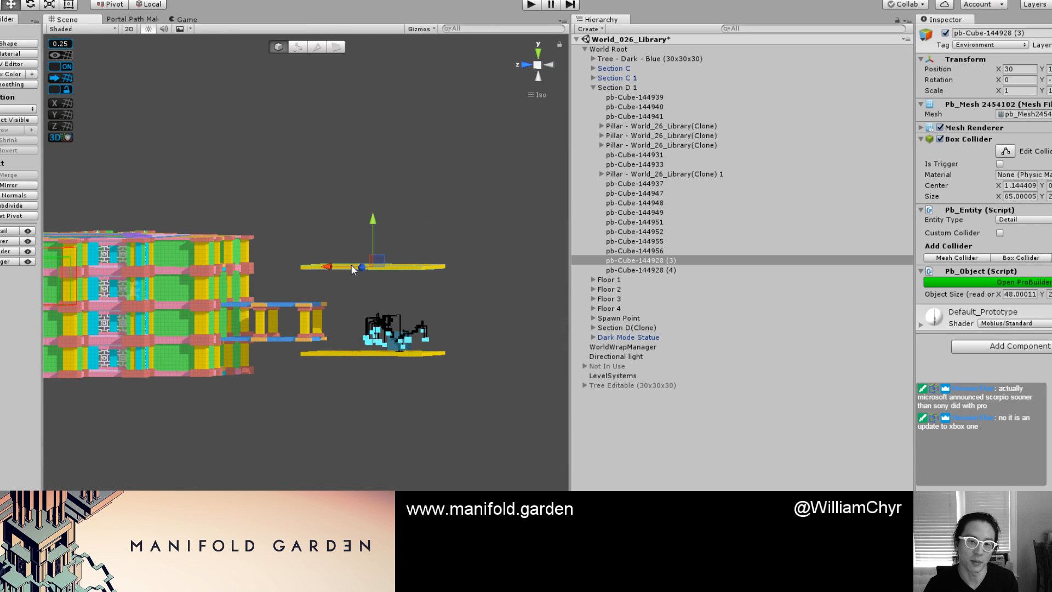
scroll(353, 268, up, 10)
middle_drag(444, 259, 373, 292)
alt+drag(373, 291, 67, 270)
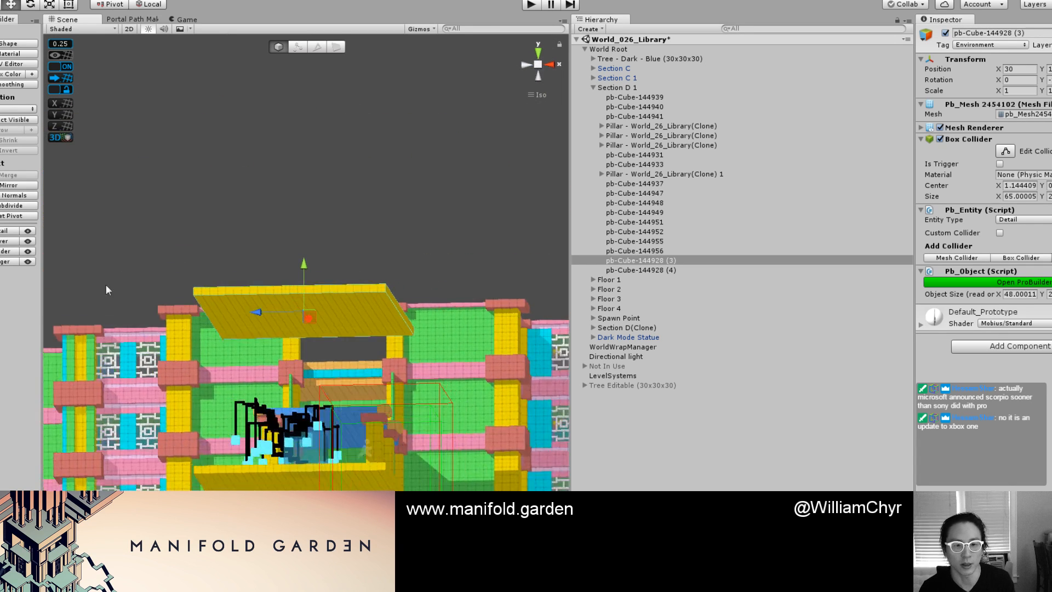
scroll(233, 293, up, 2)
key(ctrl+d)
Shrink the duplicated upper platform to a small block about 6 units wide by moving its side faces inward.
scroll(300, 282, up, 1)
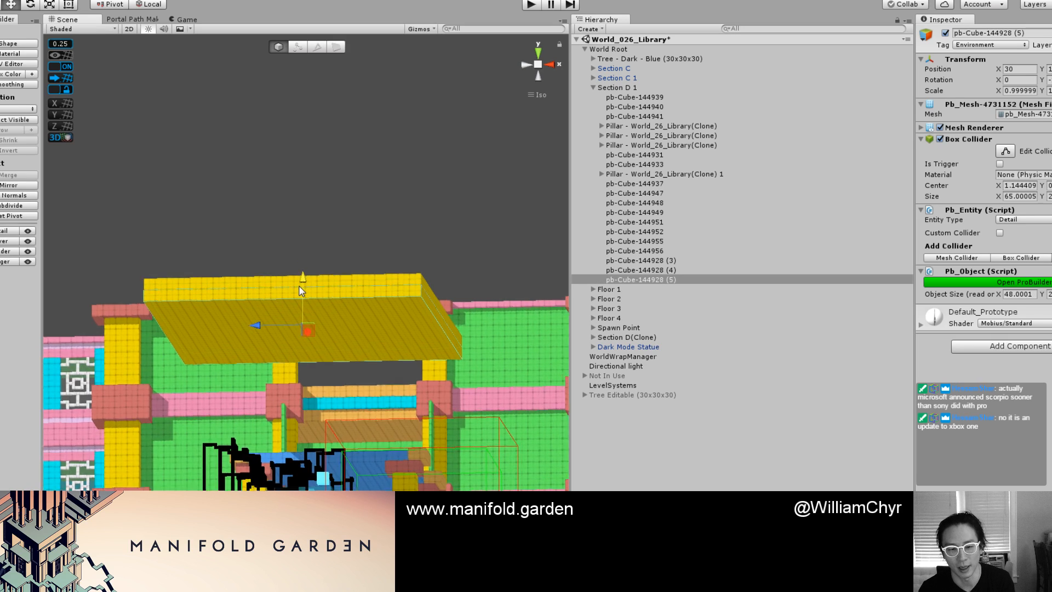
scroll(300, 287, up, 4)
key(g)
click(456, 299)
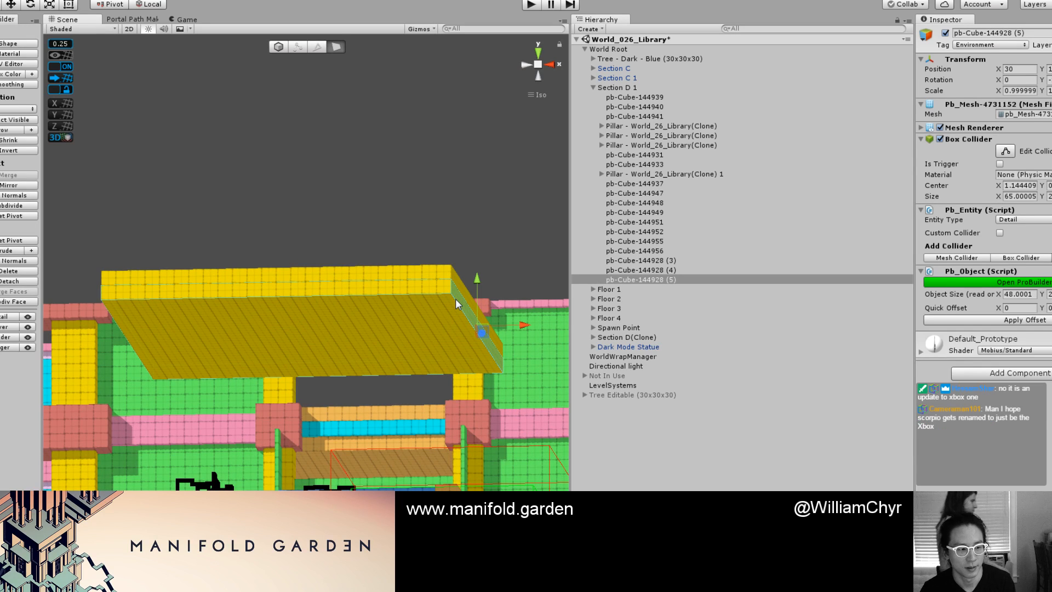
scroll(382, 306, up, 1)
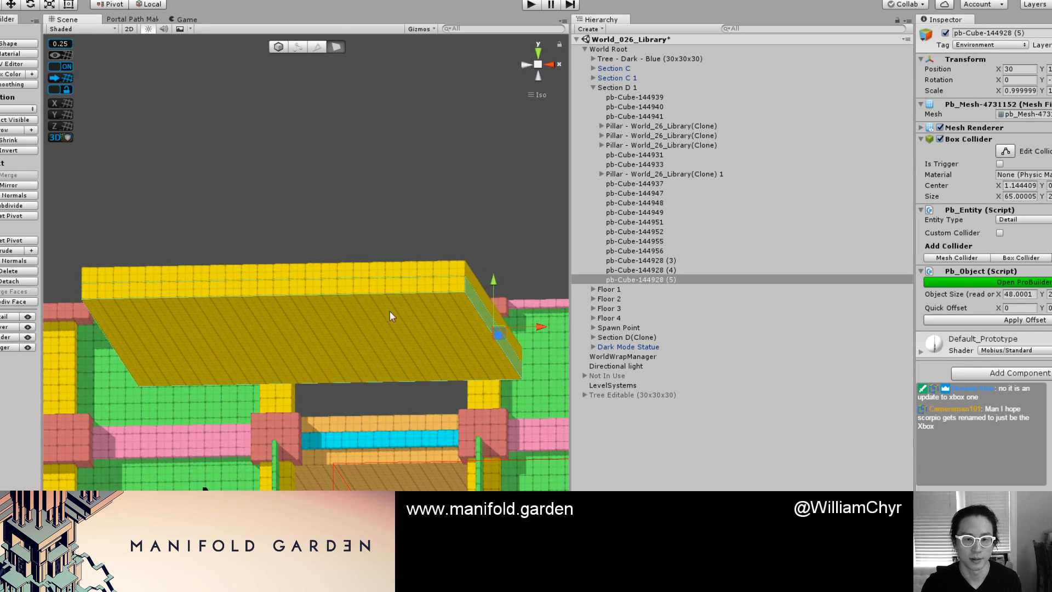
drag(540, 327, 206, 331)
alt+drag(115, 342, 323, 333)
drag(427, 297, 71, 280)
Center the pivot of the small block under the platform's corner.
key(g)
scroll(100, 303, up, 6)
middle_drag(104, 304, 399, 326)
scroll(399, 327, up, 4)
key(g)
key(g)
key(ctrl+j)
Set the vertex colors of all the small block's faces to Screamin' Green.
scroll(328, 333, up, 1)
alt+drag(329, 333, 257, 325)
key(g)
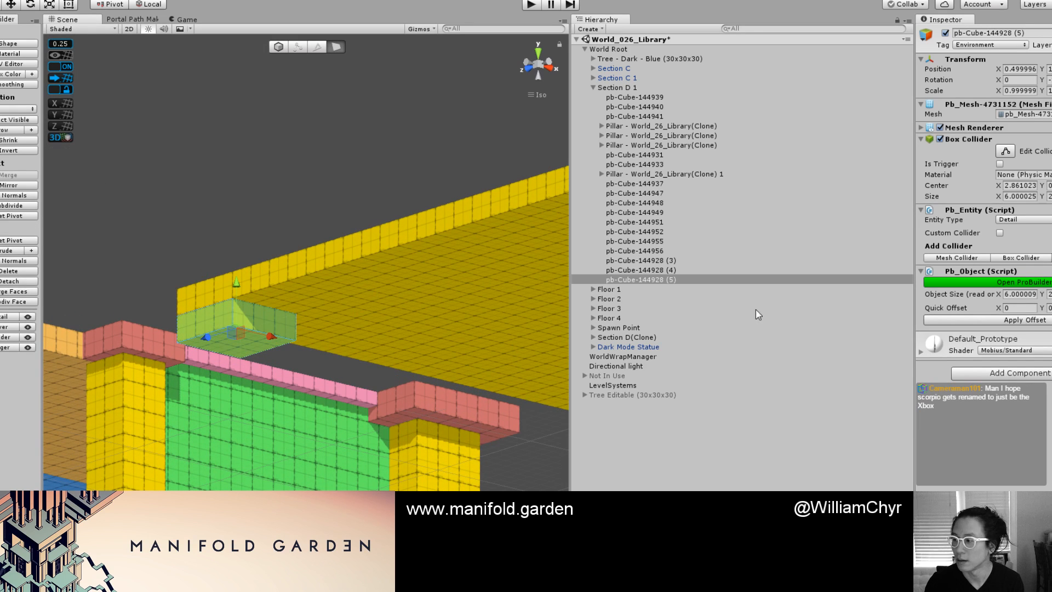
key(alt+shift+5)
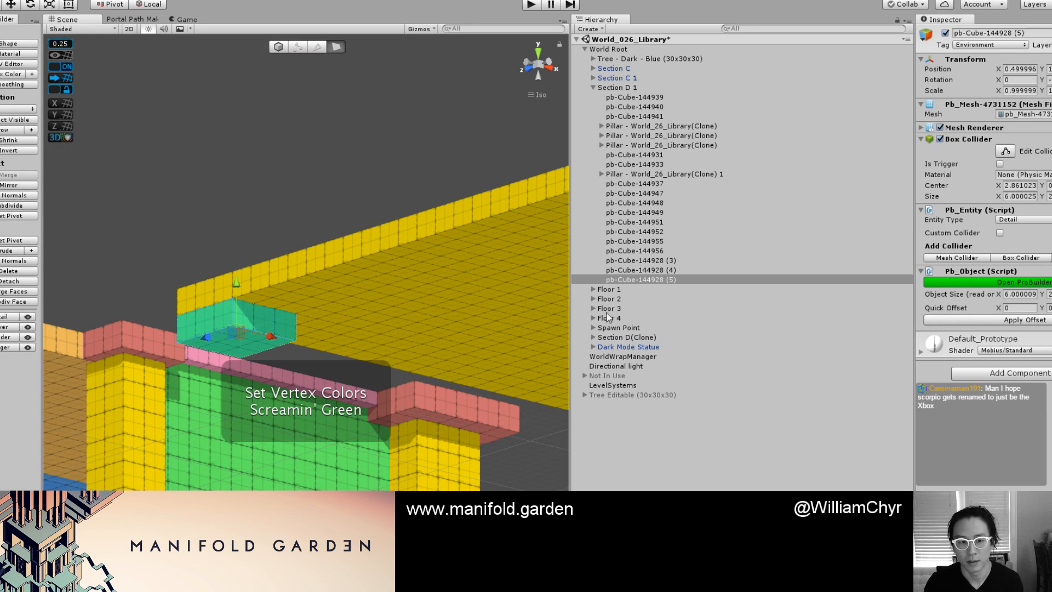
Move the green block inward from the platform's edge to X 2.5.
click(203, 325)
key(g)
scroll(309, 336, up, 4)
alt+drag(309, 335, 199, 340)
scroll(198, 339, down, 10)
Extend the green block's bottom face down to the lower yellow platform to form a pillar, and center its pivot.
key(g)
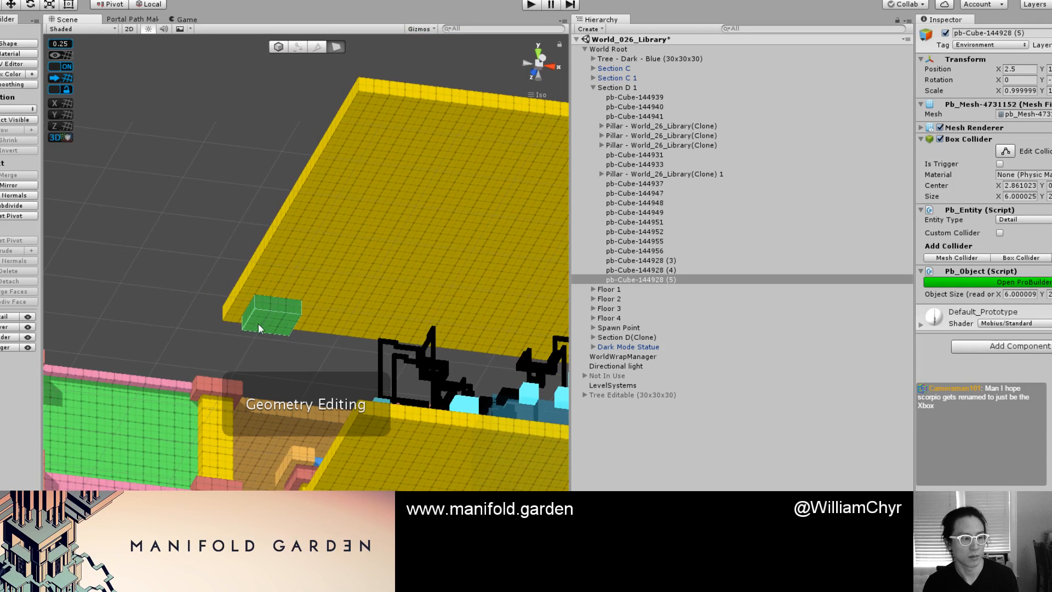
scroll(264, 281, down, 4)
alt+drag(240, 299, 314, 204)
click(288, 325)
scroll(315, 202, down, 4)
alt+drag(384, 306, 522, 349)
scroll(371, 275, up, 6)
drag(319, 228, 362, 489)
middle_drag(376, 512, 406, 322)
scroll(405, 322, up, 1)
scroll(406, 323, up, 2)
alt+drag(406, 323, 332, 359)
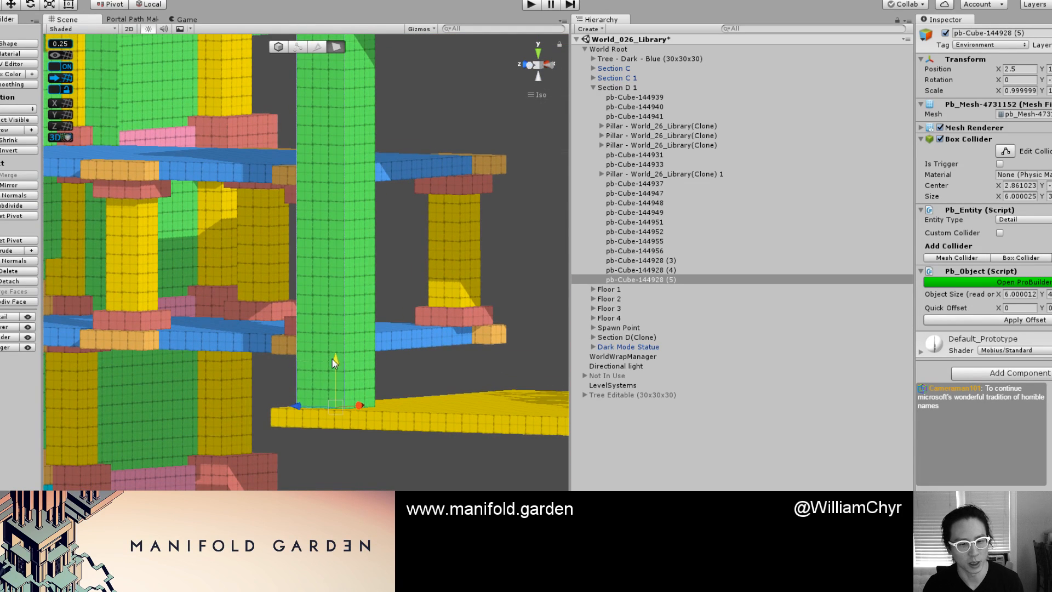
key(g)
key(ctrl+j)
Duplicate the green pillar twice along the platform's edge at even spacing, placing the third pillar at X 30.5.
scroll(419, 313, down, 9)
scroll(420, 316, down, 5)
alt+drag(420, 316, 401, 277)
key(ctrl+d)
drag(288, 301, 390, 398)
scroll(366, 290, up, 4)
key(ctrl+d)
scroll(378, 384, up, 5)
mouse_move(284, 330)
mouse_down()
mouse_move(309, 330)
mouse_move(299, 334)
mouse_up()
scroll(321, 370, up, 3)
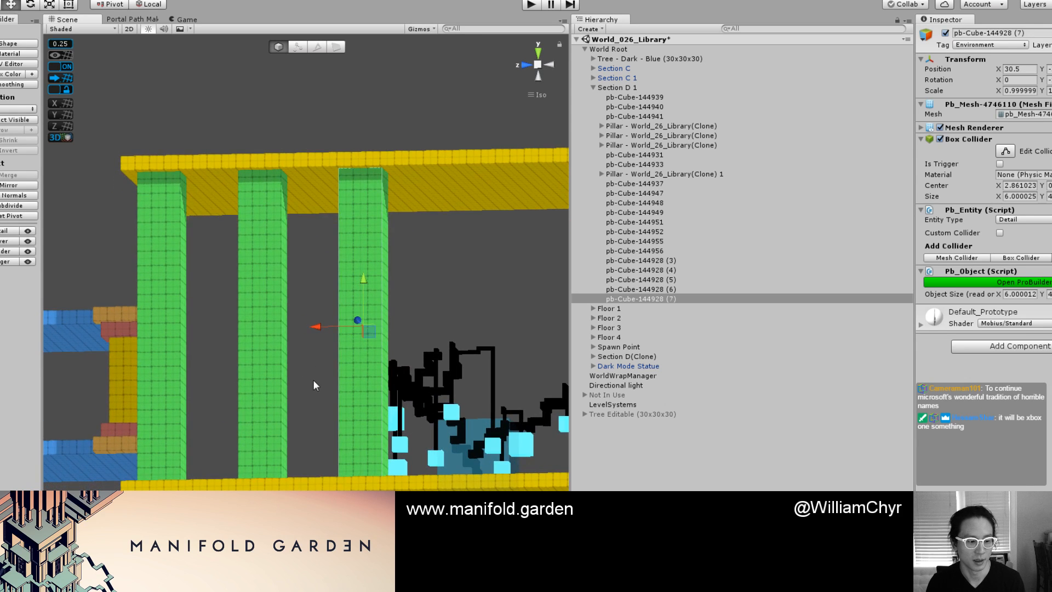
Duplicate the third green pillar and place the copy as the fourth in the row at X 44.5.
key(ctrl+d)
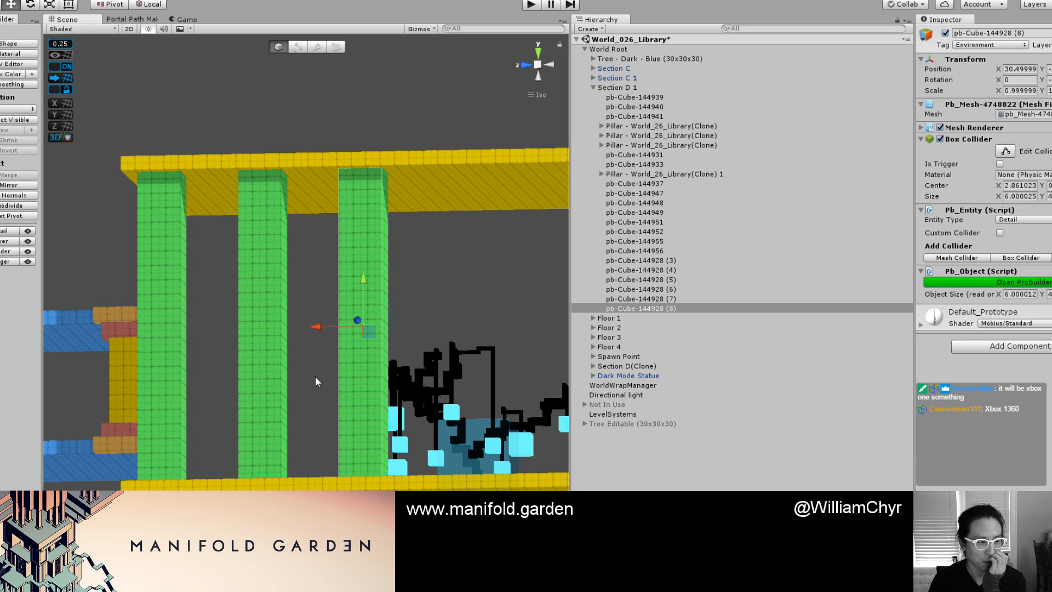
scroll(314, 375, down, 7)
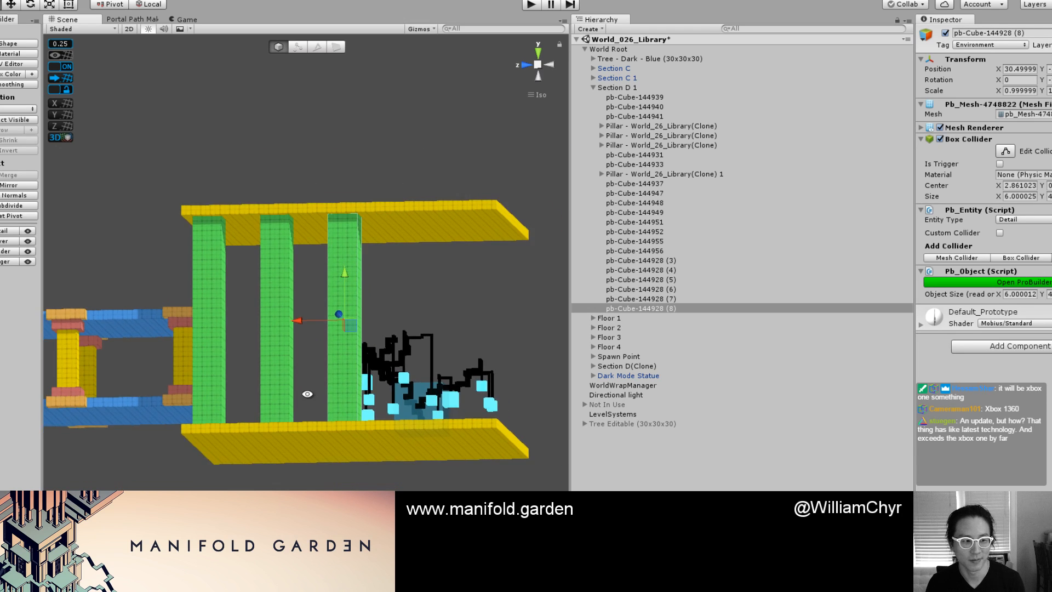
alt+drag(305, 392, 318, 355)
click(316, 360)
scroll(317, 362, up, 3)
click(344, 316)
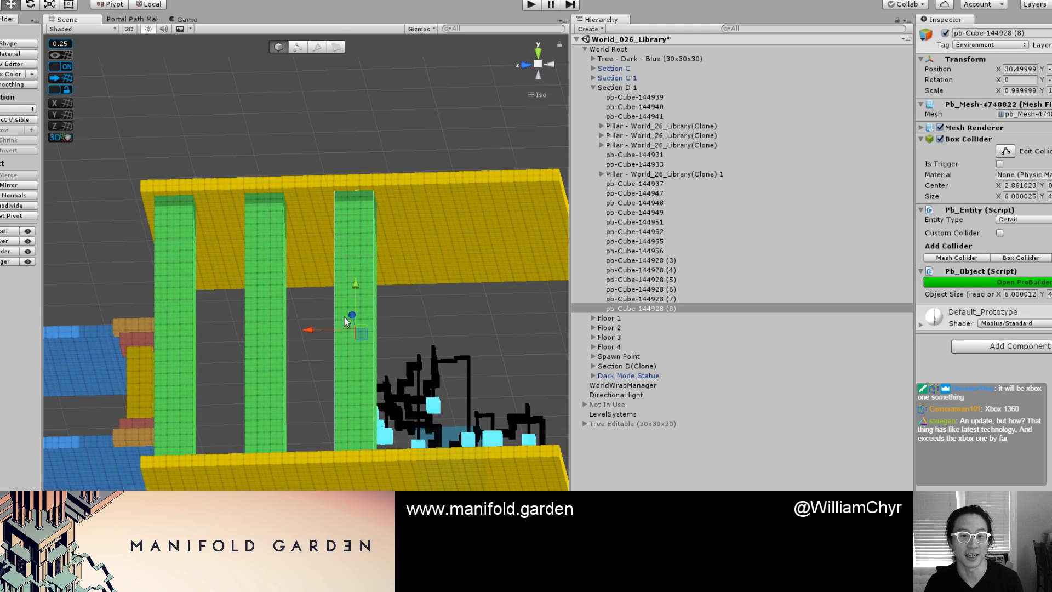
key(ctrl+d)
drag(321, 324, 398, 327)
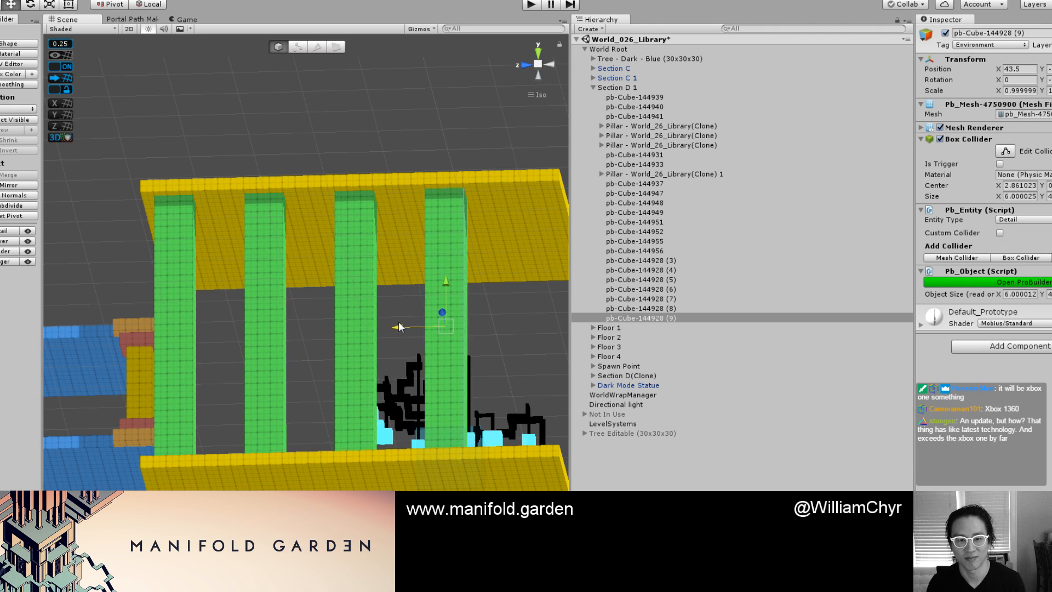
scroll(408, 301, down, 10)
alt+drag(401, 166, 258, 257)
scroll(258, 258, down, 3)
alt+drag(378, 285, 233, 282)
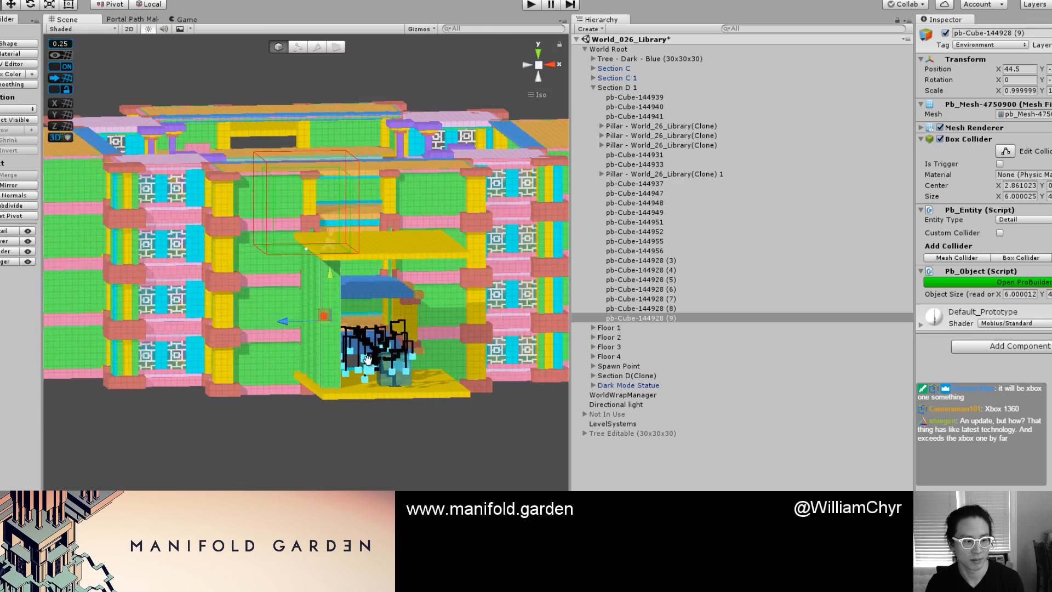
Select the four green pillars in the row and duplicate them together.
middle_drag(372, 361, 244, 299)
scroll(383, 318, up, 7)
alt+drag(378, 269, 238, 275)
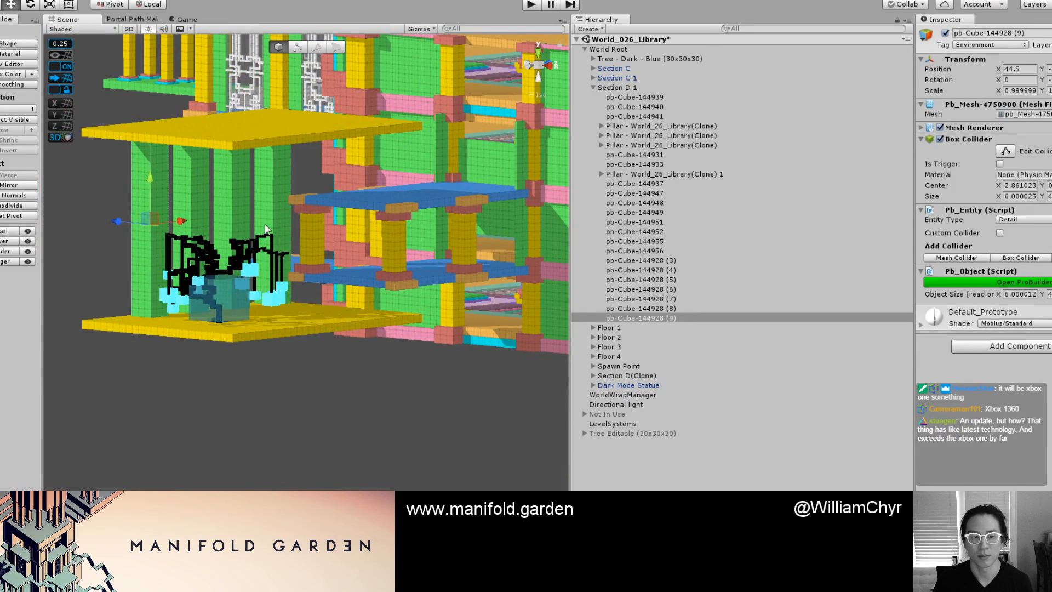
shift+click(175, 173)
shift+click(220, 178)
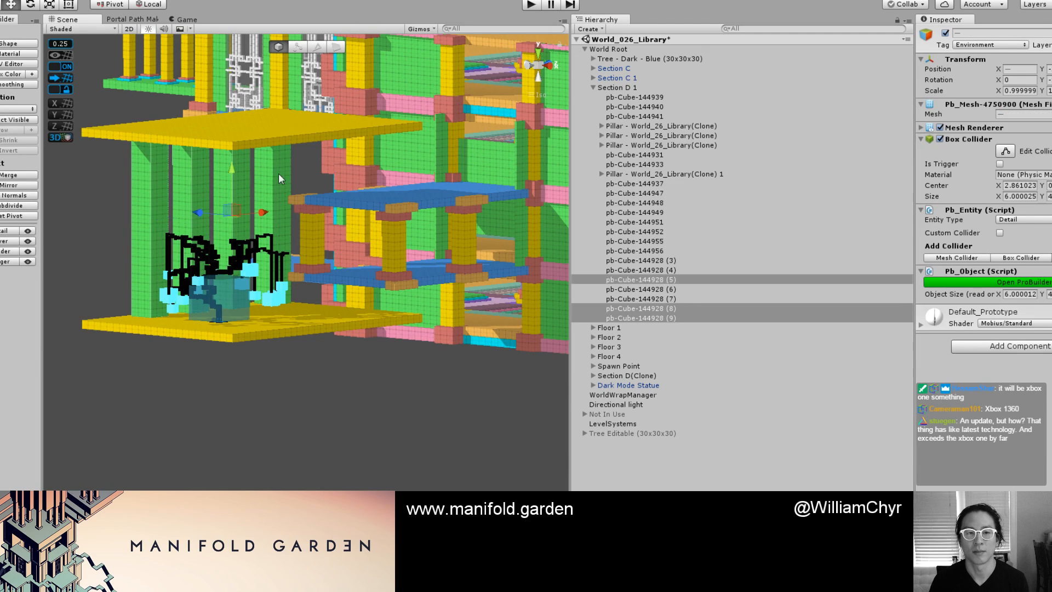
shift+click(276, 177)
alt+drag(60, 281, 111, 281)
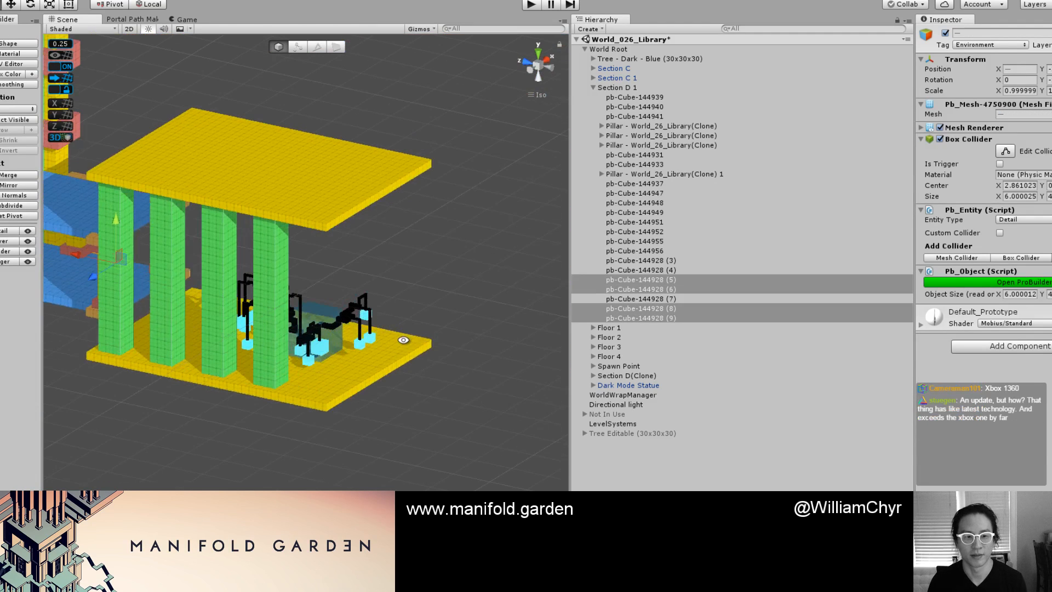
key(ctrl+d)
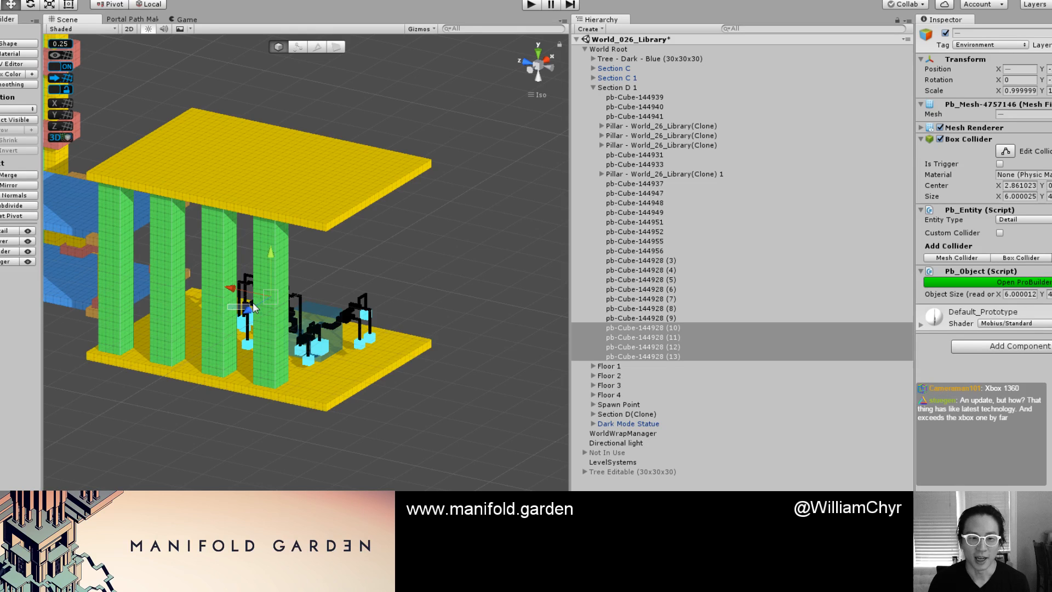
Move the four duplicated pillars to the opposite edge of the yellow platforms.
alt+drag(253, 301, 283, 272)
scroll(291, 232, up, 5)
scroll(291, 232, down, 5)
scroll(287, 241, up, 3)
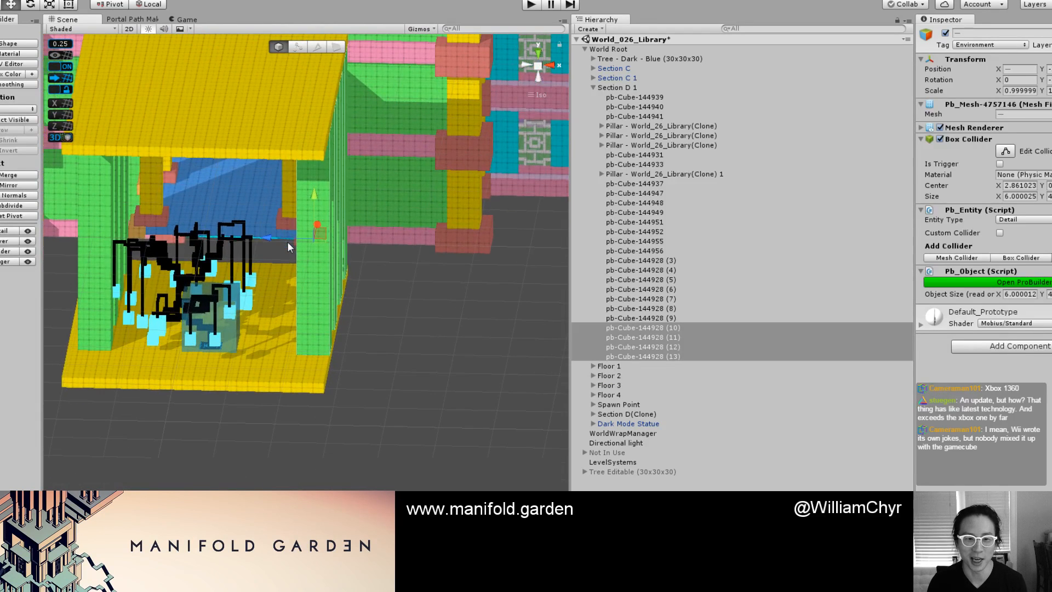
scroll(264, 271, down, 2)
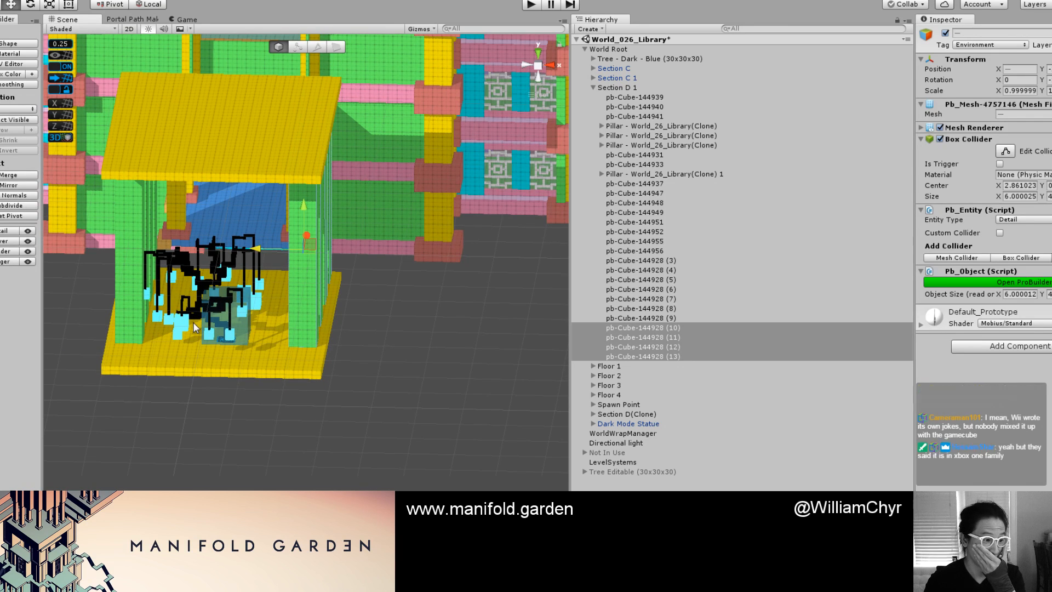
click(230, 438)
scroll(164, 364, down, 3)
alt+drag(161, 363, 367, 365)
scroll(307, 352, down, 6)
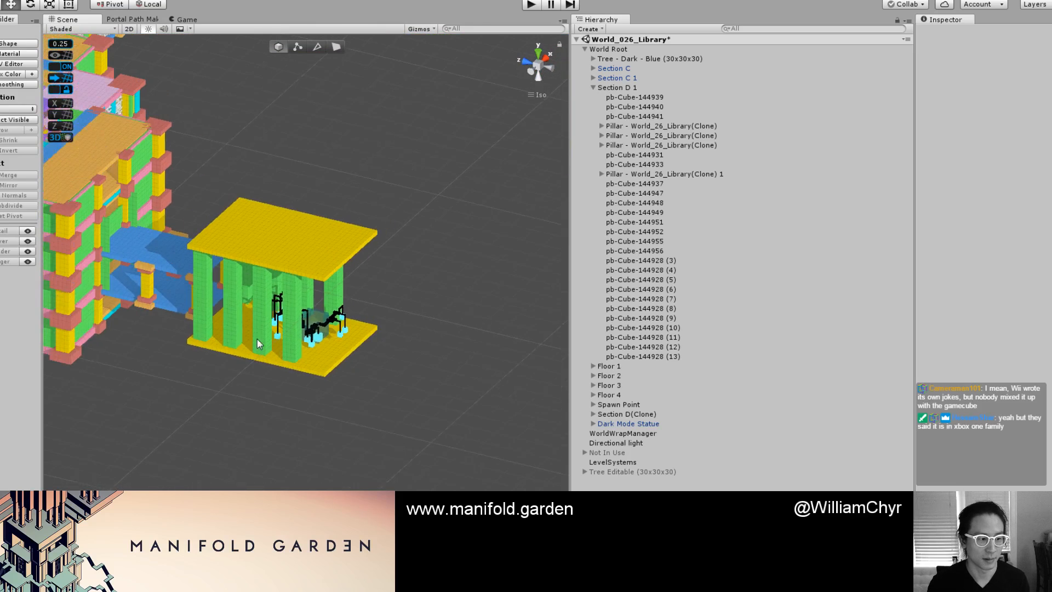
Duplicate the outermost pair of facing pillars and move the copies to the platform's outer end as a fifth pair.
scroll(230, 349, up, 10)
alt+drag(158, 357, 299, 361)
scroll(357, 324, up, 3)
click(357, 324)
shift+click(406, 269)
alt+drag(380, 344, 430, 268)
key(ctrl+d)
drag(354, 195, 431, 208)
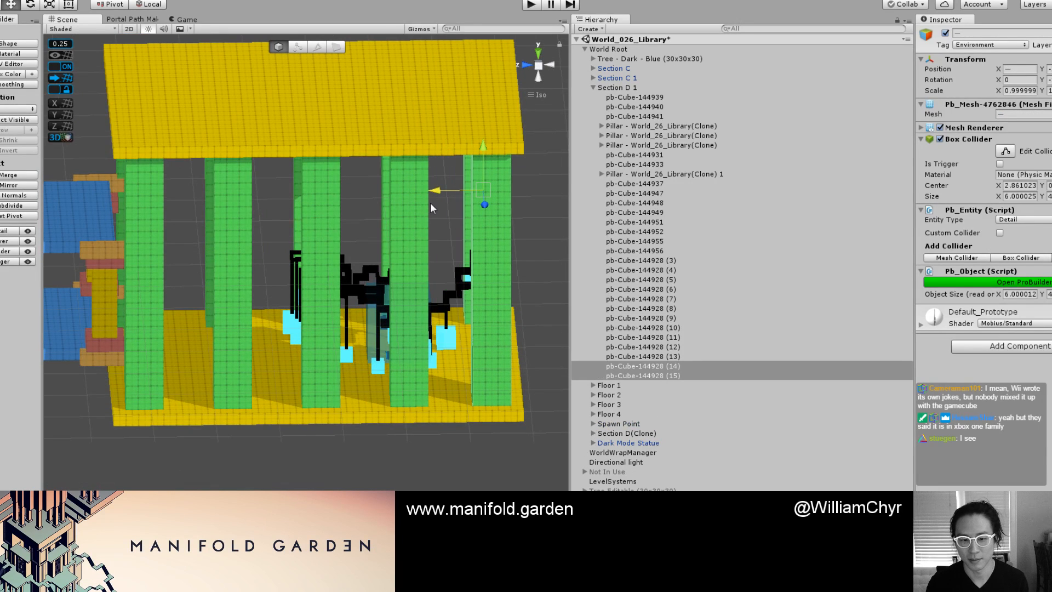
Examine the pillared structure against the library building, and check the red steel beam photo in the web browser before returning to Unity.
scroll(241, 241, down, 5)
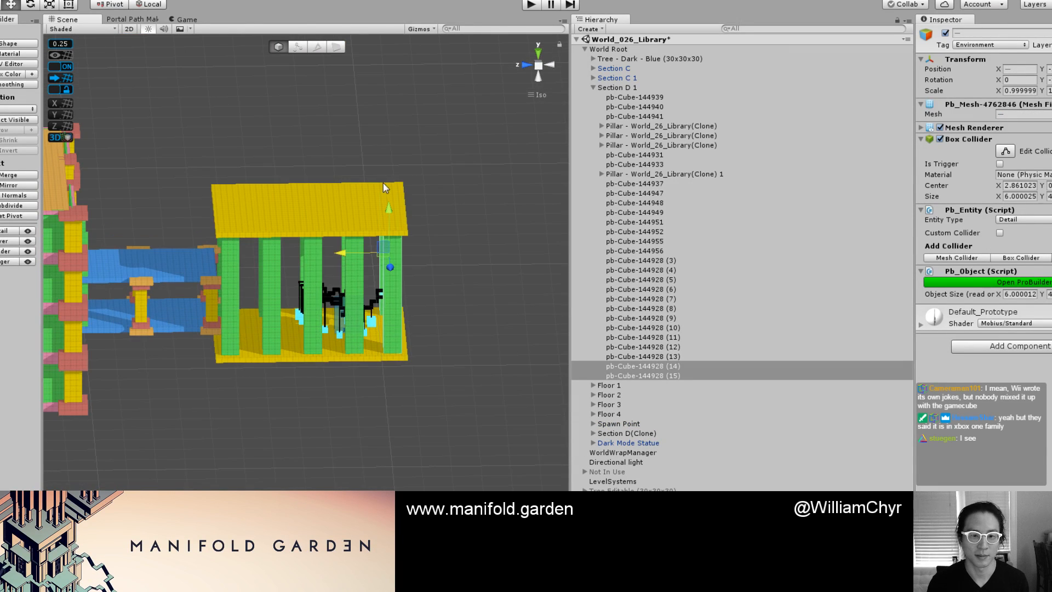
scroll(359, 167, down, 5)
alt+drag(457, 191, 189, 190)
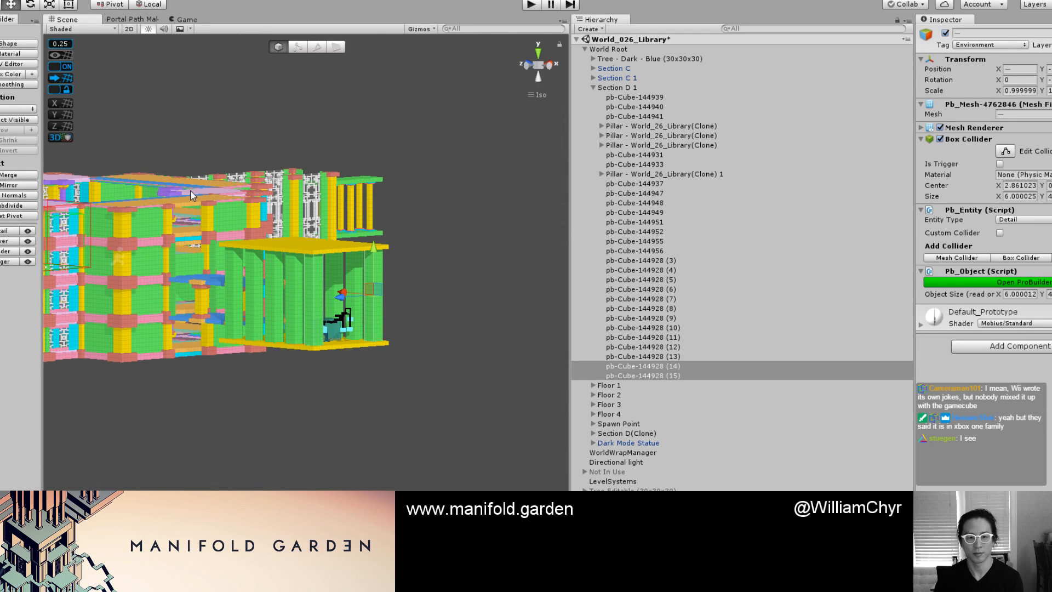
alt+drag(190, 192, 216, 291)
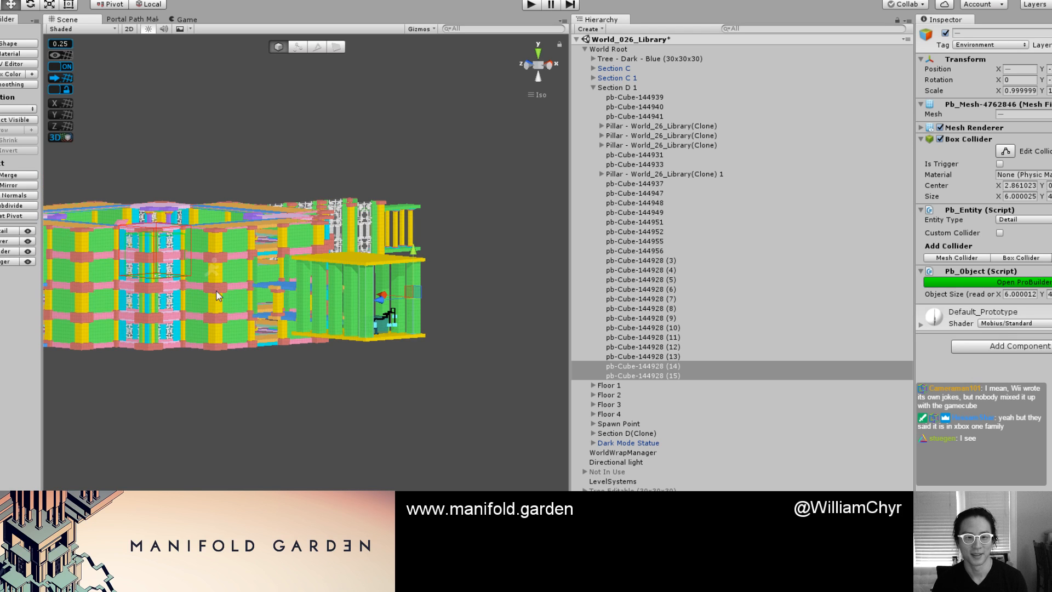
scroll(261, 301, up, 10)
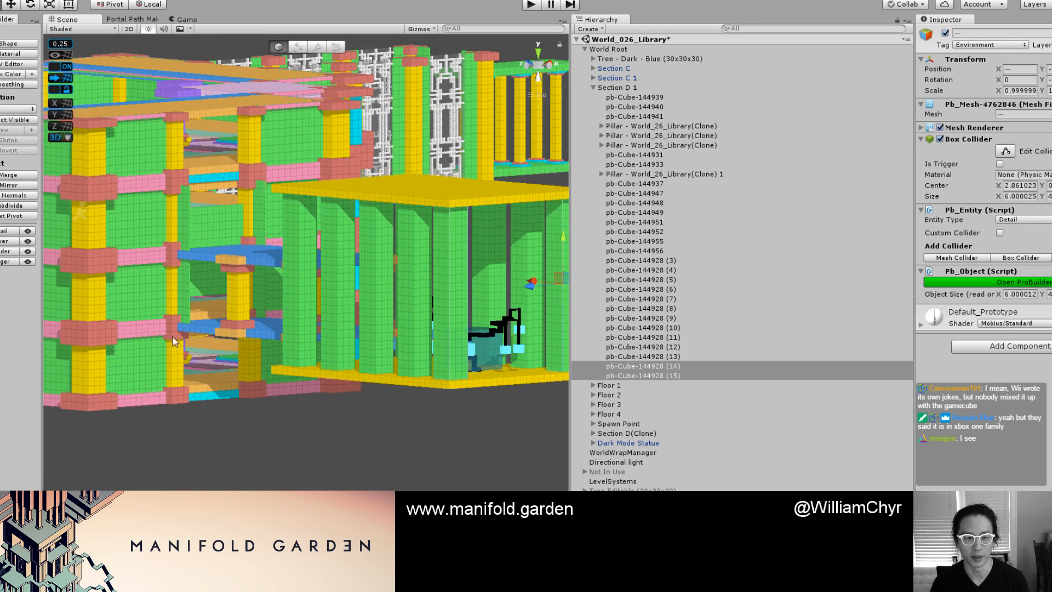
middle_drag(181, 335, 359, 330)
key(alt+Tab)
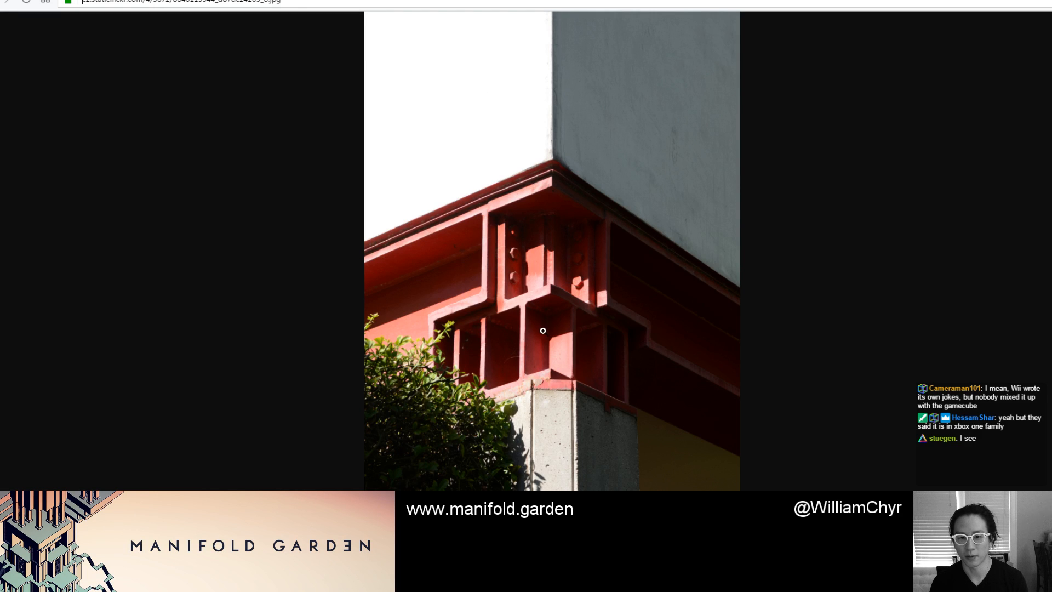
key(alt+Tab)
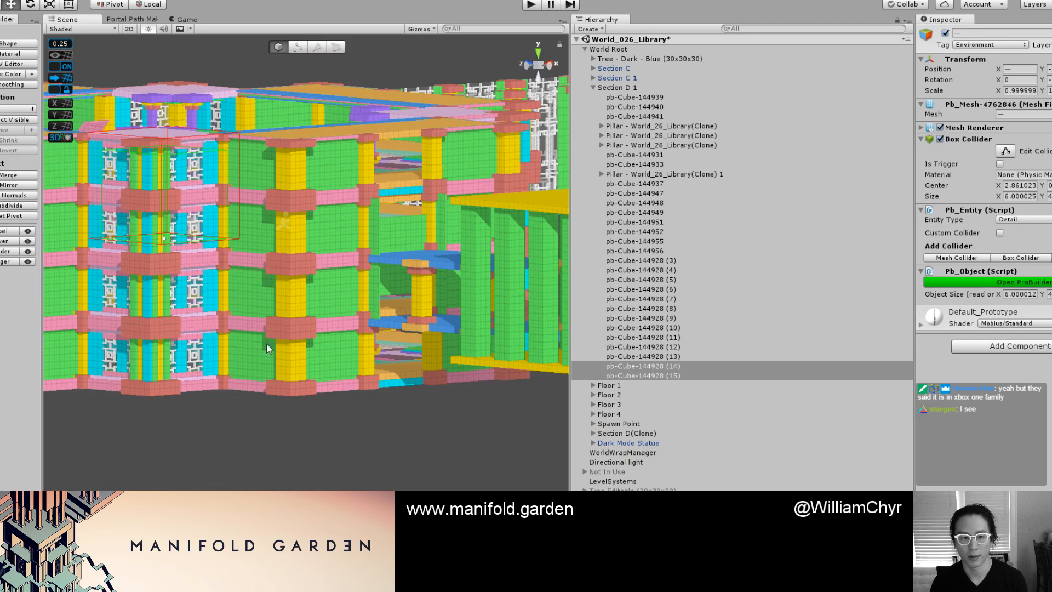
Select the yellow corner pillar block of Section AA 1 on Floor 3 and pull it outward from the corner.
scroll(252, 328, up, 7)
alt+drag(252, 328, 364, 312)
scroll(214, 292, up, 7)
scroll(202, 282, up, 3)
click(202, 282)
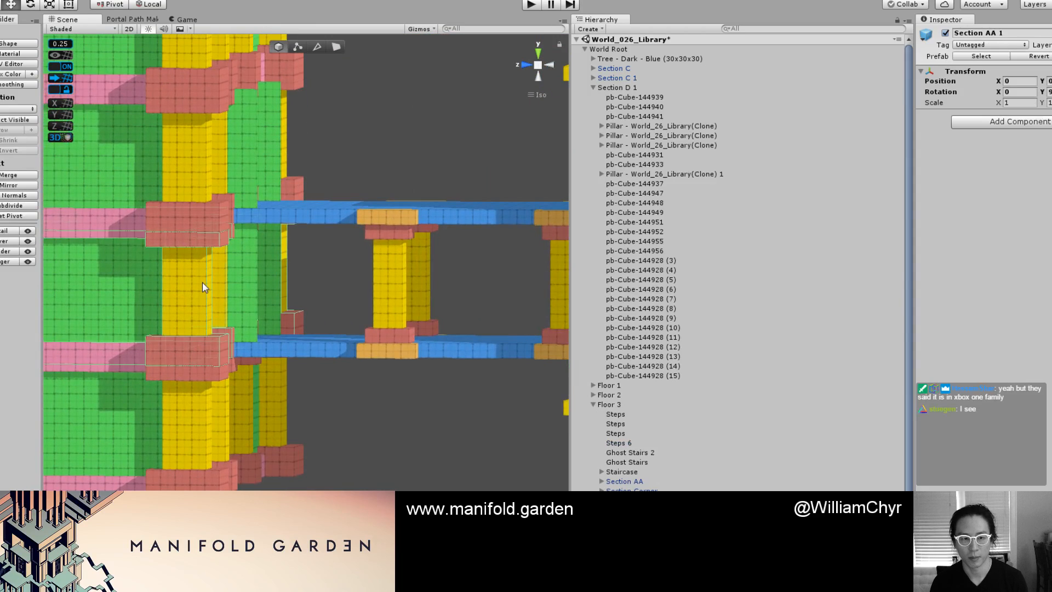
middle_drag(203, 282, 258, 307)
click(256, 307)
drag(256, 307, 183, 367)
key(ctrl+z)
alt+drag(337, 265, 257, 300)
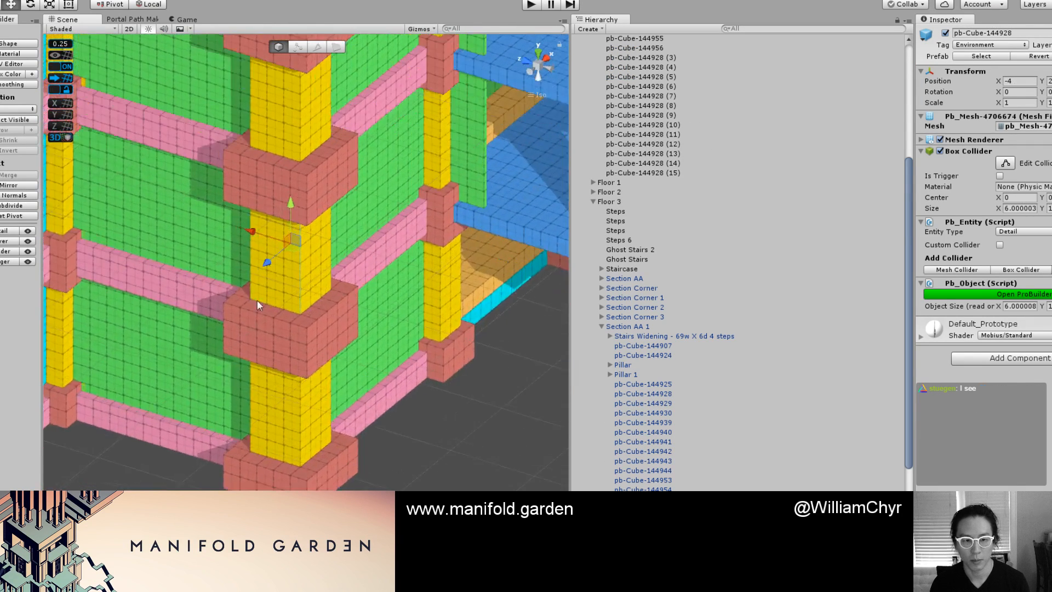
scroll(299, 204, up, 3)
drag(261, 234, 229, 270)
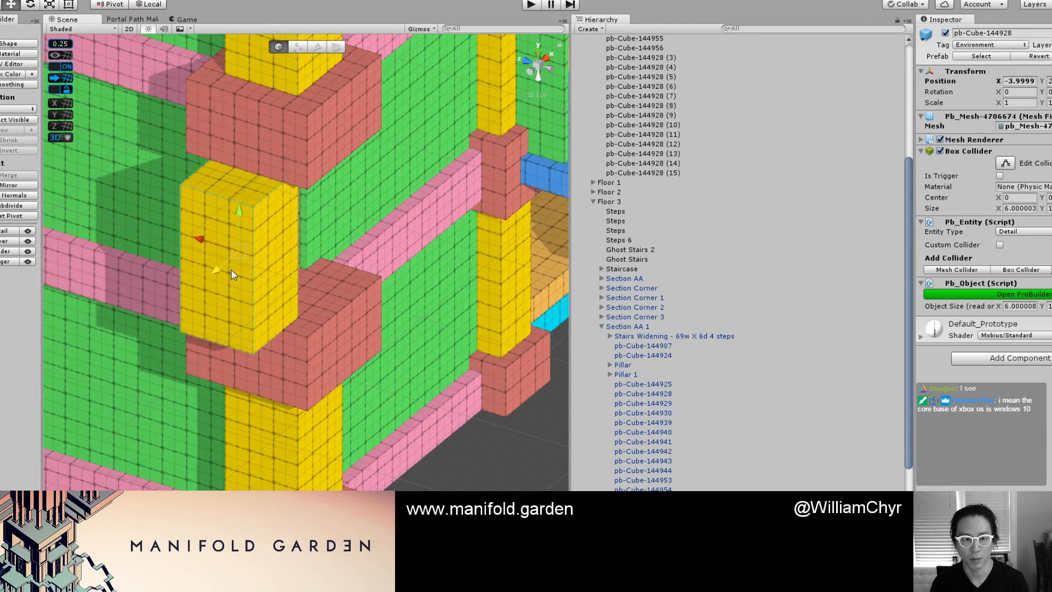
Thin the yellow pillar block to a slab 2 units thick by moving its side face, and center its pivot.
key(g)
click(262, 280)
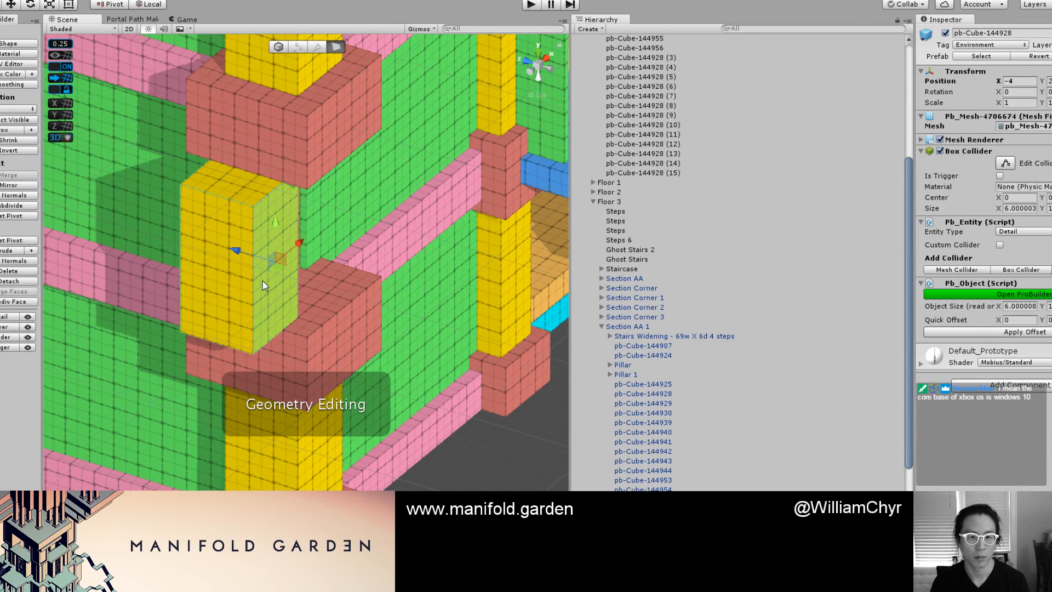
drag(242, 265, 206, 220)
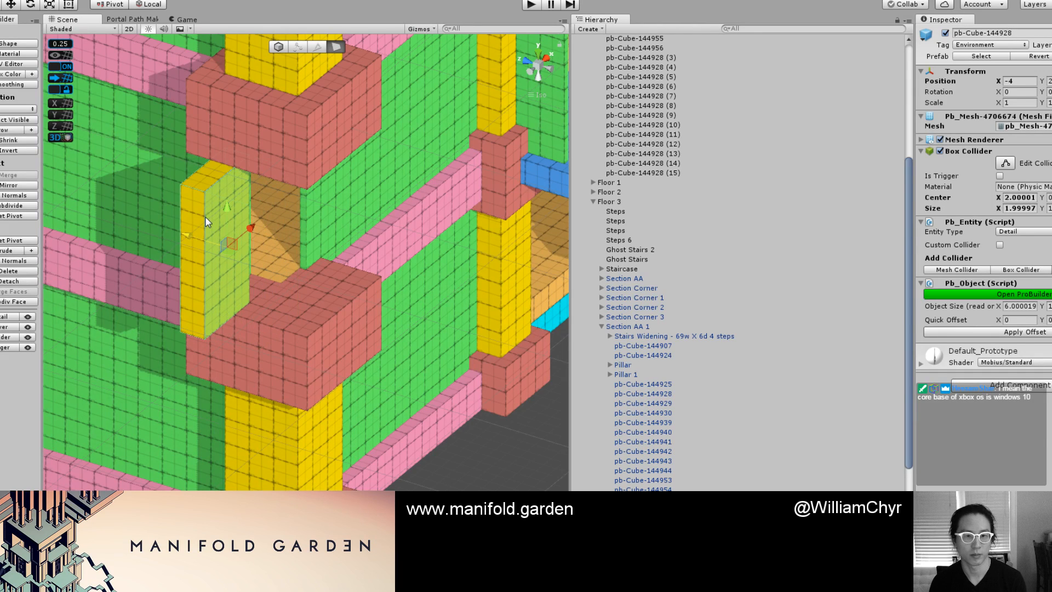
key(ctrl+j)
key(g)
Duplicate the yellow slab, place the copy directly beside it and shorten the copy to 3 units.
scroll(206, 217, up, 4)
middle_drag(206, 217, 244, 271)
key(ctrl+d)
drag(202, 297, 224, 315)
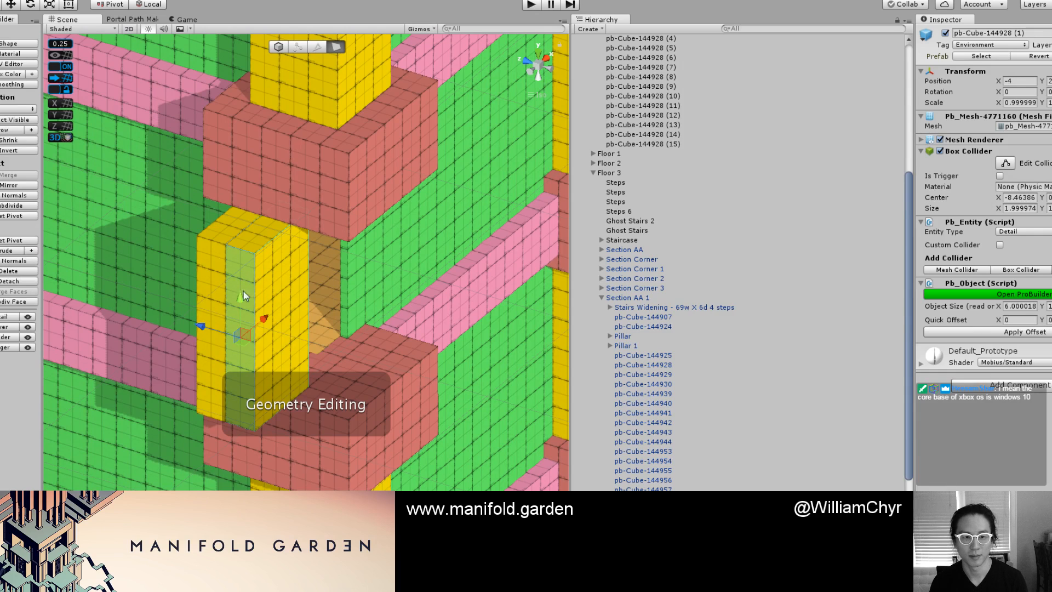
click(258, 326)
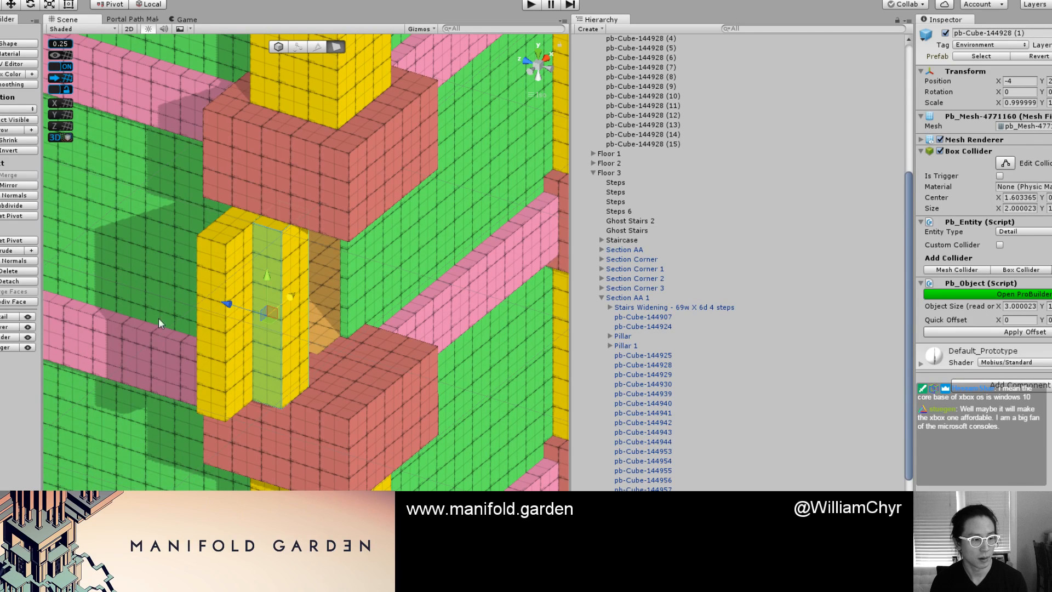
Resize the slab copy beside the yellow slab to 4 by 2 units and color all its faces aqua.
alt+drag(315, 294, 300, 317)
scroll(300, 313, up, 1)
drag(276, 273, 299, 298)
click(297, 258)
shift+click(338, 253)
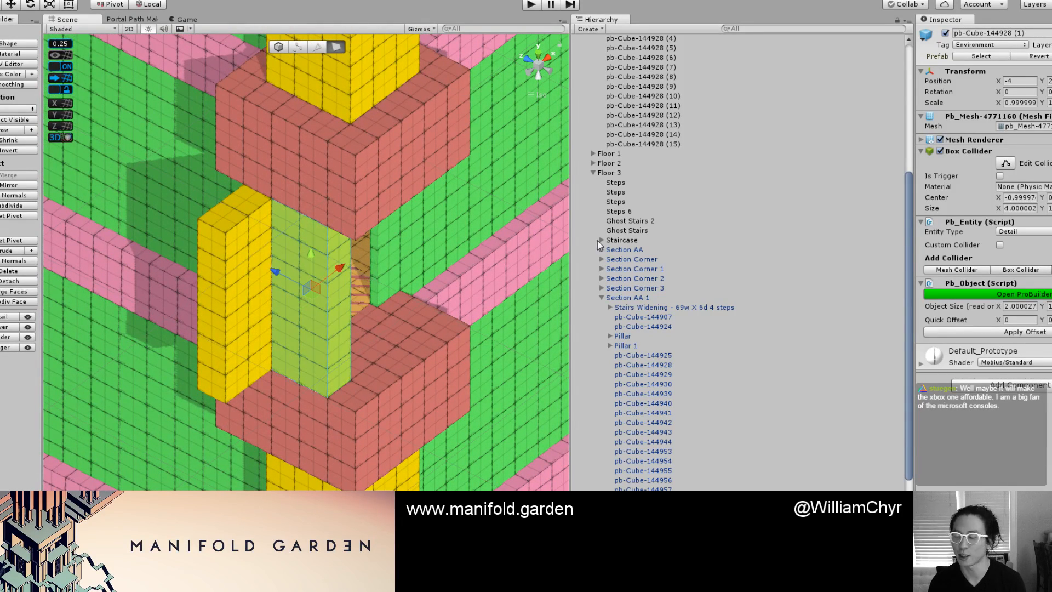
key(alt+shift+5)
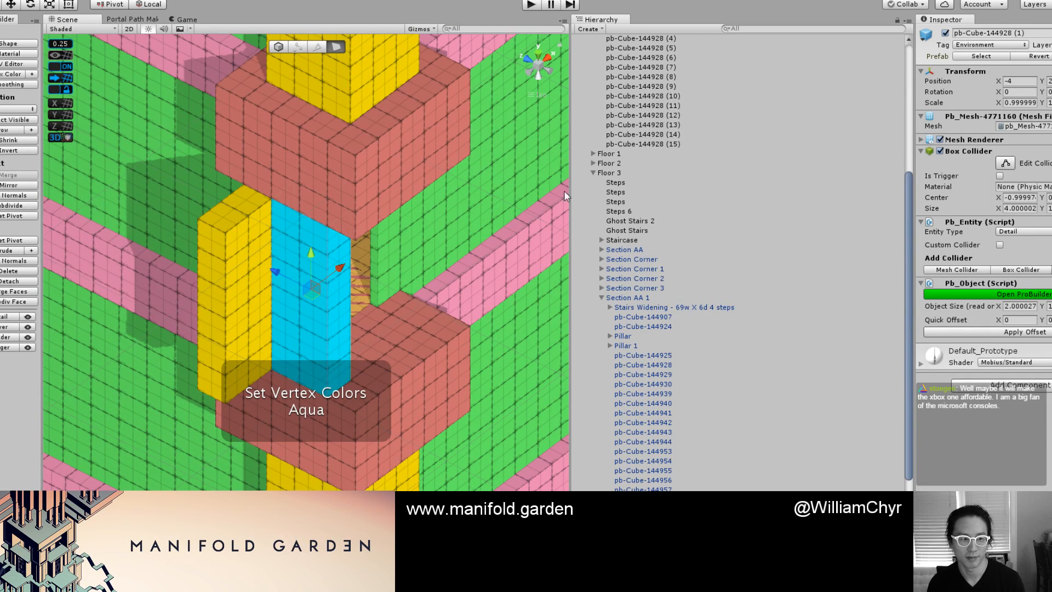
key(g)
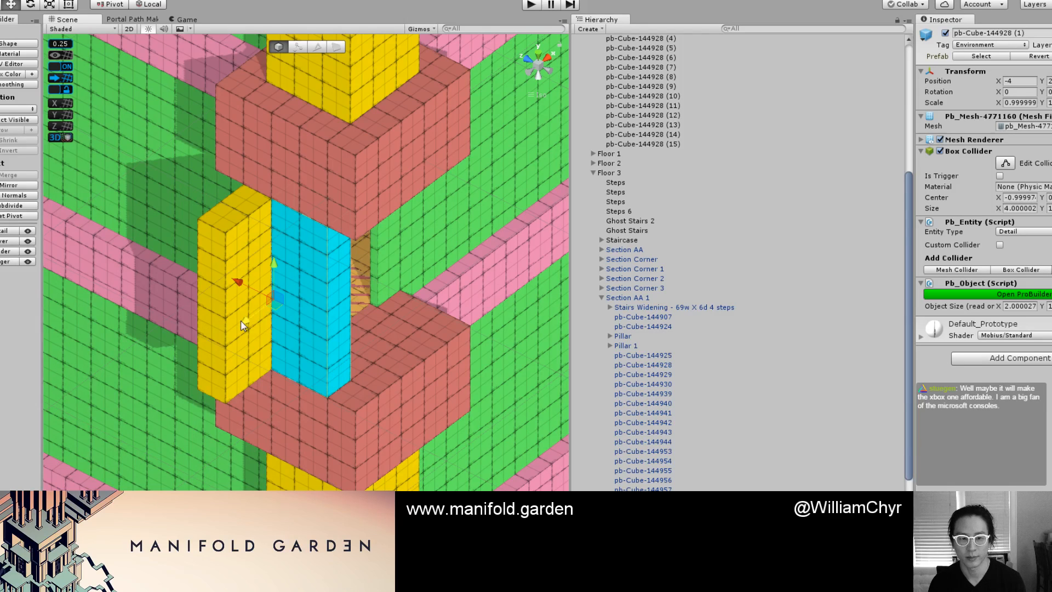
Shift the aqua pillar block sideways to X position -5 beside the yellow slab.
click(237, 257)
click(238, 252)
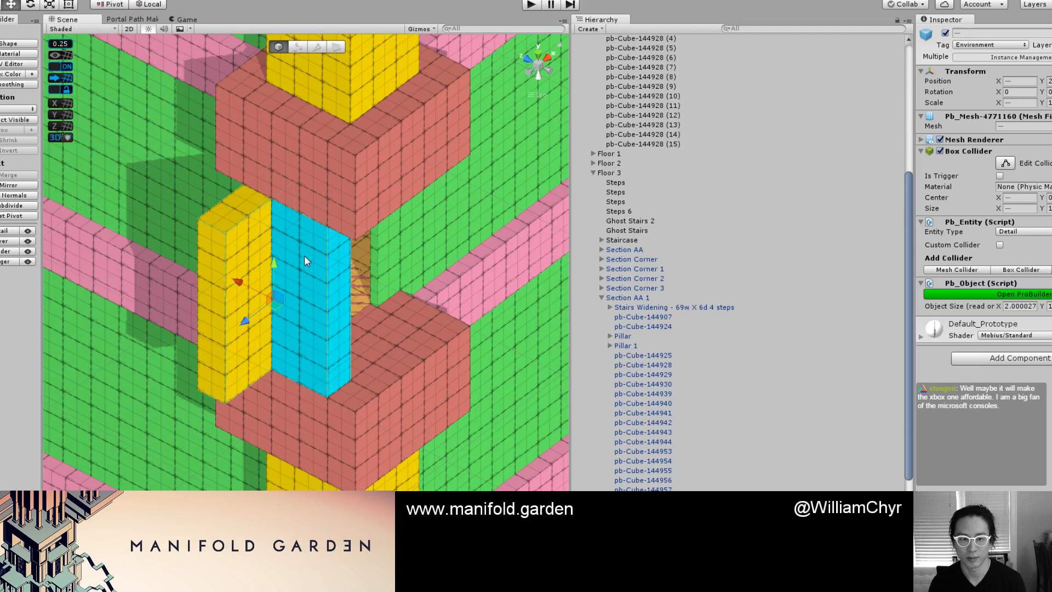
middle_drag(304, 255, 378, 304)
right_drag(407, 308, 426, 384)
click(427, 385)
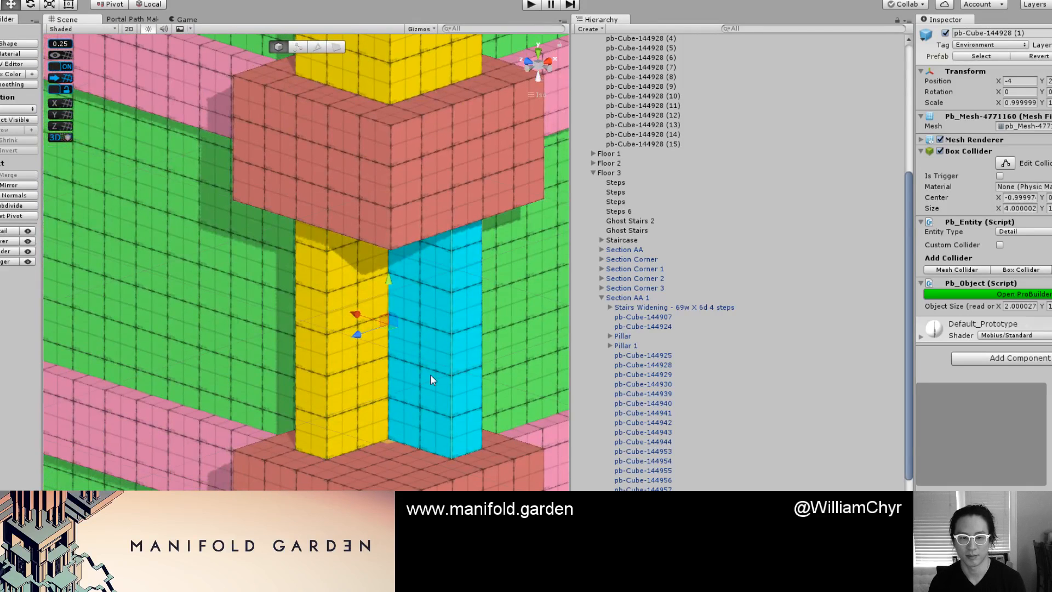
key(g)
click(360, 333)
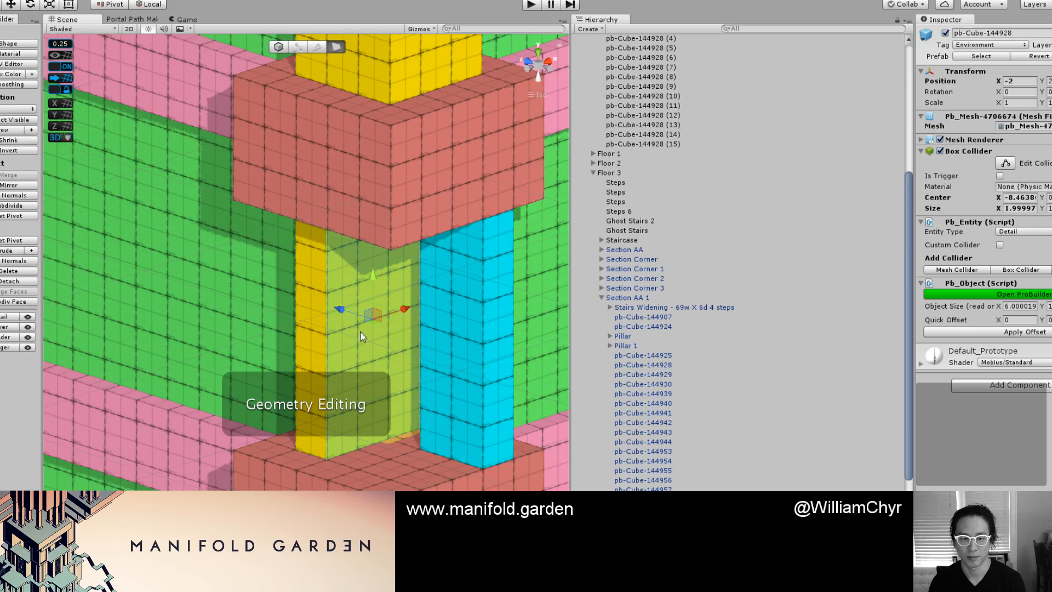
key(g)
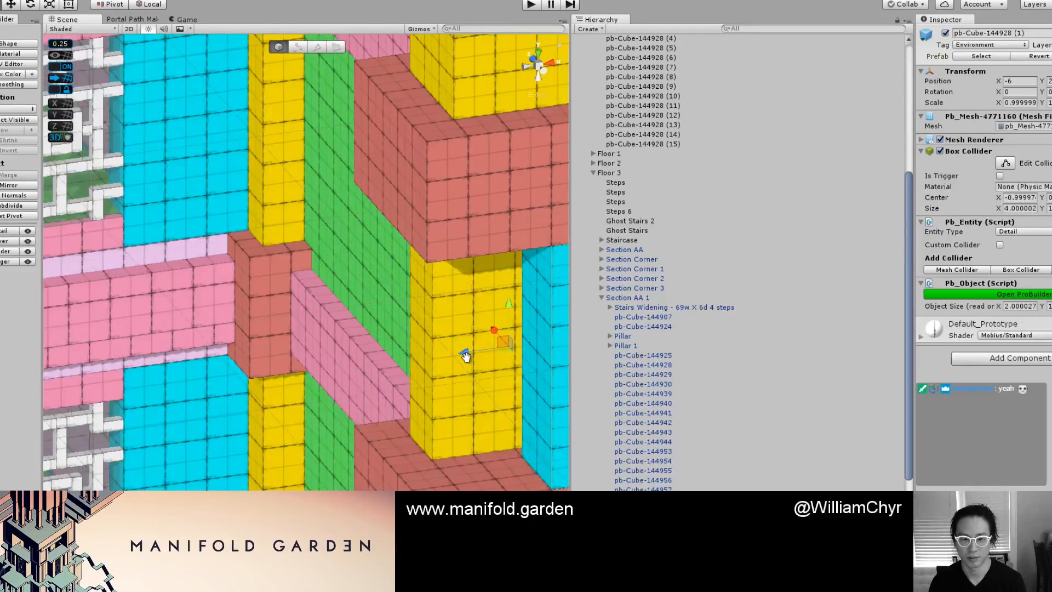
right_drag(465, 357, 419, 356)
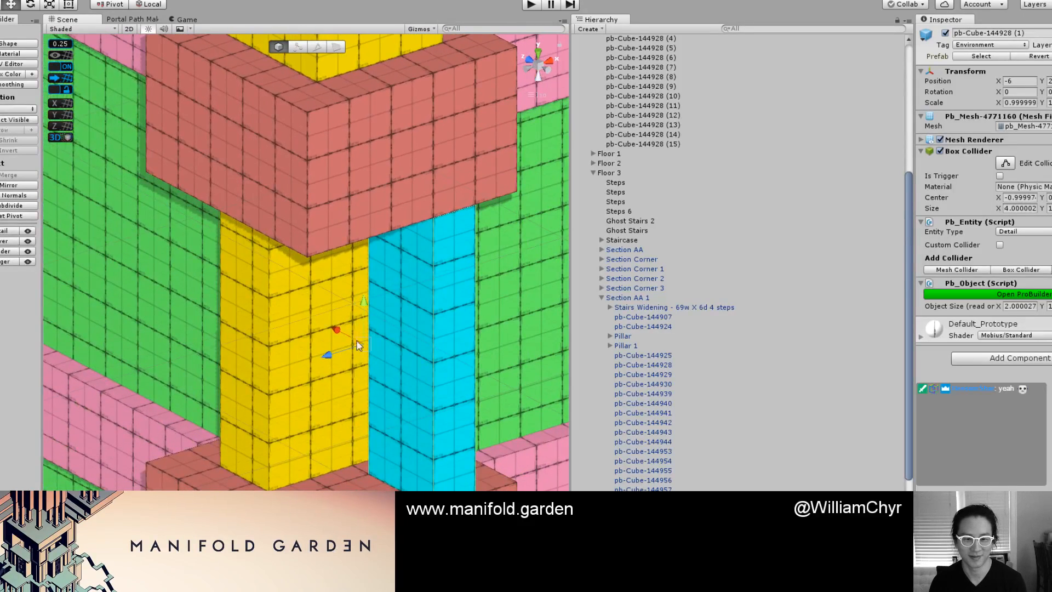
key(ctrl+z)
key(g)
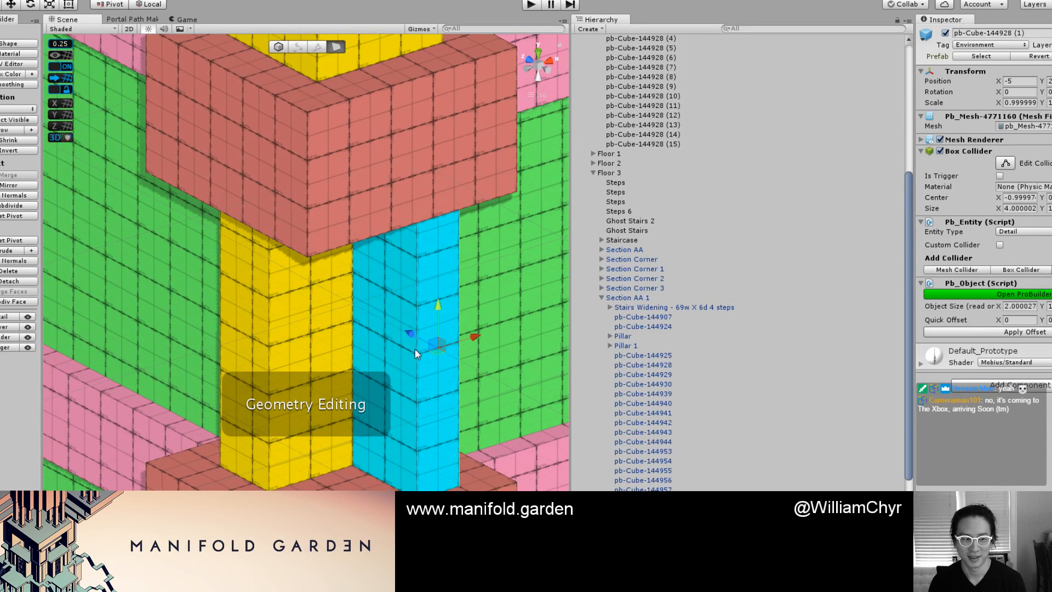
Extend the aqua block's side face toward the yellow slab to make it 3 units wide, and center its pivot.
mouse_move(290, 380)
middle_down()
mouse_move(279, 378)
mouse_move(321, 422)
mouse_move(321, 380)
mouse_move(305, 371)
middle_up()
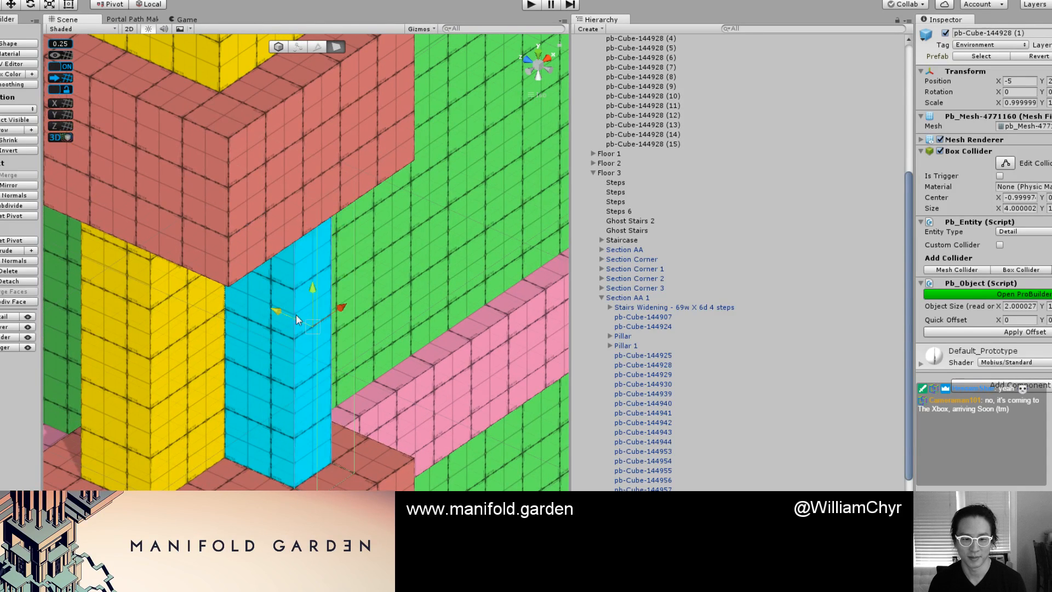
click(261, 359)
drag(298, 302, 281, 317)
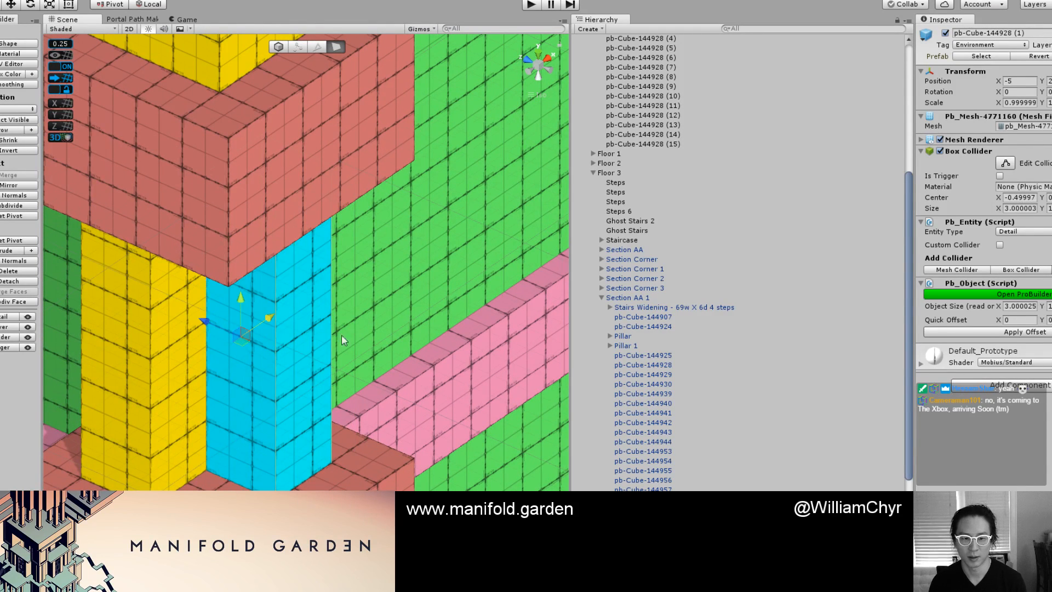
key(g)
key(ctrl+j)
Compare the split corner pillar with the red steel beam photo in the web browser, and return to Unity.
scroll(385, 337, down, 5)
alt+drag(386, 336, 366, 476)
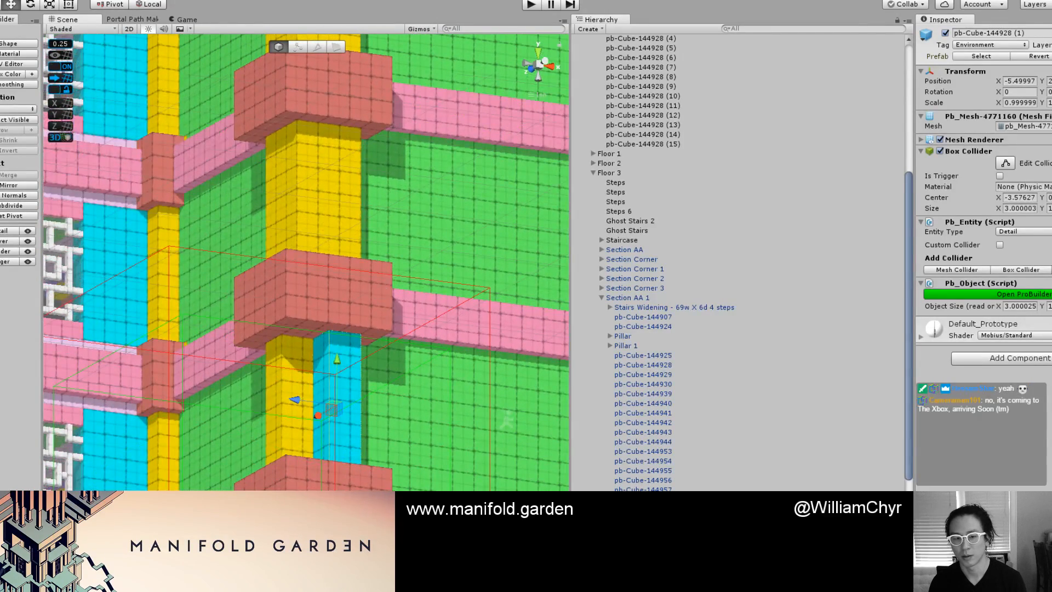
key(alt+Tab)
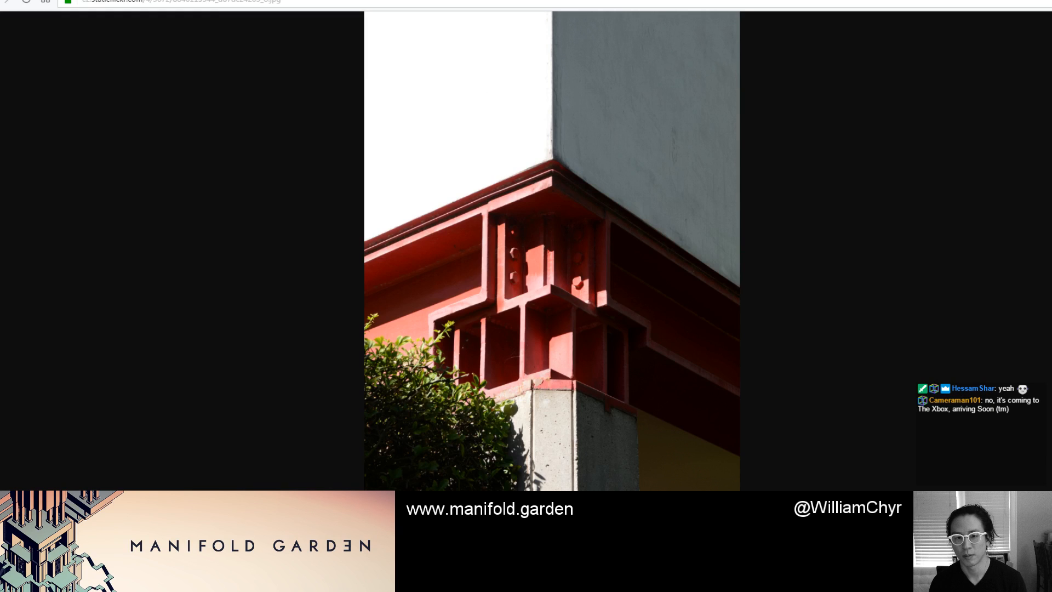
key(alt+Tab)
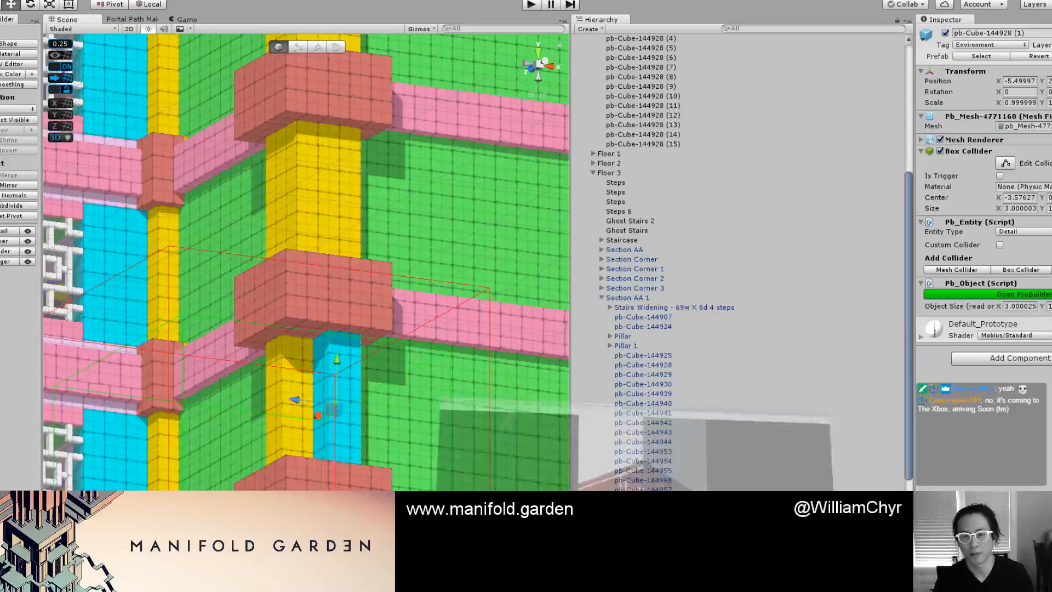
key(alt+Tab)
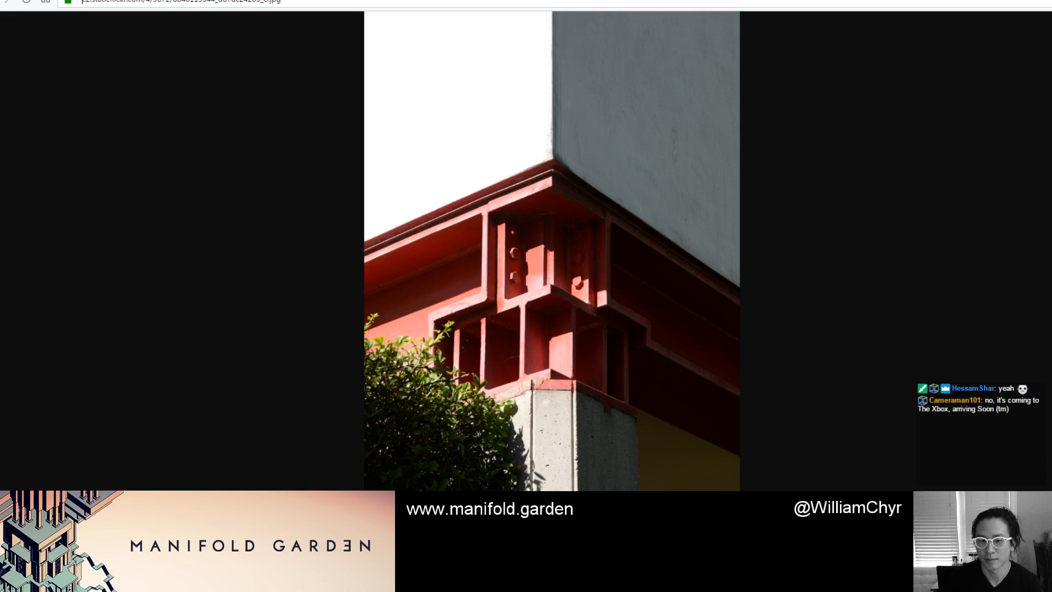
key(alt+Tab)
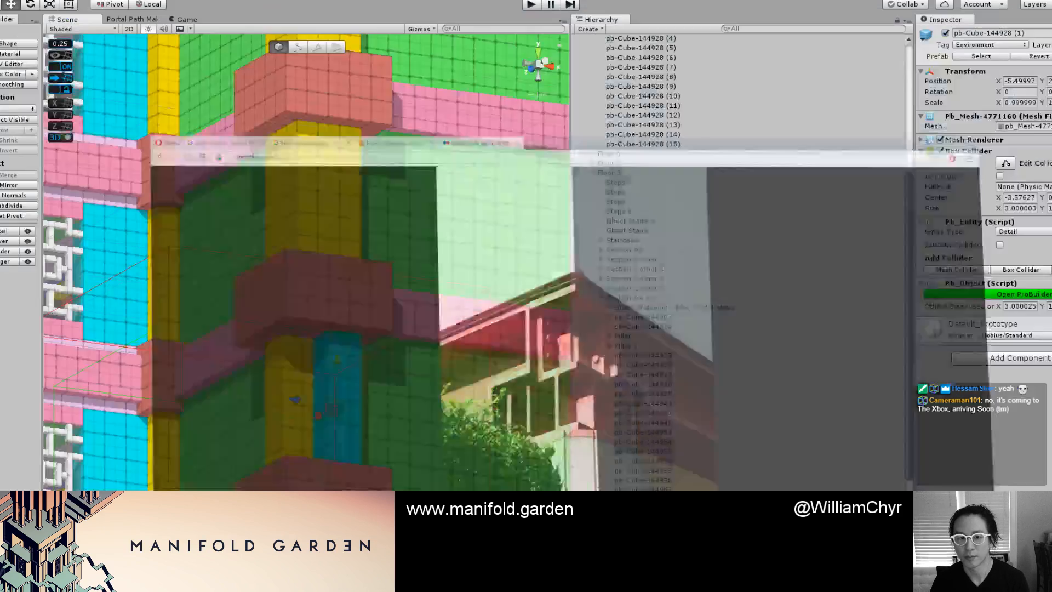
Examine the split corner pillar in rendered shading, from the back view and from below.
alt+drag(461, 319, 446, 404)
scroll(242, 400, up, 6)
scroll(245, 384, down, 18)
scroll(272, 372, up, 15)
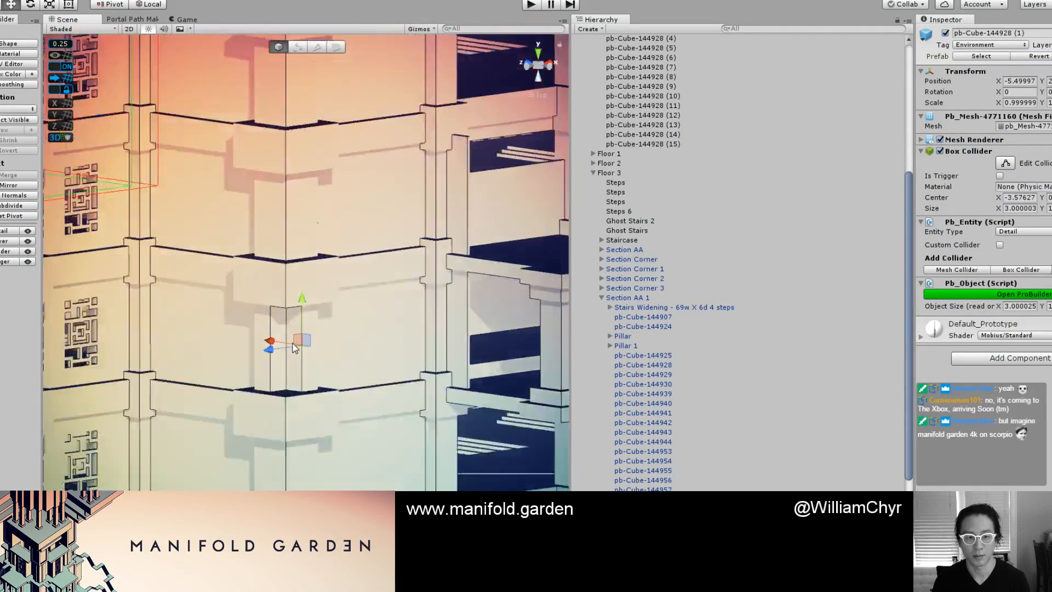
click(541, 67)
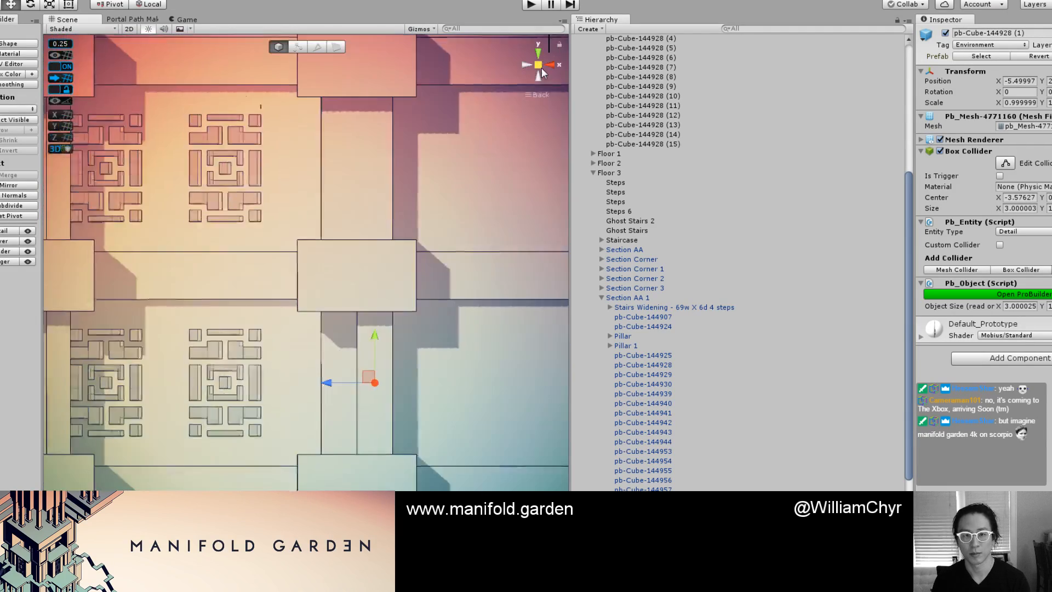
click(541, 67)
scroll(380, 266, down, 7)
alt+drag(380, 267, 441, 223)
scroll(407, 257, down, 5)
scroll(350, 344, up, 10)
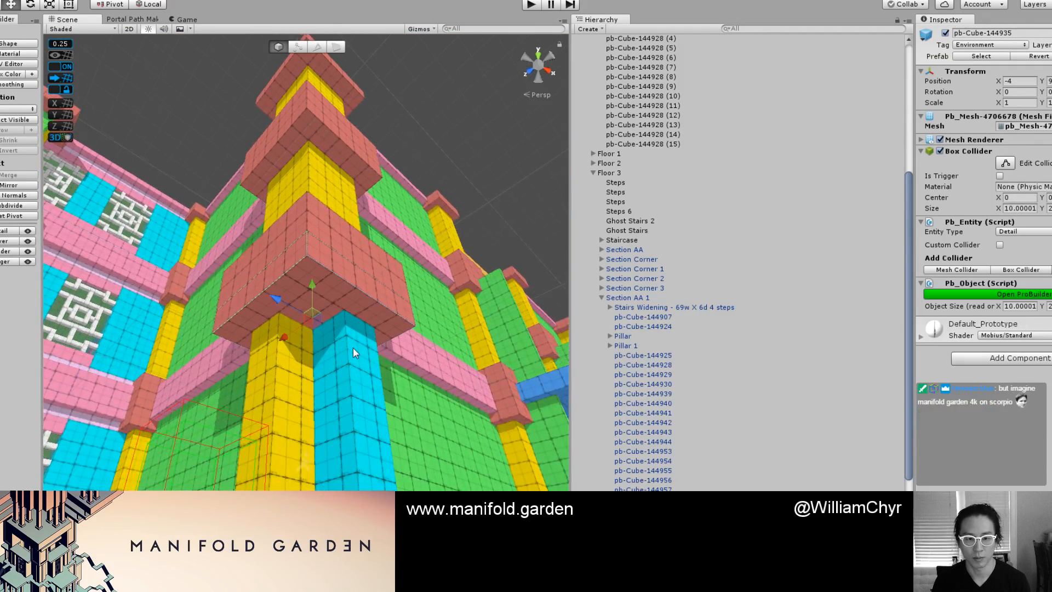
scroll(353, 347, up, 2)
Duplicate the red corner block above the paired pillars and shrink the copy to a small block 3 units wide beneath it.
click(315, 280)
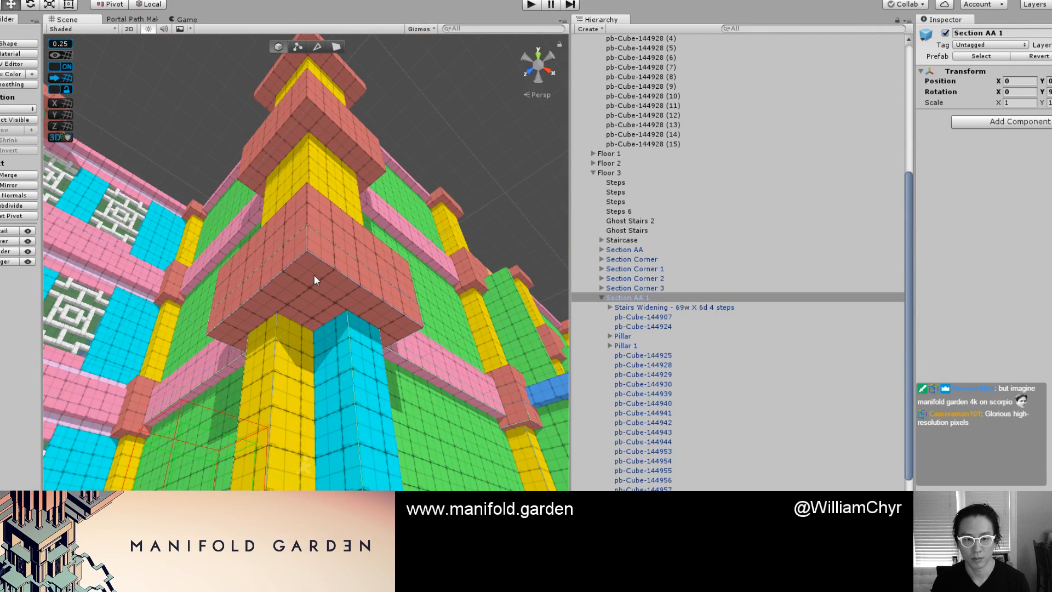
click(314, 278)
alt+drag(314, 277, 249, 290)
key(ctrl+d)
key(g)
alt+drag(188, 328, 215, 278)
click(216, 279)
drag(151, 297, 393, 234)
alt+drag(369, 288, 392, 269)
alt+drag(353, 304, 426, 230)
drag(338, 252, 334, 300)
click(328, 305)
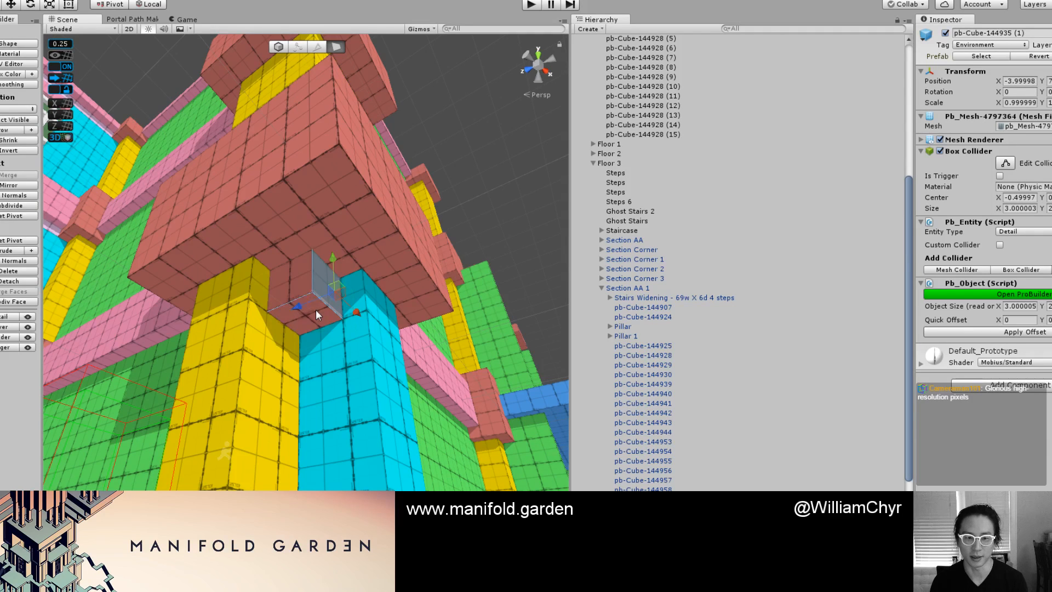
Select all faces of the small block between the pillars and color them green.
double_click(316, 310)
alt+scroll(316, 310, up, 3)
key(alt+shift+4)
scroll(773, 208, down, 5)
click(482, 208)
scroll(433, 201, down, 10)
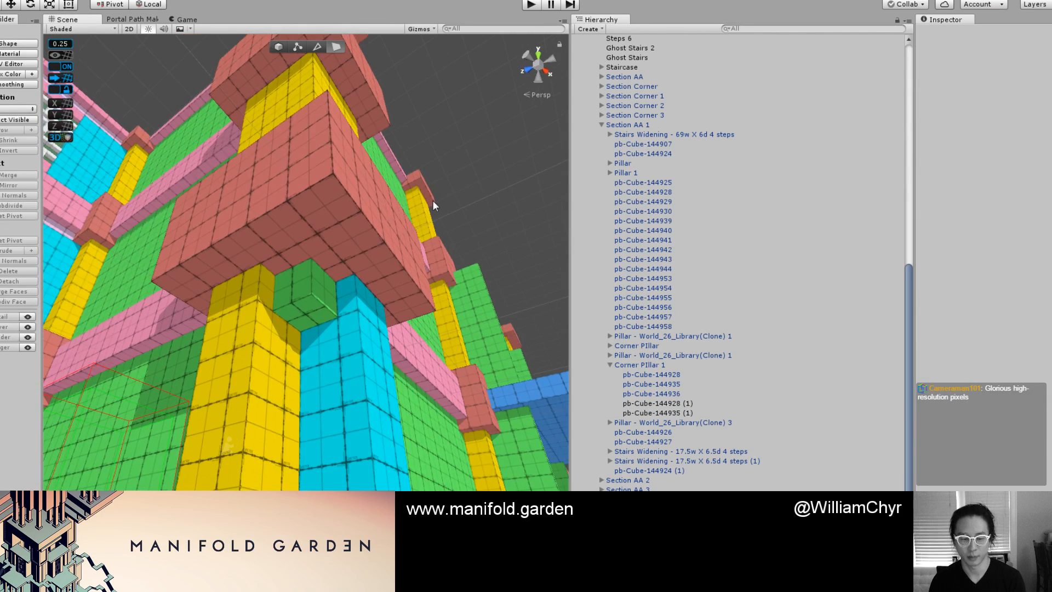
Check the green block under the red corner block and move it to X position -5.
key(ctrl+g)
scroll(426, 229, down, 8)
mouse_move(418, 218)
alt+mouse_down()
mouse_move(398, 412)
mouse_move(287, 149)
alt+mouse_up()
key(ctrl+g)
scroll(296, 274, up, 2)
click(308, 292)
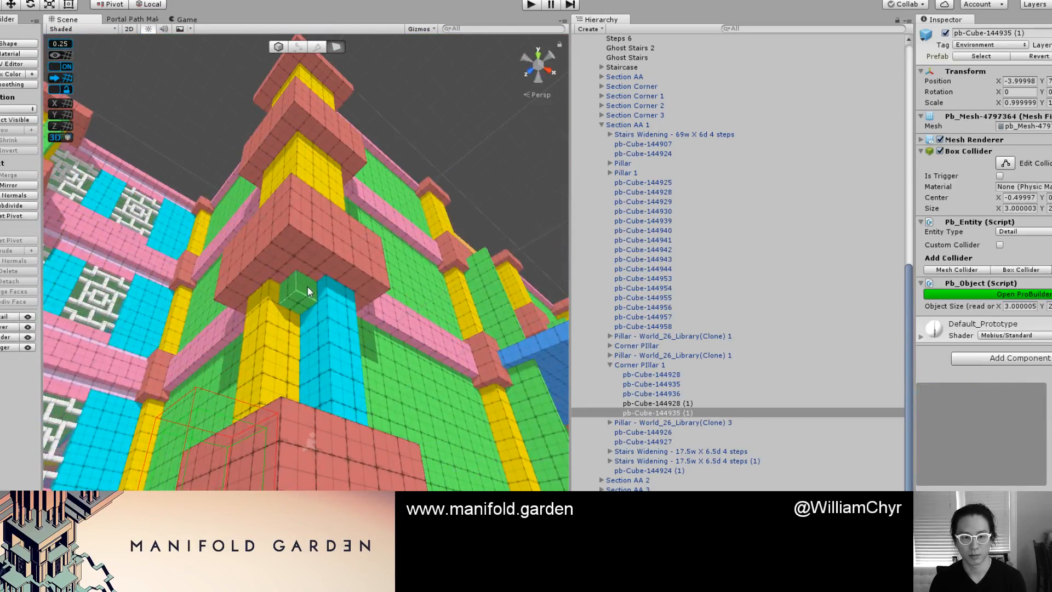
key(Escape)
alt+drag(325, 249, 408, 280)
drag(254, 310, 305, 296)
alt+drag(386, 287, 271, 318)
Shorten the green block to 2 units by moving its side face, and center its pivot.
scroll(274, 290, up, 2)
key(g)
click(277, 245)
click(281, 254)
drag(282, 255, 277, 303)
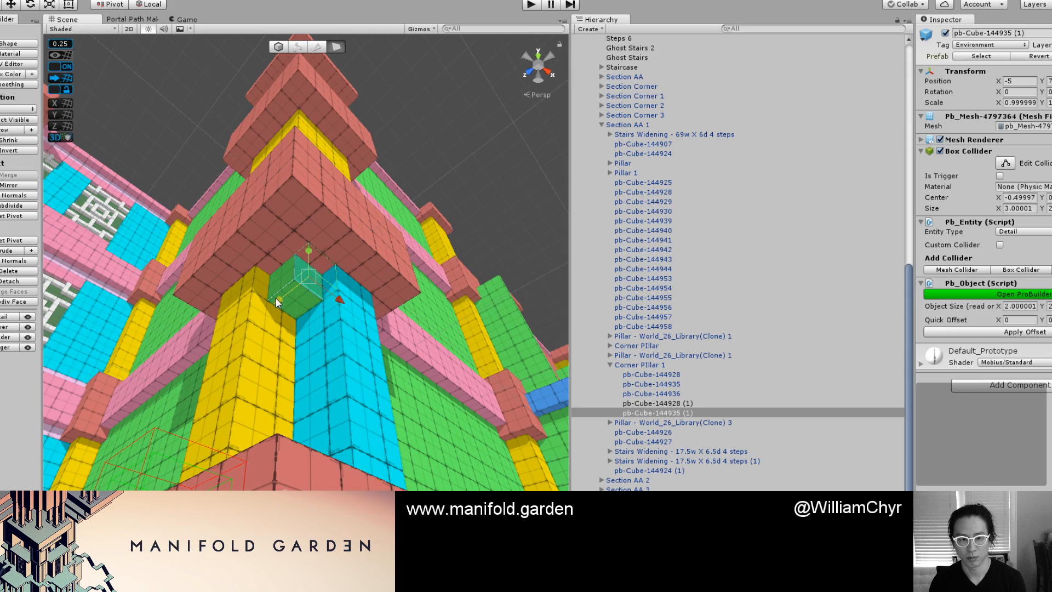
key(g)
key(ctrl+j)
Duplicate the green block and place the copy at the base of the paired pillars.
alt+drag(339, 238, 326, 349)
key(ctrl+d)
drag(300, 245, 272, 293)
scroll(284, 294, up, 3)
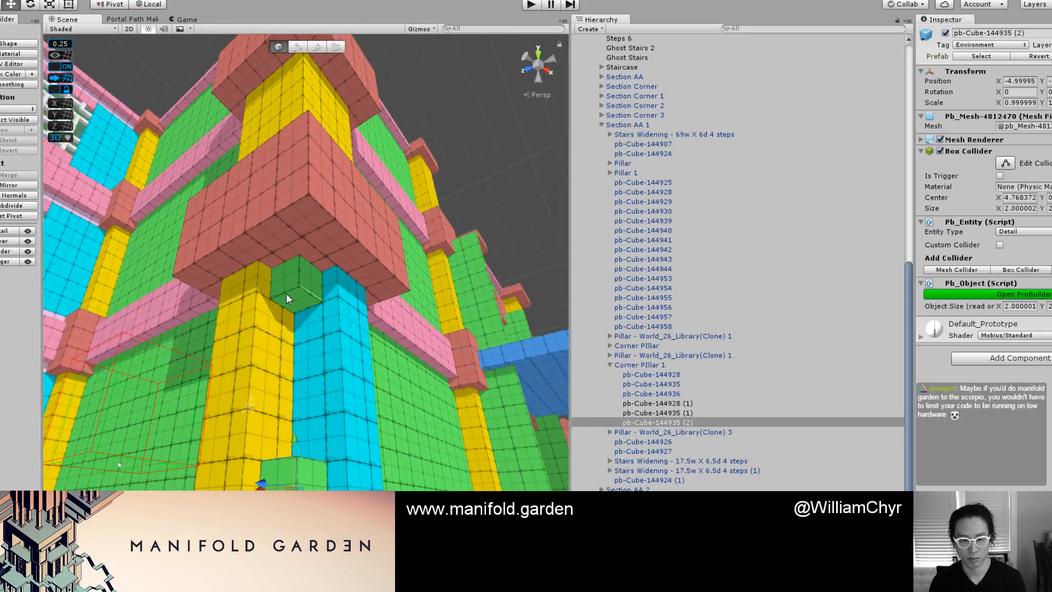
Duplicate the upper green block, shift the copy sideways to X position about -4 and flatten it against the red corner block.
scroll(296, 293, up, 4)
click(312, 290)
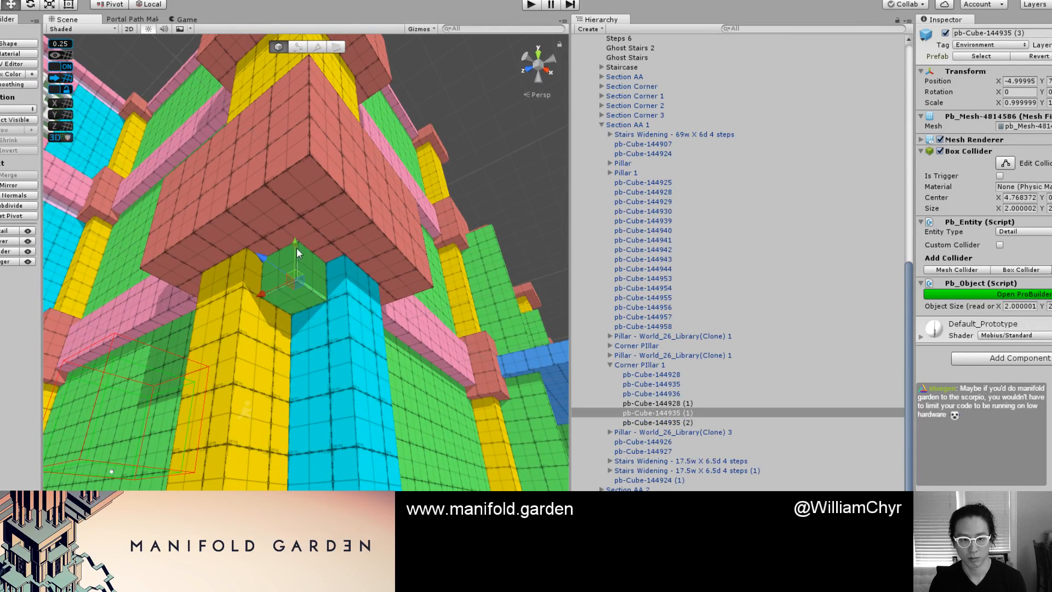
key(ctrl+d)
drag(268, 259, 197, 278)
scroll(250, 255, up, 1)
key(g)
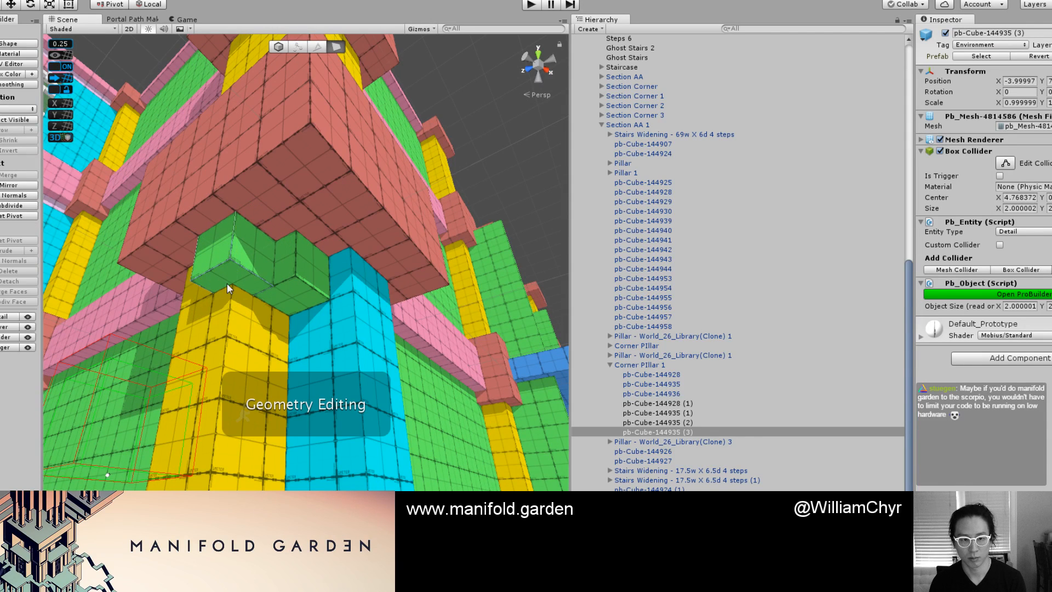
click(236, 241)
click(252, 239)
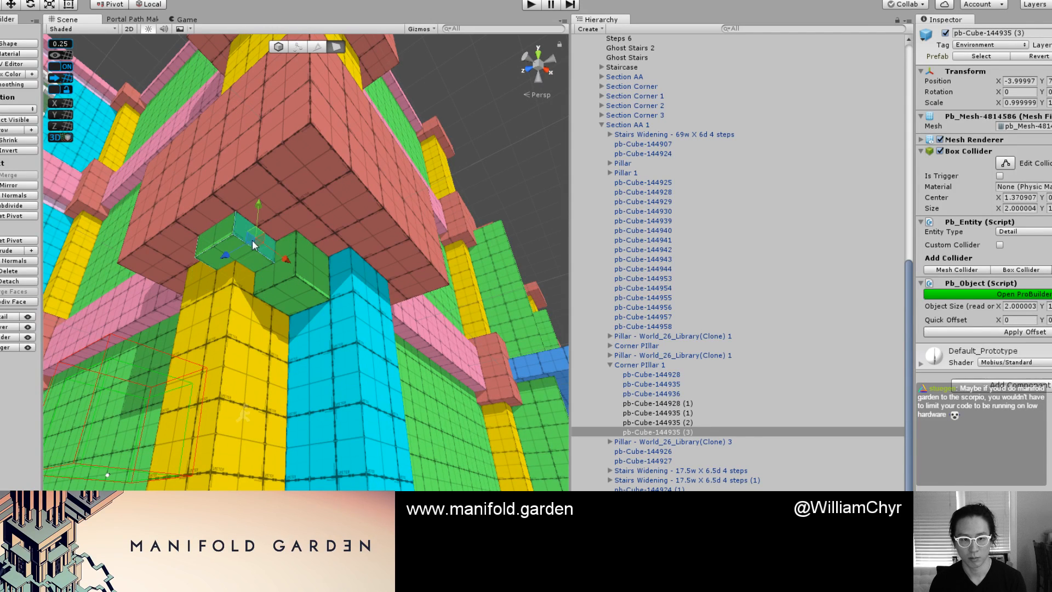
Extend the side faces of the flattened green copy into a 5 by 5 unit plate above the pillars.
drag(225, 259, 314, 308)
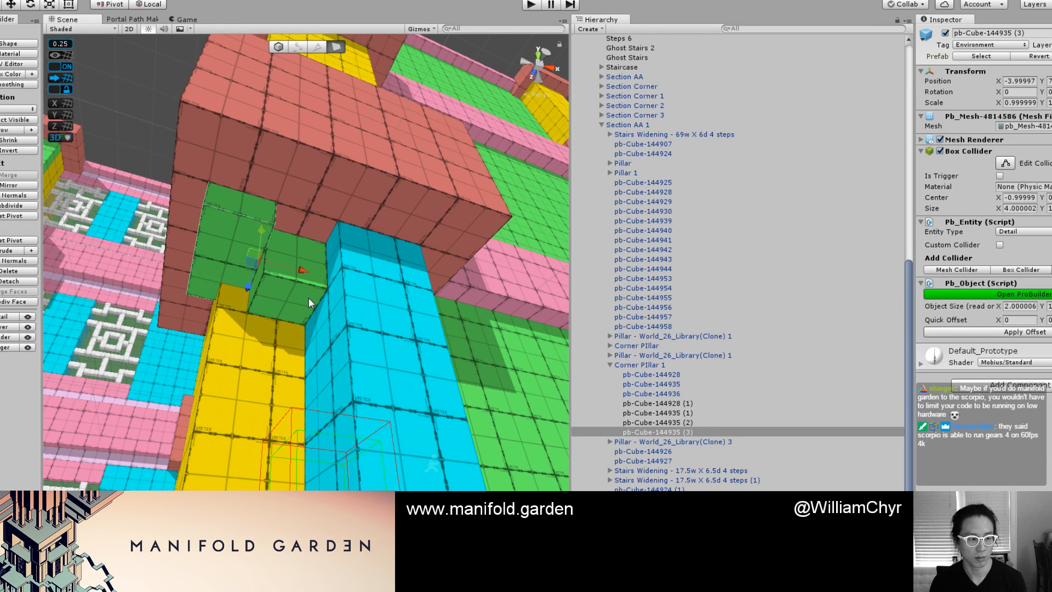
drag(297, 270, 290, 313)
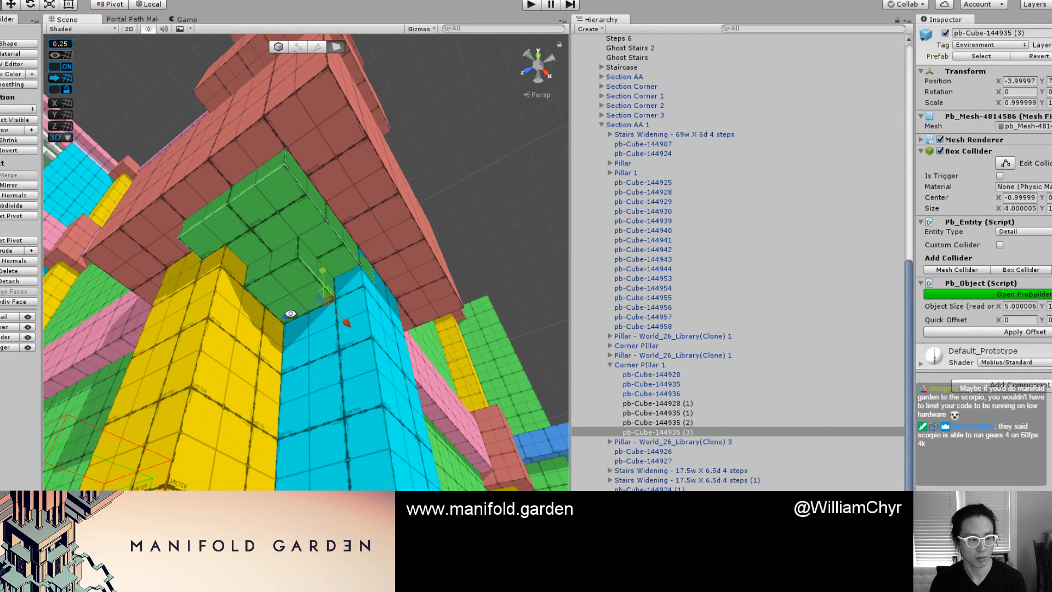
click(322, 207)
drag(293, 245, 320, 228)
double_click(311, 166)
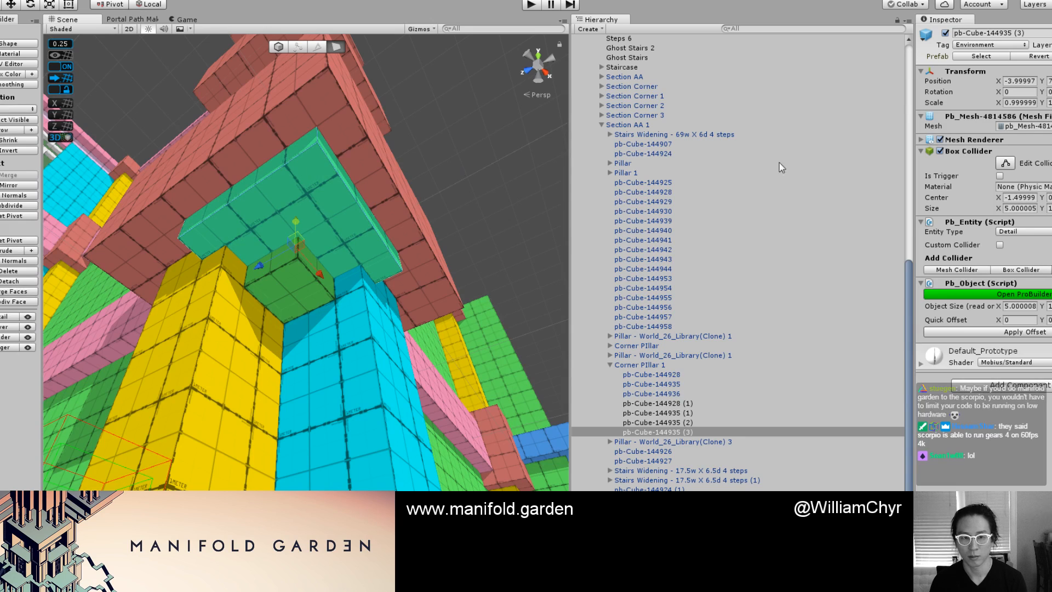
Color the plate white, deselect it and show the corner pillar in rendered shading.
key(alt+shift+1)
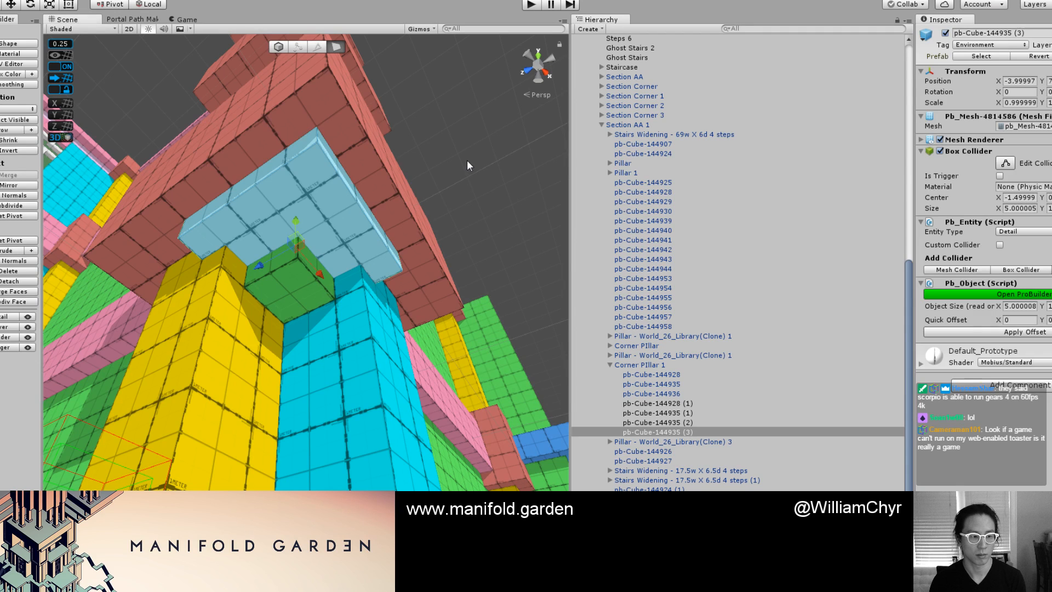
key(Escape)
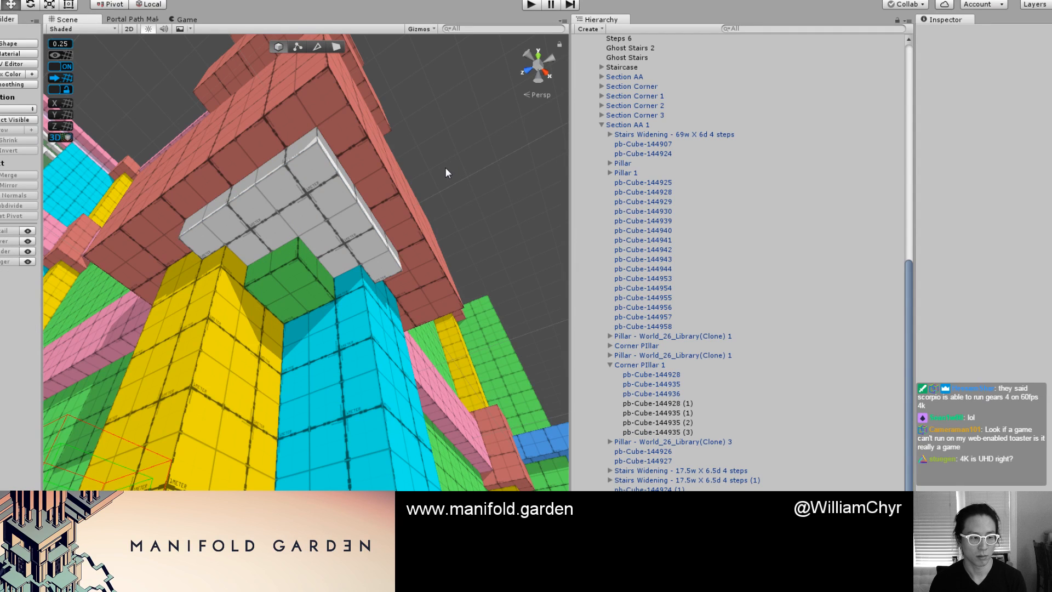
scroll(444, 167, down, 1)
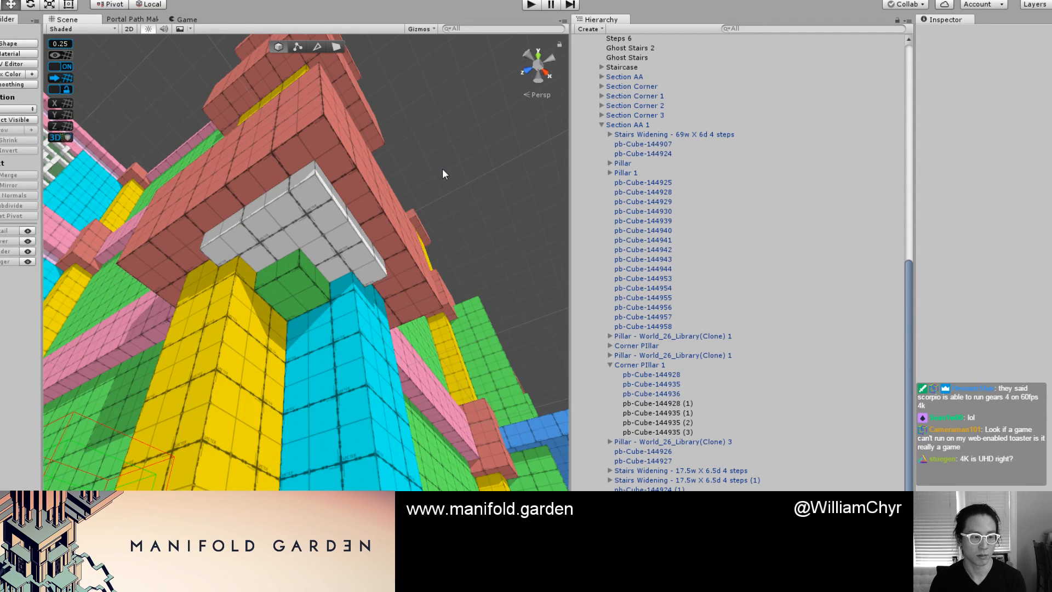
scroll(442, 169, down, 5)
key(F1)
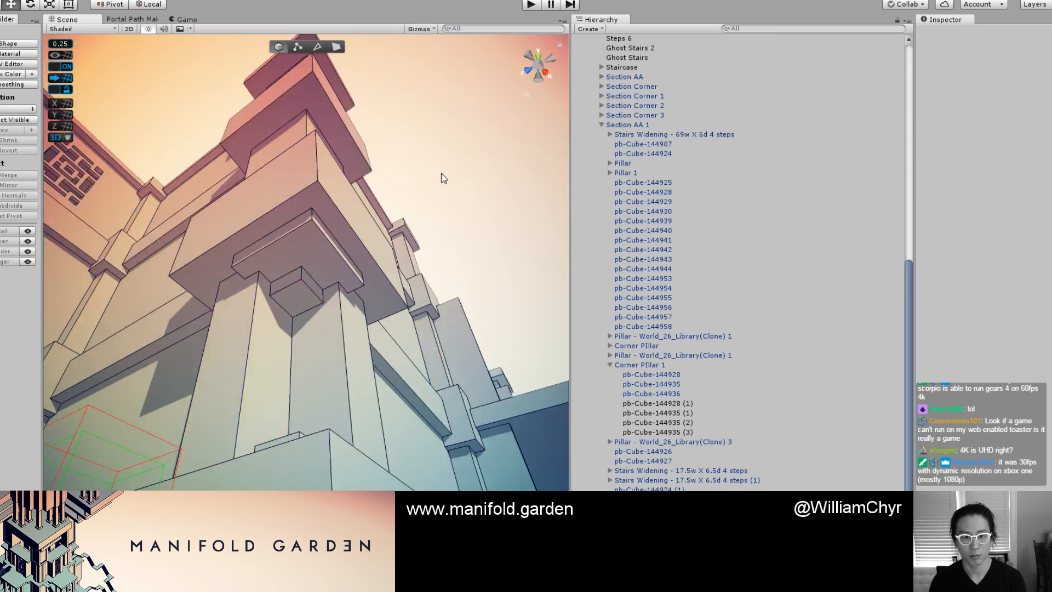
Duplicate the white plate, place the copy at the base of the paired pillars and view the building in rendered shading.
scroll(442, 173, down, 4)
mouse_move(421, 183)
alt+mouse_down()
mouse_move(368, 258)
mouse_move(300, 296)
mouse_move(290, 250)
mouse_move(318, 327)
alt+mouse_up()
key(F1)
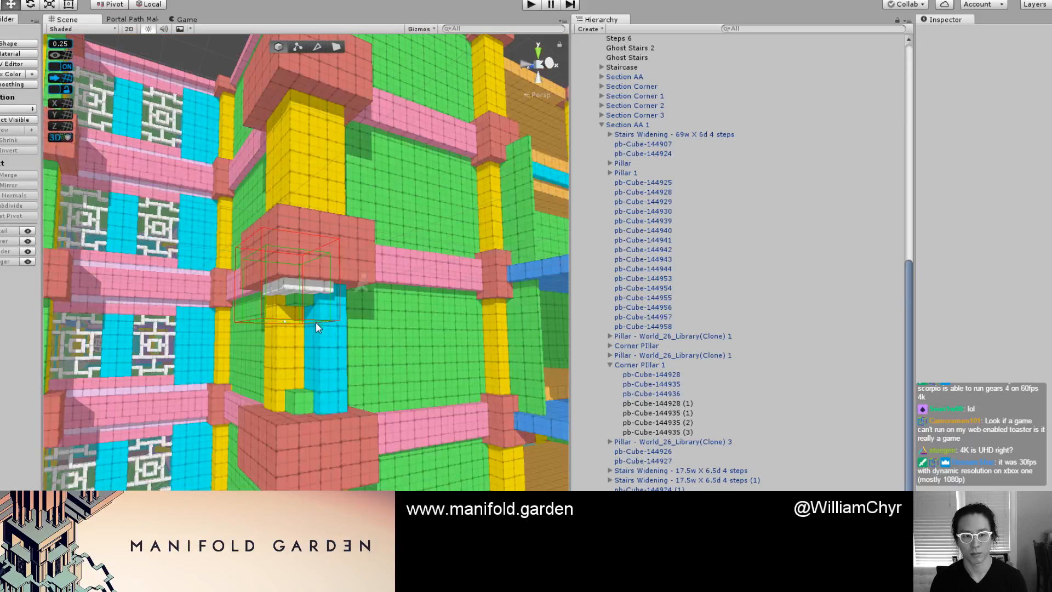
scroll(310, 281, up, 3)
click(310, 285)
alt+drag(311, 285, 254, 442)
key(ctrl+d)
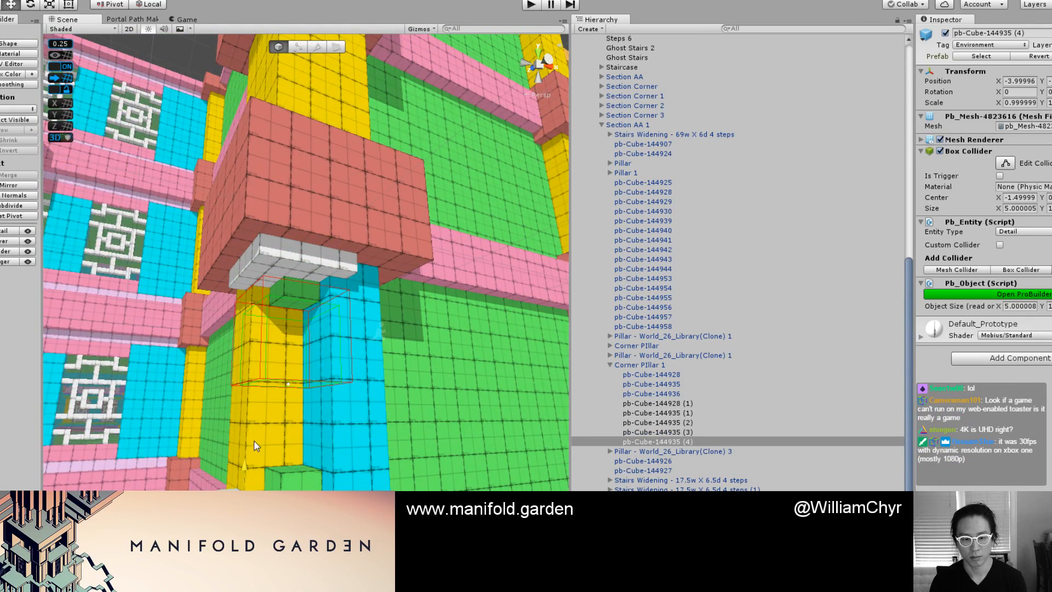
scroll(282, 410, down, 8)
key(F1)
scroll(340, 390, down, 5)
alt+drag(341, 388, 458, 484)
click(457, 485)
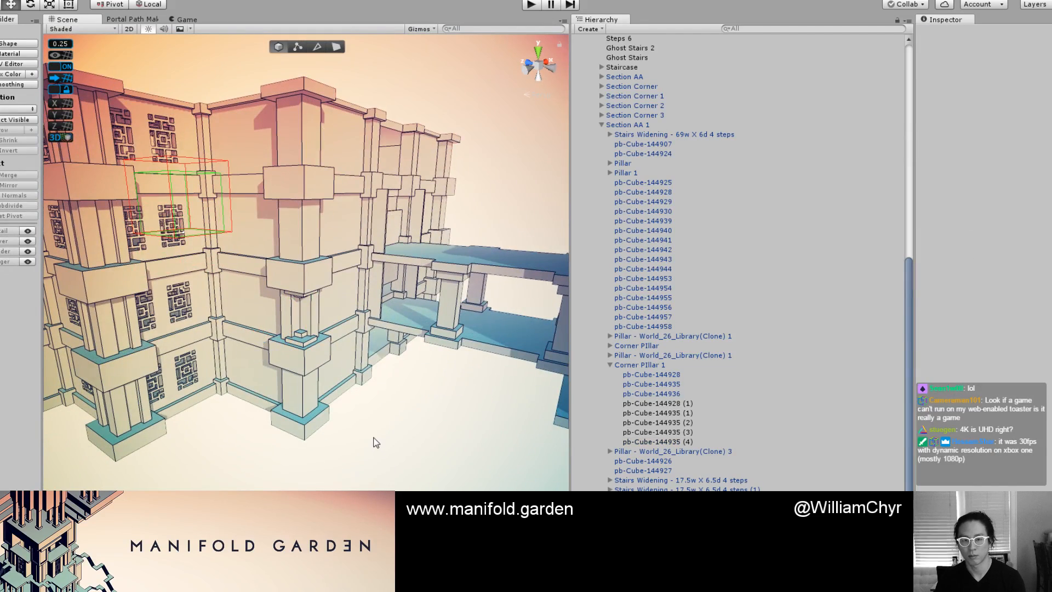
Select the Corner PIllar 1 group and apply its changes to the prefab so every floor's matching corner pillar updates.
key(F1)
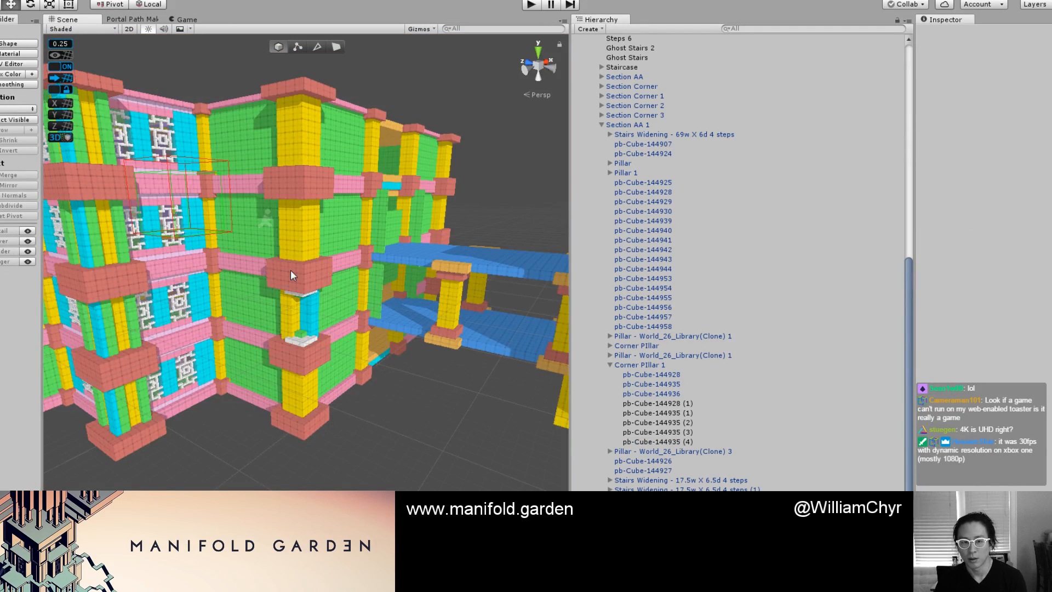
click(294, 290)
click(294, 290)
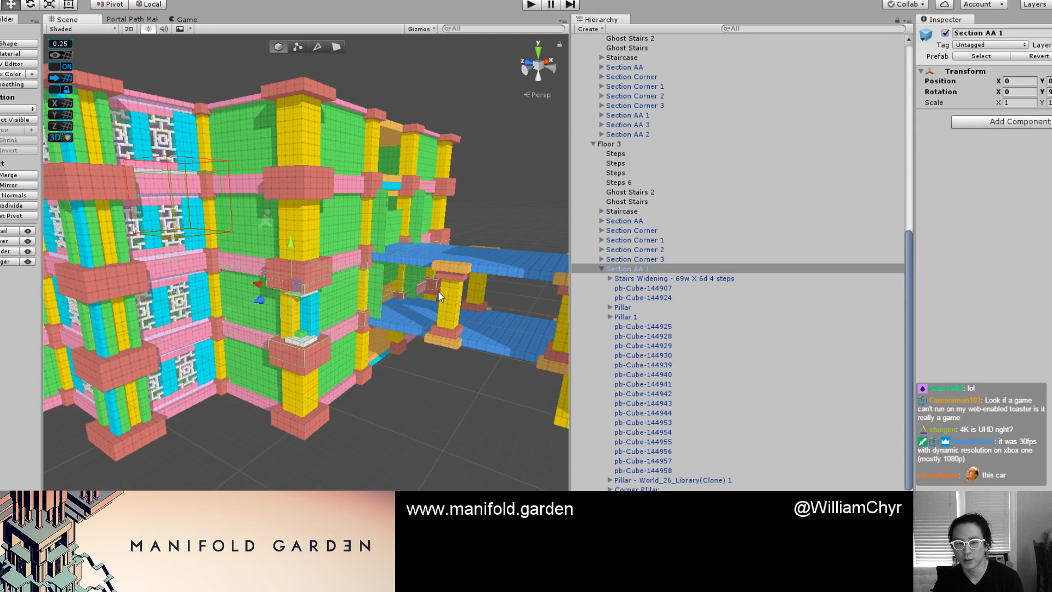
scroll(285, 303, up, 3)
scroll(284, 303, up, 2)
click(313, 311)
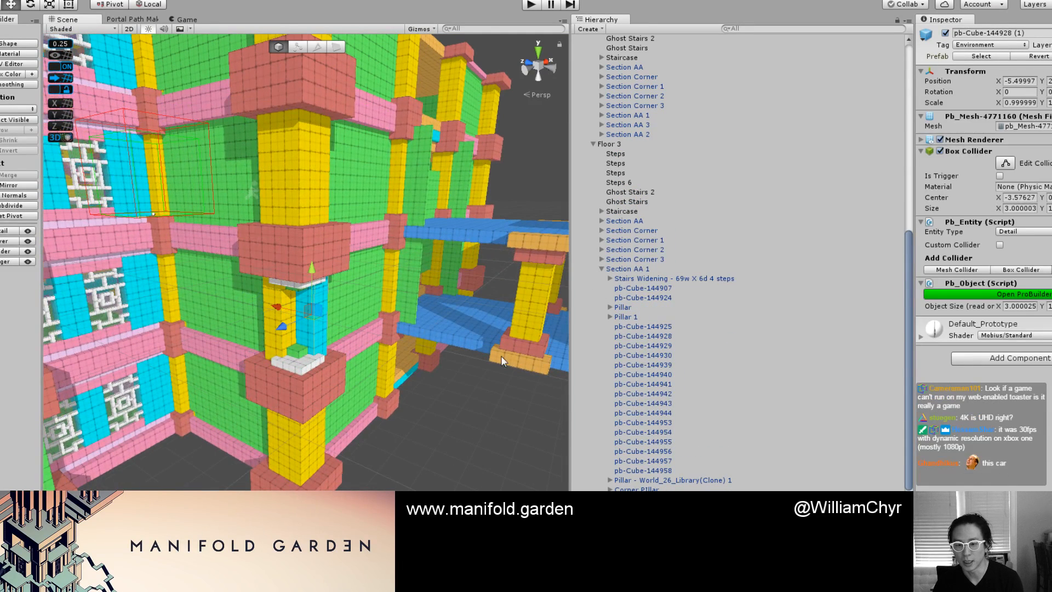
key(Left)
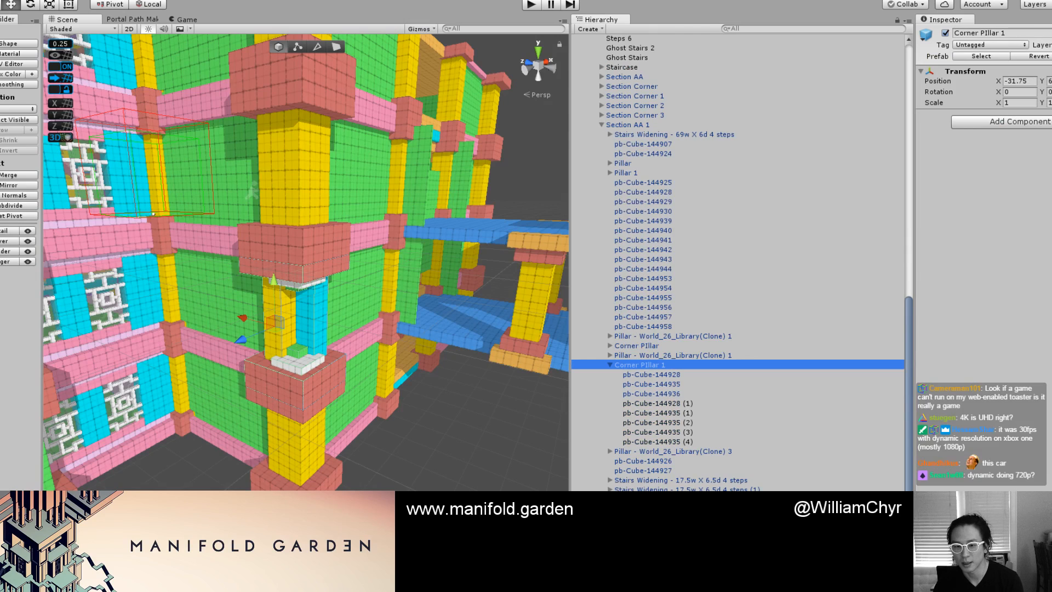
scroll(446, 434, down, 5)
alt+drag(406, 405, 436, 342)
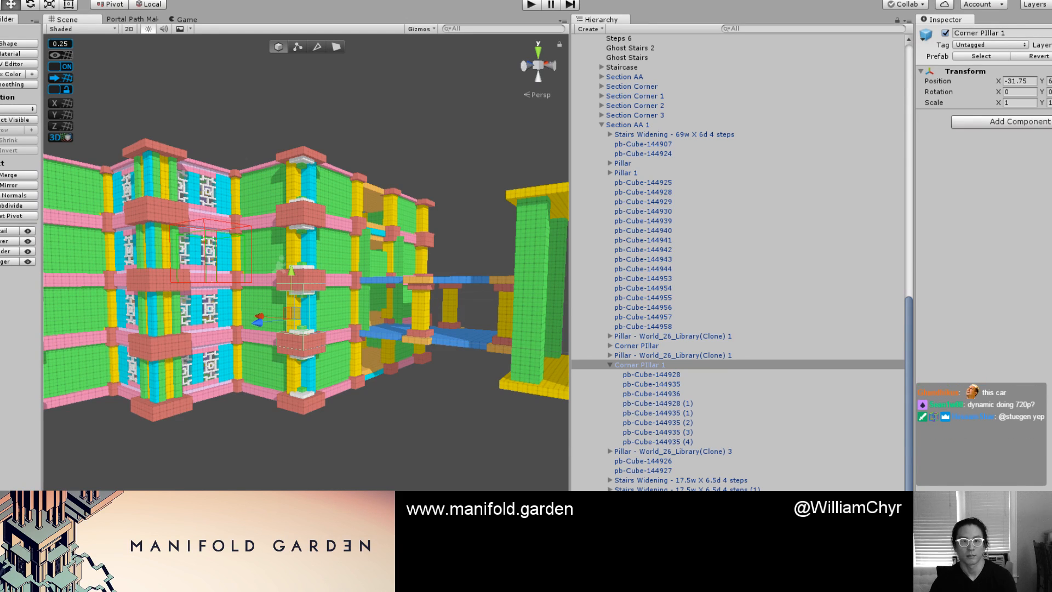
Examine the updated corner pillars in rendered and grid shading, along with the neighboring green-columned pavilion.
scroll(782, 106, down, 1)
right_drag(449, 180, 338, 308)
scroll(338, 308, down, 10)
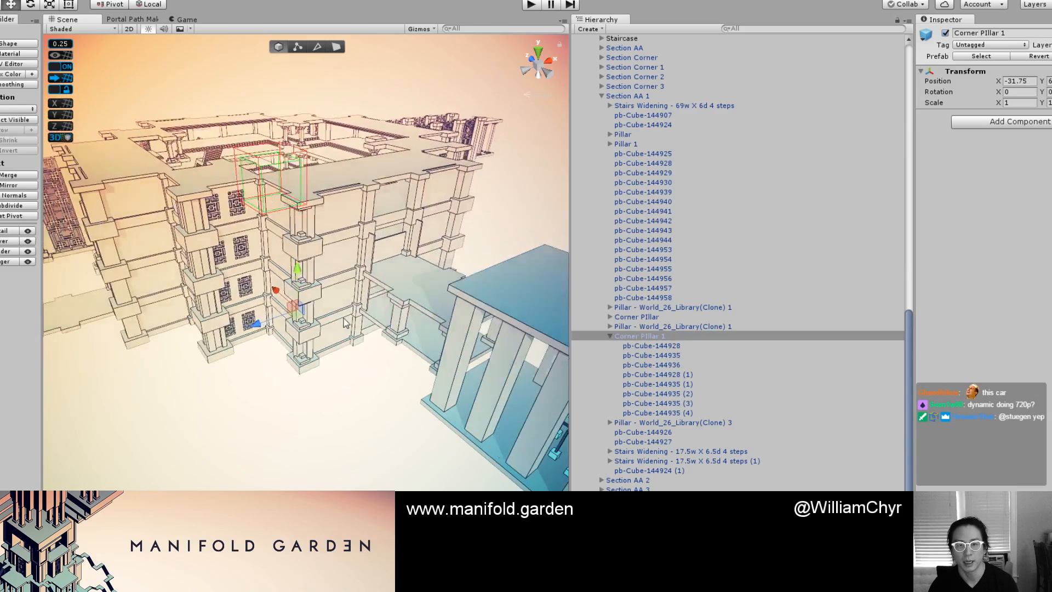
scroll(359, 323, up, 10)
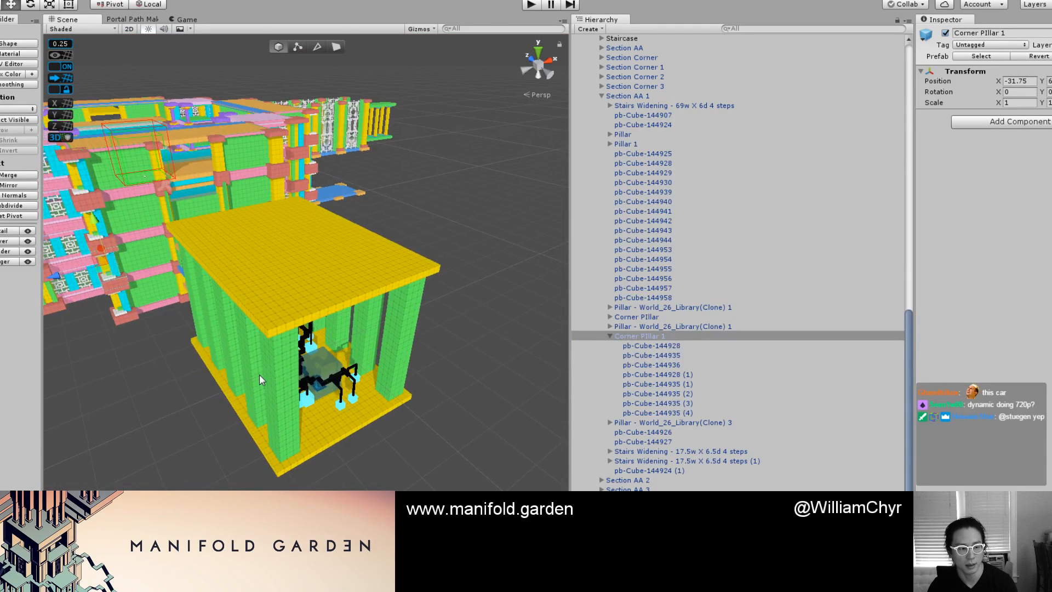
right_drag(356, 323, 317, 283)
alt+drag(318, 284, 286, 321)
scroll(286, 321, up, 4)
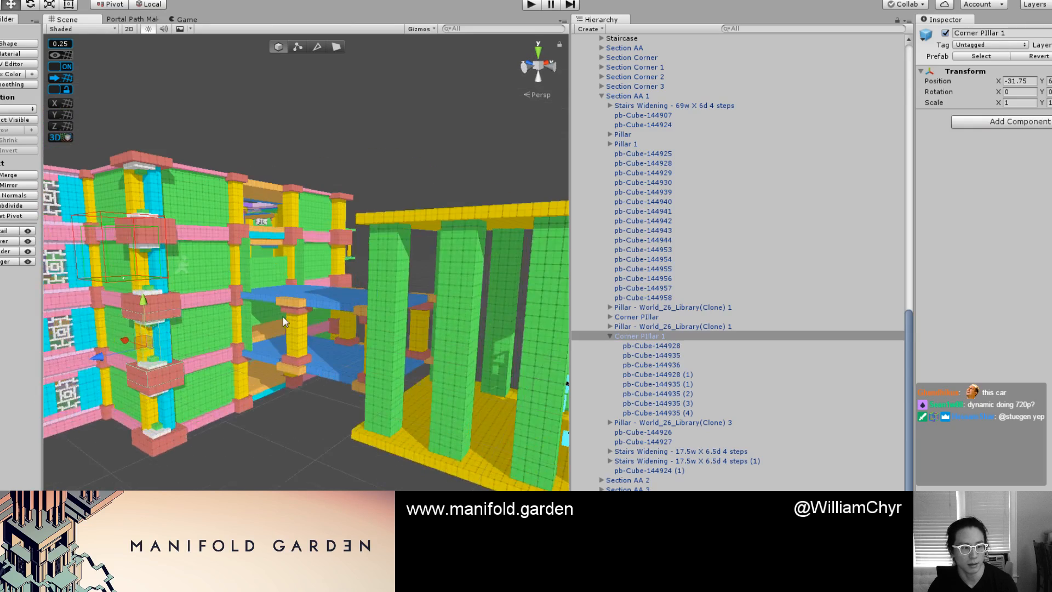
scroll(285, 314, up, 5)
mouse_move(291, 292)
right_down()
mouse_move(434, 244)
mouse_move(301, 303)
right_up()
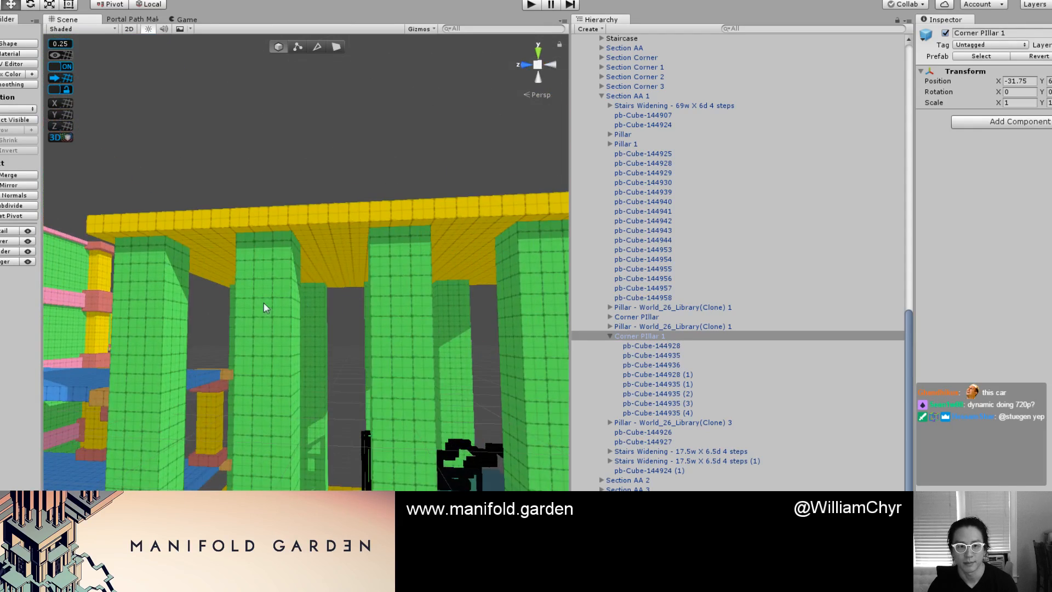
Select the pavilion's green corner column beside the blue bridge and shift it outward to X position -2.5.
click(244, 305)
middle_drag(244, 305, 304, 294)
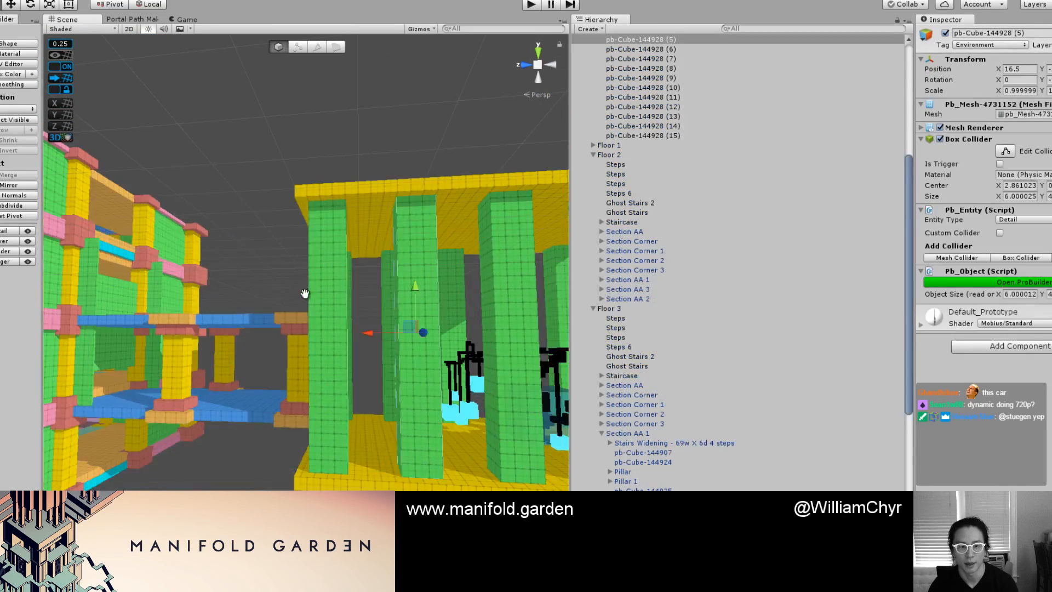
click(313, 339)
drag(291, 329, 259, 330)
right_drag(259, 329, 357, 222)
Set the corner column's pivot to its top face and move the column to X position 5.5.
key(g)
right_drag(379, 167, 378, 218)
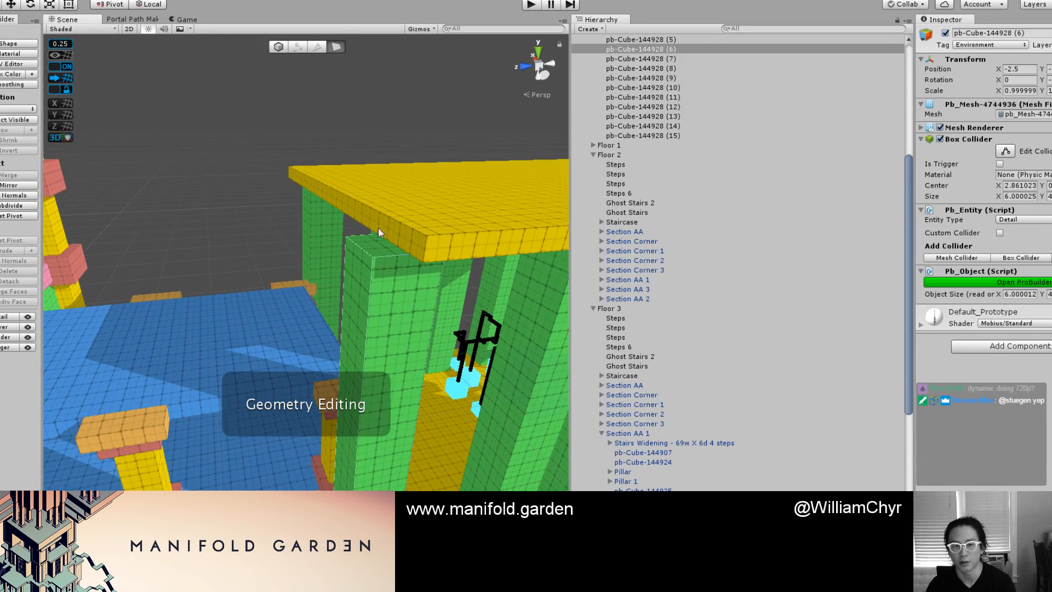
click(374, 242)
right_drag(406, 291, 405, 314)
key(ctrl+j)
right_drag(409, 258, 329, 335)
drag(239, 407, 338, 307)
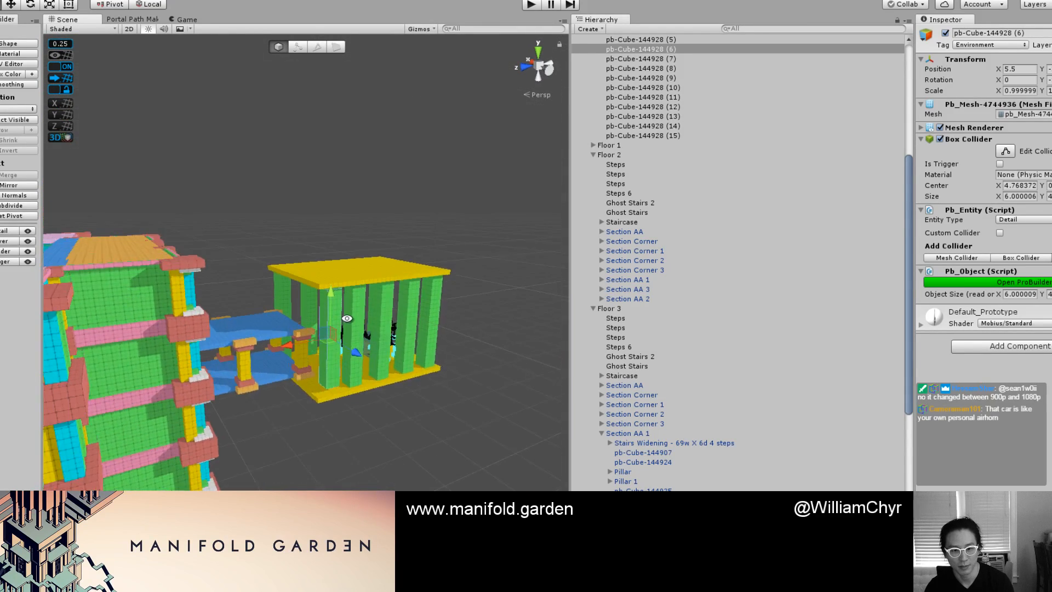
Compare the pavilion's green columns with the library building's stacked corner pillars.
scroll(337, 307, up, 6)
scroll(368, 351, down, 10)
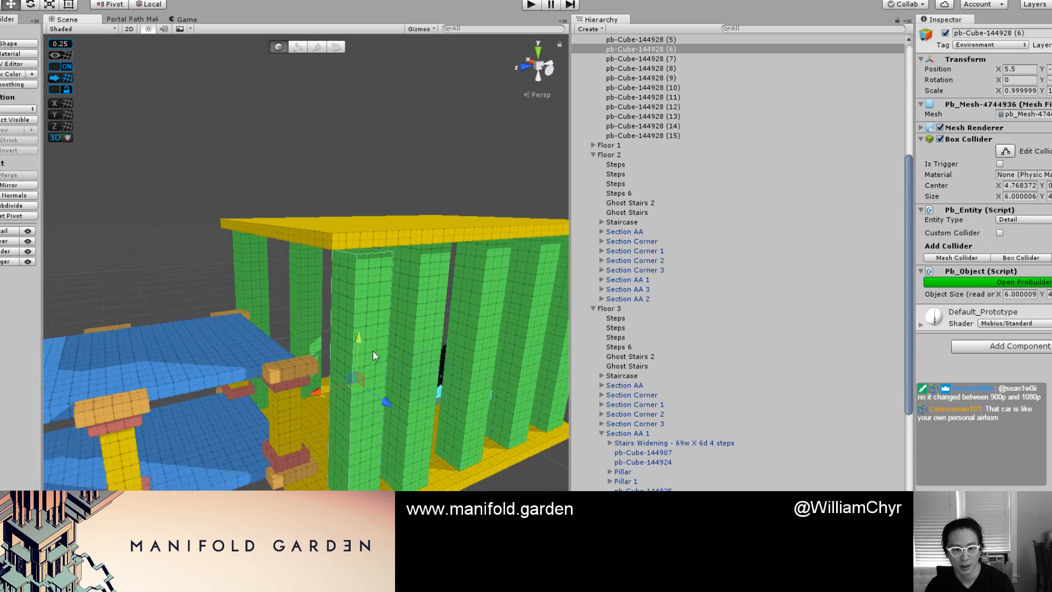
alt+drag(358, 281, 244, 330)
scroll(244, 330, up, 3)
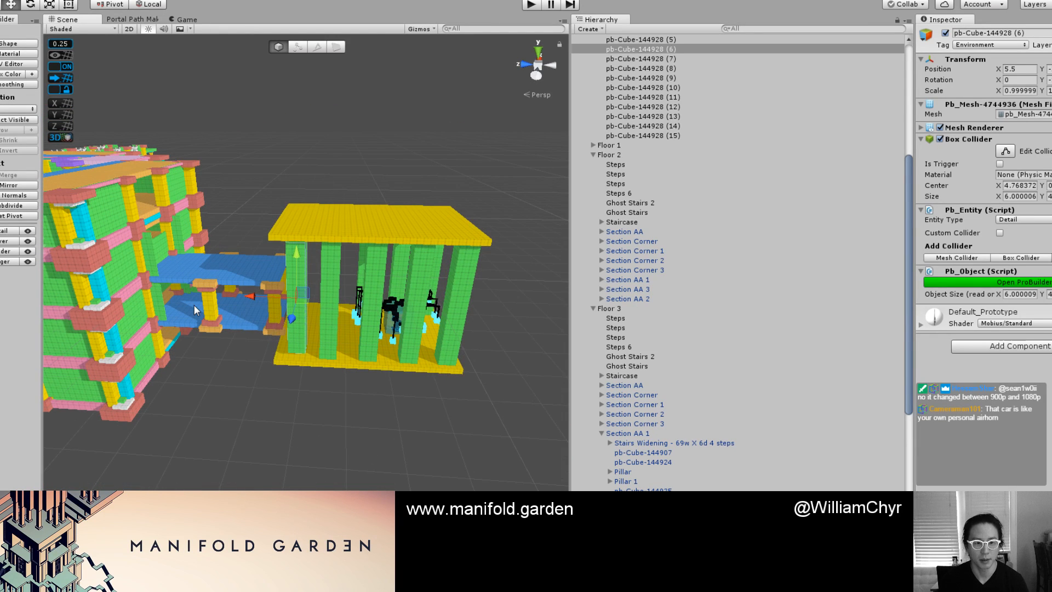
scroll(194, 305, down, 3)
middle_drag(66, 293, 248, 327)
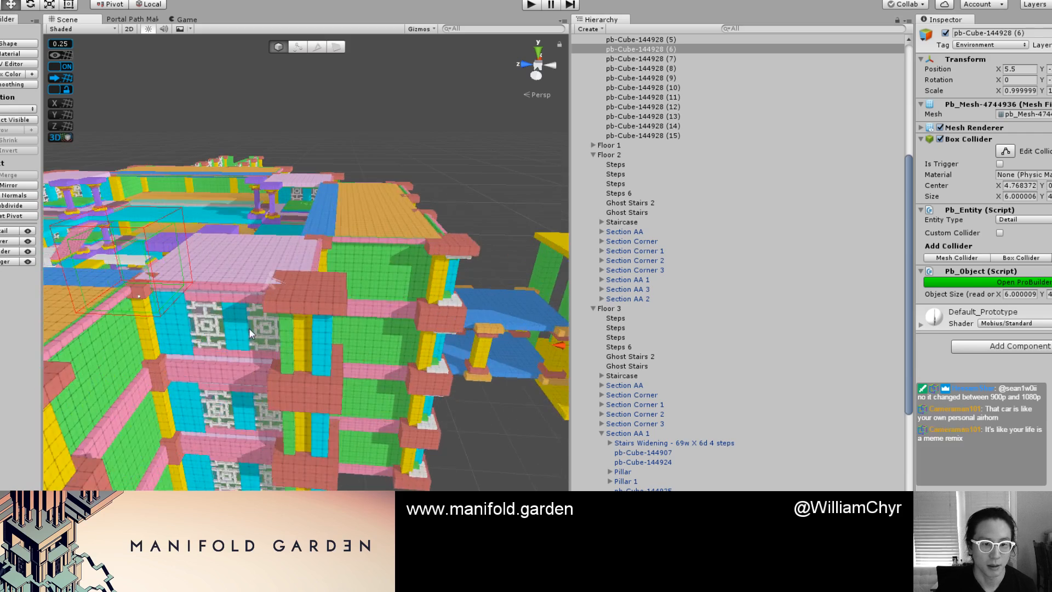
scroll(217, 363, down, 2)
middle_drag(454, 356, 264, 352)
scroll(417, 341, up, 4)
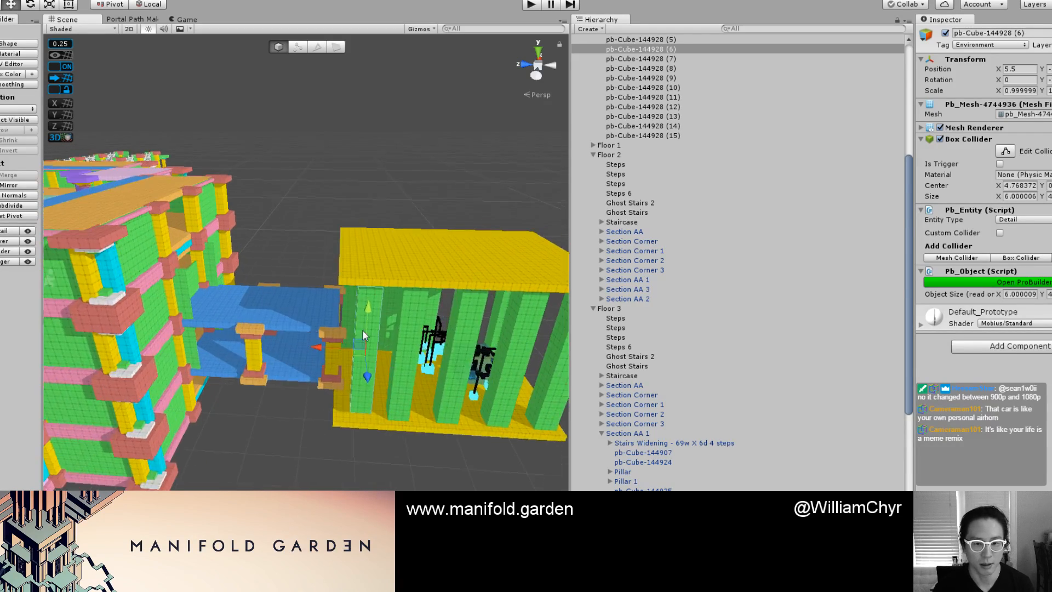
Raise the pavilion's corner column above the roof and shift it outward to X position -2.5.
alt+drag(417, 341, 414, 465)
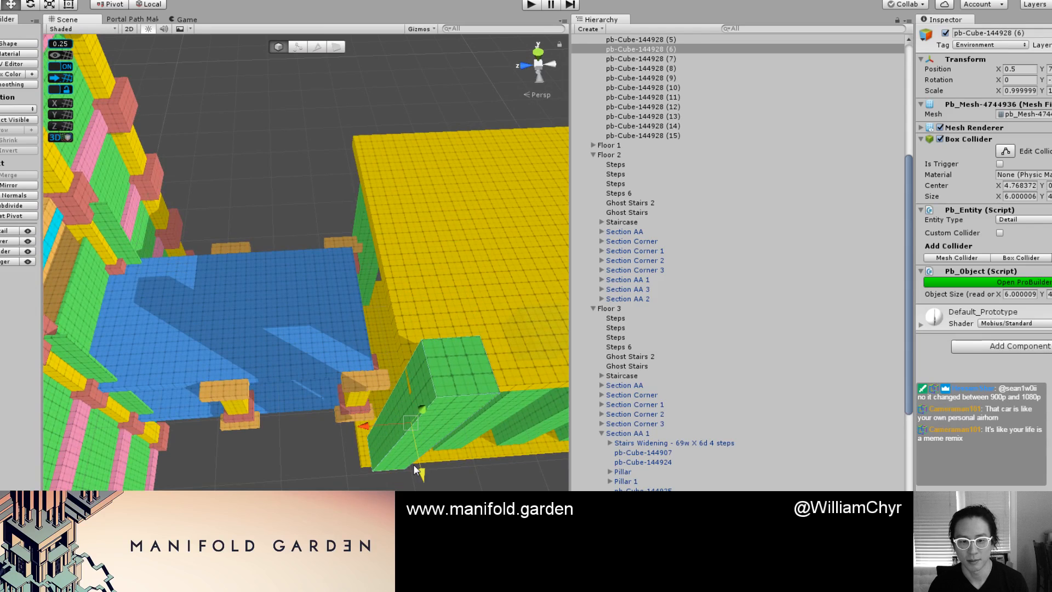
scroll(416, 464, up, 1)
drag(427, 415, 415, 446)
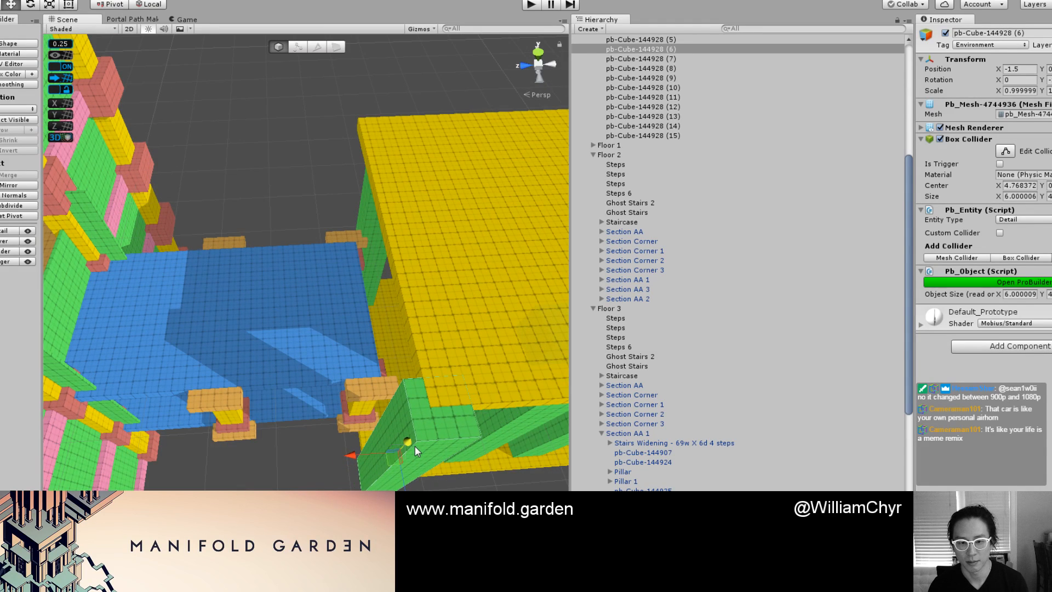
scroll(415, 446, up, 2)
drag(345, 474, 413, 374)
scroll(386, 425, down, 3)
scroll(414, 375, down, 3)
scroll(435, 366, up, 5)
middle_drag(435, 366, 388, 351)
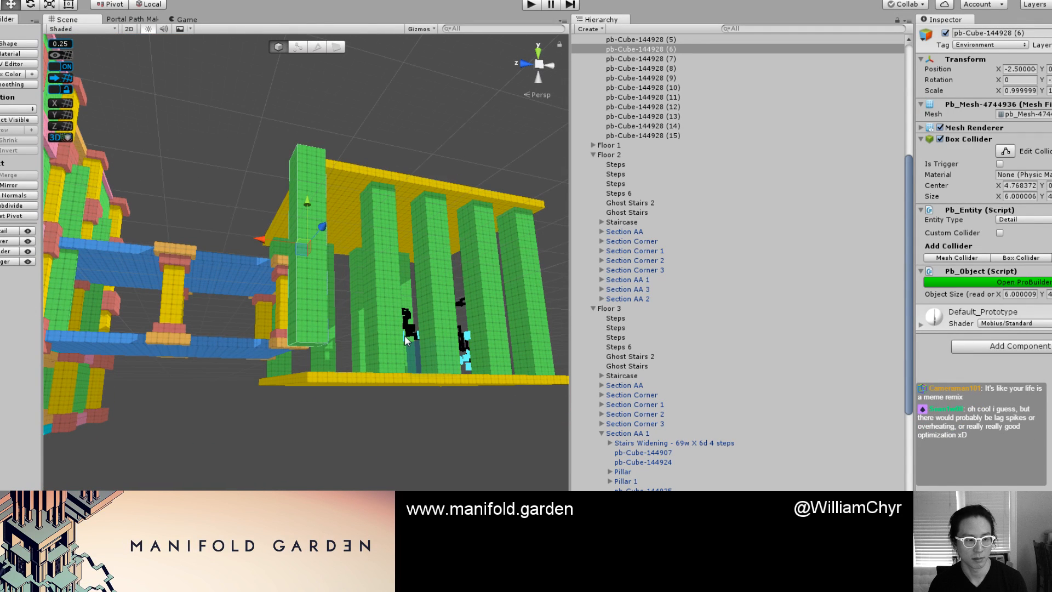
scroll(405, 333, up, 6)
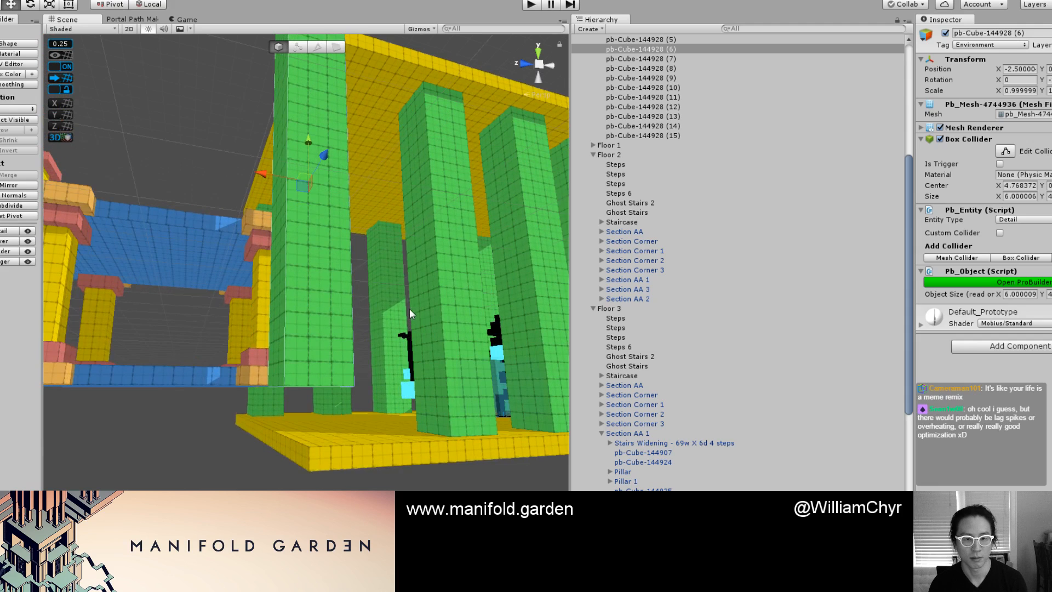
Lower the pavilion's corner column and duplicate it.
drag(307, 142, 331, 245)
scroll(310, 169, down, 4)
scroll(345, 268, up, 3)
key(ctrl+d)
scroll(341, 265, down, 4)
middle_drag(348, 173, 325, 338)
Lower the top face of the column copy to just beneath the yellow roof, leaving a thin cap block.
key(g)
click(305, 292)
drag(300, 228, 303, 350)
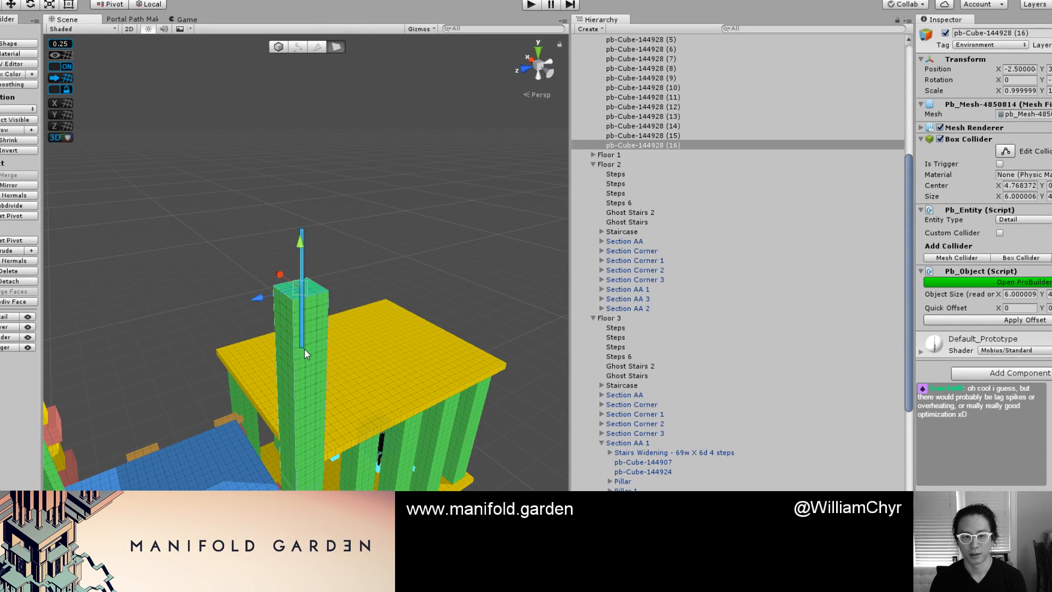
drag(303, 254, 307, 462)
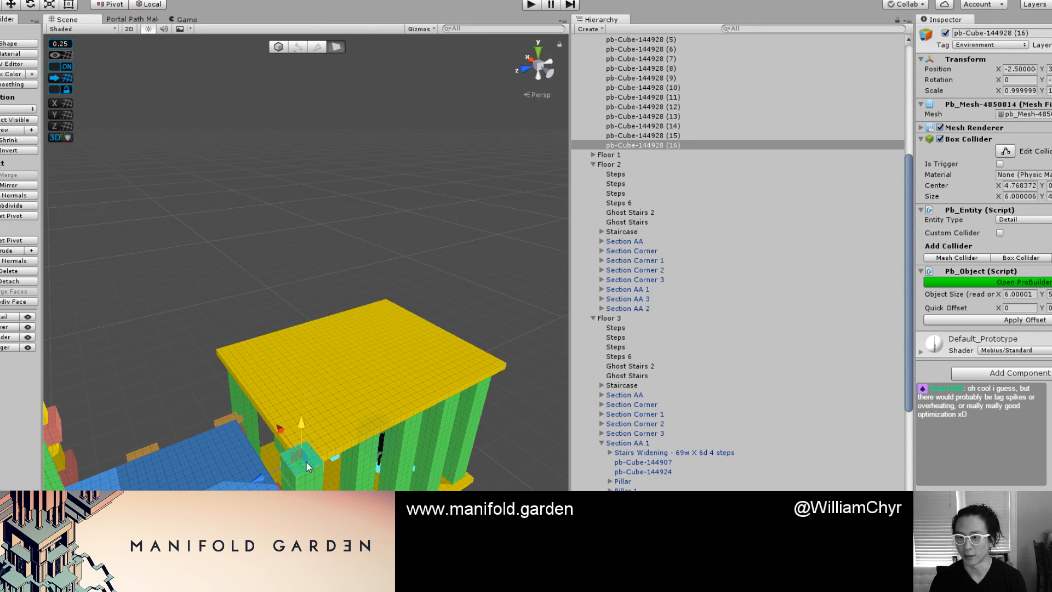
scroll(362, 464, up, 5)
middle_drag(349, 419, 277, 230)
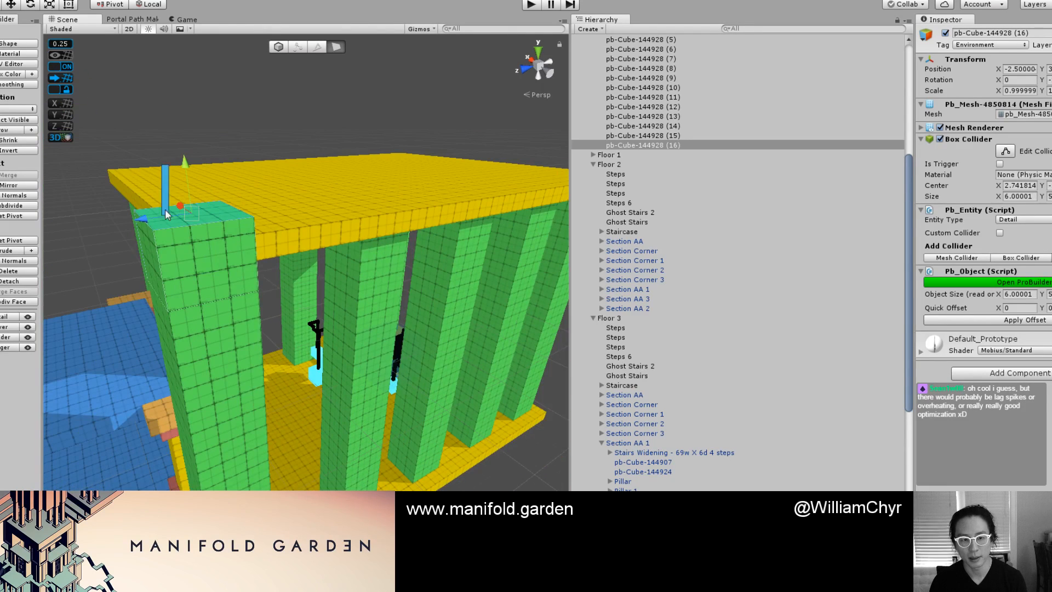
drag(184, 174, 196, 227)
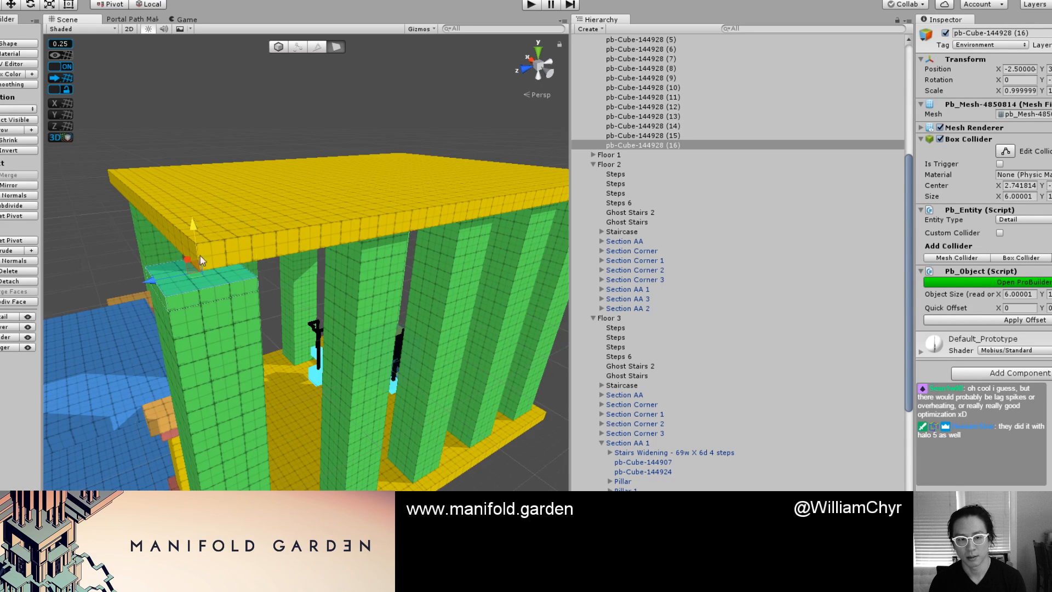
scroll(207, 292, up, 3)
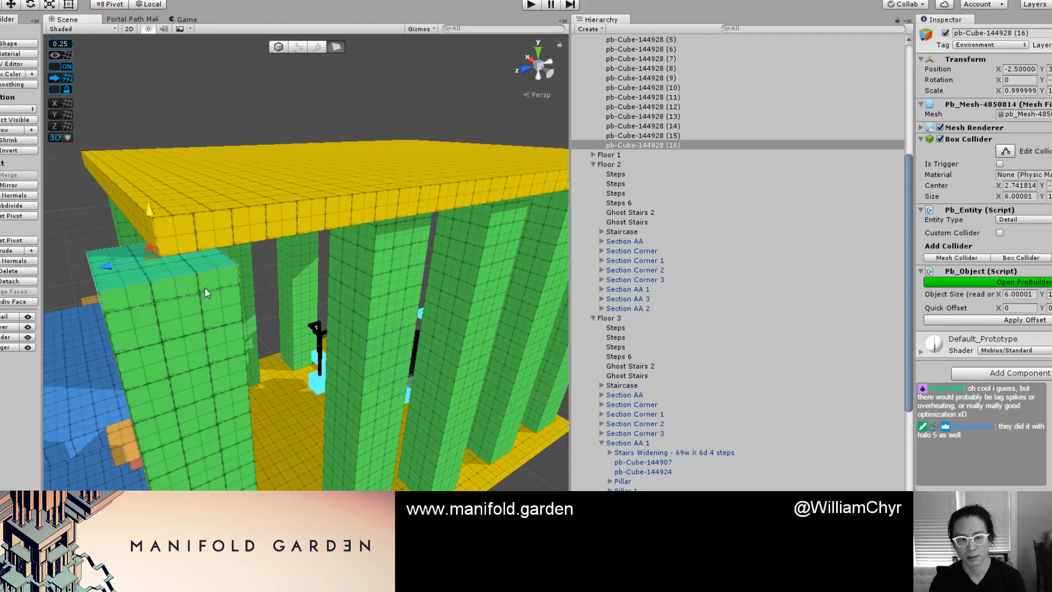
scroll(206, 292, down, 2)
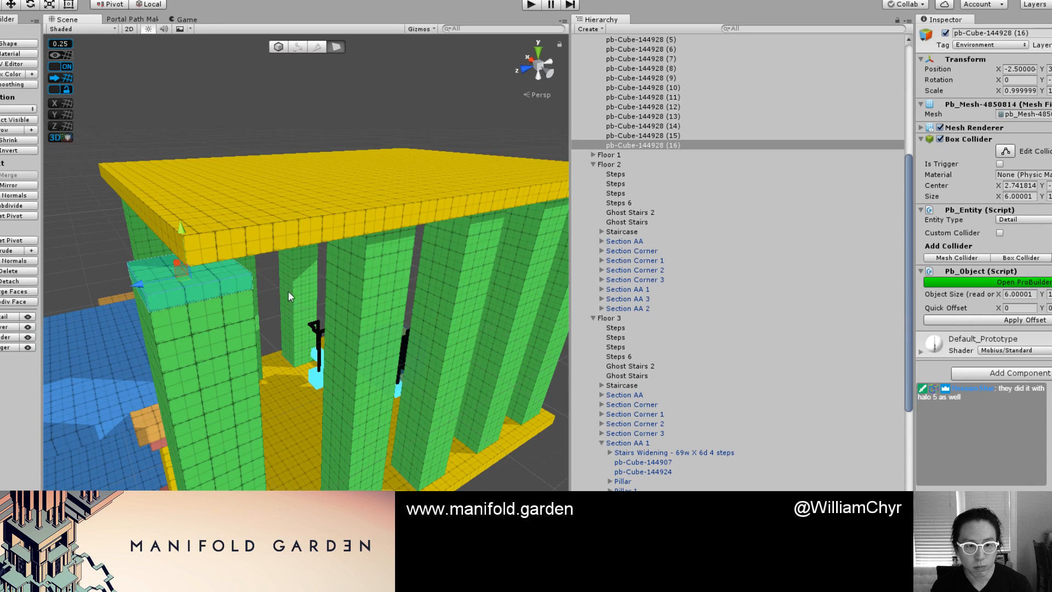
Extend side faces of the cap block outward past the column, making it 7 units wide in X.
click(242, 286)
alt+drag(244, 285, 374, 292)
click(333, 311)
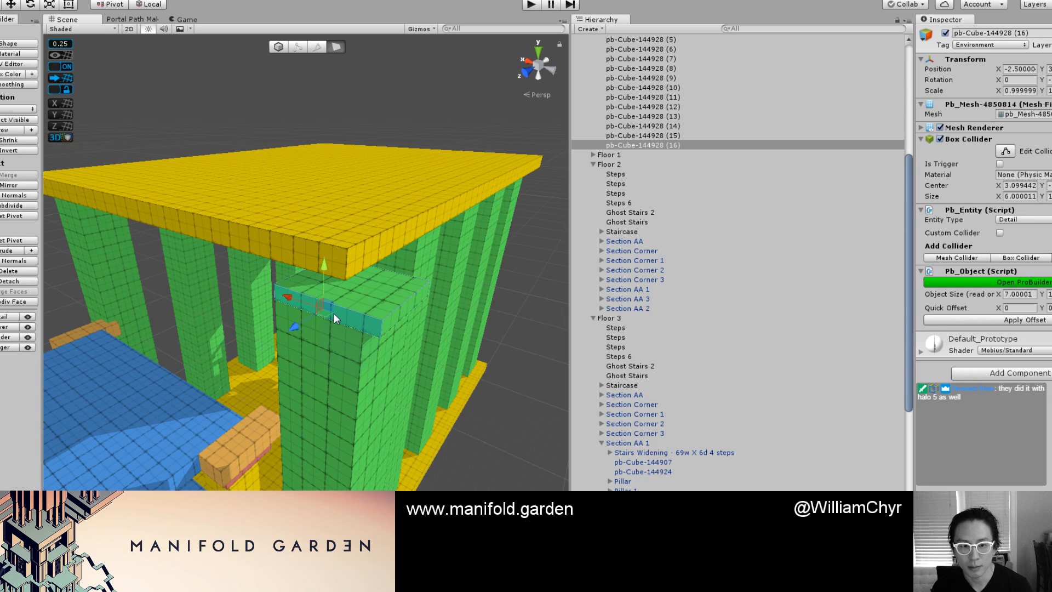
drag(298, 324, 353, 259)
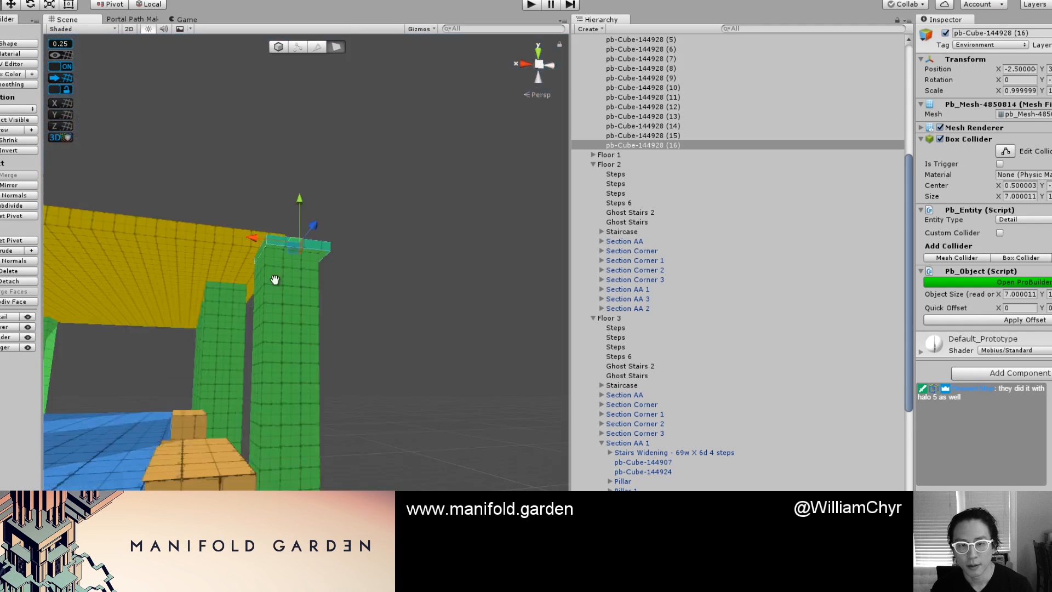
scroll(303, 268, up, 3)
alt+drag(233, 229, 230, 203)
Color the cap block light purple and extend its remaining sides, widening it to 8 units in X.
shift+click(238, 138)
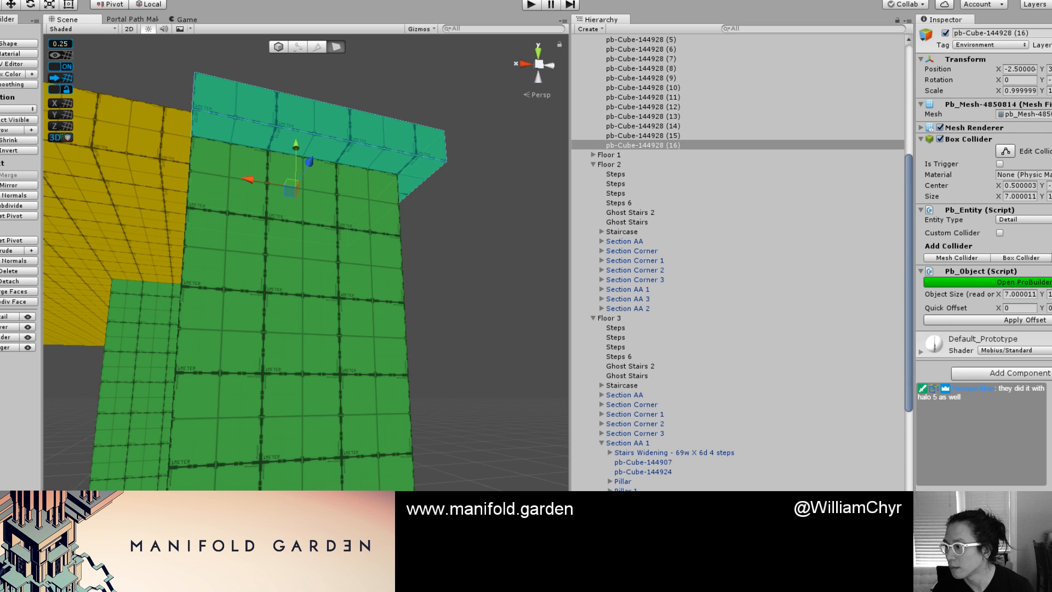
key(alt+shift+1)
alt+drag(118, 219, 192, 142)
click(272, 144)
alt+drag(477, 153, 267, 218)
click(214, 313)
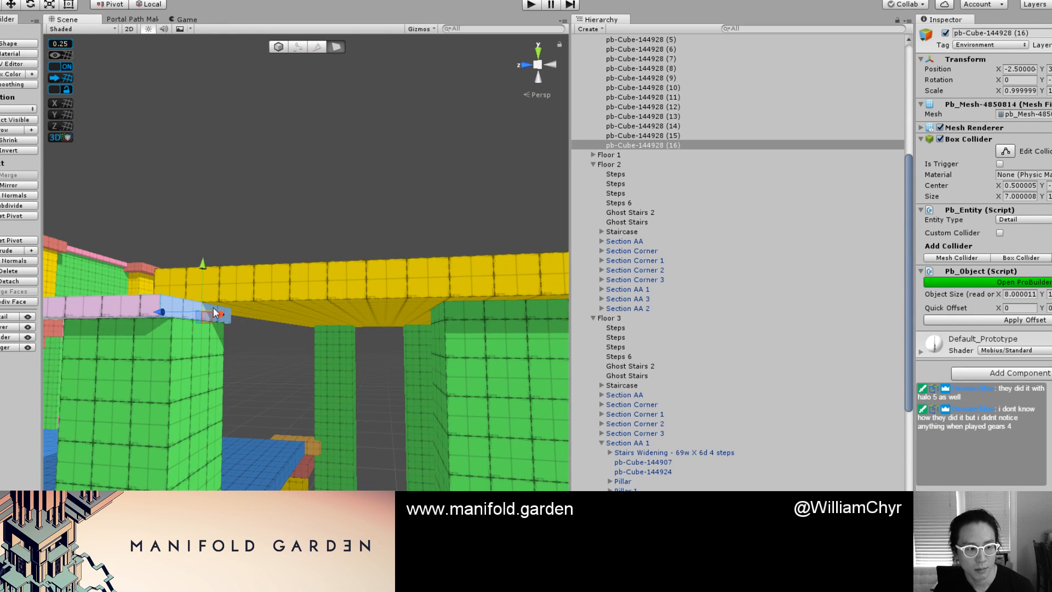
Leave face editing and center the pivot of the purple cap plate.
alt+drag(214, 314, 179, 375)
key(g)
key(ctrl+j)
scroll(182, 367, down, 3)
middle_drag(182, 371, 295, 230)
scroll(305, 244, down, 5)
alt+drag(340, 284, 298, 336)
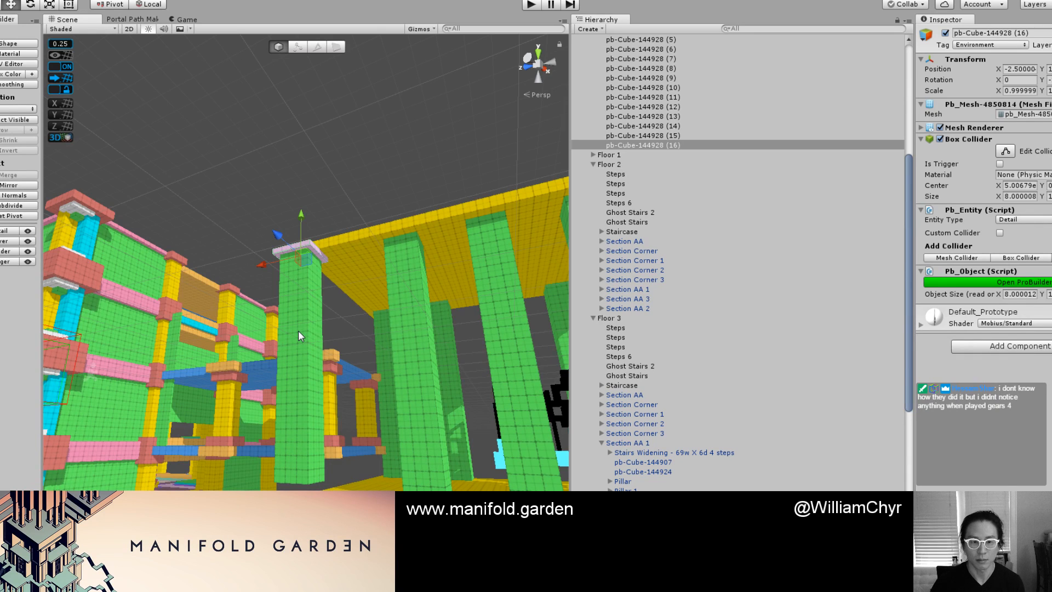
Examine the purple cap plate on the pavilion's corner column from below and from the side, with the cap selected.
scroll(280, 398, down, 3)
click(294, 385)
alt+drag(335, 336, 406, 361)
scroll(405, 361, up, 3)
alt+drag(381, 295, 294, 256)
click(295, 246)
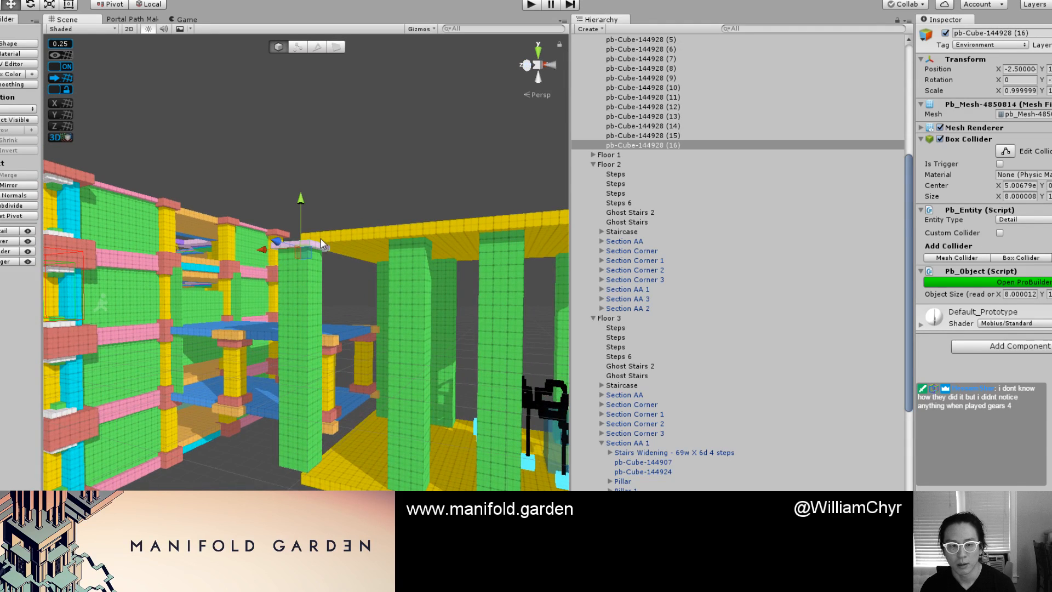
Duplicate the purple cap plate and move the copy down to the base of the pavilion's green corner column.
key(ctrl+d)
drag(301, 203, 330, 418)
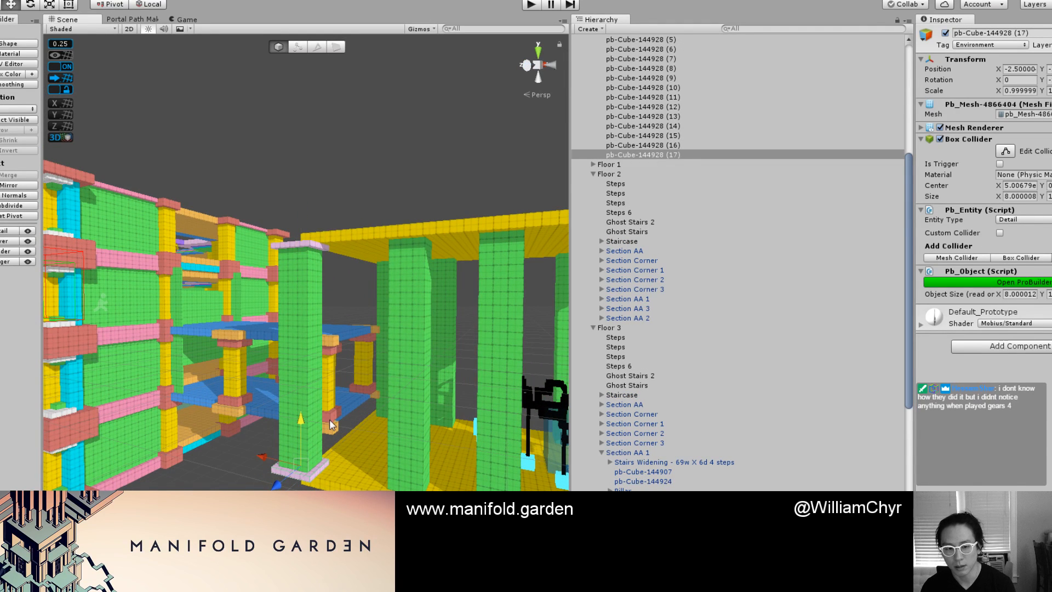
scroll(330, 419, down, 2)
key(g)
key(g)
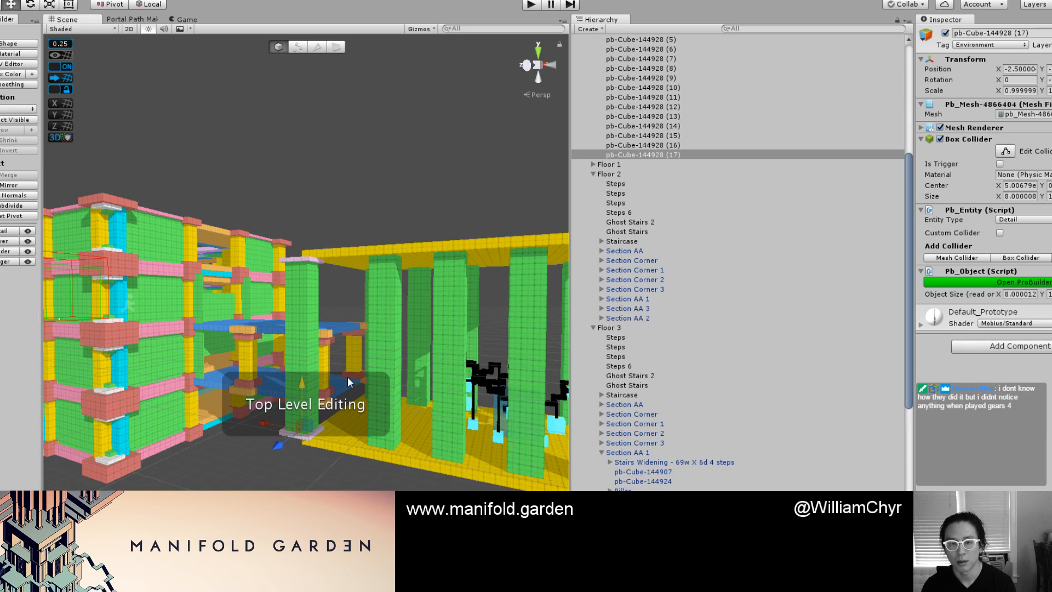
scroll(346, 329, down, 3)
alt+drag(347, 301, 334, 406)
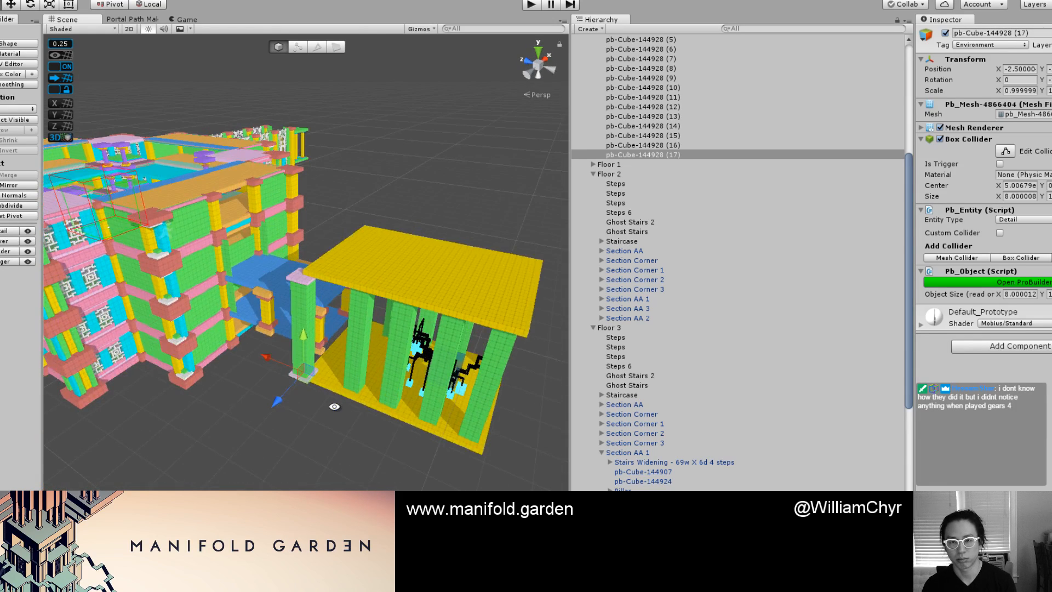
Create an empty object named Column from the corner column cube and place it at the same hierarchy level as the cube.
scroll(350, 273, up, 4)
click(294, 300)
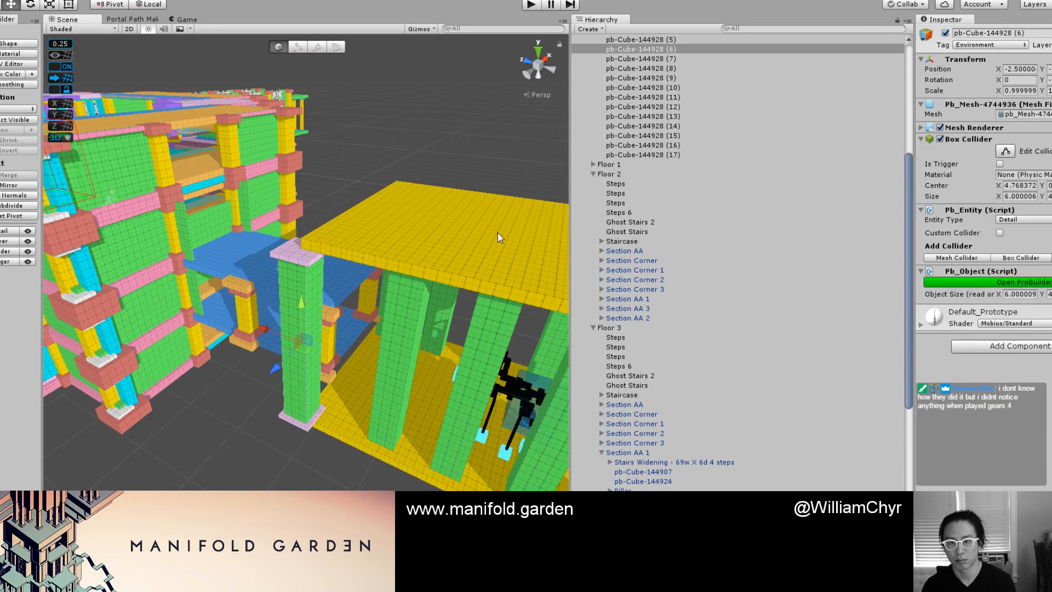
right_click(629, 49)
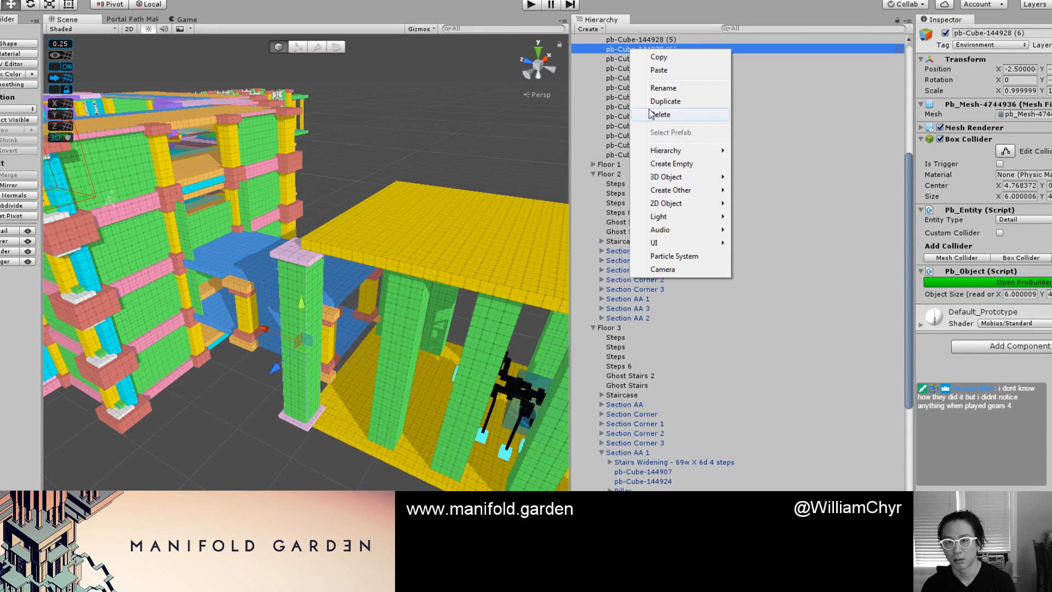
click(669, 171)
click(1001, 29)
text(Column)
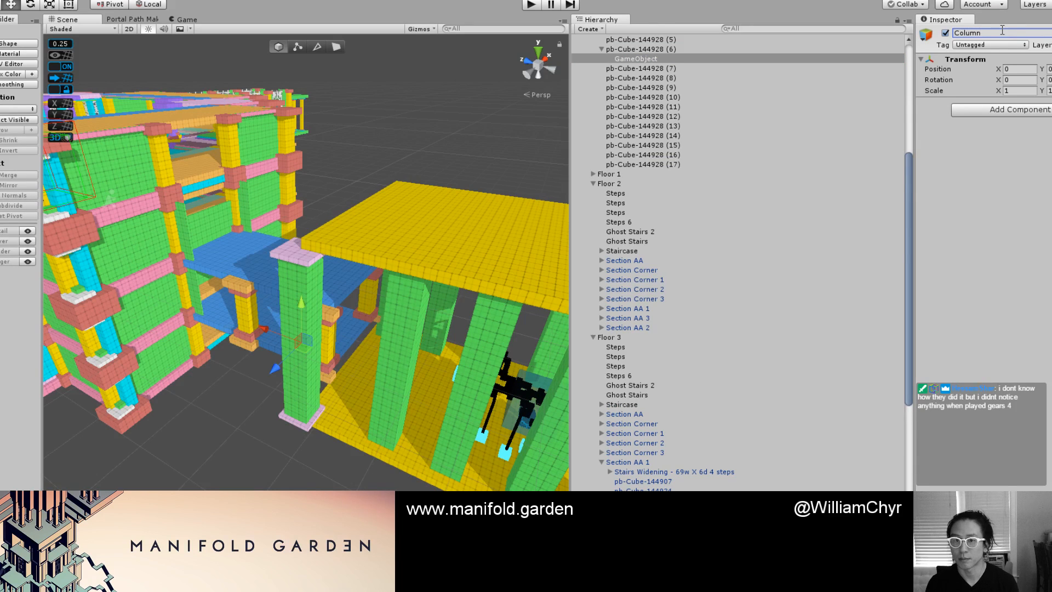
key(Return)
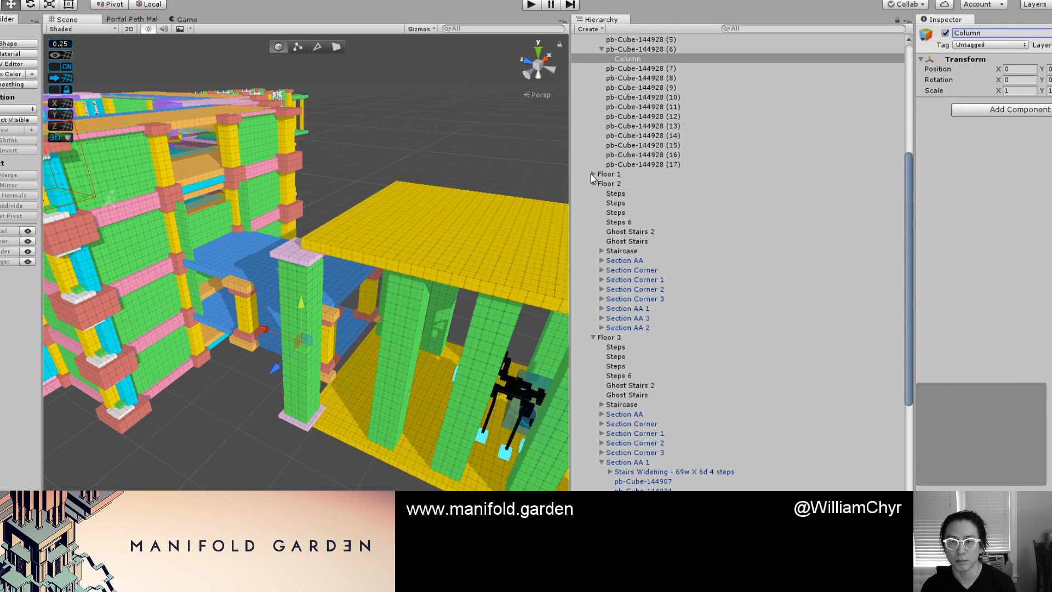
drag(623, 67, 630, 54)
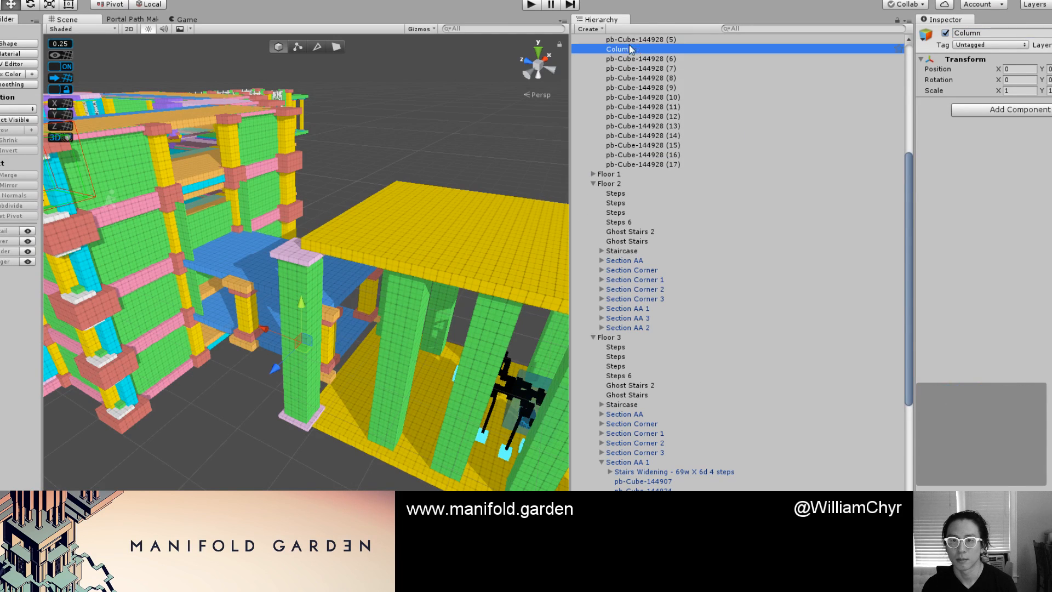
Parent the green corner column and its upper and lower purple plates to the Column object.
scroll(309, 252, up, 3)
click(300, 237)
shift+click(293, 275)
shift+click(301, 455)
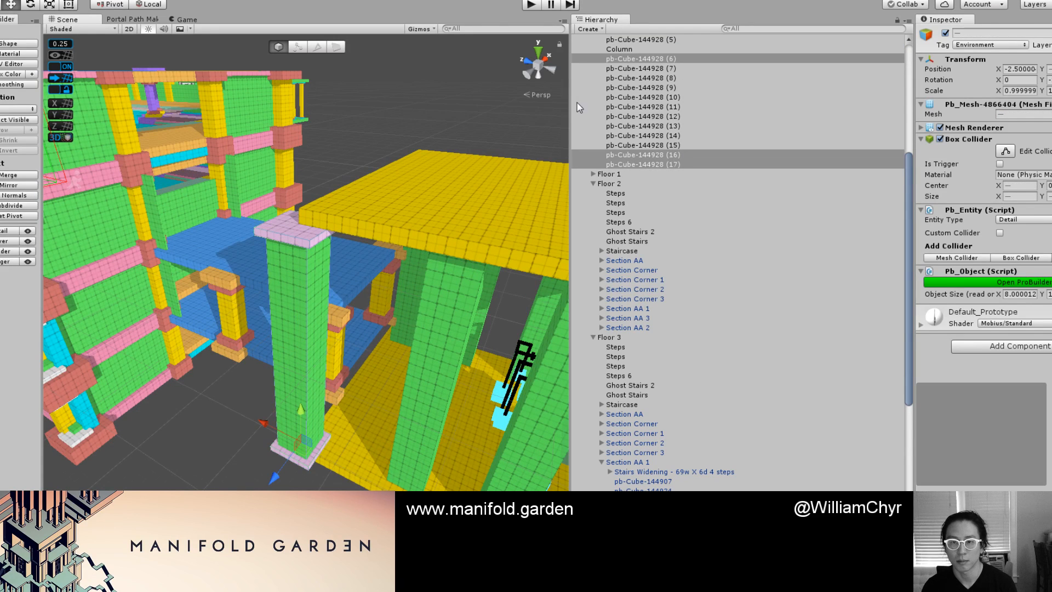
drag(641, 58, 619, 49)
click(619, 49)
Vertex-snap the Column group to the pavilion's roof slab and shift it inward from the slab's corner.
scroll(390, 212, up, 1)
alt+drag(332, 264, 420, 265)
scroll(317, 284, up, 3)
key(v)
key(c)
key(ctrl+z)
key(v)
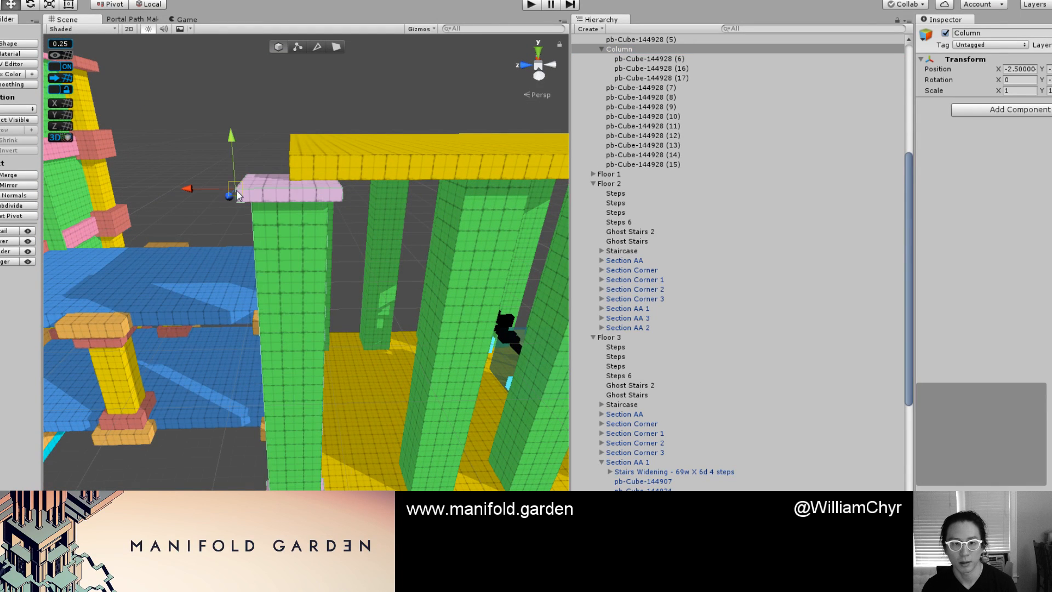
drag(236, 191, 261, 186)
scroll(260, 189, up, 3)
drag(270, 383, 329, 380)
alt+drag(329, 380, 400, 261)
scroll(332, 332, down, 3)
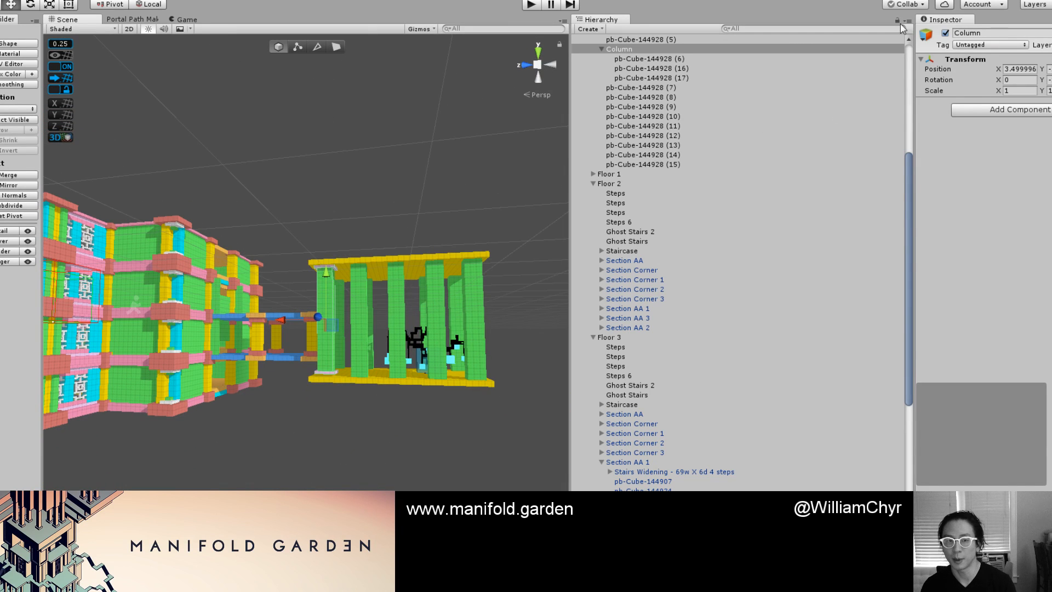
Rename the Column group to Column Tree Room and save it as a prefab.
click(1002, 35)
click(1019, 34)
text(Tree Room)
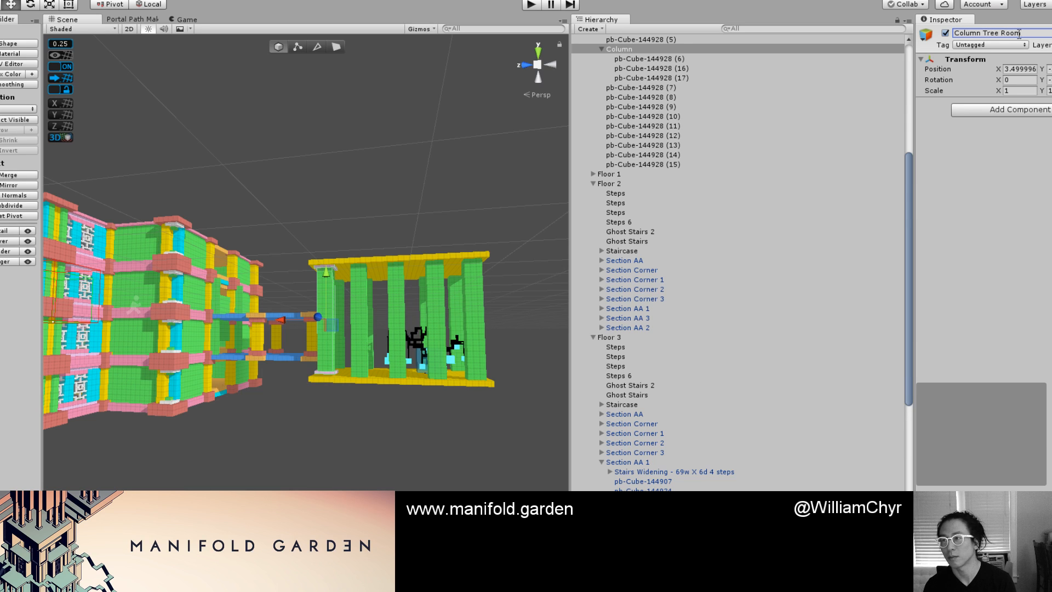
key(Return)
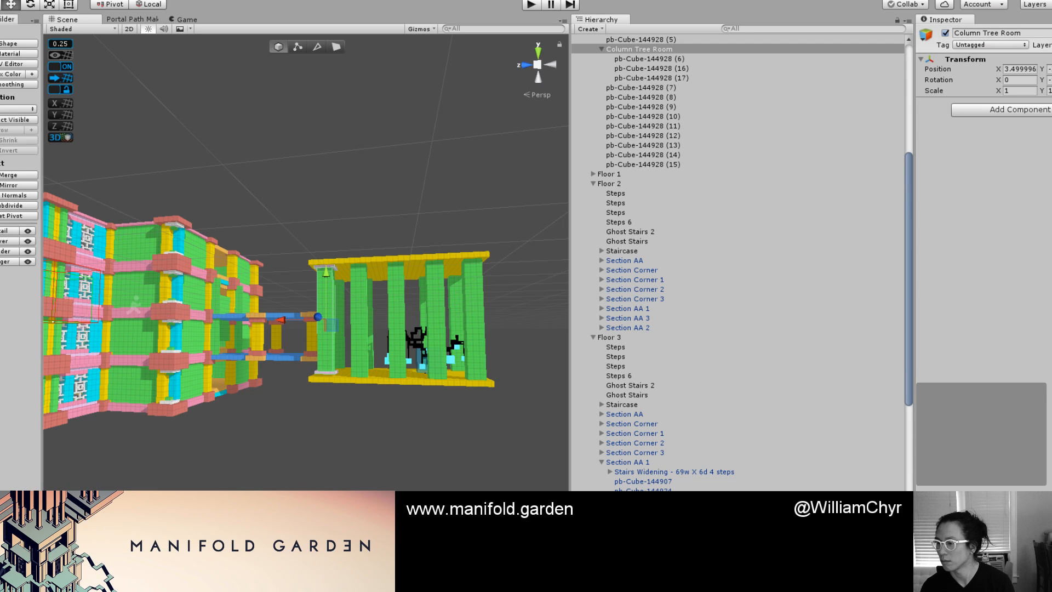
drag(639, 51, 1051, 118)
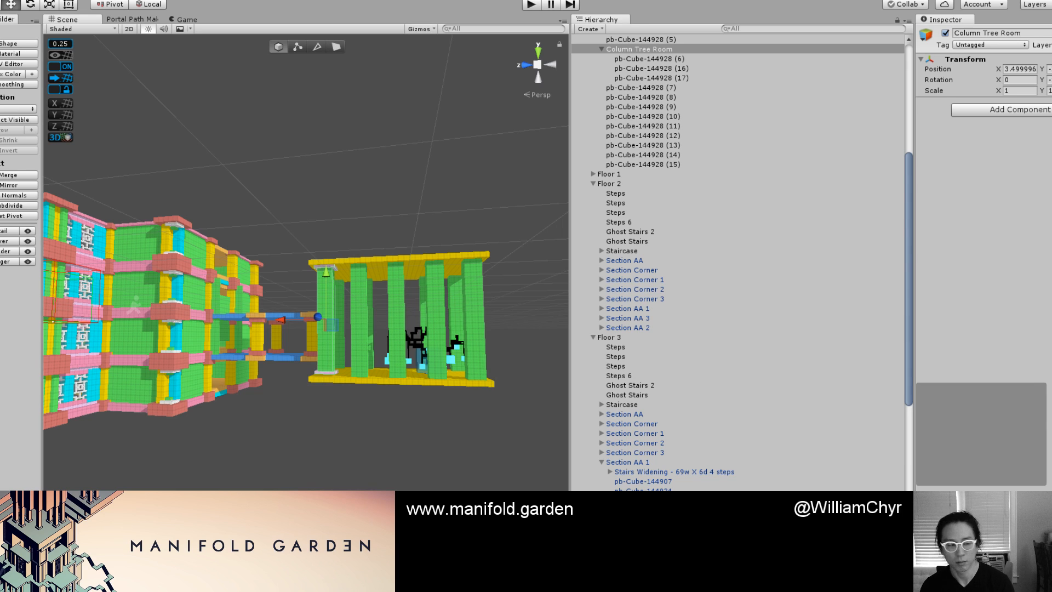
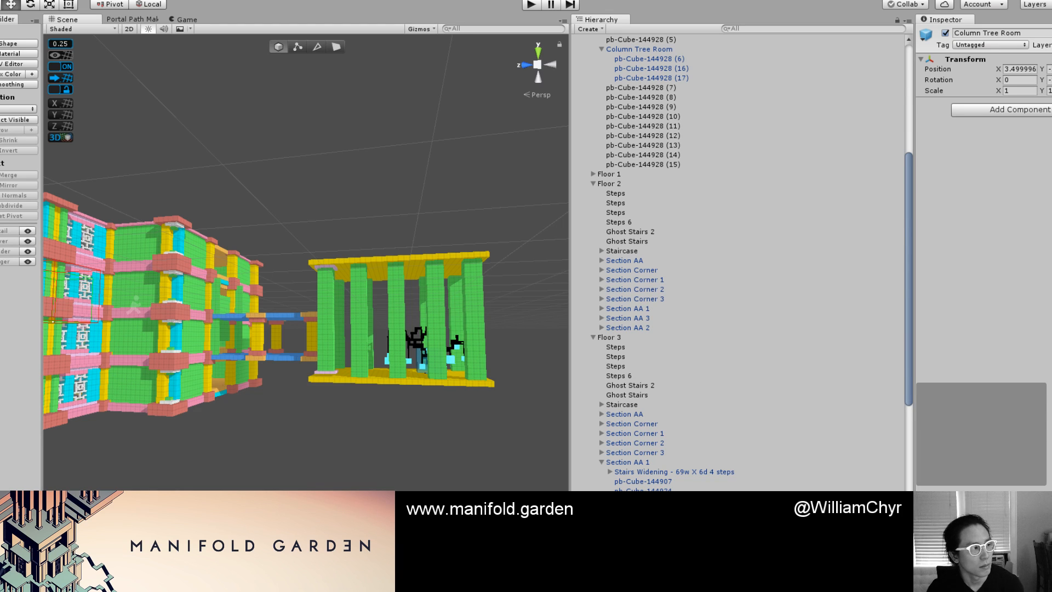
Delete the plain green columns at the four positions beside the capped column in the same pavilion row.
click(380, 205)
scroll(381, 205, down, 3)
alt+drag(380, 205, 375, 391)
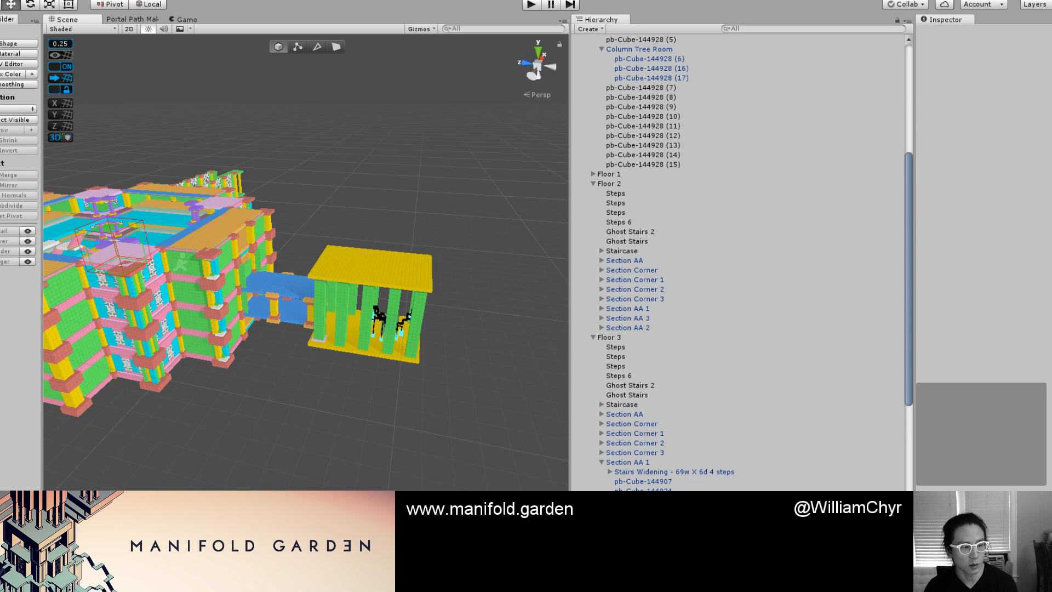
alt+drag(384, 376, 351, 207)
click(320, 339)
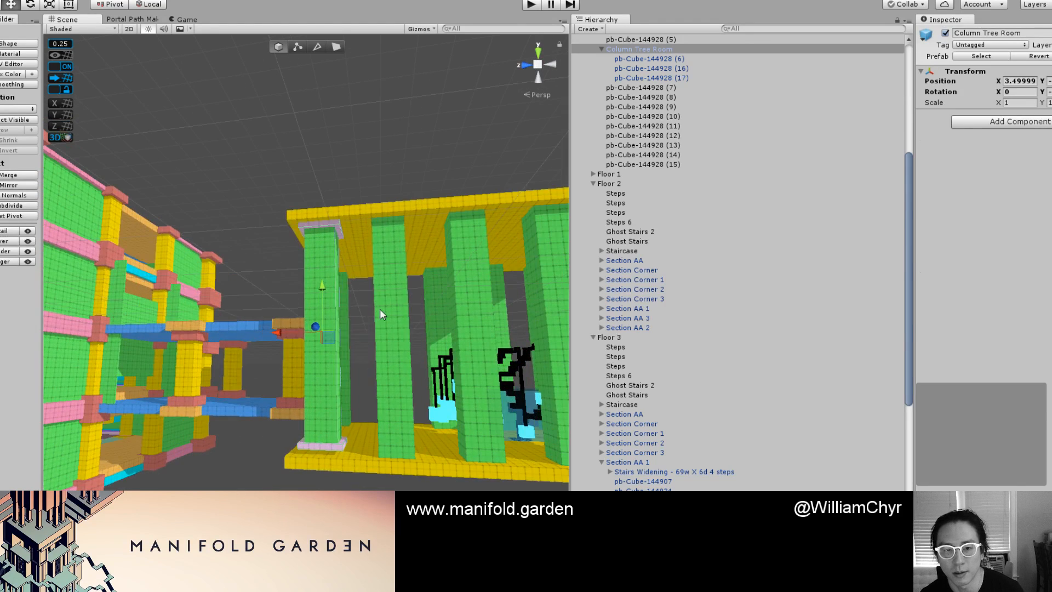
click(380, 307)
key(f)
shift+click(258, 250)
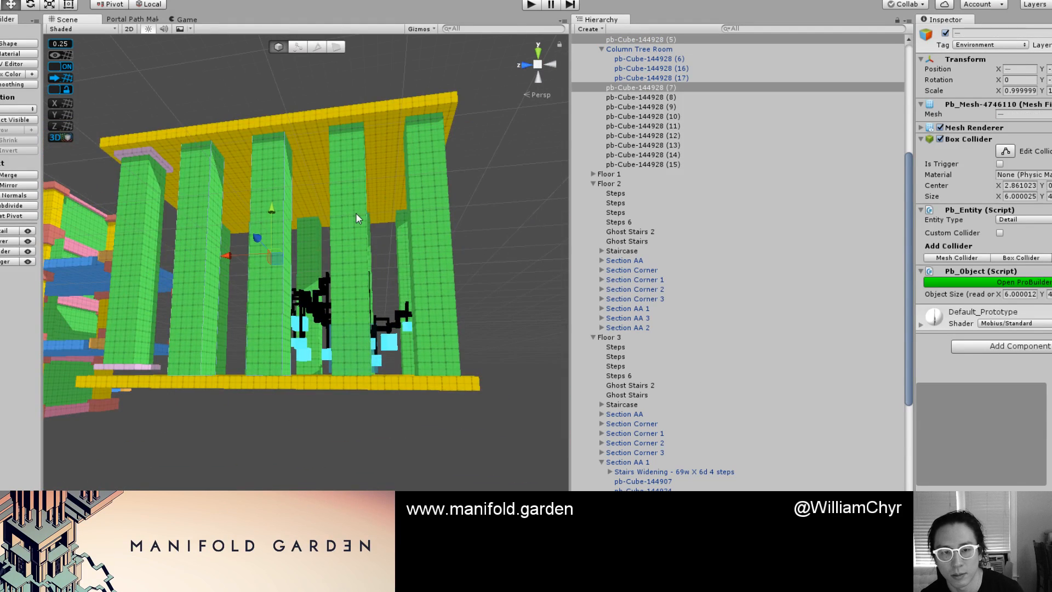
shift+click(356, 212)
shift+click(431, 202)
right_click(689, 106)
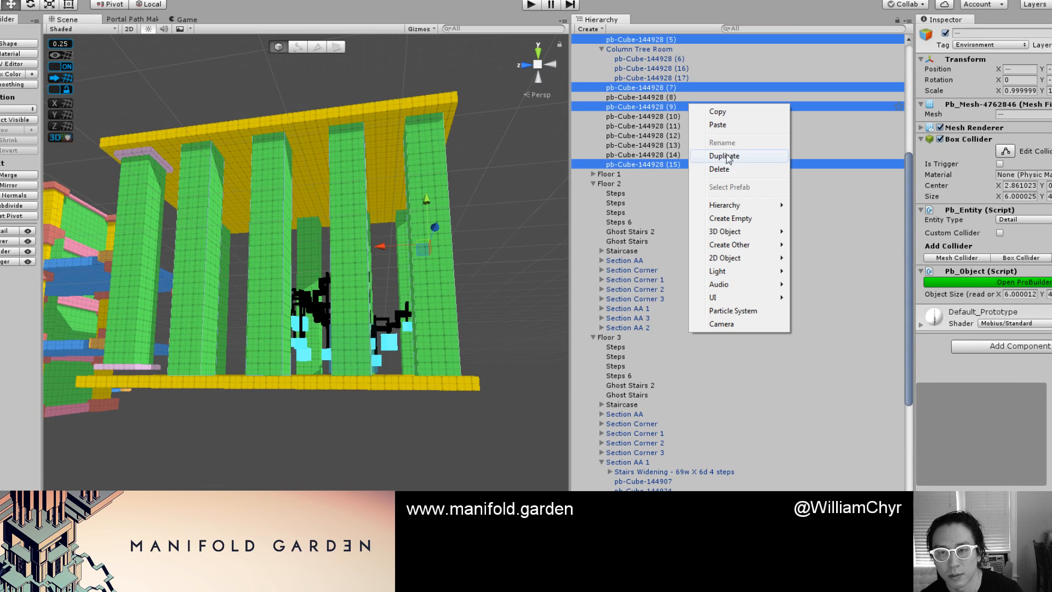
click(718, 169)
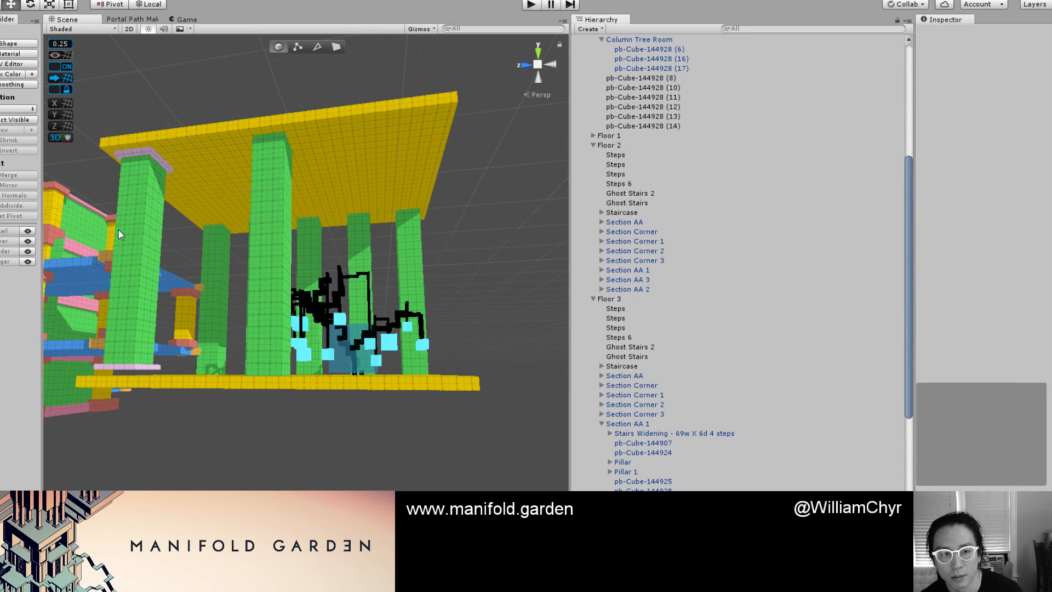
Delete the leftover plain green column, pb-Cube-144928 (8), from the capped column's row.
click(243, 211)
click(282, 210)
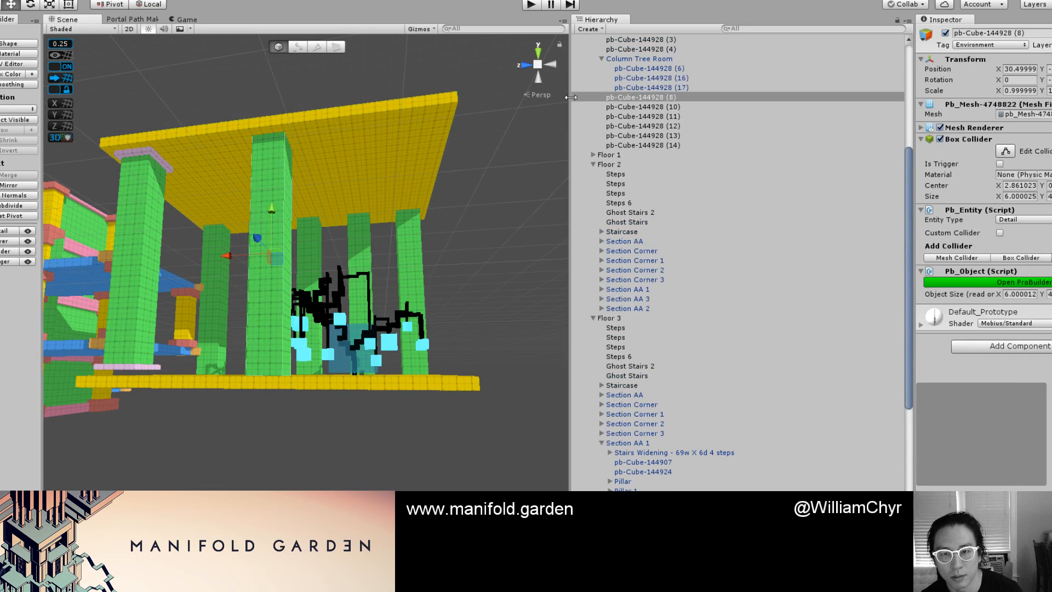
right_click(661, 97)
click(690, 158)
Duplicate Column Tree Room along the pavilion's edge, placing the copy at X 19.5.
alt+drag(295, 198, 331, 268)
click(267, 289)
alt+drag(267, 289, 272, 257)
alt+drag(315, 329, 248, 303)
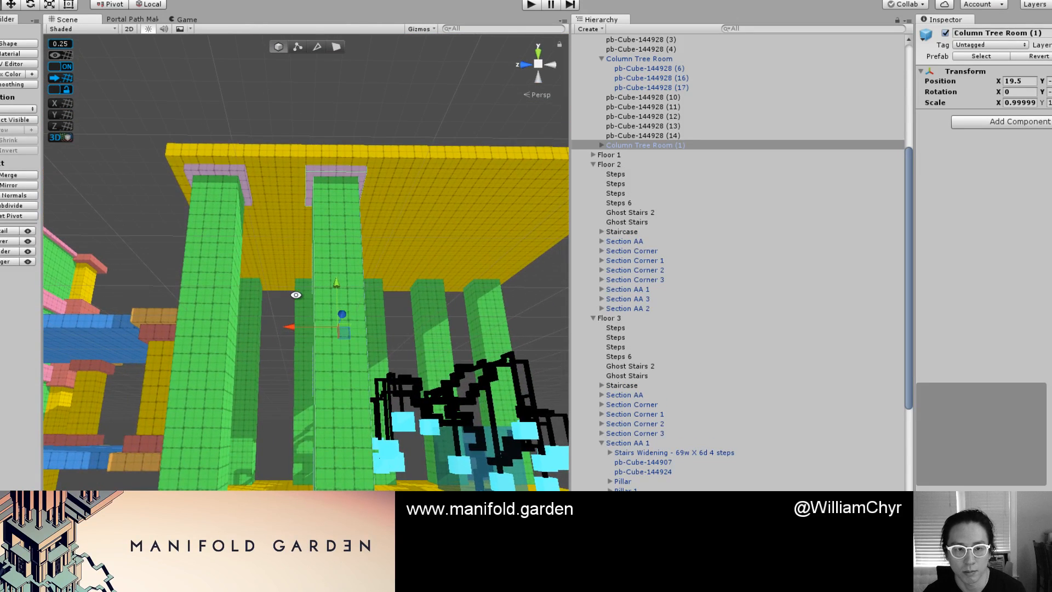
scroll(247, 303, down, 2)
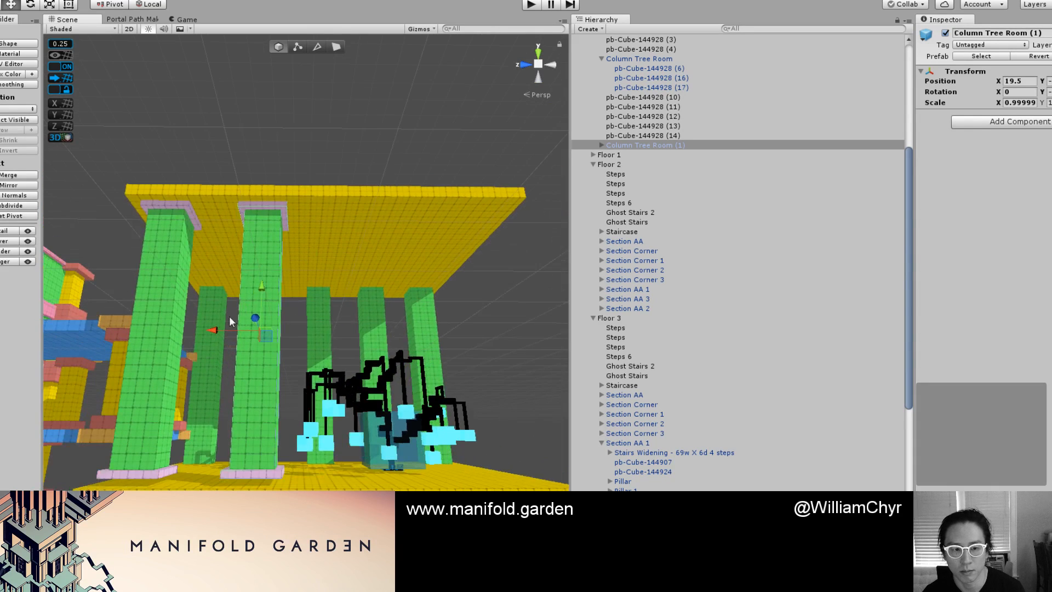
Duplicate the capped column two more times along the row, placing the last copy at X 51.5.
key(ctrl+d)
drag(217, 331, 322, 323)
key(ctrl+d)
scroll(322, 328, down, 3)
middle_drag(322, 329, 335, 268)
scroll(345, 276, up, 3)
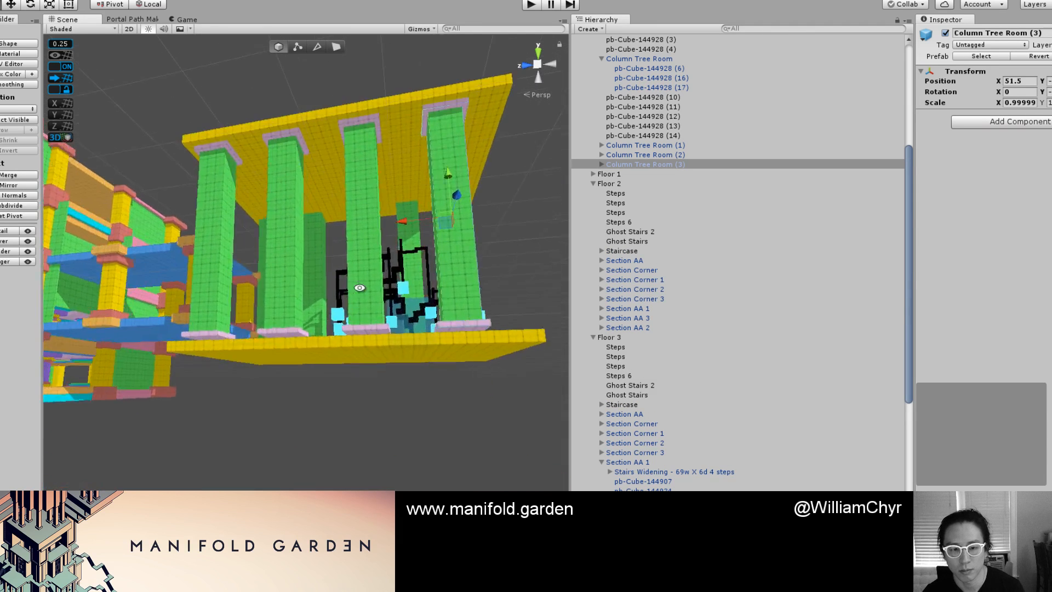
alt+drag(359, 286, 385, 332)
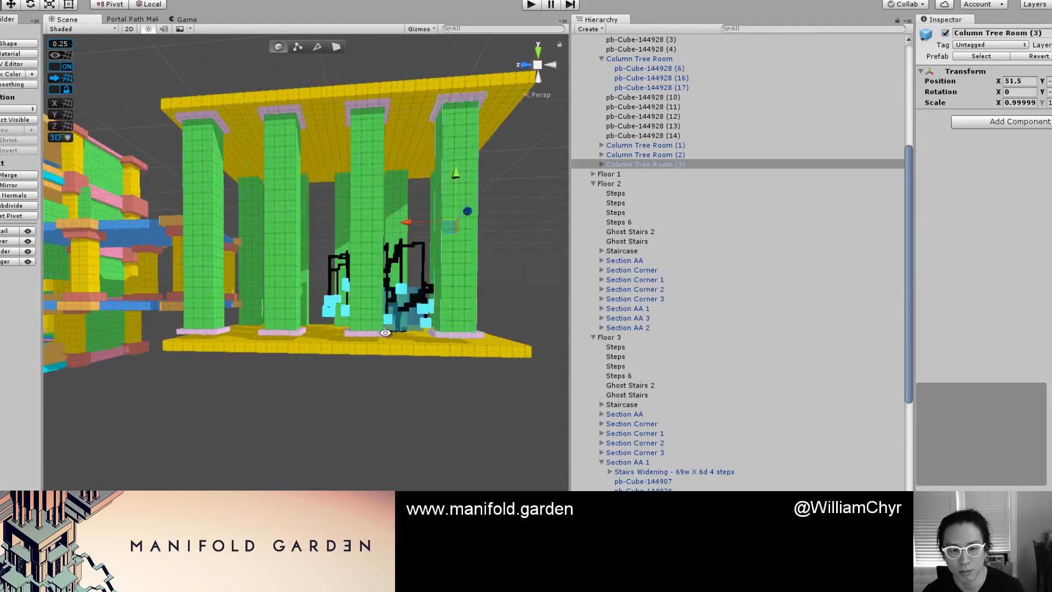
Delete the five plain green columns, pb-Cube-144928 (10) to (14), on the pavilion's opposite side.
click(384, 334)
drag(344, 292, 344, 287)
click(260, 466)
alt+drag(260, 466, 247, 321)
click(211, 411)
shift+click(246, 300)
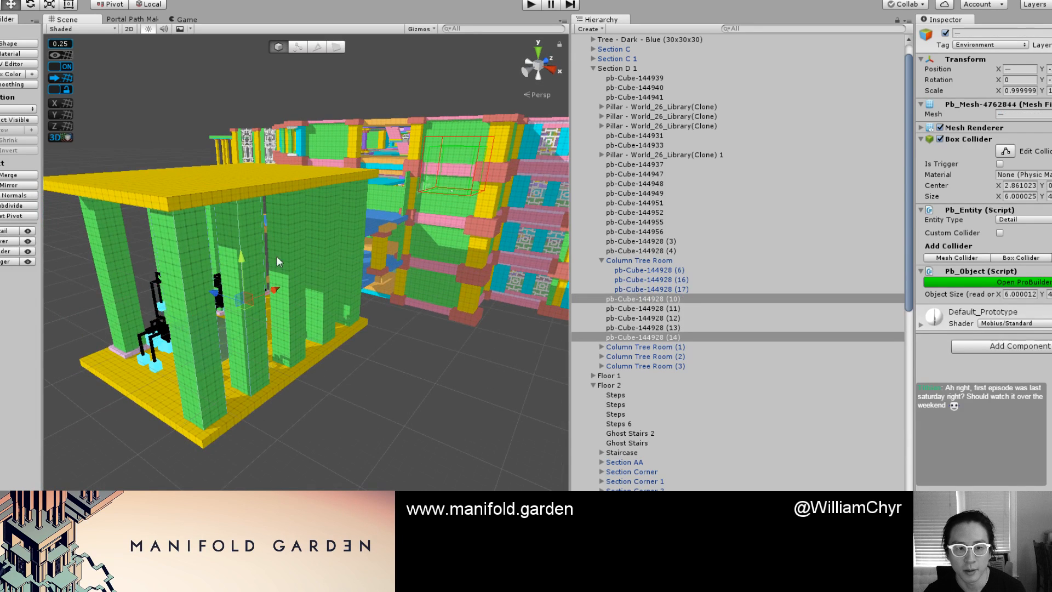
shift+click(289, 249)
shift+click(321, 235)
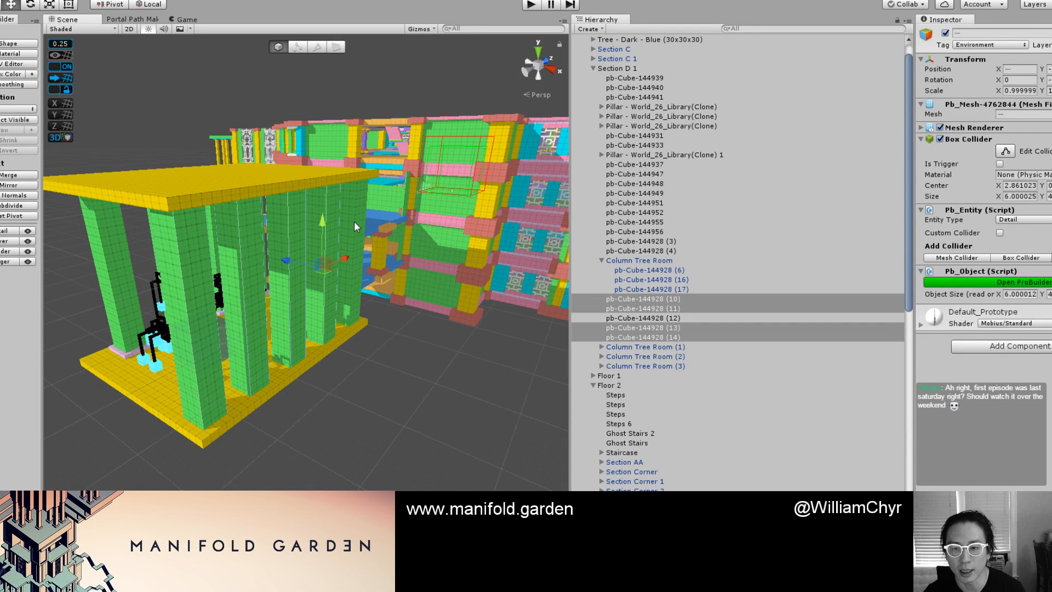
shift+click(354, 221)
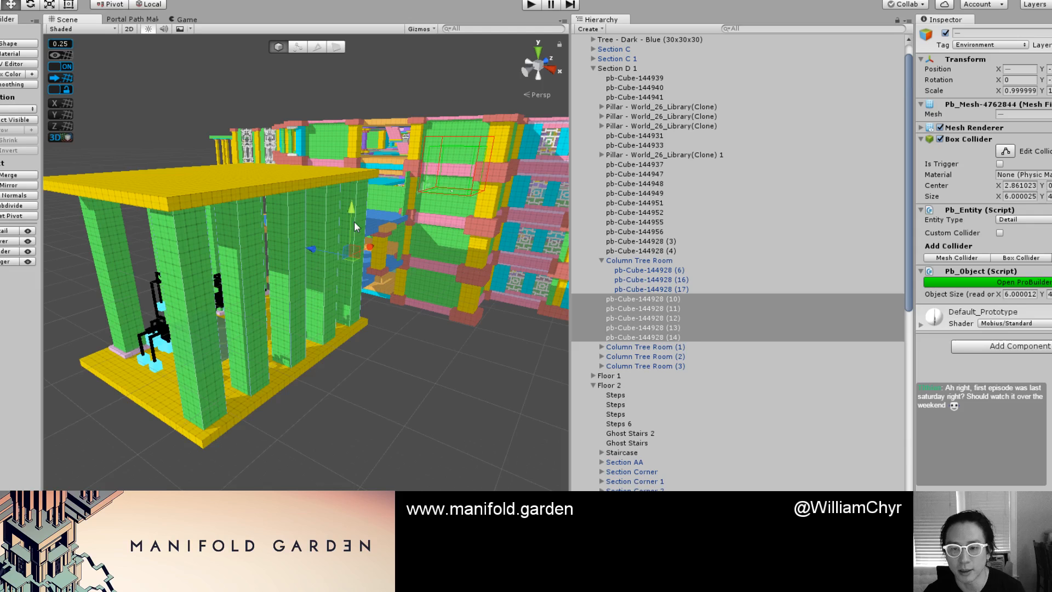
key(Delete)
Duplicate the four Column Tree Room columns and move the copies across to the pavilion's opposite edge.
click(647, 262)
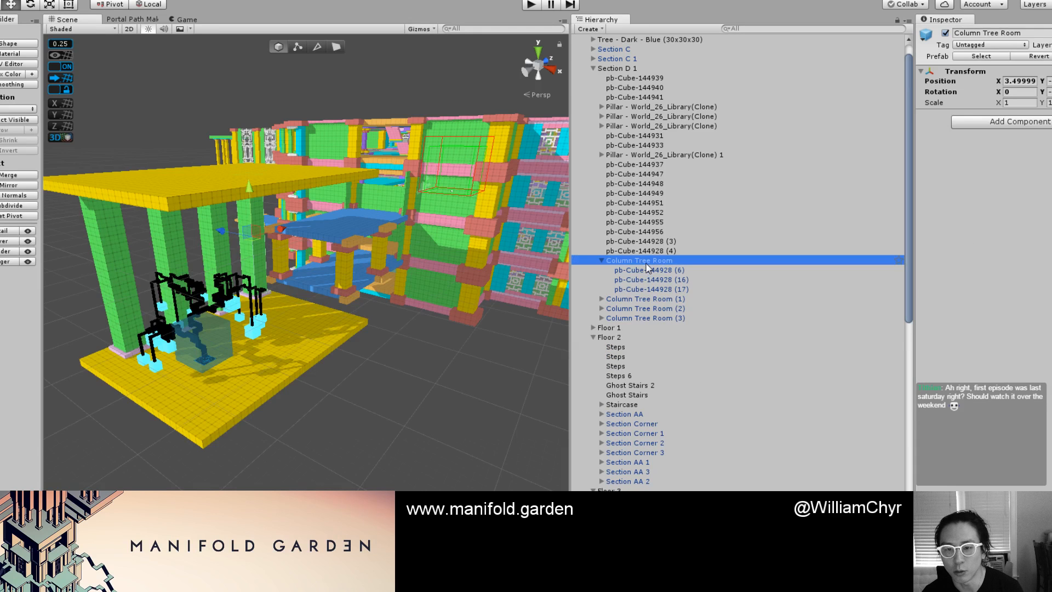
click(601, 261)
shift+click(630, 288)
alt+drag(350, 334, 327, 387)
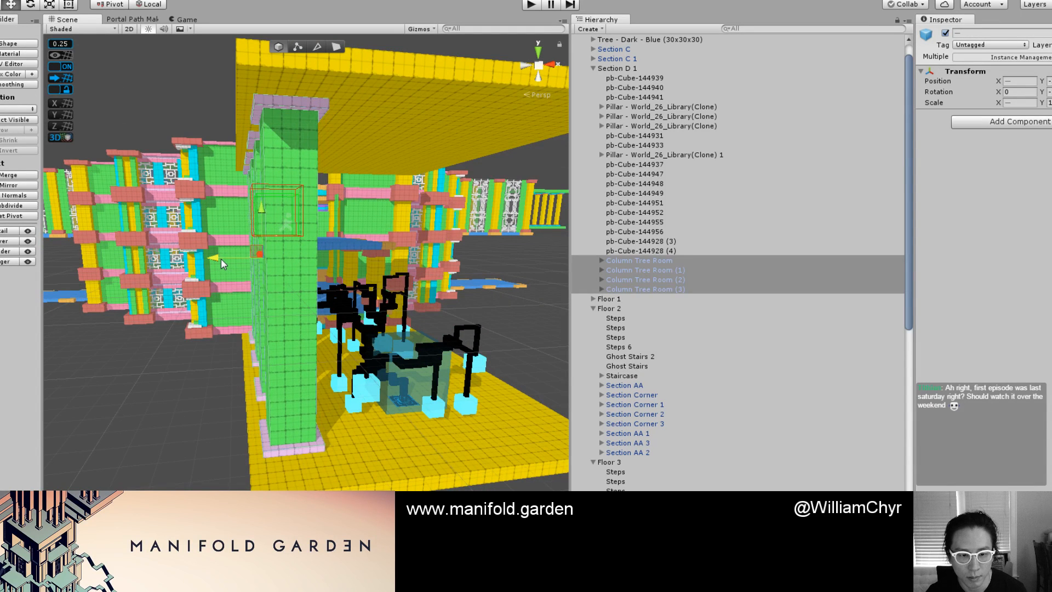
alt+drag(222, 260, 345, 370)
scroll(348, 351, up, 6)
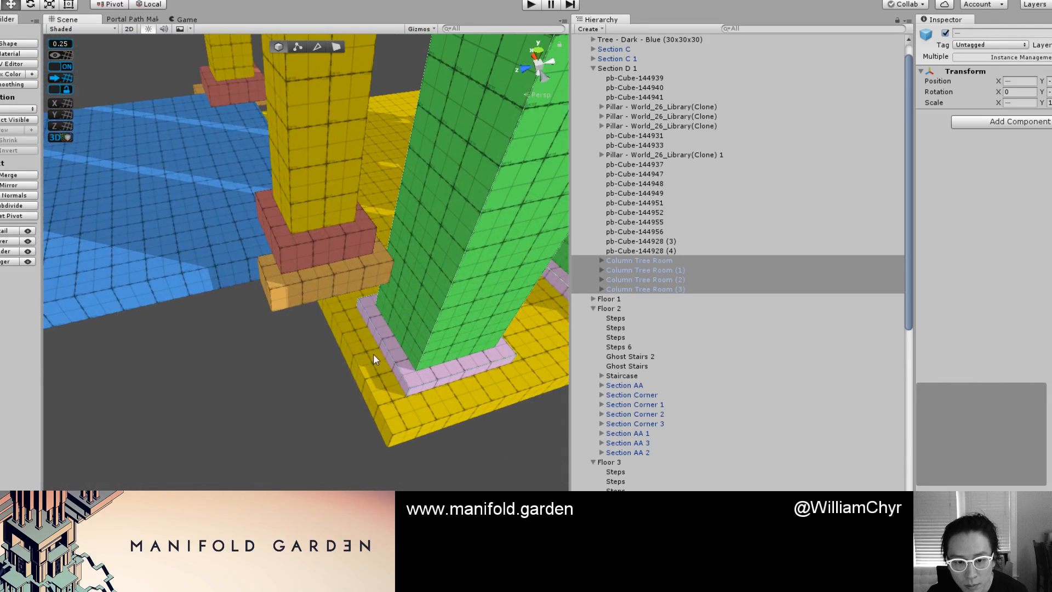
scroll(373, 353, down, 6)
alt+drag(373, 353, 228, 306)
scroll(228, 306, up, 3)
middle_drag(228, 306, 368, 343)
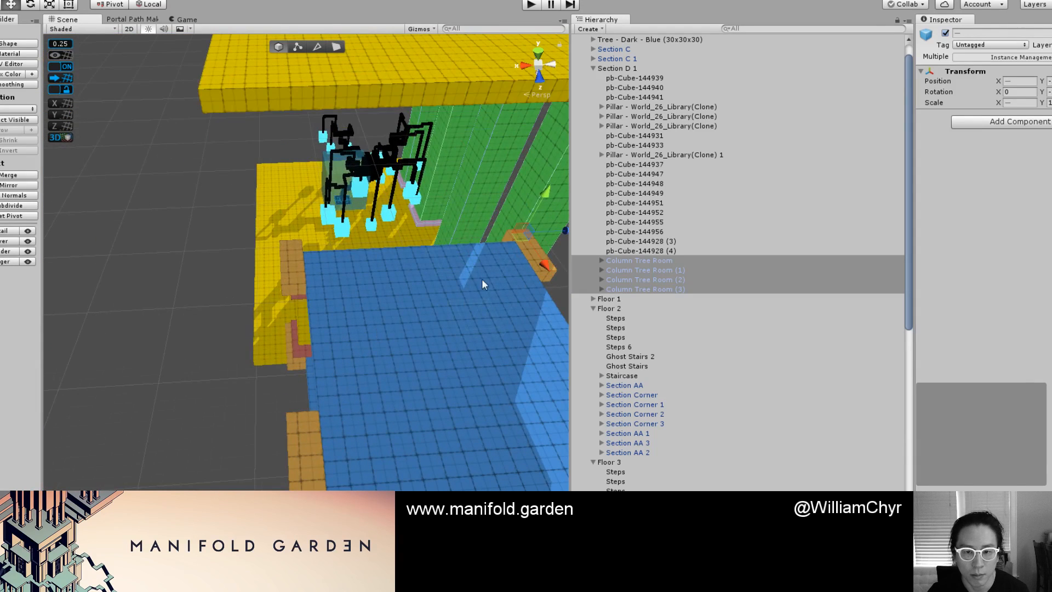
key(ctrl+d)
scroll(462, 296, down, 3)
drag(472, 161, 273, 251)
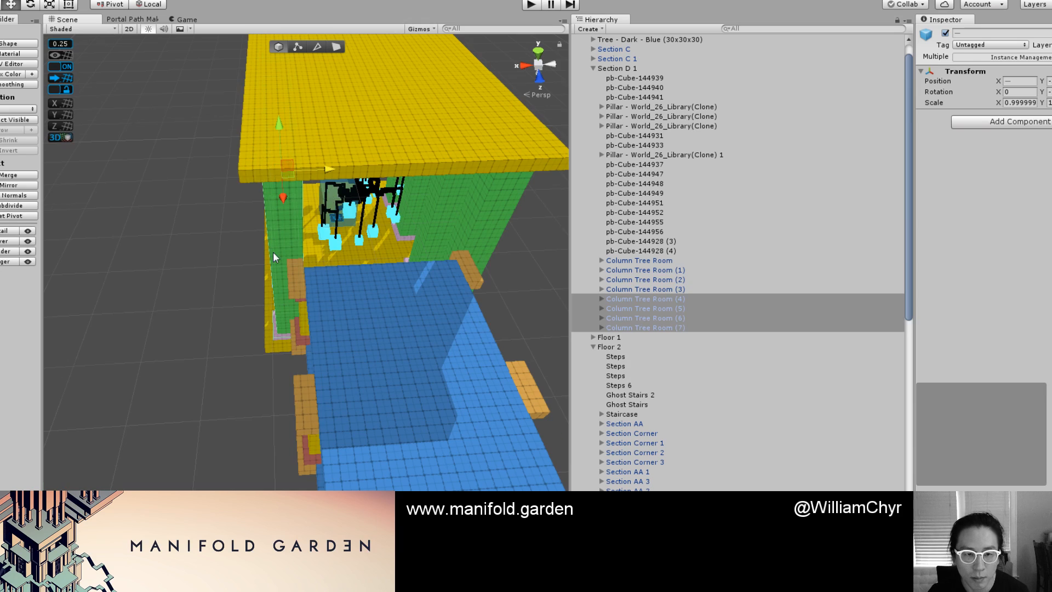
scroll(246, 266, down, 8)
click(215, 282)
Examine the pavilion's two rows of capped columns and the pillars and walkways around the library building.
scroll(205, 283, down, 3)
mouse_move(205, 284)
alt+mouse_down()
mouse_move(274, 293)
mouse_move(285, 318)
mouse_move(285, 297)
mouse_move(427, 342)
mouse_move(520, 340)
alt+mouse_up()
scroll(286, 317, down, 3)
scroll(286, 297, up, 10)
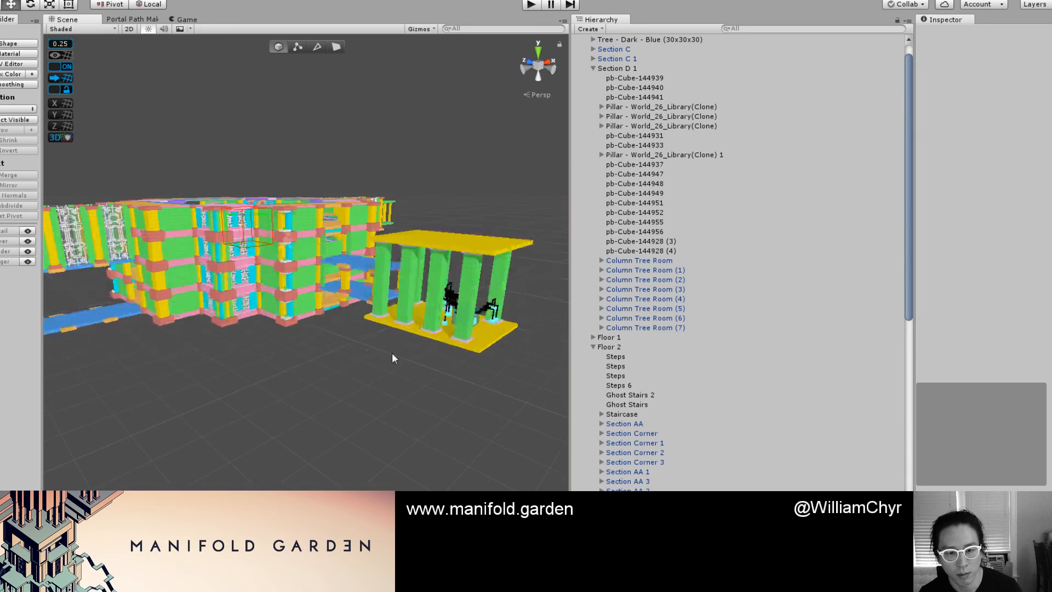
scroll(411, 346, up, 5)
alt+drag(431, 333, 351, 342)
middle_drag(323, 346, 482, 334)
scroll(383, 307, down, 4)
alt+drag(306, 274, 432, 275)
scroll(187, 267, up, 8)
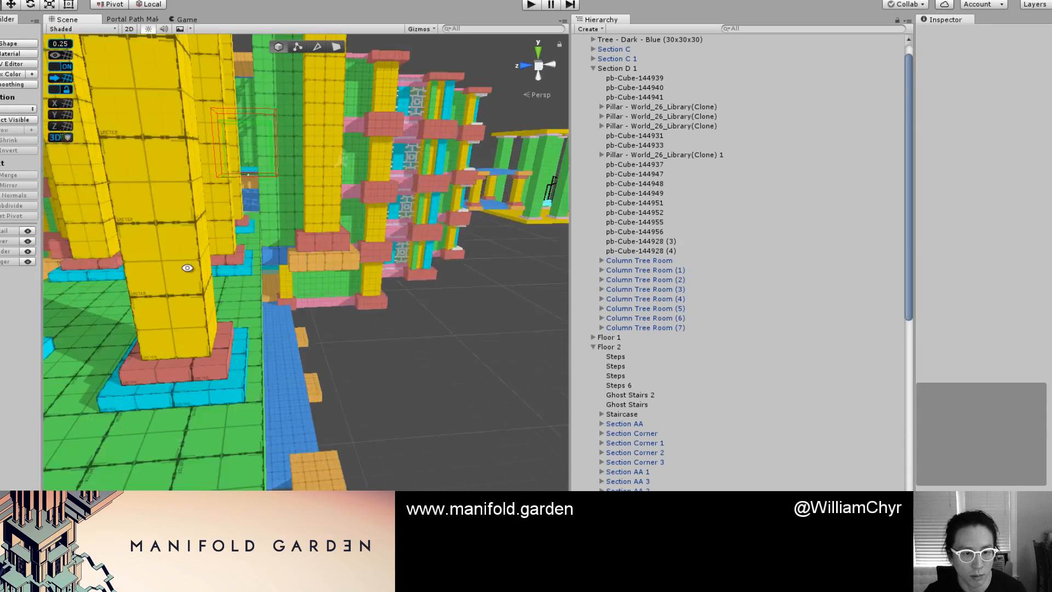
Expand Section C in the hierarchy and examine where its hall meets the tree pavilion's floor.
alt+drag(187, 268, 311, 285)
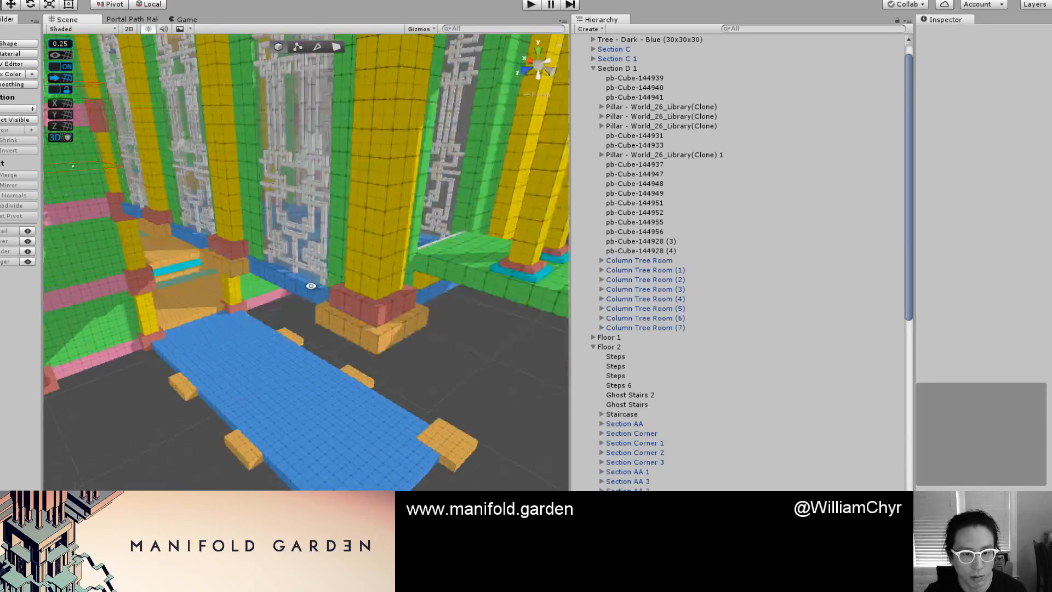
scroll(438, 274, up, 8)
click(450, 359)
key(f)
scroll(380, 369, up, 3)
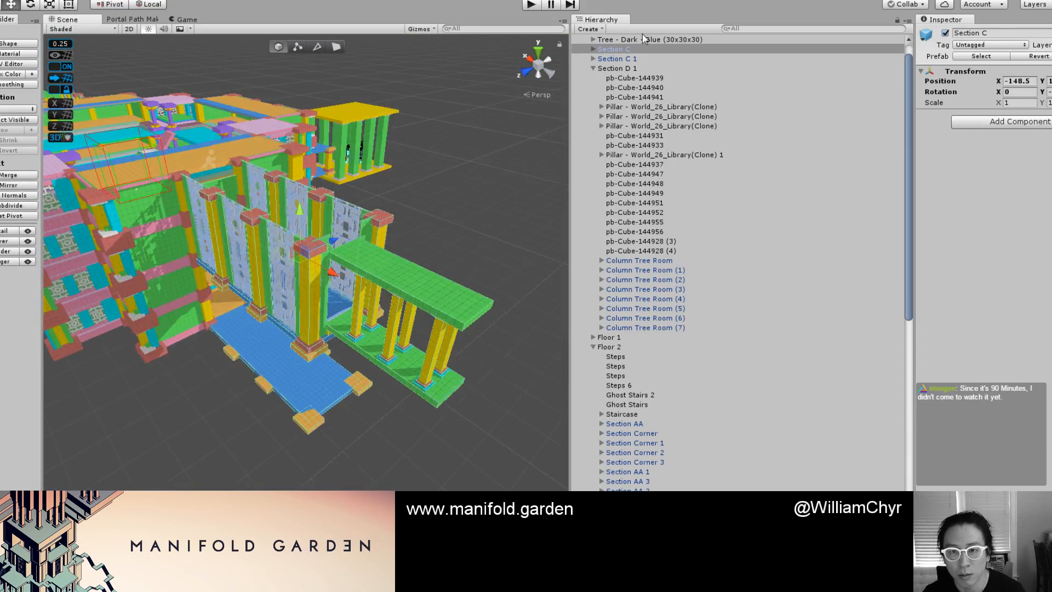
click(593, 50)
scroll(361, 209, up, 5)
alt+drag(364, 219, 402, 272)
middle_drag(402, 272, 271, 415)
alt+drag(272, 415, 436, 394)
middle_drag(437, 395, 361, 323)
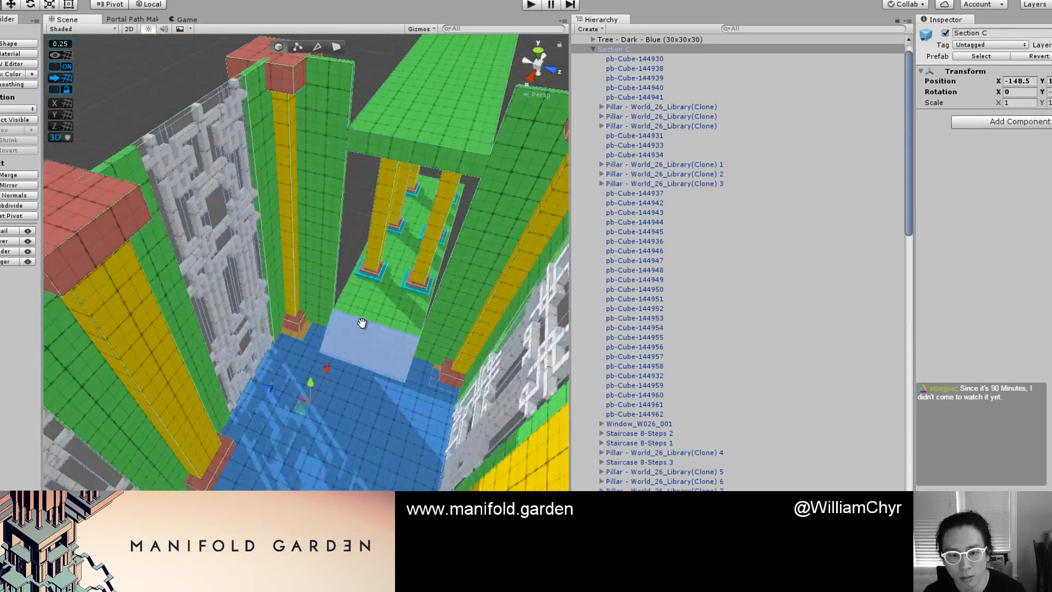
scroll(380, 335, up, 3)
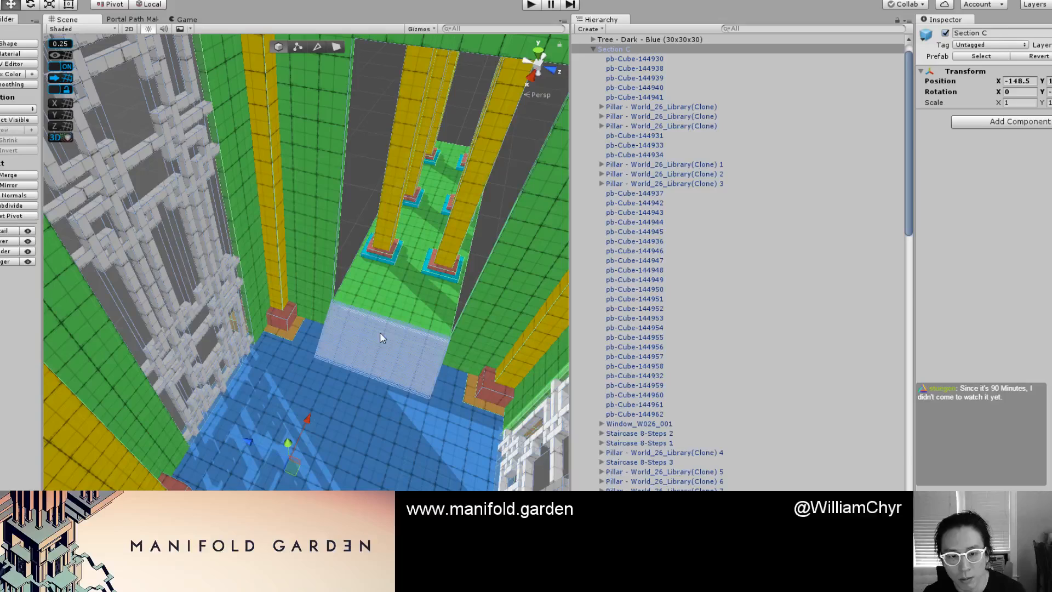
Delete Staircase 8-Steps 1 and Staircase 8-Steps 2 at the pavilion entrance in Section C, agreeing to break the prefab instance.
click(380, 332)
key(f)
alt+drag(445, 352, 357, 317)
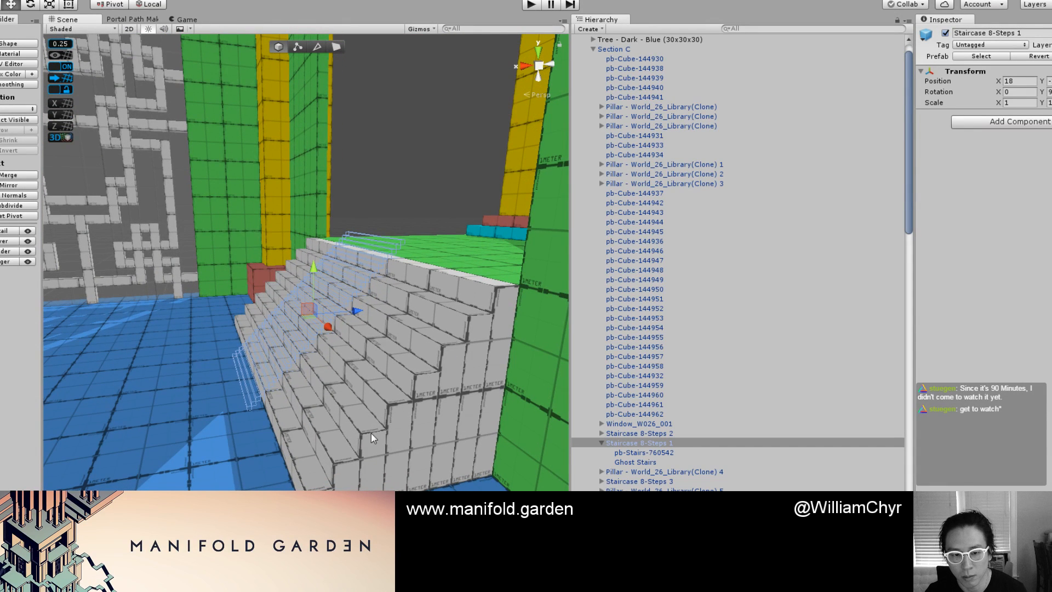
right_click(658, 445)
ctrl+click(637, 435)
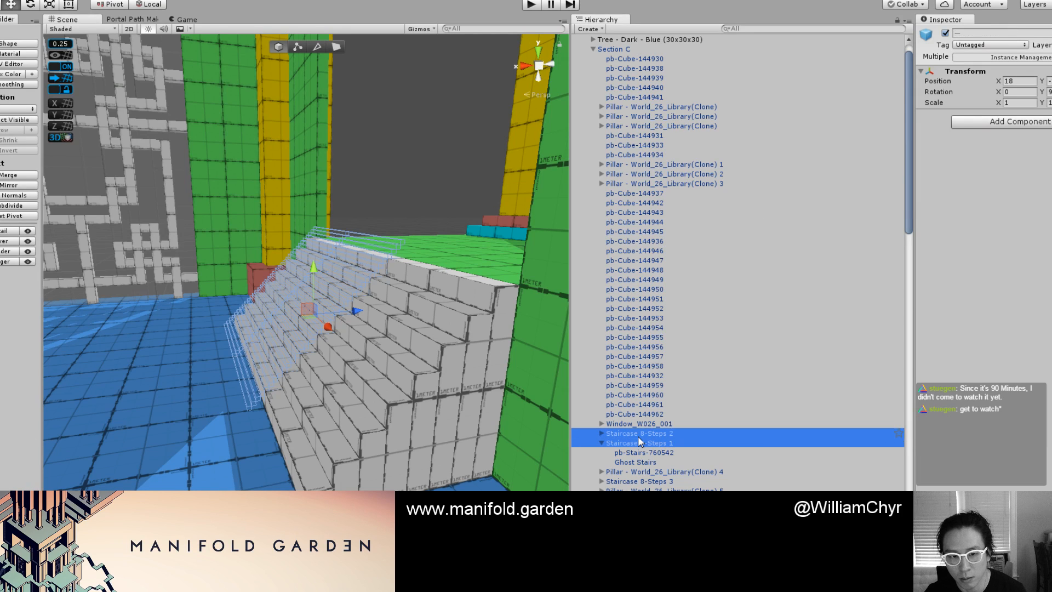
key(Left)
right_click(628, 442)
click(679, 294)
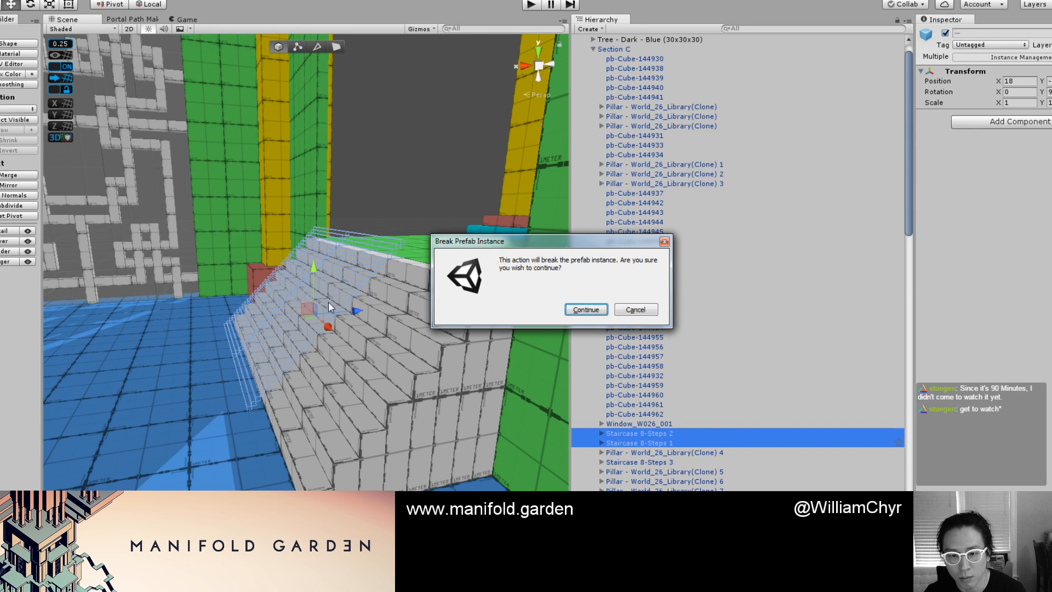
key(Return)
Delete the remaining Staircase 8-Steps 3 in front of the pavilion floor.
key(f)
click(487, 290)
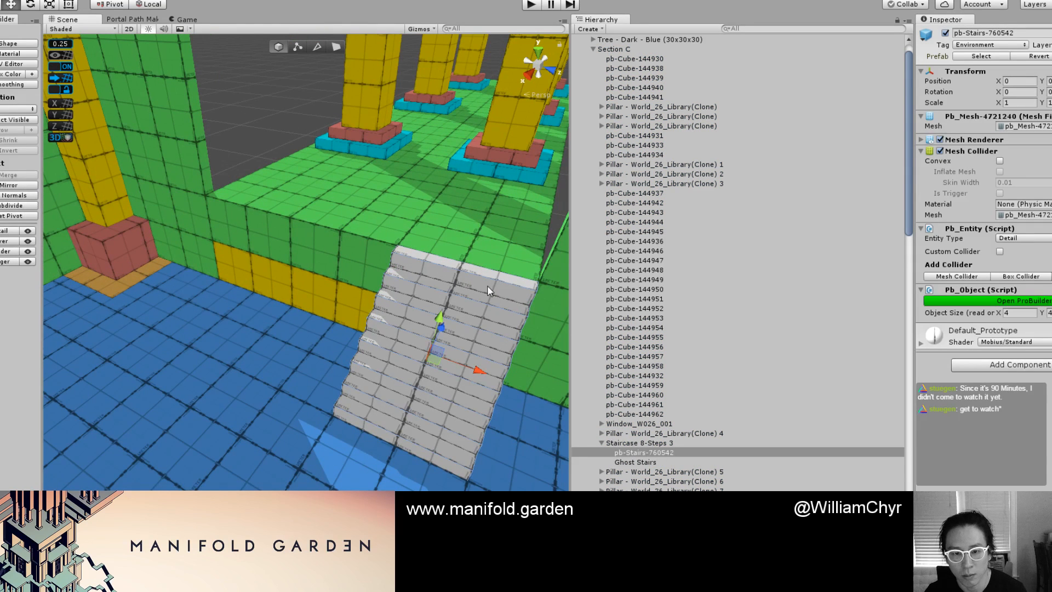
right_click(657, 442)
click(682, 279)
Generate a 7-step staircase with a back, 12 wide with 0.5-high steps, using the Staircase Generator.
click(431, 266)
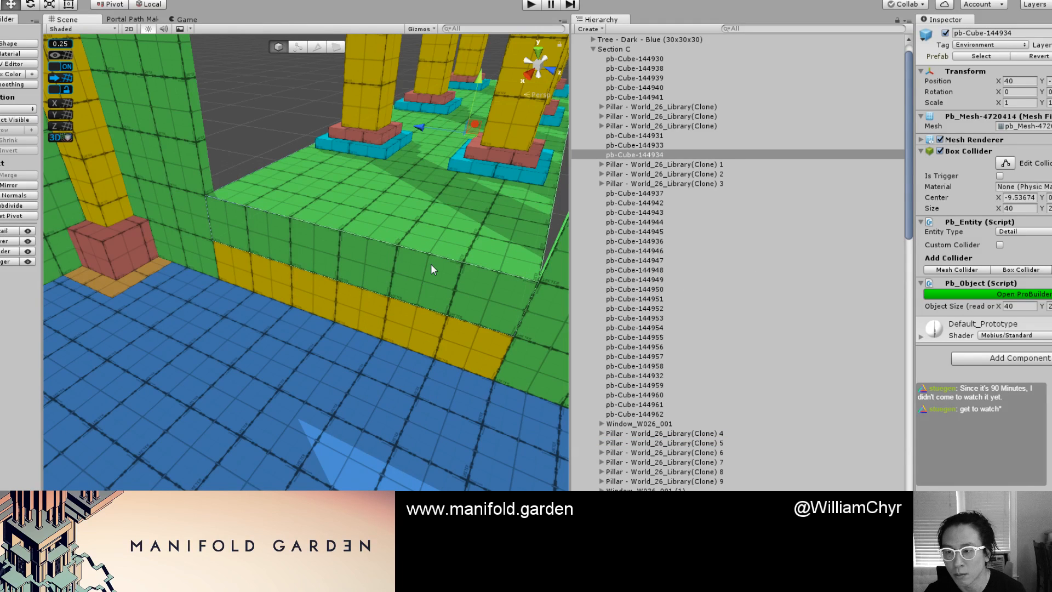
click(204, 3)
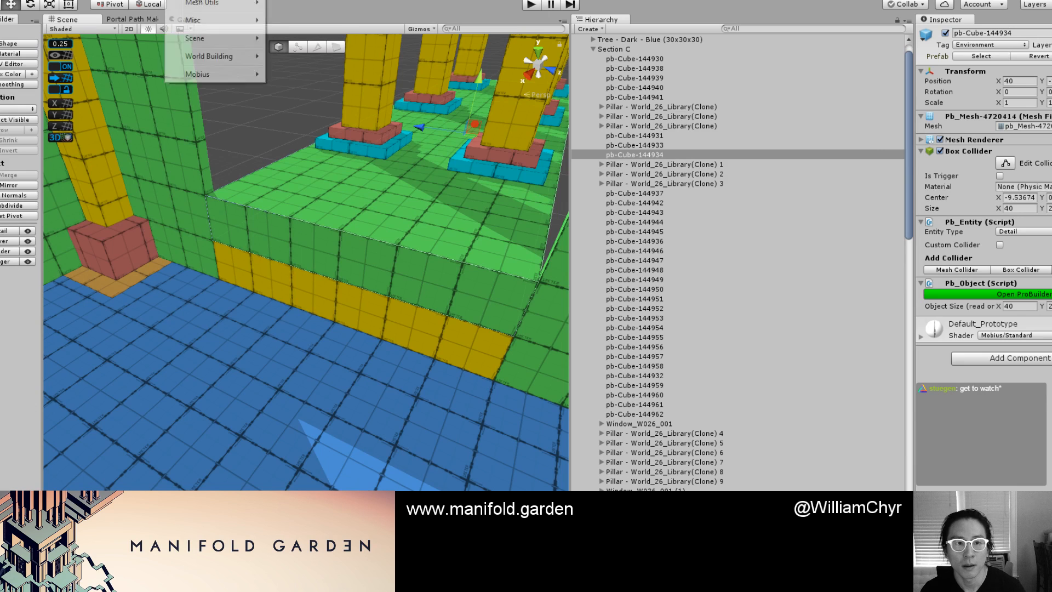
mouse_move(220, 44)
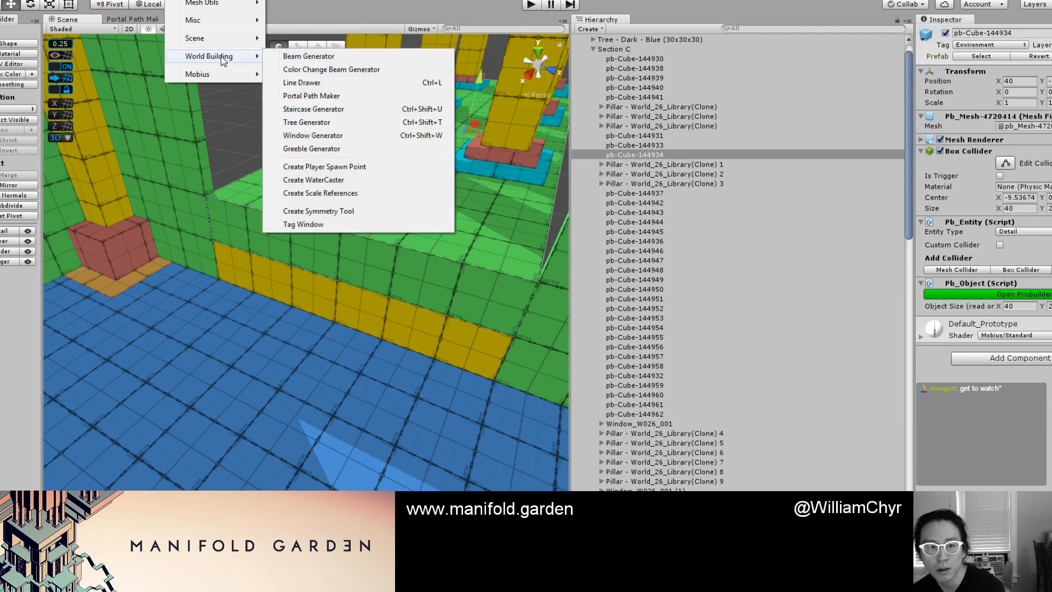
click(342, 110)
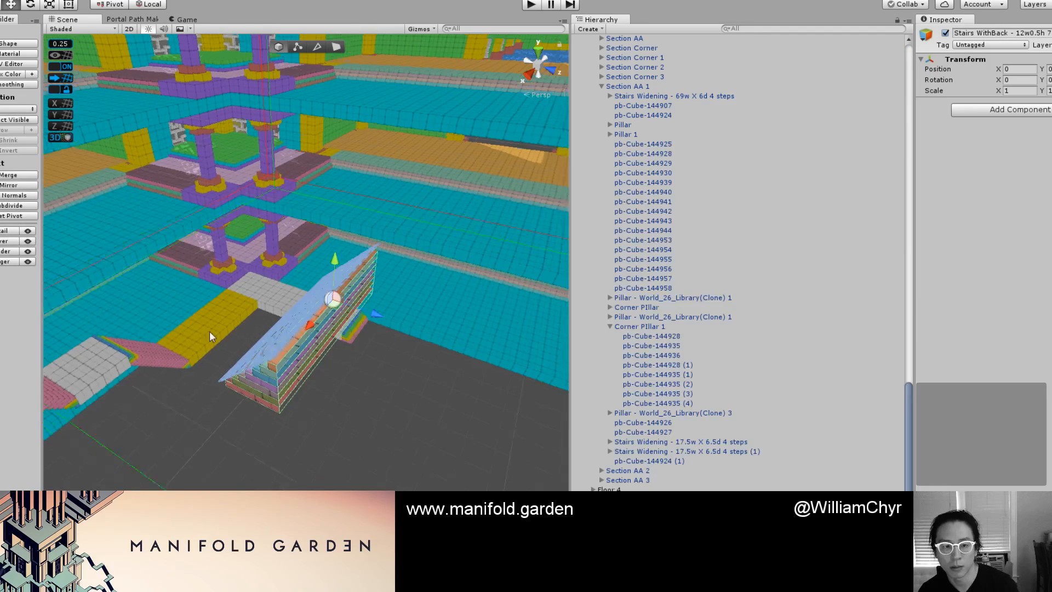
Move the new staircase out of the central building and onto the blue floor of Section C's hall, at X -131.
scroll(336, 319, down, 5)
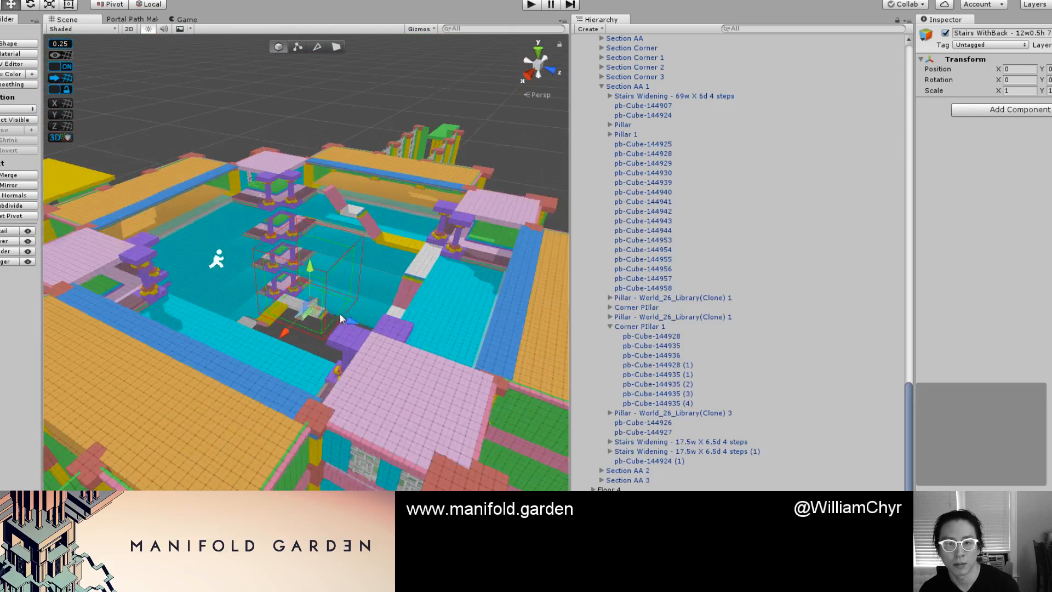
scroll(359, 307, up, 3)
drag(285, 333, 434, 192)
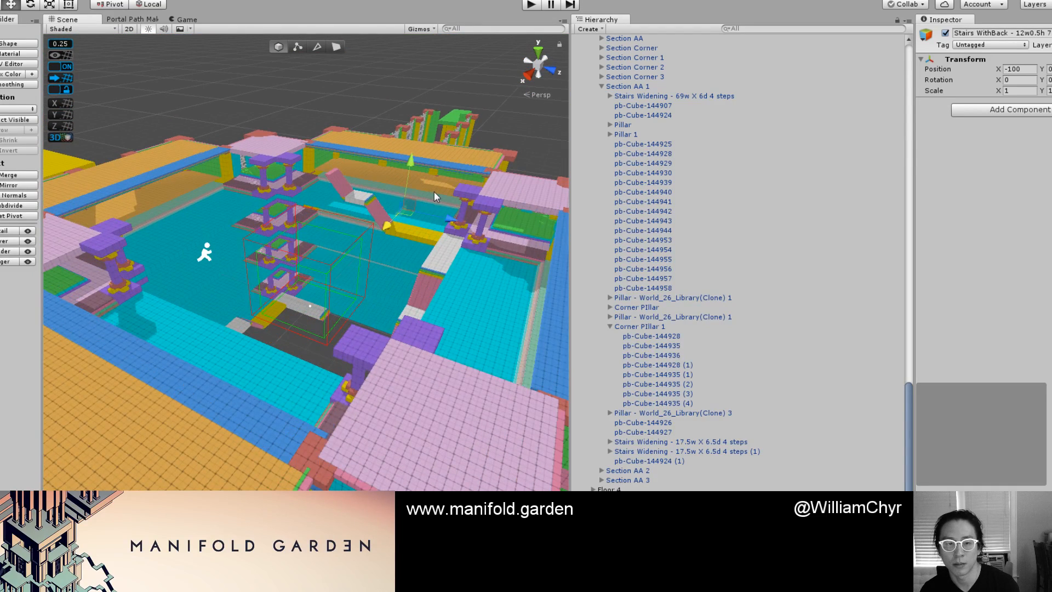
scroll(434, 196, up, 3)
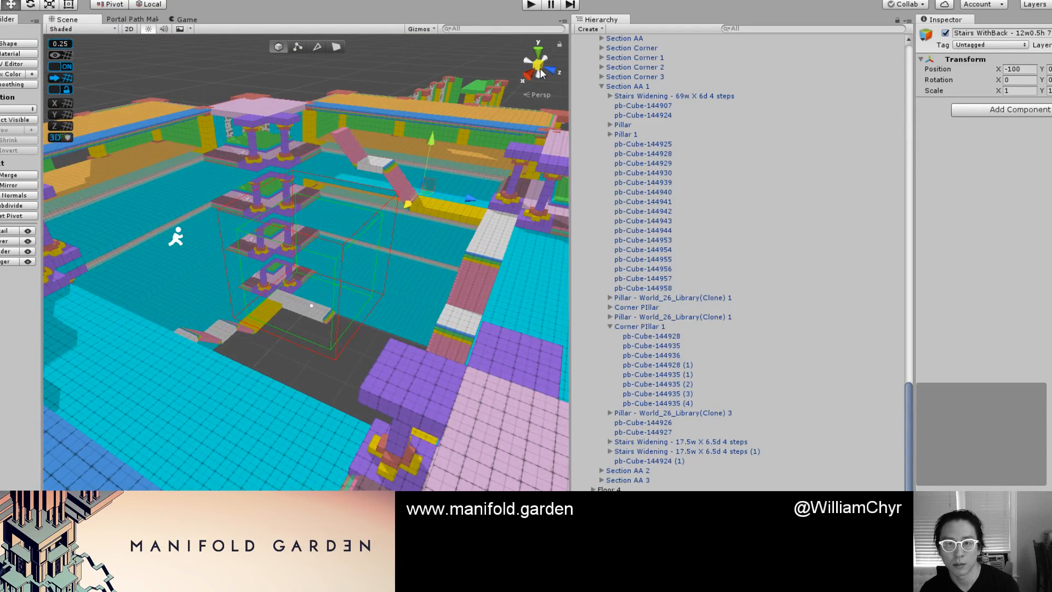
click(540, 70)
key(f)
alt+drag(465, 133, 394, 422)
key(f)
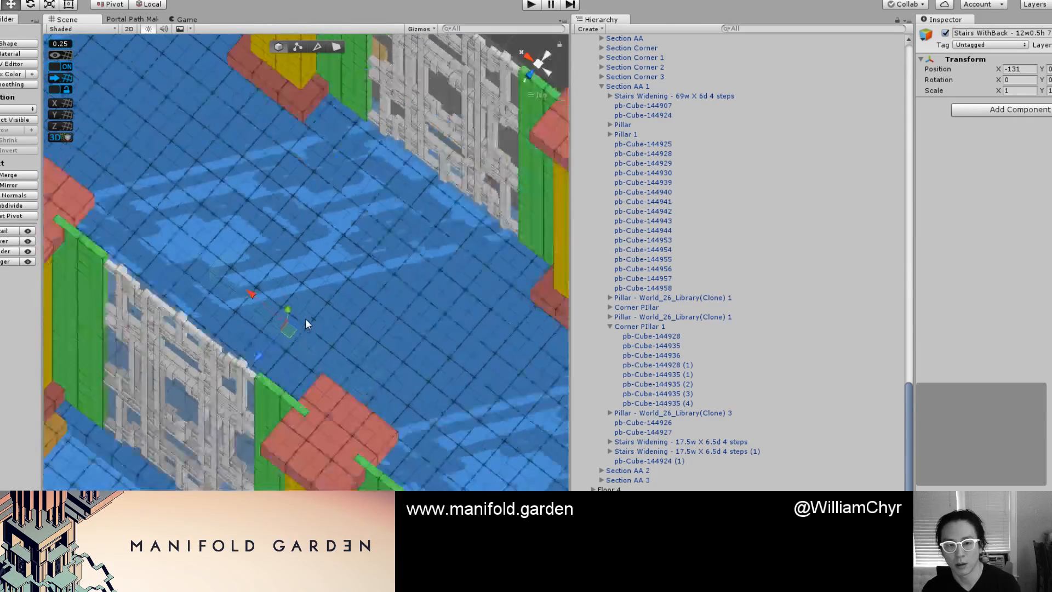
scroll(304, 324, down, 10)
alt+drag(292, 343, 391, 394)
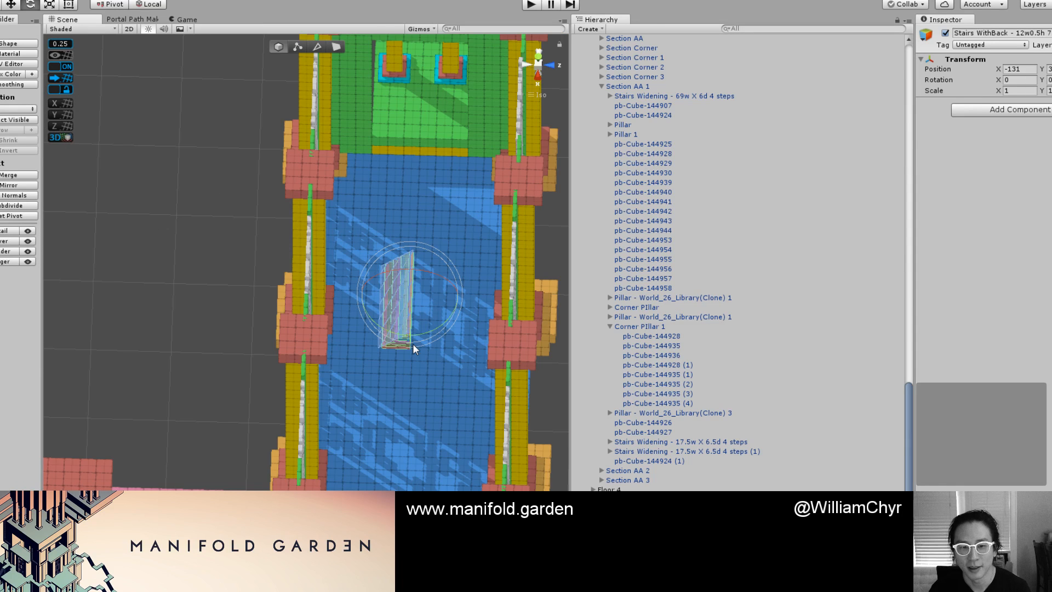
Rotate the staircase to face the tree pavilion and snap it against the pavilion floor's front edge, at X -168.25.
ctrl+drag(413, 343, 521, 286)
key(w)
key(v)
drag(362, 293, 374, 151)
scroll(388, 144, up, 3)
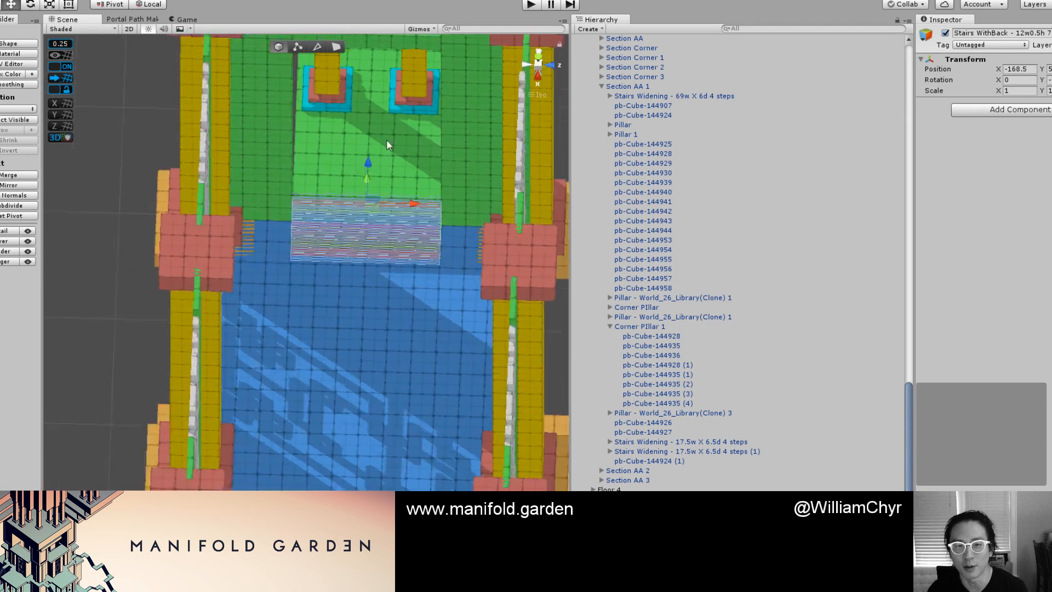
scroll(408, 156, up, 6)
alt+drag(411, 207, 383, 265)
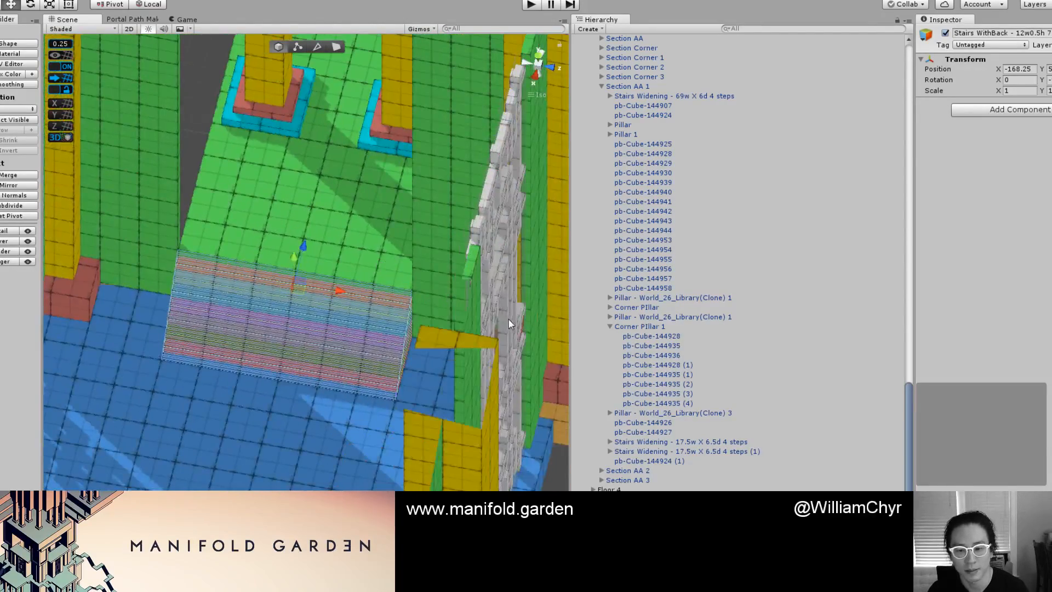
Collapse Section D 1 and the expanded floor groups in the hierarchy and reparent the new staircase under Section C.
click(310, 216)
scroll(697, 222, up, 7)
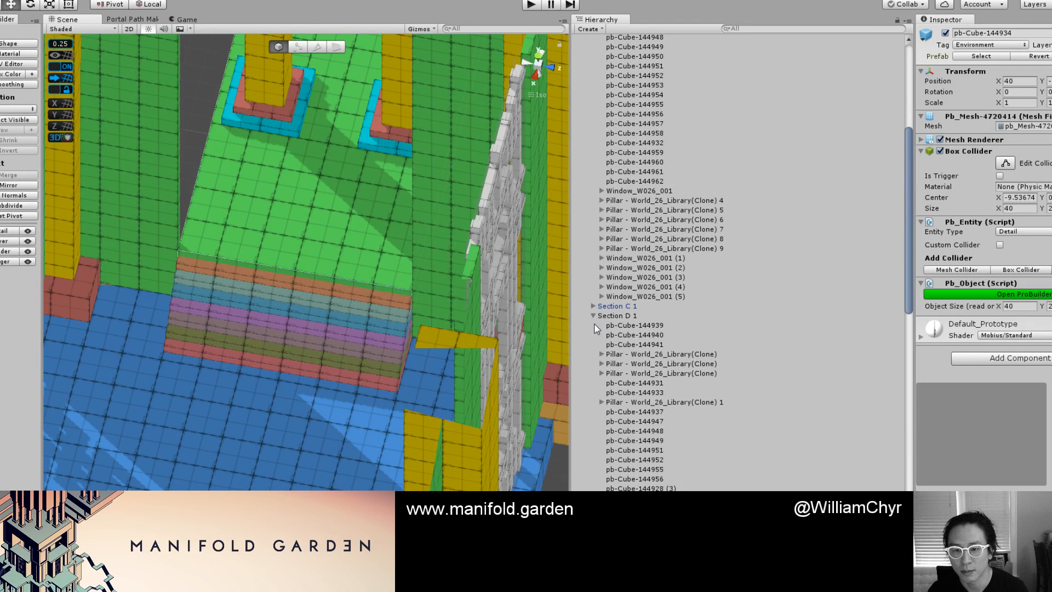
click(594, 316)
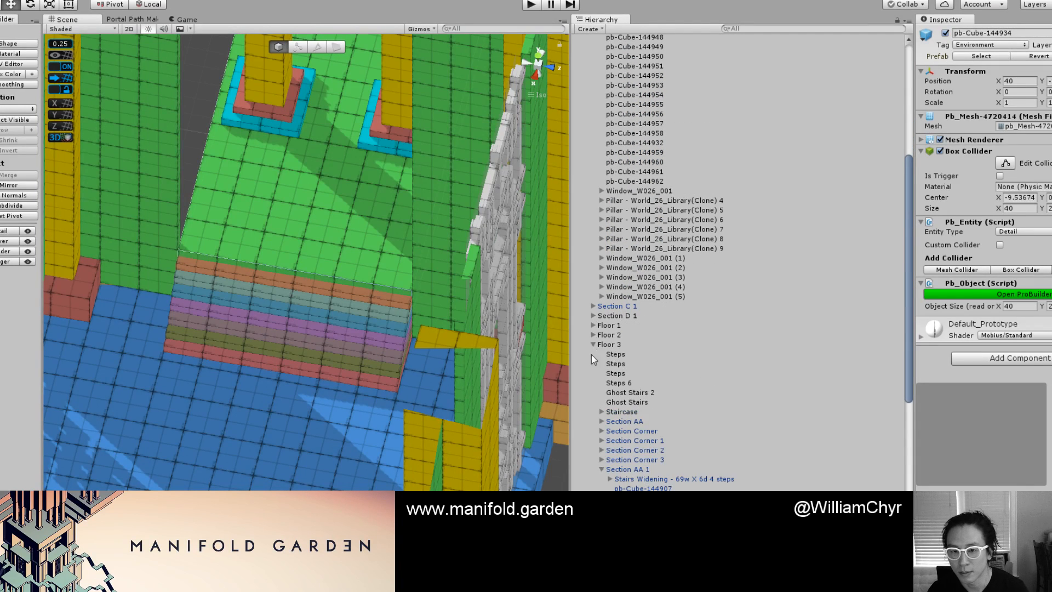
click(593, 335)
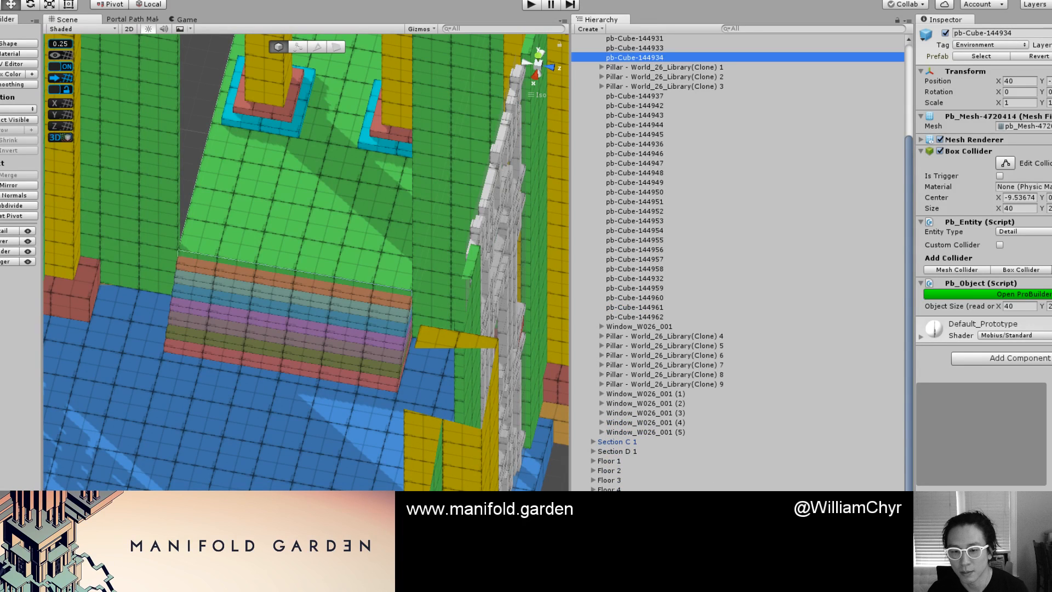
click(291, 323)
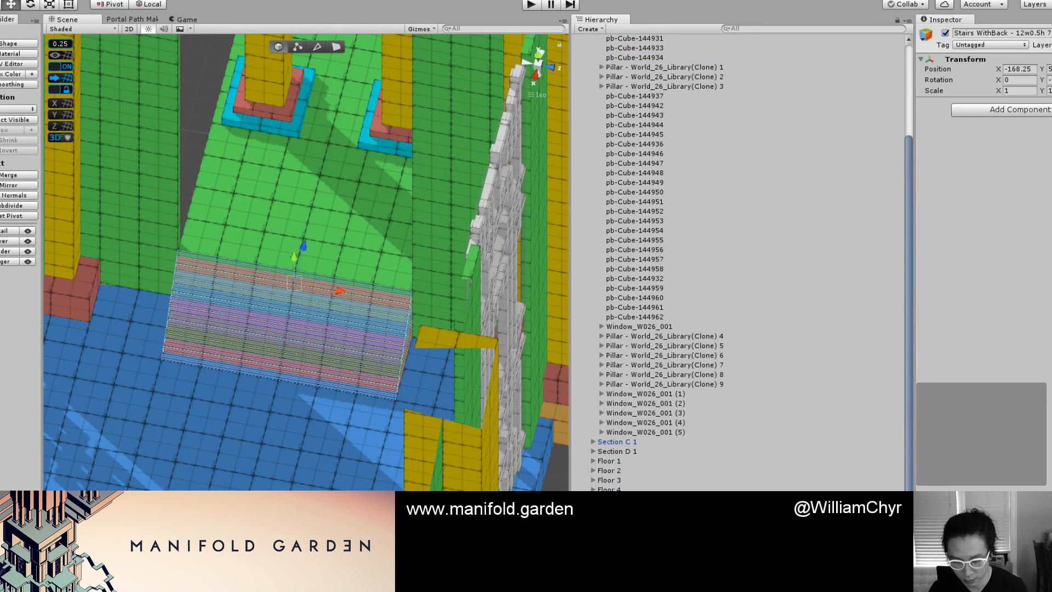
key(ctrl+shift+r)
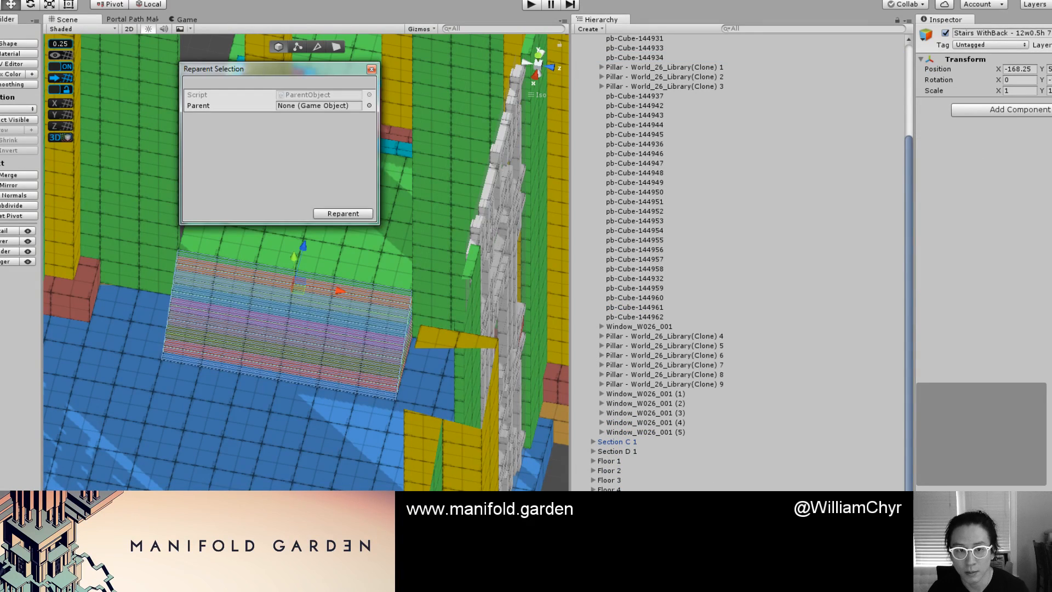
click(367, 108)
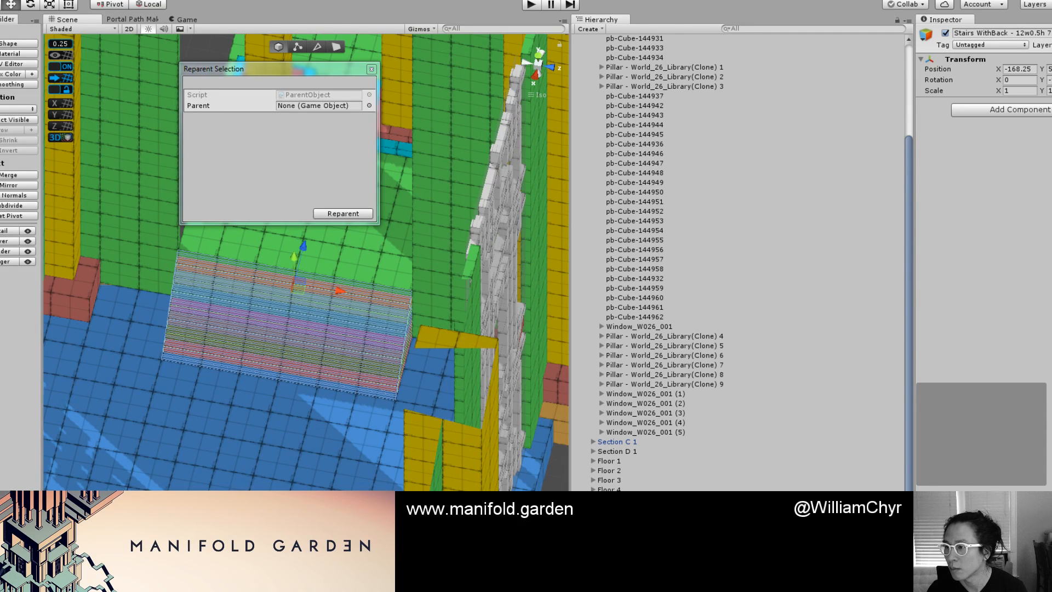
drag(617, 442, 319, 105)
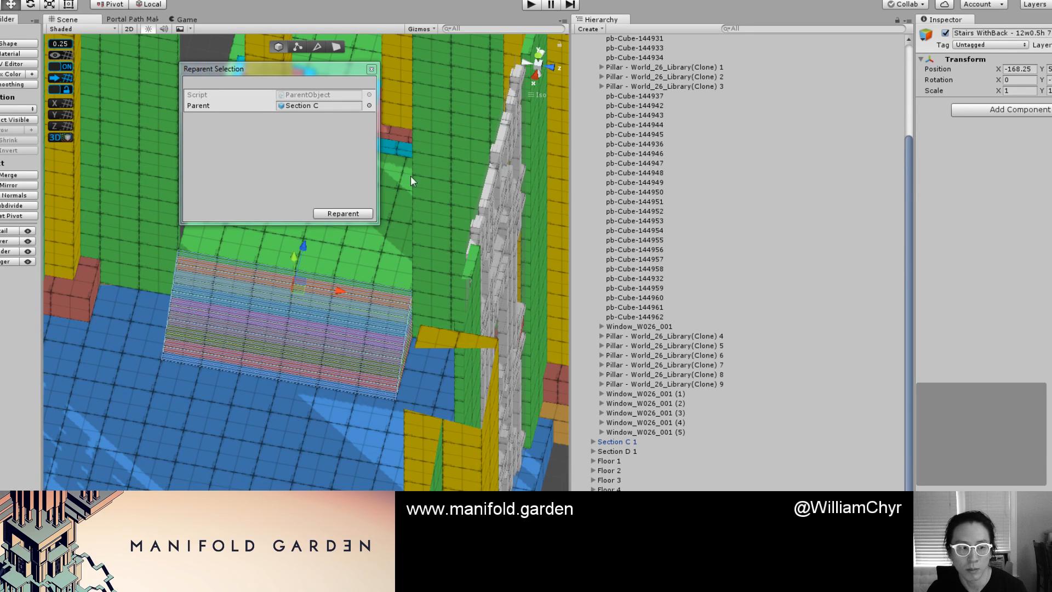
click(336, 215)
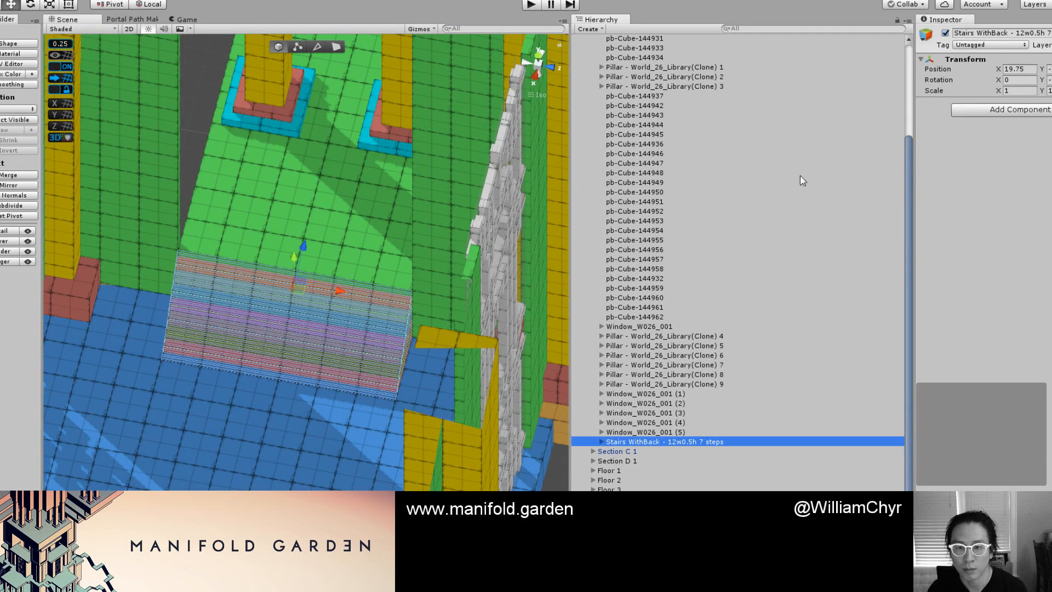
Select Section C and examine its hall and the adjoining walkway from outside the library building.
scroll(810, 179, up, 4)
double_click(611, 70)
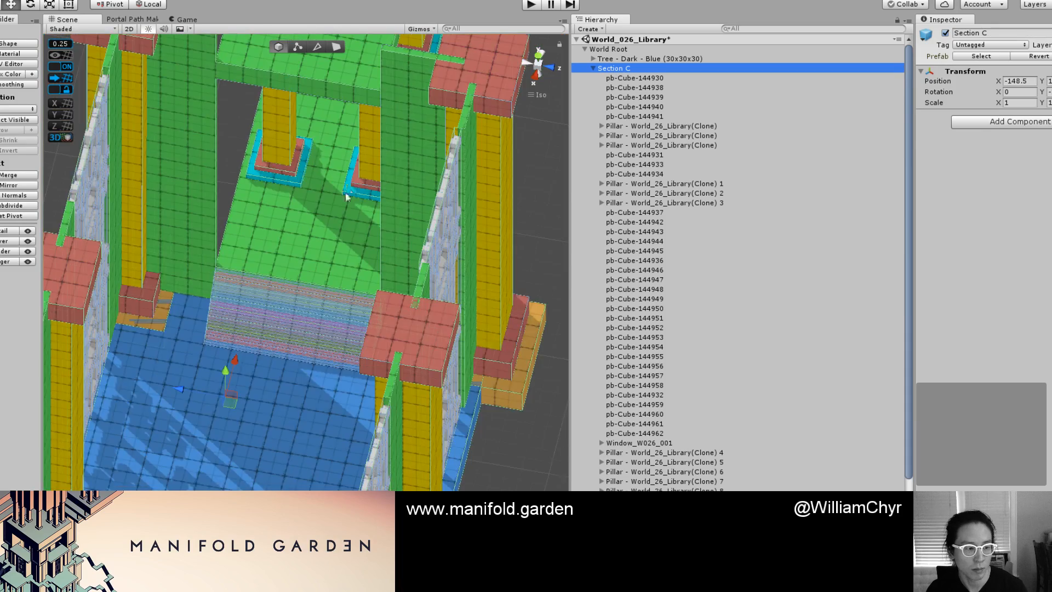
click(460, 241)
scroll(460, 241, down, 5)
alt+drag(460, 241, 473, 149)
scroll(246, 236, down, 4)
scroll(251, 255, down, 4)
click(455, 167)
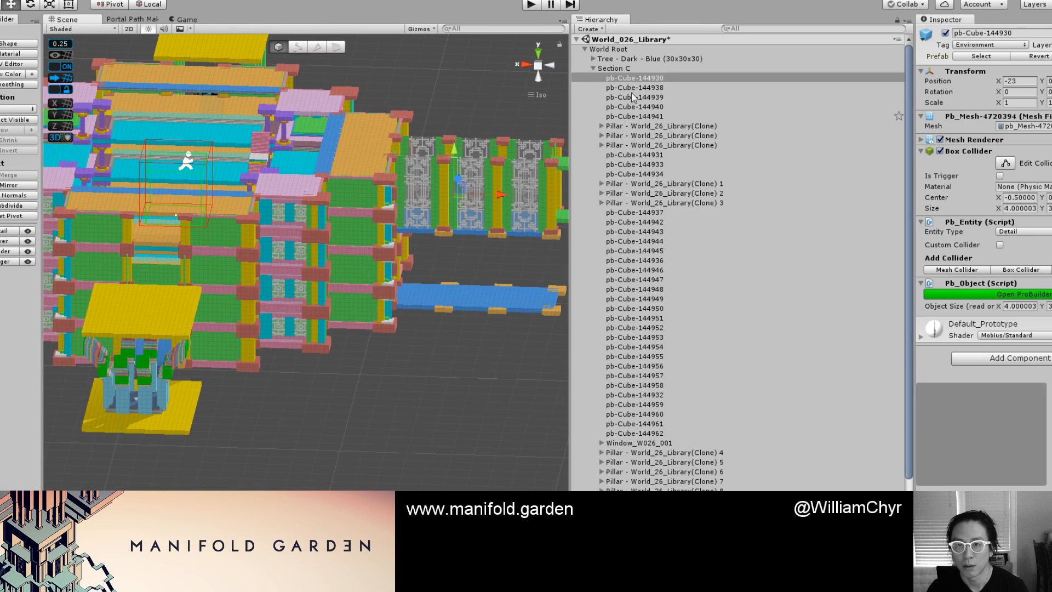
click(705, 67)
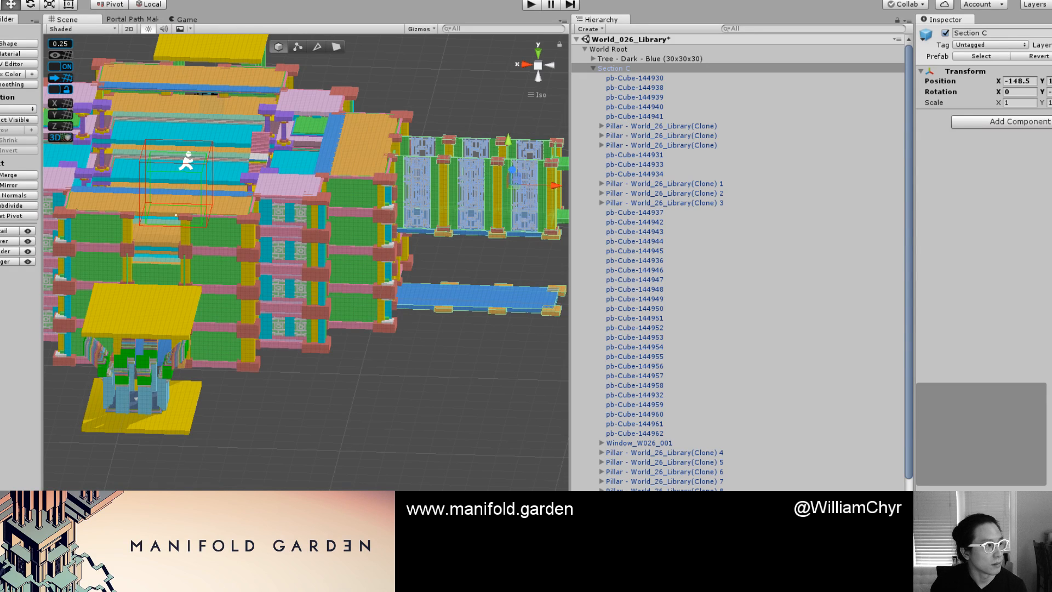
Examine the yellow-roofed tree pavilion and the blue walkways joining it to the library, and select its roof slab.
click(390, 445)
alt+drag(390, 445, 287, 395)
scroll(274, 394, up, 4)
middle_drag(242, 393, 329, 317)
scroll(307, 322, up, 4)
alt+drag(329, 316, 276, 288)
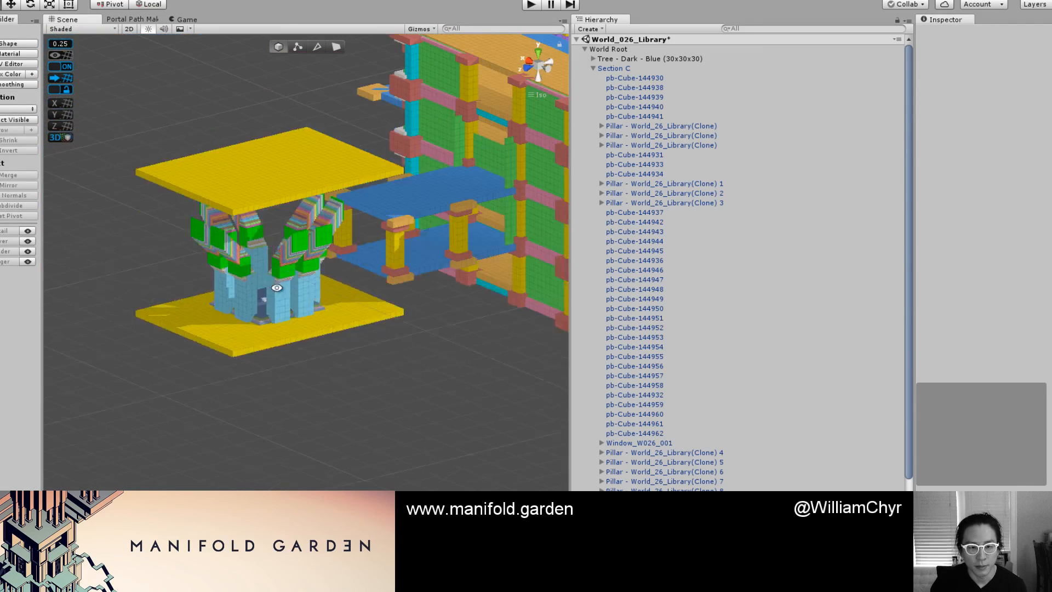
scroll(272, 285, down, 2)
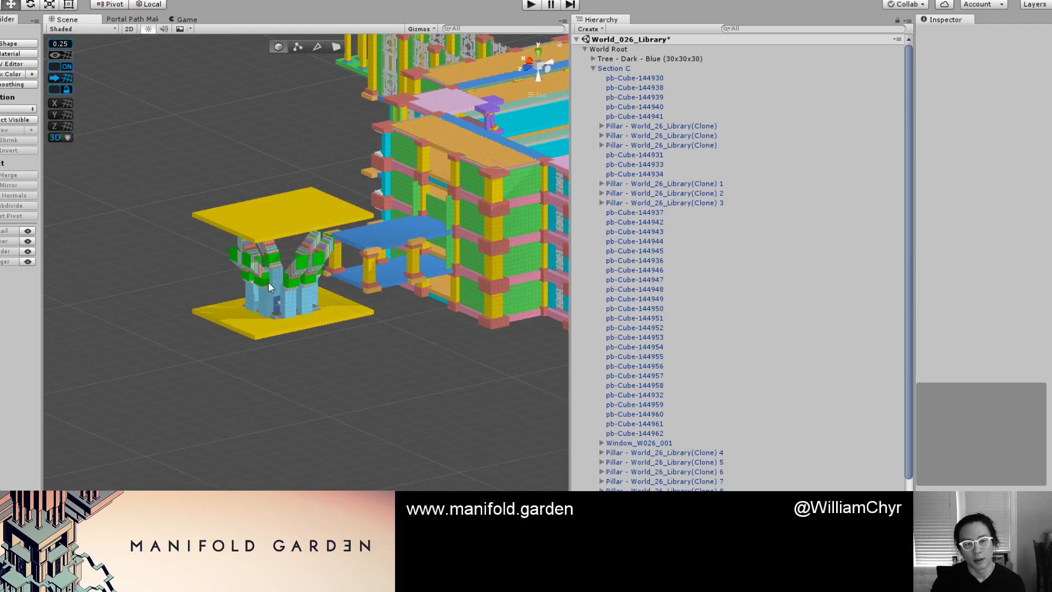
scroll(268, 281, down, 2)
click(271, 243)
scroll(370, 253, down, 2)
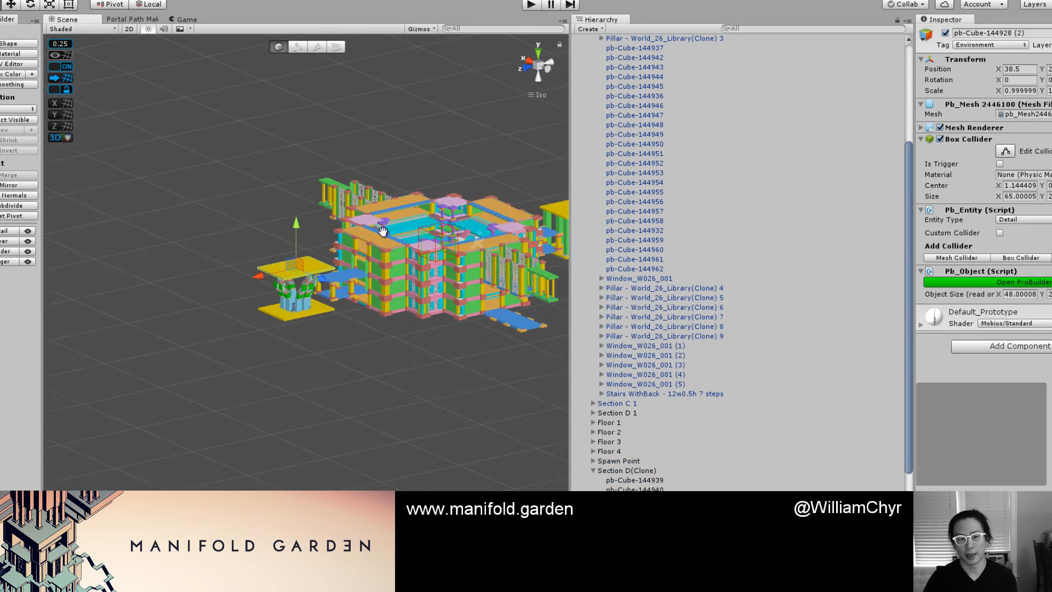
Examine the yellow-roofed pavilion with tall green columns on the library's opposite side.
middle_drag(383, 232, 162, 274)
alt+drag(162, 274, 382, 252)
middle_drag(509, 254, 145, 294)
scroll(144, 295, up, 4)
middle_drag(88, 372, 337, 346)
scroll(354, 348, up, 3)
alt+drag(354, 349, 416, 350)
middle_drag(356, 362, 437, 314)
scroll(437, 313, up, 2)
scroll(642, 108, up, 5)
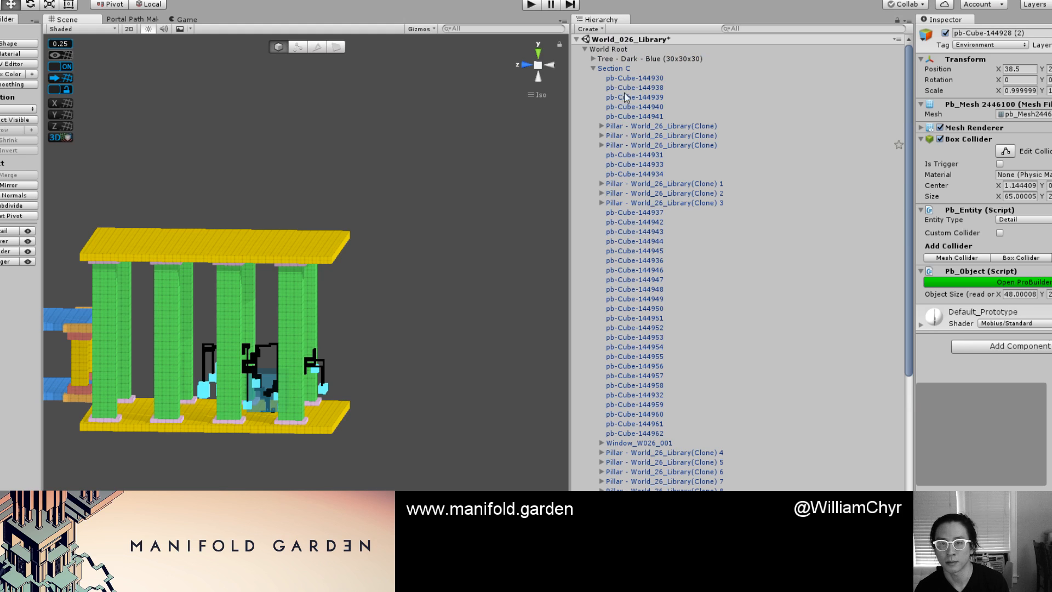
Collapse World Root in the hierarchy and enable Show Wrap Planes on WorldWrapManager.
click(584, 49)
click(583, 61)
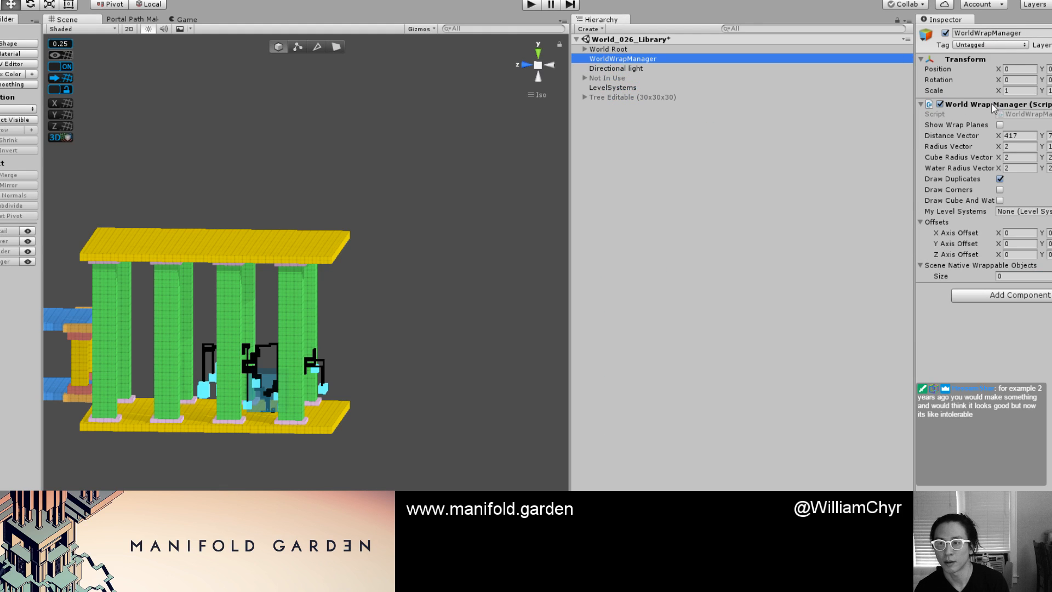
click(999, 125)
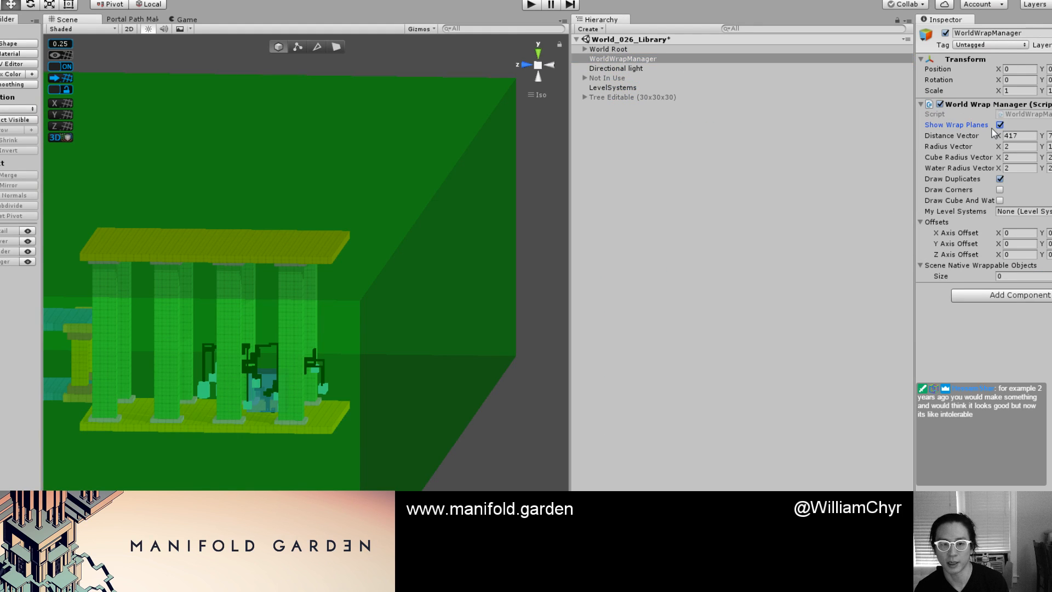
scroll(229, 291, down, 2)
scroll(228, 289, down, 3)
alt+drag(228, 290, 186, 331)
scroll(216, 318, up, 6)
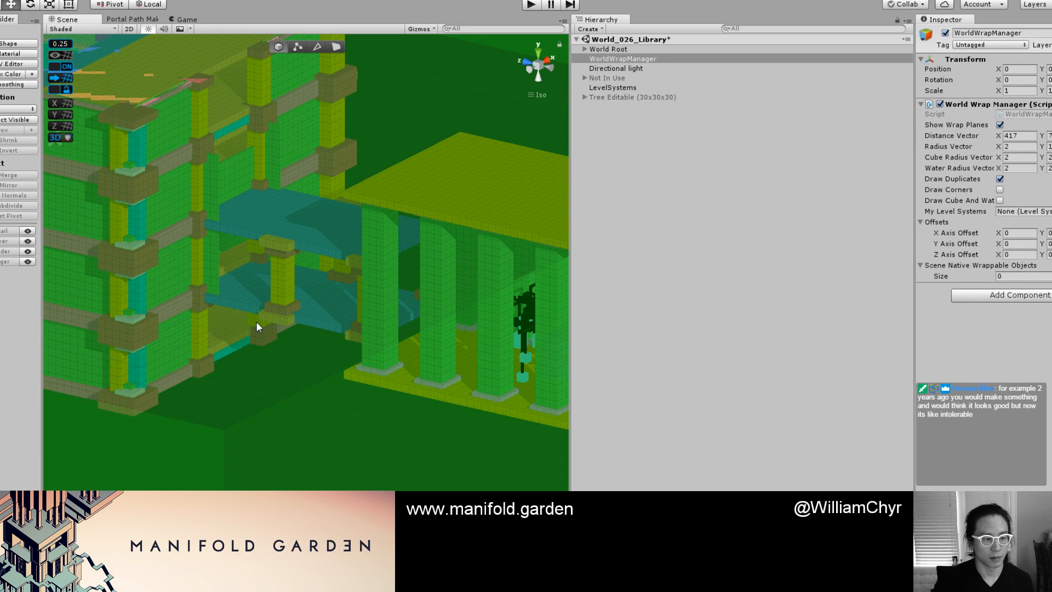
Extend the outer ends of the tree pavilion's yellow roof and floor slabs outward to the wrap plane.
middle_drag(348, 304, 143, 310)
scroll(390, 288, up, 7)
scroll(390, 289, up, 4)
alt+drag(390, 289, 540, 162)
key(g)
click(319, 190)
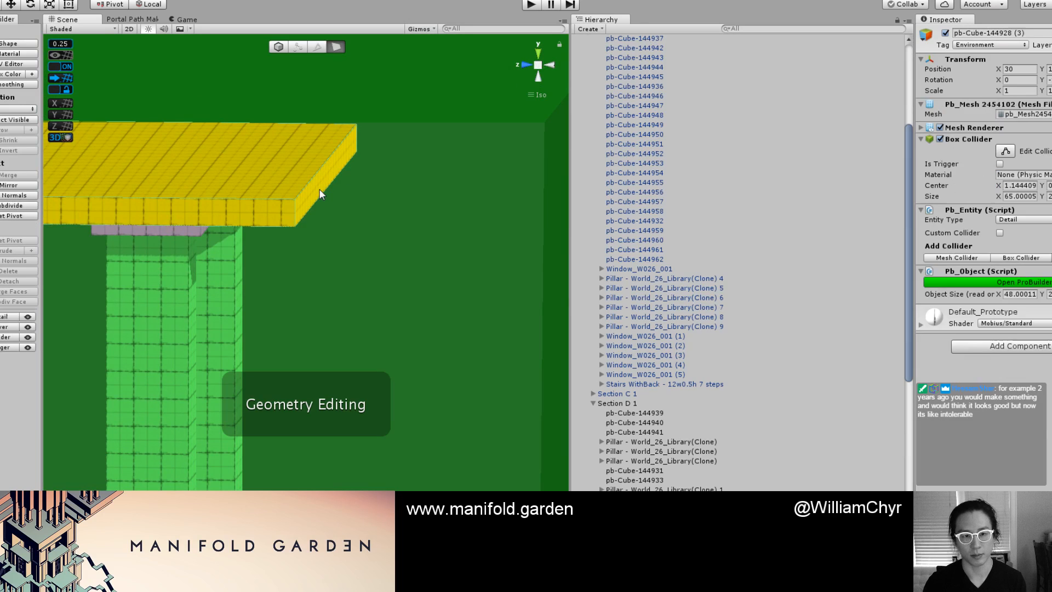
scroll(327, 257, down, 7)
middle_drag(324, 364, 340, 201)
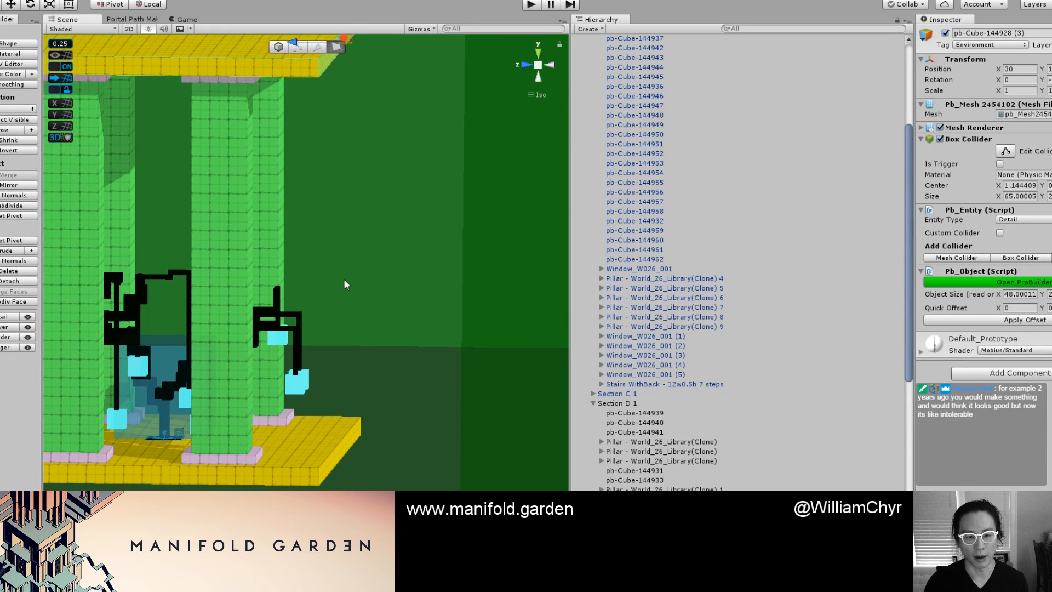
shift+click(354, 439)
scroll(353, 437, down, 6)
alt+drag(319, 389, 338, 366)
drag(251, 302, 259, 332)
click(465, 298)
key(Escape)
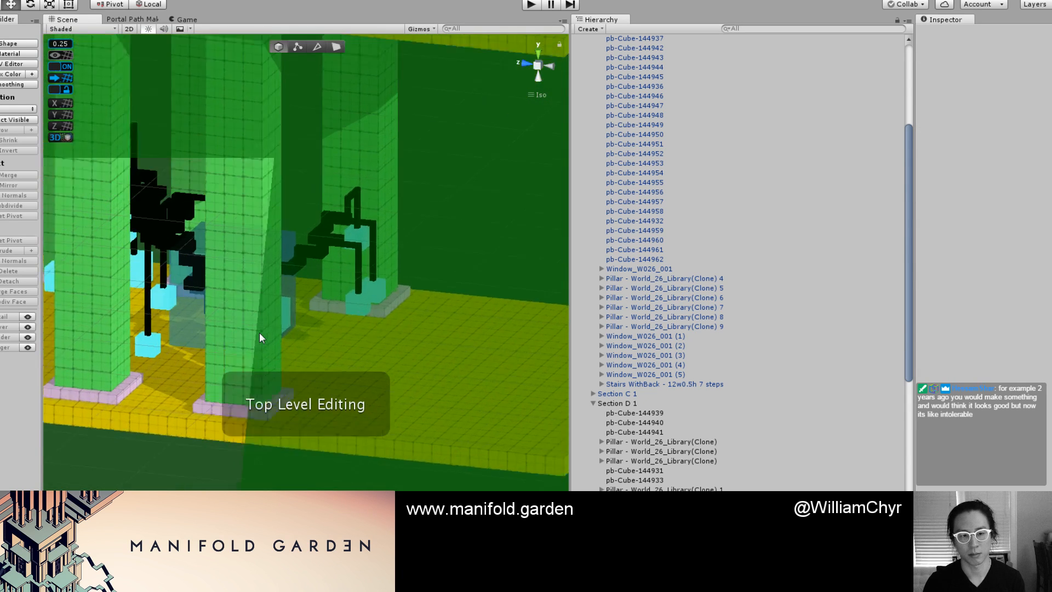
On the opposite pavilion around the Dark Mode Statue, extend the outer end faces of the yellow roof and floor slabs to the wrap plane.
scroll(267, 314, down, 15)
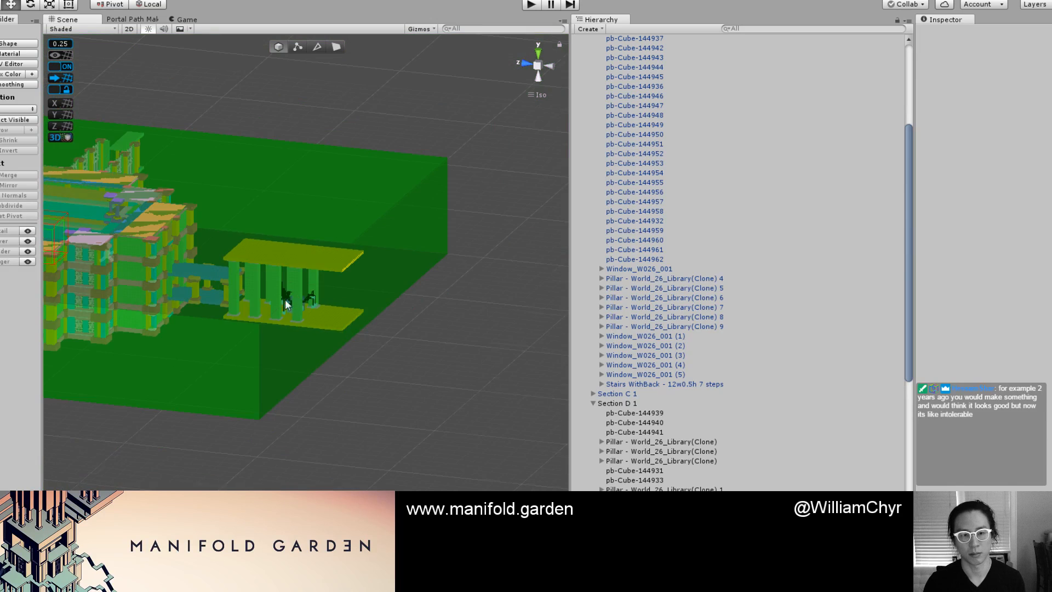
alt+drag(359, 298, 391, 311)
scroll(341, 305, up, 10)
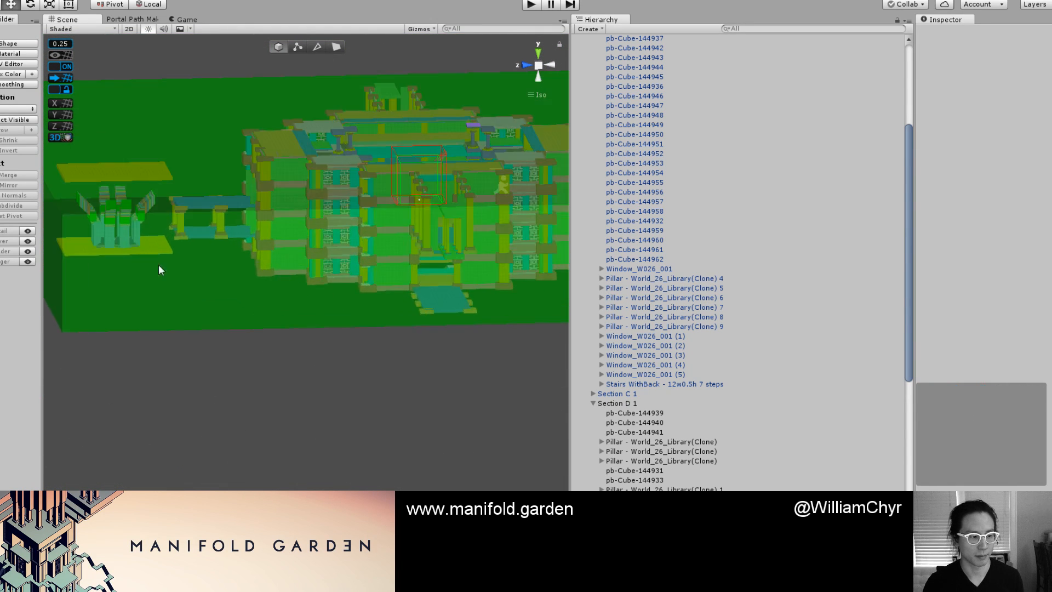
scroll(394, 367, up, 10)
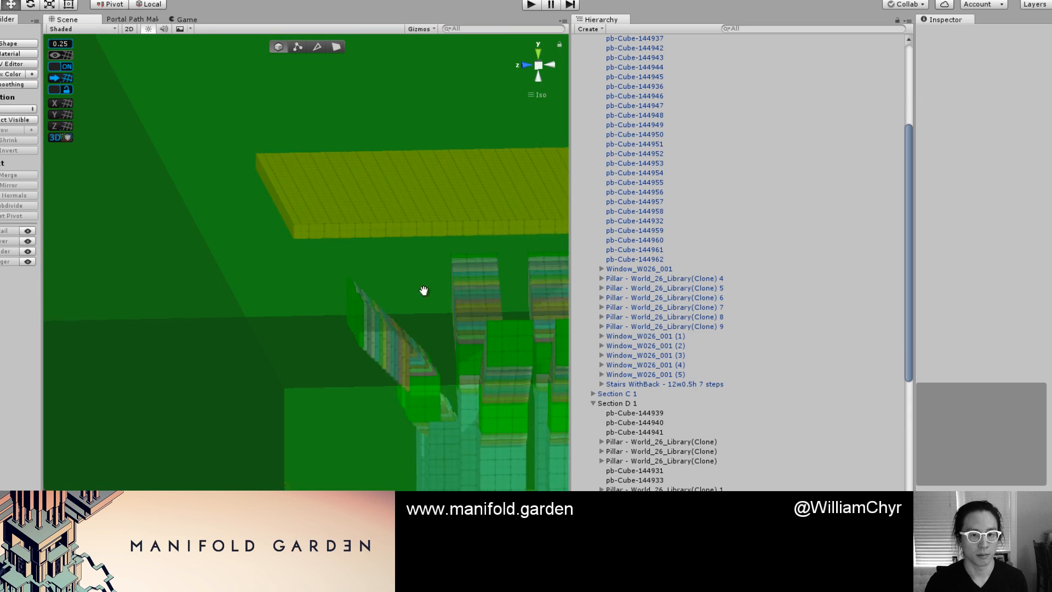
click(316, 193)
click(463, 412)
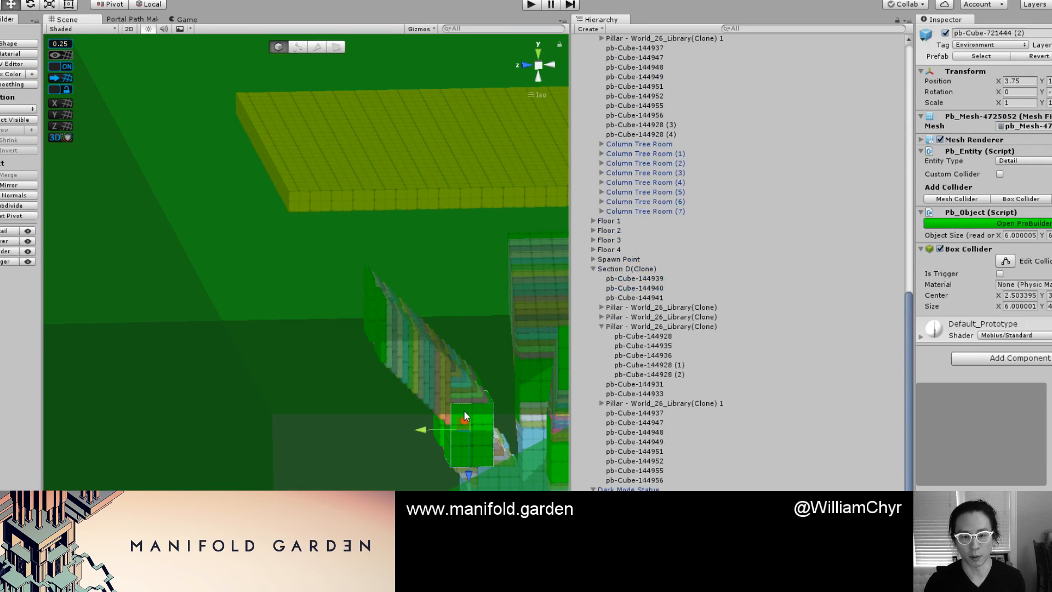
key(f)
alt+drag(463, 428, 372, 183)
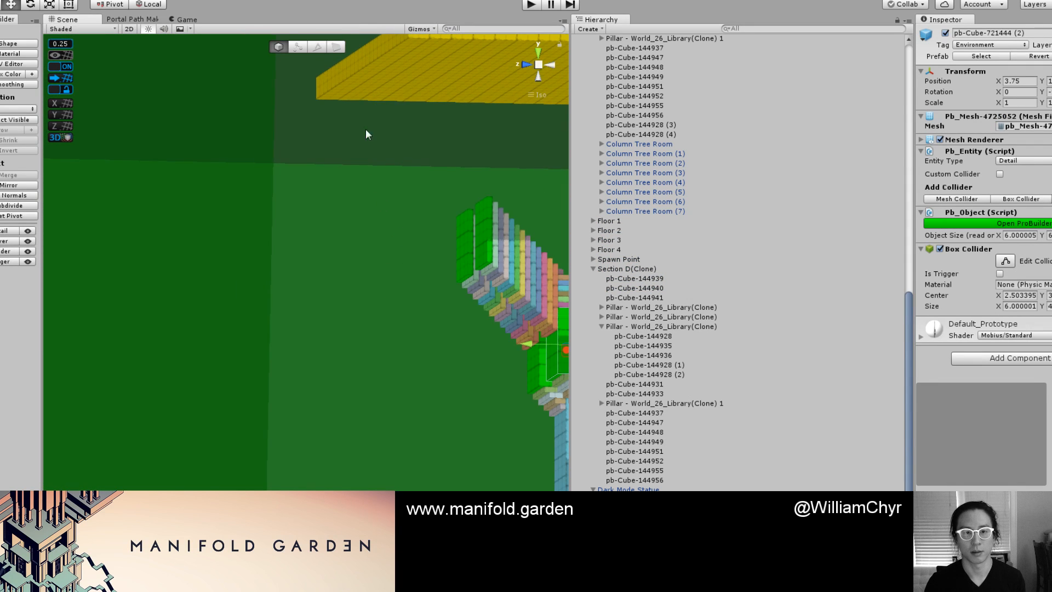
key(g)
click(349, 72)
scroll(345, 355, down, 2)
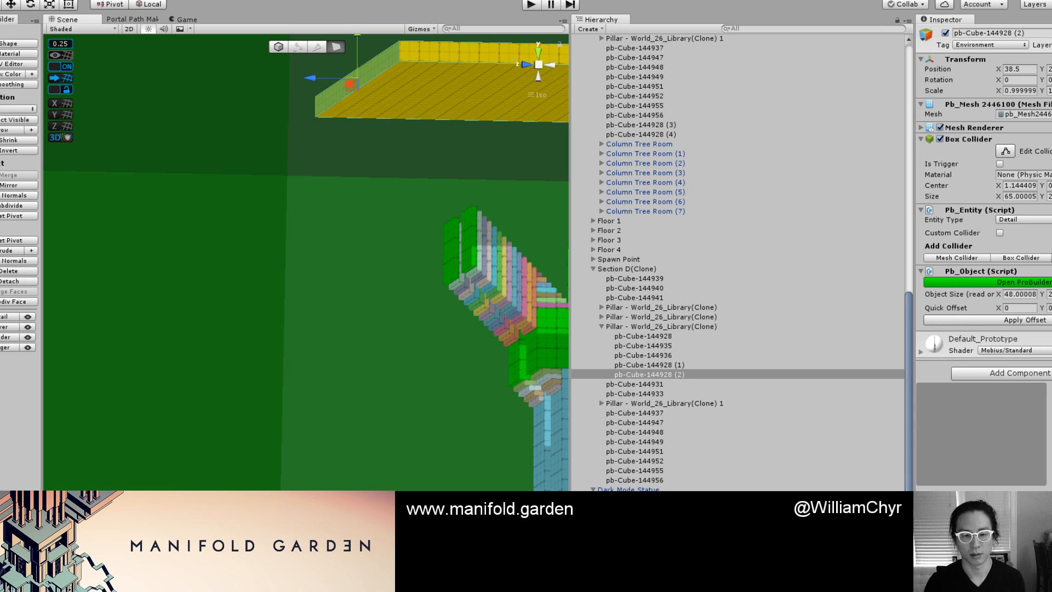
shift+click(354, 524)
scroll(371, 446, down, 10)
alt+drag(402, 427, 355, 431)
scroll(355, 430, up, 5)
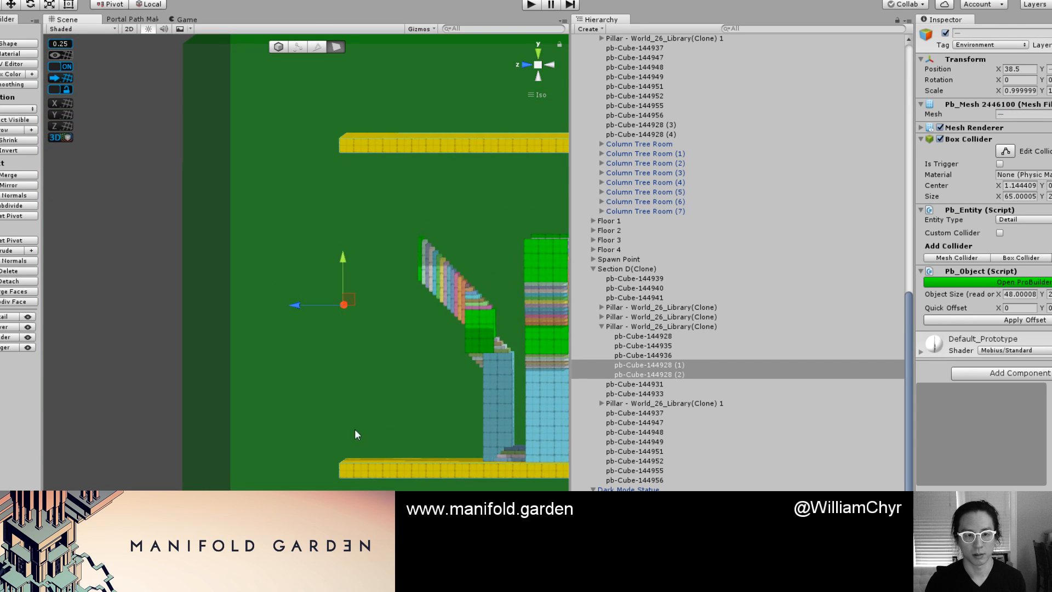
drag(299, 305, 154, 308)
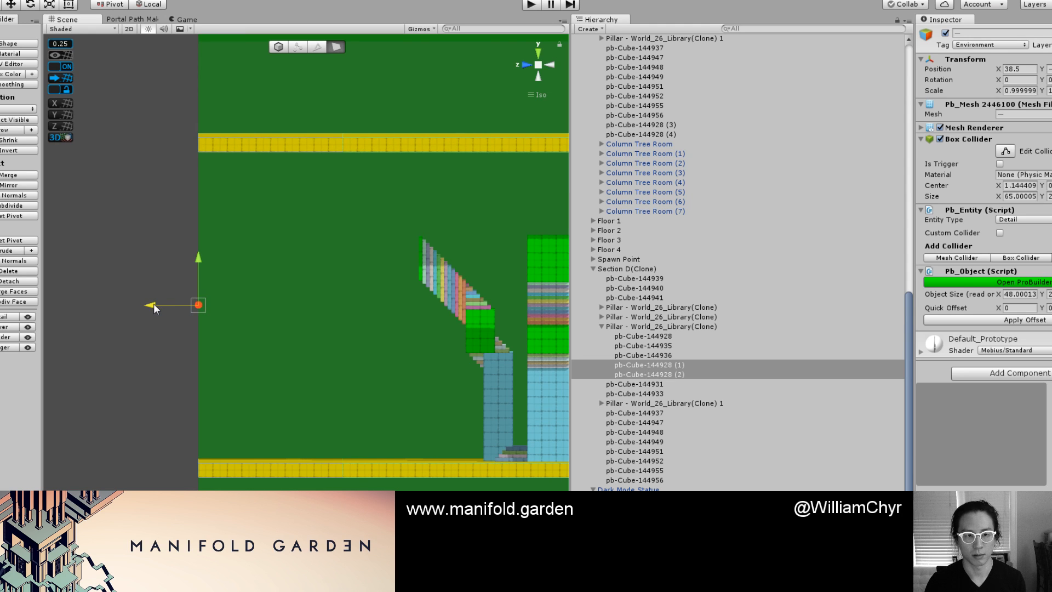
click(140, 345)
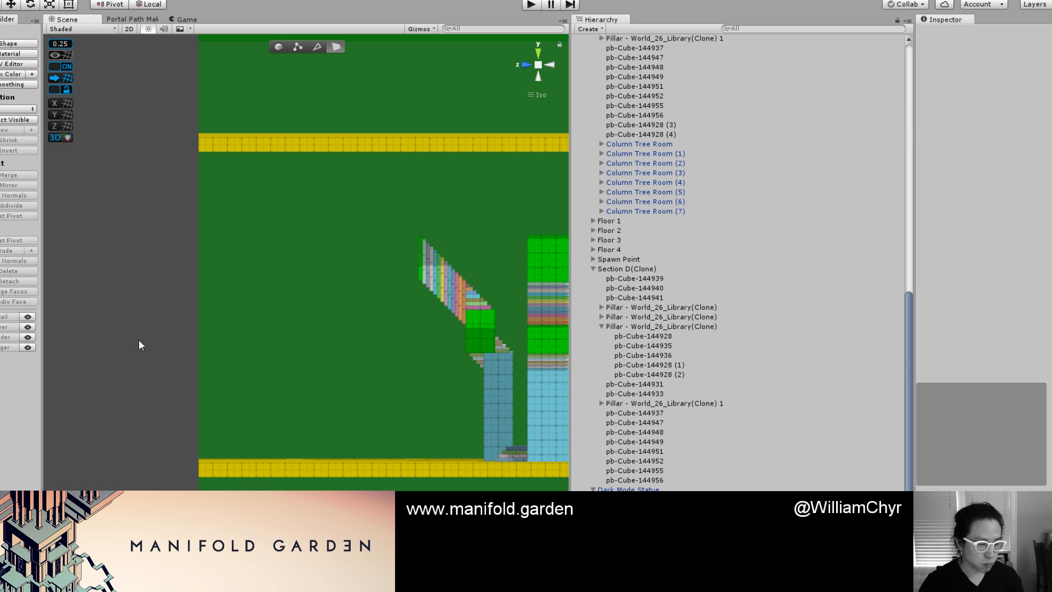
Select WorldWrapManager and collapse its World Wrap Manager component to hide the wrap planes in the scene.
scroll(186, 335, down, 5)
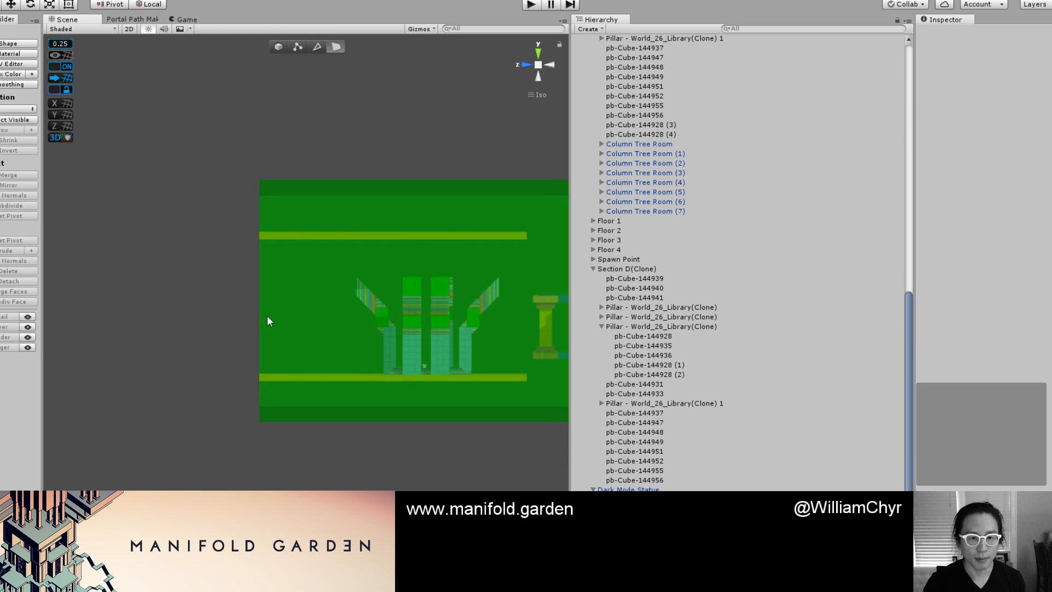
alt+drag(324, 331, 311, 265)
scroll(408, 269, up, 5)
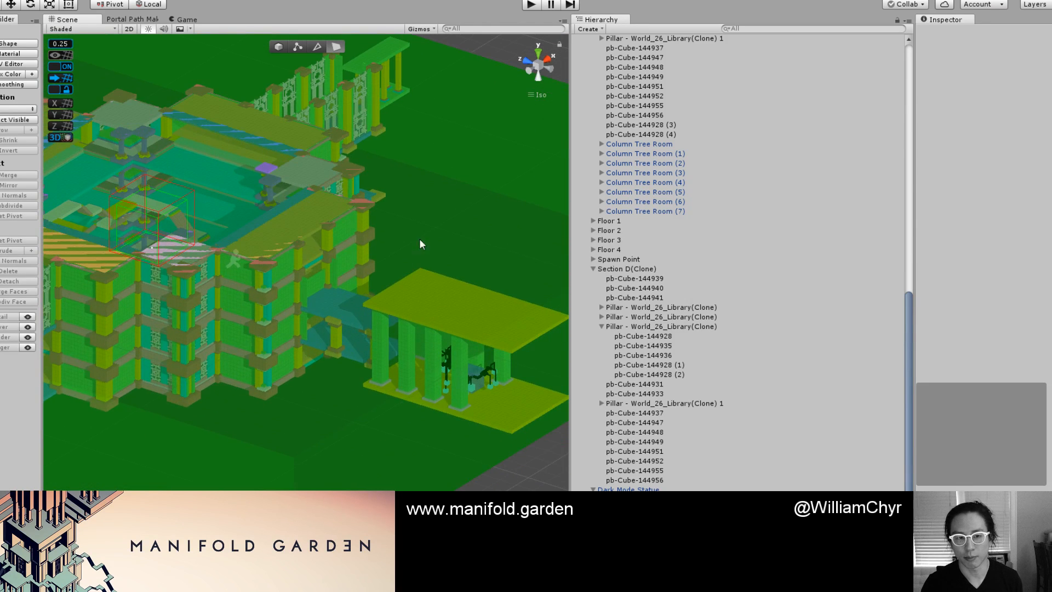
click(495, 210)
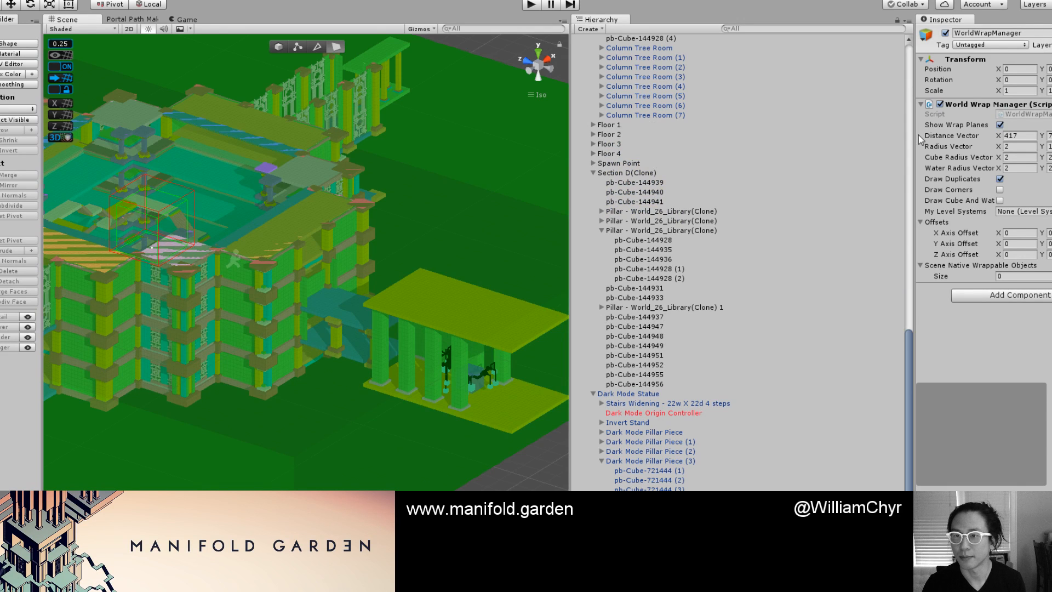
click(920, 105)
Duplicate the tree pavilion's last green column, Column Tree Room (3), and move the copy toward the extended outer end of the slabs.
middle_drag(465, 359, 361, 308)
scroll(405, 315, up, 3)
alt+drag(458, 326, 461, 302)
scroll(461, 303, up, 5)
scroll(359, 270, up, 4)
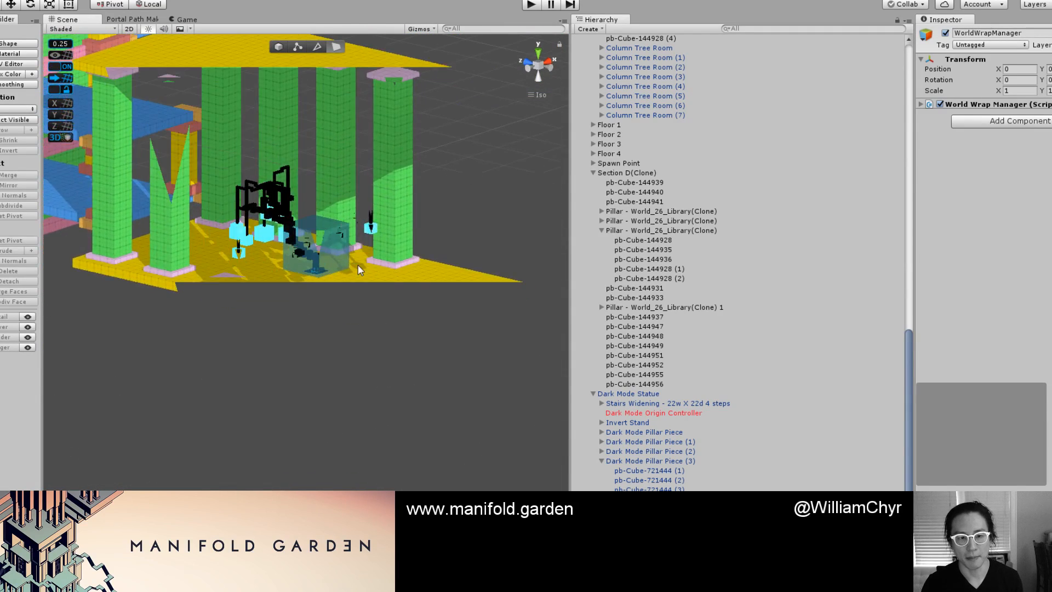
scroll(331, 275, down, 5)
click(329, 275)
alt+drag(315, 274, 301, 300)
click(297, 254)
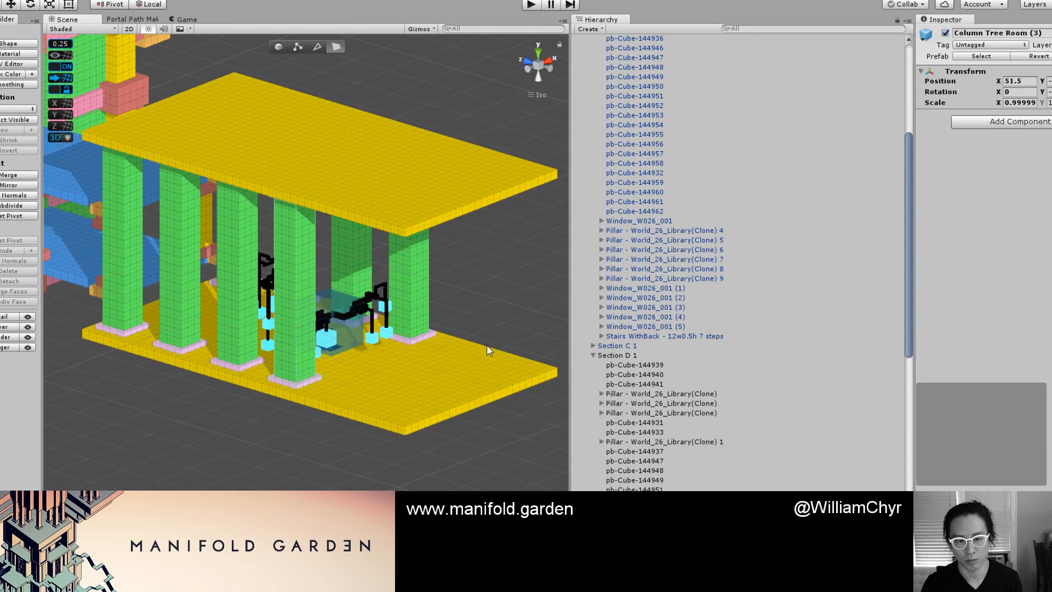
shift+click(428, 302)
alt+drag(428, 302, 459, 280)
key(g)
key(ctrl+d)
drag(299, 277, 404, 252)
scroll(536, 368, down, 2)
scroll(668, 427, down, 6)
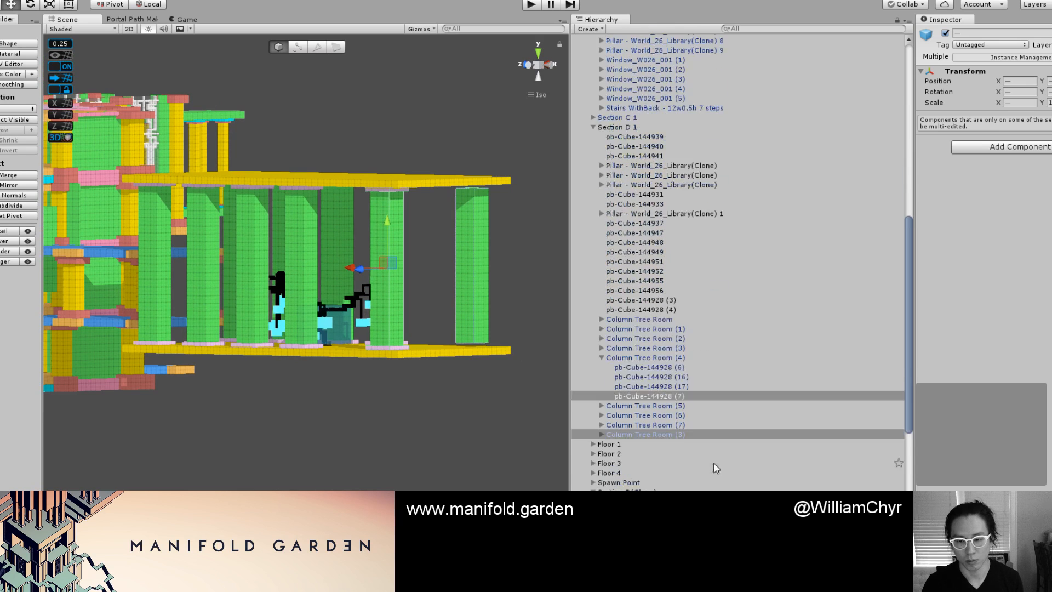
Delete the stray duplicated cube pb-Cube-144928 (7) from the Column Tree Room (4) group.
click(666, 395)
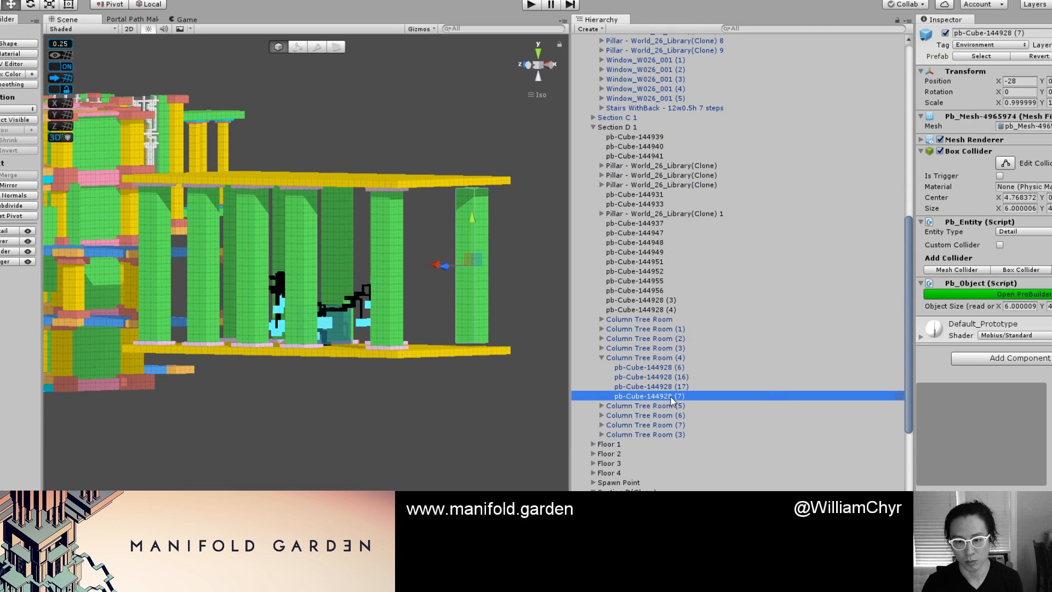
right_click(666, 395)
click(706, 233)
Duplicate the pavilion's floor slab and reduce the copy to a narrow strip across the floor beside the new end column.
alt+drag(416, 306, 225, 355)
click(305, 379)
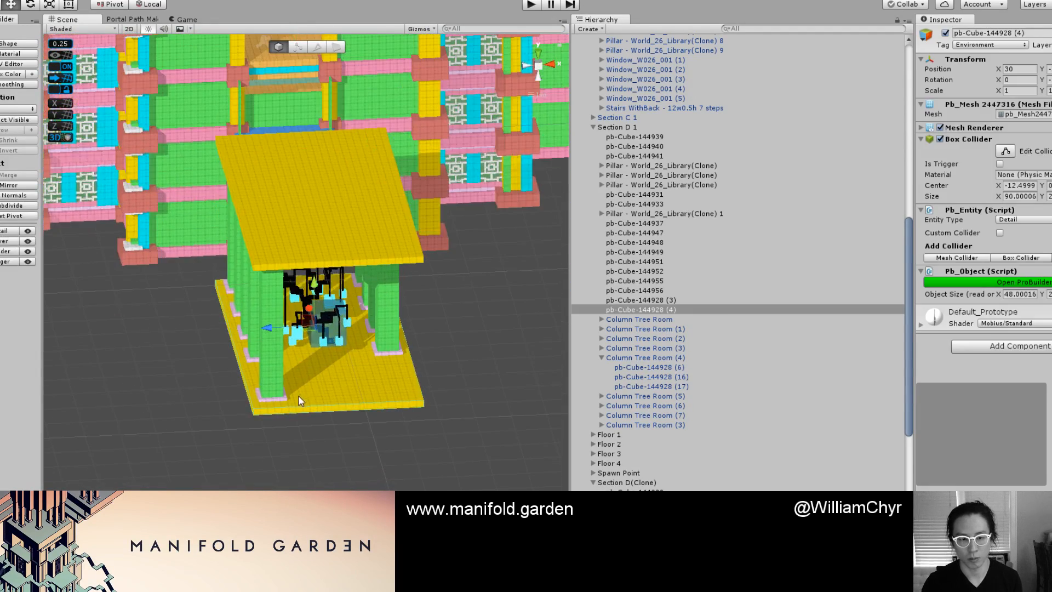
key(ctrl+d)
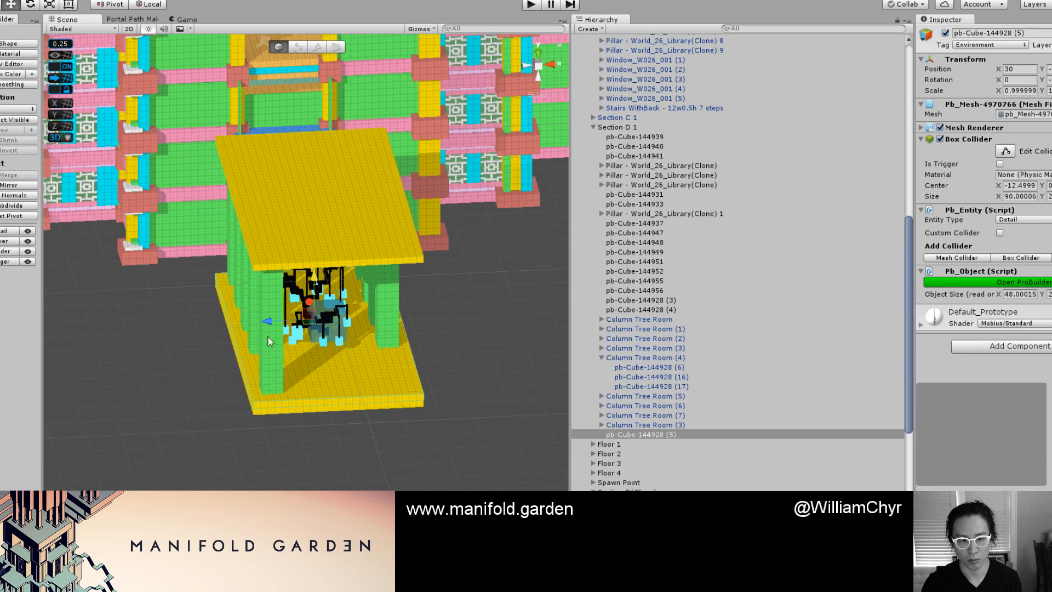
key(f)
key(g)
drag(494, 375, 426, 349)
key(ctrl+j)
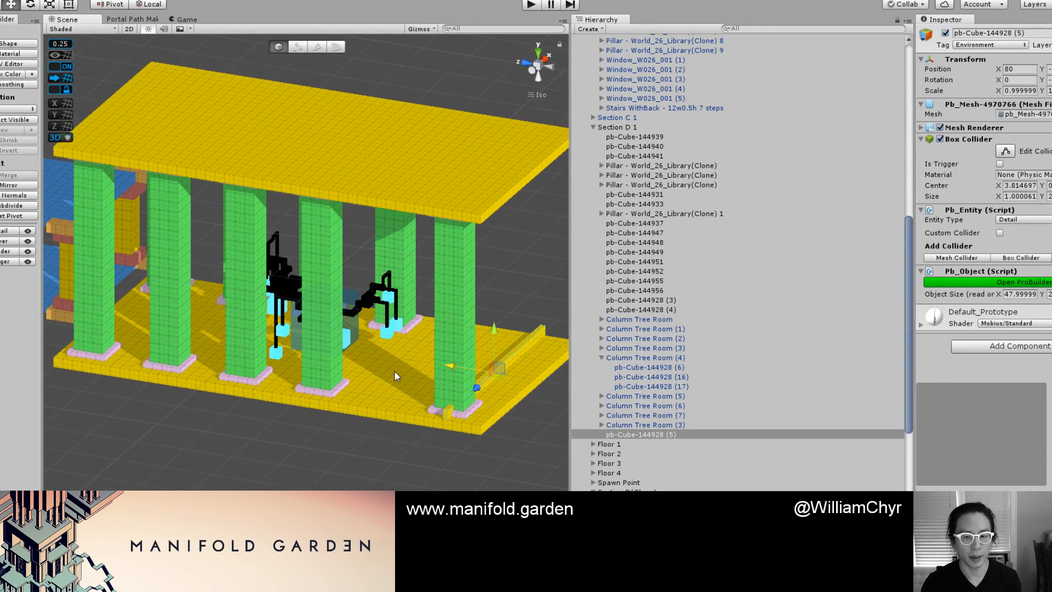
Thin the duplicated strip to about 0.5 units and align it with the middle of the new end column.
key(f)
alt+drag(333, 267, 254, 277)
key(g)
scroll(297, 289, up, 2)
click(302, 283)
click(324, 288)
scroll(282, 290, up, 2)
middle_drag(282, 291, 294, 277)
alt+drag(305, 164, 250, 113)
drag(315, 211, 322, 211)
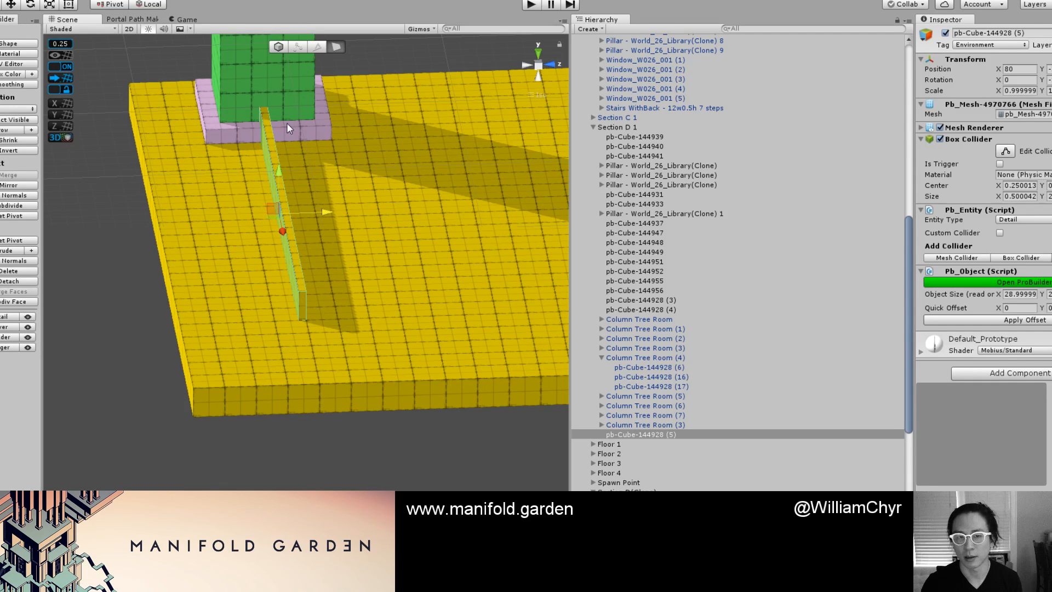
Raise the top face of the thin strip to the roof slab to form a full-height panel.
scroll(287, 122, down, 10)
alt+drag(340, 223, 387, 160)
middle_drag(388, 160, 375, 287)
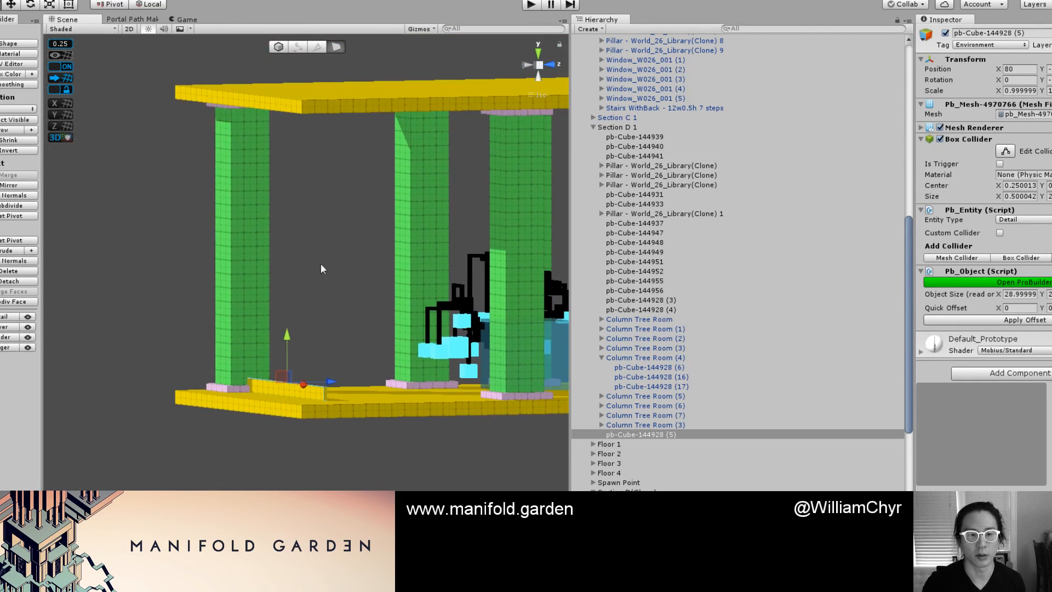
alt+drag(322, 268, 413, 197)
alt+drag(255, 205, 263, 239)
shift+drag(268, 362, 271, 27)
Assign the Glass material to the large faces of the new panel and return to object-level editing.
click(269, 161)
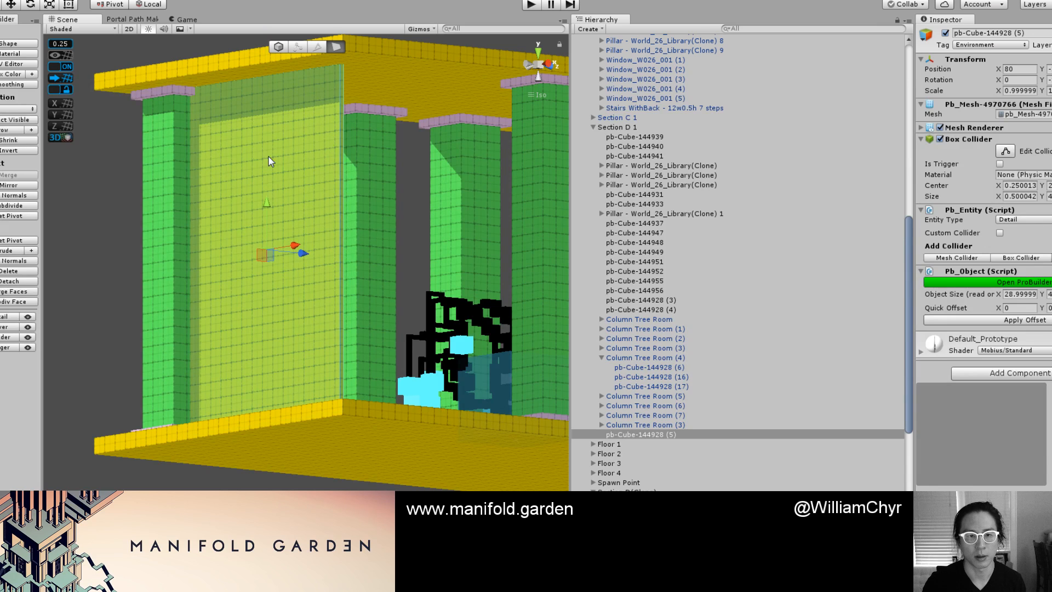
alt+drag(386, 147, 356, 210)
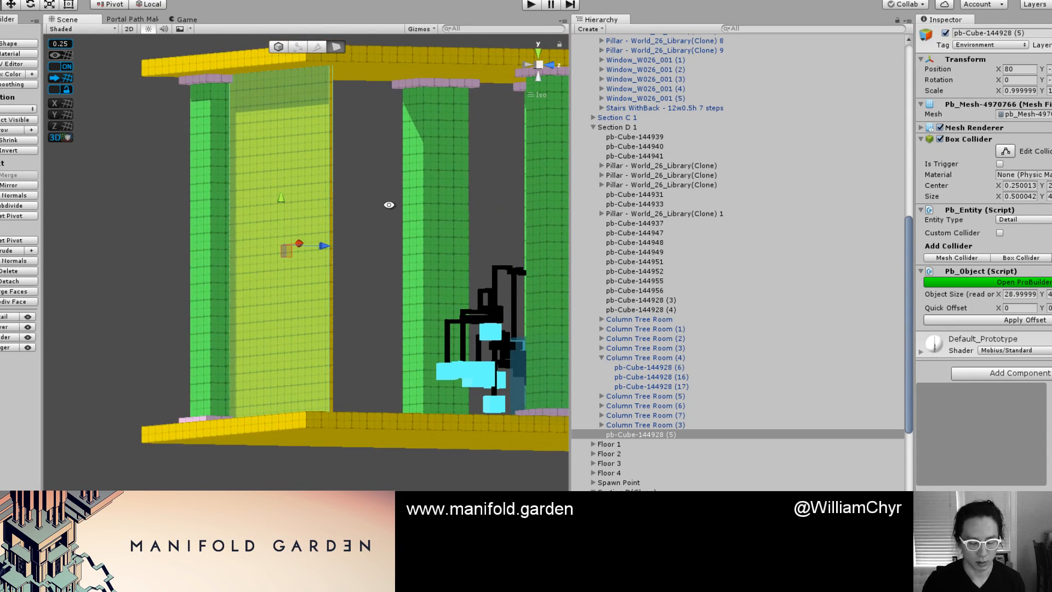
key(alt+2)
key(g)
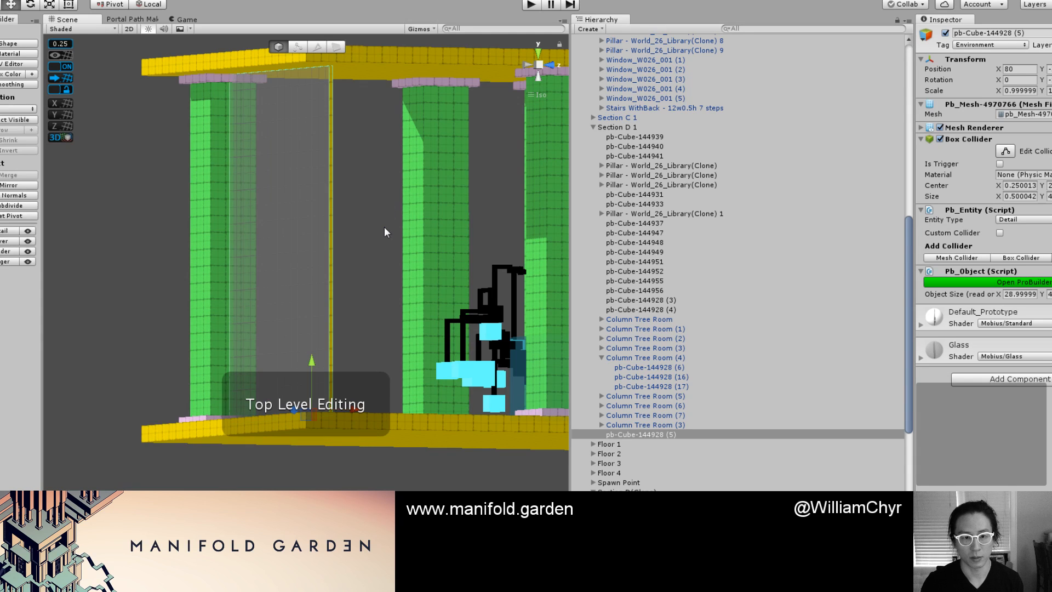
Duplicate a pavilion column and place the copy at the other end of the glass panel, opposite the new end column.
scroll(333, 243, down, 5)
alt+drag(333, 245, 167, 311)
click(139, 317)
key(ctrl+d)
drag(94, 194, 327, 303)
alt+drag(219, 320, 396, 334)
drag(350, 247, 339, 267)
scroll(378, 285, down, 3)
click(391, 290)
Collapse the World Root group in the hierarchy.
scroll(416, 315, down, 4)
alt+drag(419, 320, 150, 237)
scroll(202, 252, down, 8)
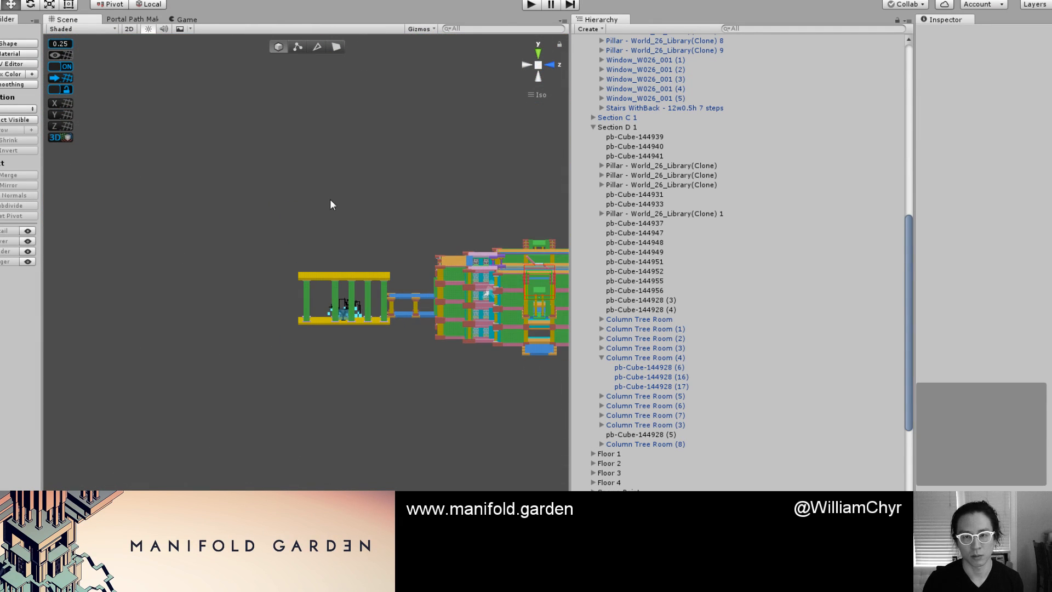
scroll(656, 49, up, 10)
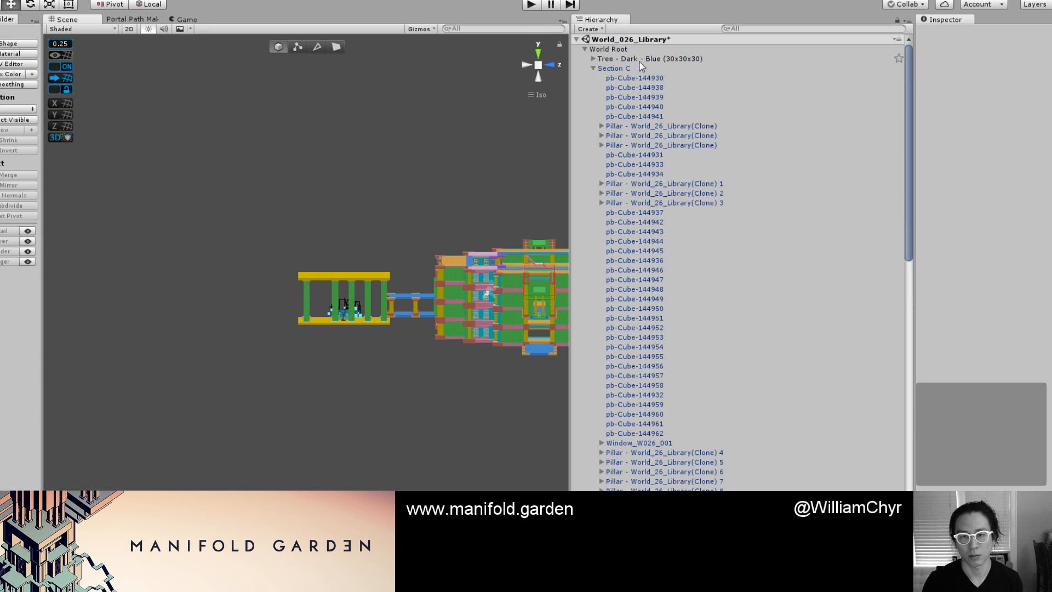
click(585, 49)
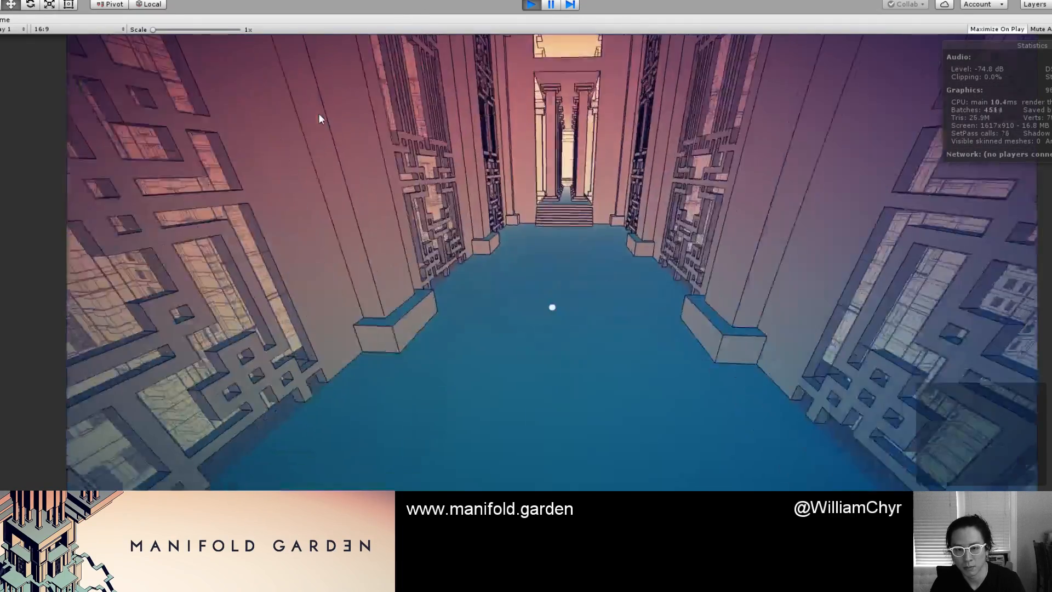
Walk through the library's halls in play mode, and stop the playtest.
key(w)
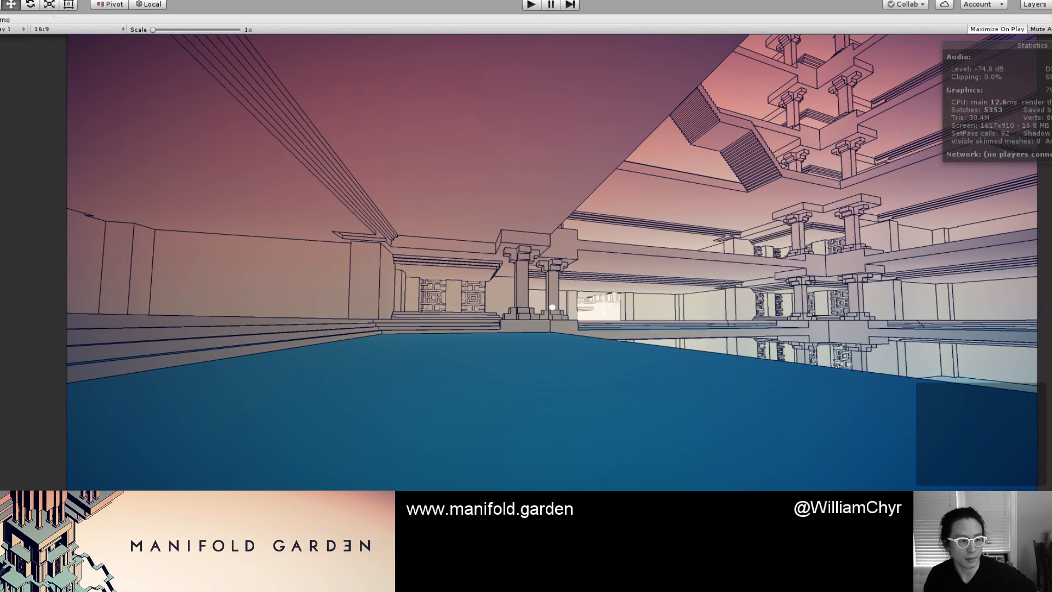
key(ctrl+p)
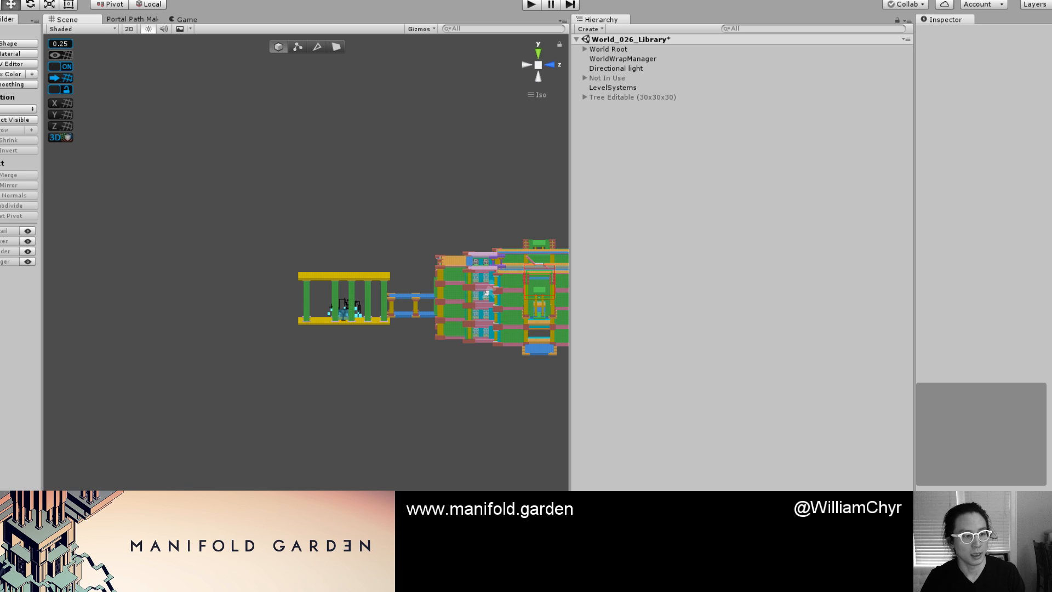
Examine the library's exterior and the walkways that connect it to the tree pavilions.
scroll(402, 249, up, 10)
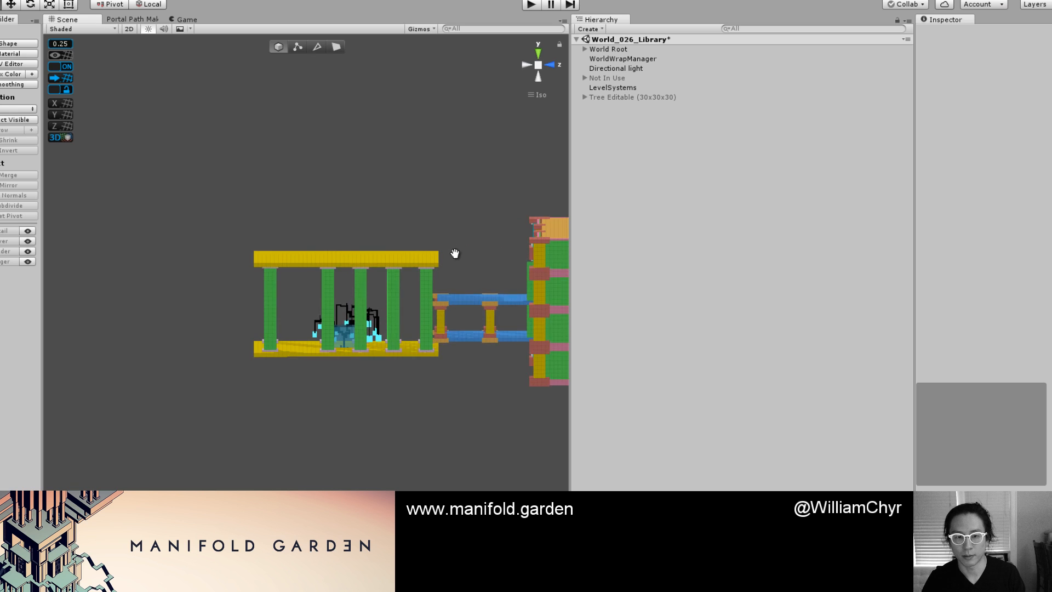
scroll(271, 242, down, 10)
middle_drag(328, 245, 109, 264)
scroll(362, 261, down, 8)
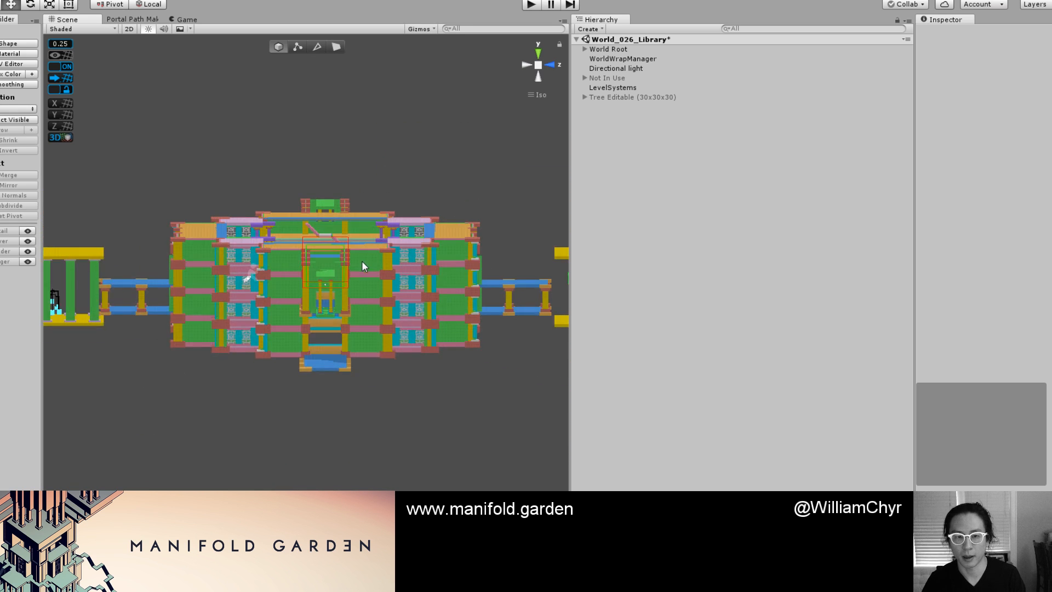
alt+drag(497, 268, 293, 249)
scroll(399, 321, up, 10)
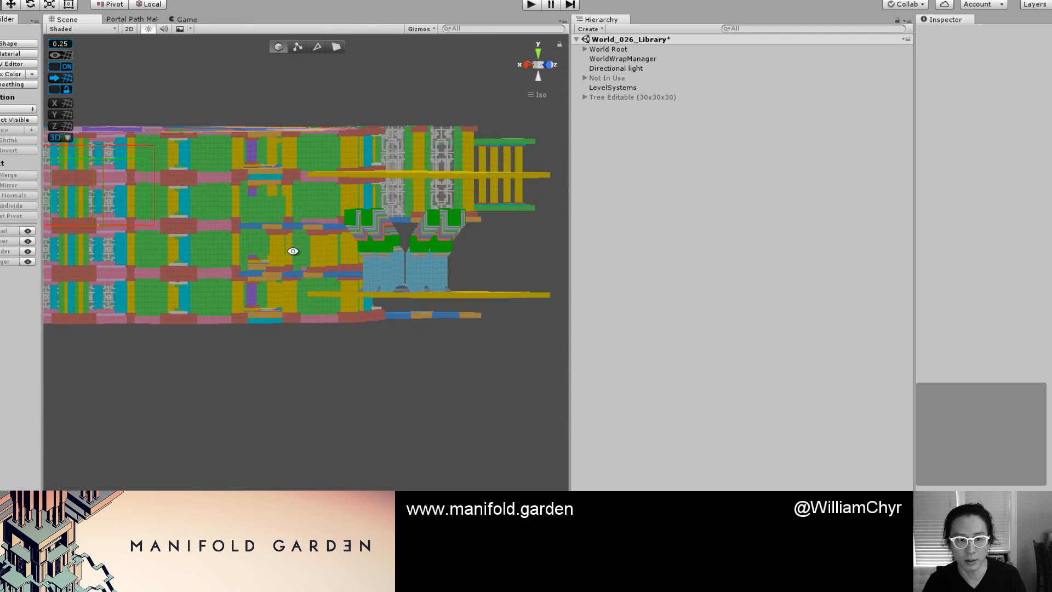
scroll(257, 216, up, 9)
alt+drag(251, 209, 295, 207)
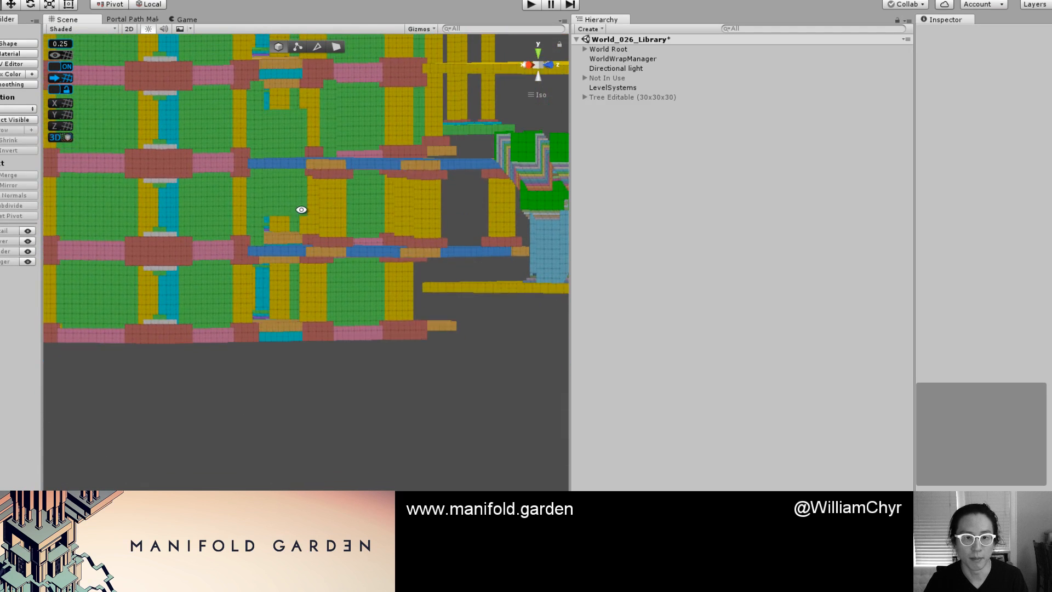
Raise the thin edge face of the wall panel beside the upper walkway, and return to object-level editing.
click(291, 204)
scroll(301, 206, up, 4)
scroll(295, 207, up, 2)
drag(258, 174, 270, 146)
scroll(262, 127, up, 3)
key(g)
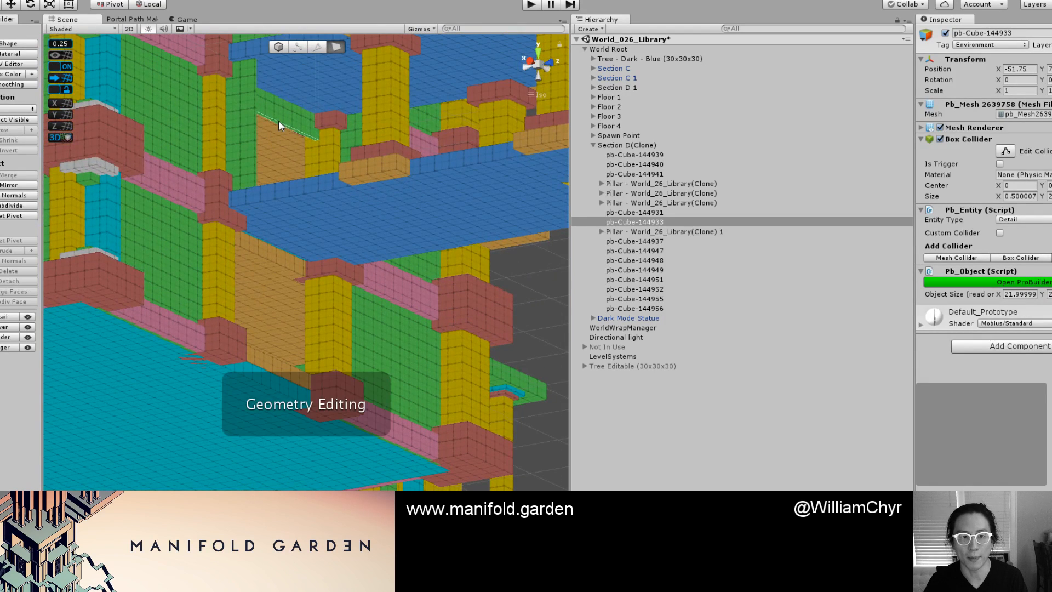
click(265, 117)
drag(267, 93, 270, 52)
key(g)
key(j)
Examine the library's roof and outer walls around the edited walkway entrance.
scroll(273, 133, down, 15)
alt+drag(395, 112, 336, 309)
click(417, 296)
alt+drag(417, 297, 311, 215)
click(311, 216)
middle_drag(311, 216, 334, 317)
click(334, 316)
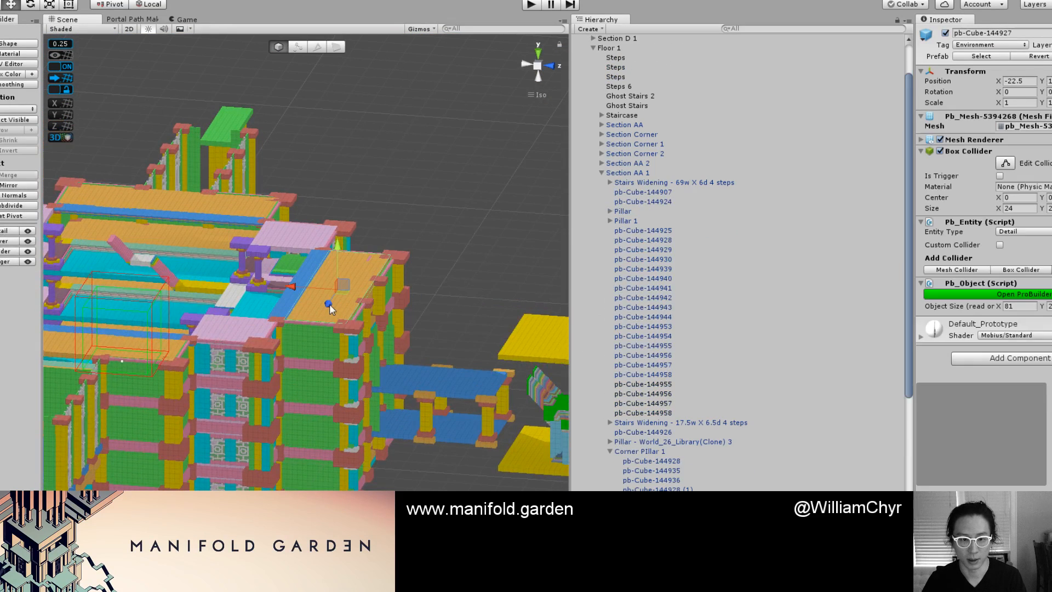
key(f)
scroll(330, 305, up, 10)
alt+drag(387, 299, 332, 262)
scroll(332, 261, down, 10)
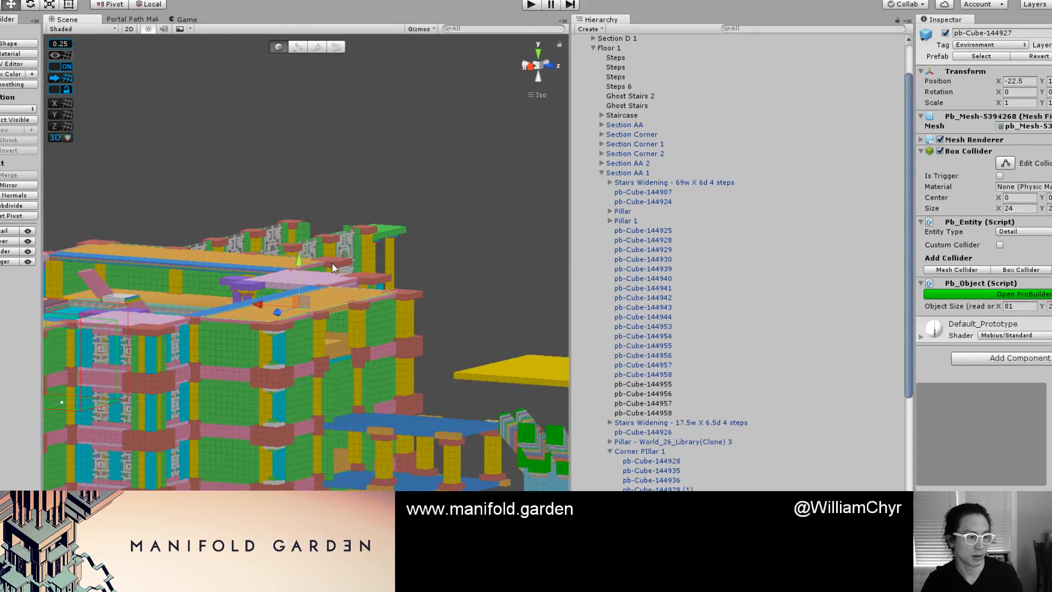
Raise the matching wall panel above the upper walkway at the library's opposite end.
alt+drag(198, 222, 237, 264)
scroll(237, 265, up, 6)
scroll(237, 264, up, 8)
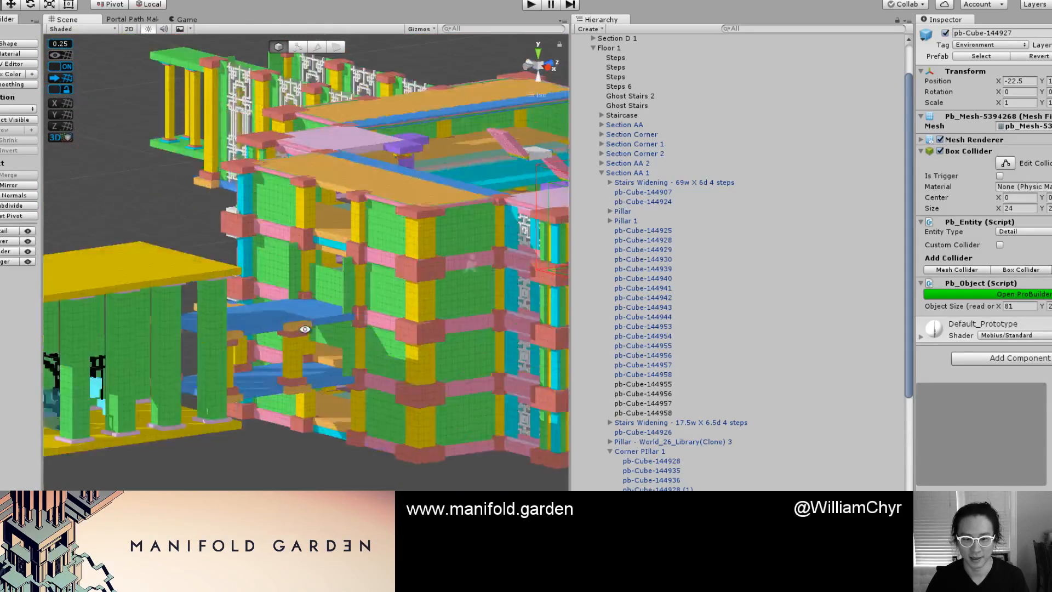
alt+drag(305, 329, 332, 168)
click(320, 231)
mouse_move(328, 225)
alt+mouse_down()
mouse_move(327, 215)
mouse_move(340, 230)
alt+mouse_up()
scroll(345, 216, up, 4)
middle_drag(347, 208, 294, 329)
scroll(295, 312, up, 3)
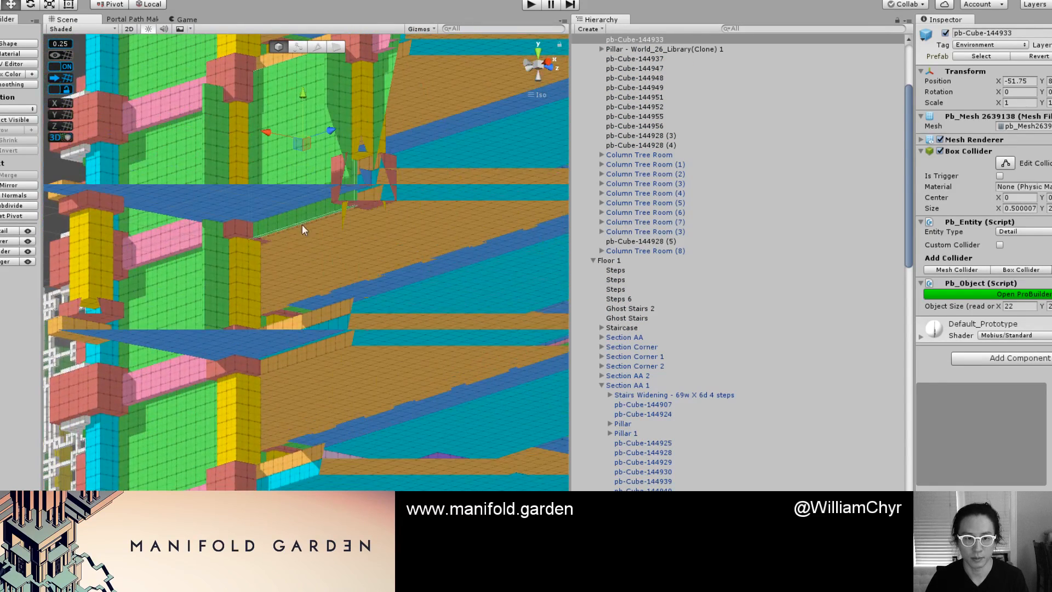
key(Escape)
alt+drag(308, 73, 303, 206)
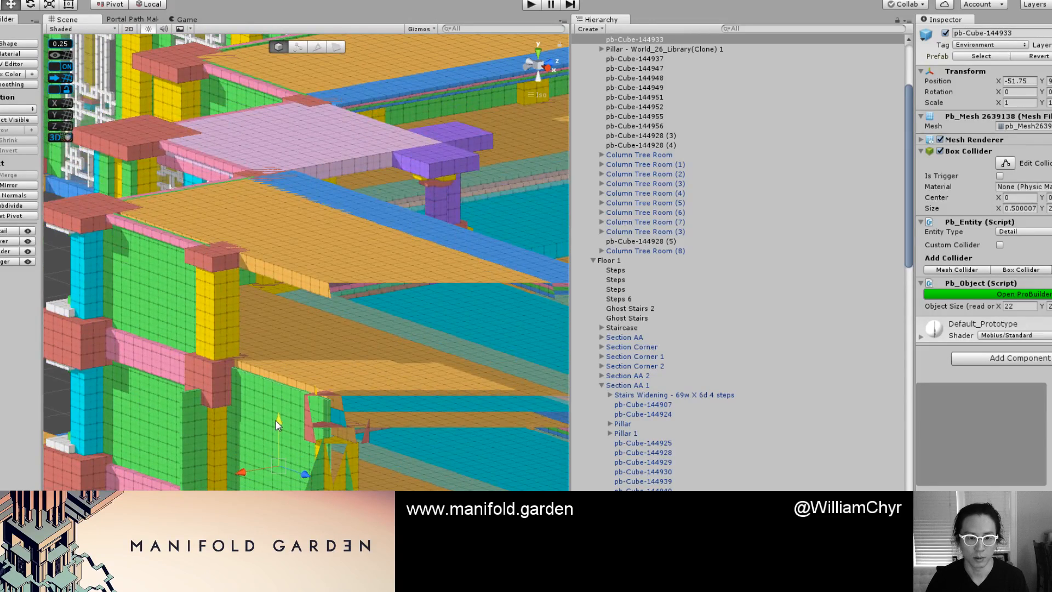
Examine the roof corners and upper terraces around the raised wall panel.
scroll(277, 417, down, 3)
scroll(274, 400, up, 2)
scroll(252, 323, down, 5)
scroll(316, 327, up, 2)
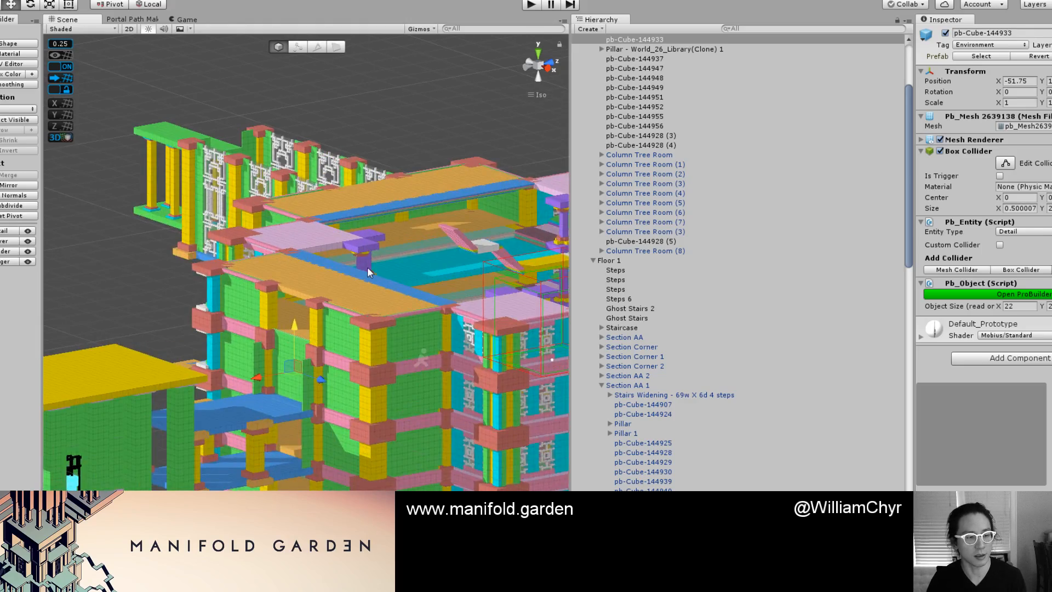
scroll(371, 269, up, 5)
alt+drag(241, 281, 220, 386)
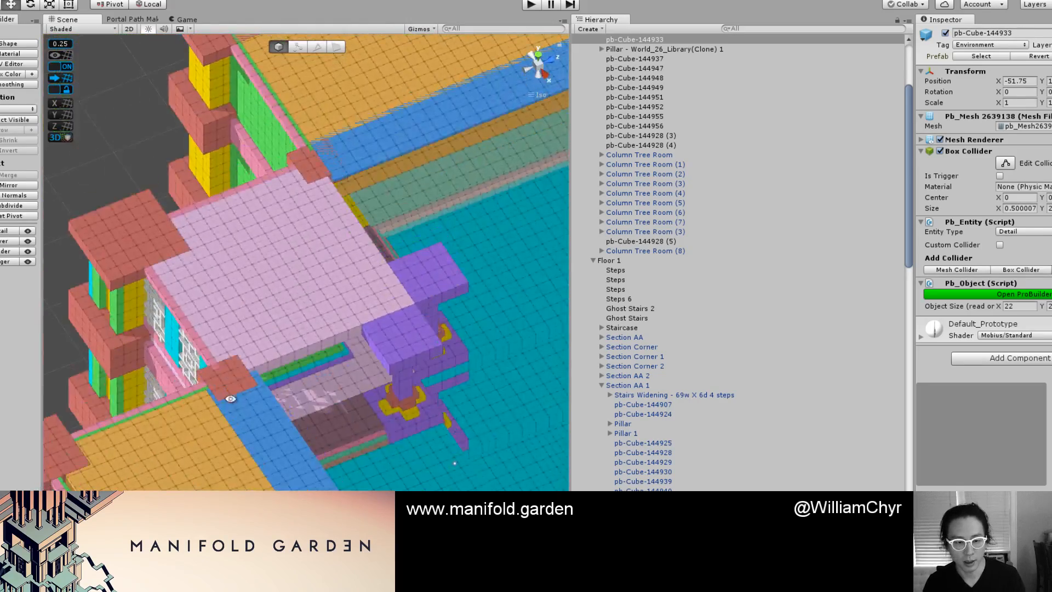
scroll(219, 383, down, 2)
Try deleting the two narrow wall strips flanking the upper walkway entrance, and undo the deletion.
key(f)
scroll(262, 269, up, 4)
alt+drag(264, 270, 400, 251)
click(399, 251)
shift+click(286, 355)
alt+drag(286, 355, 458, 268)
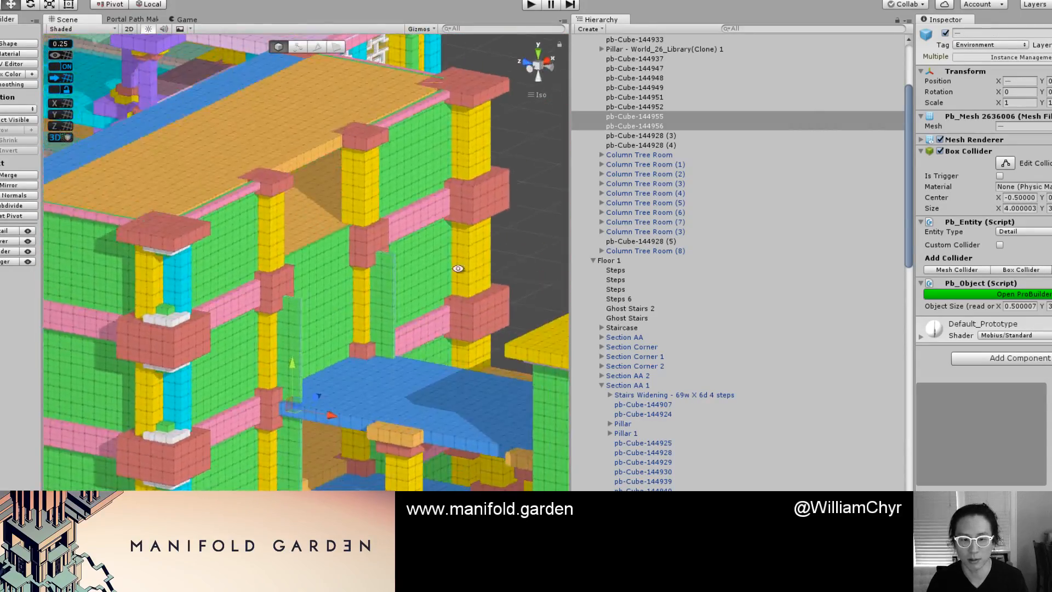
right_click(718, 125)
click(734, 191)
scroll(375, 334, down, 3)
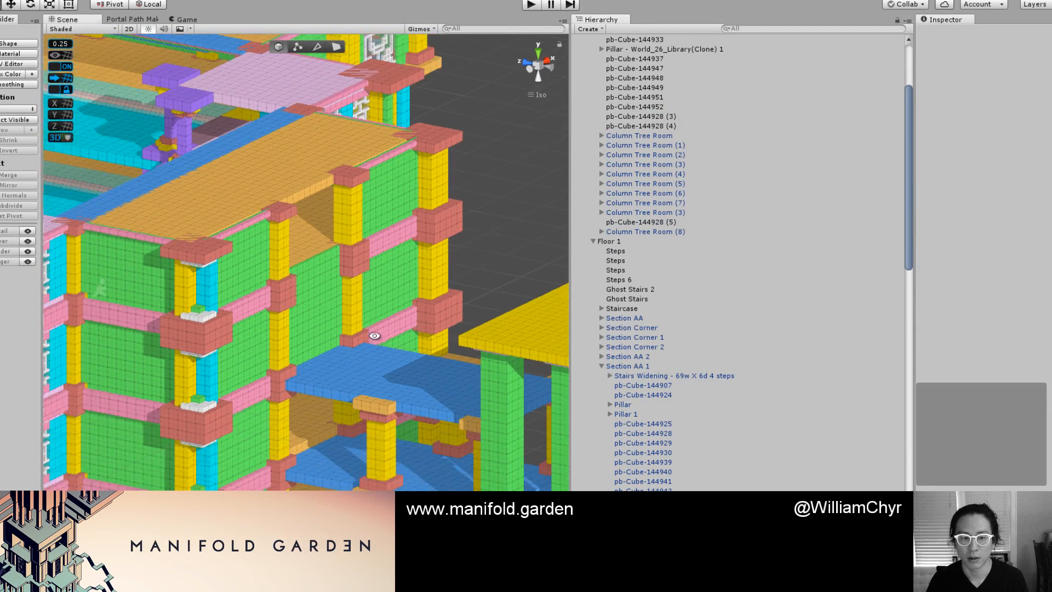
alt+drag(376, 335, 383, 294)
key(ctrl+z)
Move the two narrow wall strips outward from the facade along the walkway.
scroll(332, 330, down, 1)
drag(325, 376, 368, 378)
alt+drag(366, 306, 401, 425)
scroll(400, 424, down, 5)
middle_drag(386, 419, 279, 388)
scroll(336, 369, down, 3)
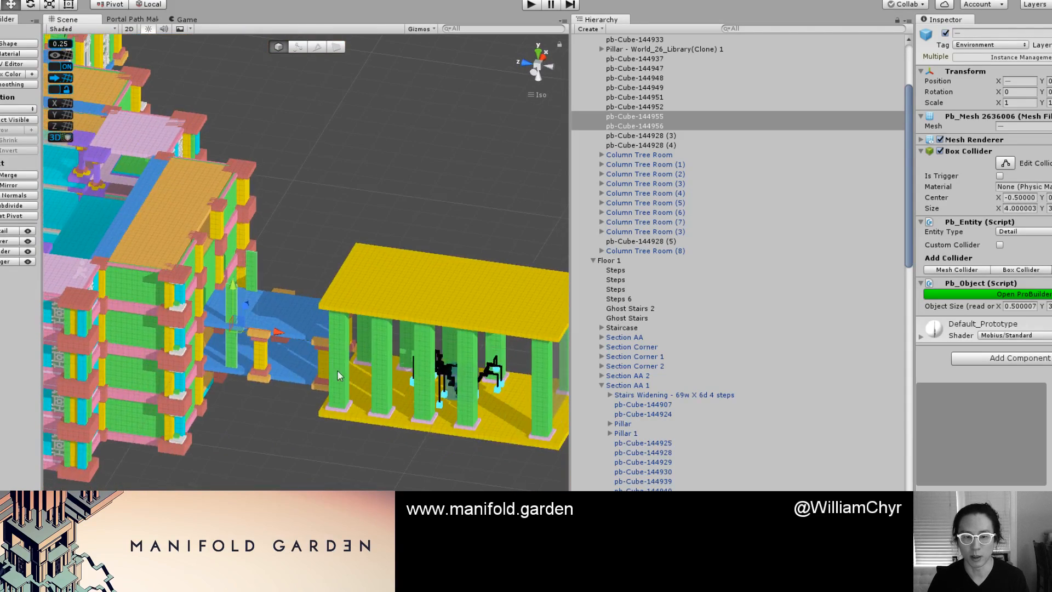
scroll(383, 379, down, 6)
alt+drag(383, 379, 288, 289)
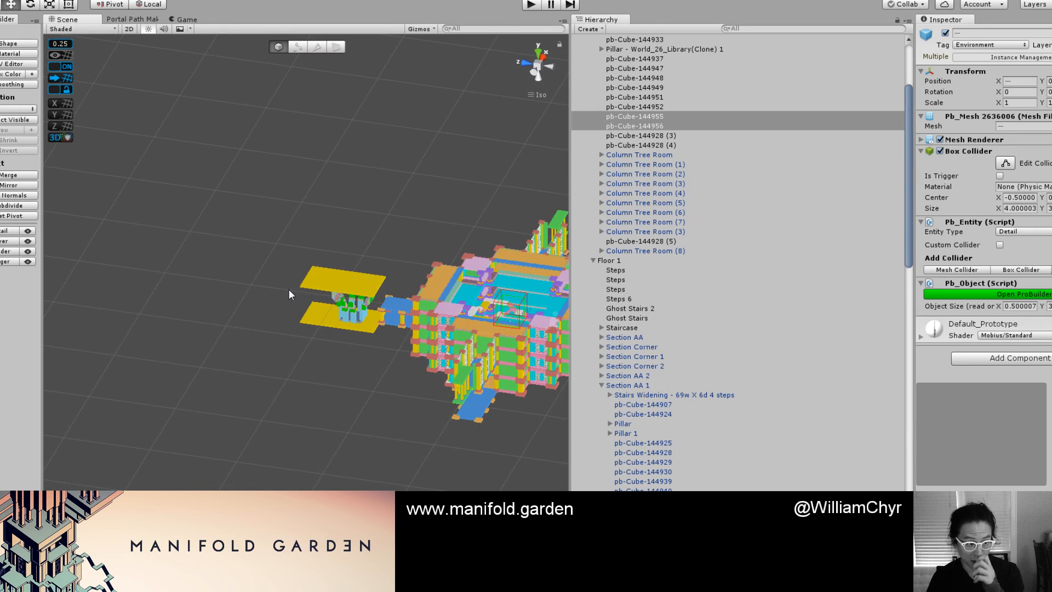
Duplicate the pair of columns at the walkway end of the dark tree's pavilion and move the copies to the opposite pavilion.
scroll(290, 296, down, 5)
middle_drag(347, 316, 111, 317)
scroll(316, 344, up, 5)
scroll(316, 348, up, 4)
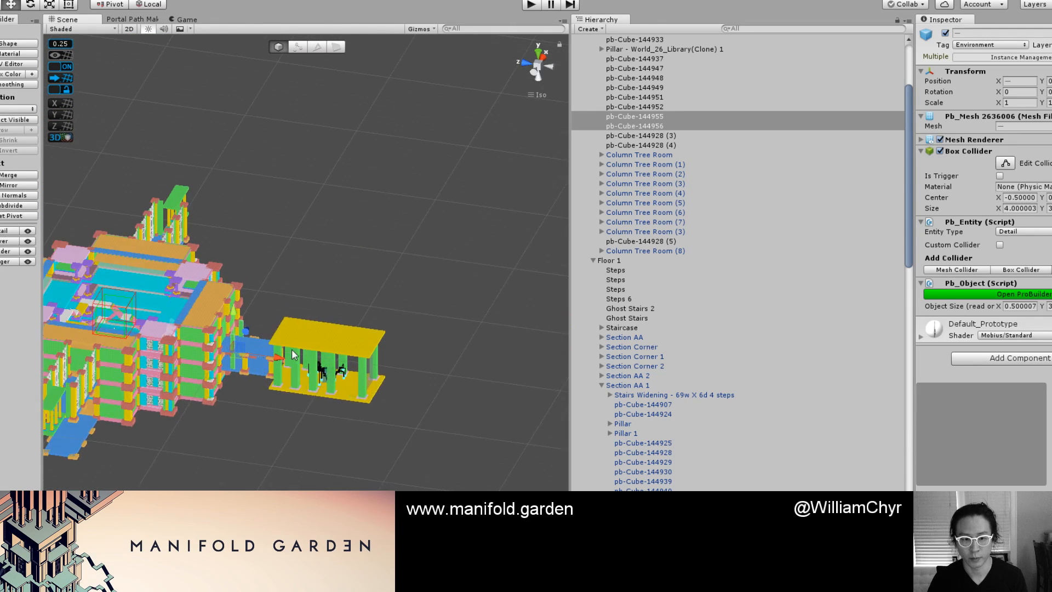
click(281, 371)
shift+click(280, 371)
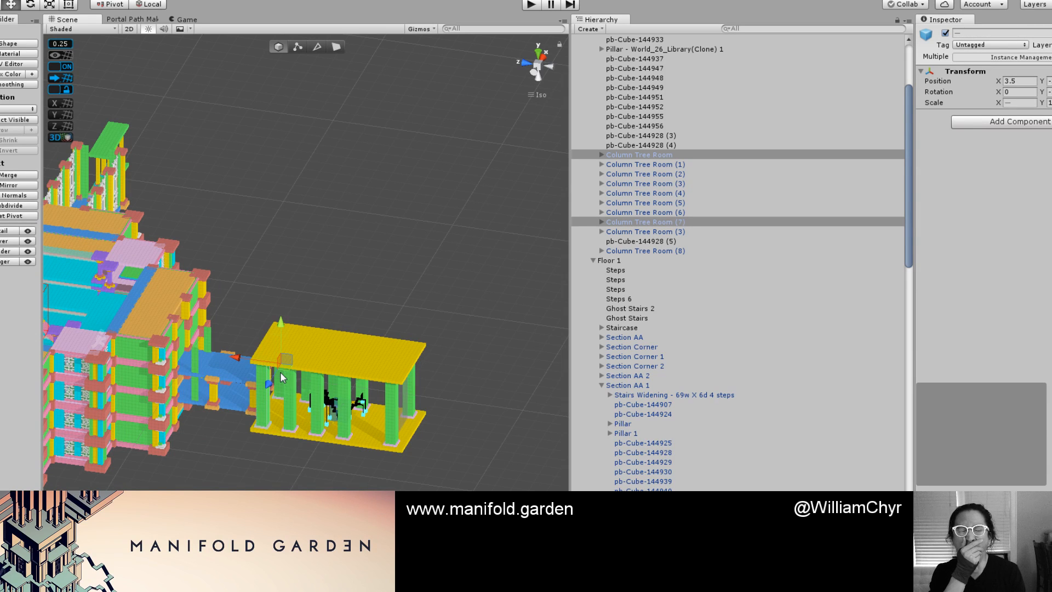
scroll(280, 373, down, 10)
middle_drag(241, 380, 384, 419)
scroll(388, 408, up, 4)
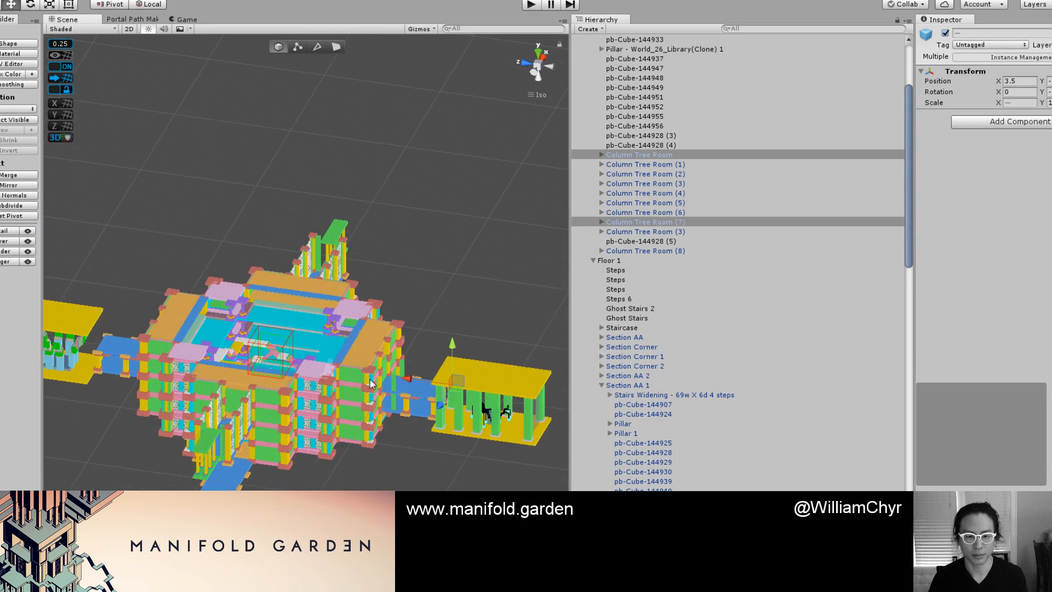
key(ctrl+d)
drag(408, 377, 47, 323)
key(f)
Align the two copied columns with the corners at the walkway end of the opposite pavilion.
alt+drag(142, 361, 241, 282)
scroll(263, 356, up, 4)
alt+drag(263, 356, 271, 351)
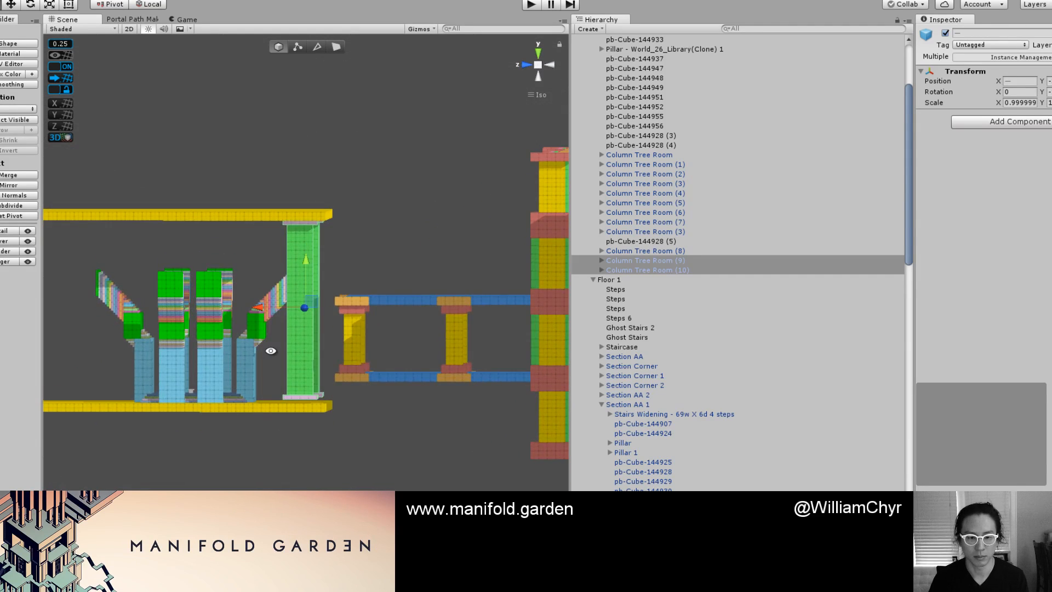
click(271, 411)
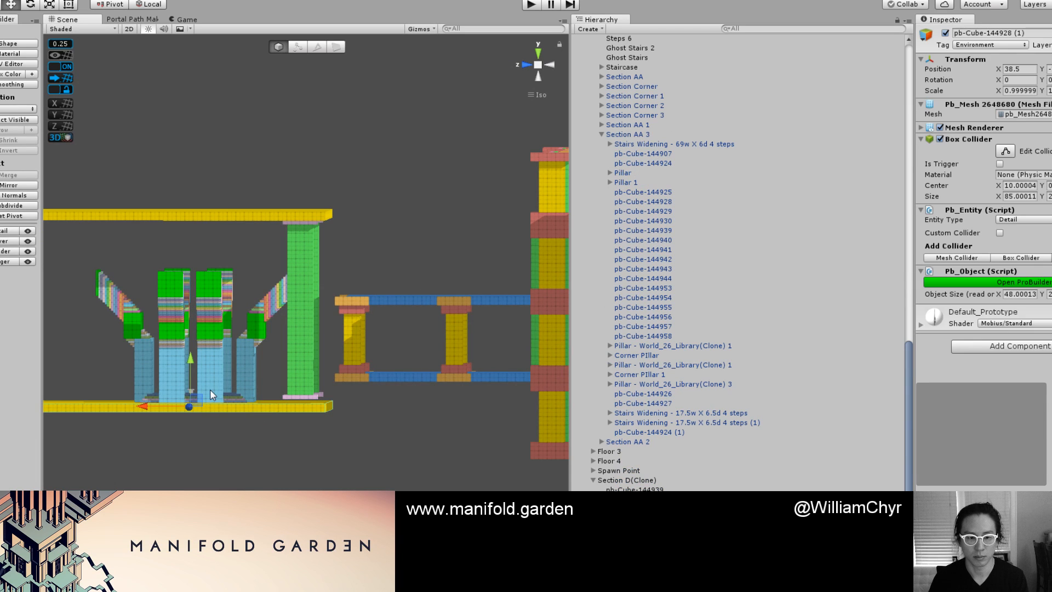
key(ctrl+z)
drag(195, 330, 221, 323)
scroll(236, 334, up, 5)
mouse_move(221, 363)
alt+mouse_down()
mouse_move(228, 380)
mouse_move(226, 366)
alt+mouse_up()
drag(349, 341, 271, 333)
Duplicate the two corner columns and place the copies further in along the pavilion's long sides.
middle_drag(252, 378, 309, 375)
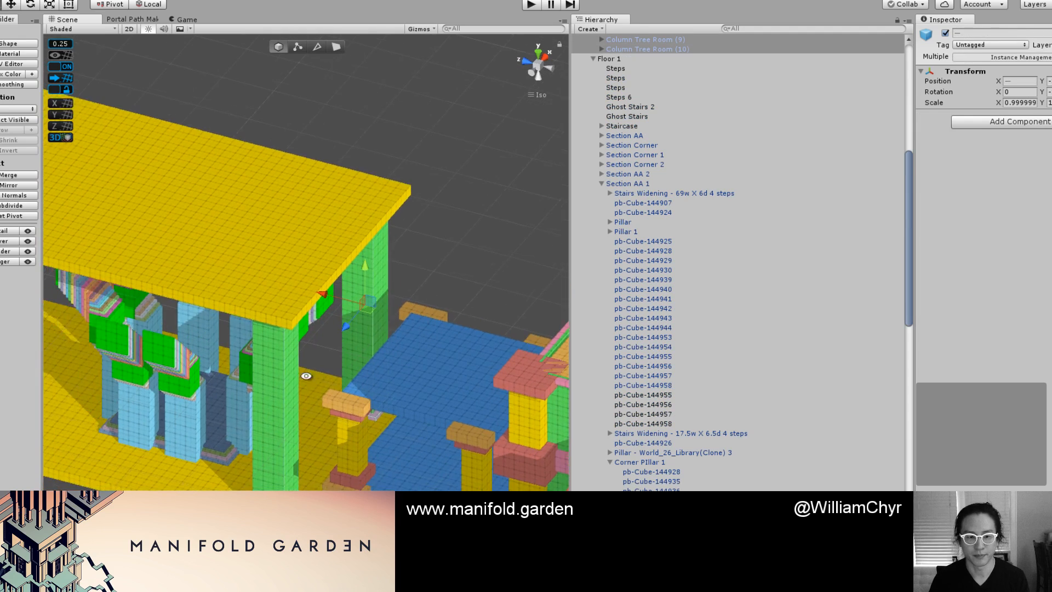
alt+drag(309, 376, 357, 373)
key(ctrl+d)
drag(316, 300, 226, 295)
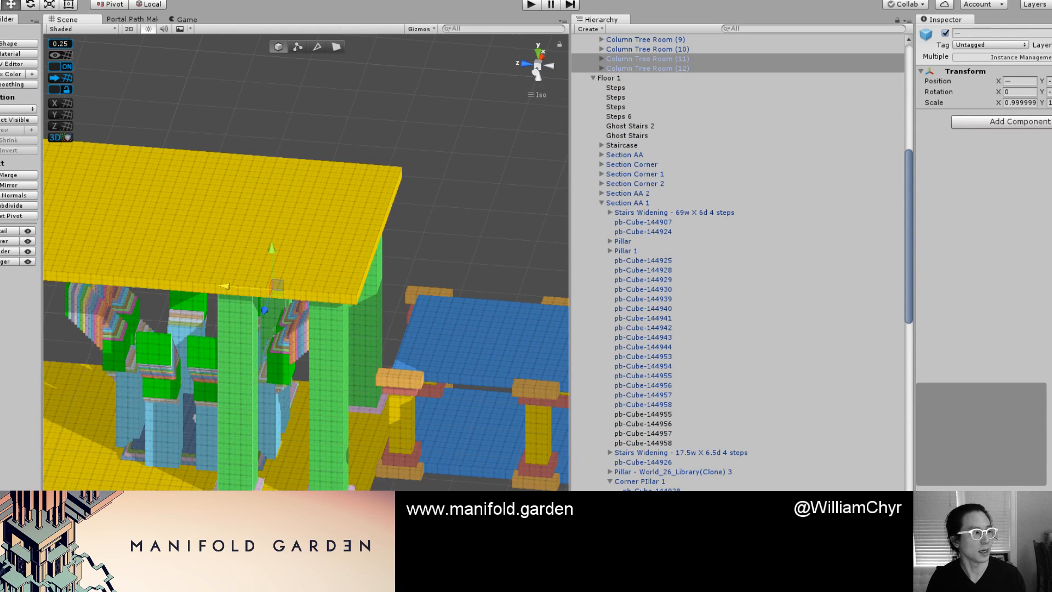